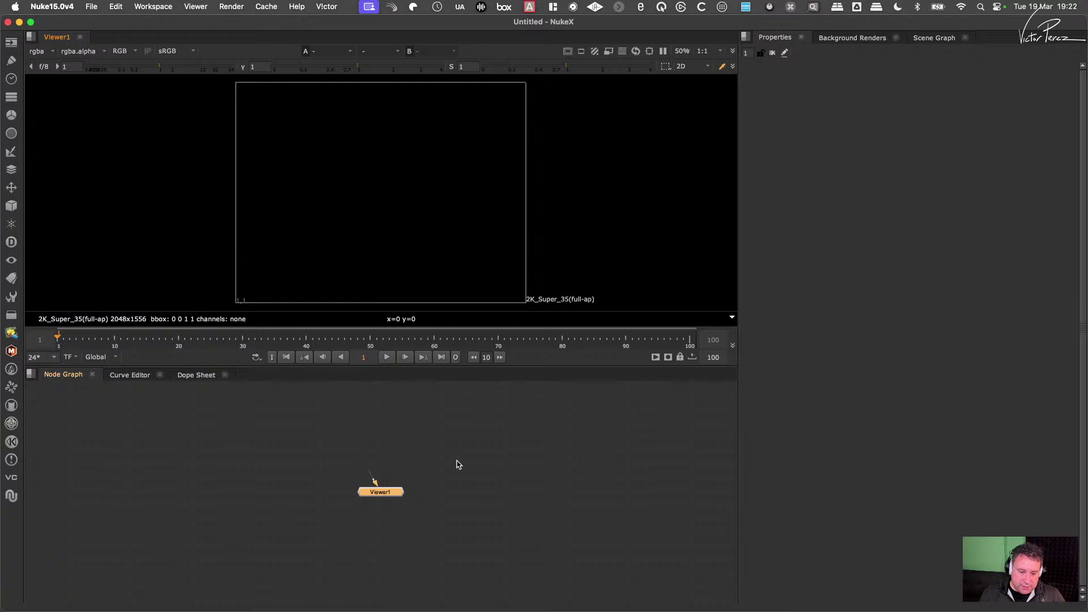
left_click(458, 465)
left_click_drag(386, 496, 386, 510)
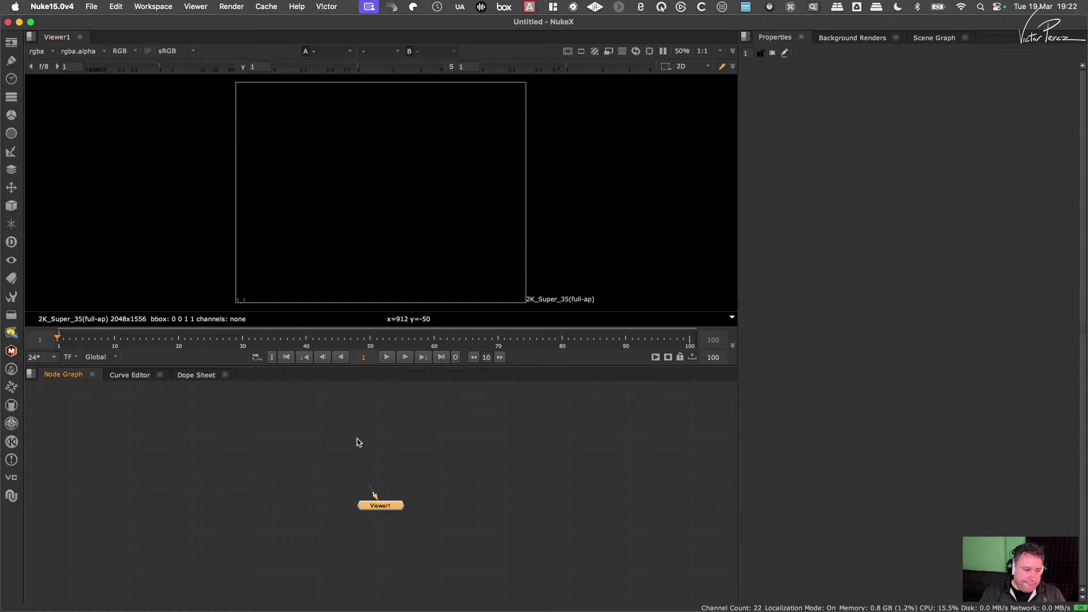
left_click(19, 446)
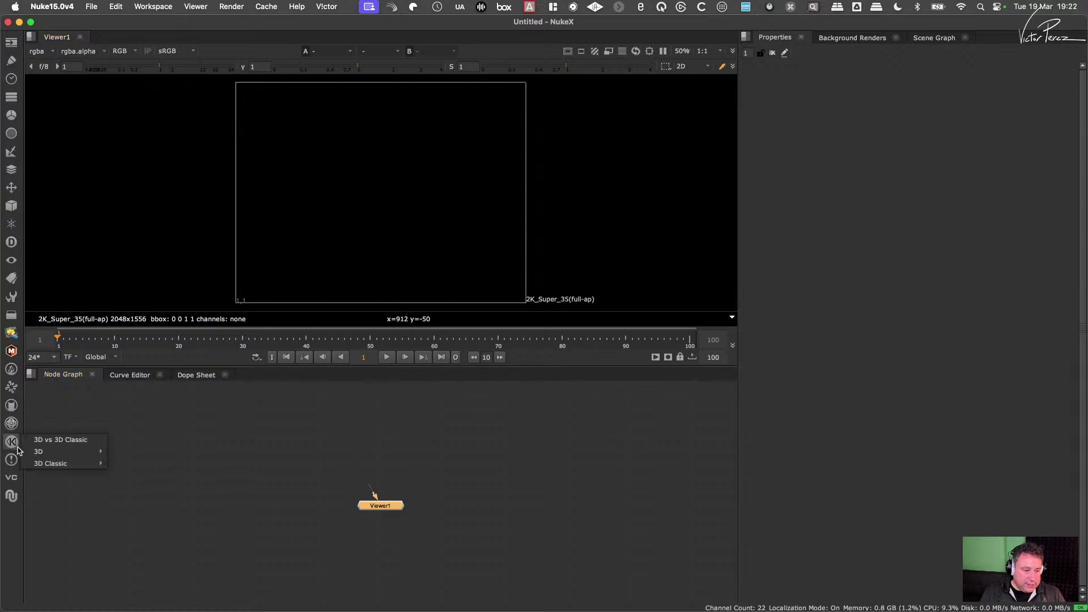
left_click(450, 460)
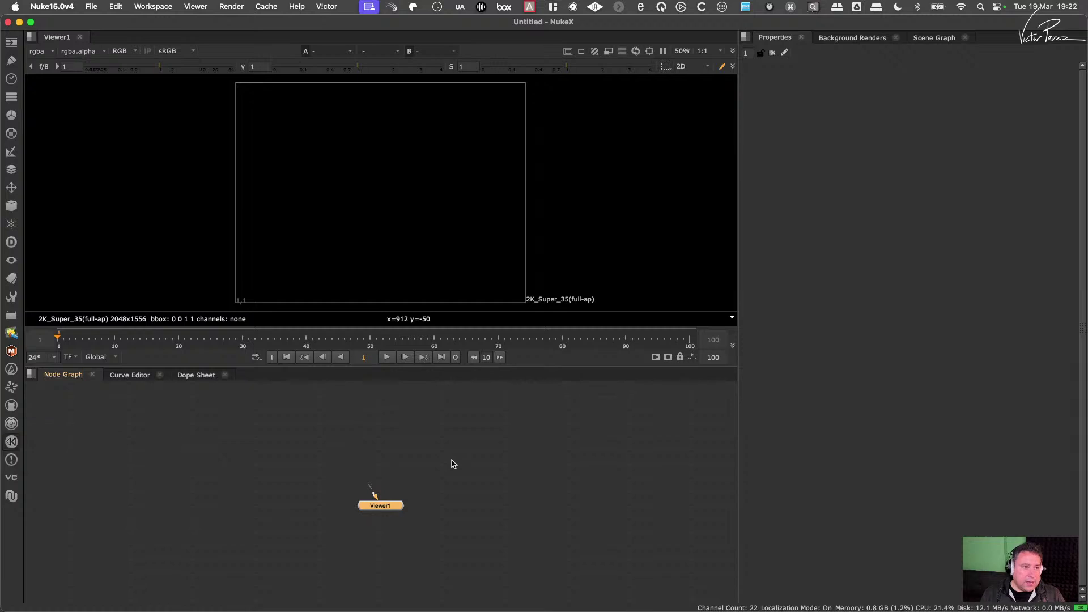
Step: Read in the IronManHUB_HD_bg_v01.####.dpx sequence from the IronManHUD/plate/HD training footage folder, placing it above the Viewer node
left_click_drag(380, 503, 381, 526)
left_click(386, 488)
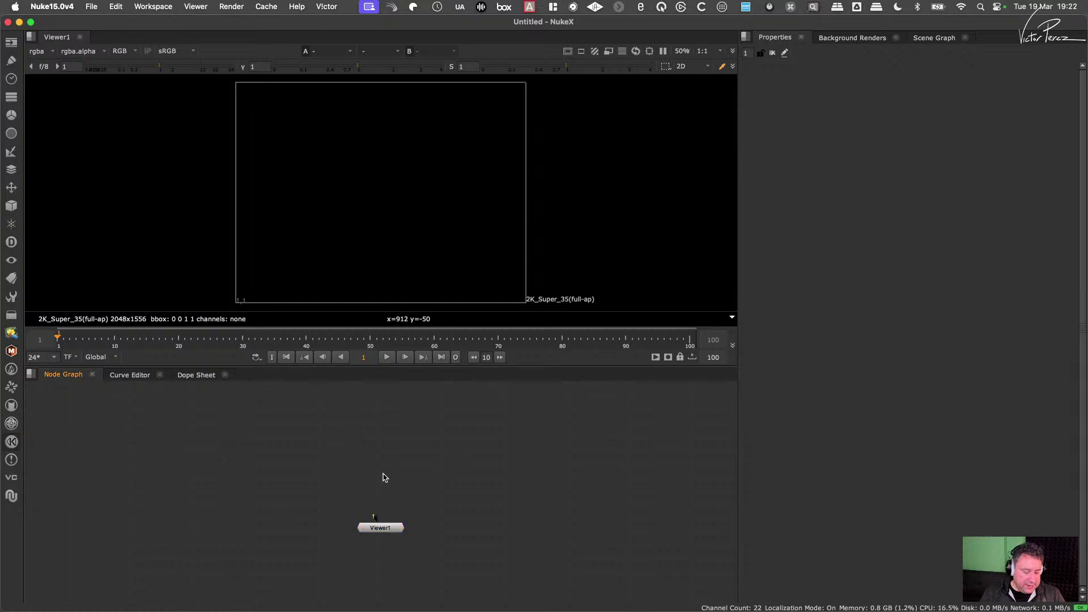
key("r")
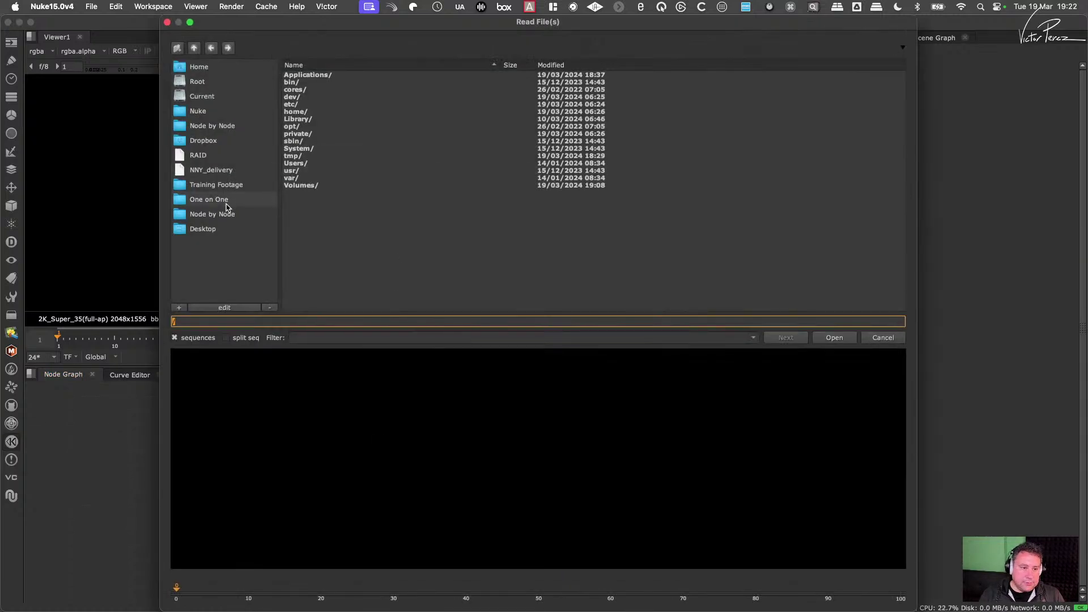
left_click(221, 184)
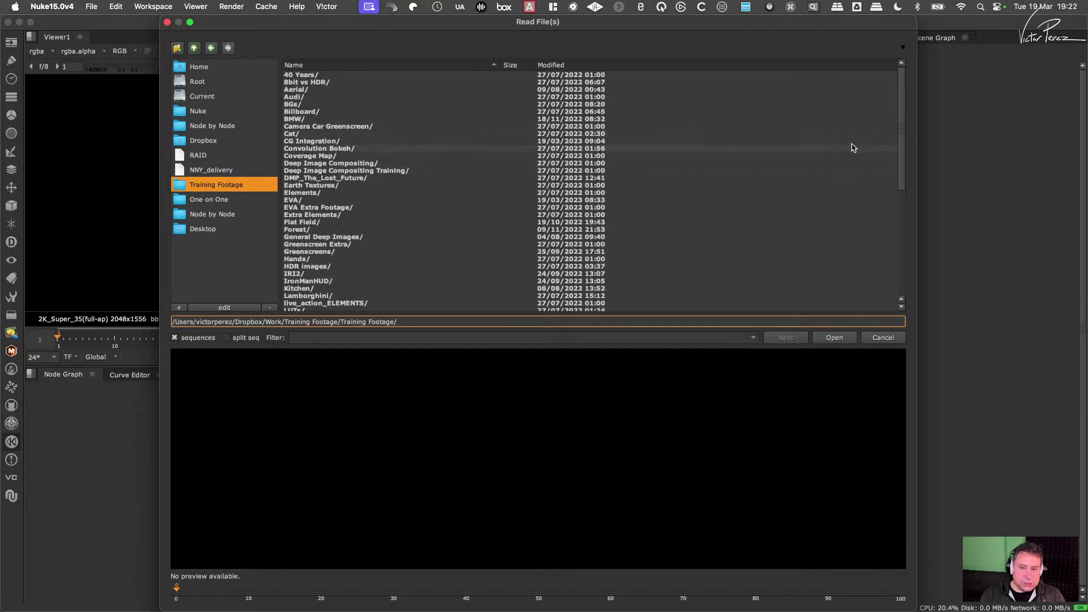
left_click_drag(901, 129, 889, 207)
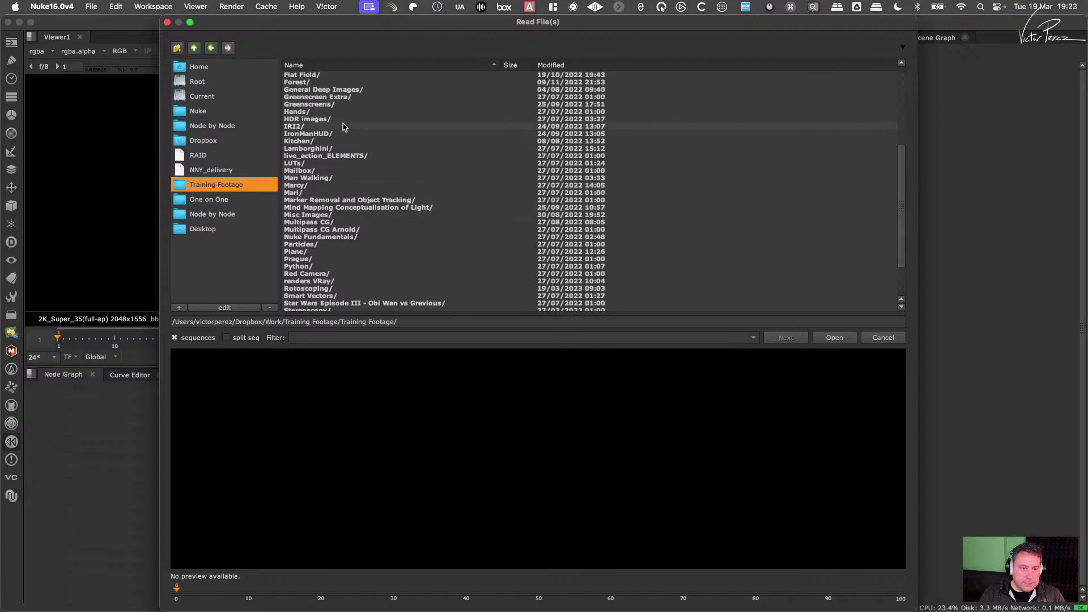
double_click(316, 134)
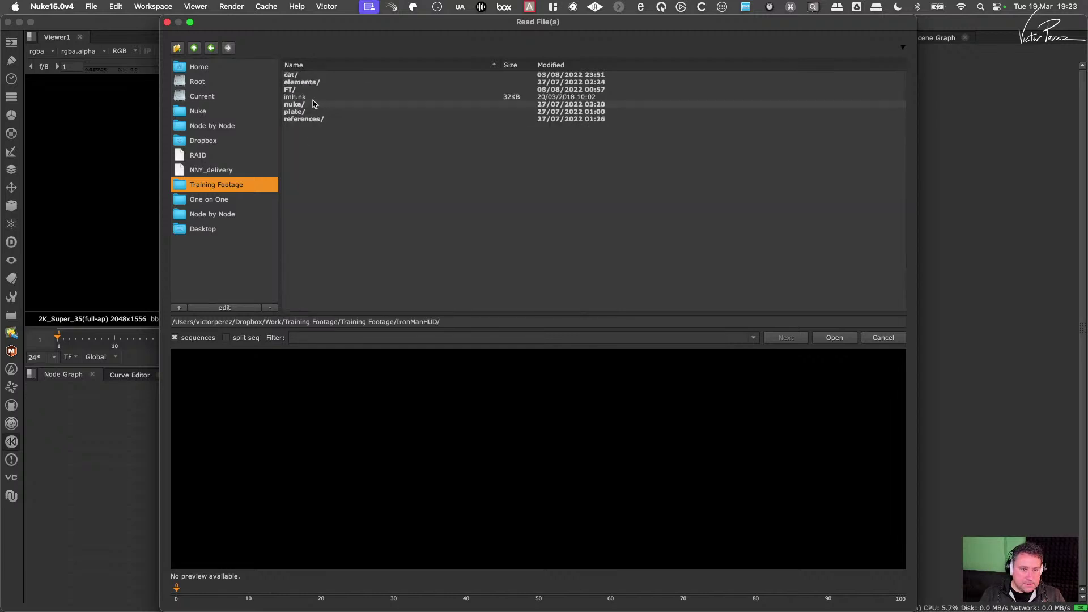
double_click(300, 111)
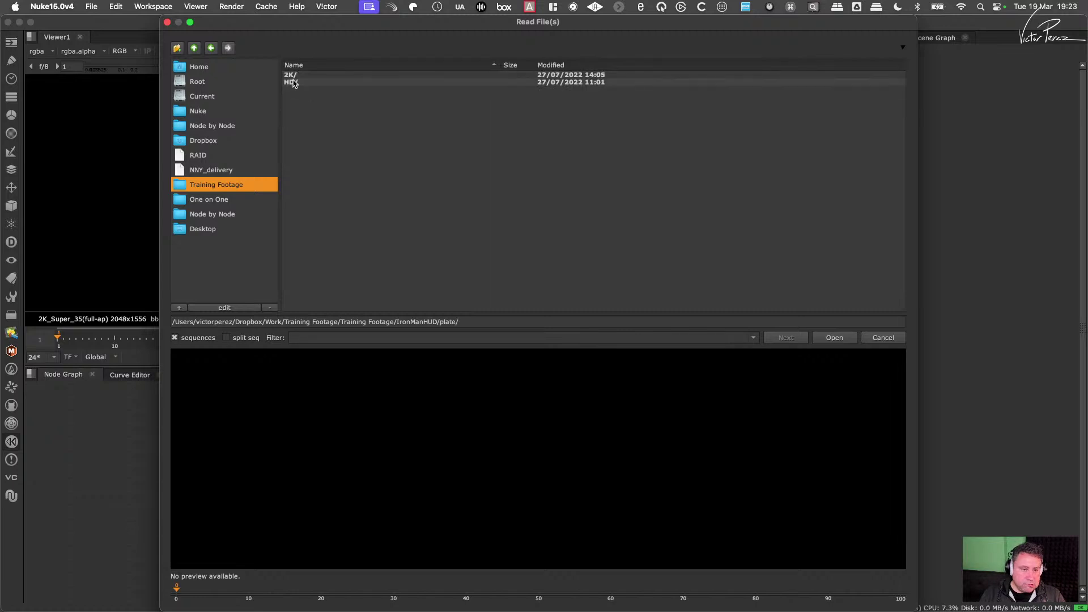
double_click(292, 83)
left_click(311, 75)
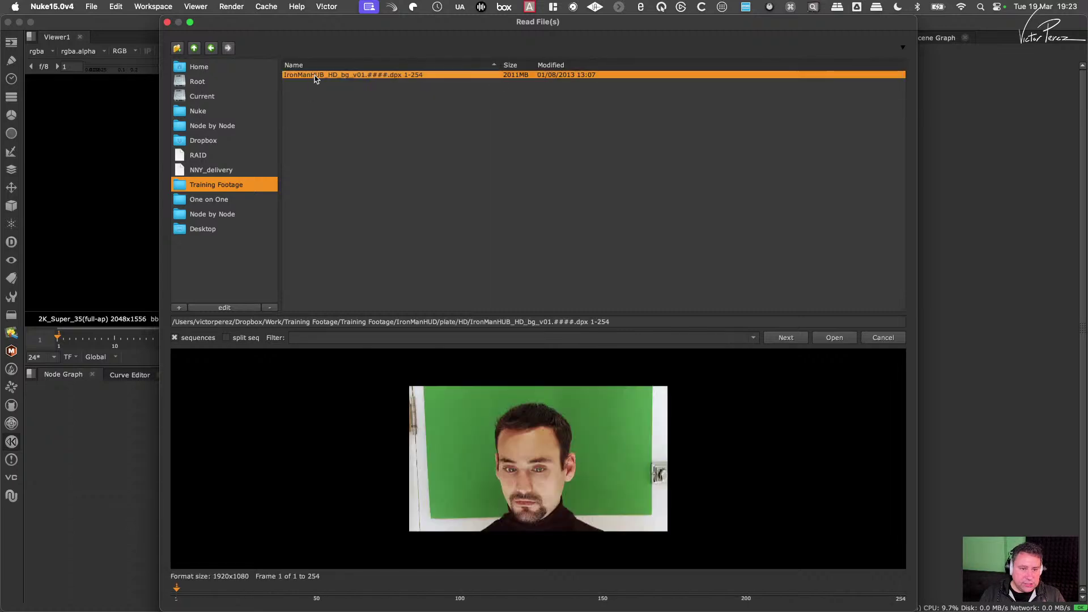
left_click(835, 337)
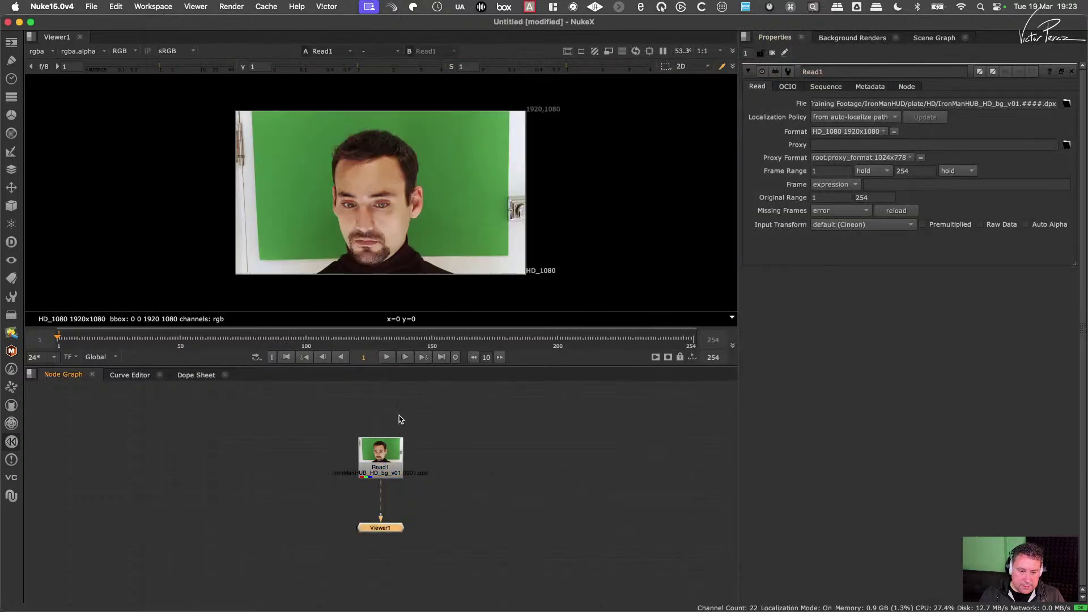
Step: Examine the face in the green-screen plate up close, space out its Read and Viewer nodes, and scrub to frame 102
scroll(372, 209, "up", 3)
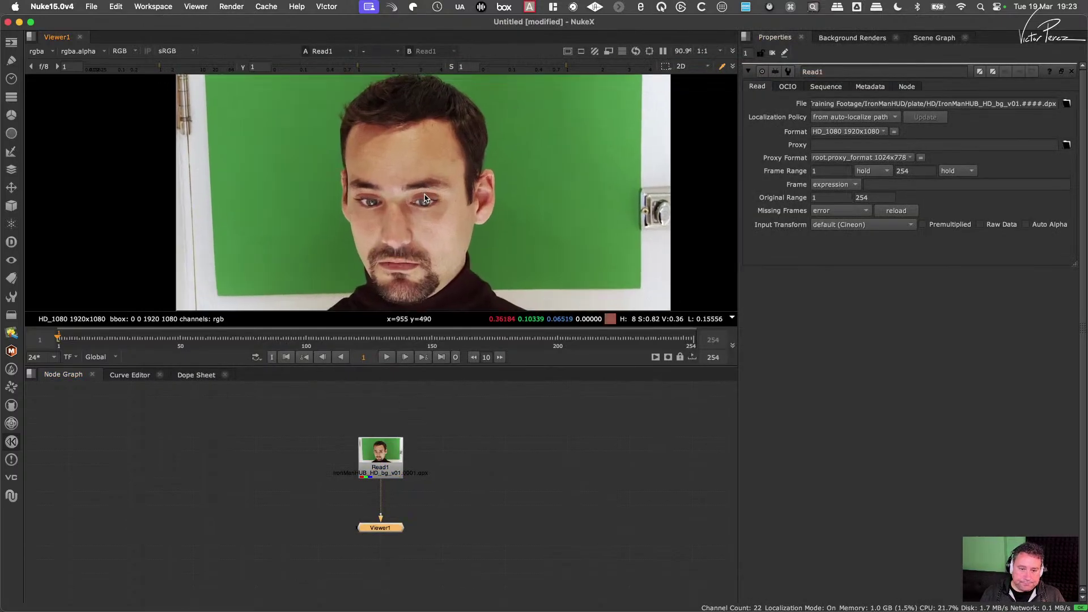
middle_click_drag(450, 205, 436, 199)
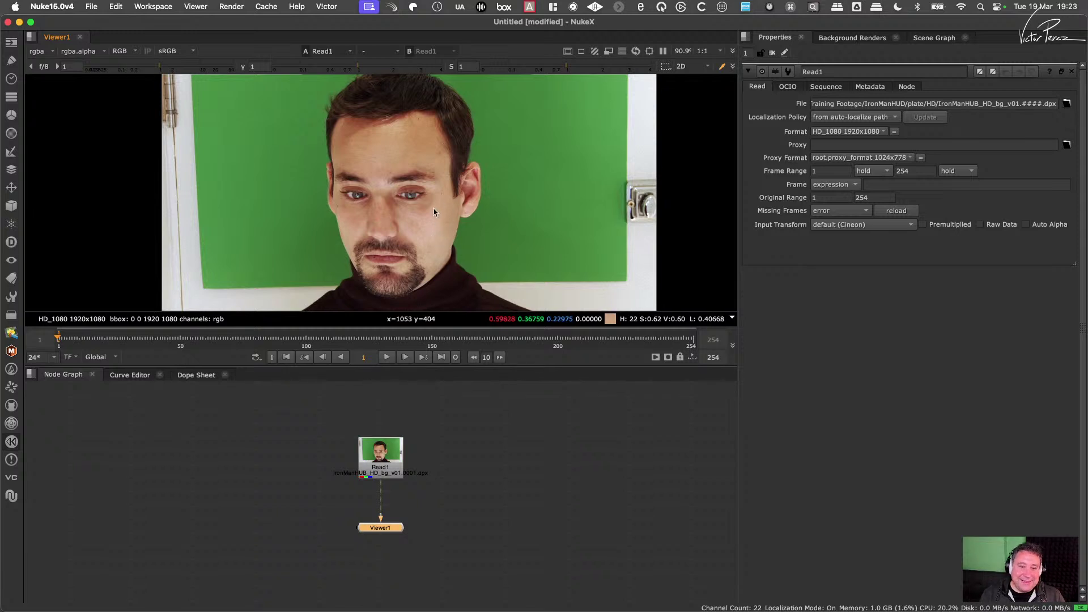
middle_click_drag(438, 210, 457, 220)
scroll(454, 202, "down", 3)
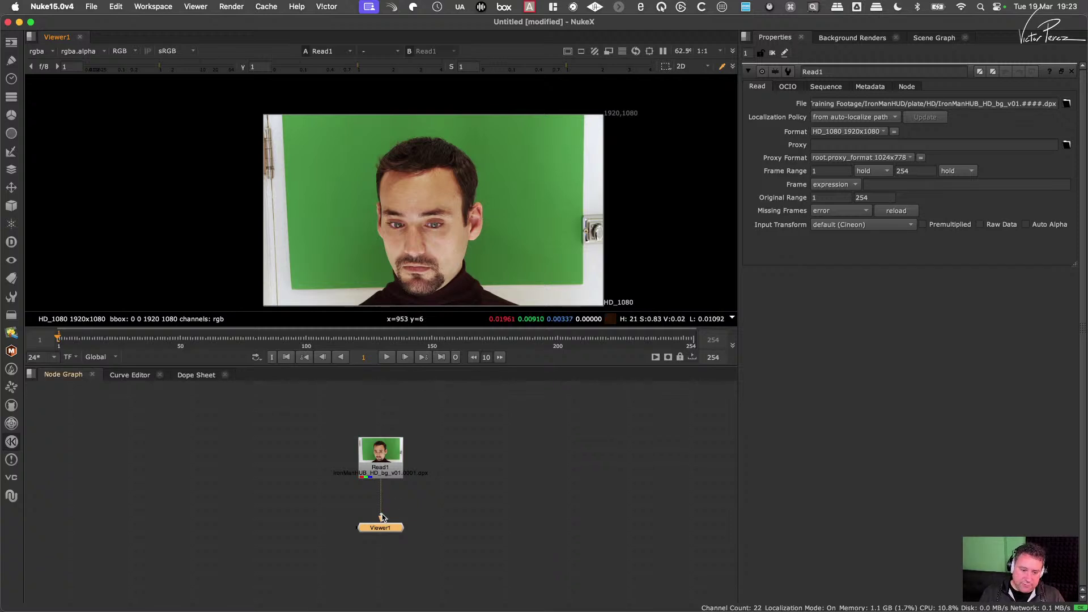
left_click_drag(383, 531, 385, 564)
left_click_drag(391, 473, 390, 466)
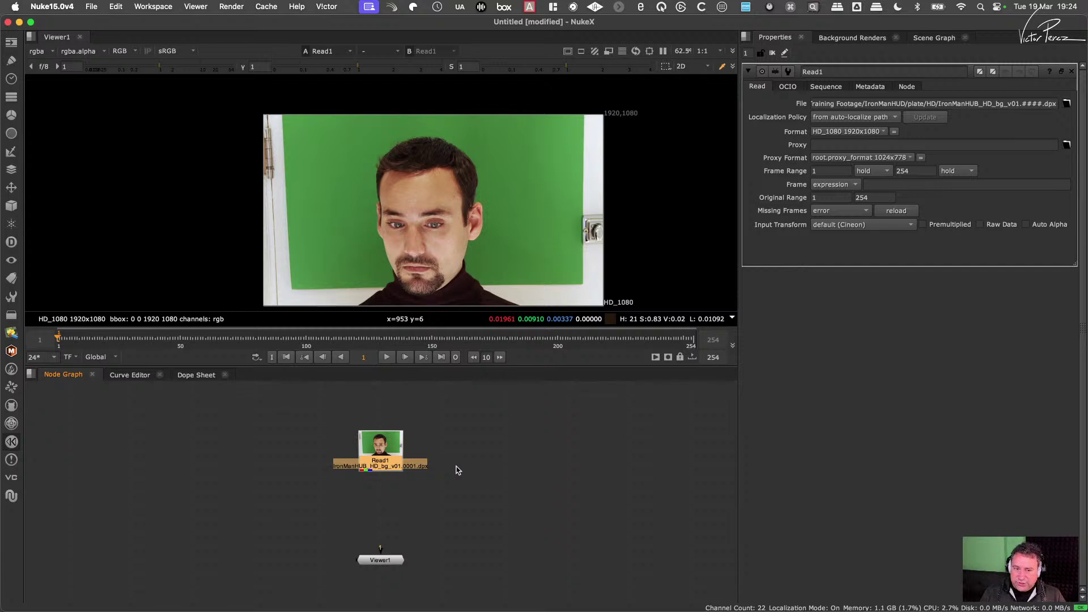
left_click_drag(97, 339, 231, 341)
Step: Read in the MarkerRemoval_020_bg_###.jpg sequence from the plate folder of the Marker Removal and Object Tracking training footage
left_click(465, 489)
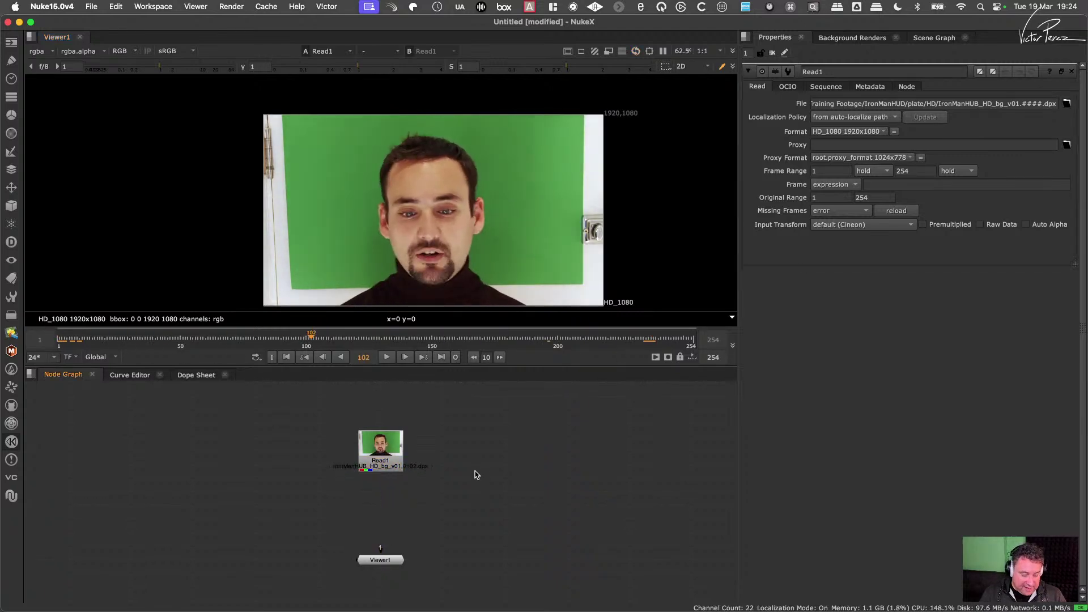
key("r")
left_click(195, 49)
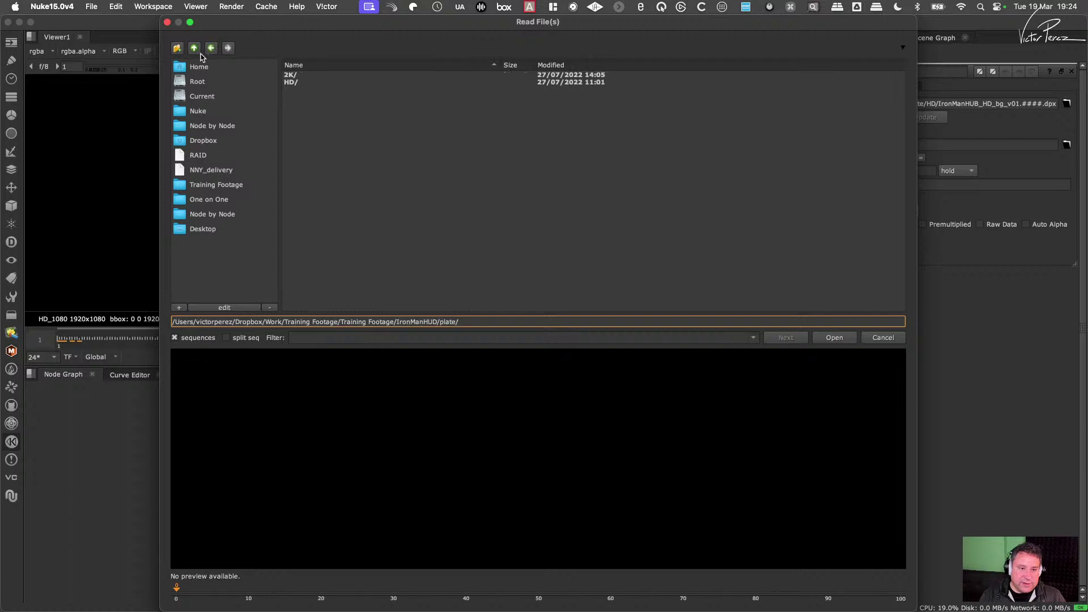
left_click(195, 49)
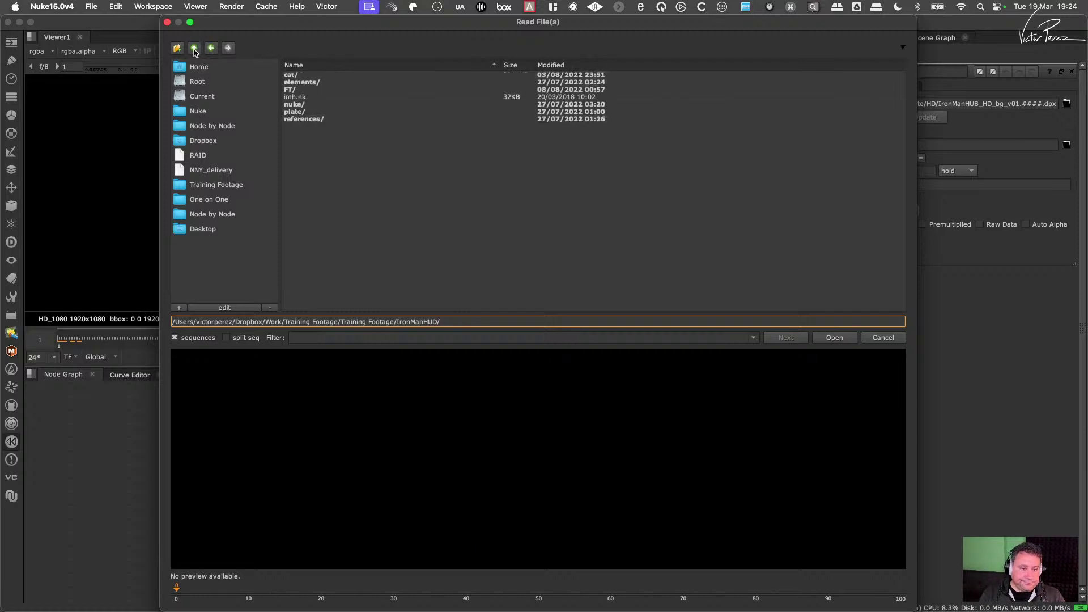
left_click(216, 185)
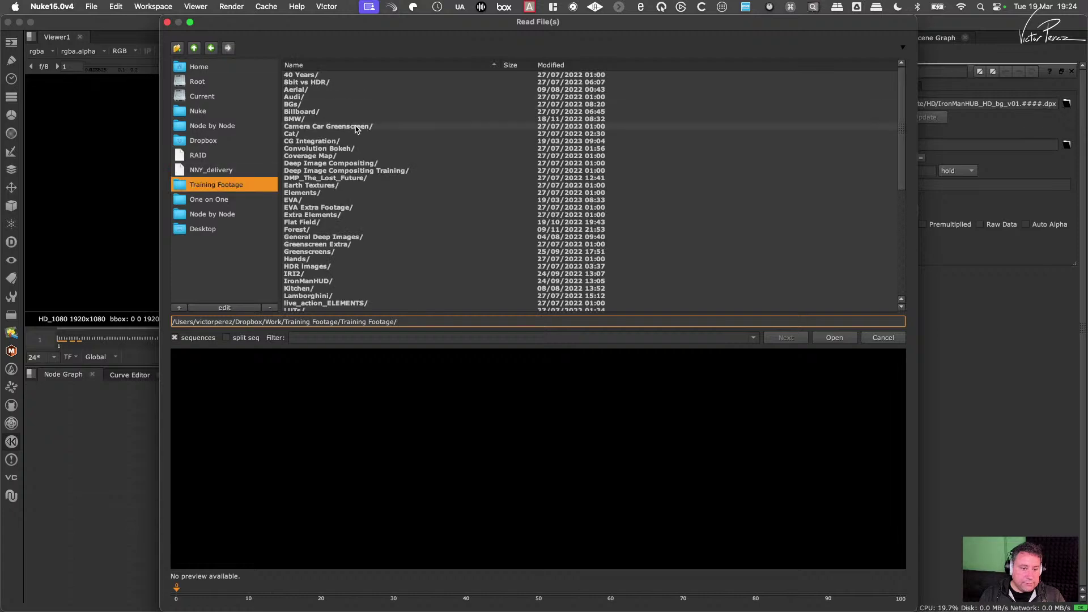
scroll(898, 110, "down", 4)
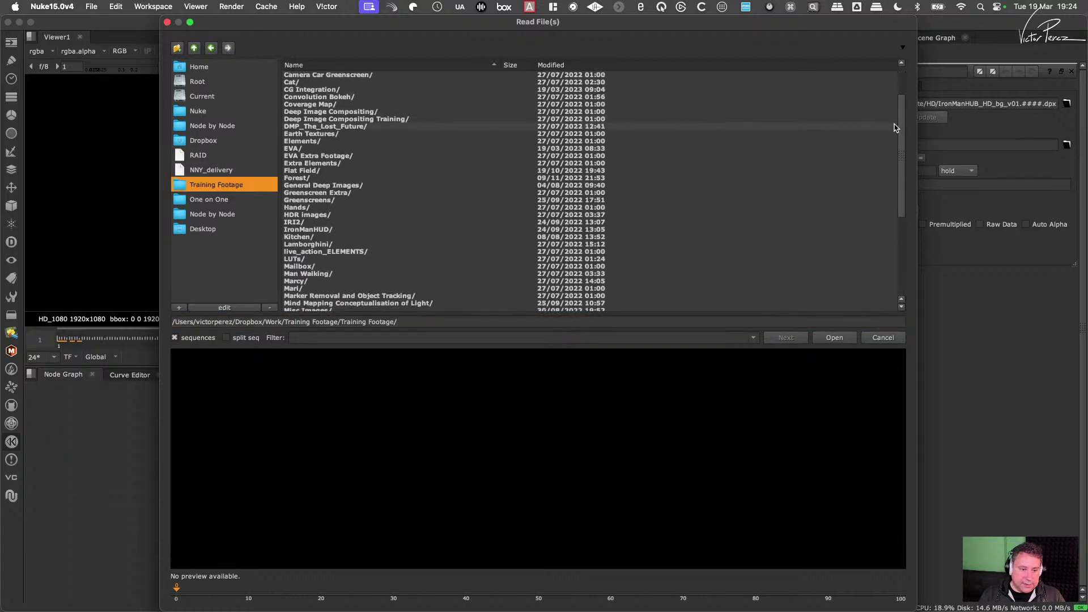
scroll(890, 152, "down", 1)
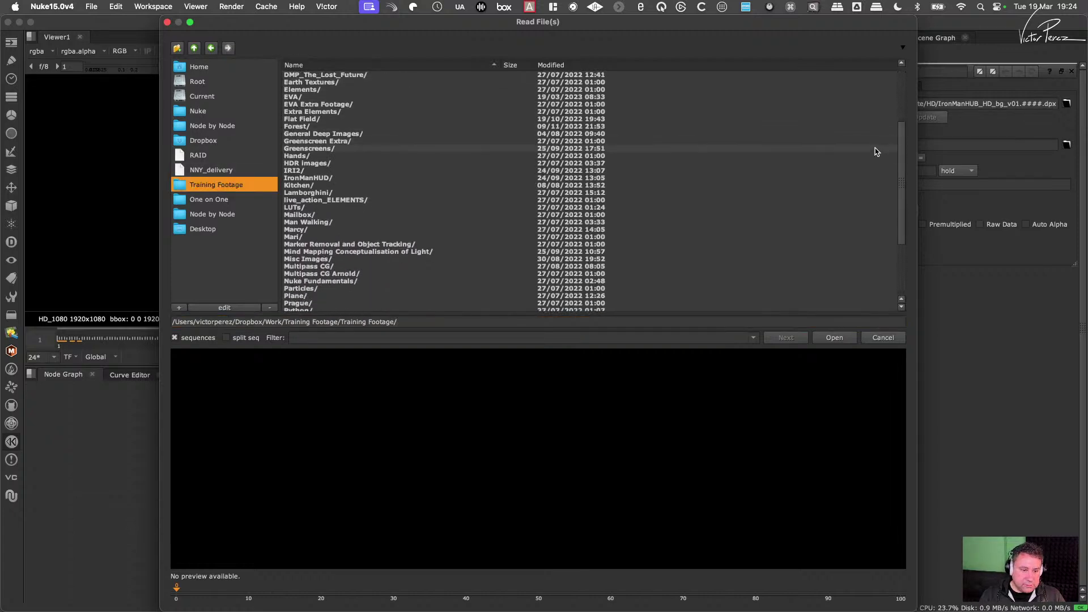
double_click(310, 245)
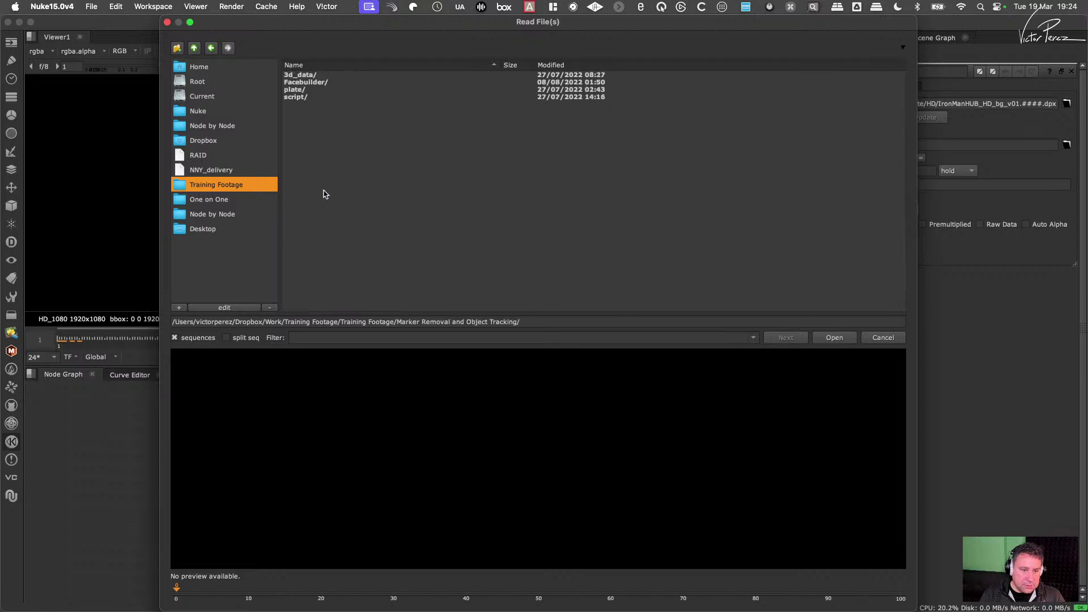
double_click(295, 90)
left_click(314, 75)
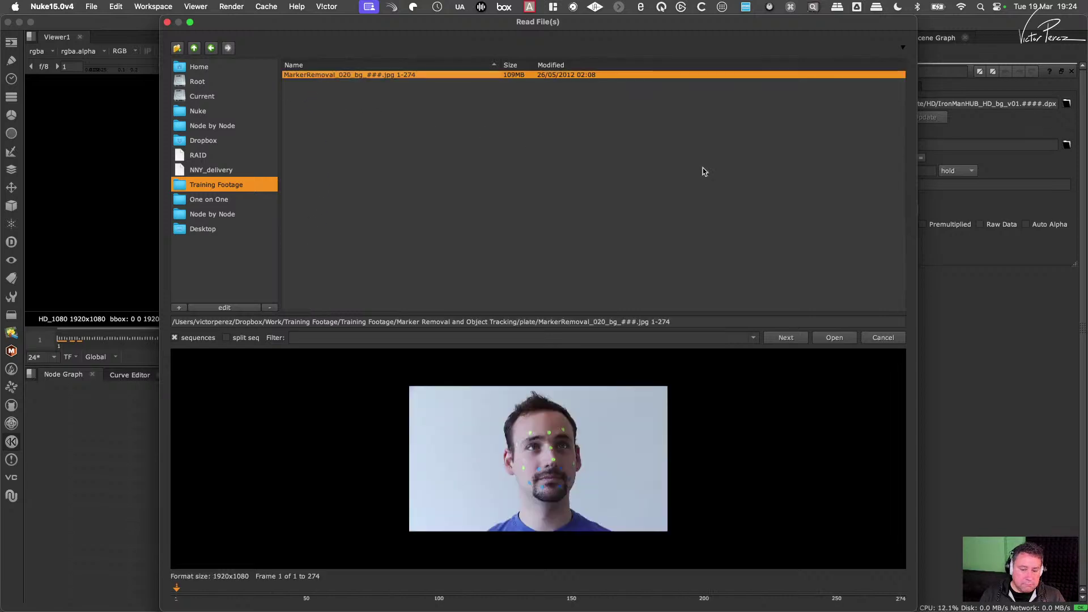
left_click(833, 338)
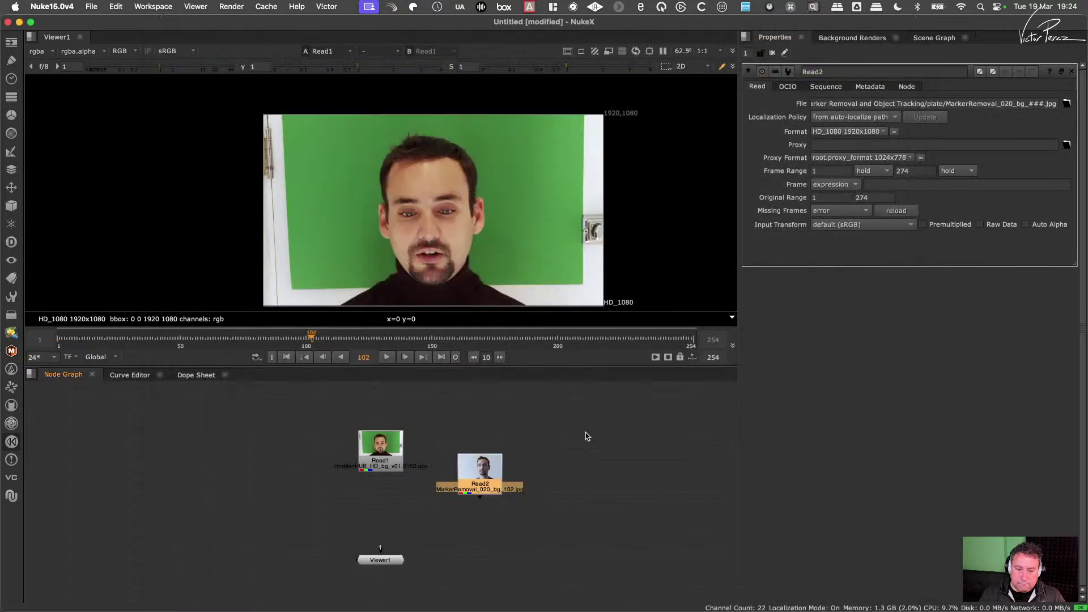
Step: Move the marker plate's Read node well away from the green-screen plate, view it, and place the Viewer node directly below it
left_click_drag(482, 477, 569, 461)
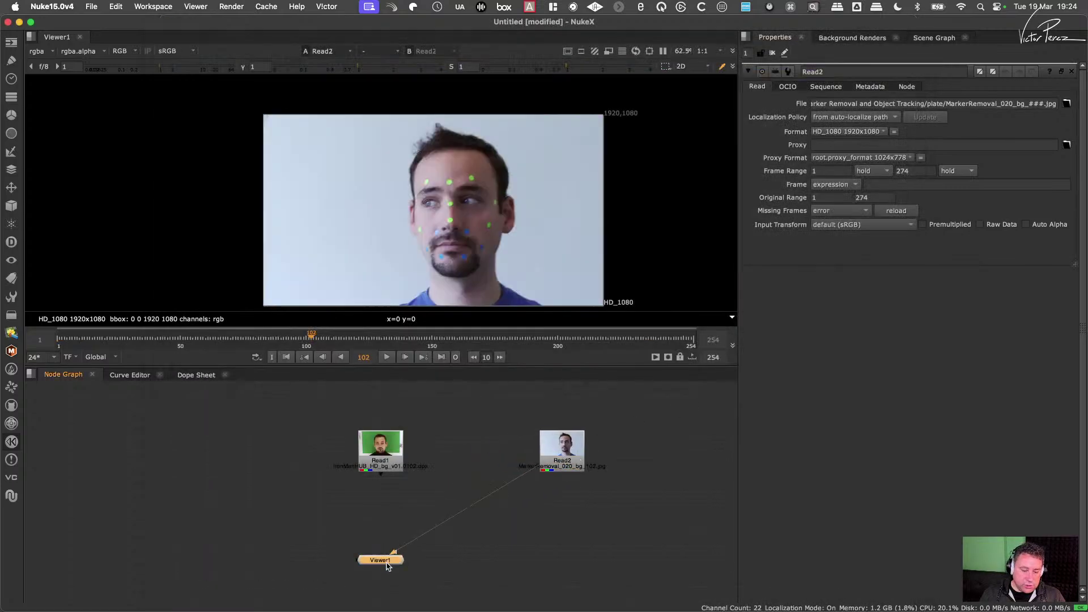
left_click_drag(388, 566, 588, 565)
left_click_drag(565, 457, 632, 460)
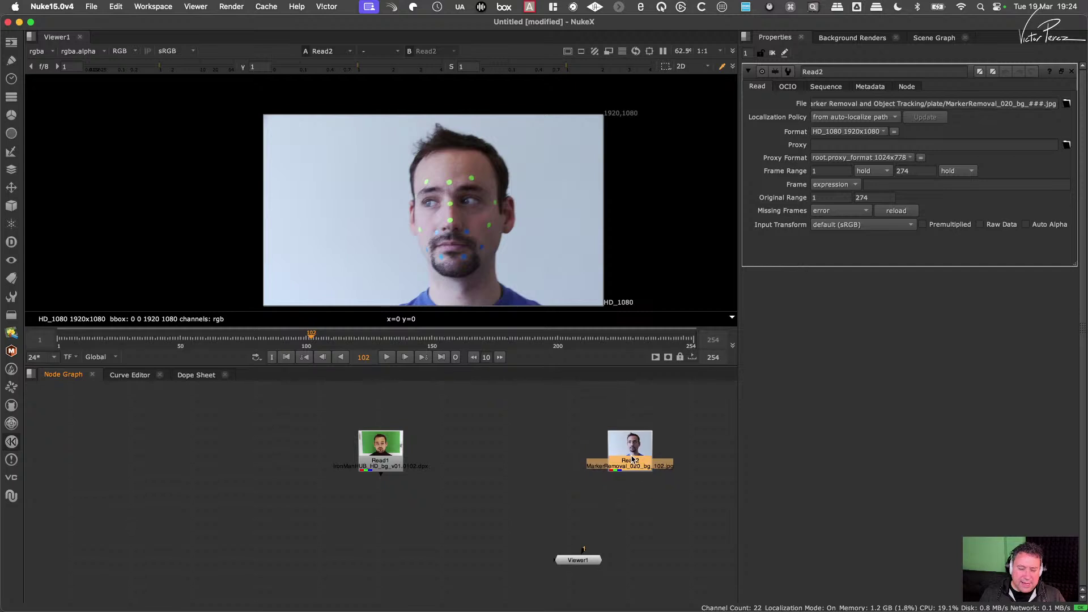
left_click_drag(592, 557, 636, 554)
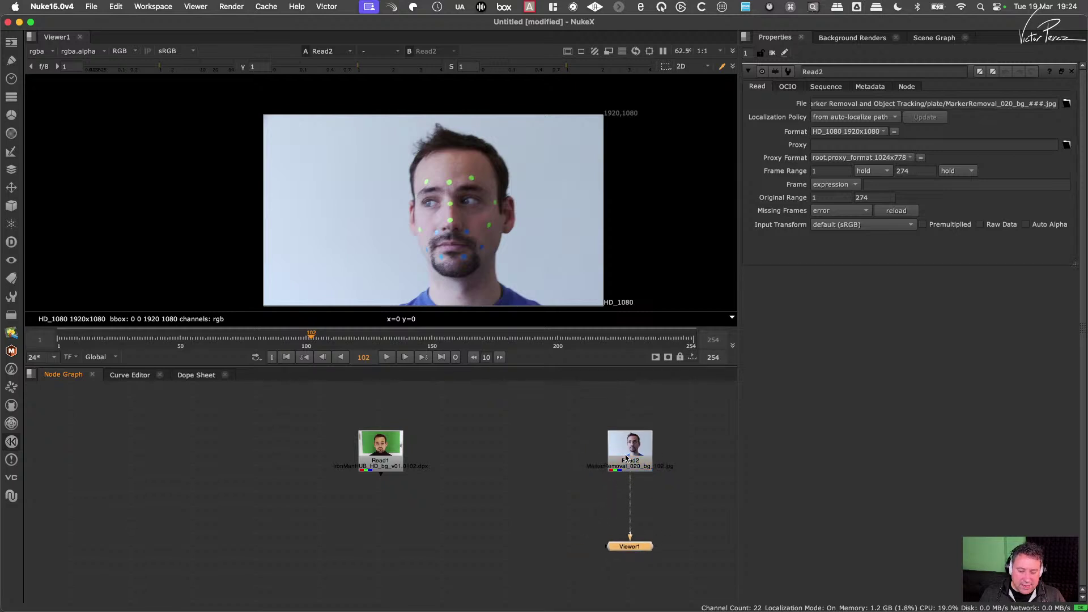
Step: Scrub the marker plate to frame 139 to examine the tracking markers on the turning face
scroll(454, 215, "up", 2)
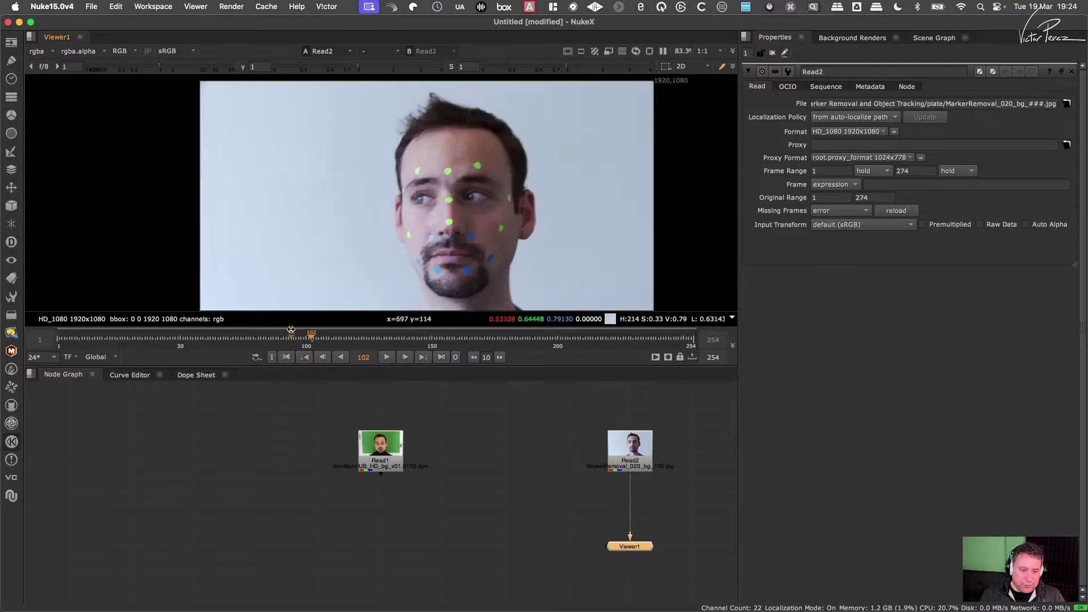
left_click_drag(292, 338, 417, 374)
left_click_drag(628, 544, 629, 549)
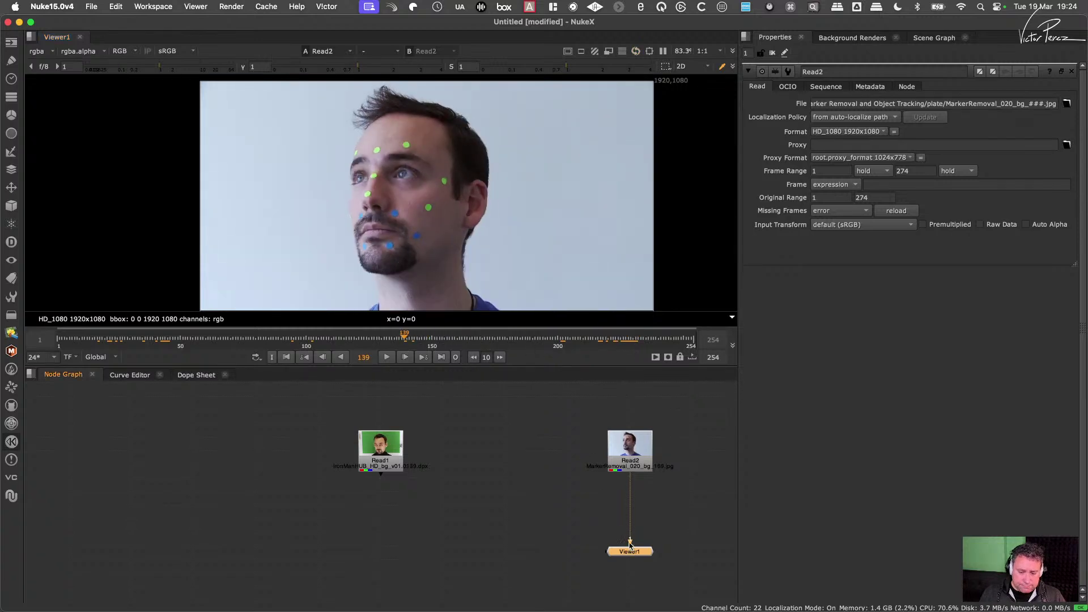
Step: Read in all fourteen PNGs, IronManHUD_GUI_element_01_v01 to IronManHUD_GUI_element_14_v01, from the elements folder of the IronManHUD training footage
middle_click_drag(134, 453, 378, 485)
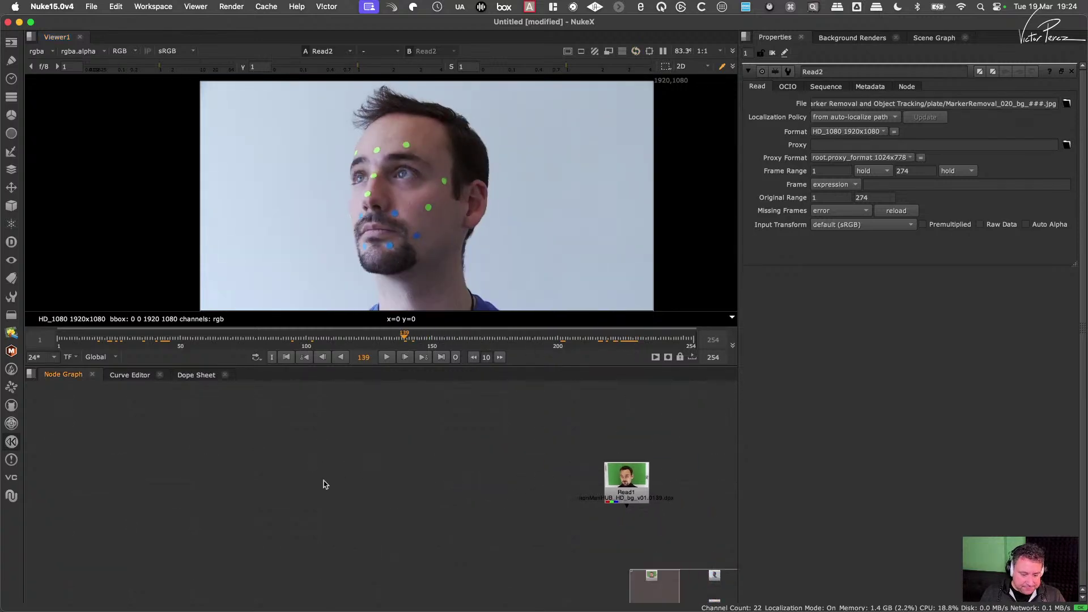
key("r")
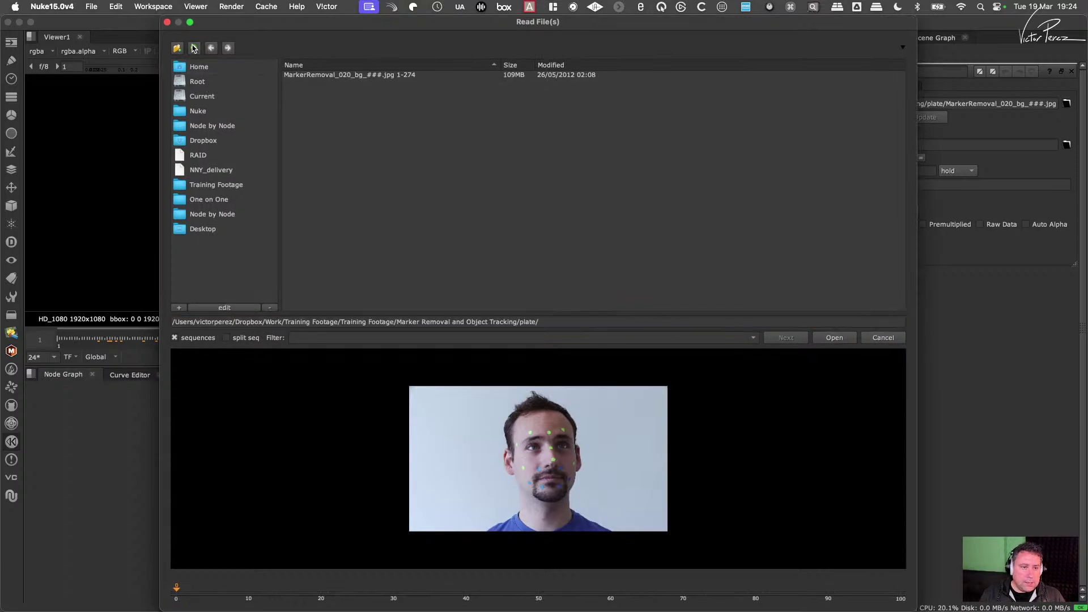
left_click(194, 48)
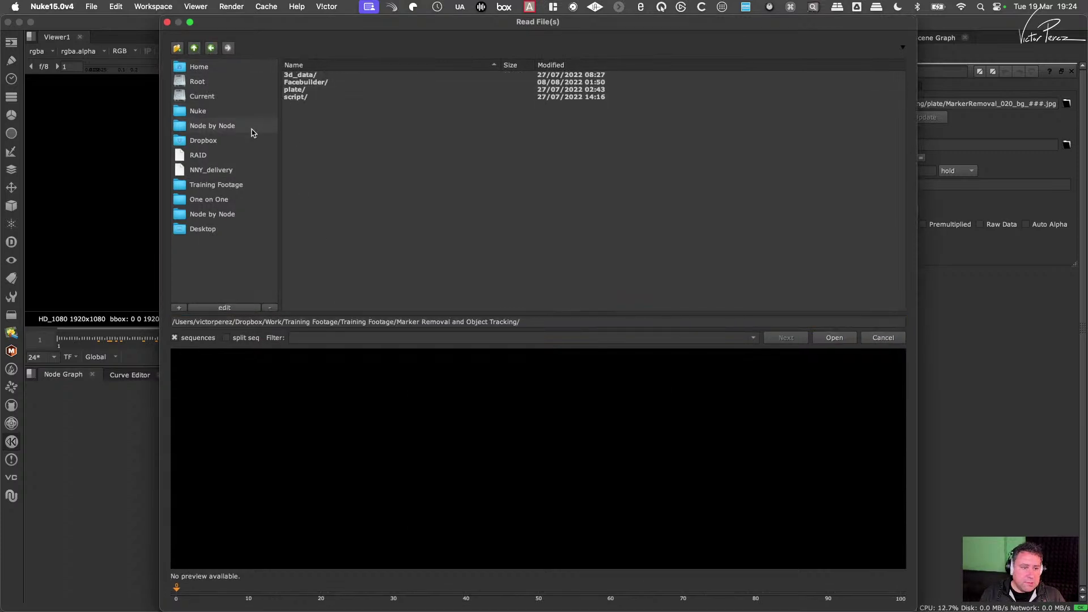
left_click(194, 48)
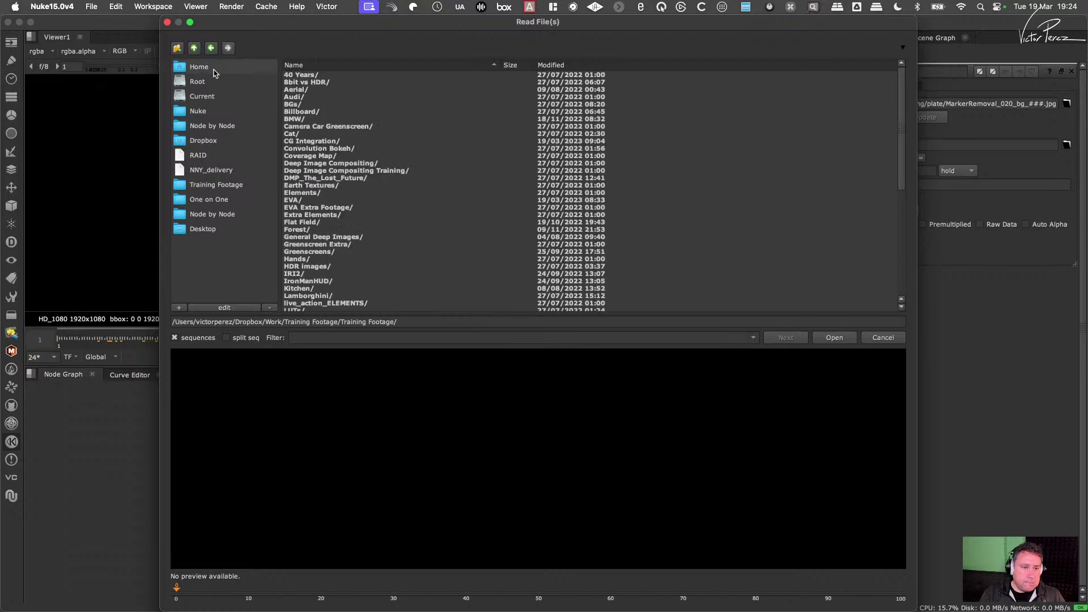
double_click(322, 284)
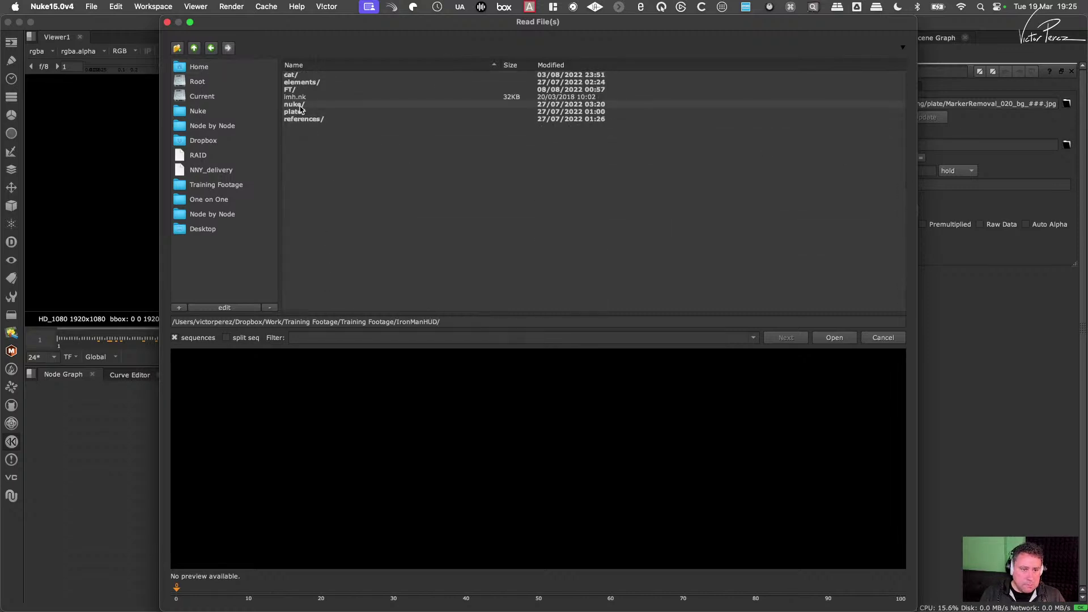
double_click(302, 82)
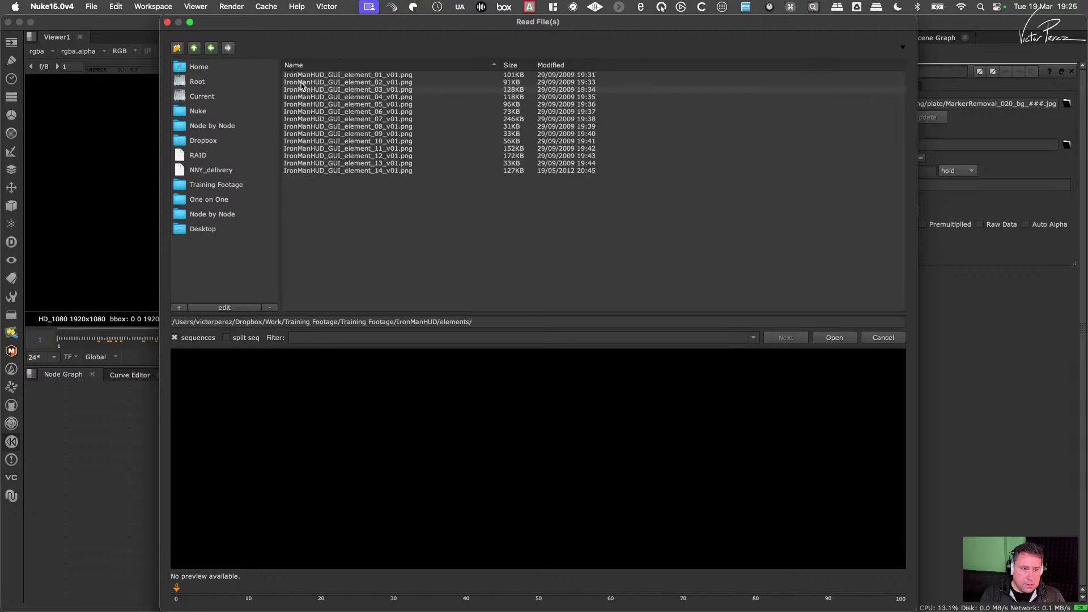
left_click(342, 75)
left_click(669, 171, "shift")
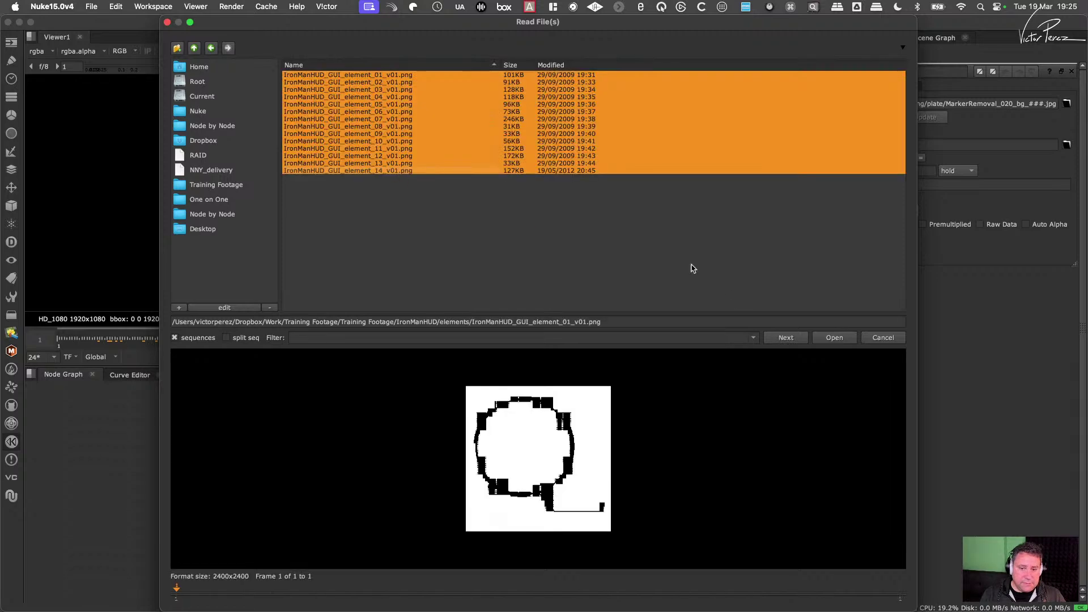
left_click(834, 338)
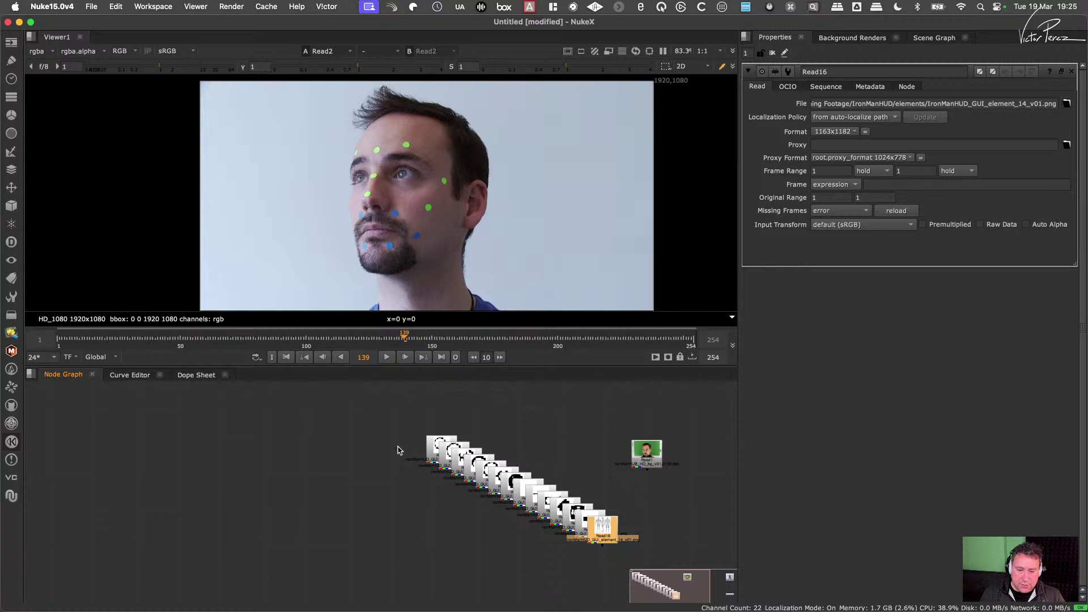
Step: Line up the fourteen element Read nodes in a horizontal row and move the row well clear of the green-screen plate
left_click_drag(399, 450, 357, 513)
key("l")
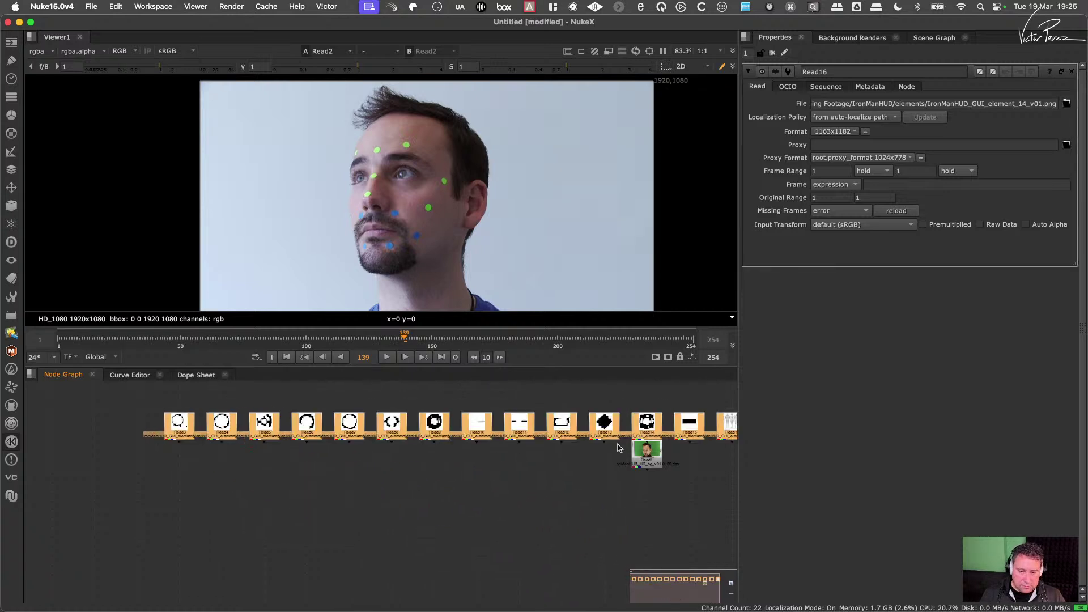
scroll(618, 448, "down", 3)
left_click_drag(682, 433, 423, 446)
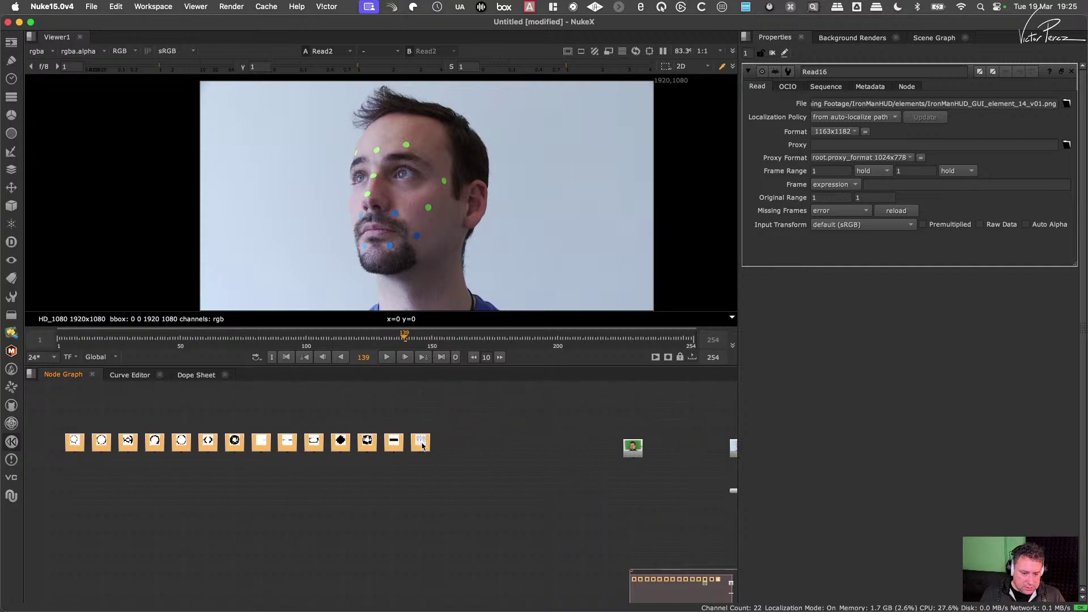
Step: View the first GUI element and compare its RGB image with its alpha channel, both whole and up close
middle_click_drag(117, 441, 334, 441)
scroll(334, 441, "up", 3)
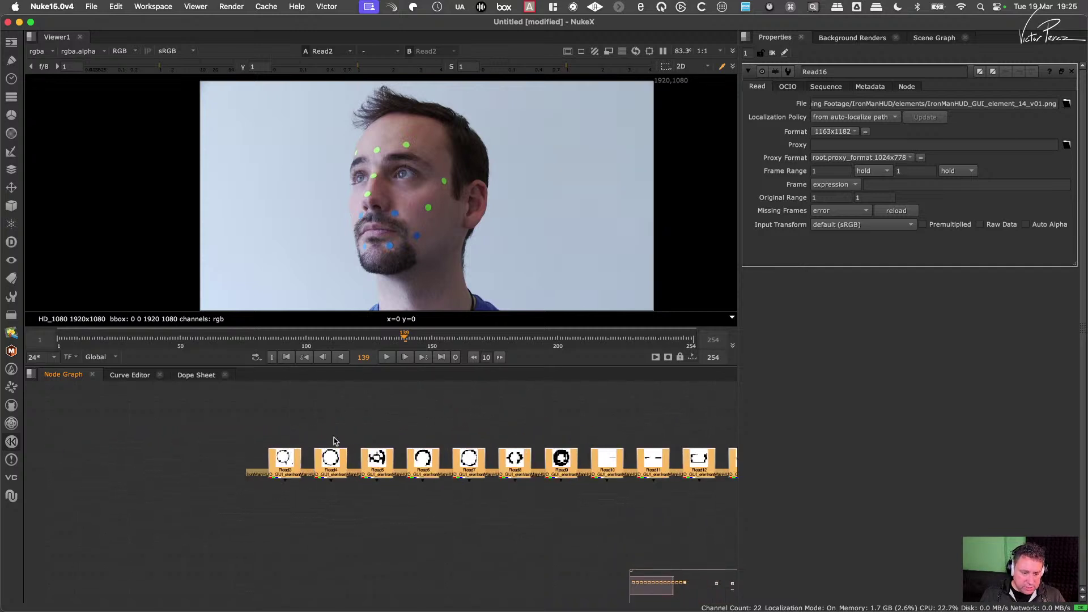
left_click_drag(238, 429, 306, 481)
key("1")
key("a")
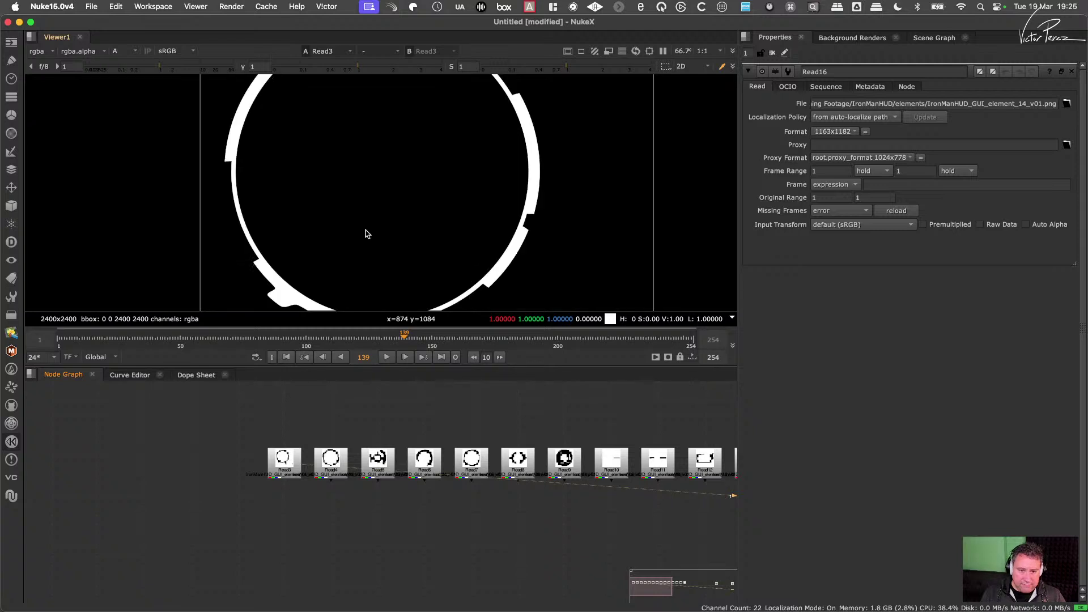
key("a")
key("a")
key("a")
key("a")
key("a")
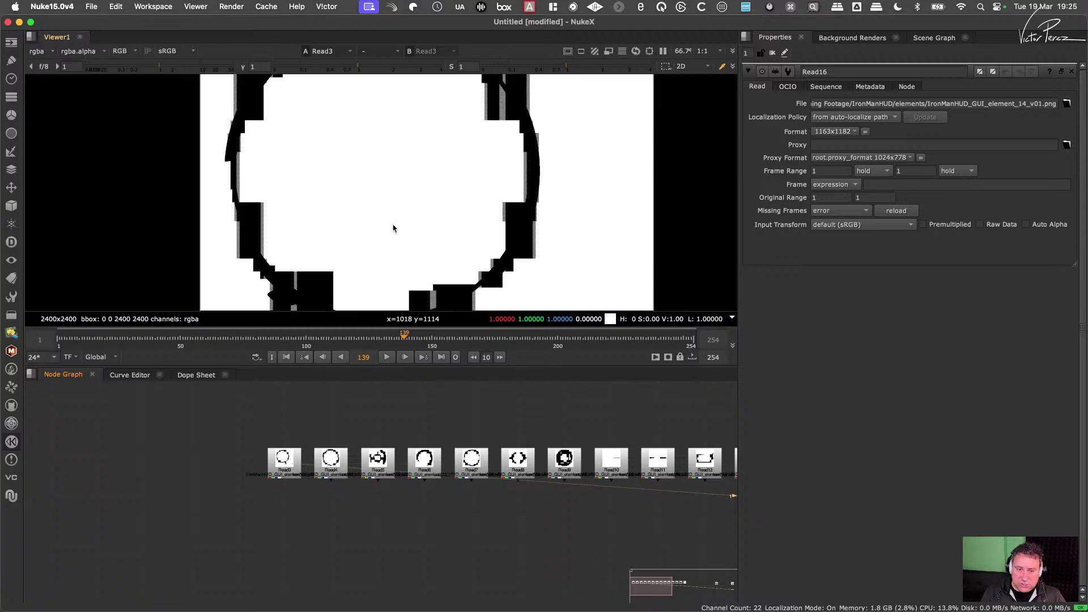
key("a")
key("a")
scroll(447, 240, "down", 4)
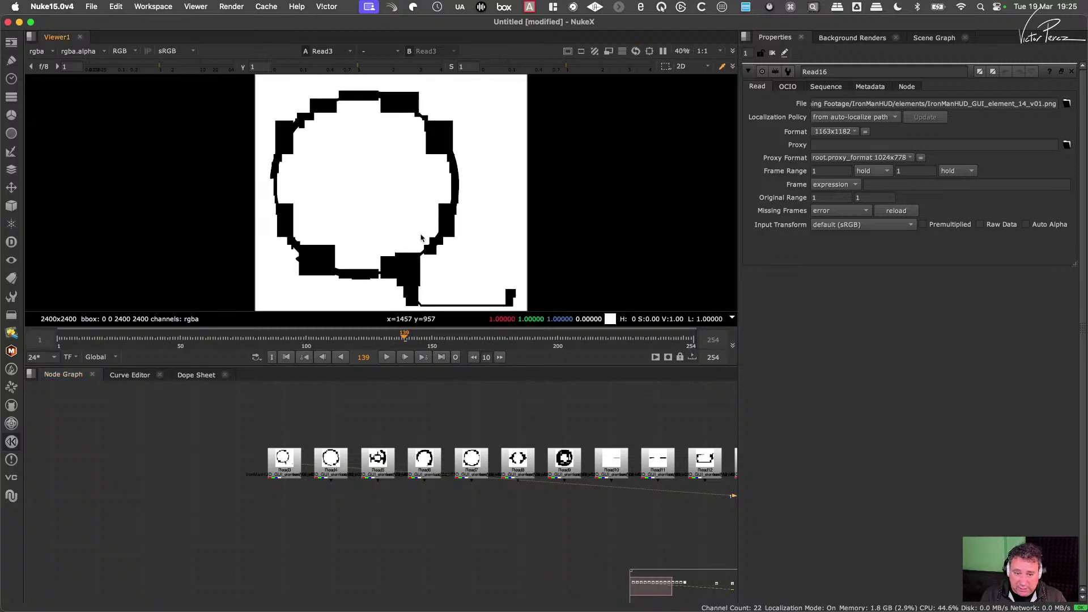
scroll(423, 233, "down", 2)
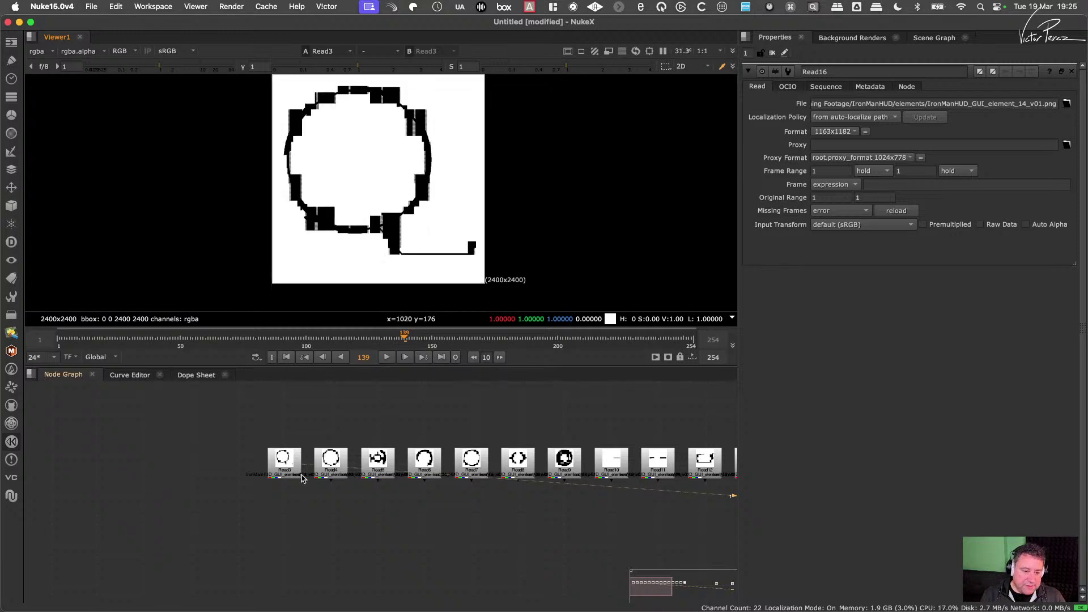
scroll(303, 481, "up", 3)
scroll(303, 482, "up", 1)
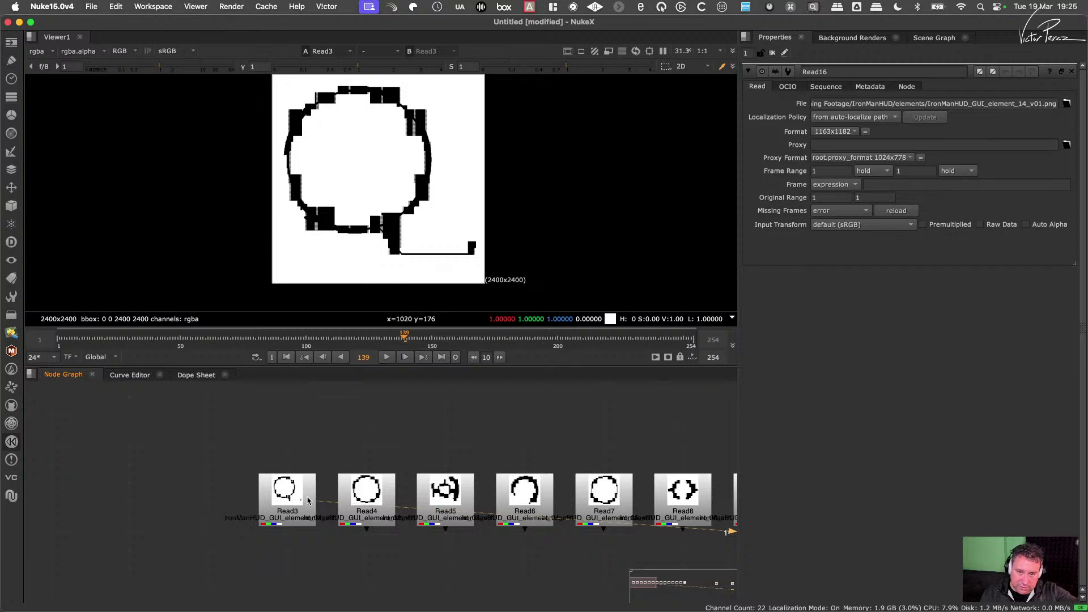
scroll(385, 216, "up", 5)
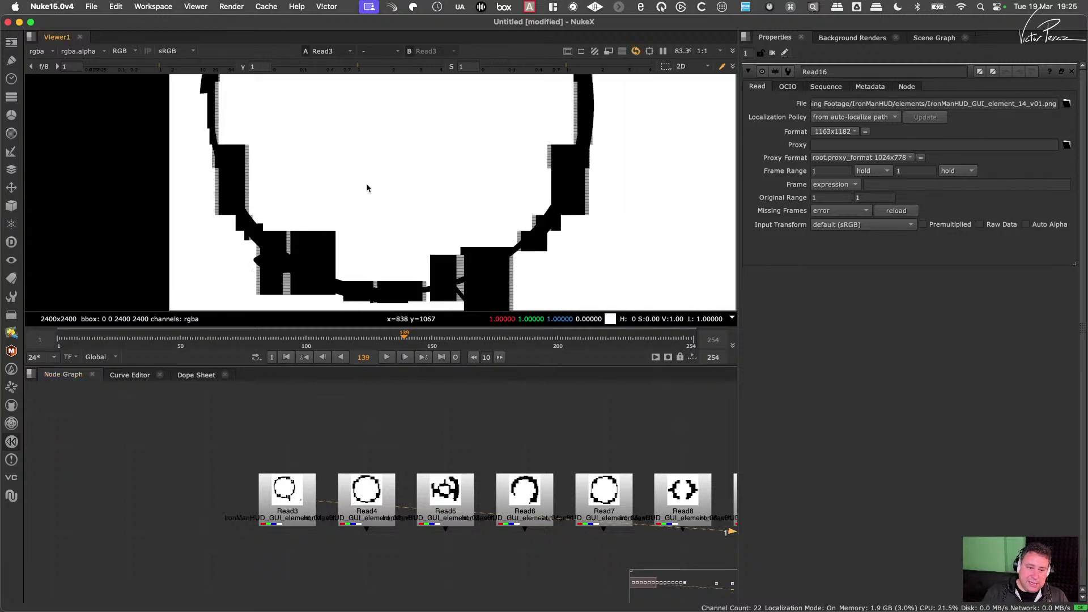
Step: Turn on Premultiplied for the first GUI element's Read node and compare its RGB image with its alpha
double_click(287, 494)
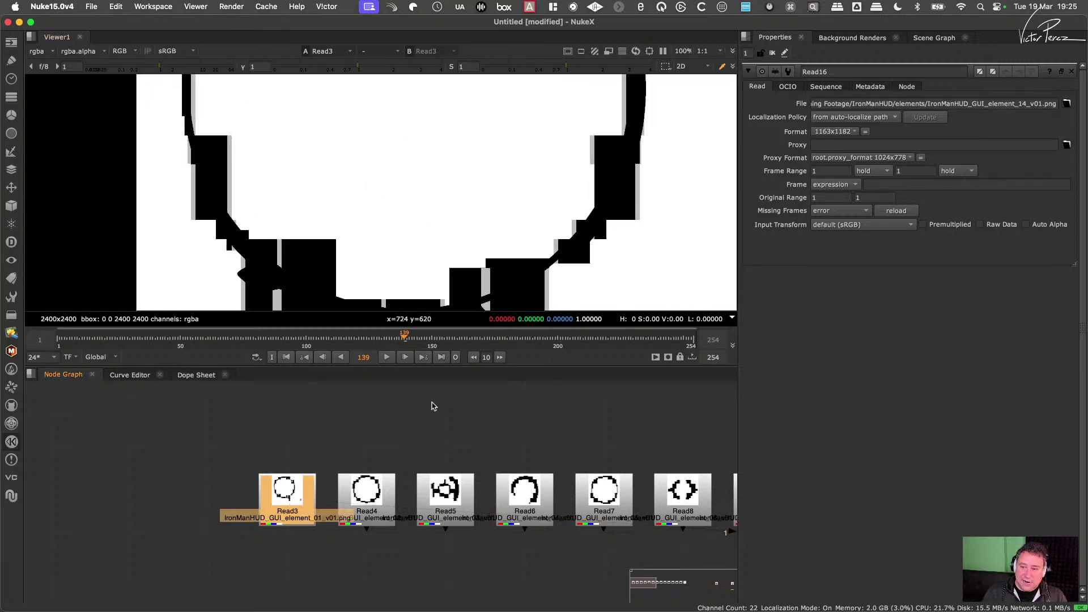
left_click(945, 226)
scroll(595, 244, "down", 2)
key("a")
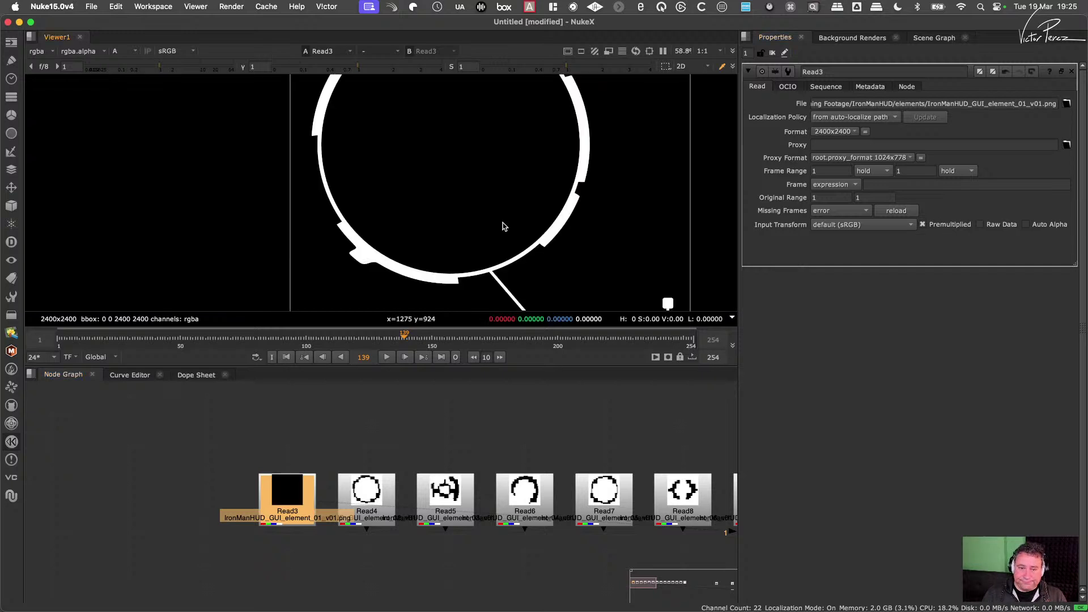
key("a")
key("a")
Step: Revert the Premultiplied option on the first GUI element's Read node, and frame the whole element in the Viewer
left_click(379, 508)
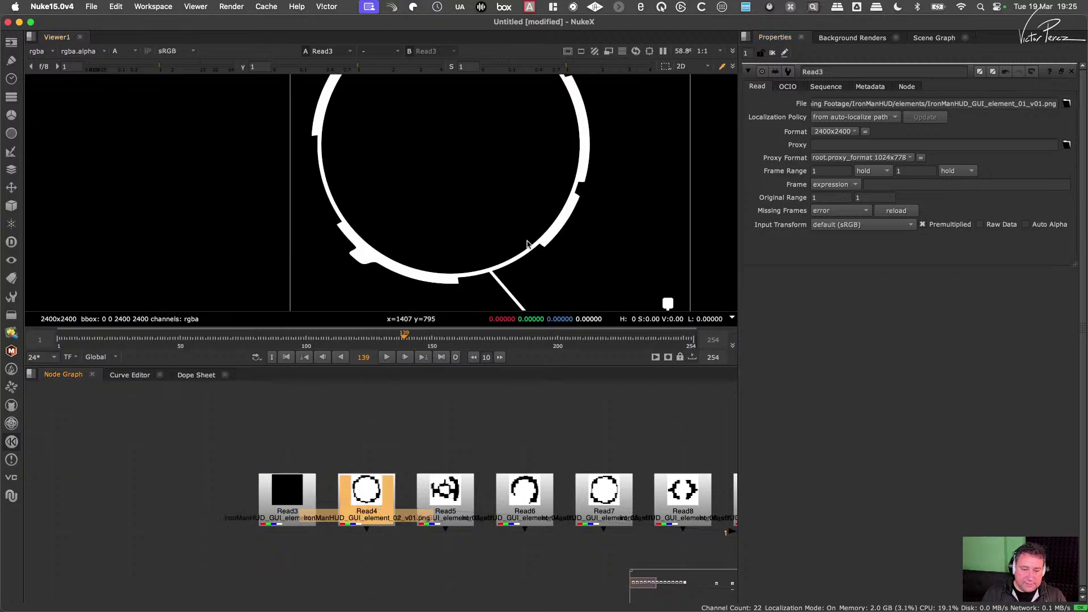
left_click(951, 228)
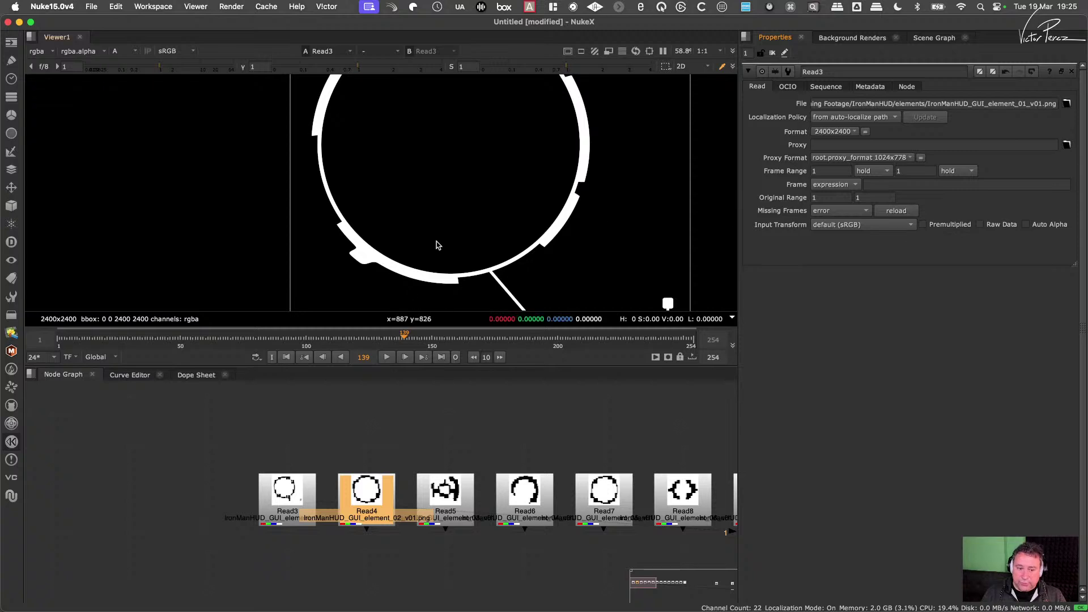
key("ctrl+shift+a")
key("f")
key("a")
key("a")
key("a")
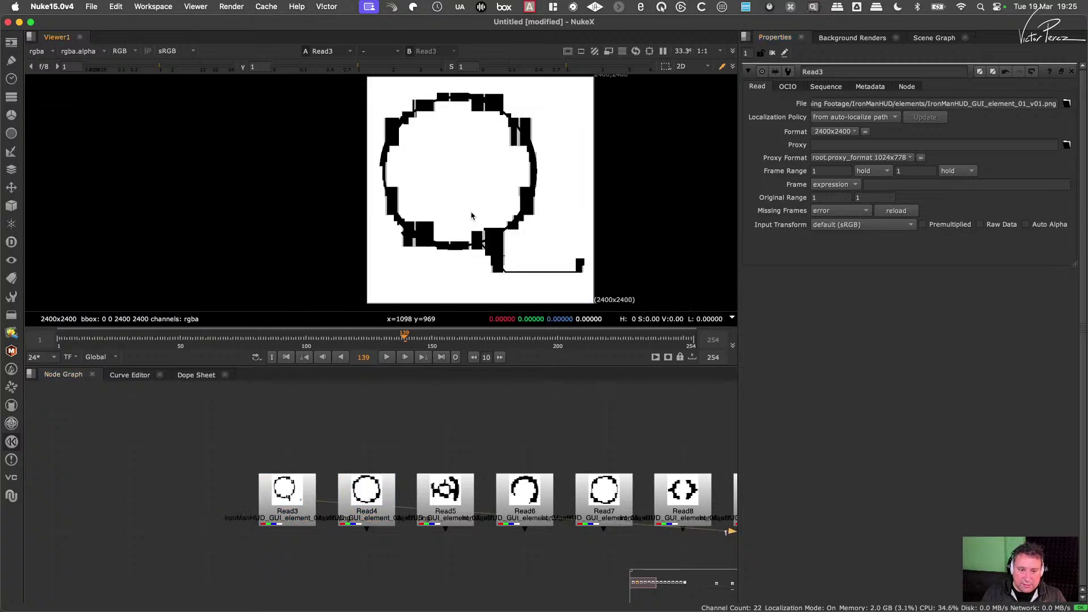
Step: Examine the blocky RGB edges of the first GUI element up close and check them against its alpha
key("a")
key("a")
scroll(468, 221, "up", 4)
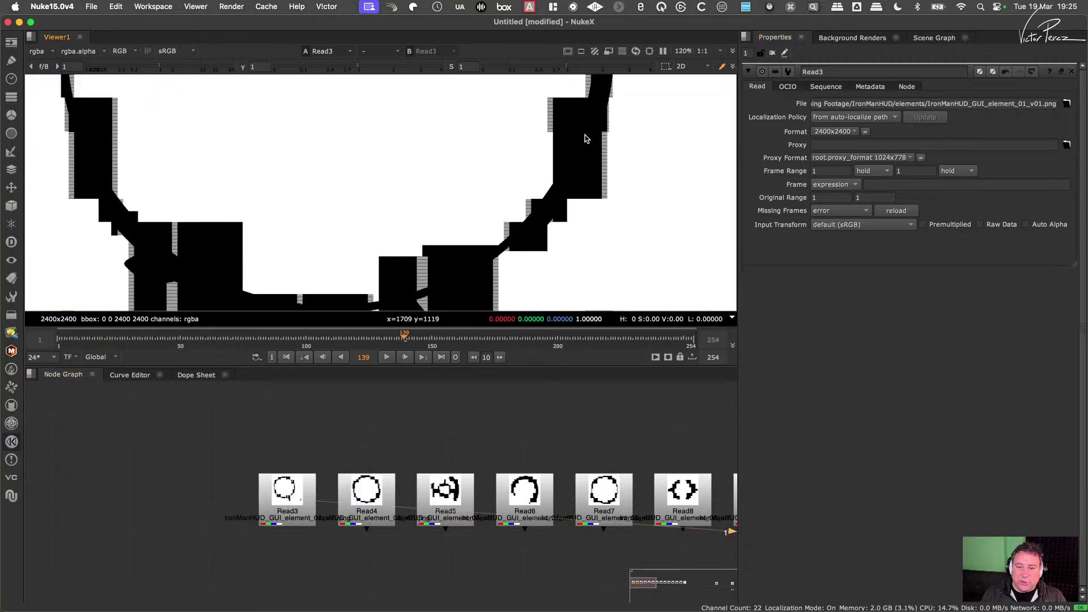
scroll(512, 254, "down", 5)
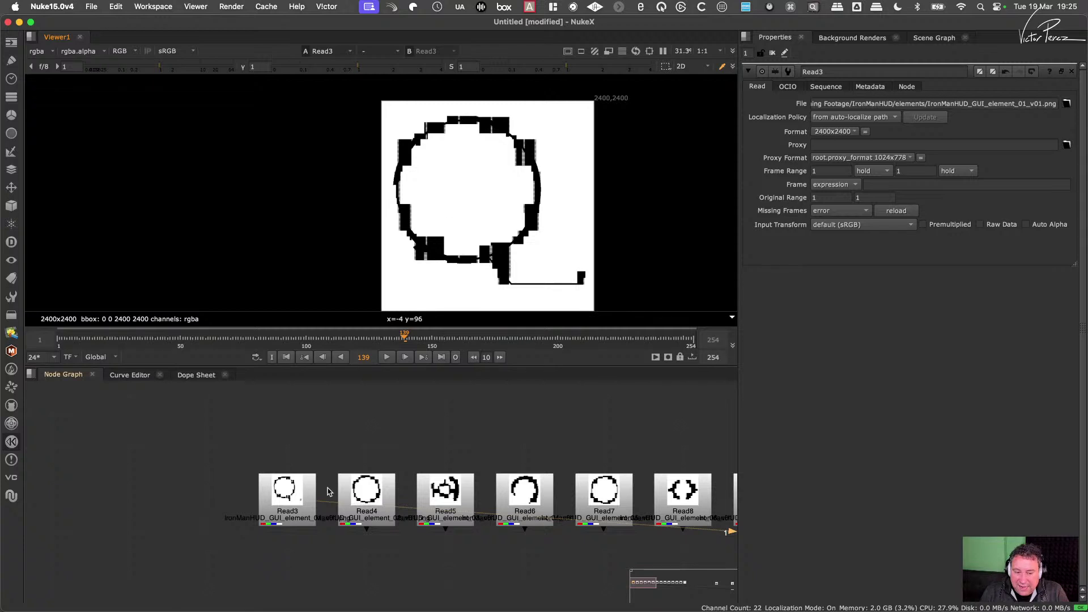
key("a")
key("a")
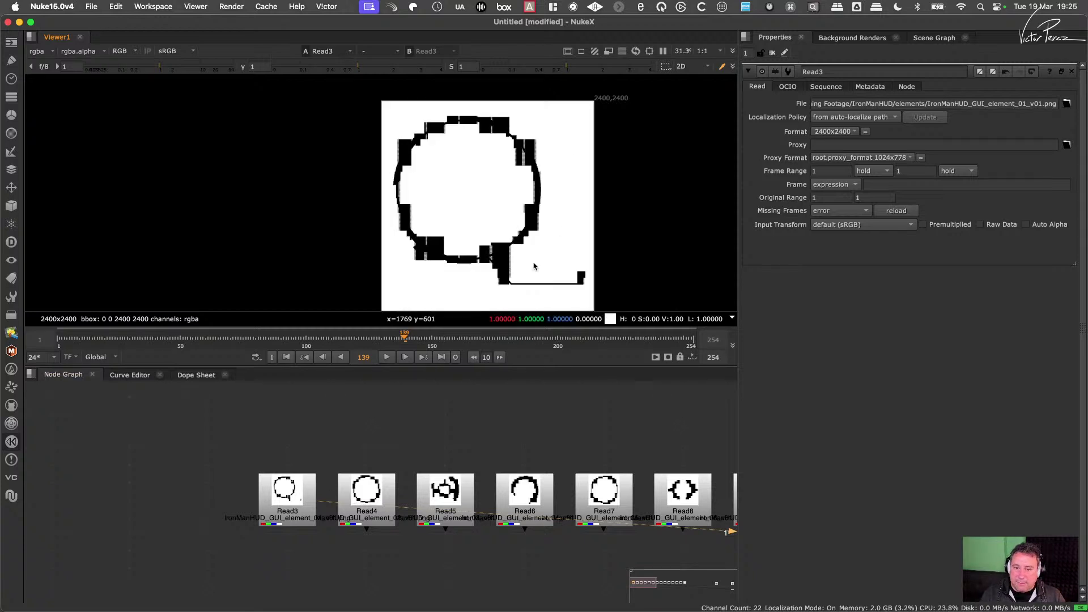
scroll(542, 278, "down", 4)
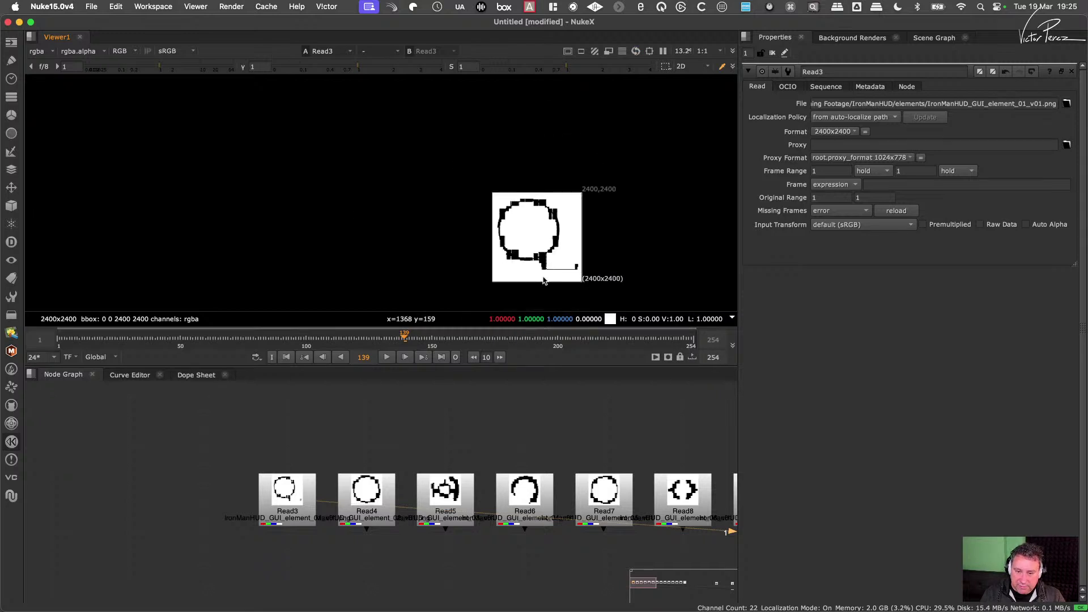
Step: View the green-screen plate and frame the entire image in the Viewer to examine the face
scroll(545, 527, "down", 4)
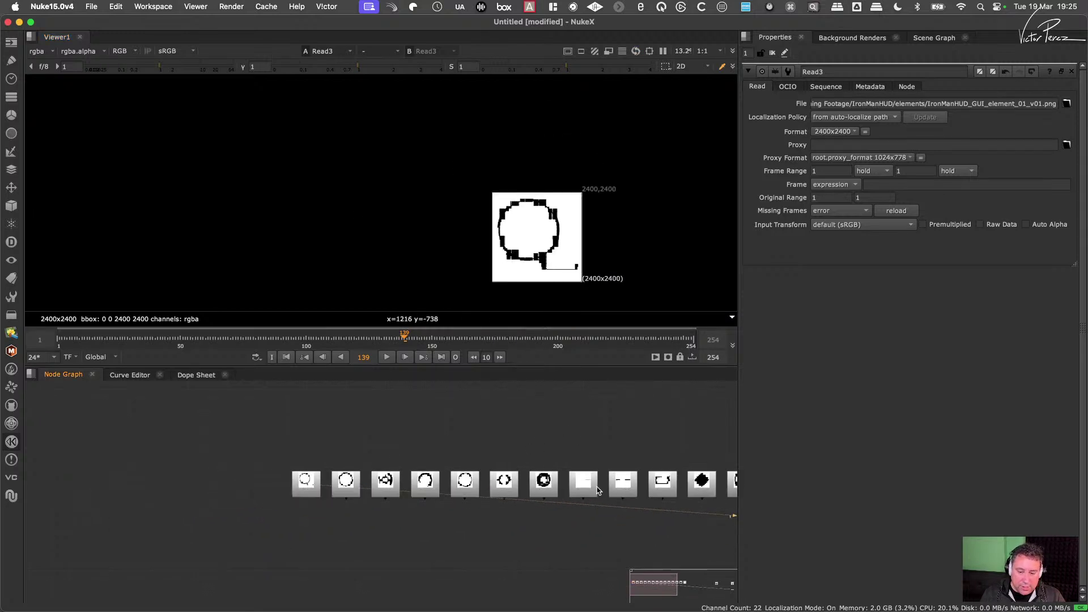
middle_click_drag(598, 490, 462, 488)
scroll(543, 482, "down", 2)
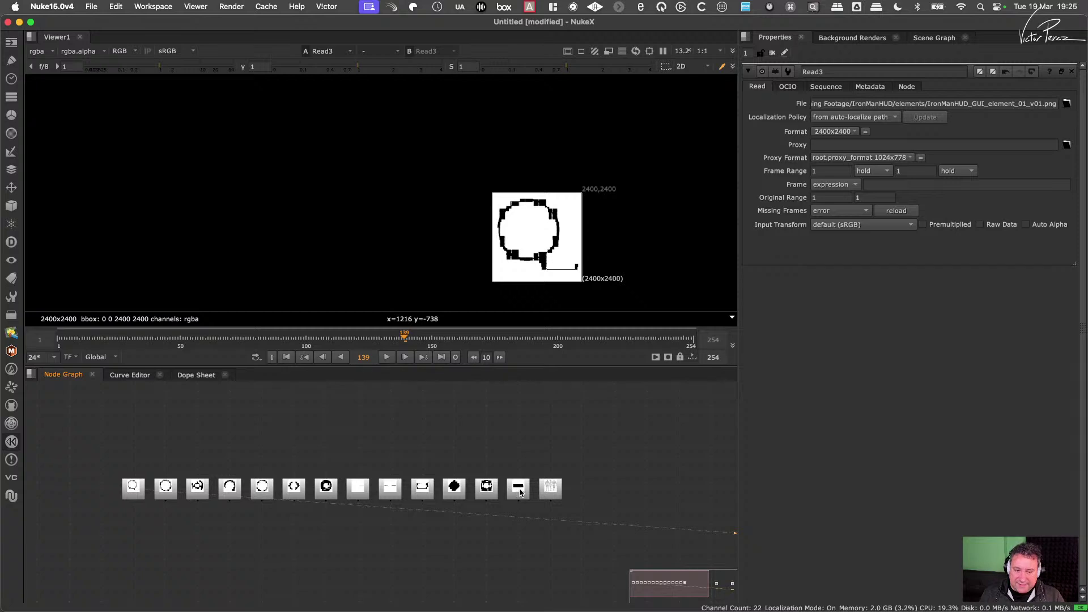
scroll(622, 476, "right", 5)
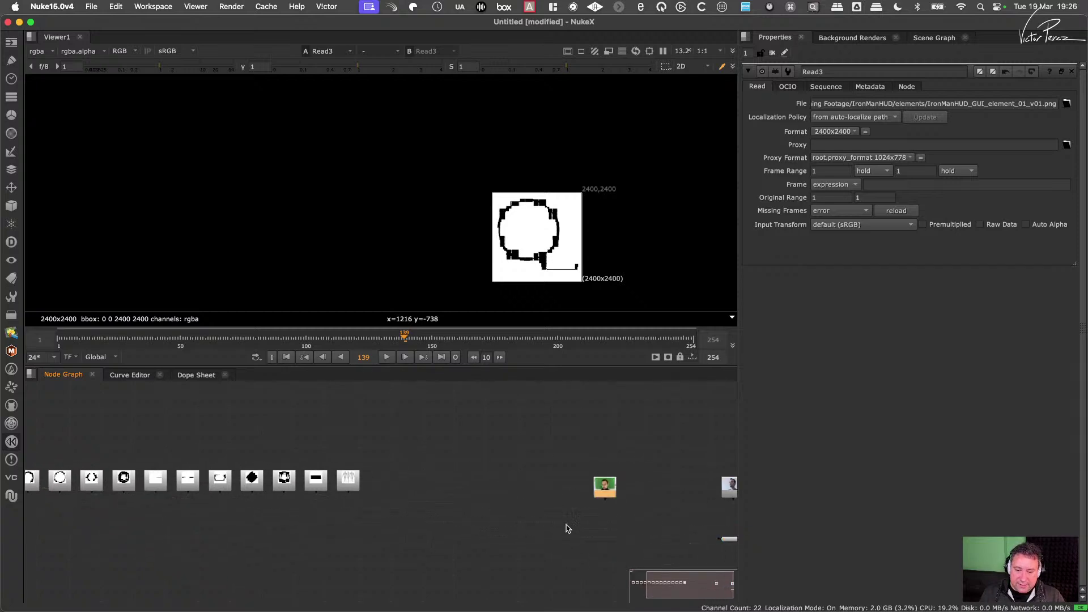
key("1")
scroll(560, 289, "up", 5)
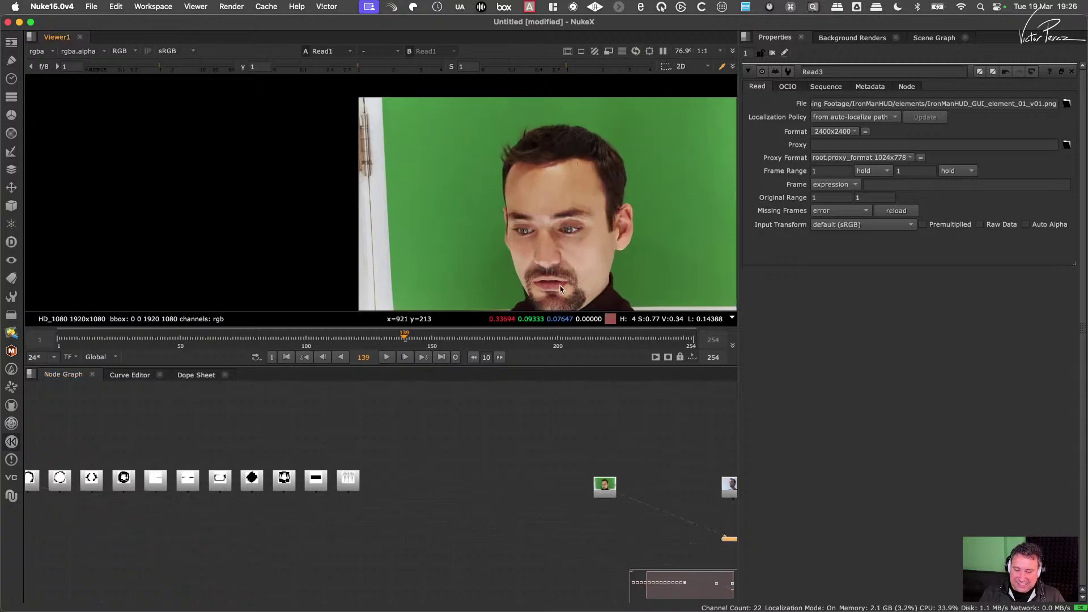
middle_click_drag(548, 260, 469, 234)
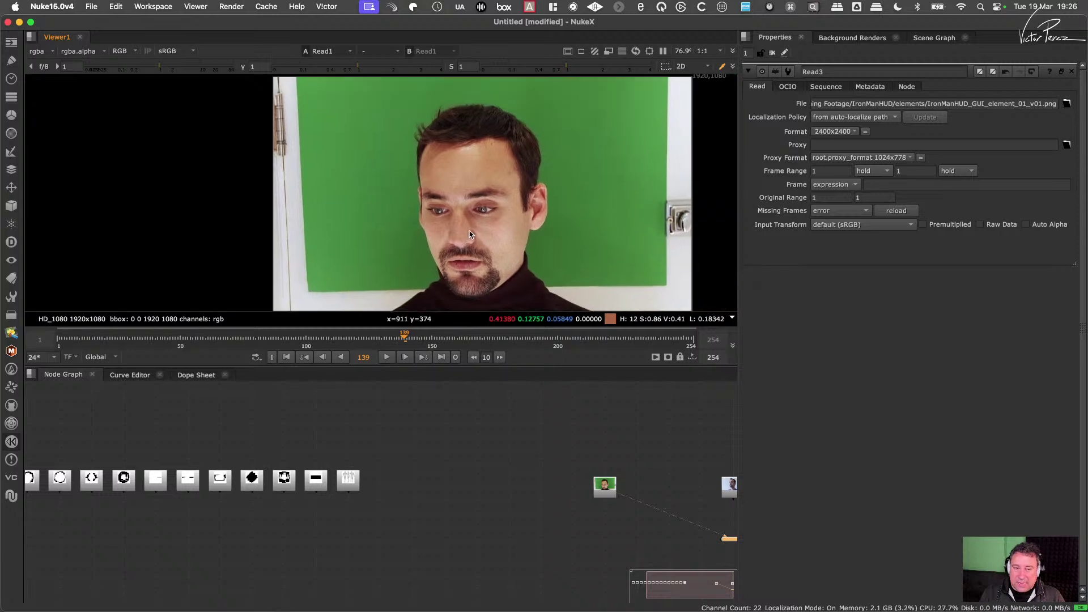
scroll(465, 226, "down", 2)
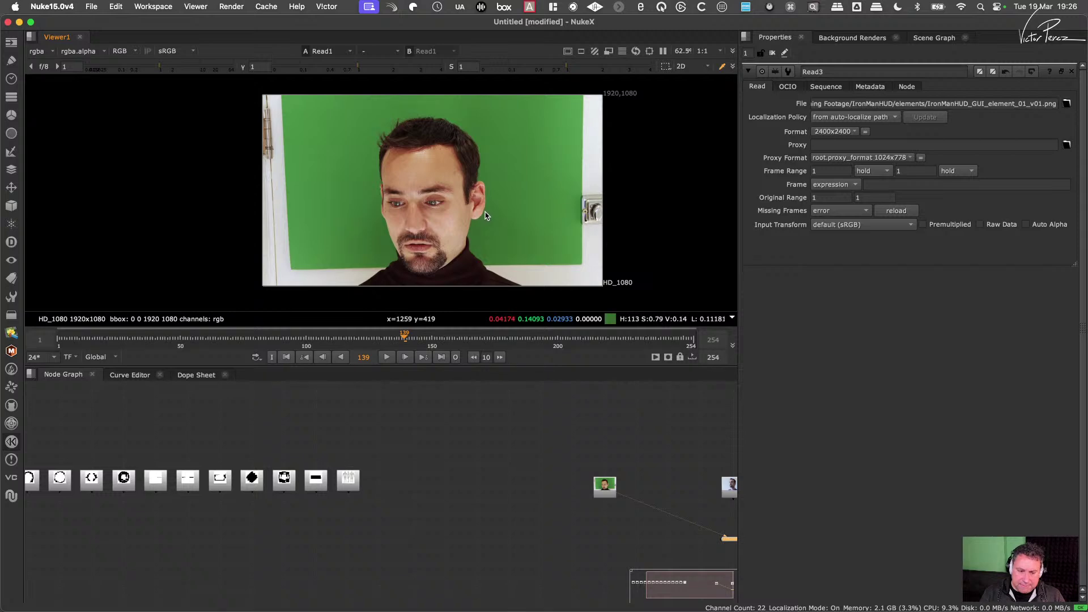
Step: Load reference_01.jpg and reference_02.jpg from the IronManHUD references folder as separate images, with sequence grouping turned off
key("r")
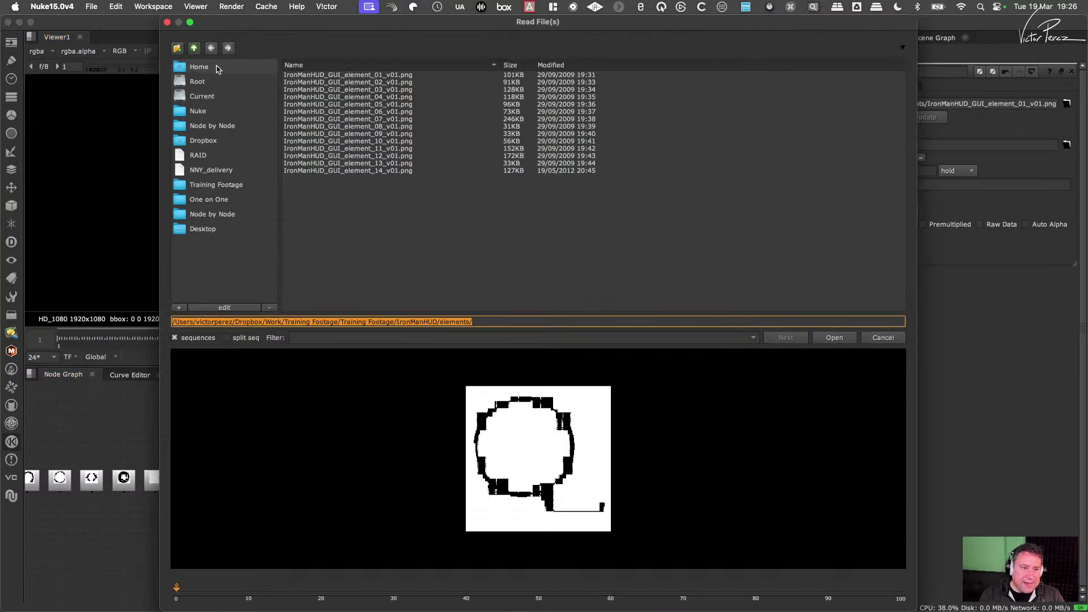
left_click(194, 48)
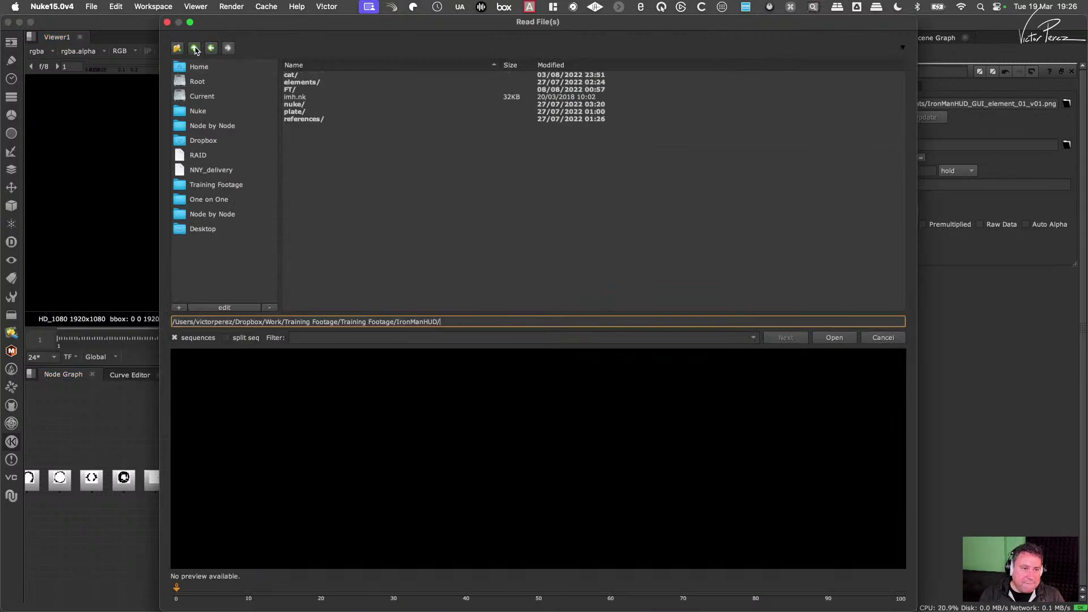
double_click(304, 119)
left_click(318, 77)
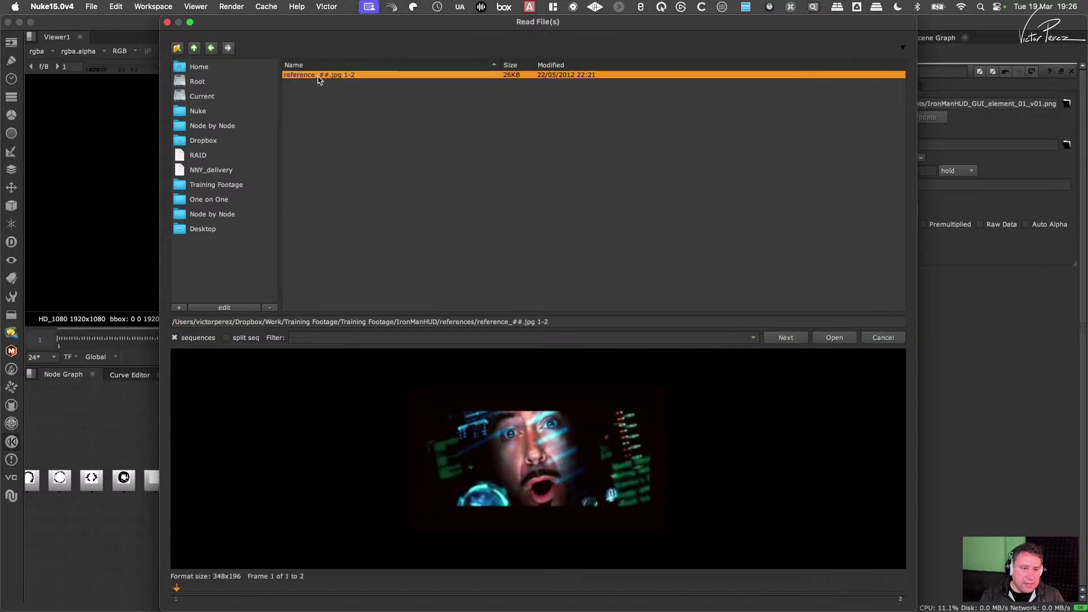
left_click(175, 338)
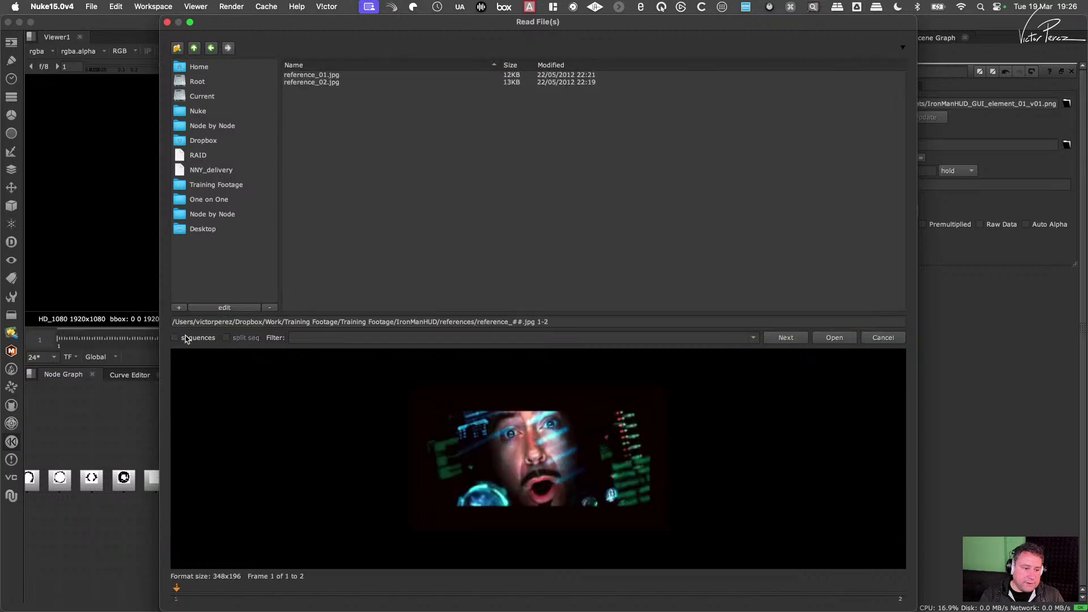
left_click(329, 83, "shift")
left_click(835, 337)
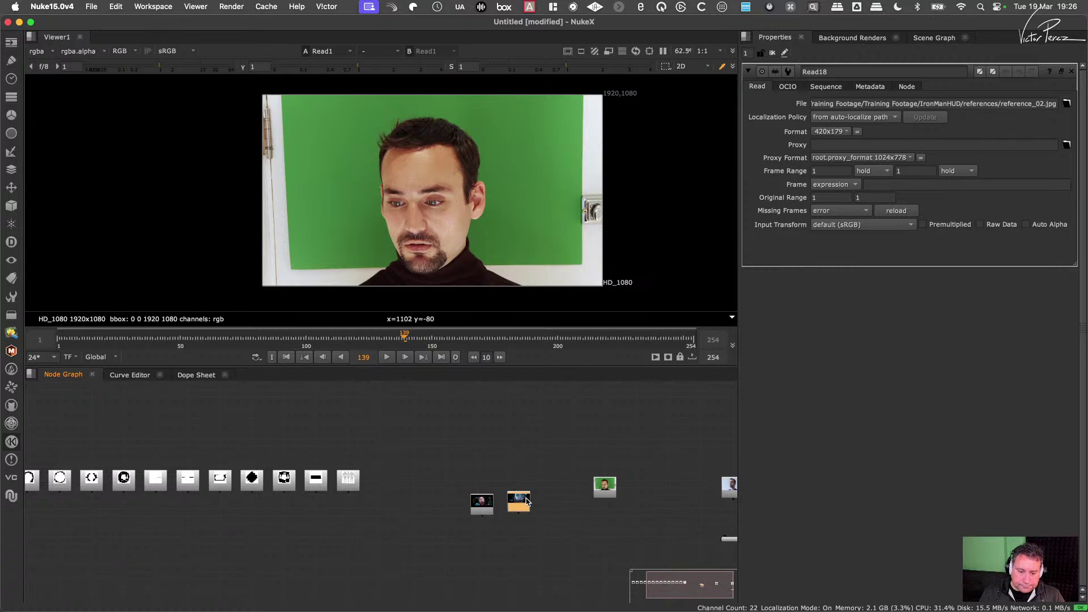
Step: View both reference images in the Viewer and examine the HUD graphics around the eyes in reference_02.jpg up close
key("1")
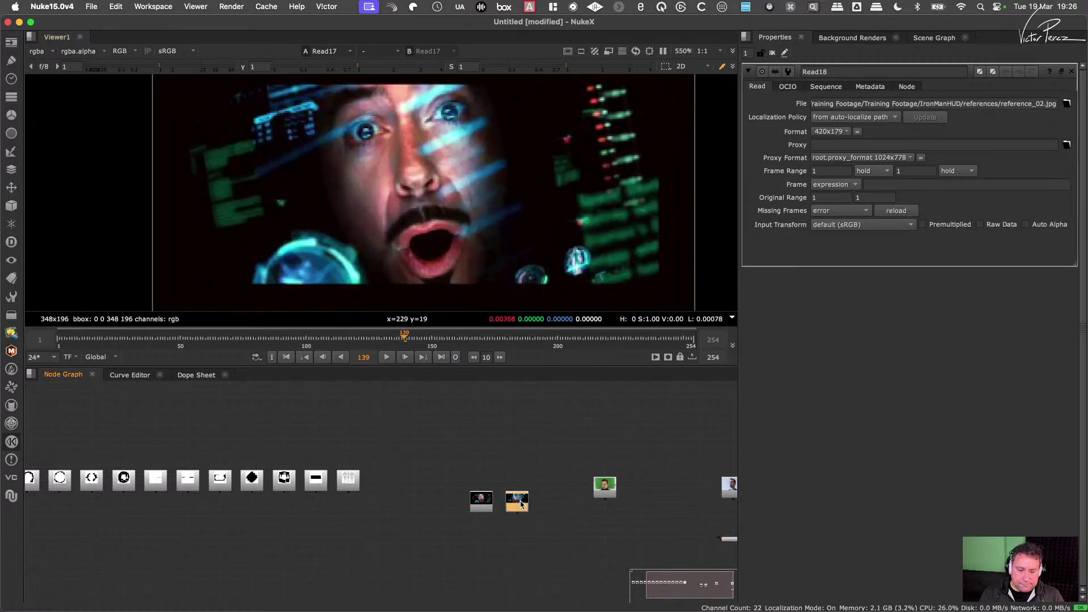
key("1")
scroll(480, 197, "down", 6)
scroll(478, 196, "up", 2)
scroll(478, 196, "down", 1)
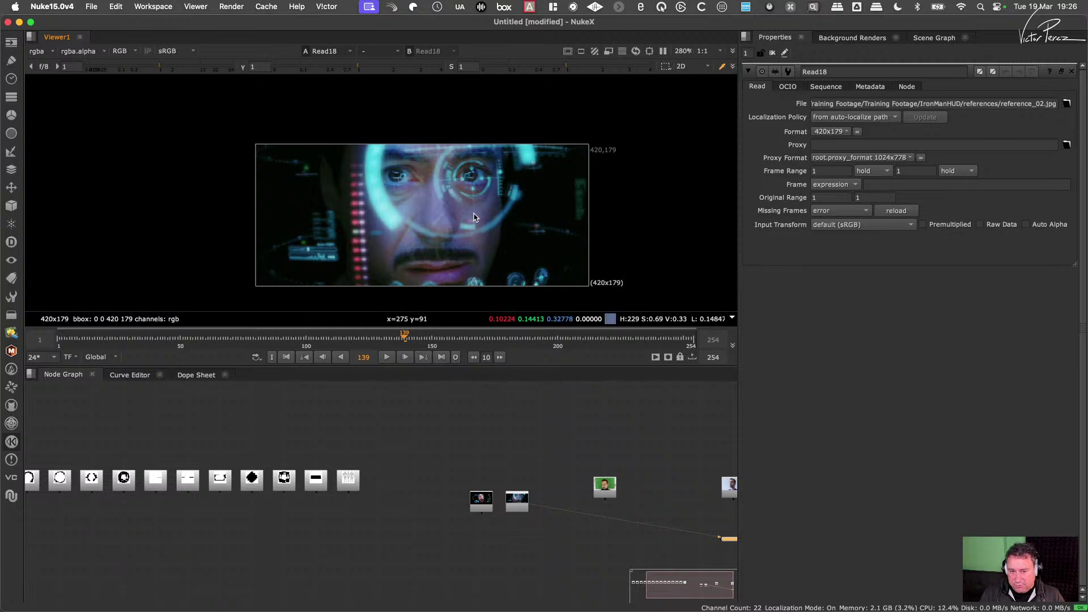
scroll(411, 216, "up", 2)
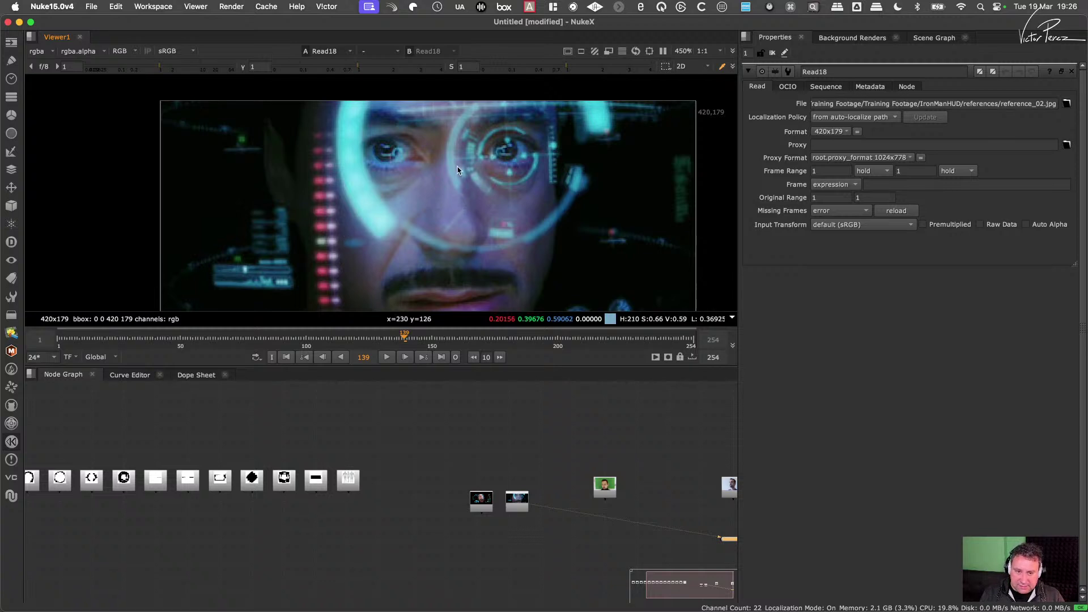
scroll(494, 186, "down", 2)
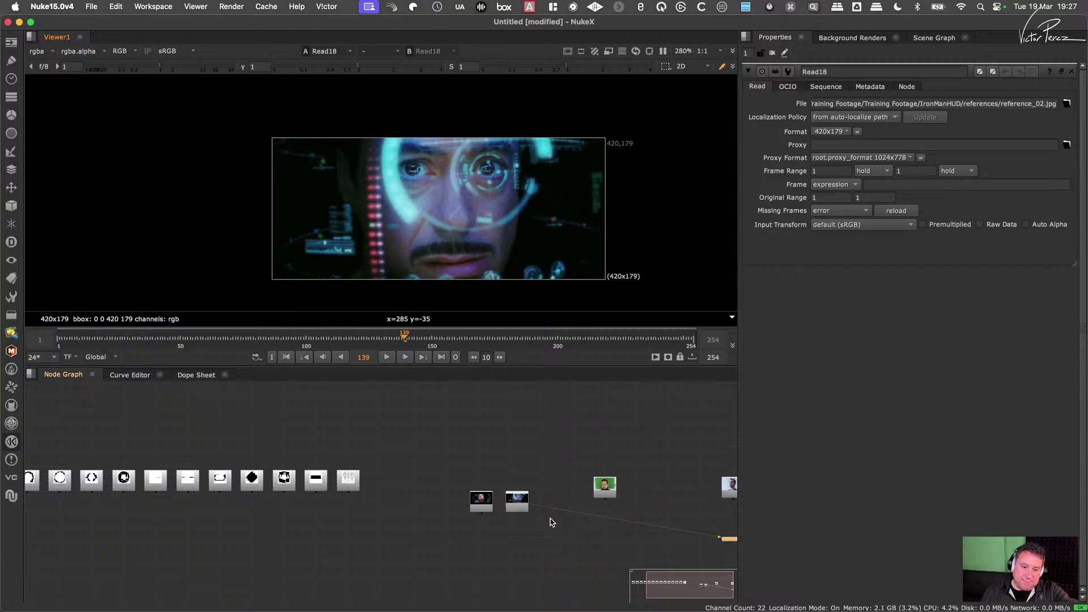
Step: Compare the HUD look of reference_01.jpg with that of reference_02.jpg in the Viewer
left_click_drag(465, 466, 508, 524)
key("1")
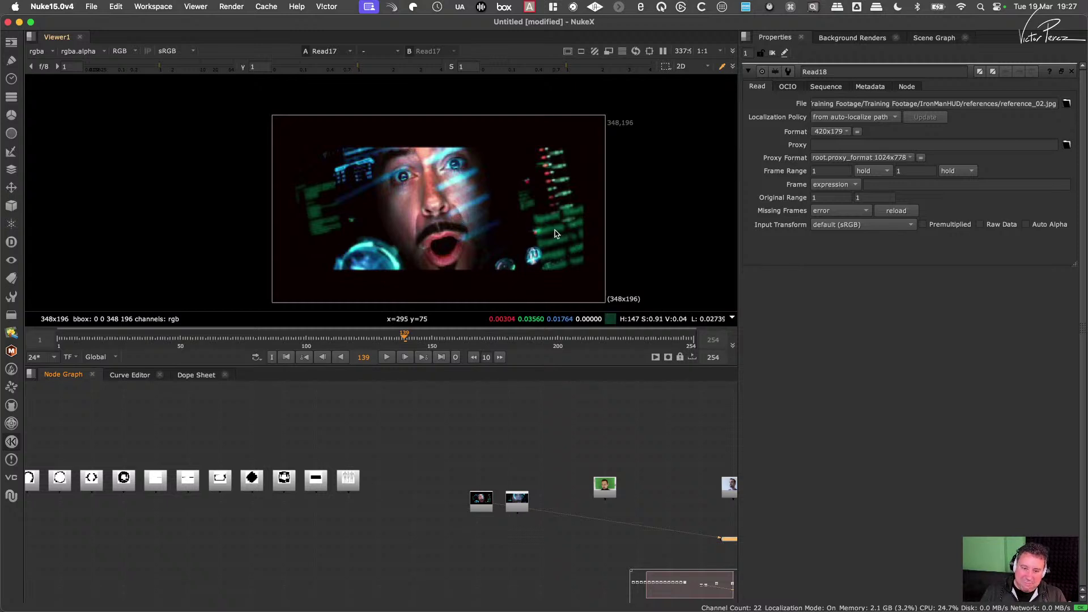
left_click(517, 499)
key("1")
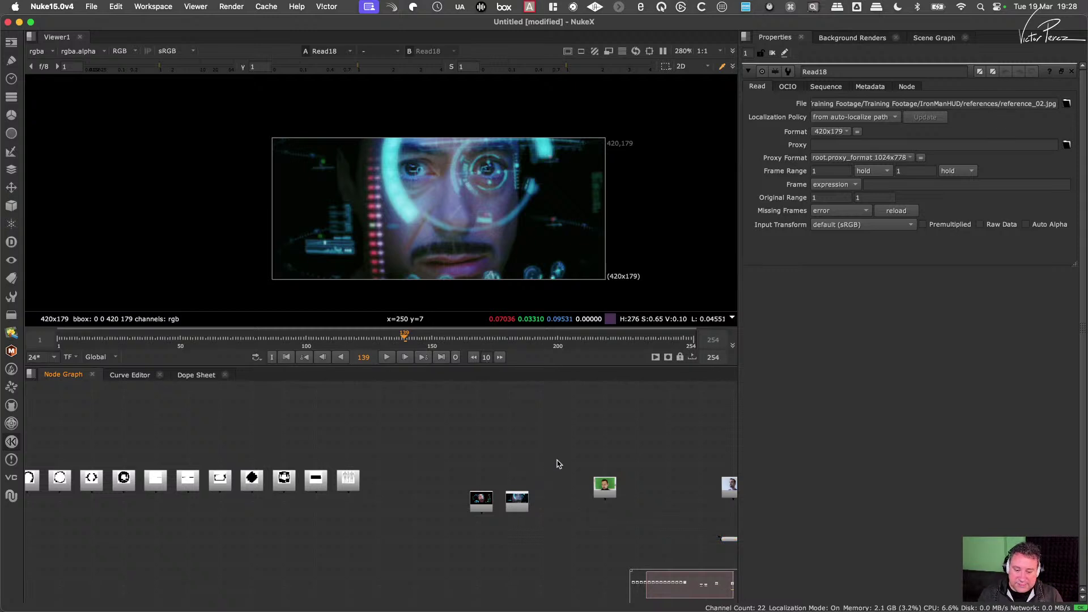
Step: Move the two reference image Read nodes aside and delete them from the Node Graph
left_click_drag(558, 460, 465, 550)
left_click_drag(499, 508, 490, 425)
left_click_drag(547, 396, 445, 449)
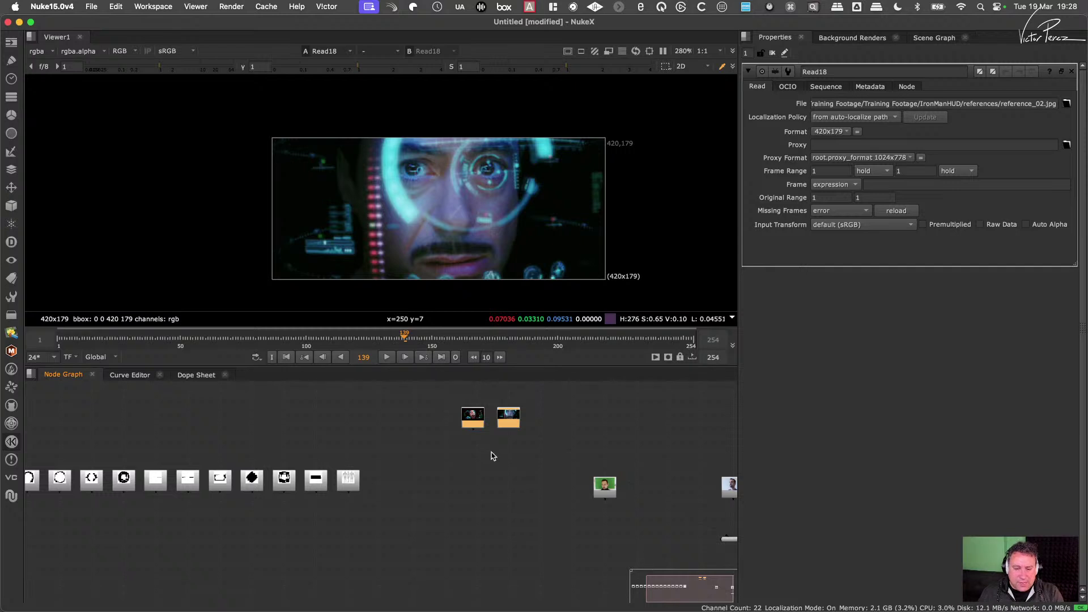
key("Delete")
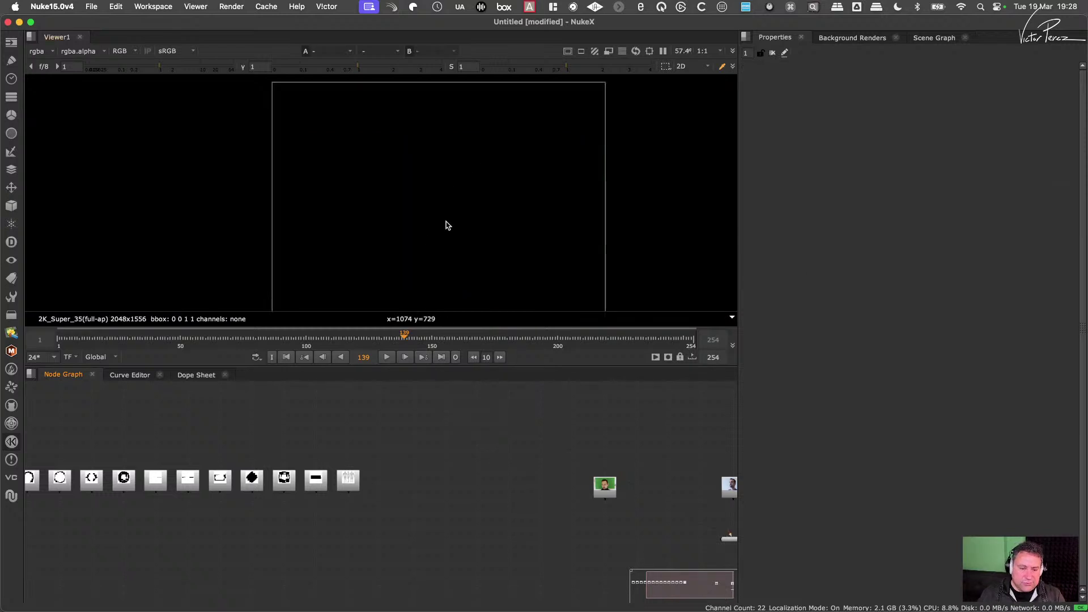
Step: Reposition the Viewer node below and between the two face plates in the Node Graph
scroll(461, 476, "down", 2)
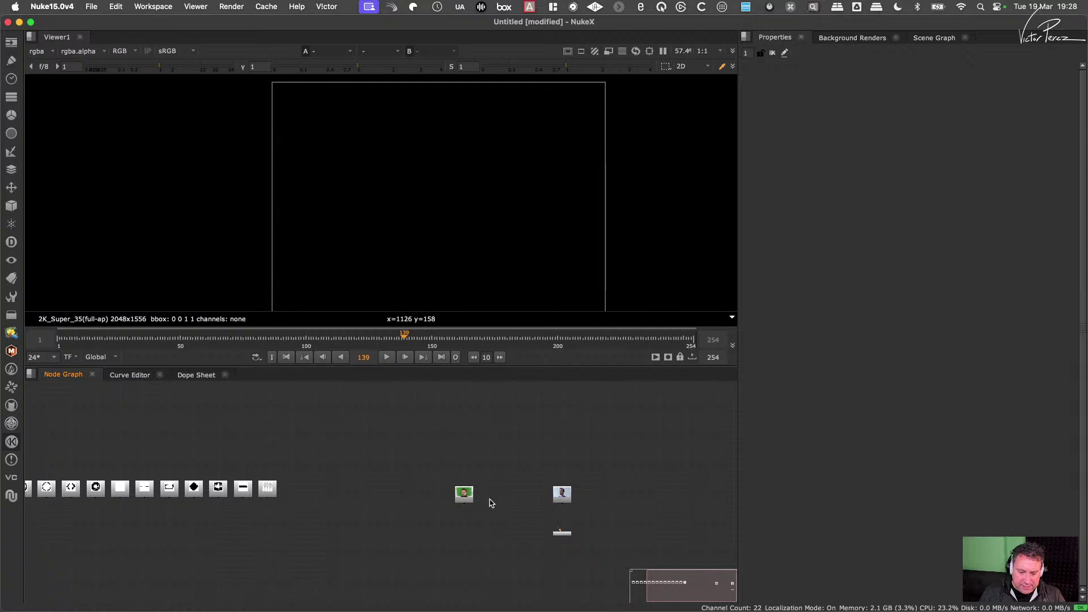
scroll(488, 503, "up", 3)
left_click_drag(569, 491, 486, 576)
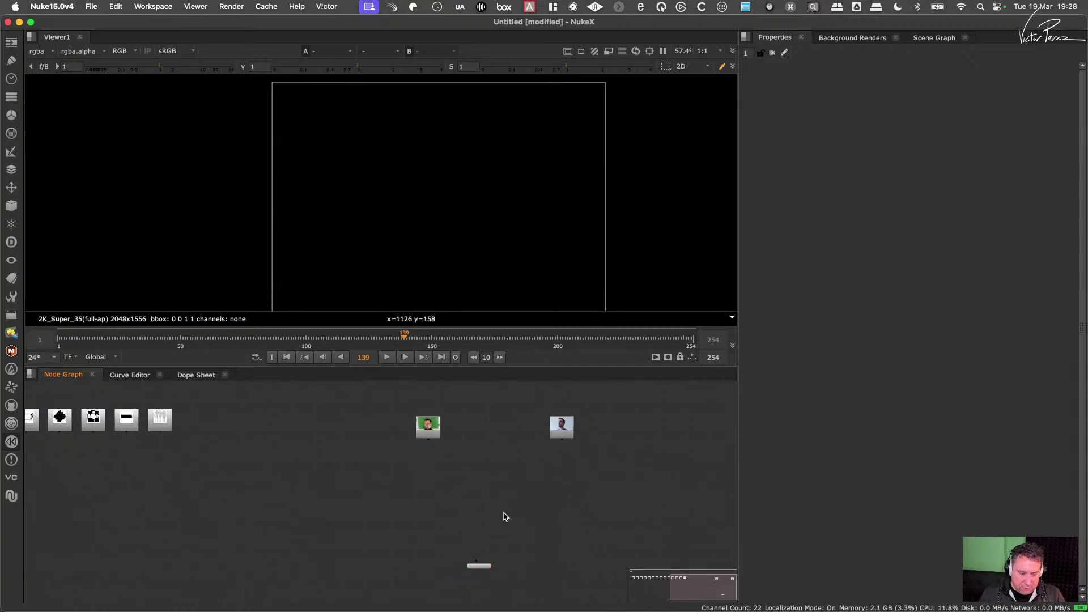
Step: Save the script as NXN_IronManHUD_comp_v001 in the scripts folder of Node by Node
key("super+shift+s")
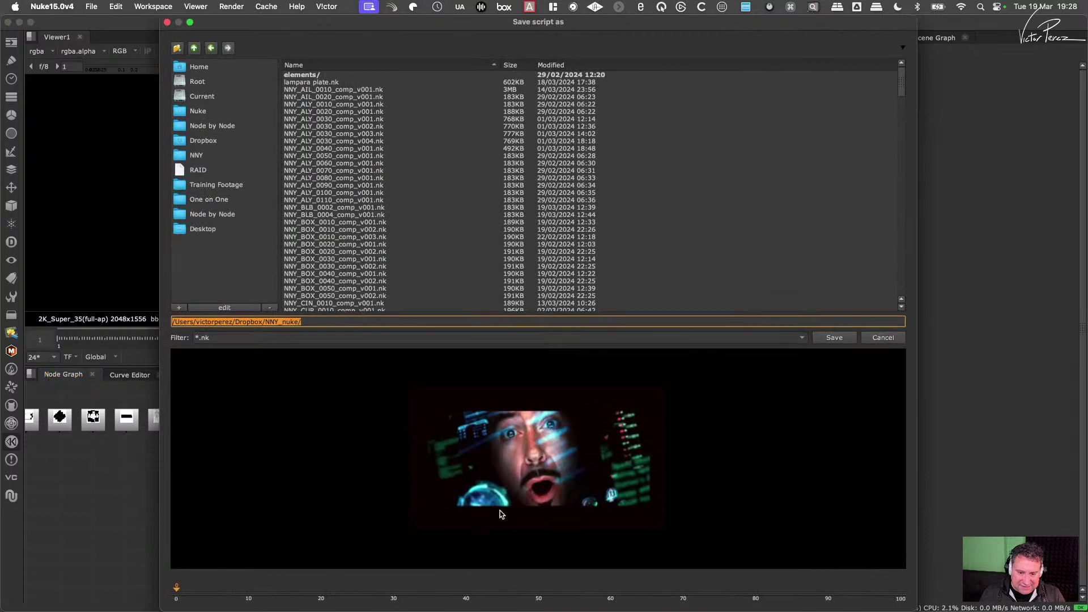
left_click(213, 214)
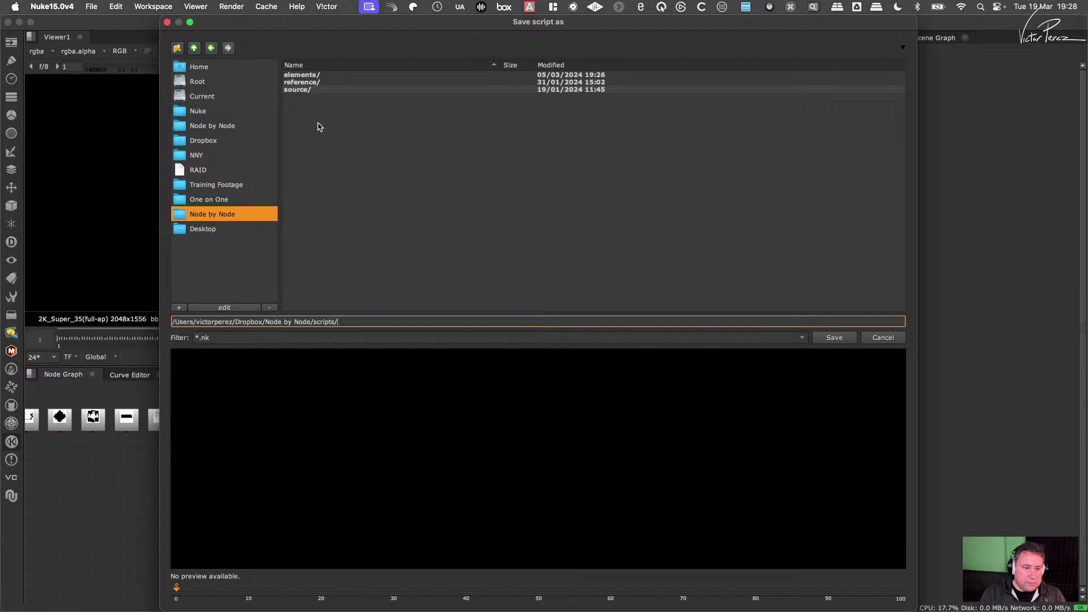
left_click(319, 142)
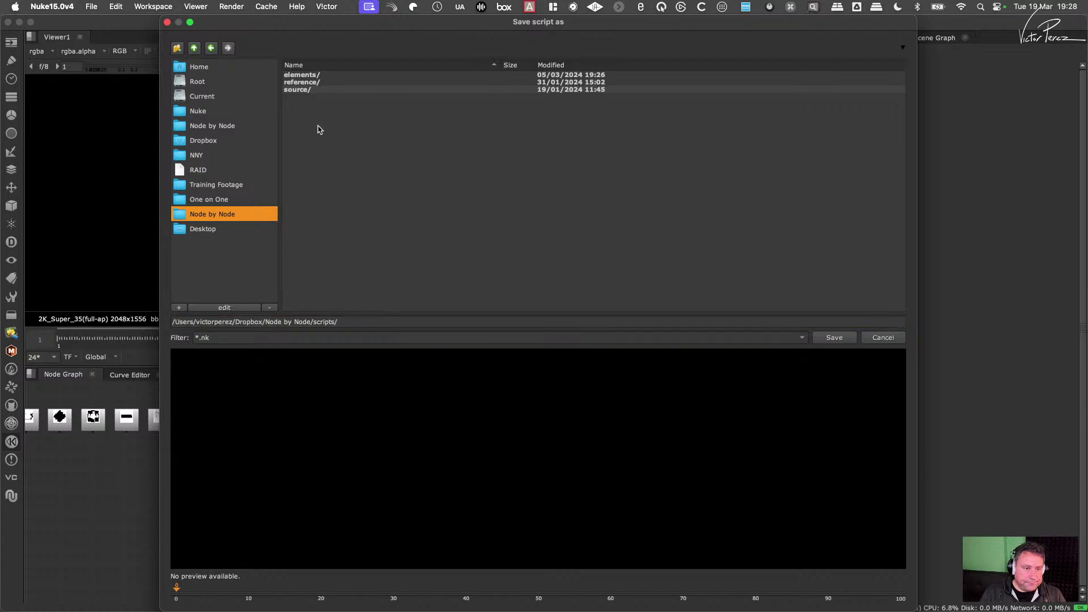
left_click(364, 321)
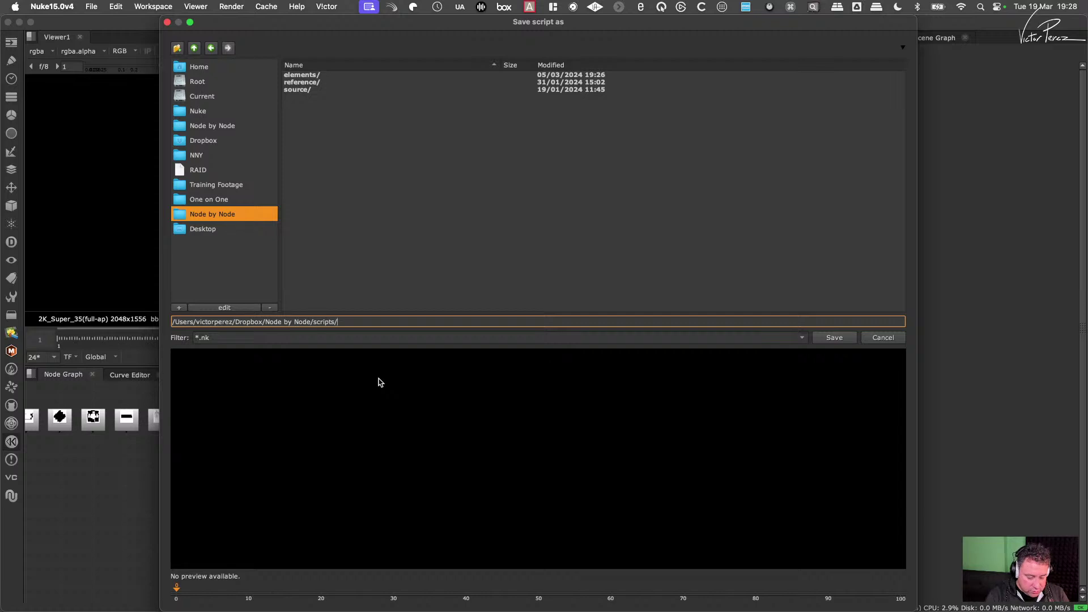
type("NXN_I")
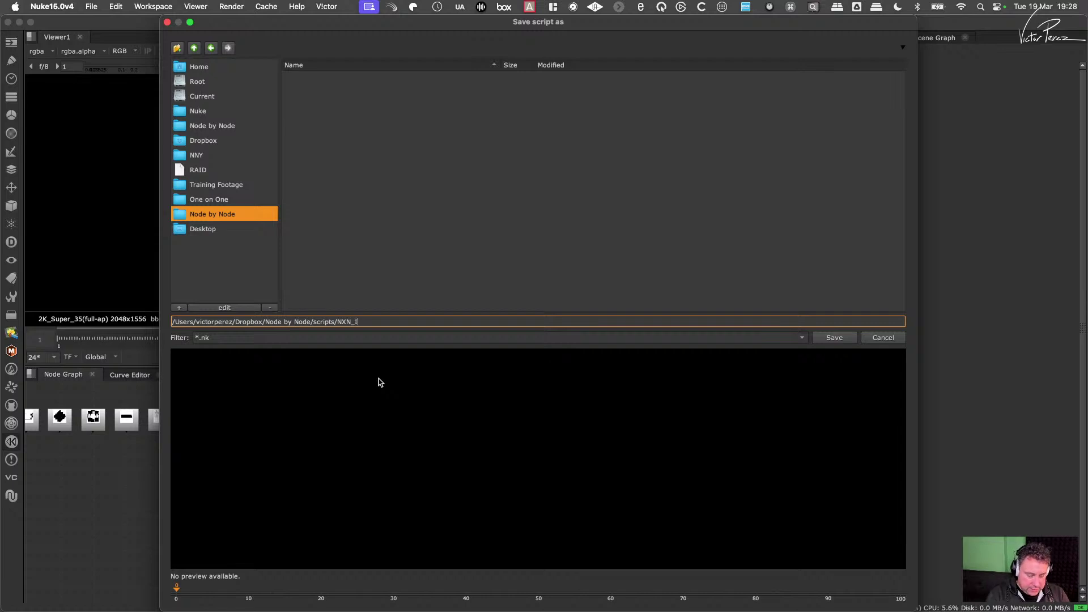
type("ronManHUD_comp_0")
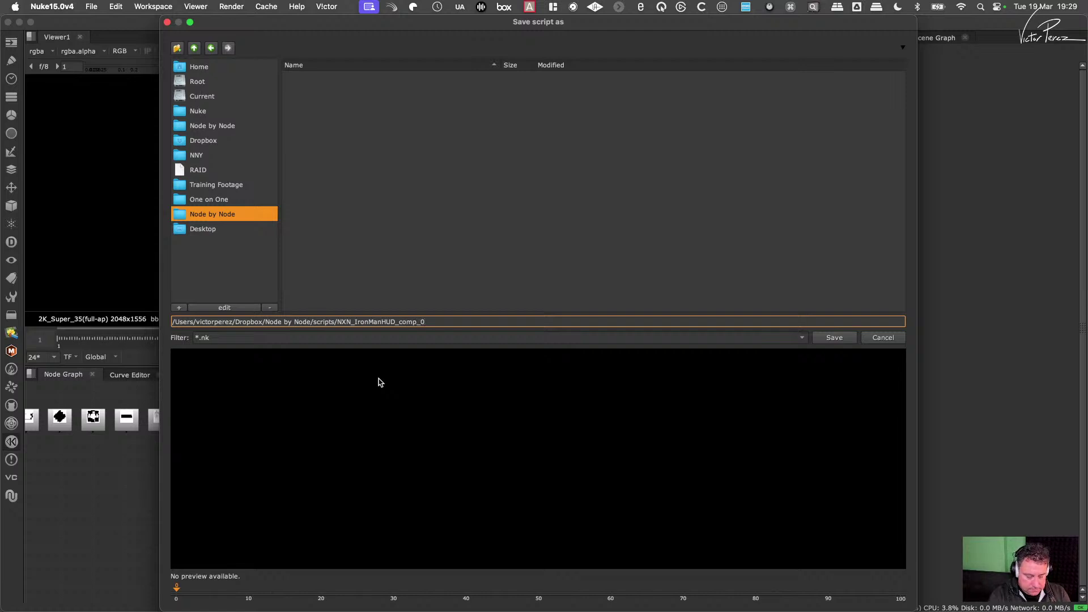
key("BackSpace")
type("v")
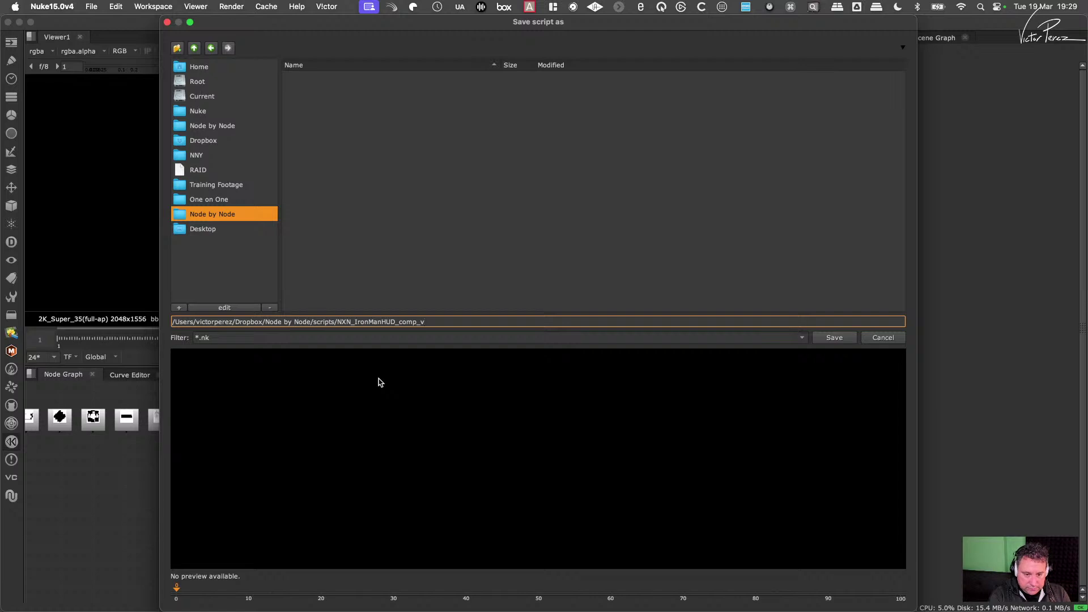
type("0")
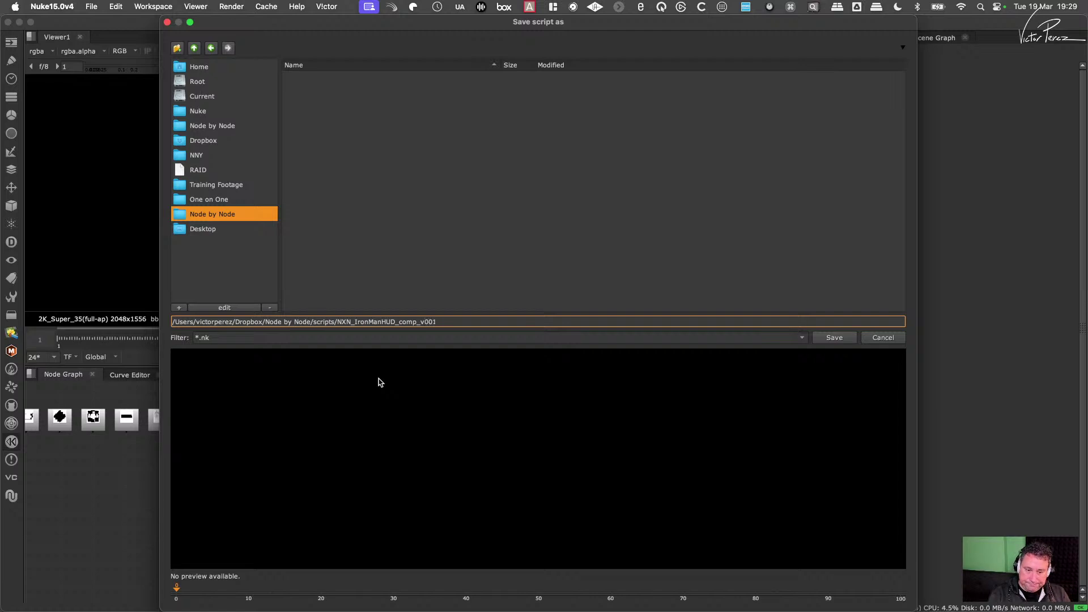
type("01")
key("Return")
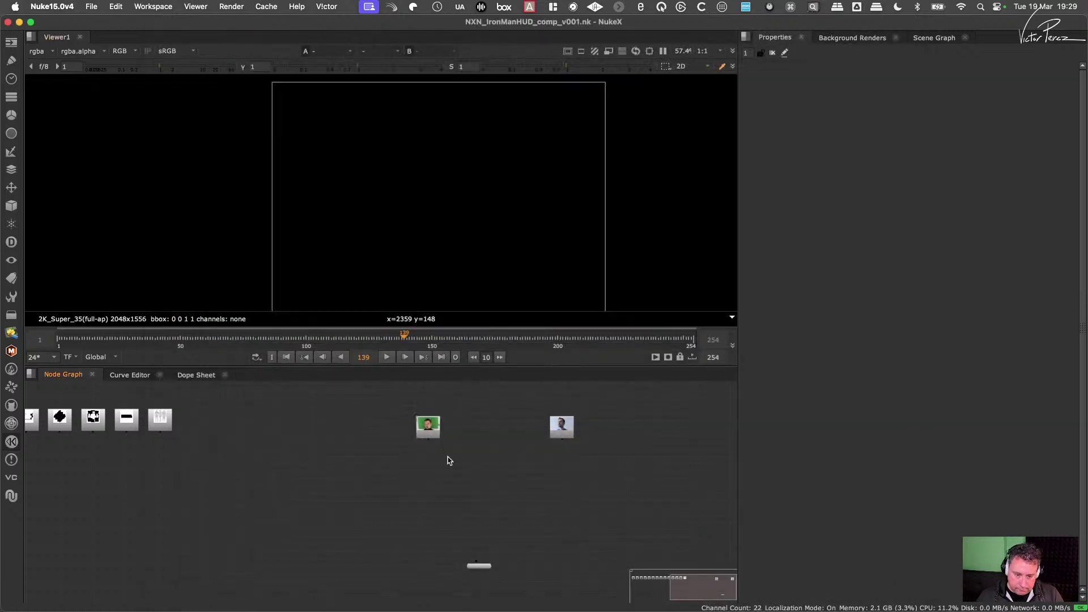
Step: Connect the Viewer to the green-screen plate and open the properties of the plate's Read node
scroll(451, 462, "up", 3)
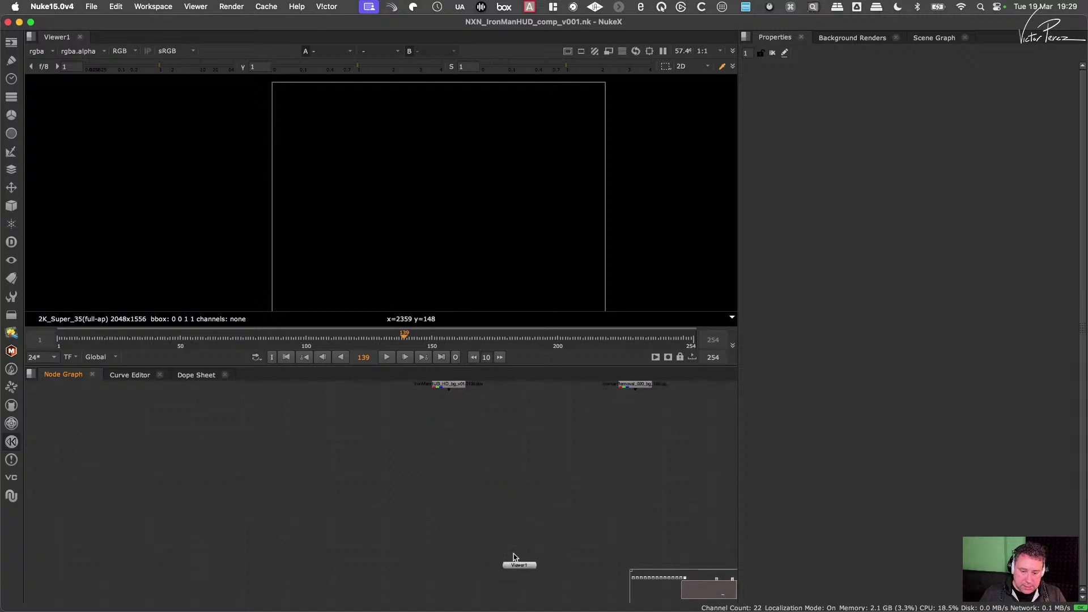
left_click_drag(515, 557, 450, 387)
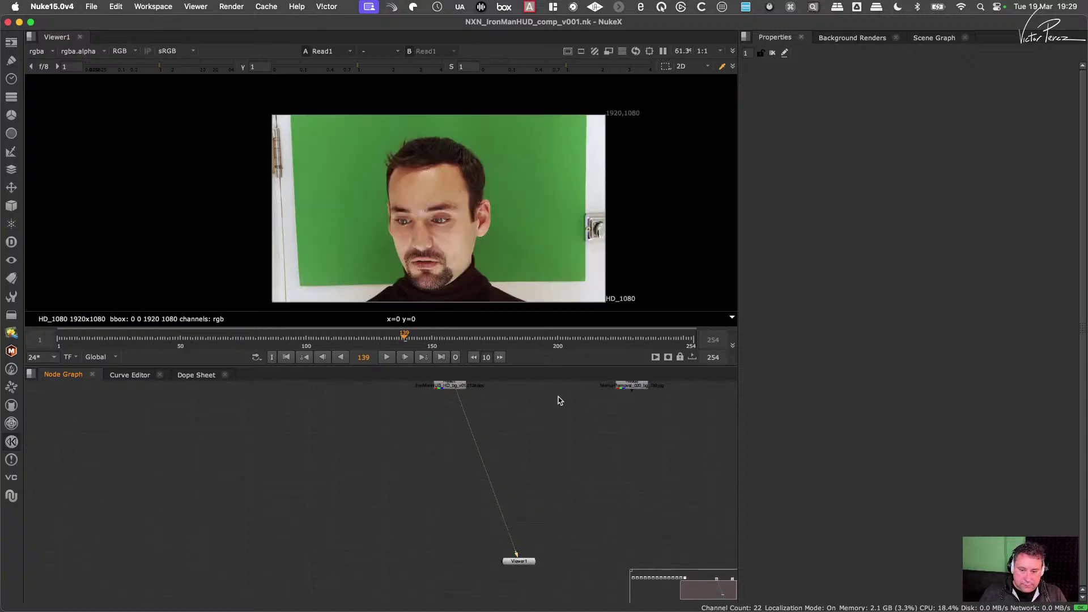
double_click(450, 422)
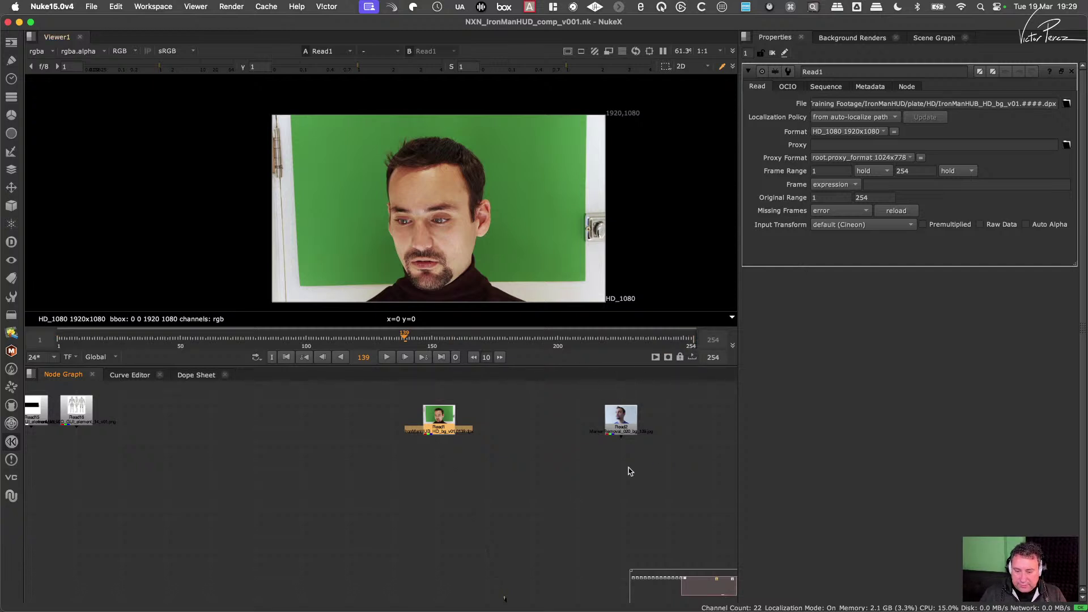
Step: Review the color management and default LUT options in the Project Settings, and return to the root settings
left_click(569, 503)
key("s")
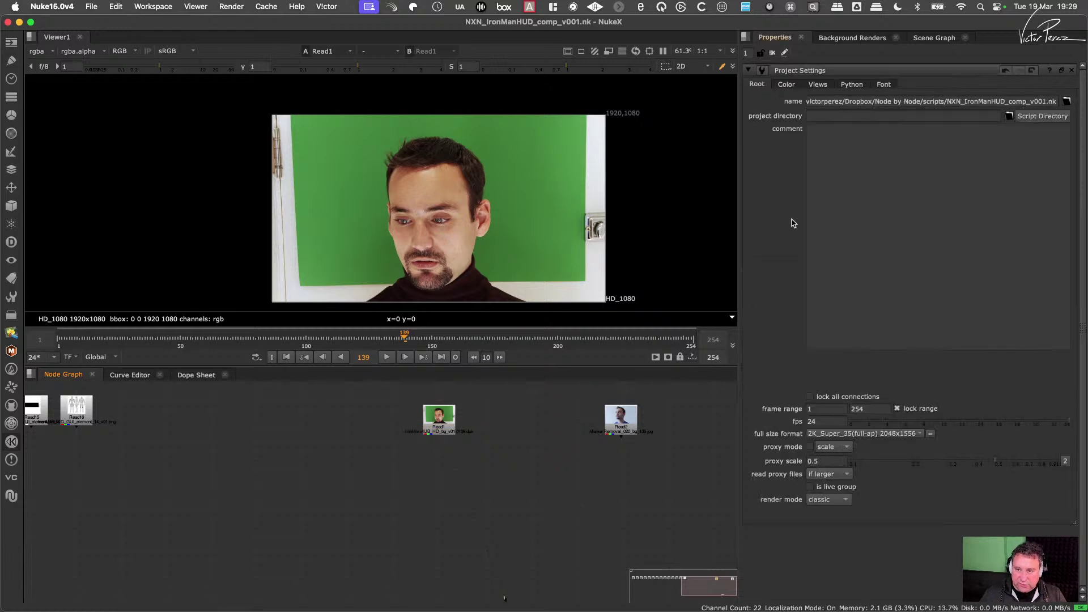
left_click(791, 84)
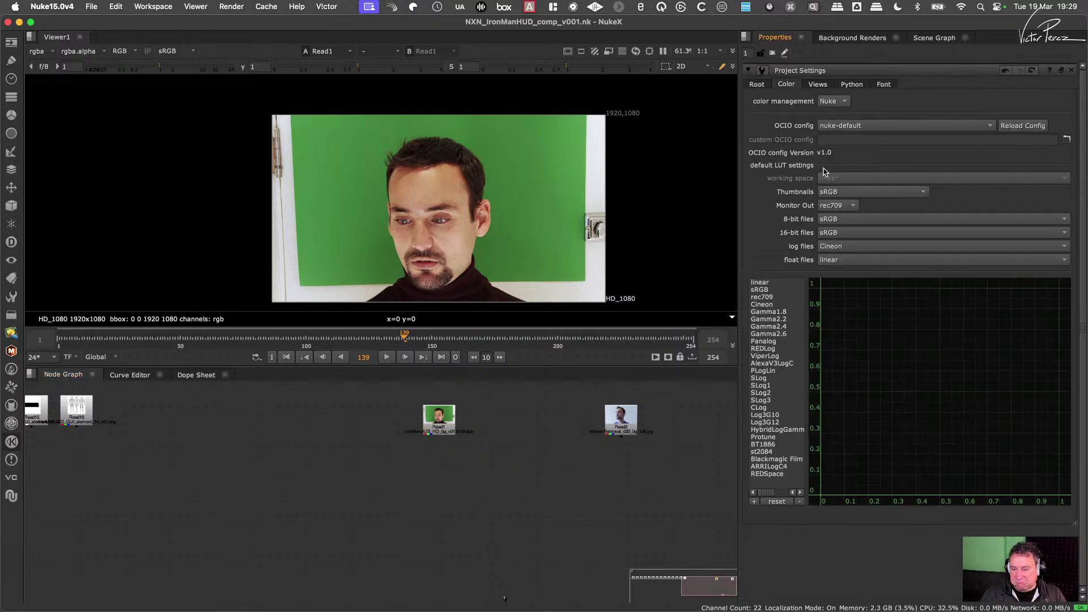
left_click(440, 426)
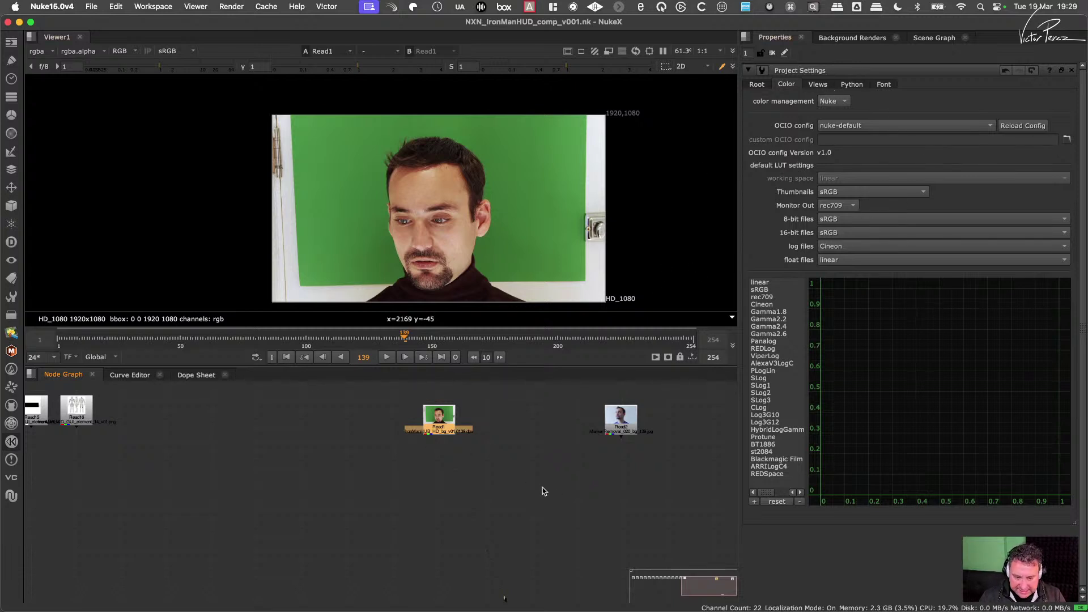
left_click_drag(483, 394, 377, 457)
left_click(396, 451)
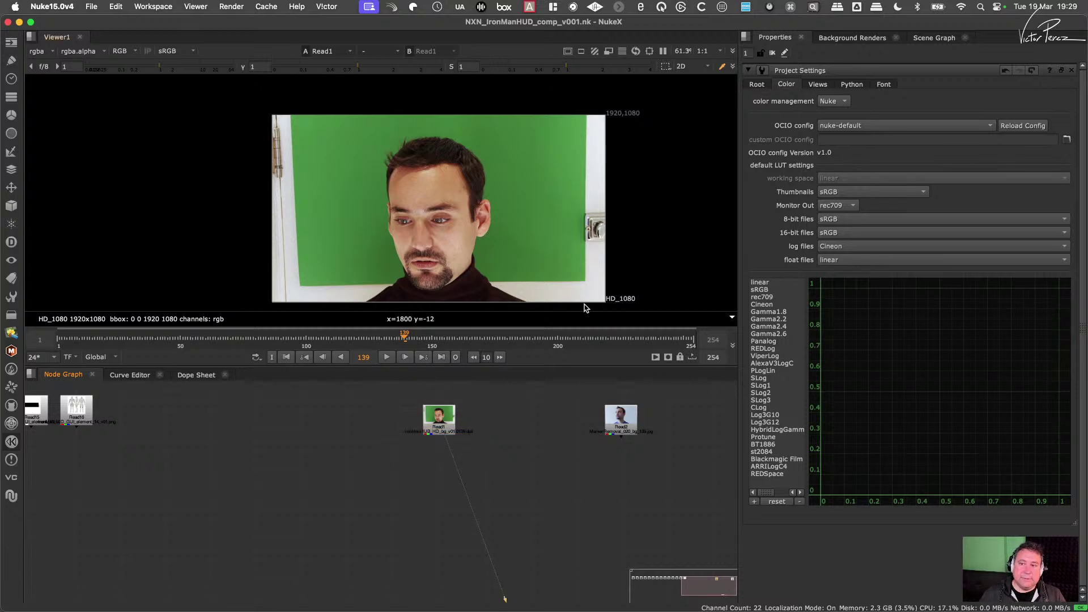
left_click(756, 86)
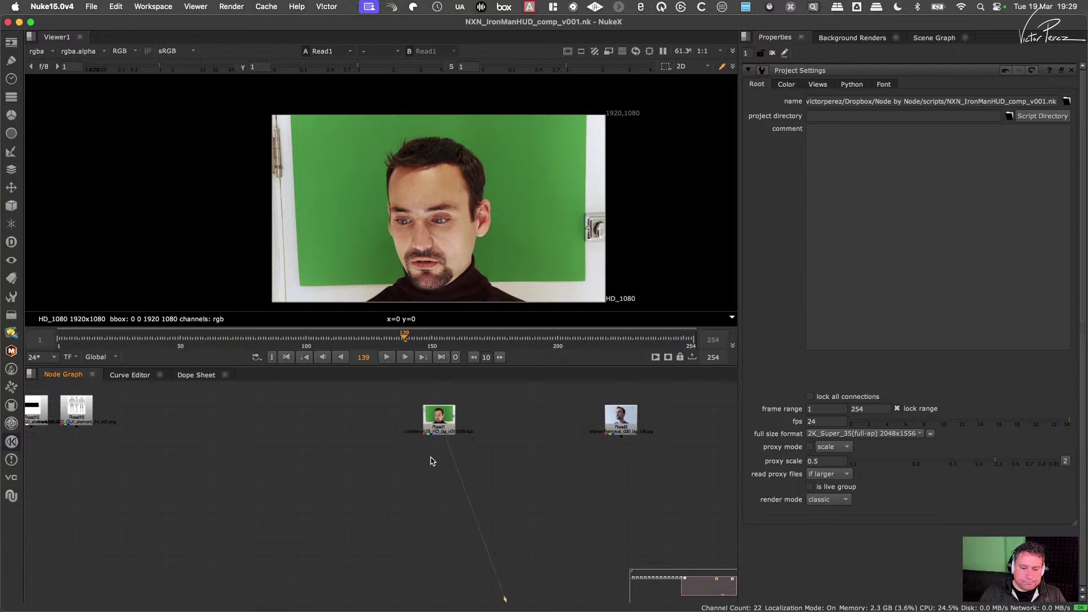
Step: Compare the two face plates, and show the one with tracking markers on the face in the Viewer
left_click_drag(661, 392, 580, 454)
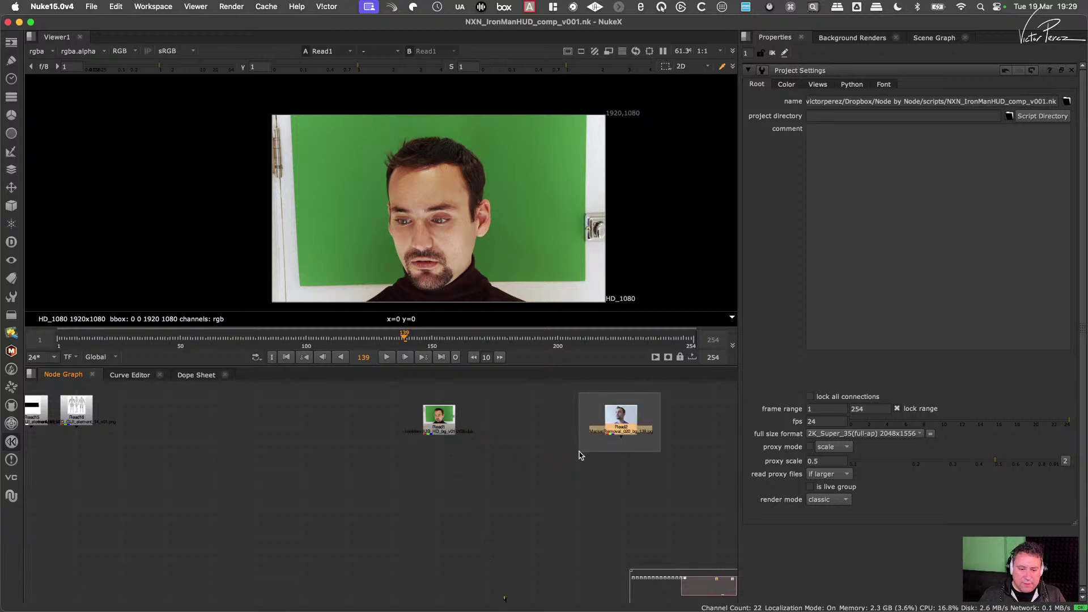
left_click_drag(481, 394, 401, 446)
left_click(448, 446)
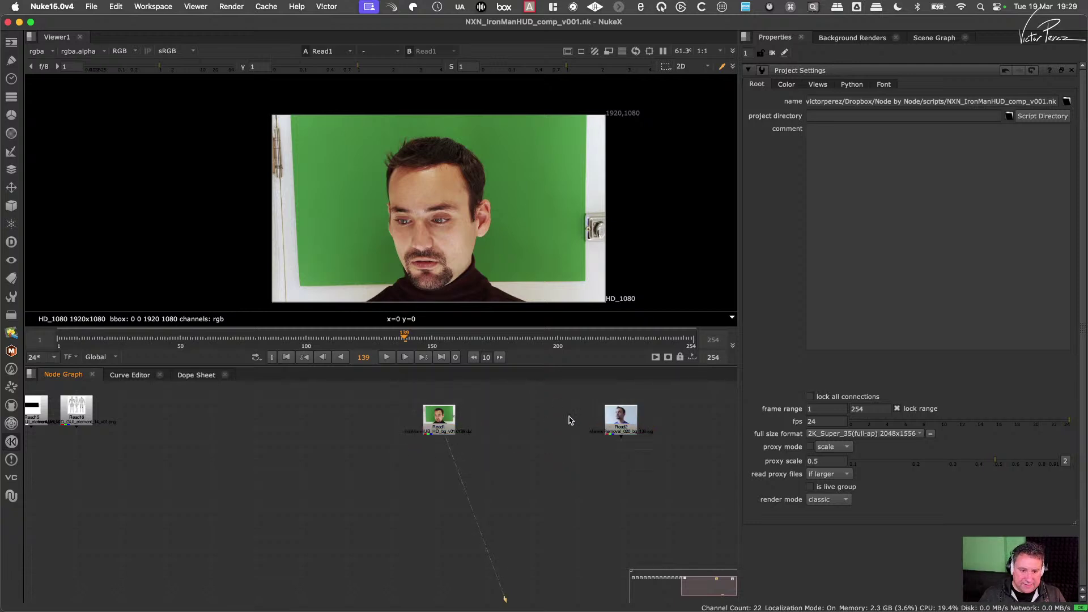
left_click_drag(583, 390, 652, 450)
key("1")
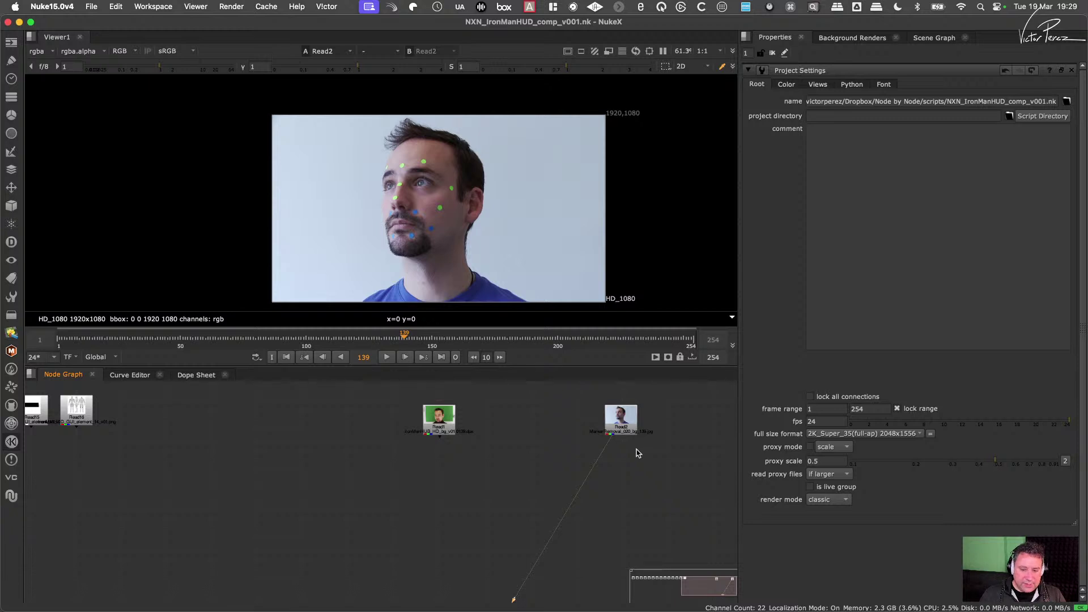
Step: With the green-screen plate shown in the Viewer, set the project's full size format to HD_1080 and save the script
middle_click_drag(587, 433, 514, 431)
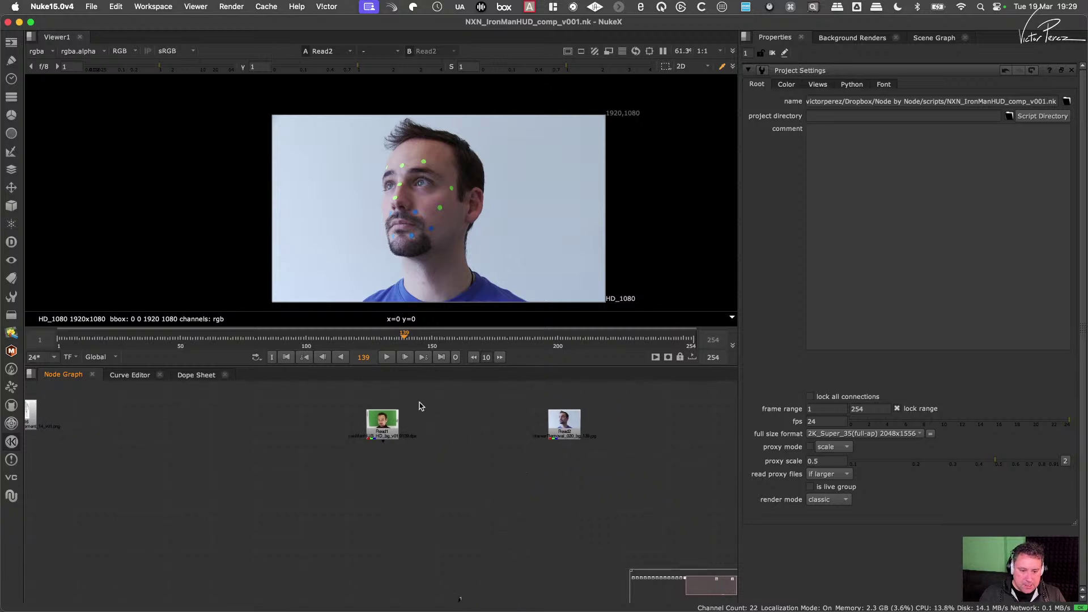
key("1")
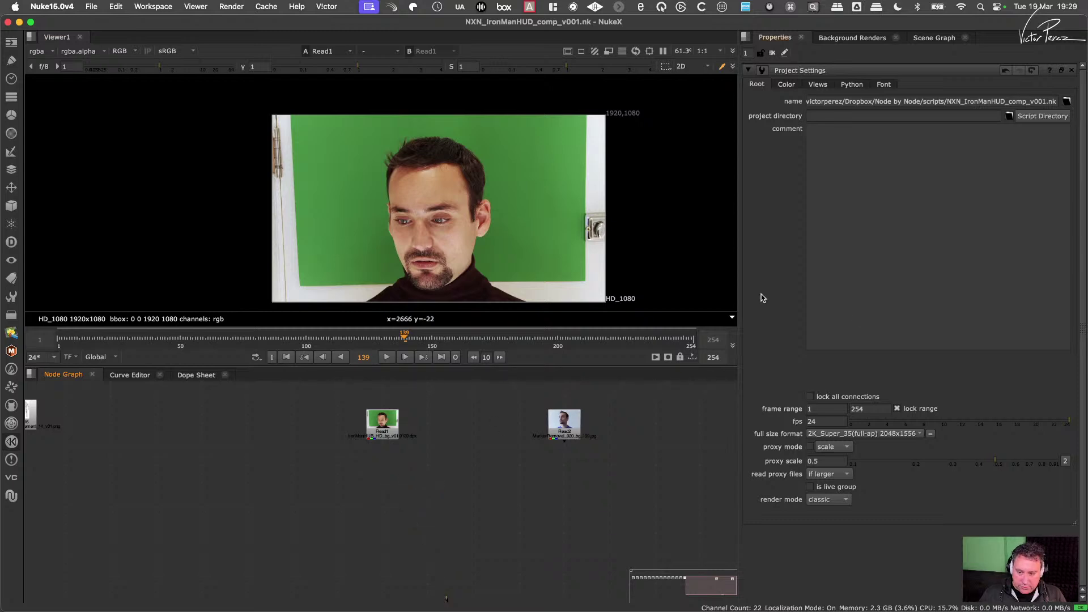
left_click(850, 434)
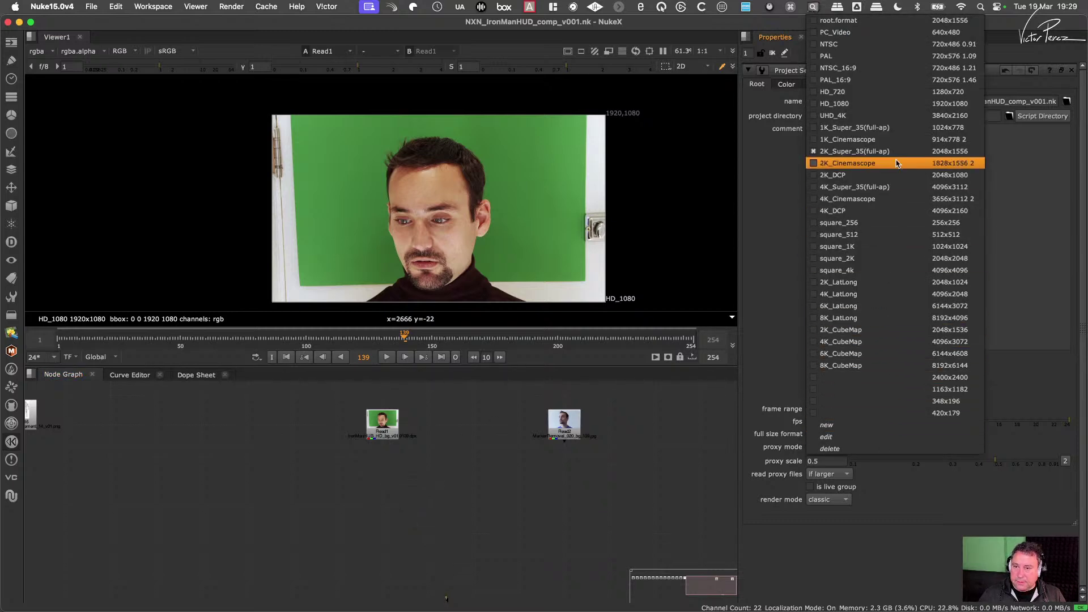
left_click(892, 106)
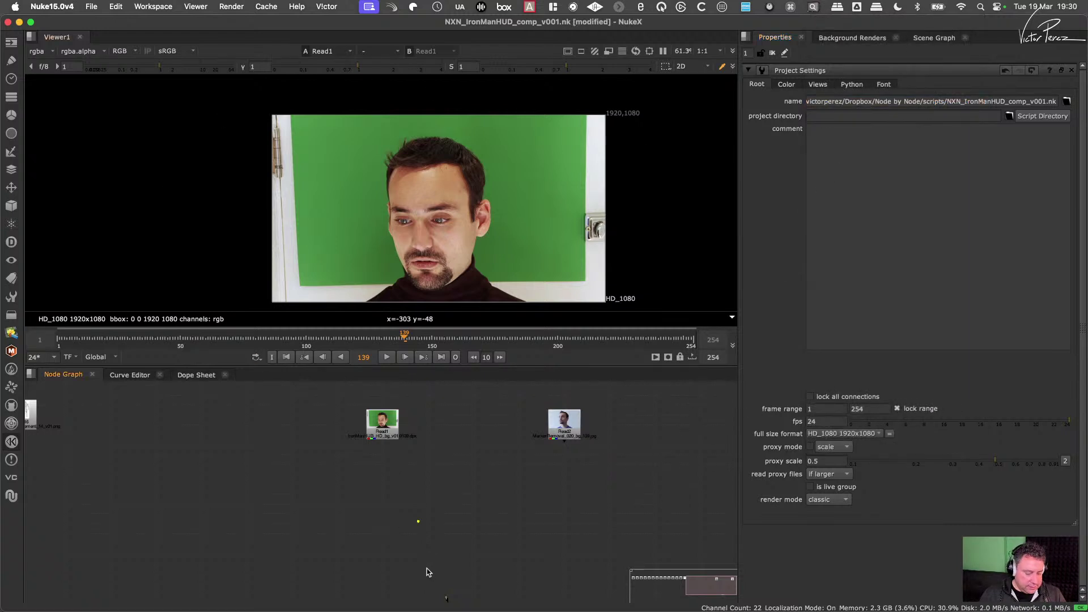
key("super+s")
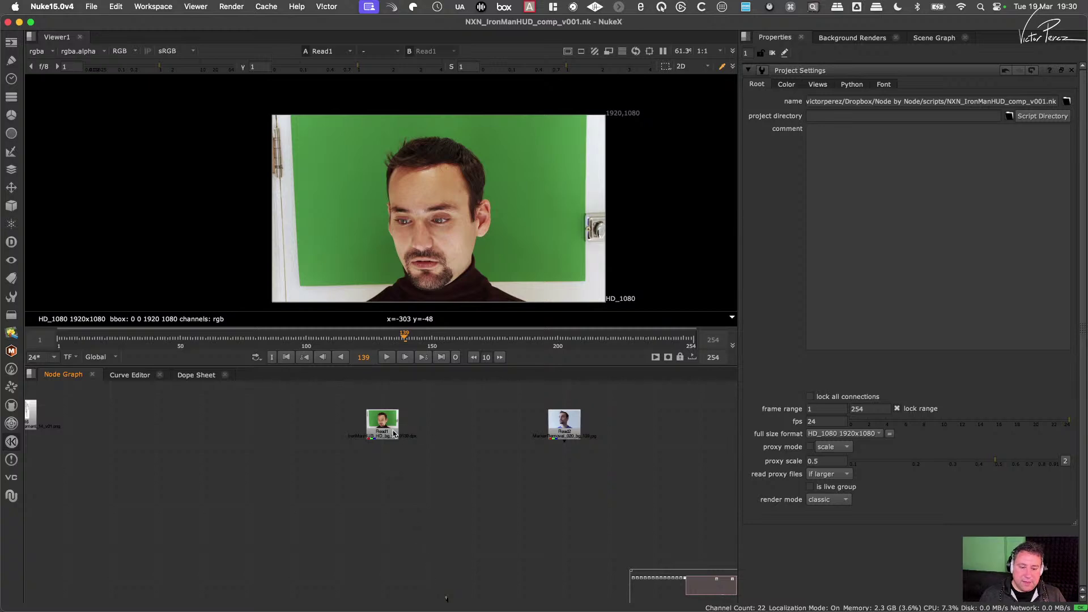
Step: Reposition the Viewer node beneath the green-screen plate, slightly to the right of it in the node graph
left_click_drag(385, 426, 386, 428)
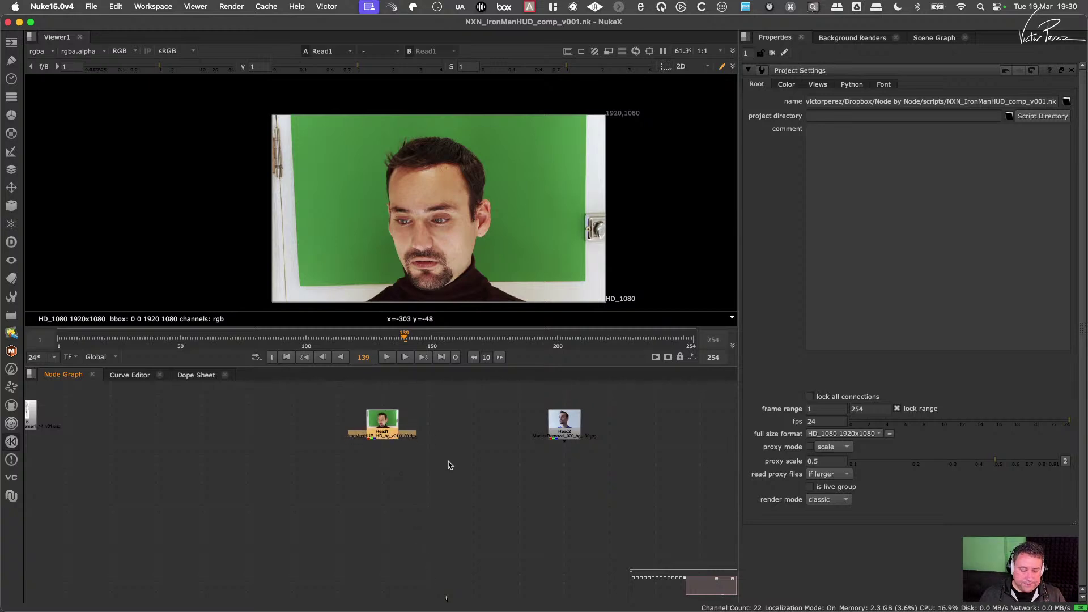
scroll(449, 462, "down", 3)
middle_click_drag(449, 500, 442, 478)
left_click_drag(447, 554, 393, 518)
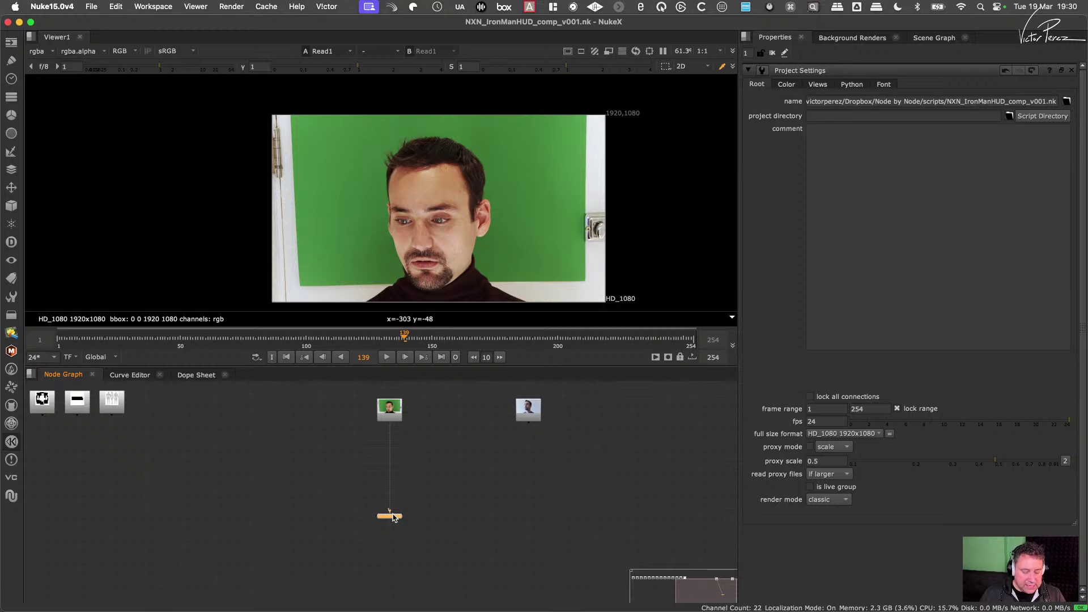
mouse_move(395, 517)
left_mouse_down()
mouse_move(395, 486)
mouse_move(395, 510)
left_mouse_up()
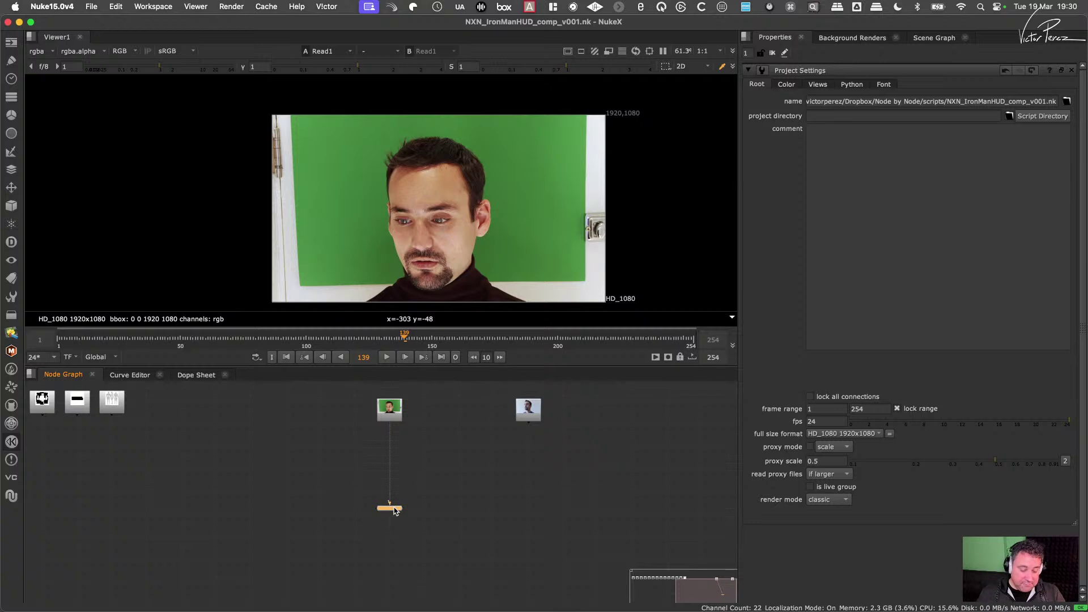
left_click_drag(395, 512, 396, 516)
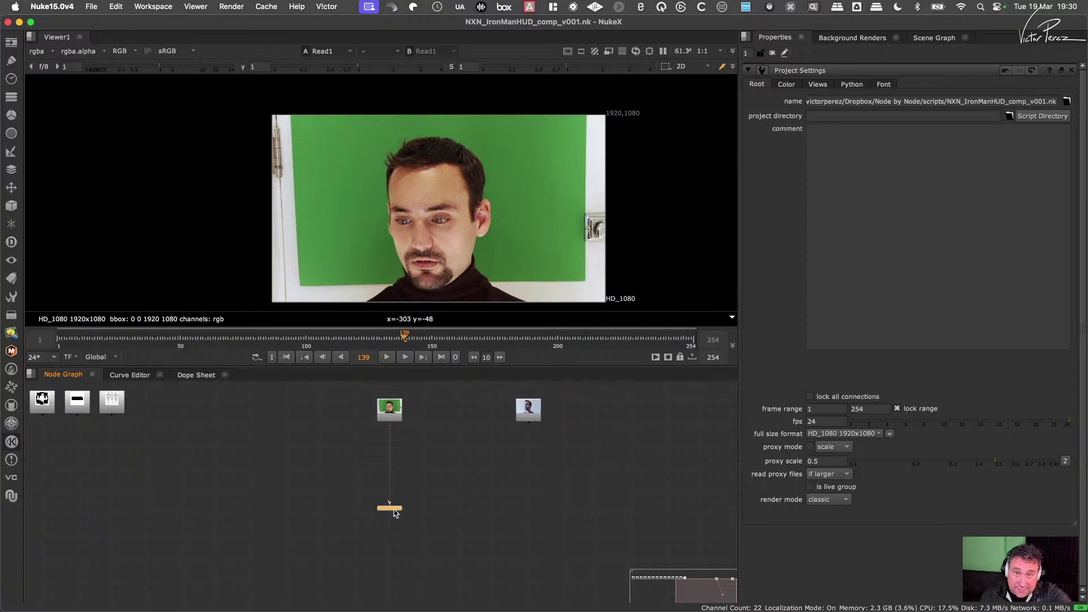
left_click_drag(394, 510, 431, 533)
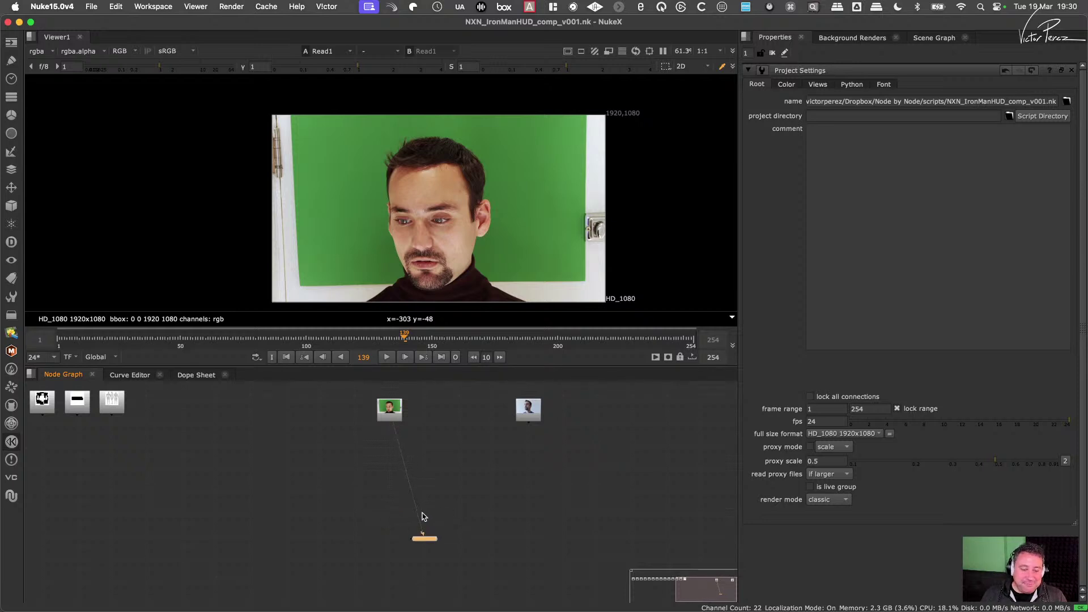
Step: Add a KeenTools FaceBuilder node and place it directly beneath the face plate with tracking markers
middle_click_drag(505, 443, 431, 462)
key("Tab")
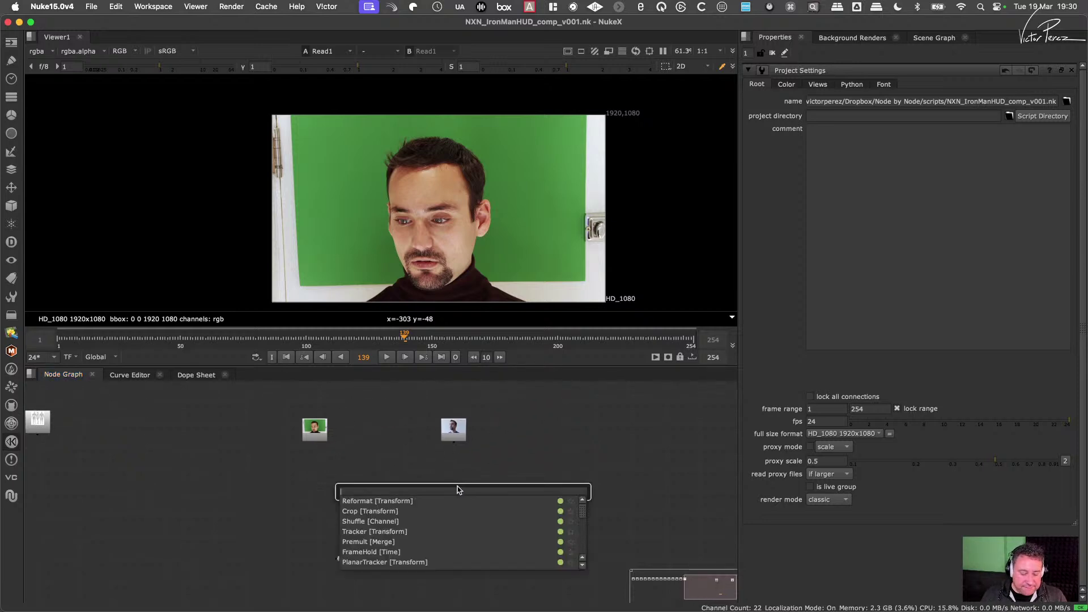
key("Escape")
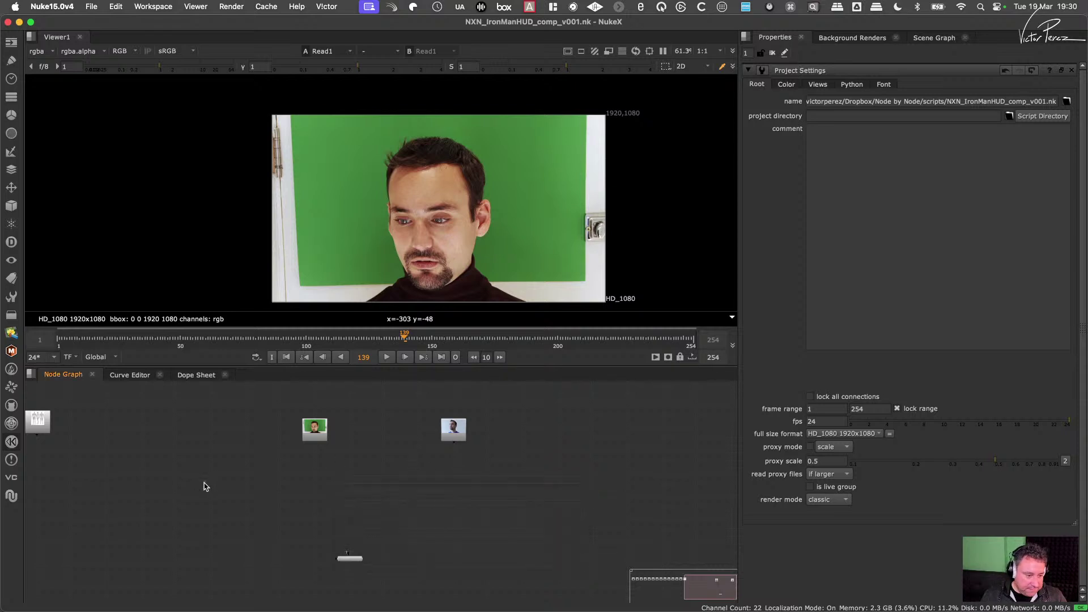
left_click(12, 443)
mouse_move(63, 463)
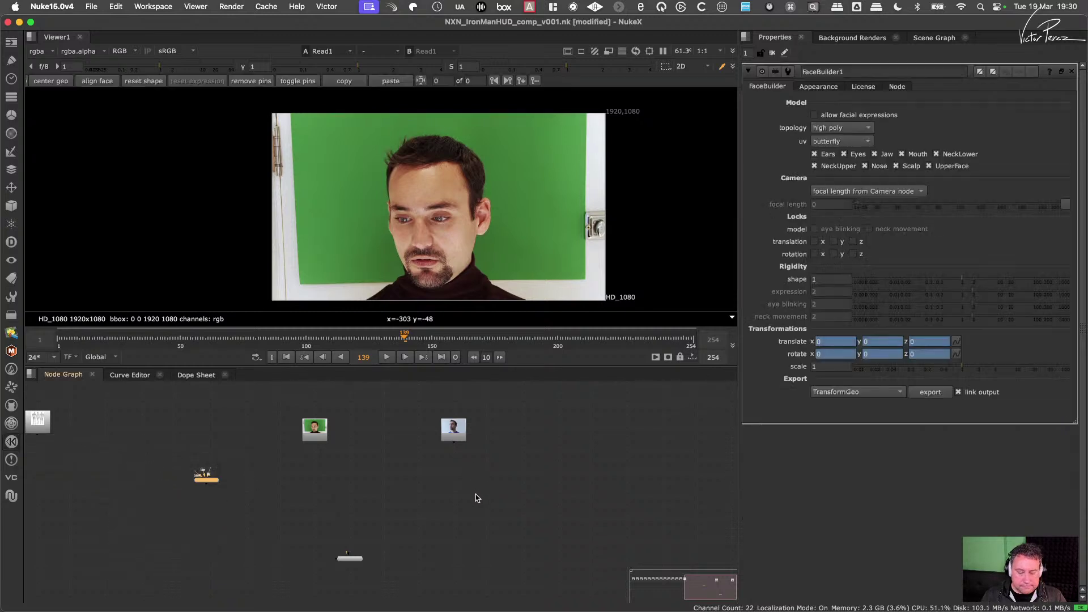
left_click_drag(211, 479, 460, 477)
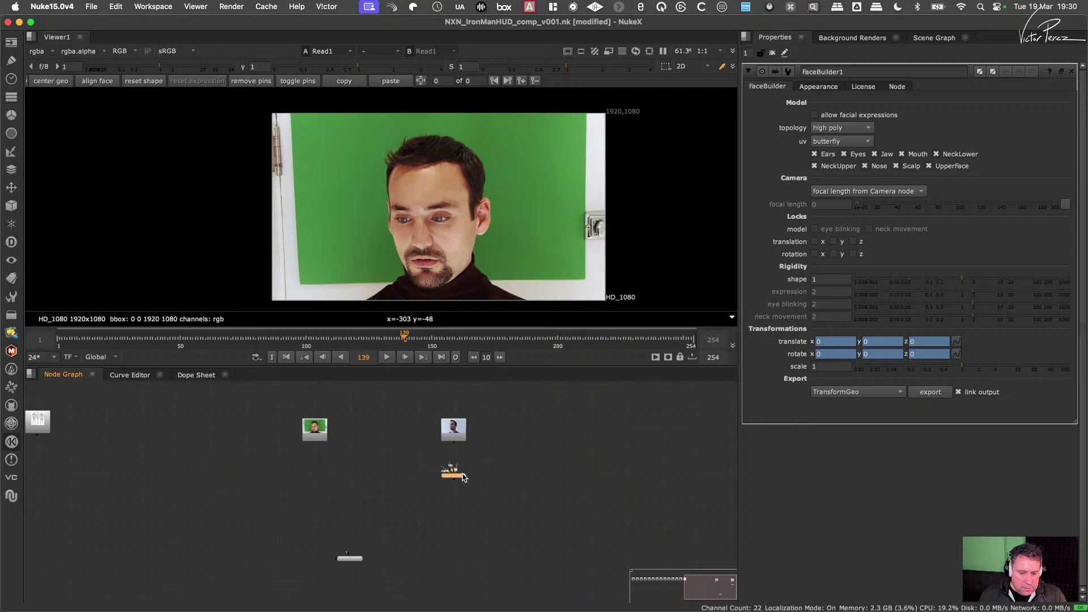
scroll(453, 454, "up", 4)
middle_click_drag(487, 449, 484, 423)
left_click_drag(465, 472, 464, 464)
middle_click_drag(465, 452, 455, 511)
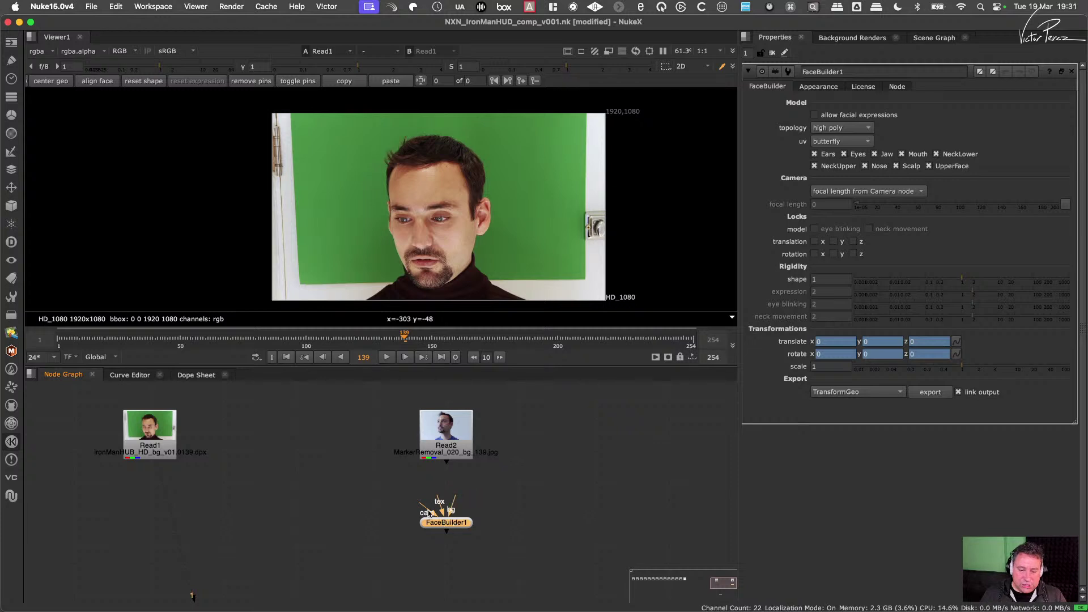
left_click_drag(428, 509, 388, 493)
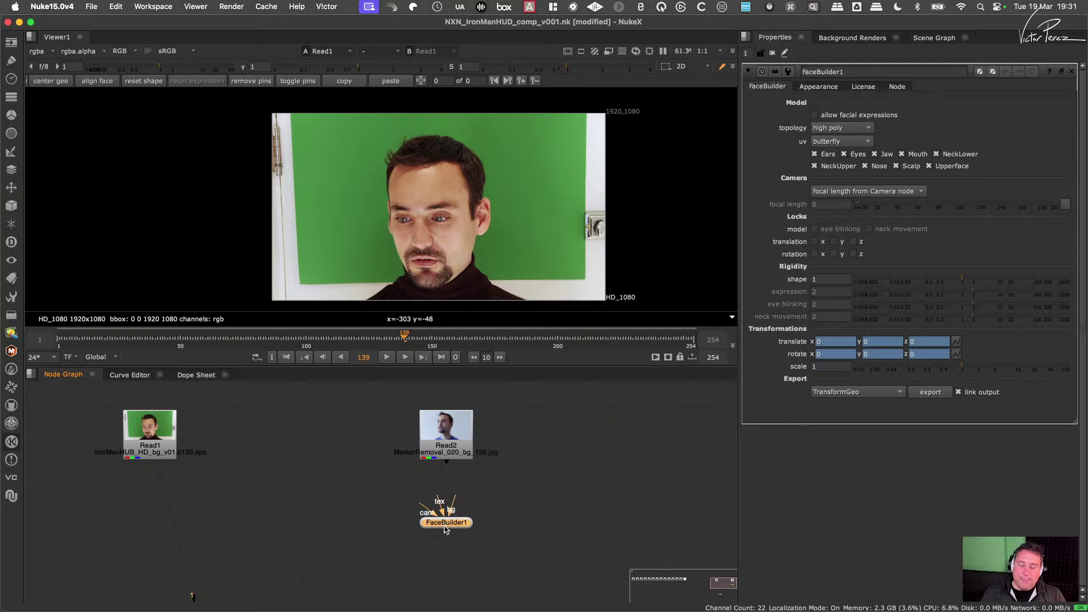
Step: Import the mailbox_010_bg_v01.####.dpx image sequence from Mailbox/scan/mailbox_010_scan_bg_v01 in the Training Footage folder
scroll(470, 514, "down", 3)
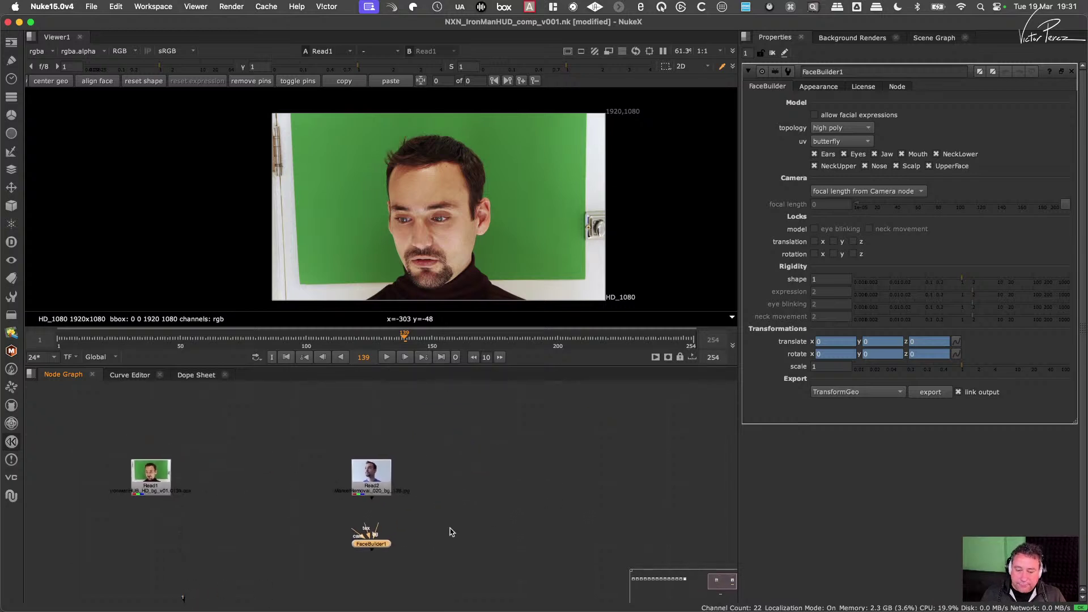
left_click(481, 531)
key("r")
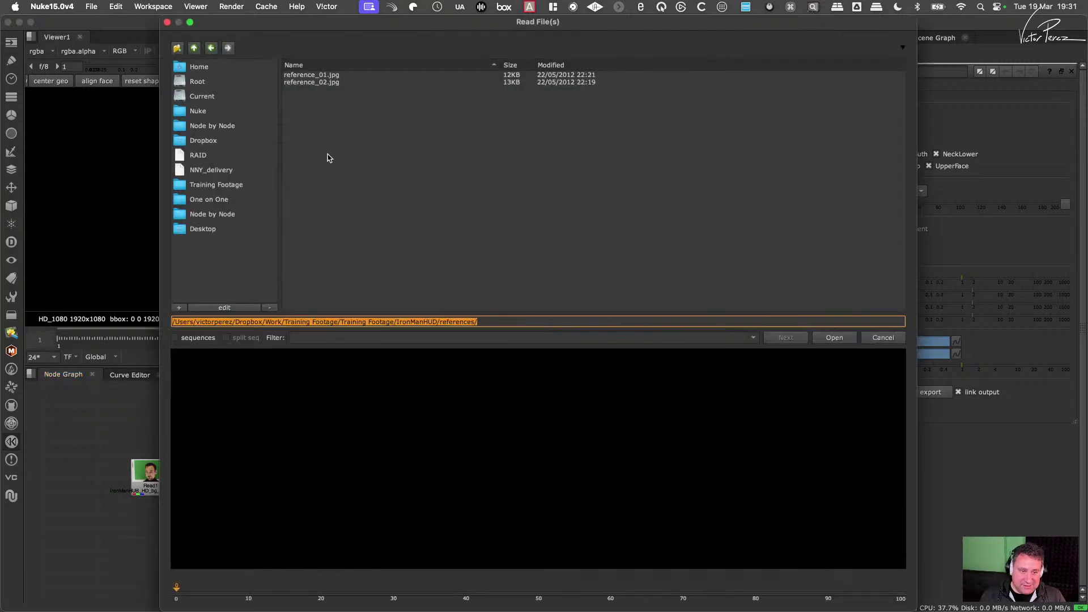
left_click(223, 186)
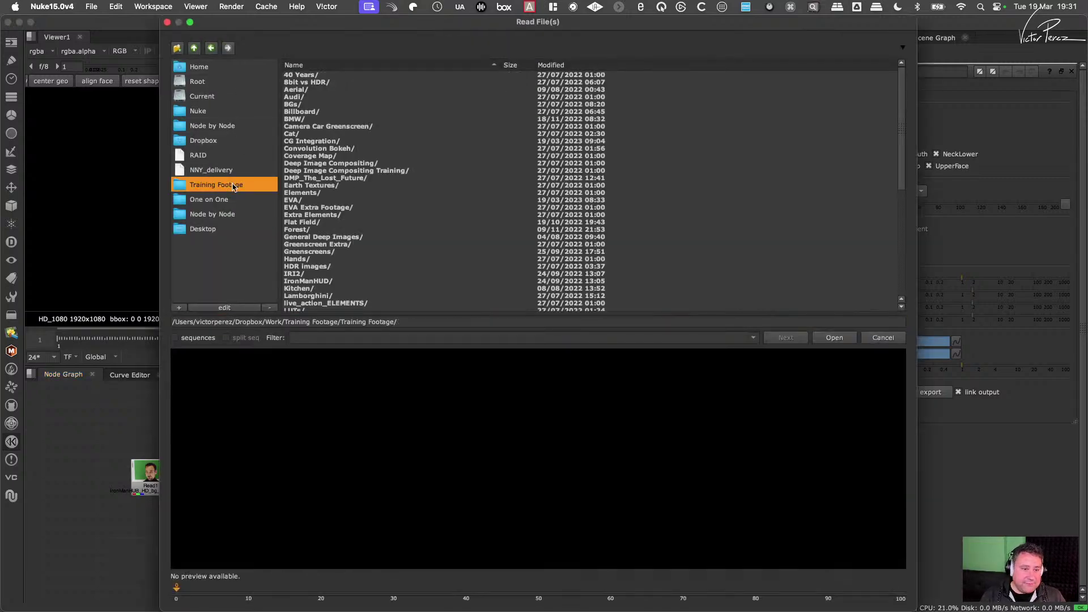
left_click_drag(903, 127, 959, 161)
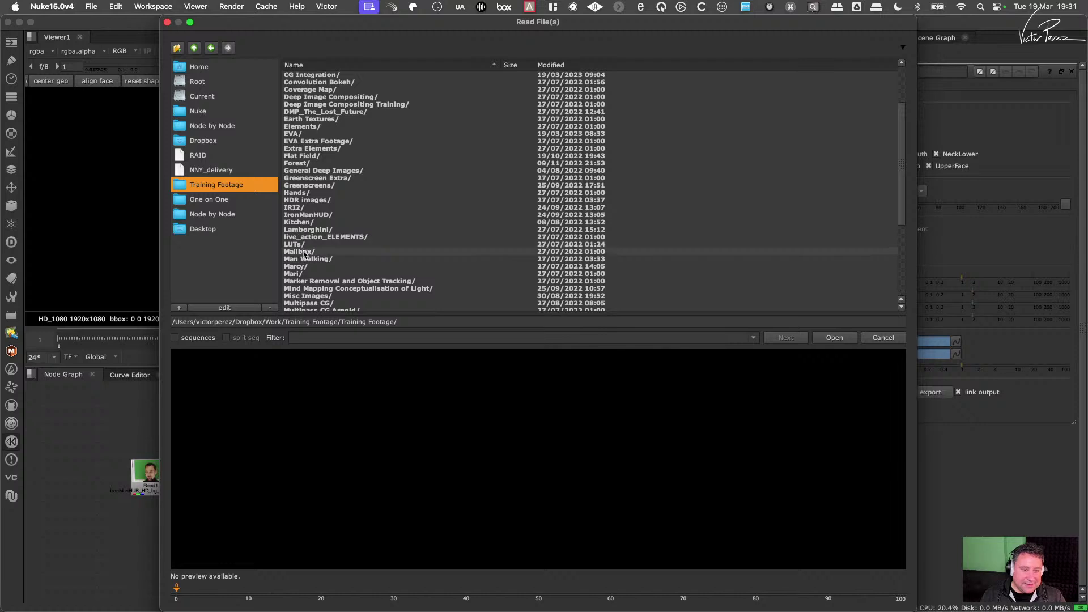
double_click(306, 252)
double_click(299, 91)
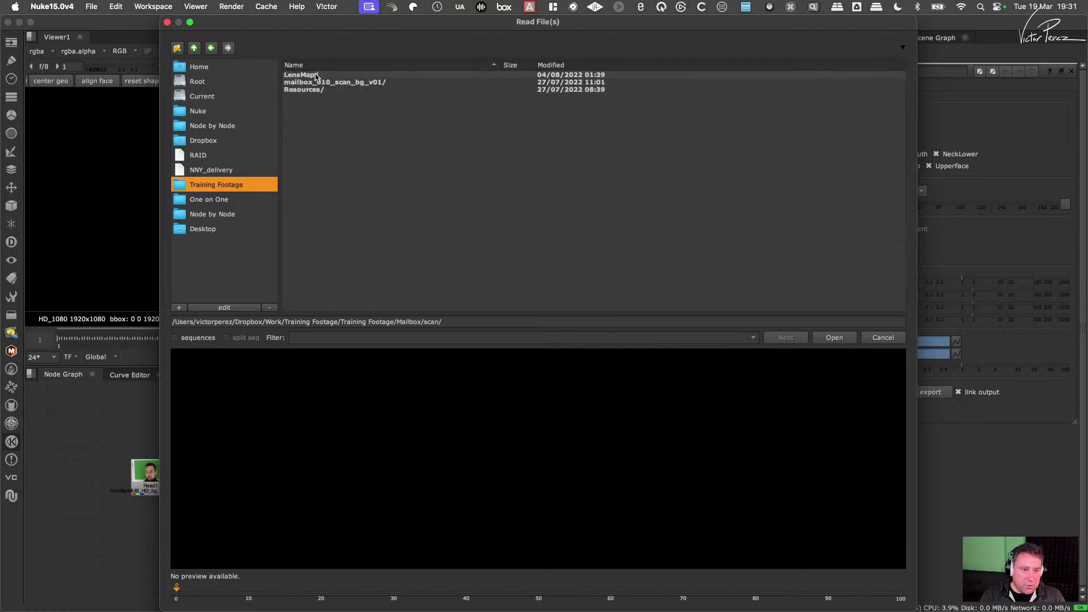
double_click(326, 82)
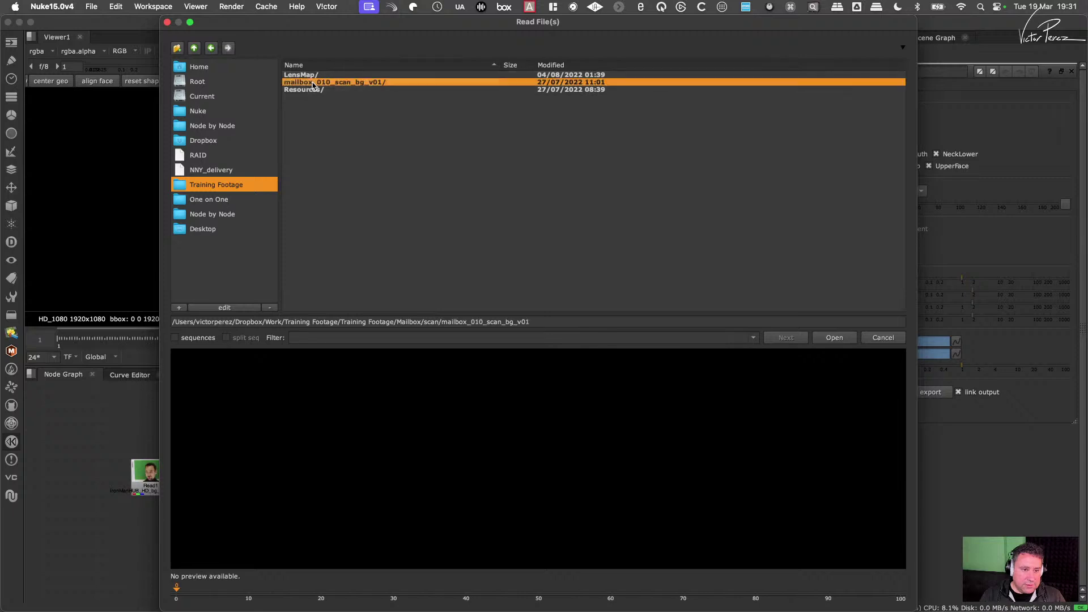
left_click(174, 338)
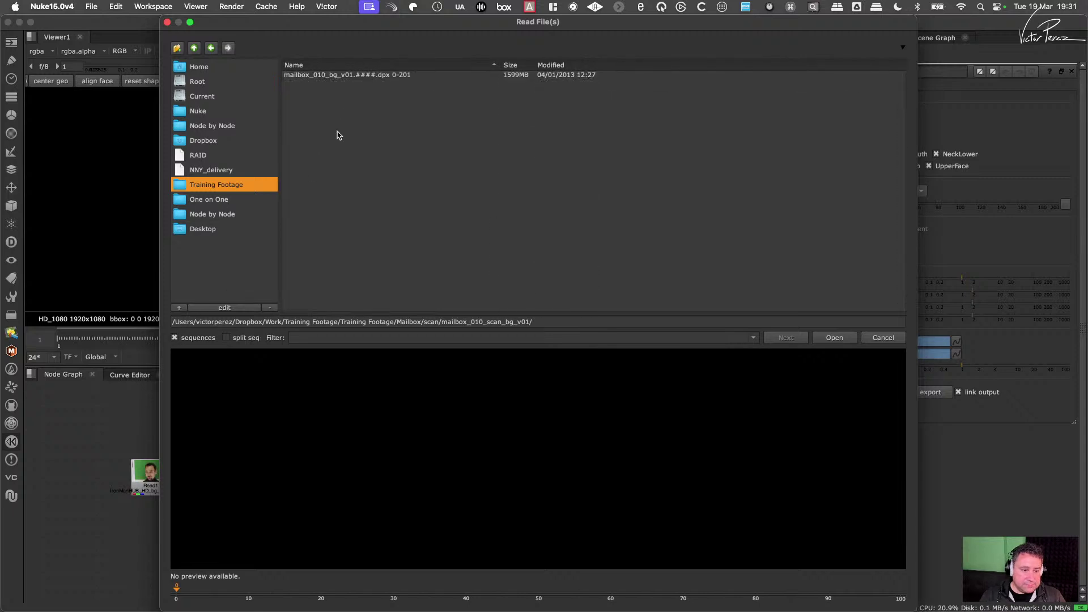
left_click(345, 76)
left_click(834, 338)
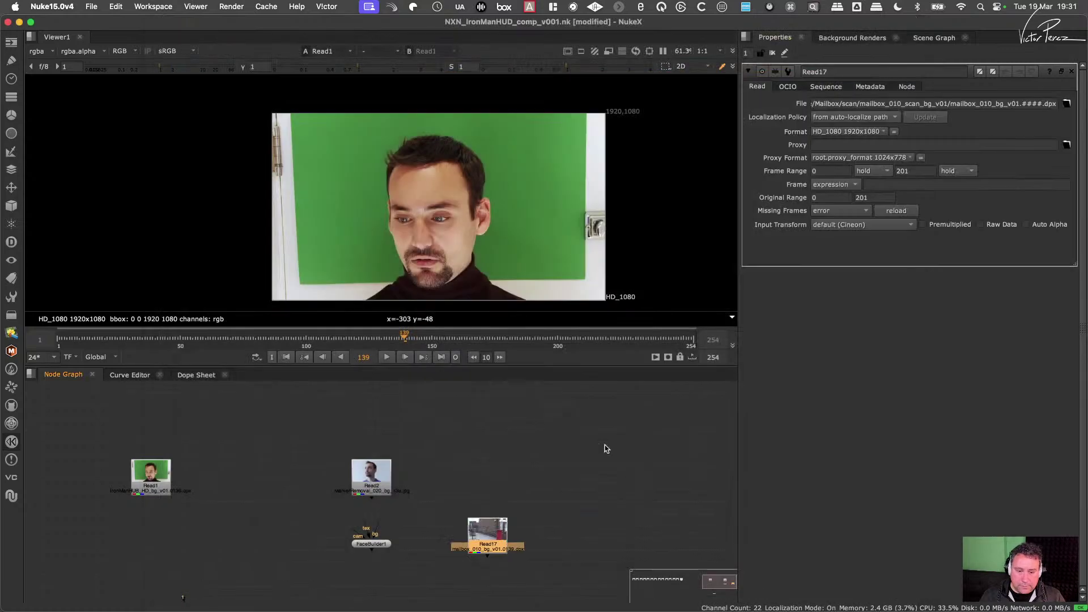
Step: Show the mailbox sequence in the Viewer and examine the slate on frame 0 for the focal length and sensor size
scroll(485, 240, "down", 1)
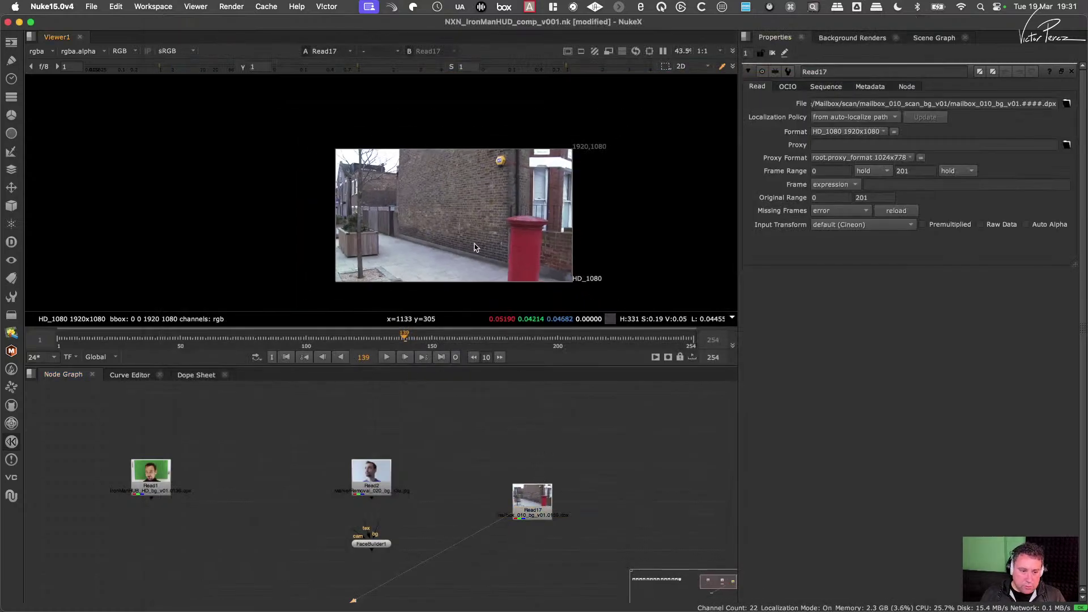
left_click(59, 339)
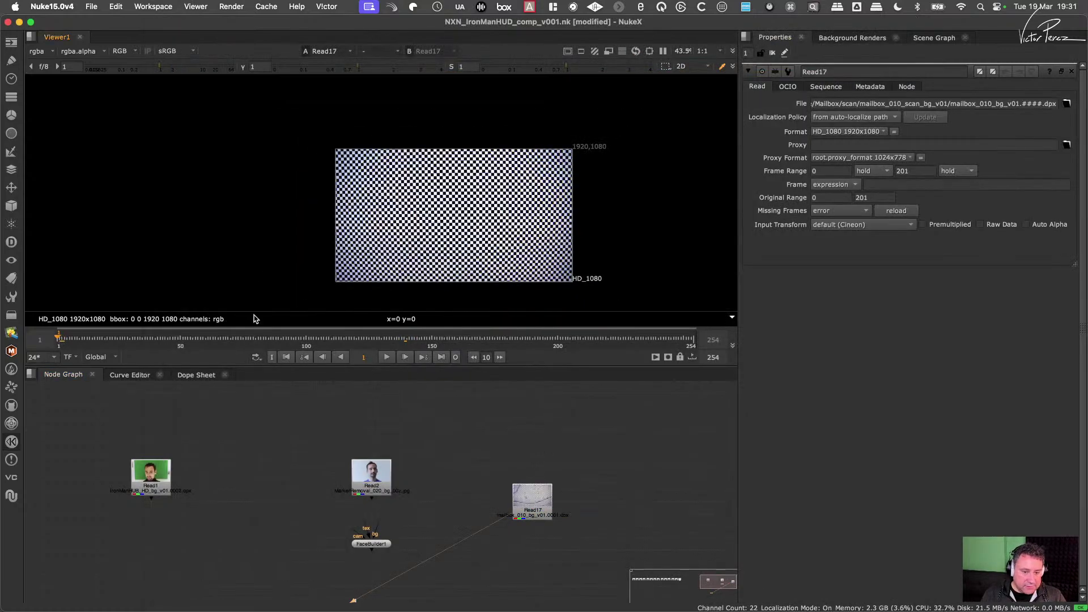
key("Left")
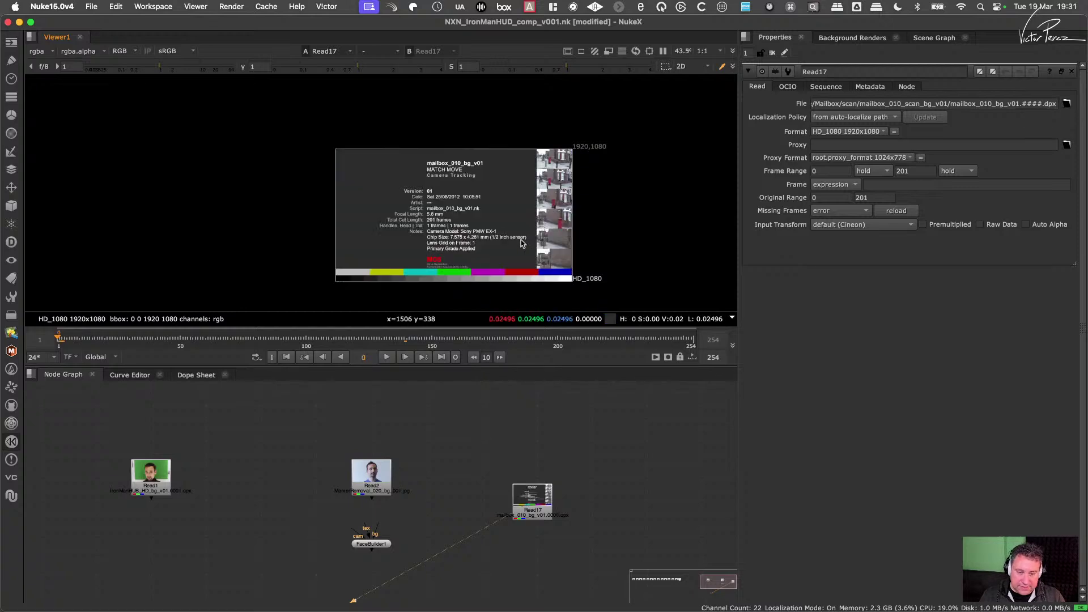
scroll(521, 240, "up", 5)
scroll(463, 204, "up", 3)
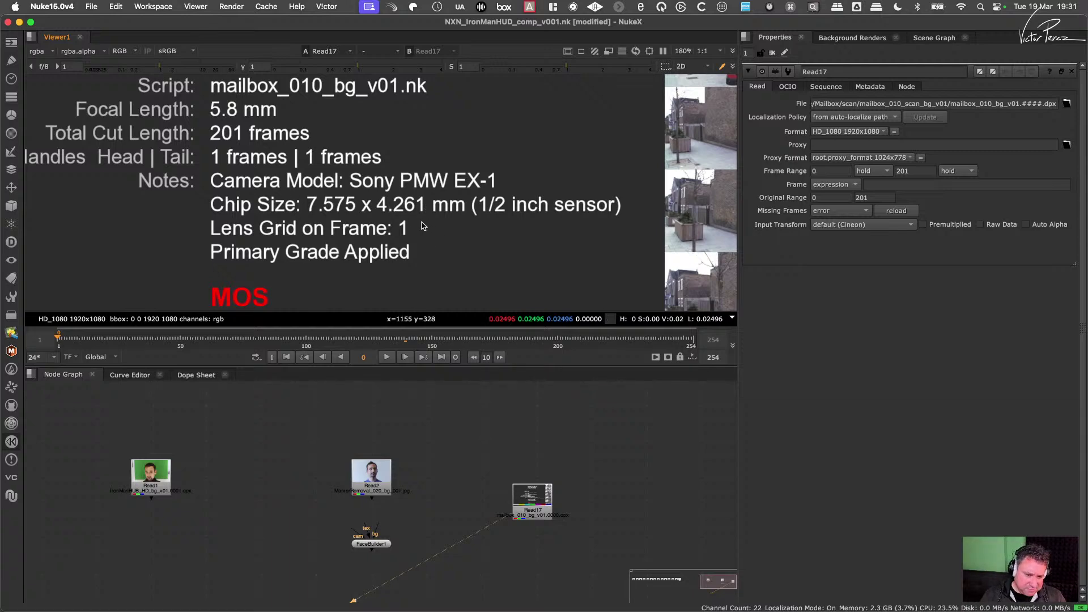
key("minus")
scroll(448, 199, "down", 1)
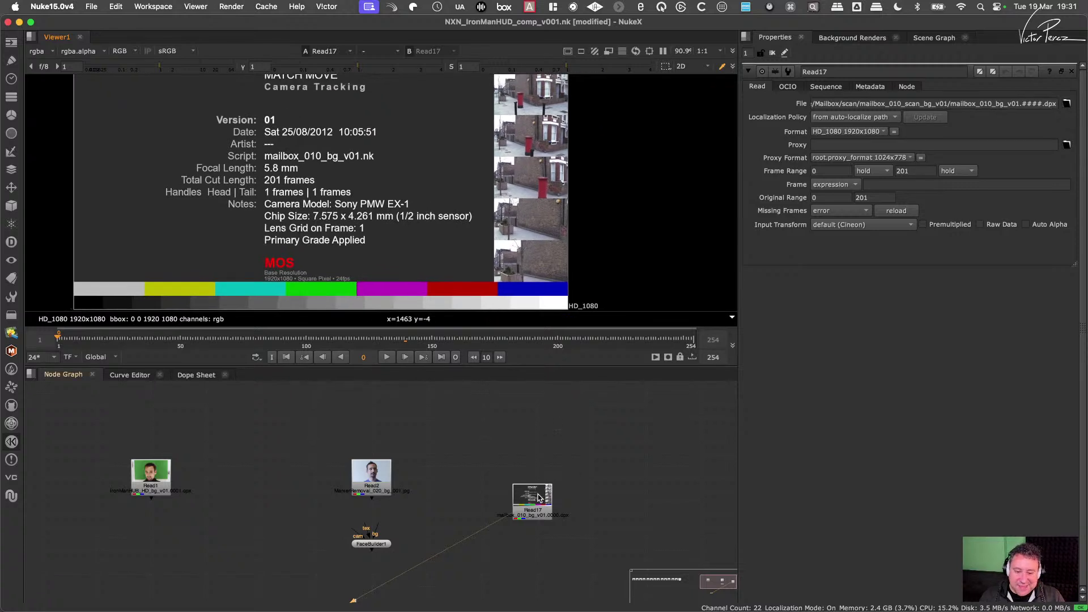
Step: Add a 3D Camera node between the marker face plate and the mailbox Read node, and open its projection settings
left_click_drag(539, 498, 568, 480)
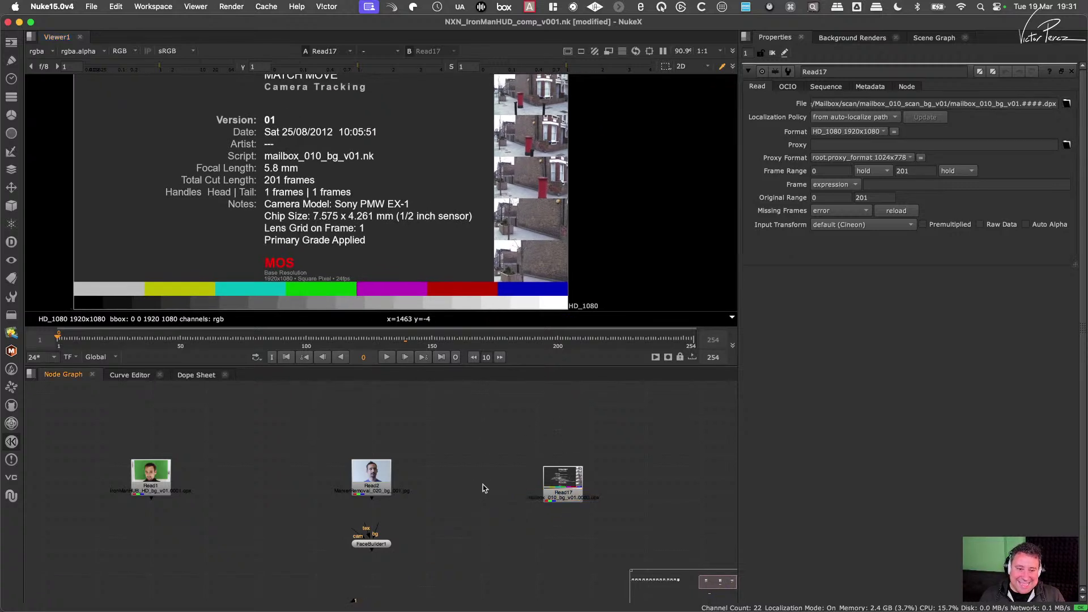
key("Tab")
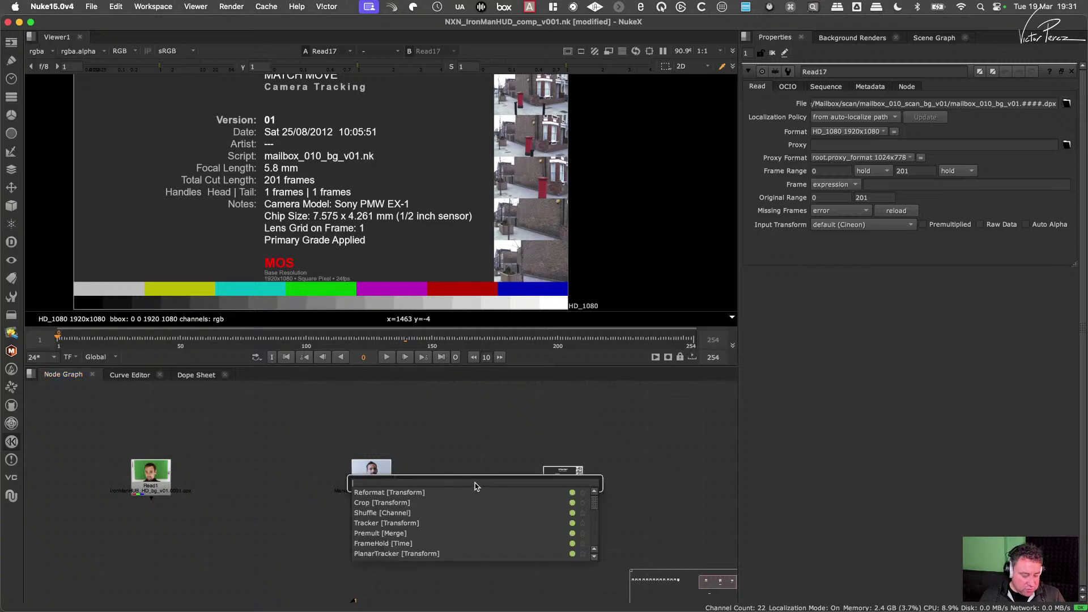
type("camer")
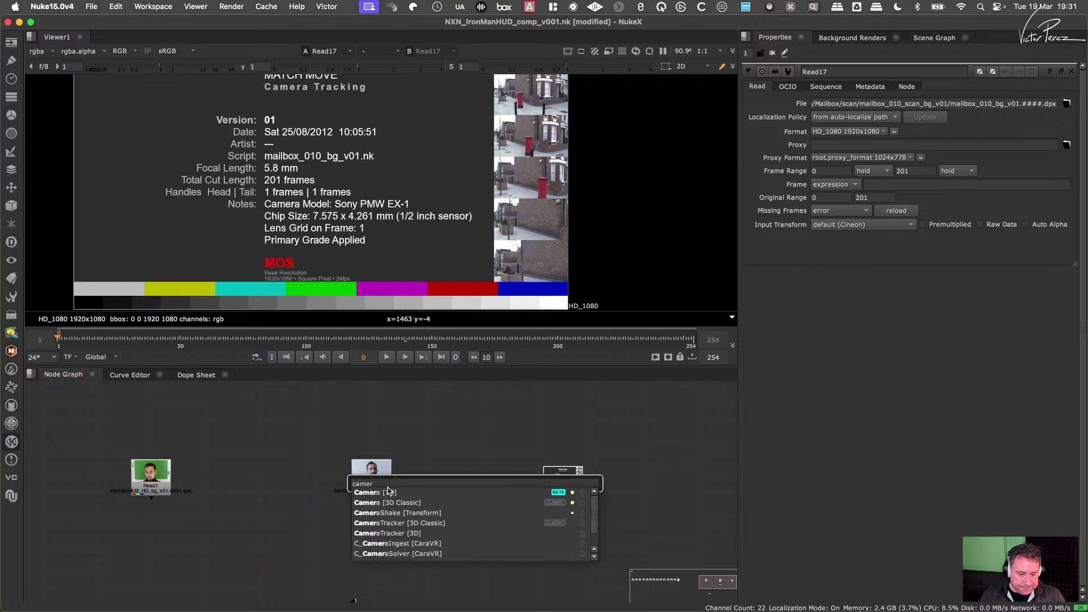
type("a [3D")
key("Return")
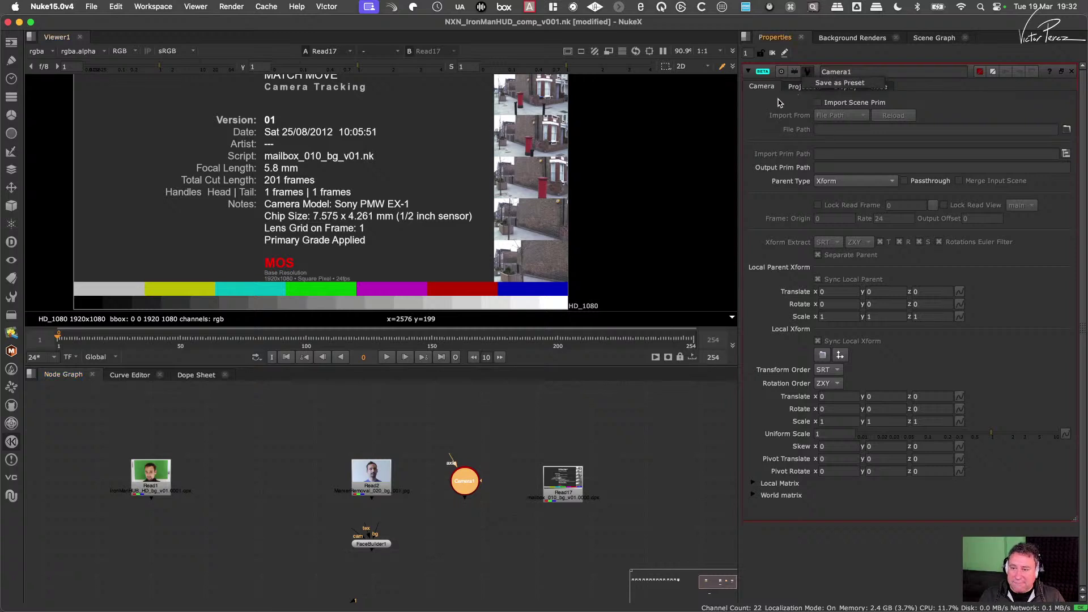
left_click(805, 88)
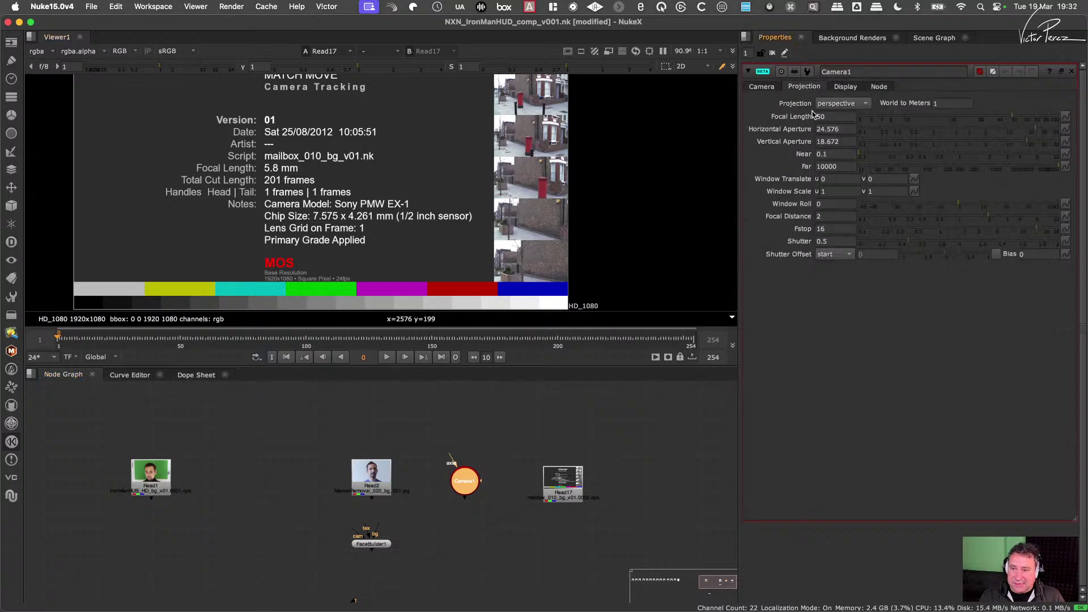
left_click_drag(464, 488, 465, 484)
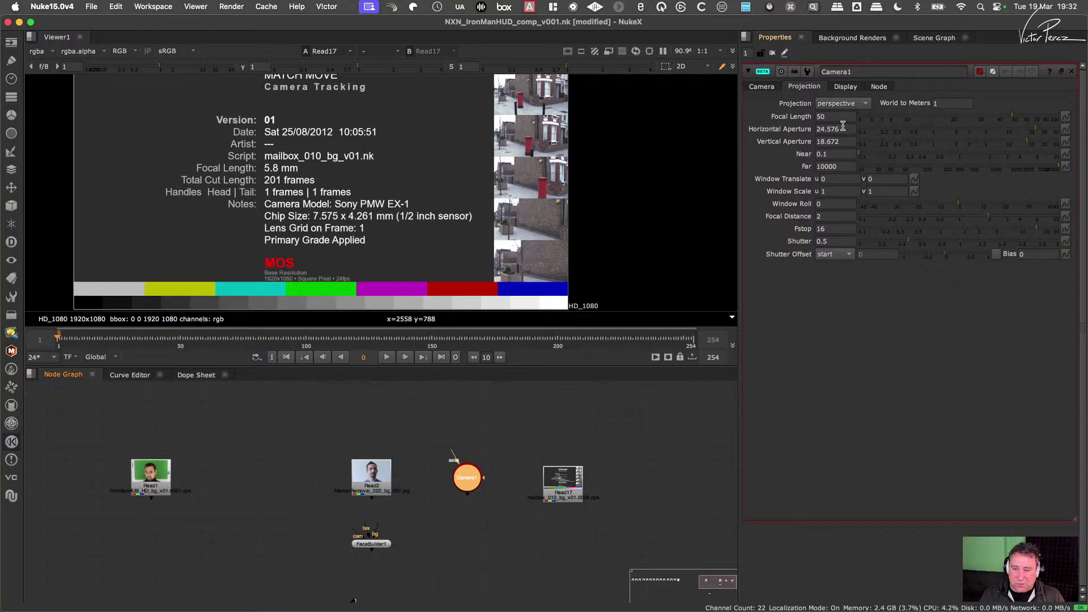
Step: Shift the Camera node aside and add a CameraTracker node right above it
left_click_drag(467, 478, 491, 470)
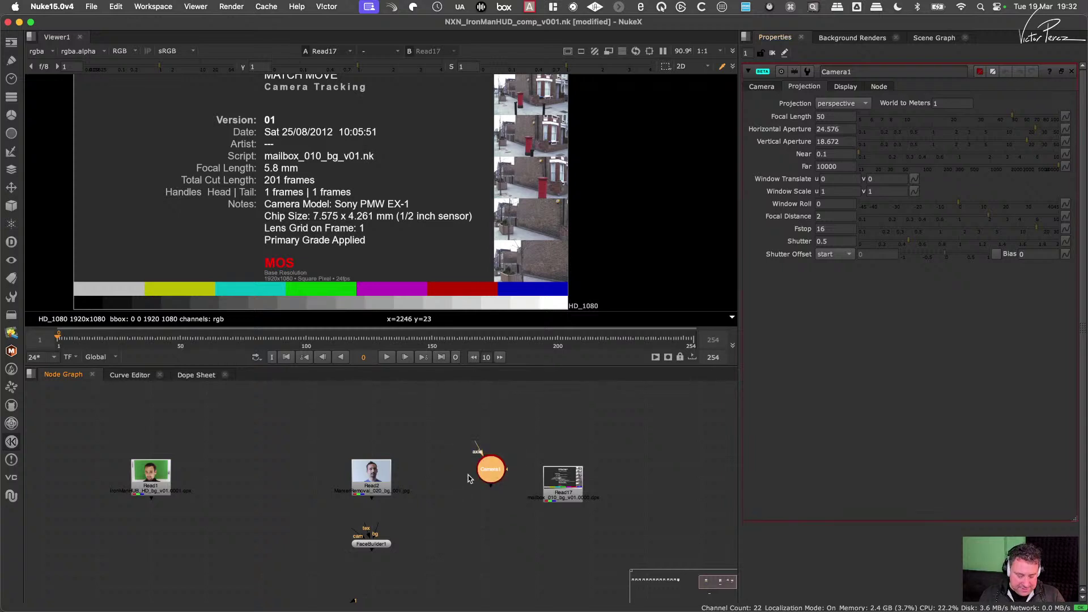
key("Tab")
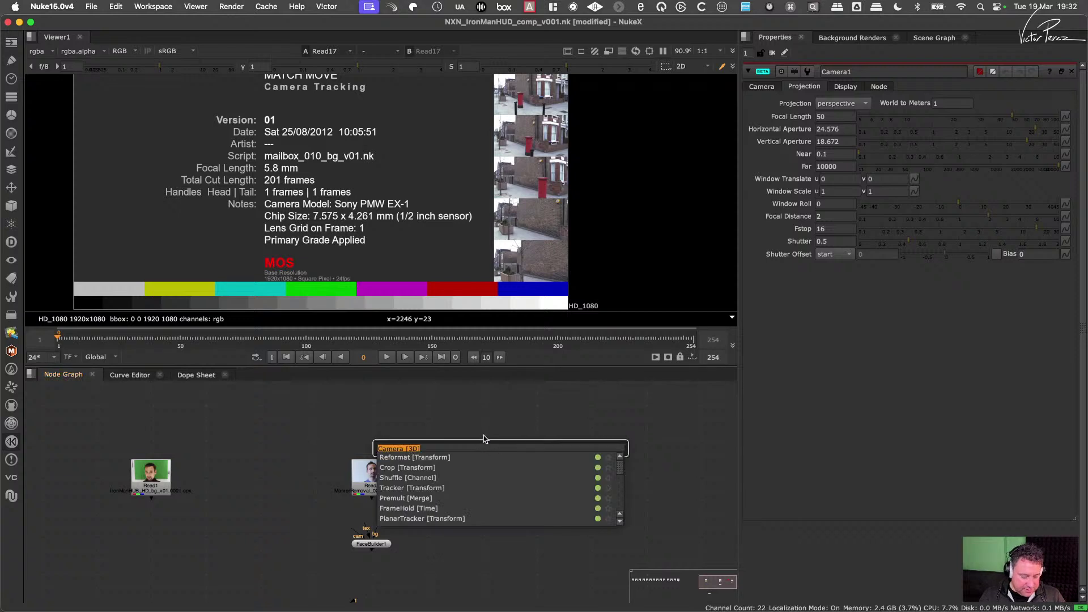
type("camera")
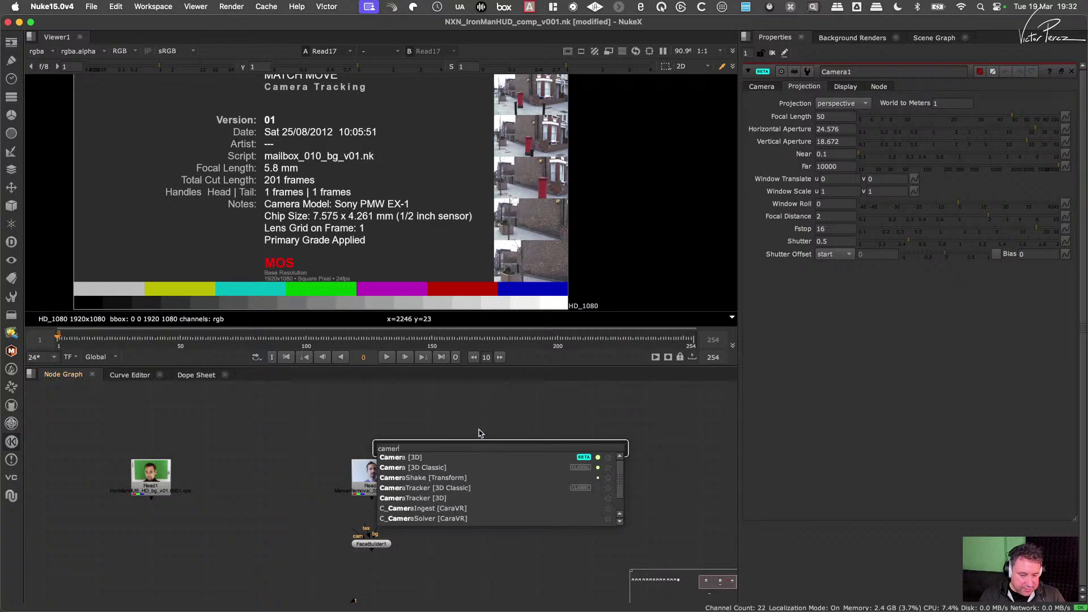
left_click(431, 488)
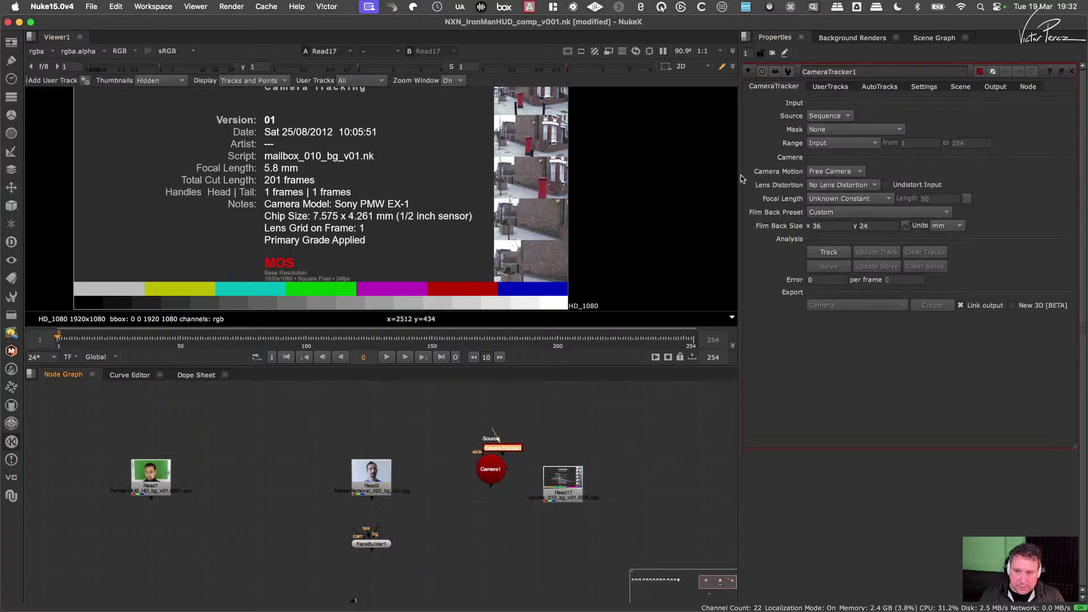
Step: Set the CameraTracker's film back preset to the Sony EX1
left_click(828, 213)
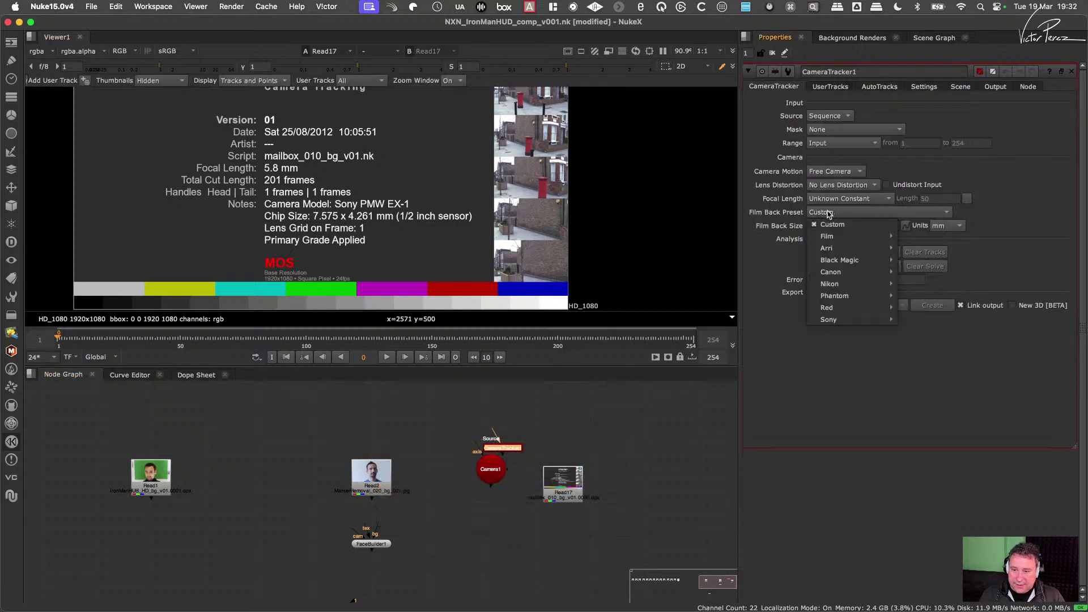
mouse_move(844, 284)
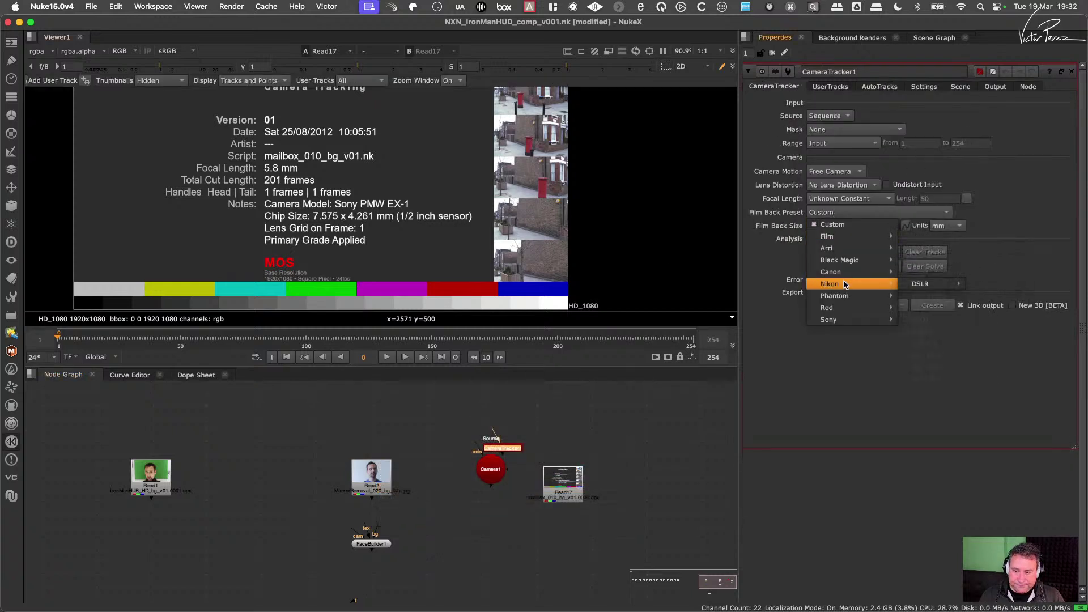
mouse_move(850, 319)
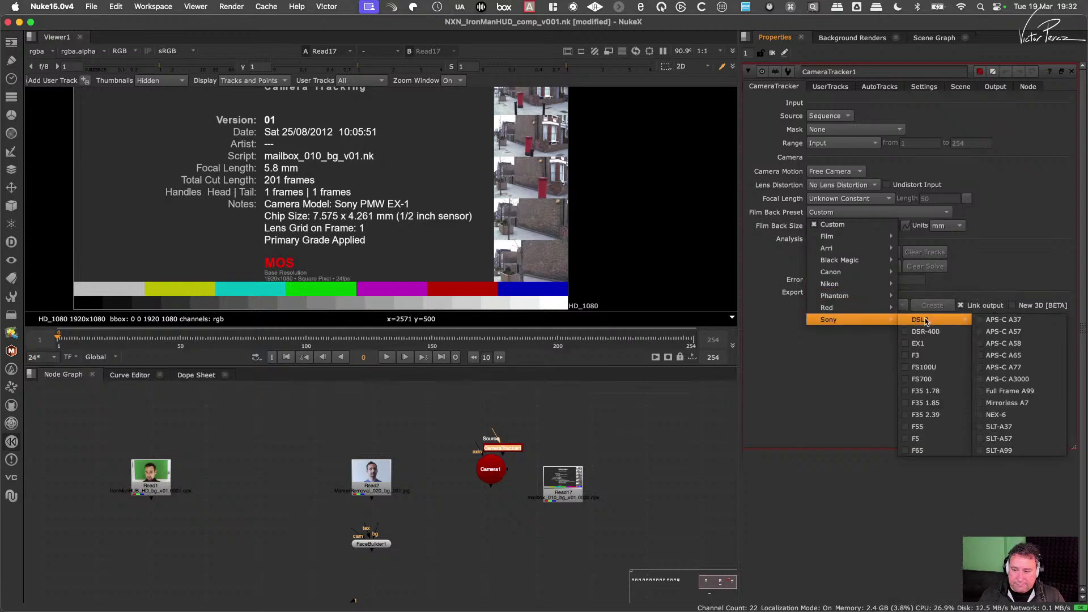
left_click(929, 343)
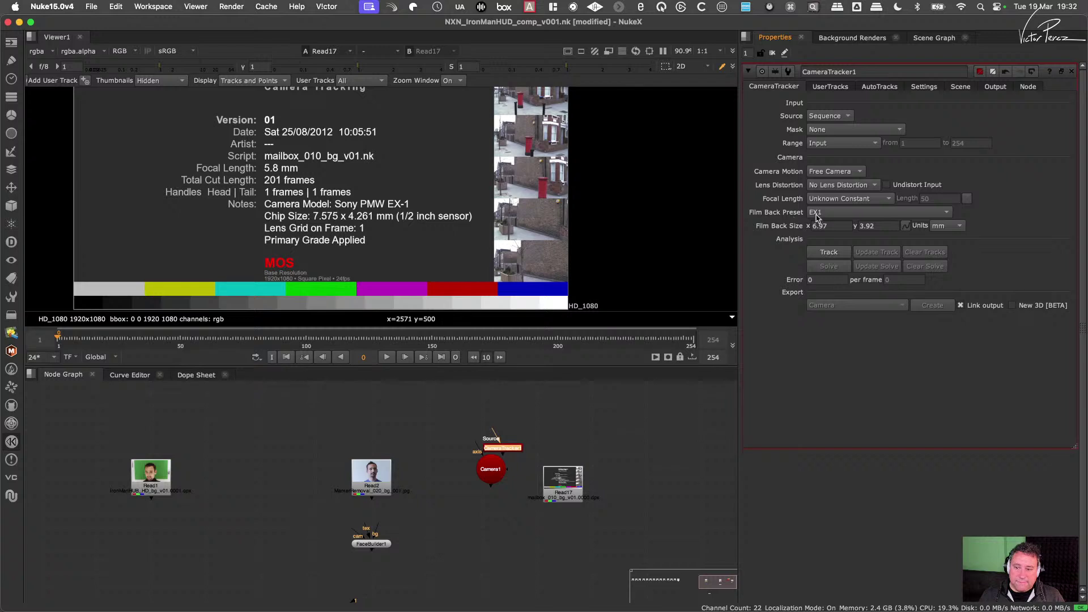
Step: Copy the CameraTracker's horizontal film back size, 6.97, into the Camera node's horizontal aperture
double_click(830, 225)
key("super+c")
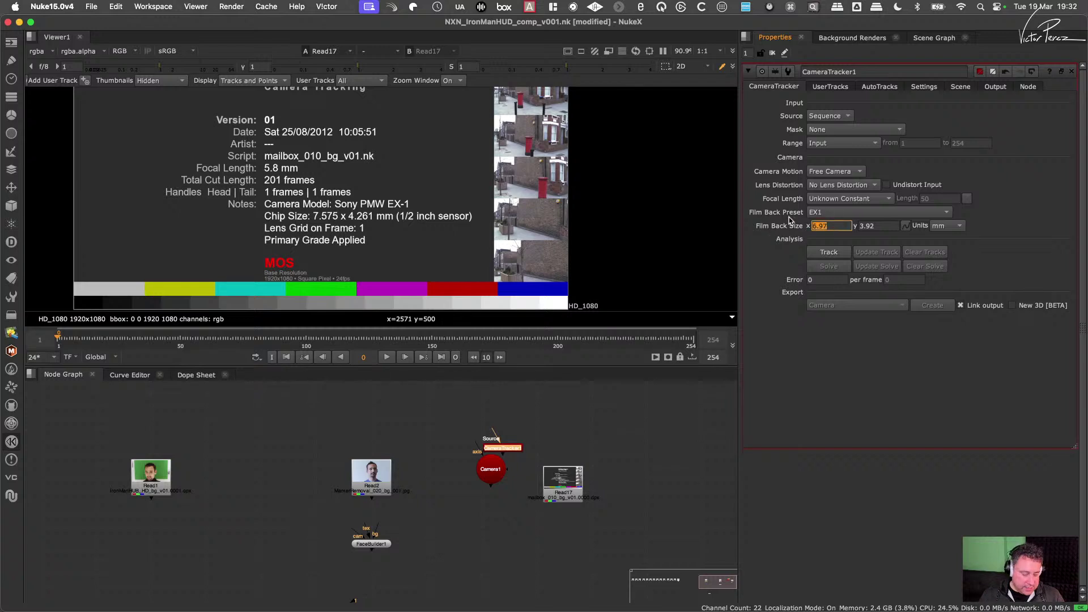
left_click(491, 473)
double_click(491, 474)
double_click(847, 130)
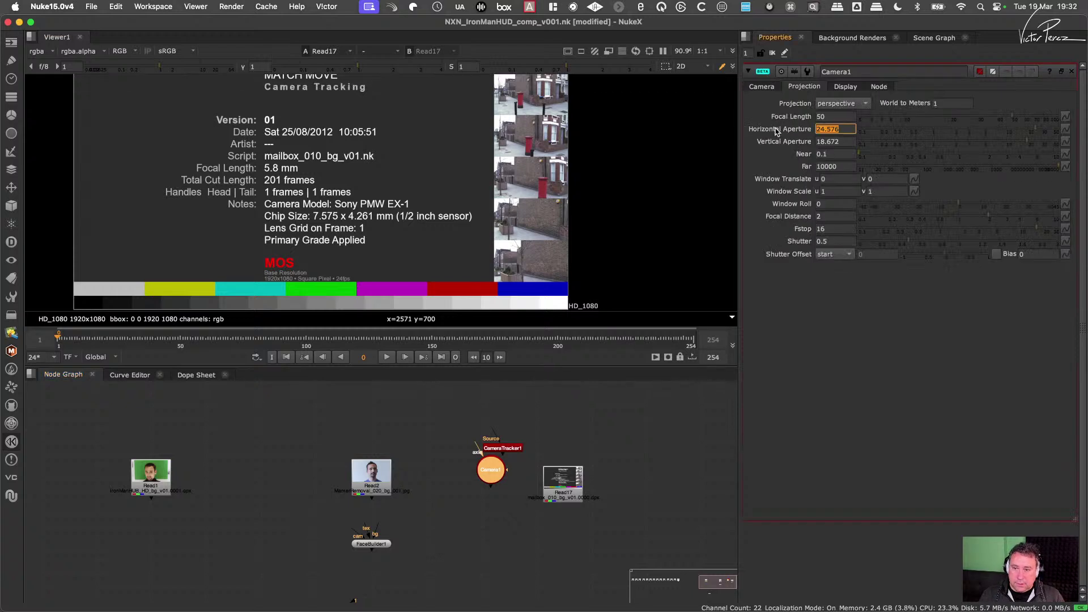
key("super+v")
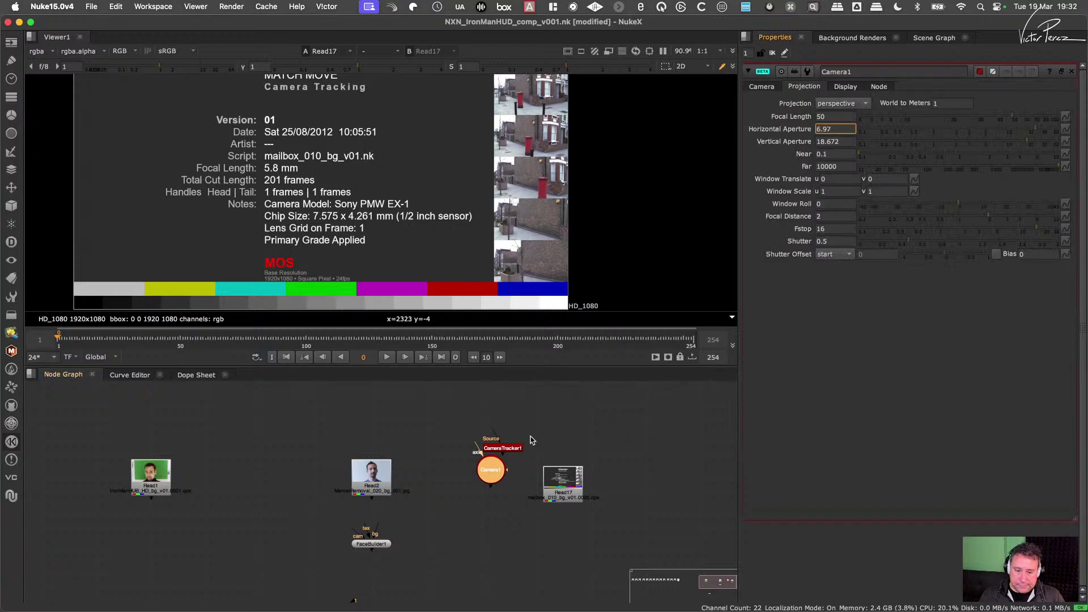
Step: Copy the CameraTracker's vertical film back size, 3.92, into the Camera node's vertical aperture
left_click(514, 448)
double_click(514, 448)
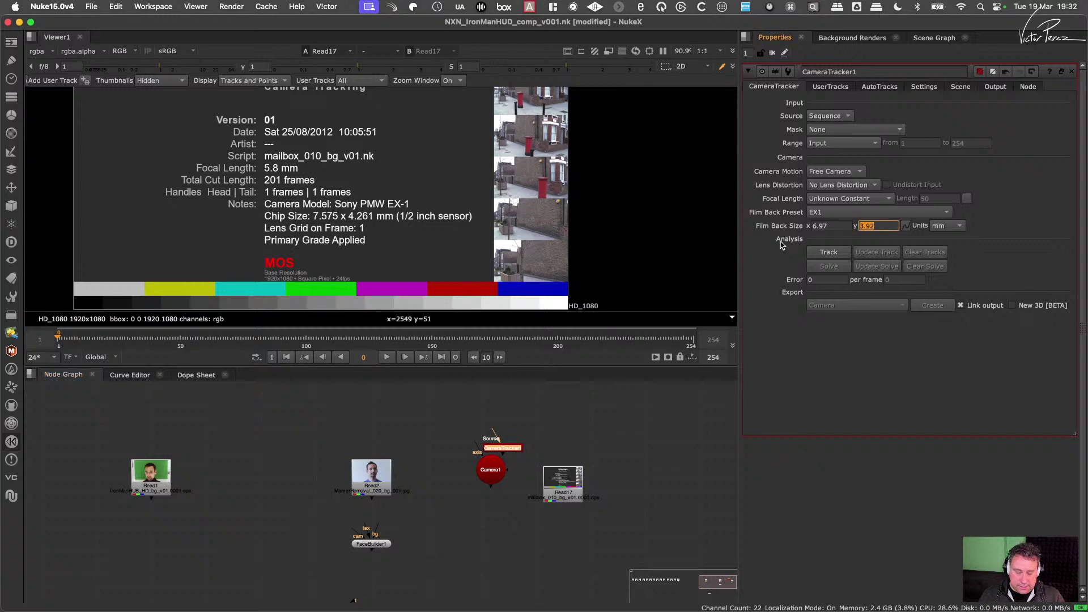
left_click(495, 470)
double_click(495, 470)
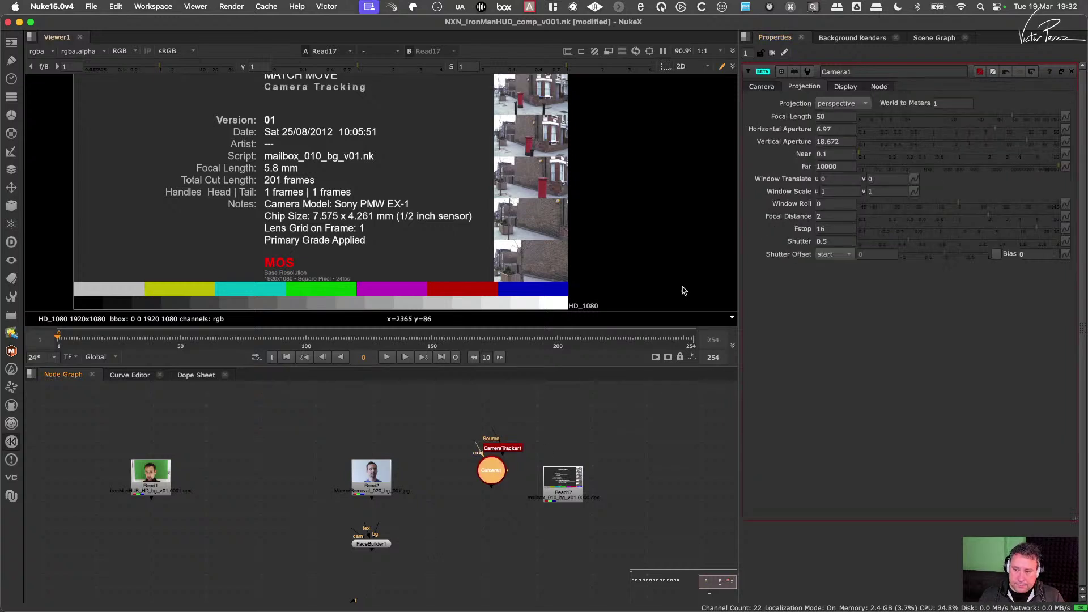
left_click(847, 142)
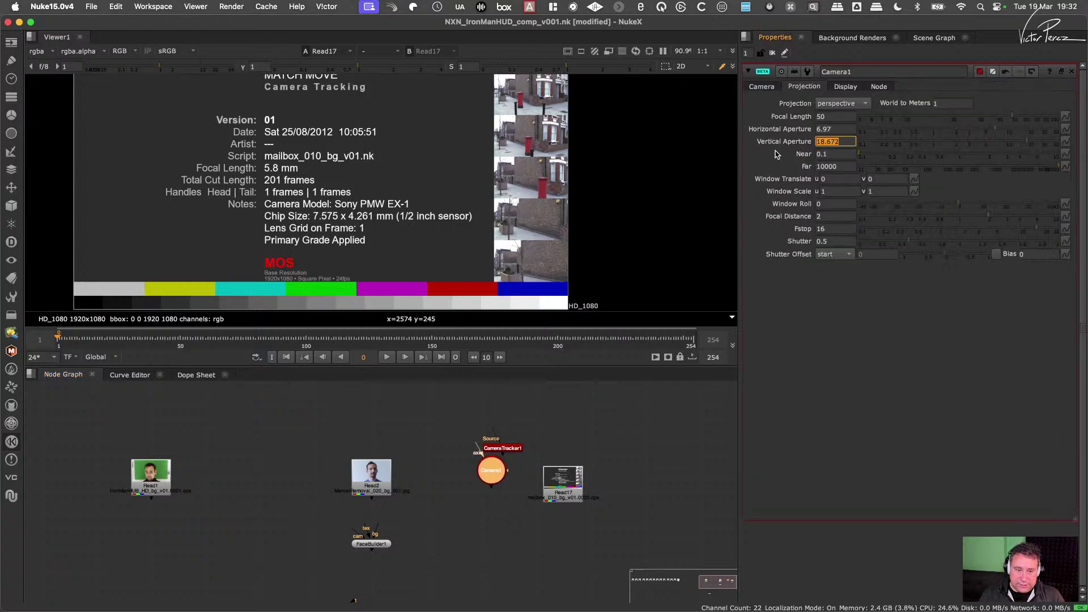
type("3.92")
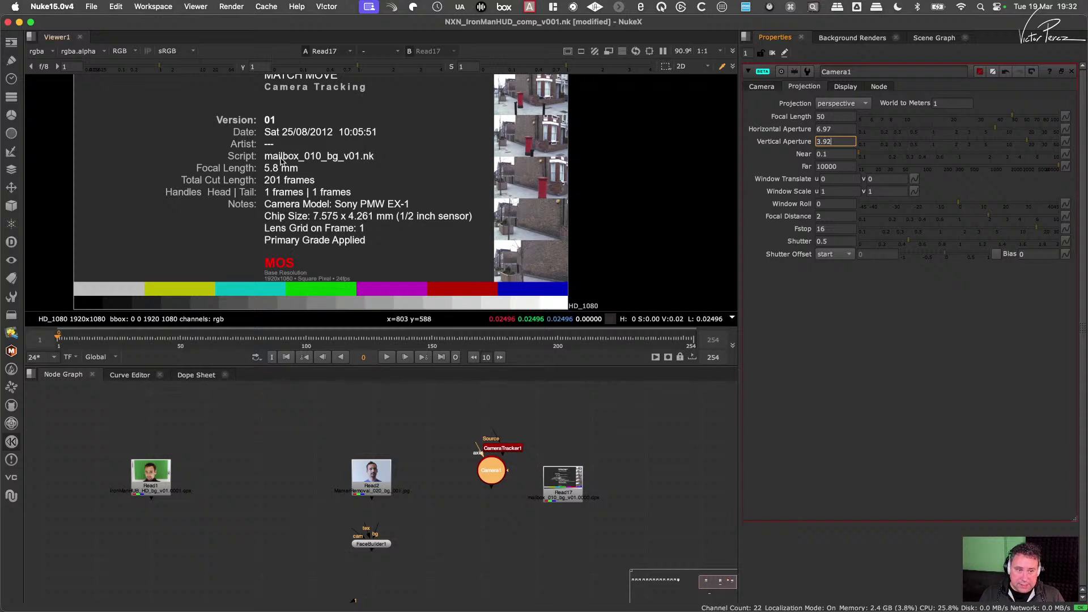
Step: Set the Camera's focal length to 5.8, as given on the mailbox slate
left_click(825, 116)
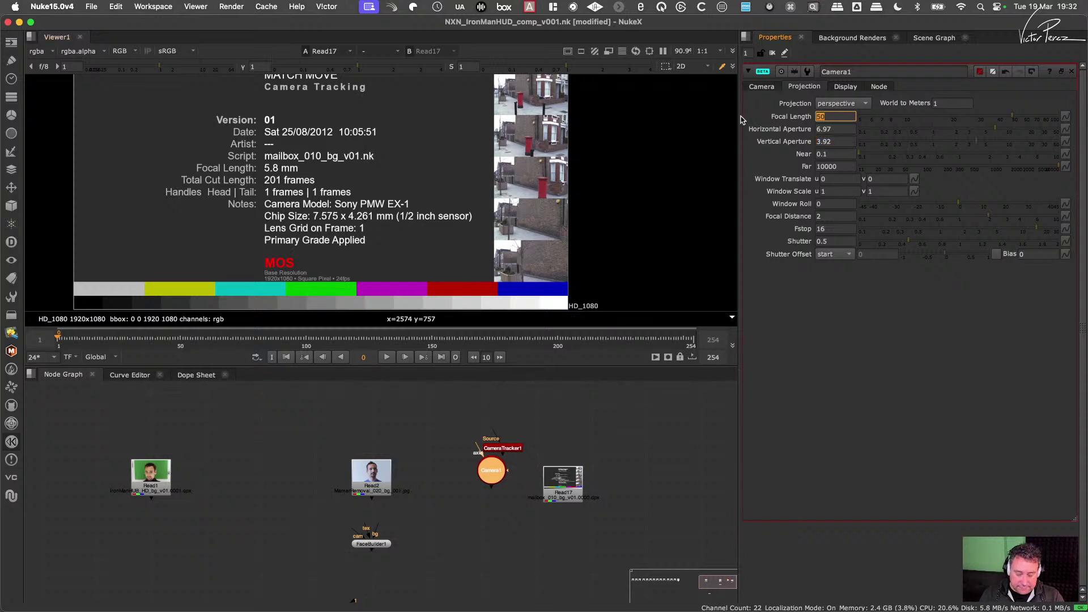
type("5.")
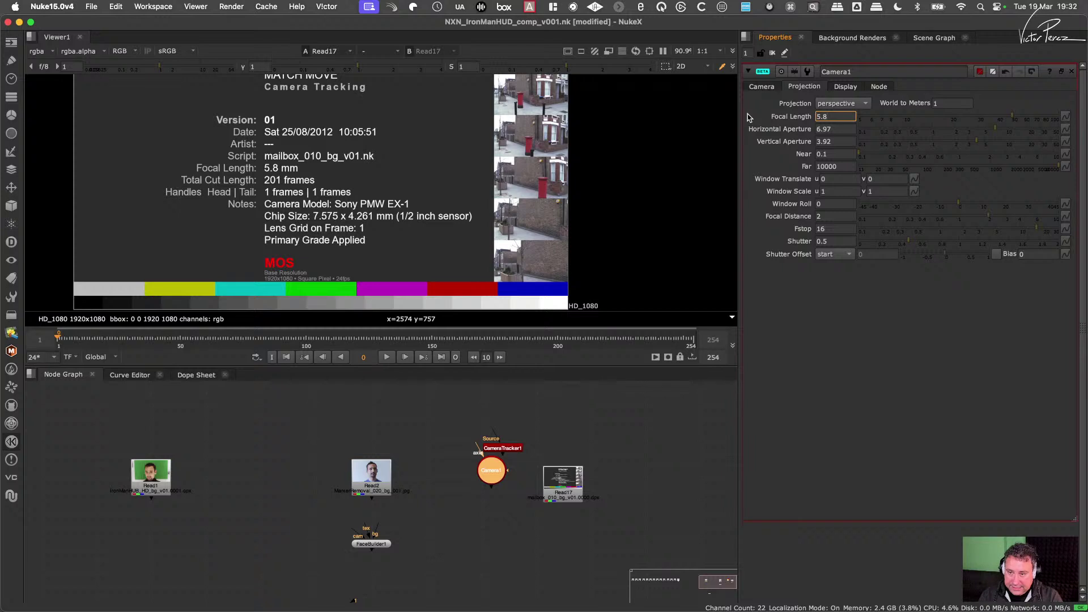
type("8")
key("Return")
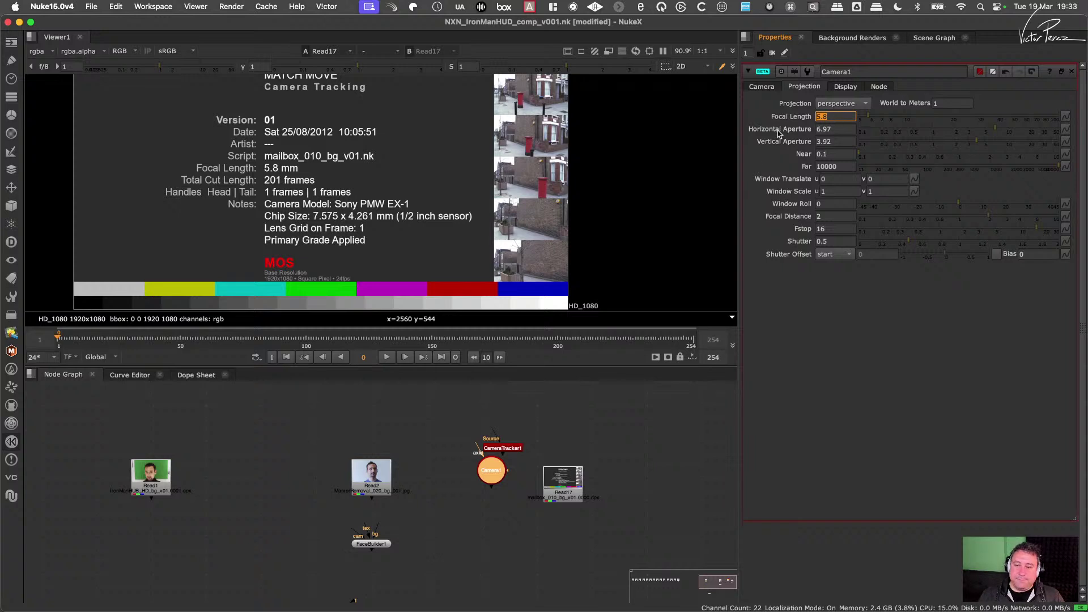
Step: Delete the CameraTracker node and bring up the Camera node's transform settings
left_click_drag(512, 464, 503, 475)
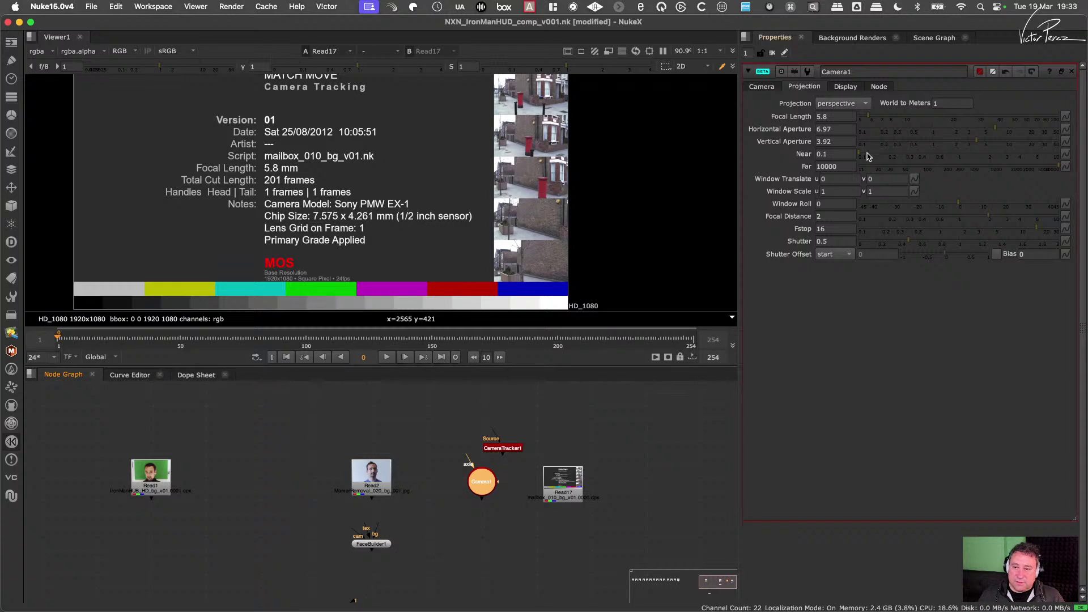
left_click(762, 87)
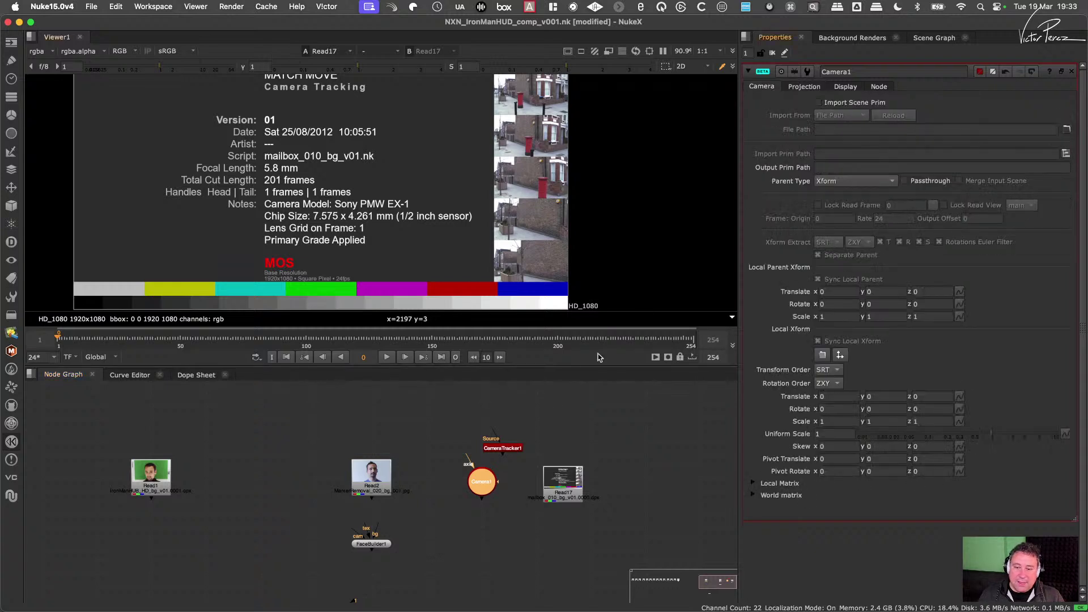
left_click_drag(546, 423, 468, 465)
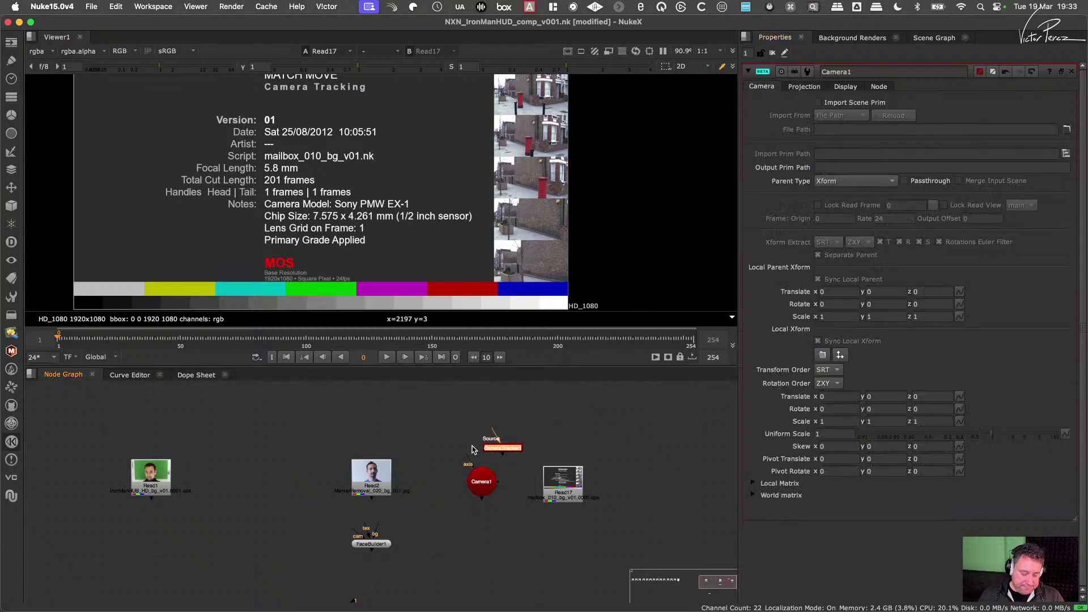
key("Delete")
Step: Show the green-screen face plate in the Viewer and scrub through it, stopping at frame 55
left_click(167, 483)
key("1")
left_click(178, 446)
left_click(269, 341)
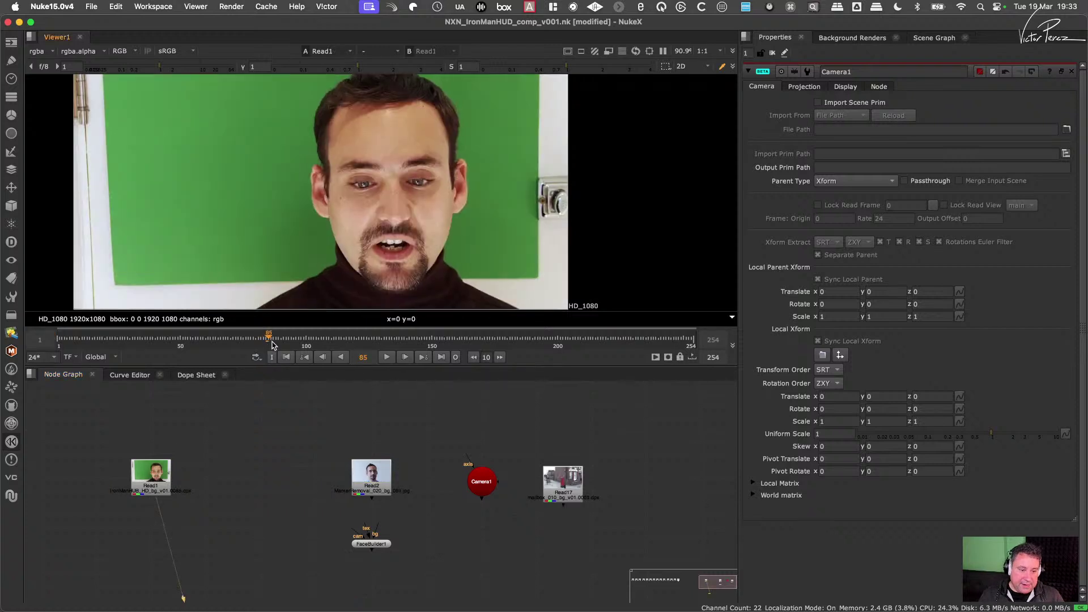
left_click(518, 342)
left_click_drag(537, 361, 193, 360)
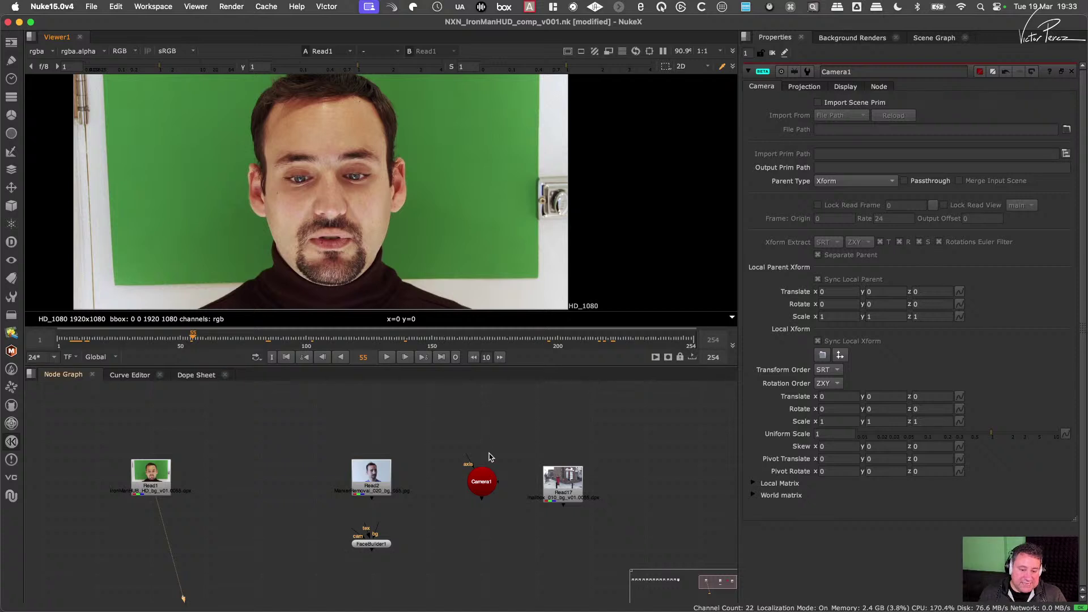
Step: Place the Camera node beneath the green-screen plate and show it in the 3D Viewer from an angled view
scroll(489, 454, "down", 2)
middle_click_drag(496, 458, 572, 446)
left_click_drag(551, 473, 265, 553)
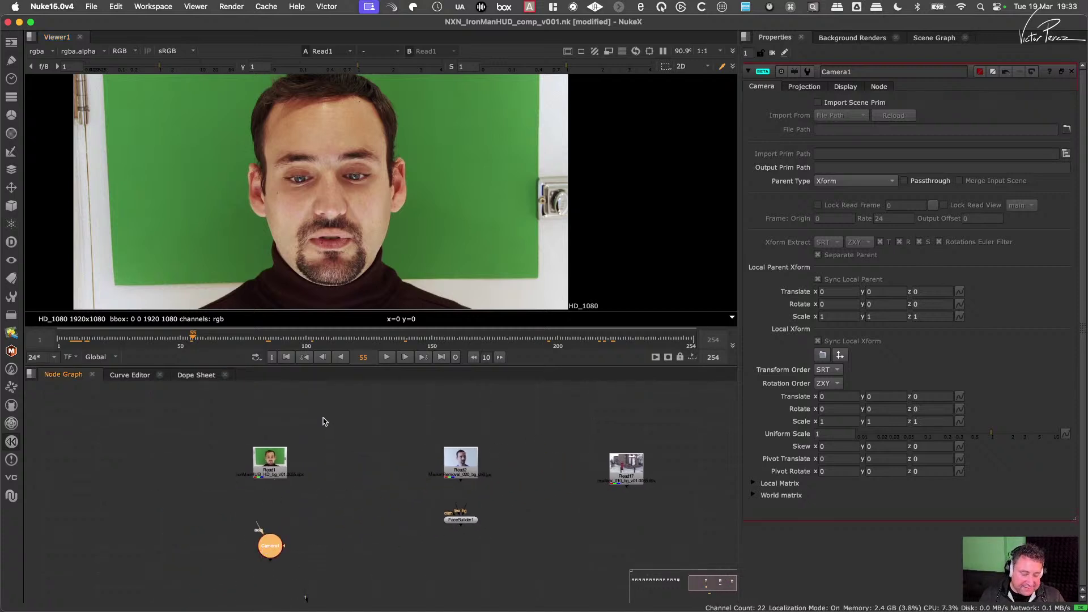
key("1")
left_click_drag(491, 245, 425, 253, "super")
left_click(271, 546)
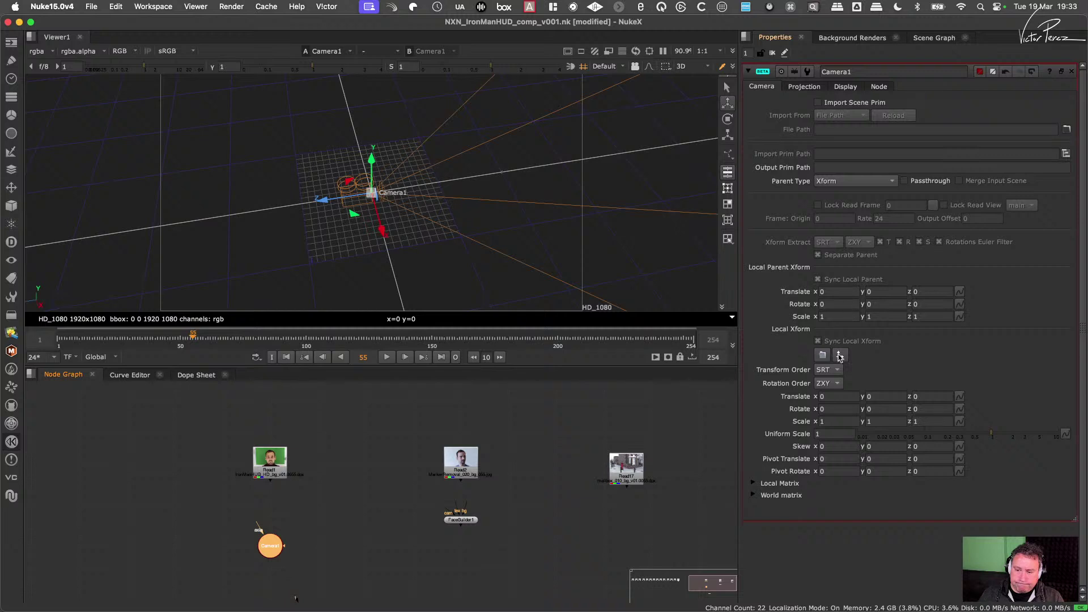
Step: Try the camera's Z translation at 1 and at 5 while checking its distance from the origin
left_click(839, 398)
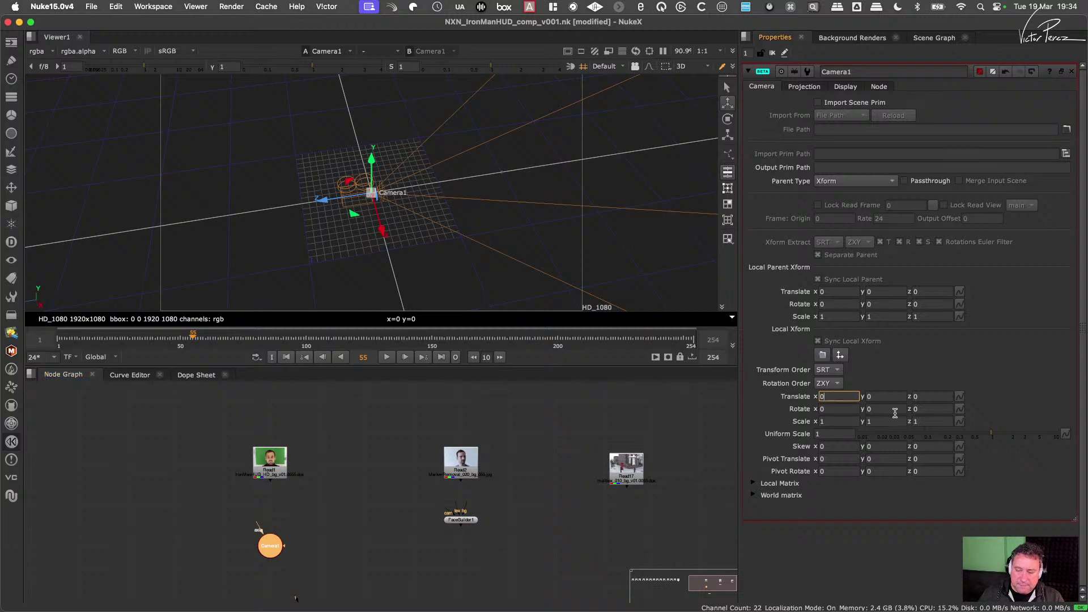
double_click(922, 397)
type("10")
key("Return")
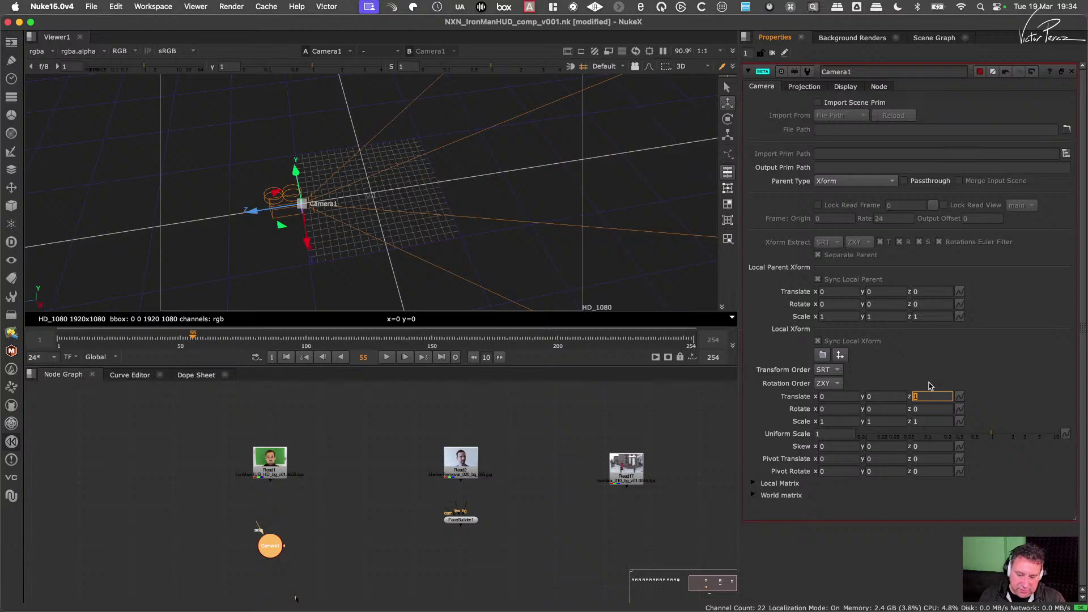
key("Up")
key("Up")
key("Up")
key("Up")
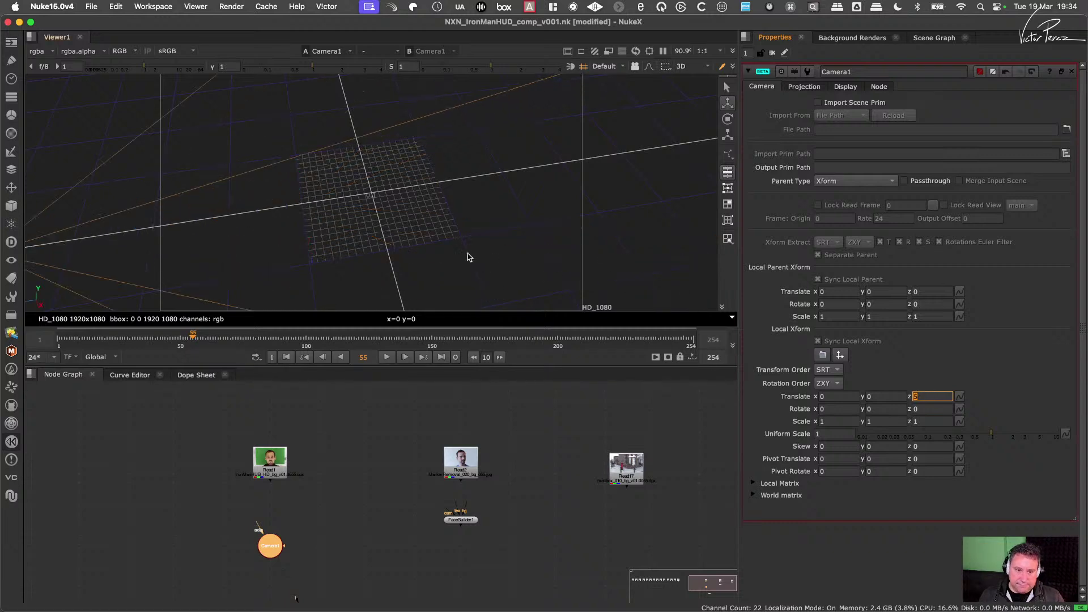
middle_click_drag(499, 202, 384, 230)
left_click(932, 396)
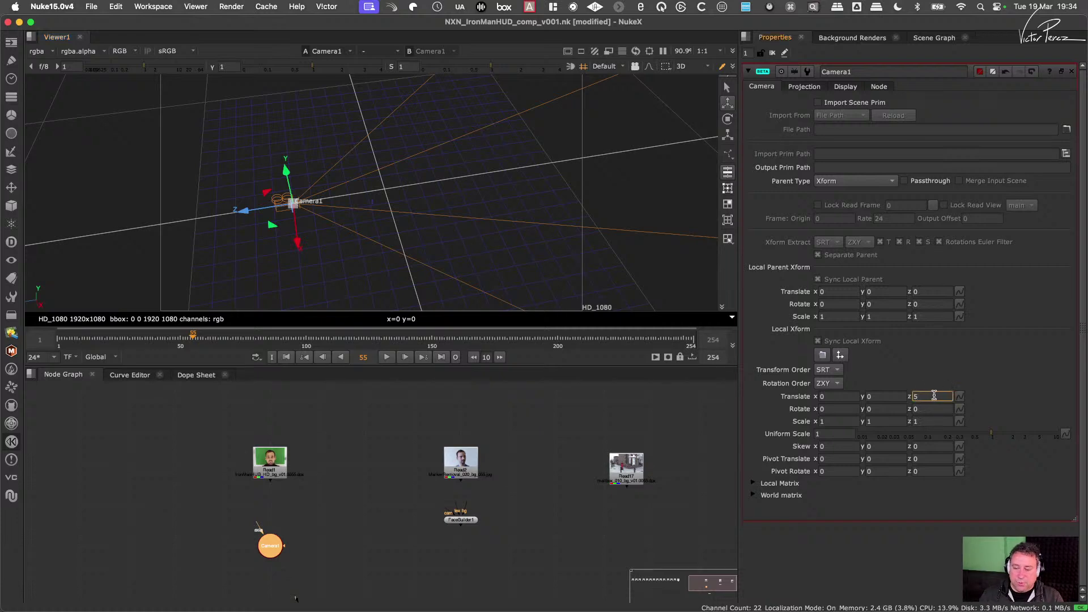
Step: Show the green-screen plate again and set the camera's Z translation to 150
left_click(271, 467)
key("1")
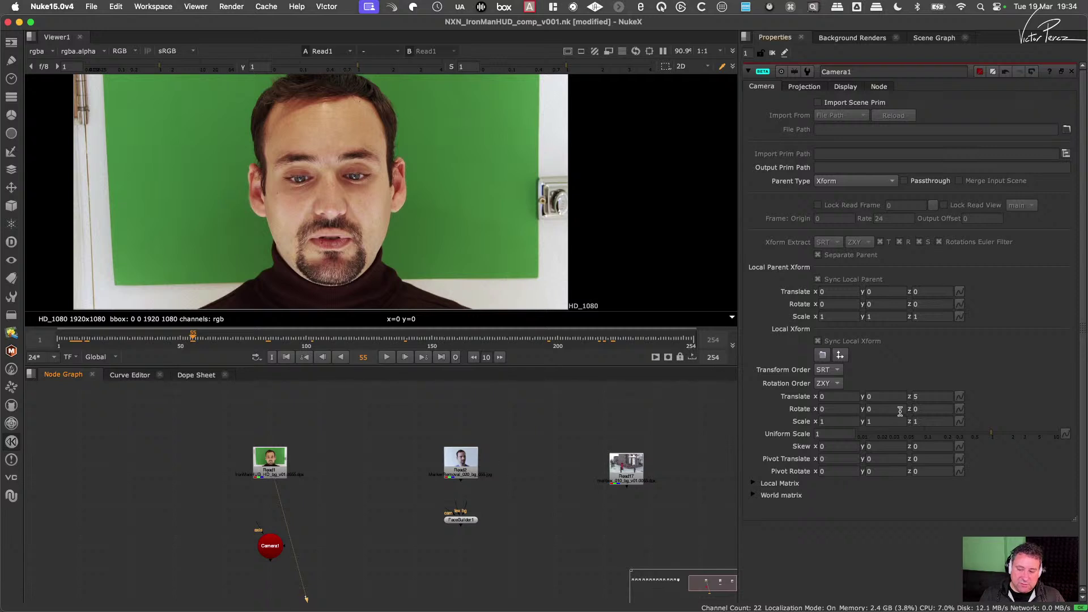
left_click(930, 396)
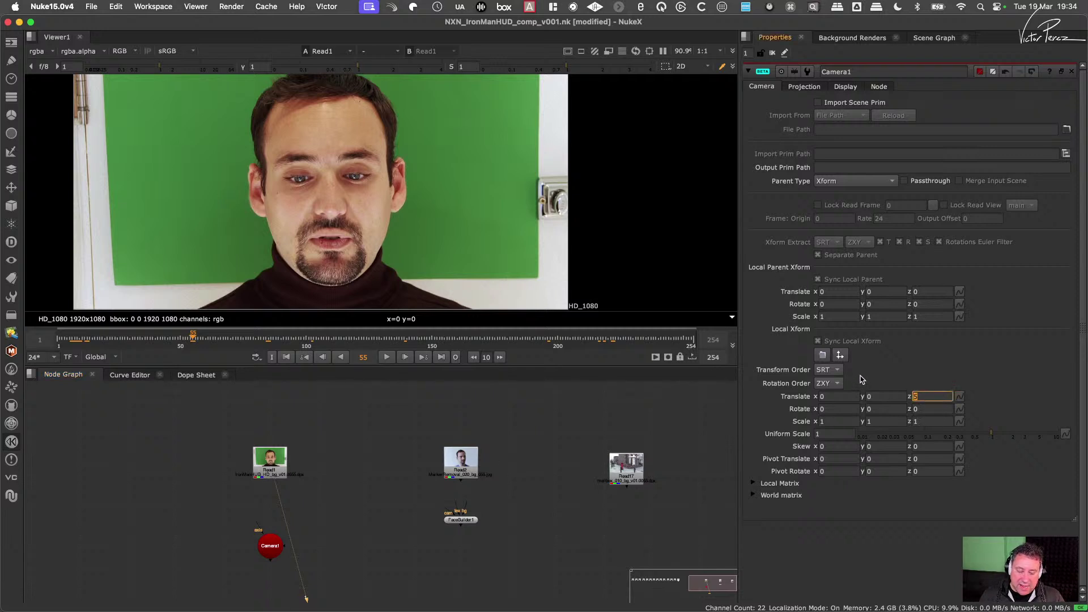
type("1")
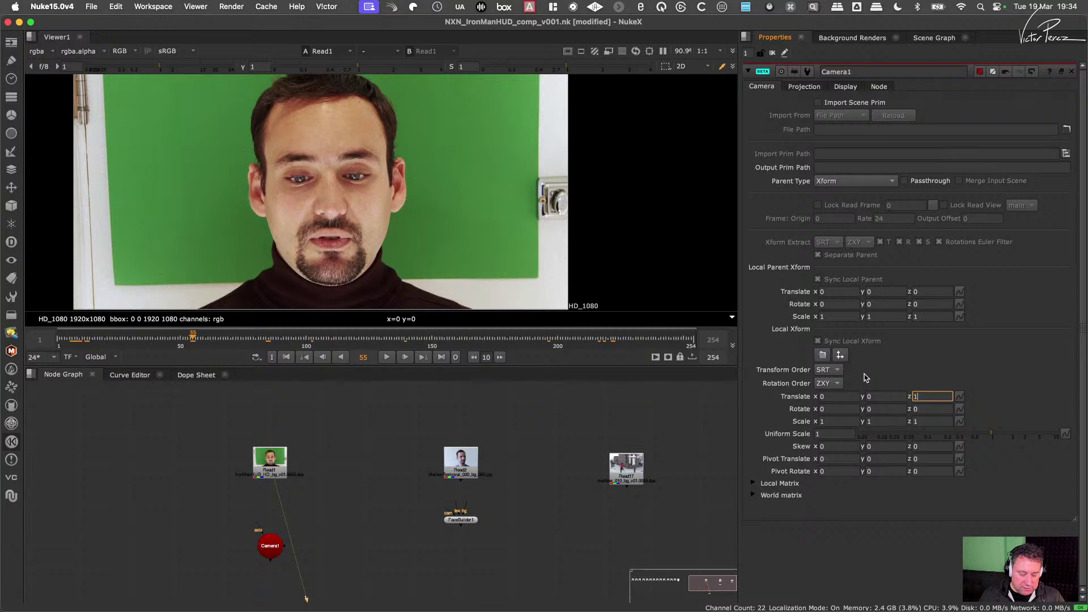
type("50")
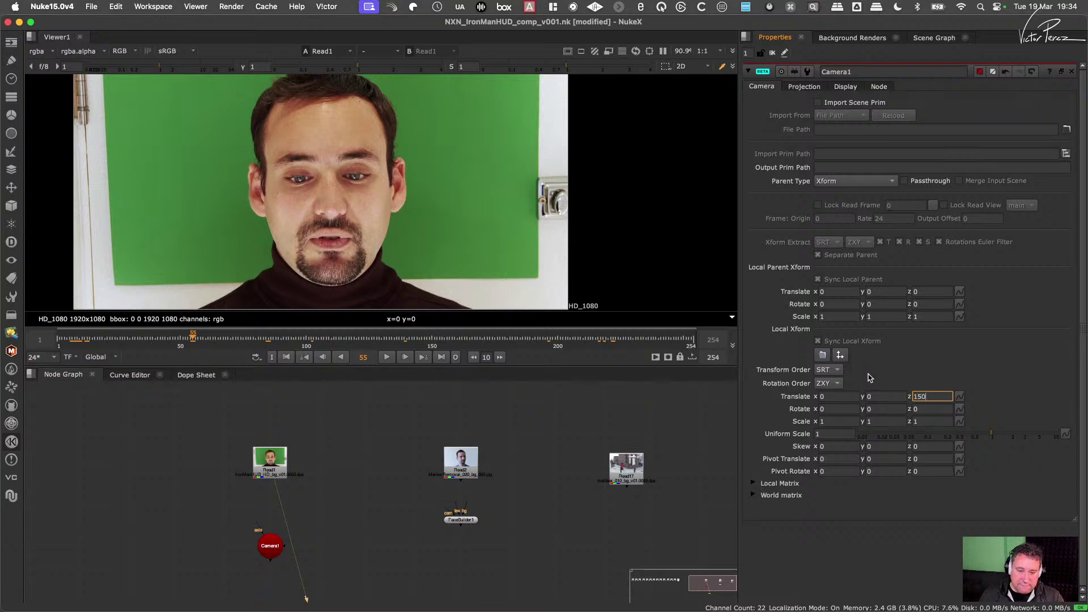
Step: Show the camera in the 3D Viewer and widen the view to examine its distance from the origin
left_click_drag(319, 510, 238, 576)
key("1")
left_click(258, 566)
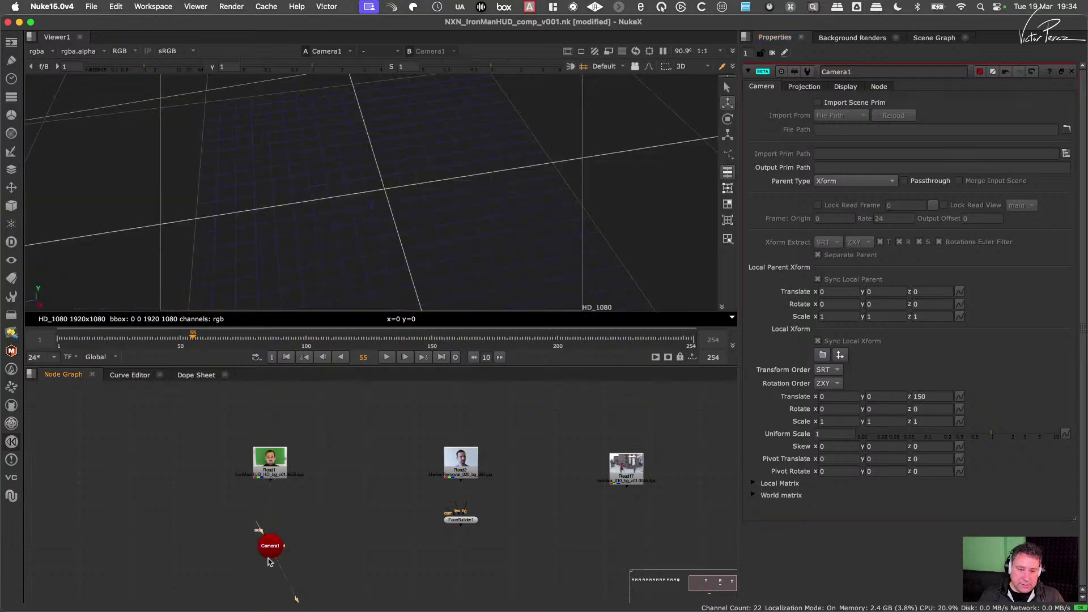
middle_click_drag(503, 240, 395, 271, "alt")
middle_click_drag(452, 247, 391, 260, "alt")
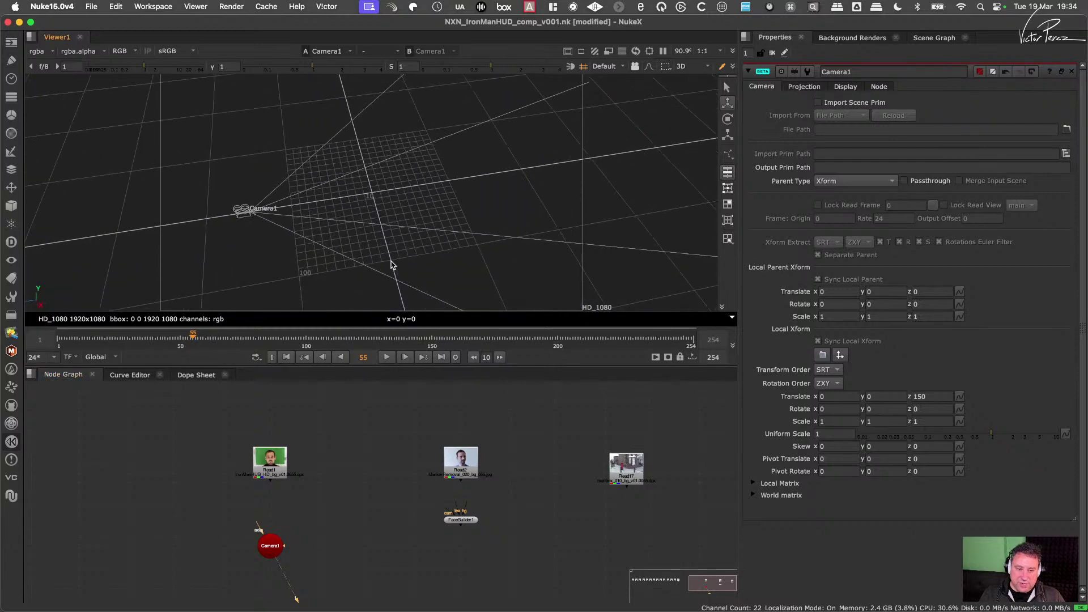
Step: Move the Camera node beside the plate of the man with face markers
right_click_drag(447, 277, 492, 276, "alt")
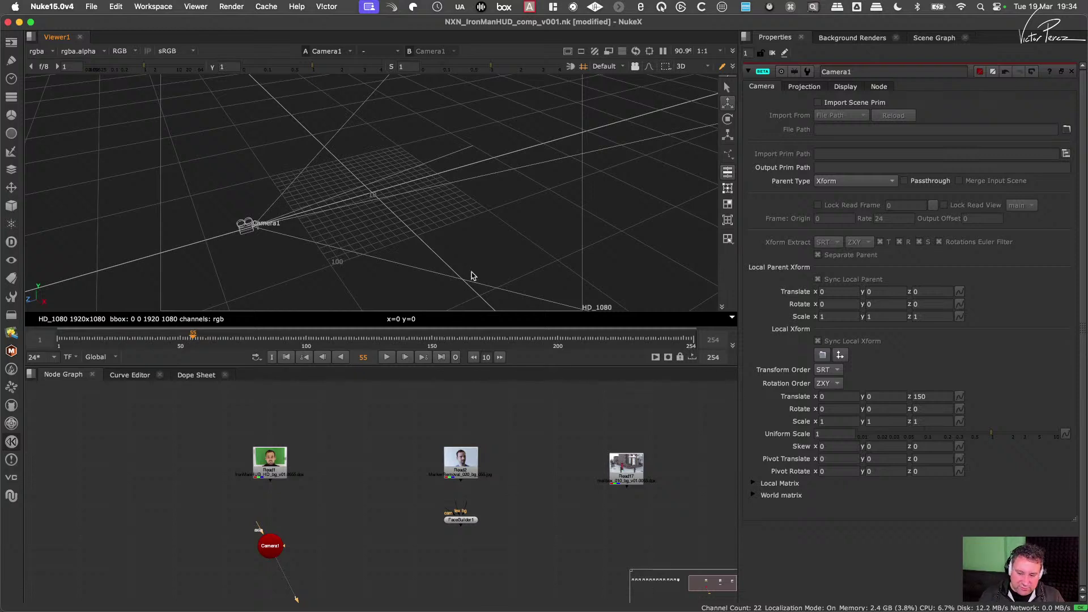
right_click_drag(403, 243, 345, 258, "alt")
left_click_drag(271, 557, 417, 472)
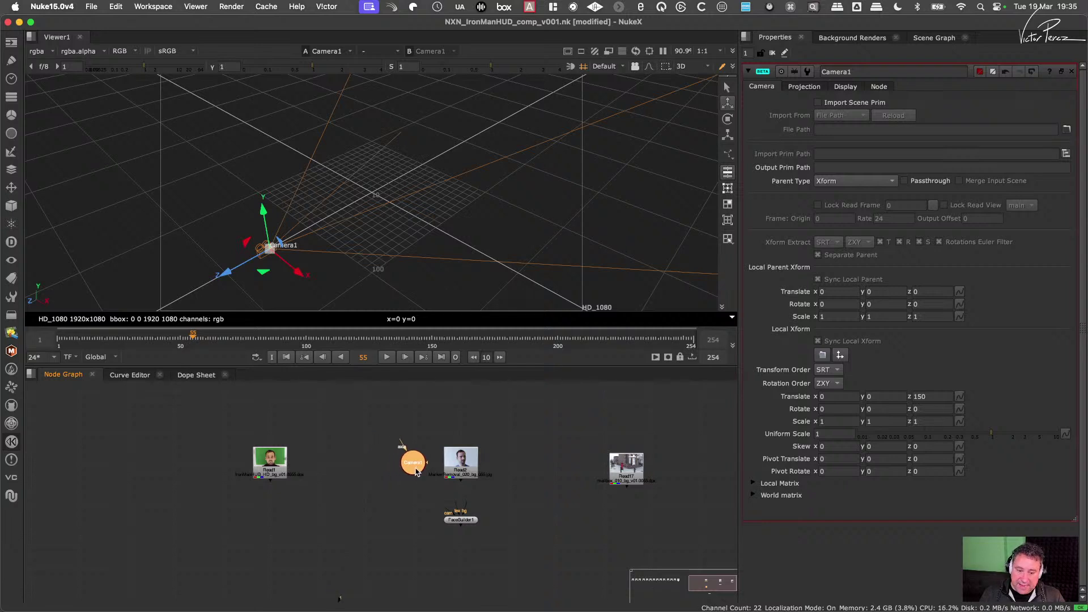
mouse_move(417, 472)
left_mouse_down()
mouse_move(377, 472)
mouse_move(417, 472)
left_mouse_up()
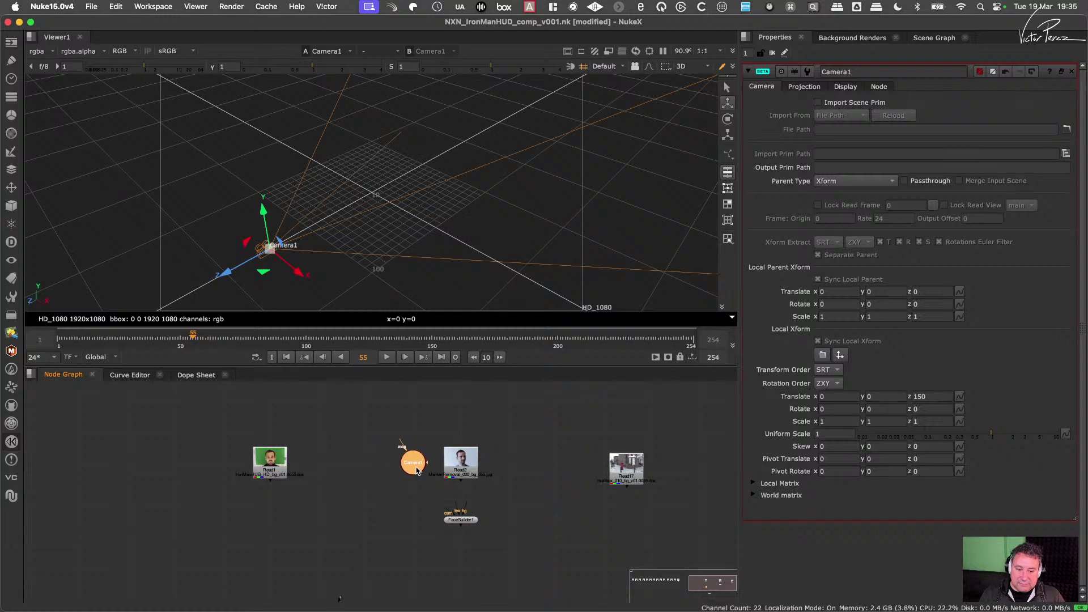
Step: Show the face-marker plate in the Viewer and jump ahead to frame 165
scroll(457, 475, "up", 3)
left_click(458, 475)
key("1")
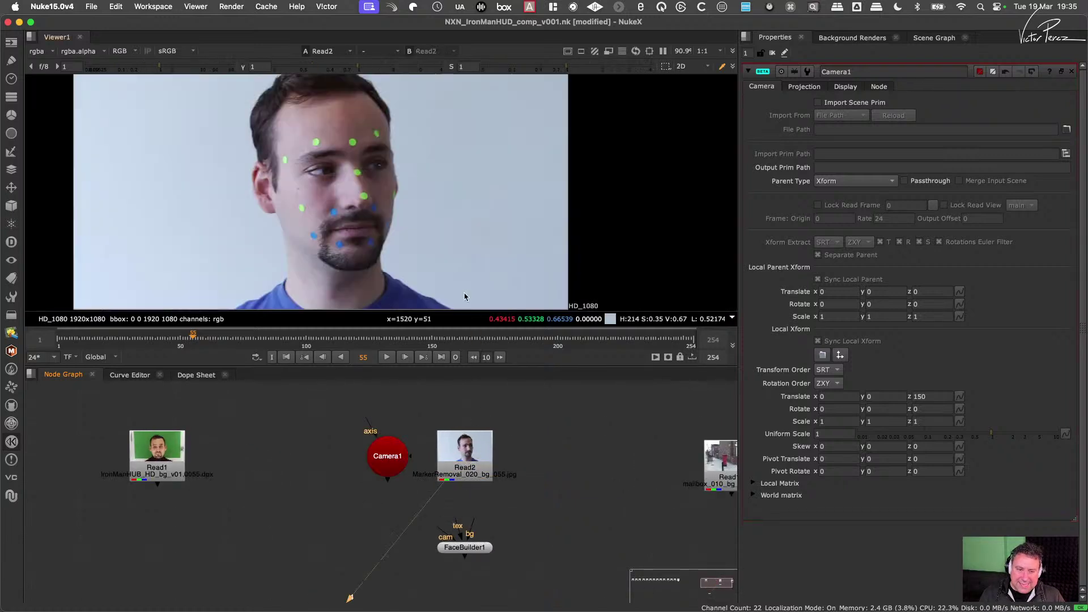
key("alt+Right")
key("alt+Right")
key("alt+Right")
key("alt+Right")
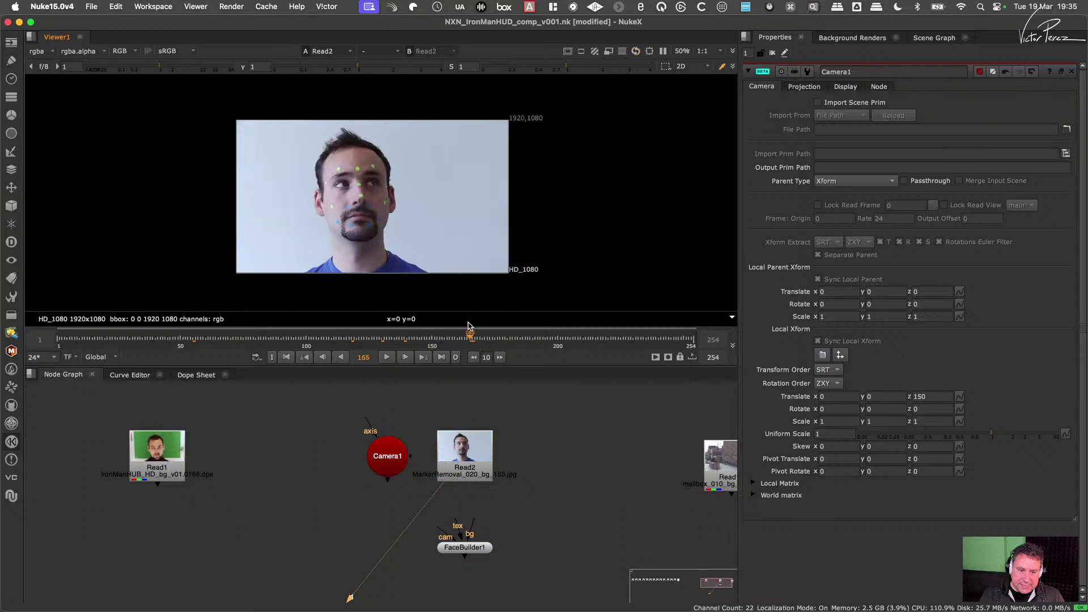
Step: Lower the Viewer gamma to 0.27 and check the markers on the darkened face around frame 163
left_click_drag(359, 73, 321, 69)
scroll(418, 145, "up", 5)
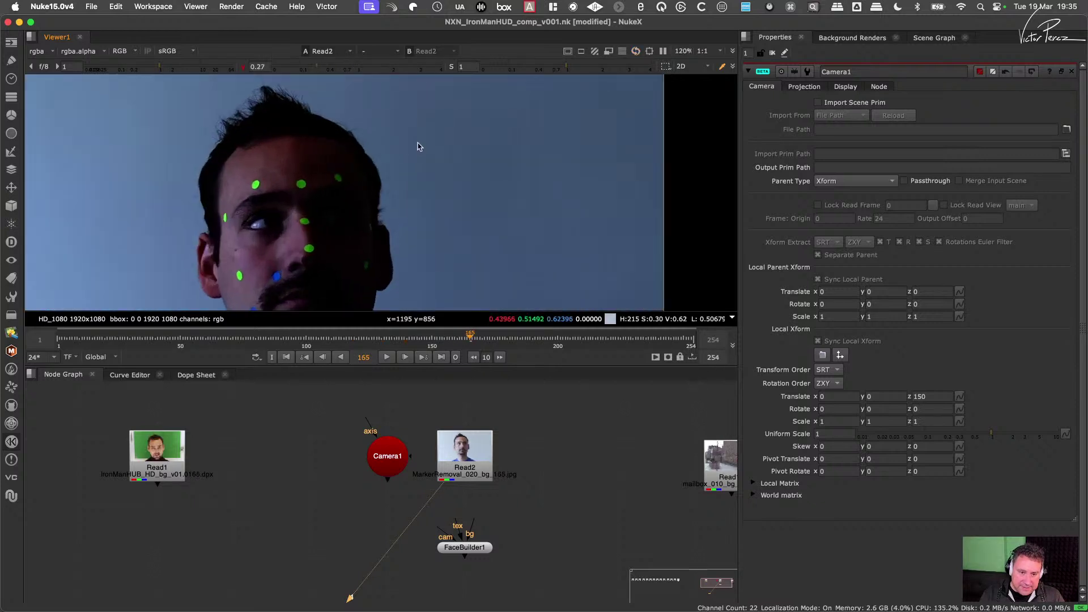
mouse_move(470, 340)
left_mouse_down()
mouse_move(517, 340)
mouse_move(419, 345)
mouse_move(464, 340)
left_mouse_up()
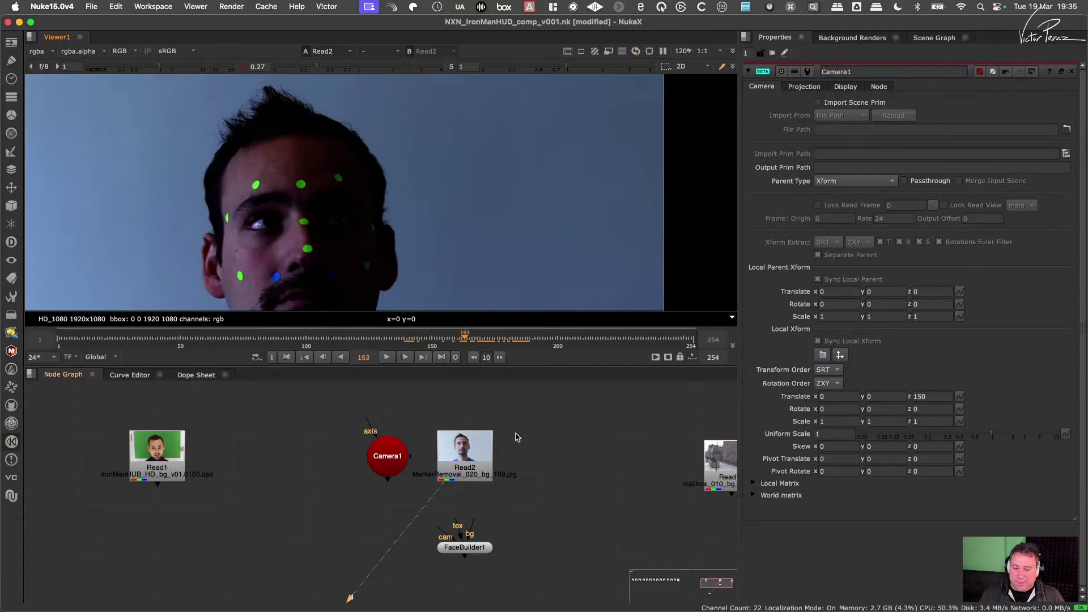
Step: Delete the face-marker plate and move the FaceBuilder node beneath the green-screen plate
left_click_drag(534, 421, 421, 506)
key("Delete")
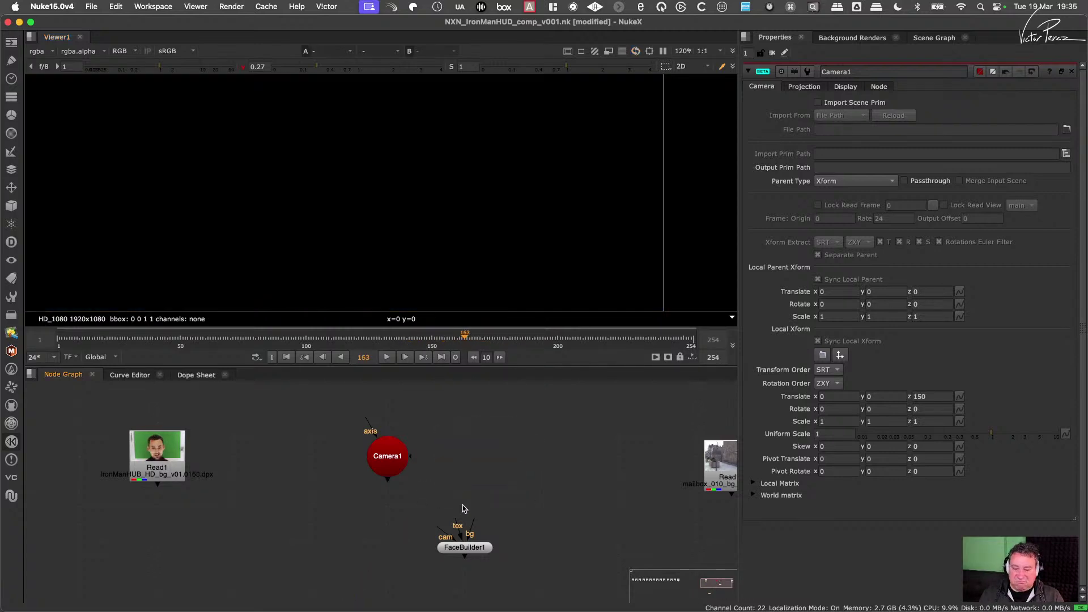
scroll(332, 497, "left", 5)
left_click_drag(685, 548, 406, 554)
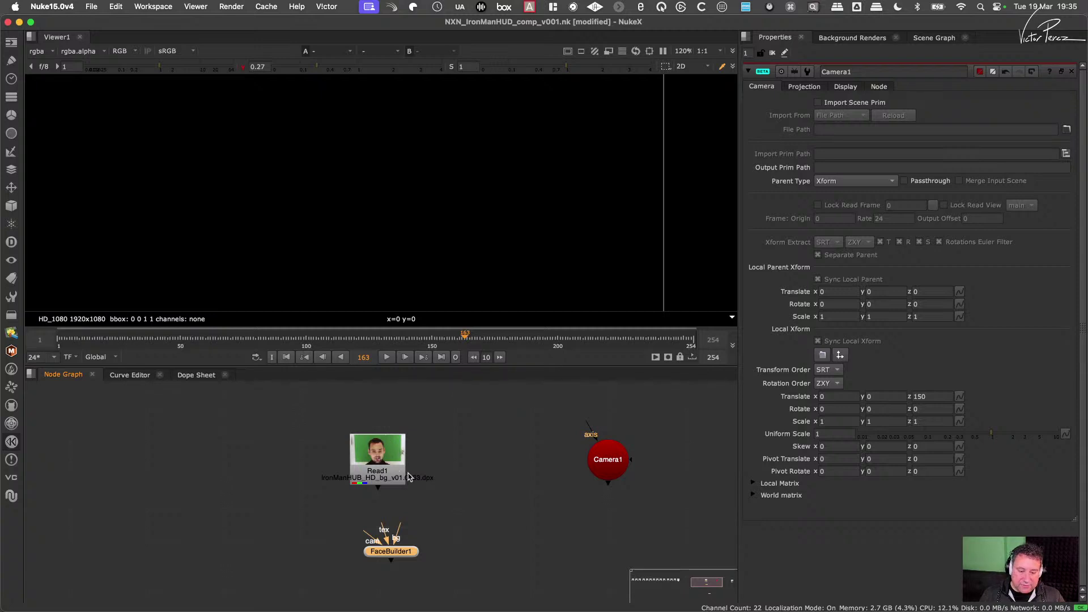
key("f")
scroll(527, 513, "up", 5)
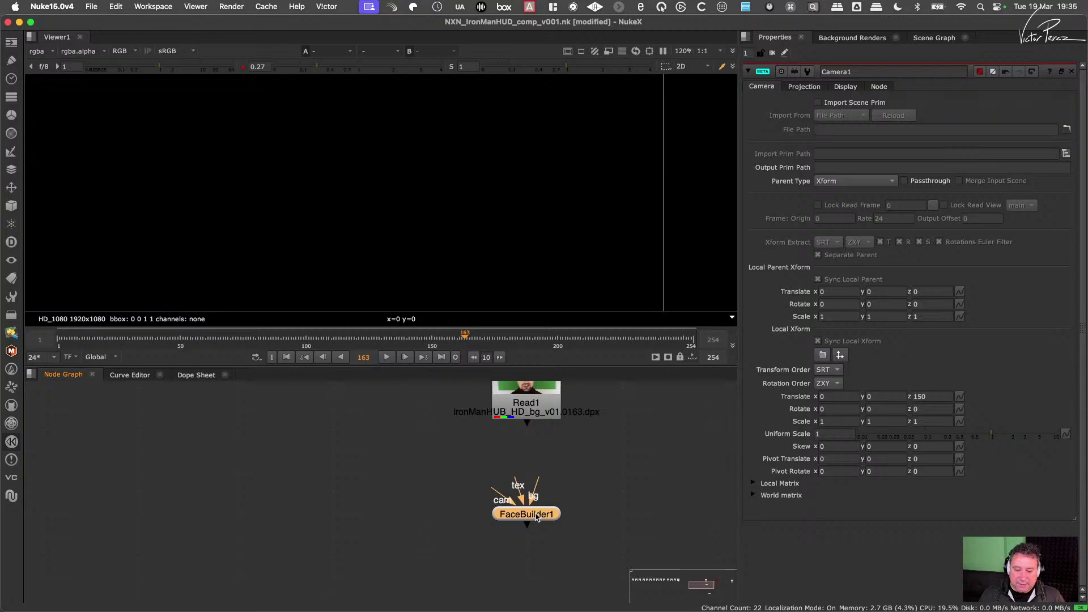
scroll(482, 506, "down", 2)
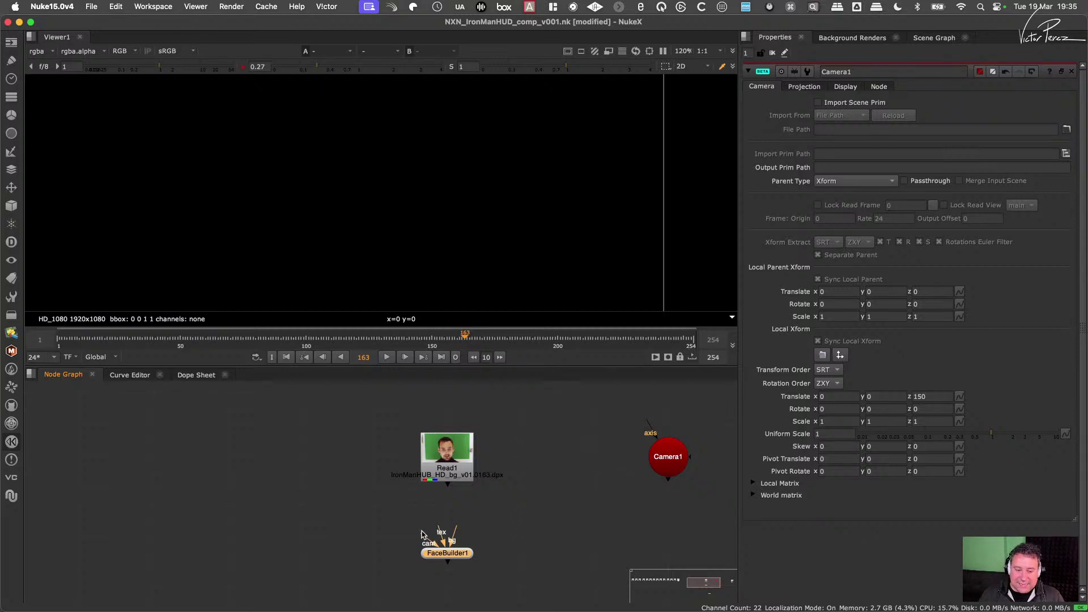
Step: Connect FaceBuilder to the green-screen plate and the camera, and view its output with the Viewer gamma reset to 1
left_click_drag(429, 542, 447, 473)
left_click_drag(452, 555, 453, 539)
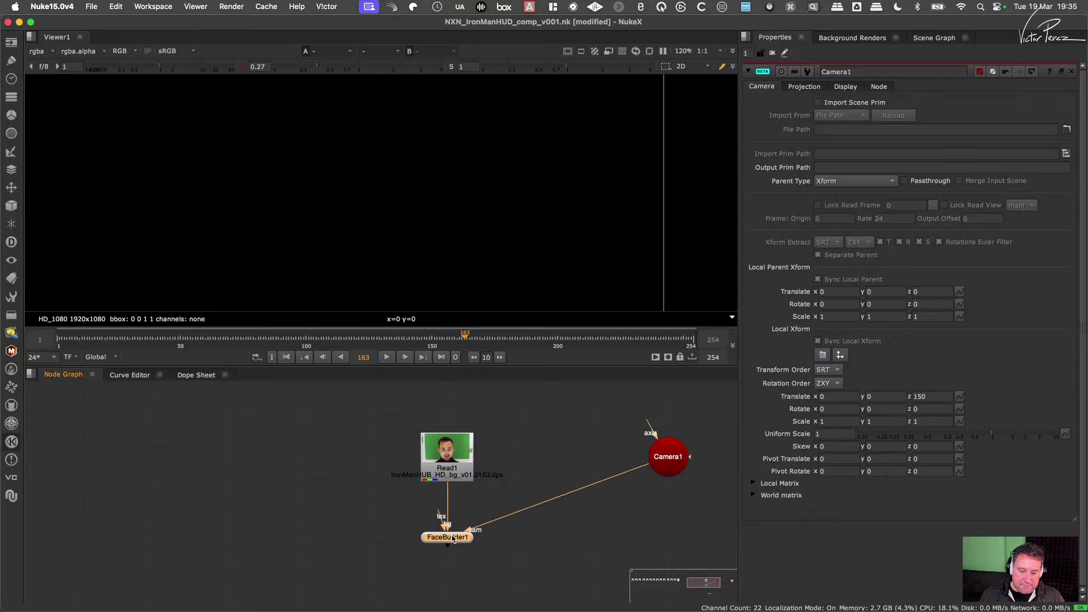
key("1")
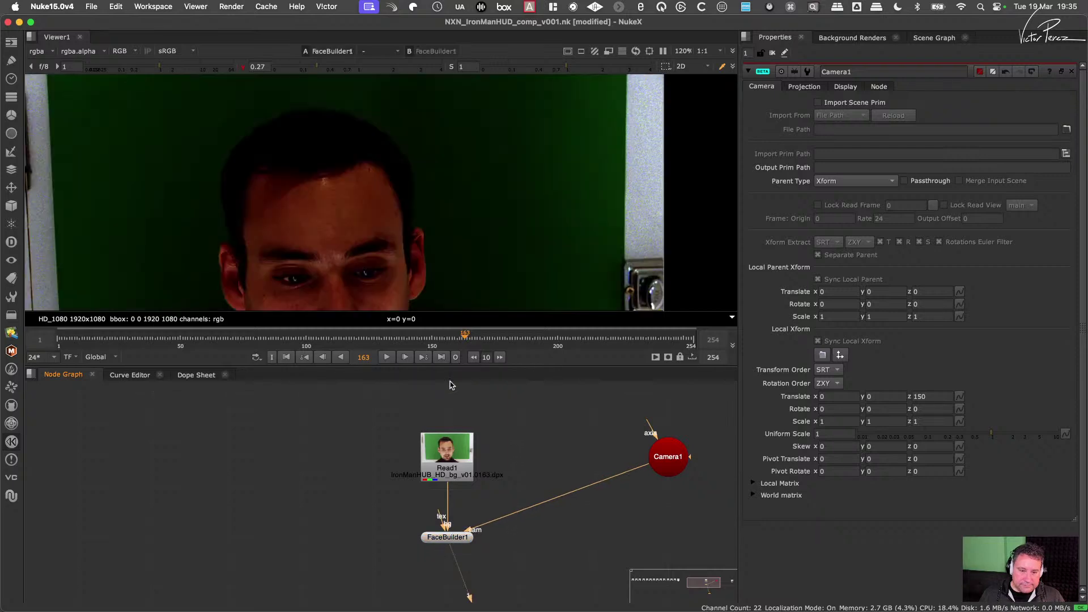
left_click(243, 67)
key("f")
scroll(404, 213, "up", 1)
scroll(404, 212, "down", 3)
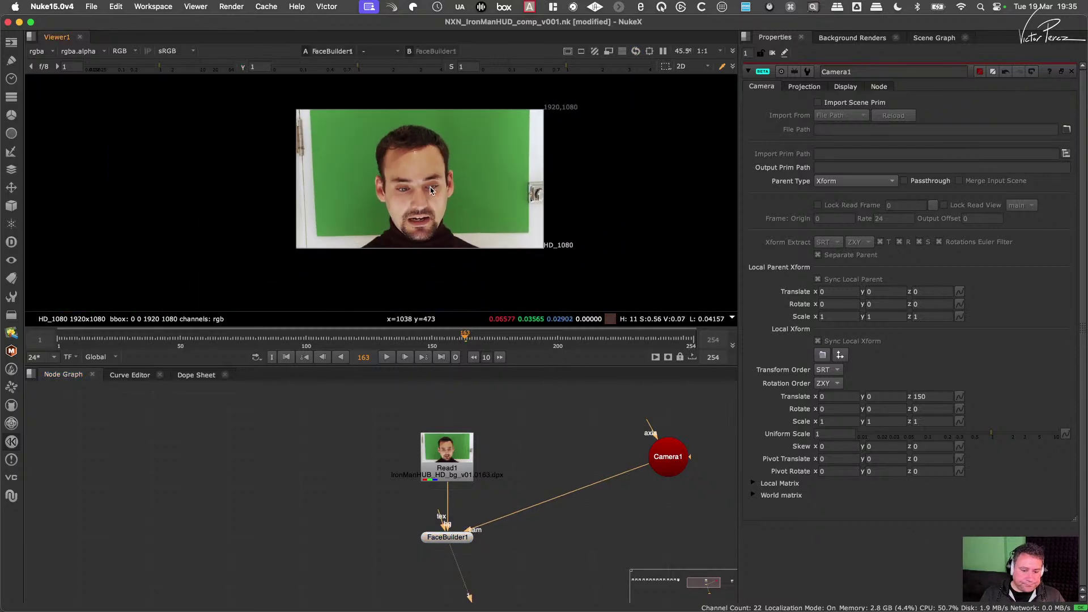
Step: Open the FaceBuilder settings and center its head geometry on the plate at frame 51
double_click(449, 537)
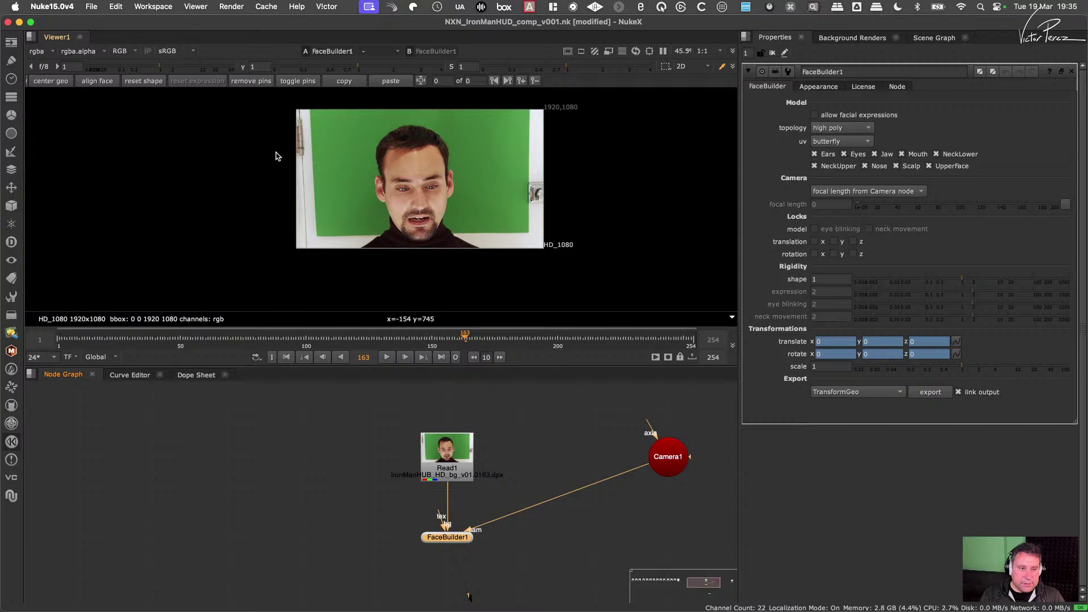
middle_click_drag(284, 149, 271, 173)
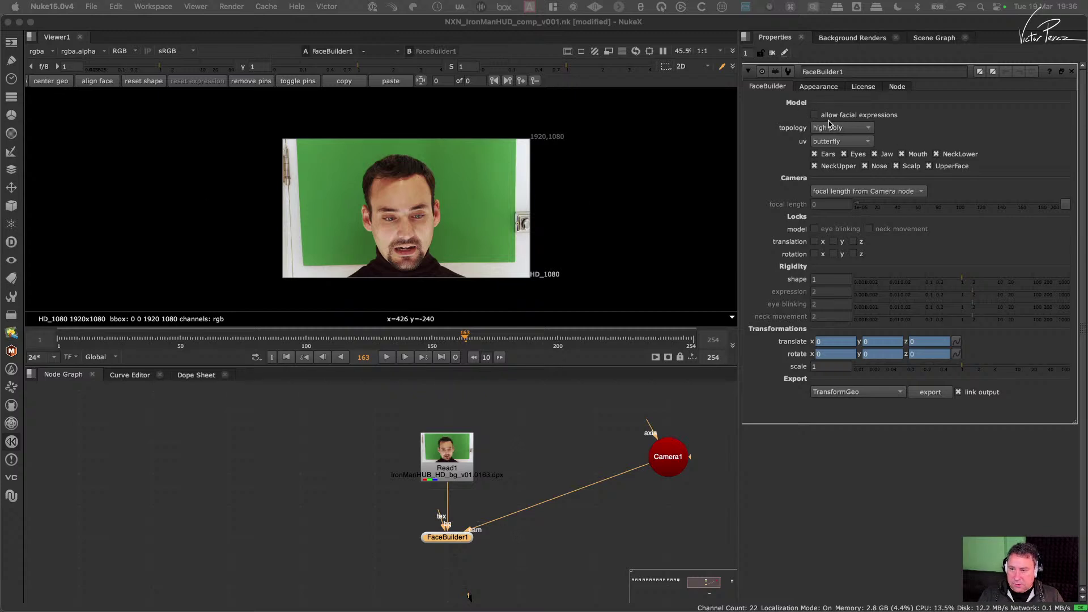
left_click_drag(161, 338, 181, 347)
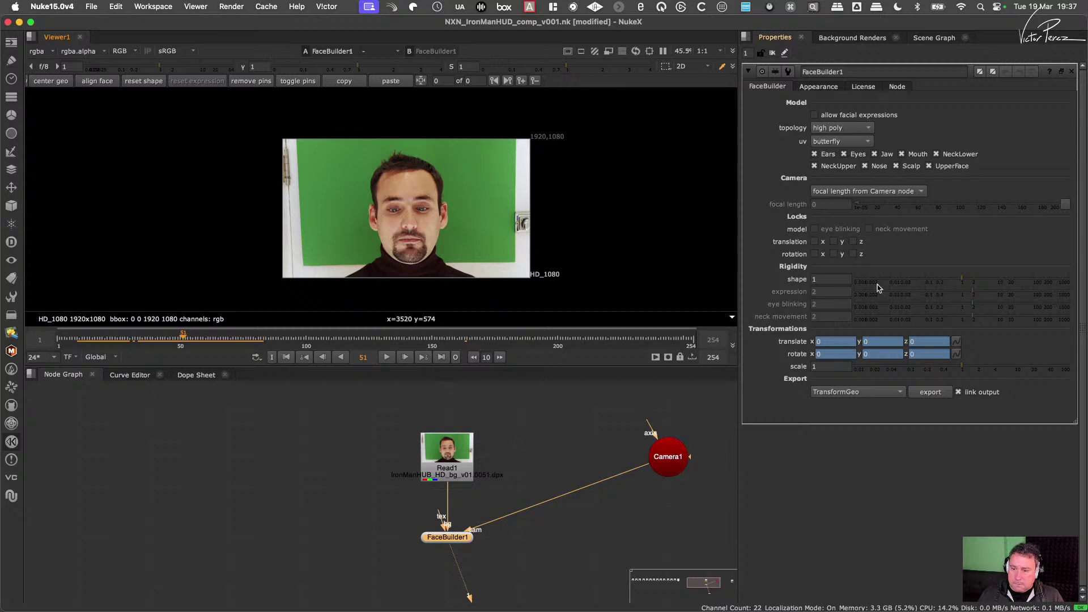
left_click(55, 83)
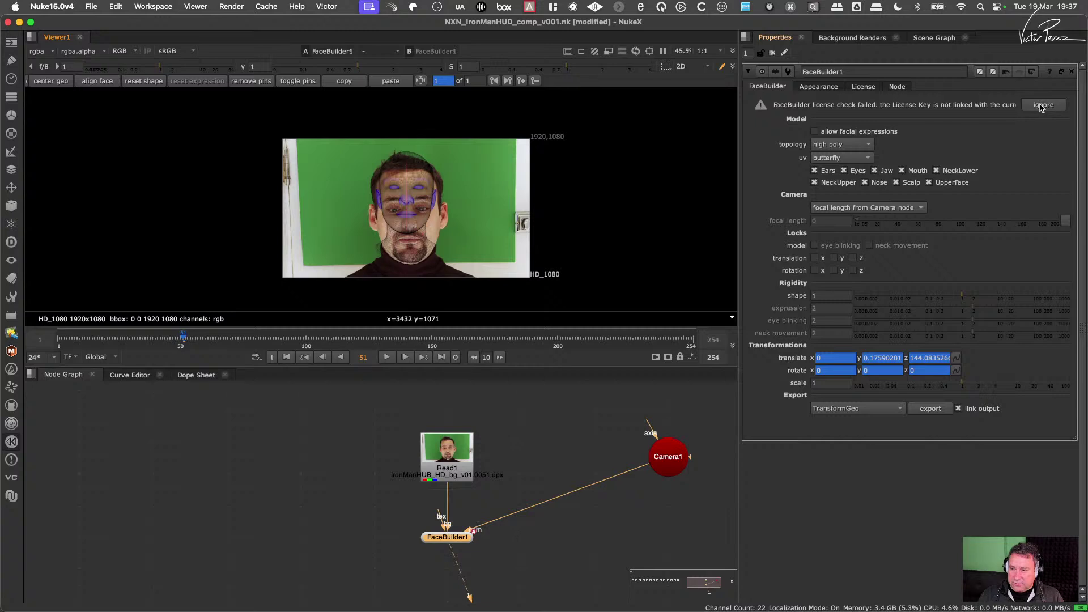
Step: Check the FaceBuilder license status and ignore the license warning
left_click(863, 87)
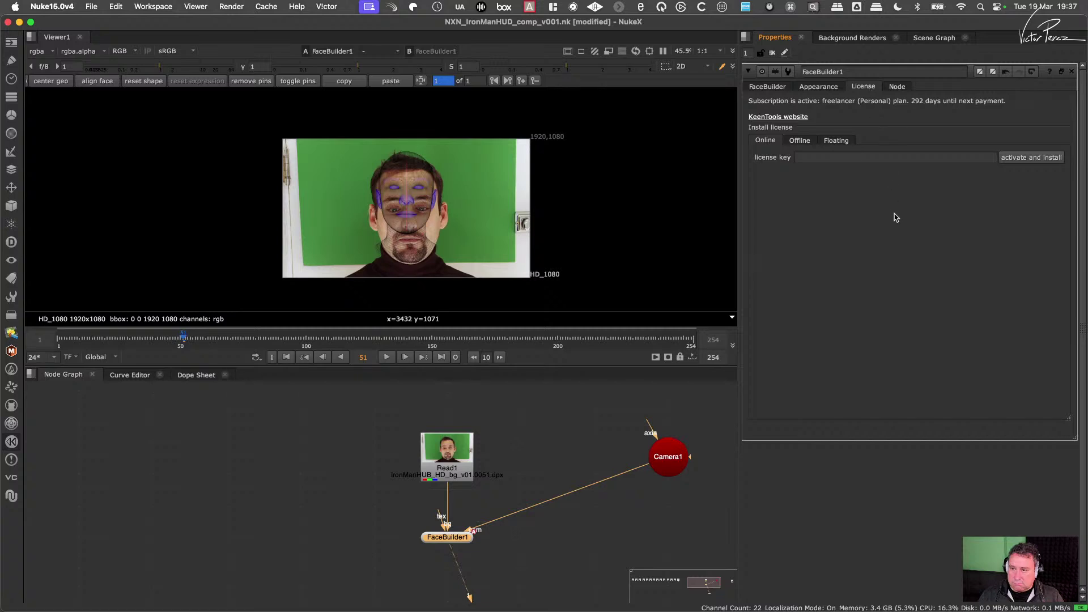
left_click(779, 88)
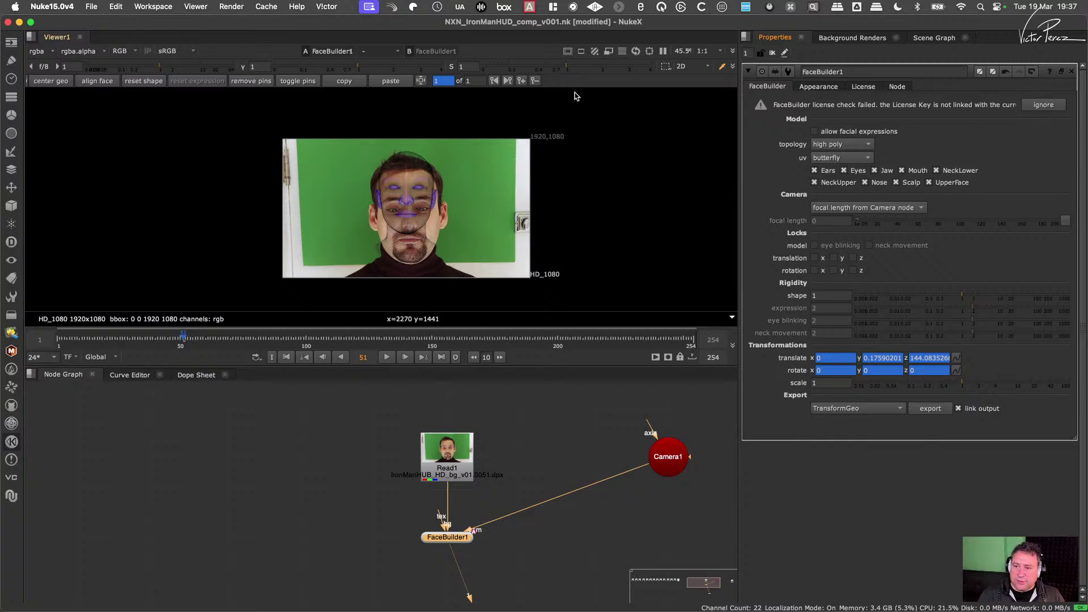
left_click(1045, 105)
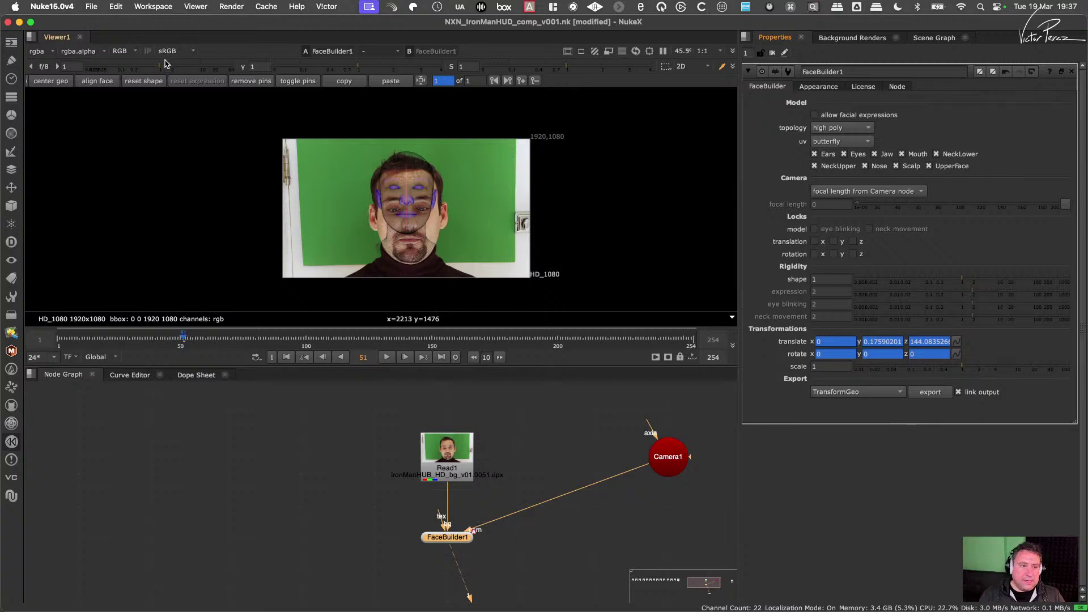
Step: Try to align the FaceBuilder head automatically with the man's face at frame 51
left_click(102, 81)
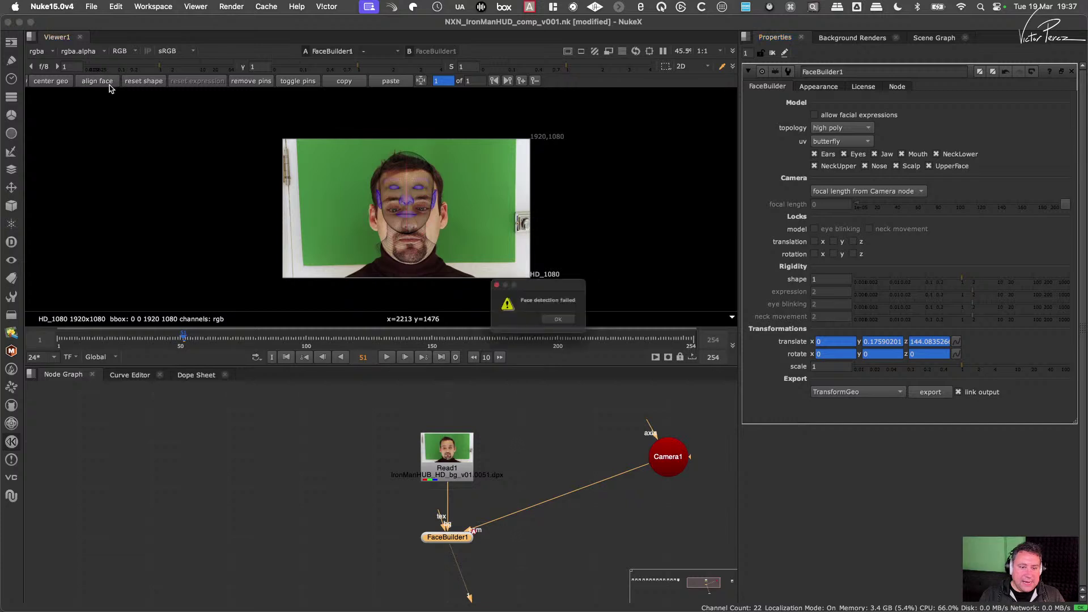
left_click(565, 325)
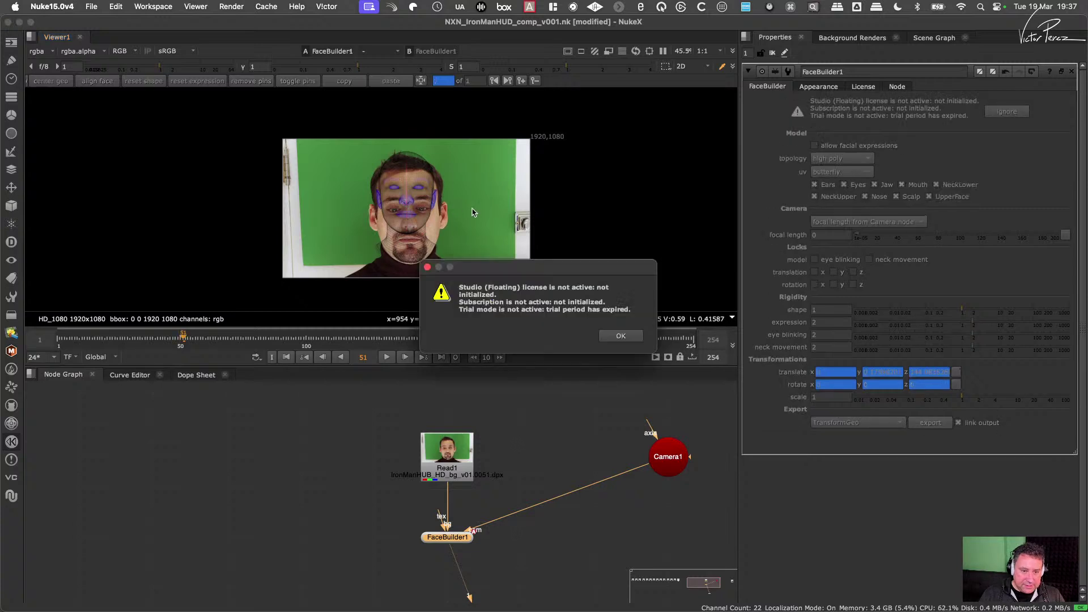
left_click(620, 337)
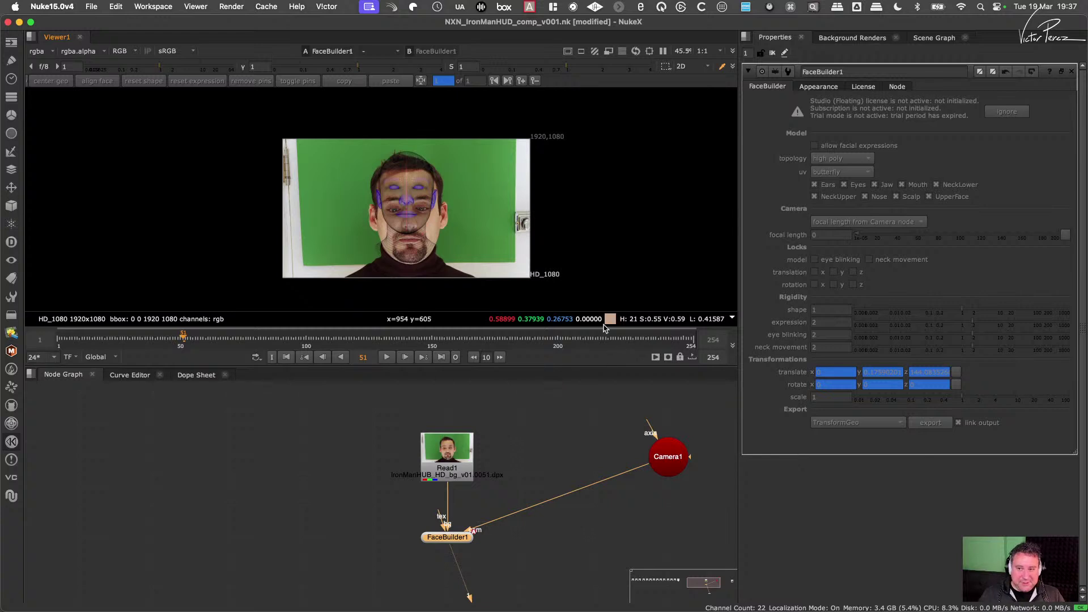
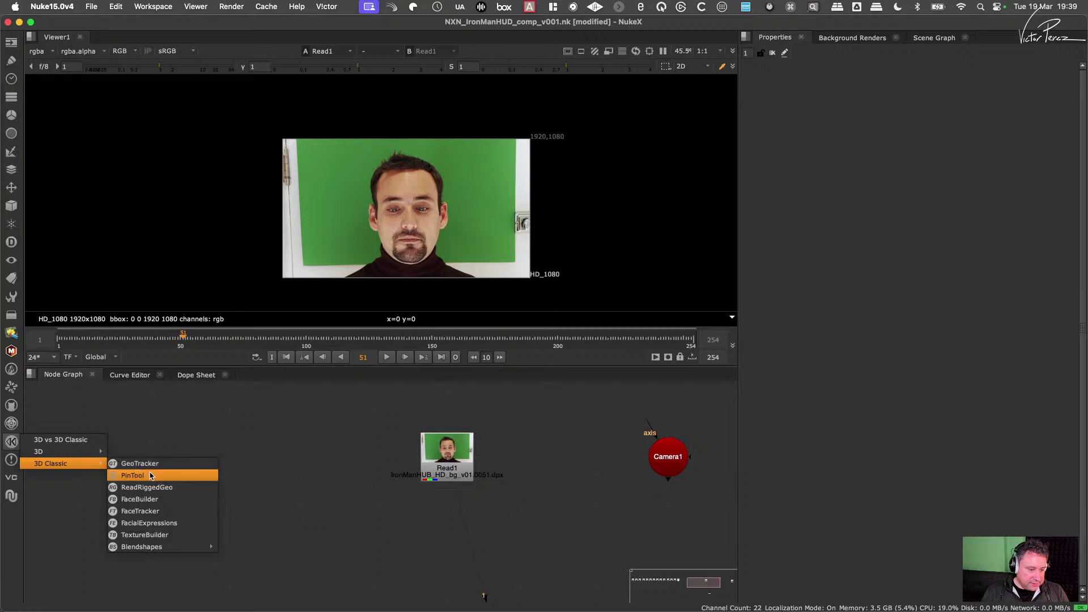
Step: Add a 3D Classic FaceBuilder node beneath the green-screen plate, connected to the plate and the camera
left_click(170, 502)
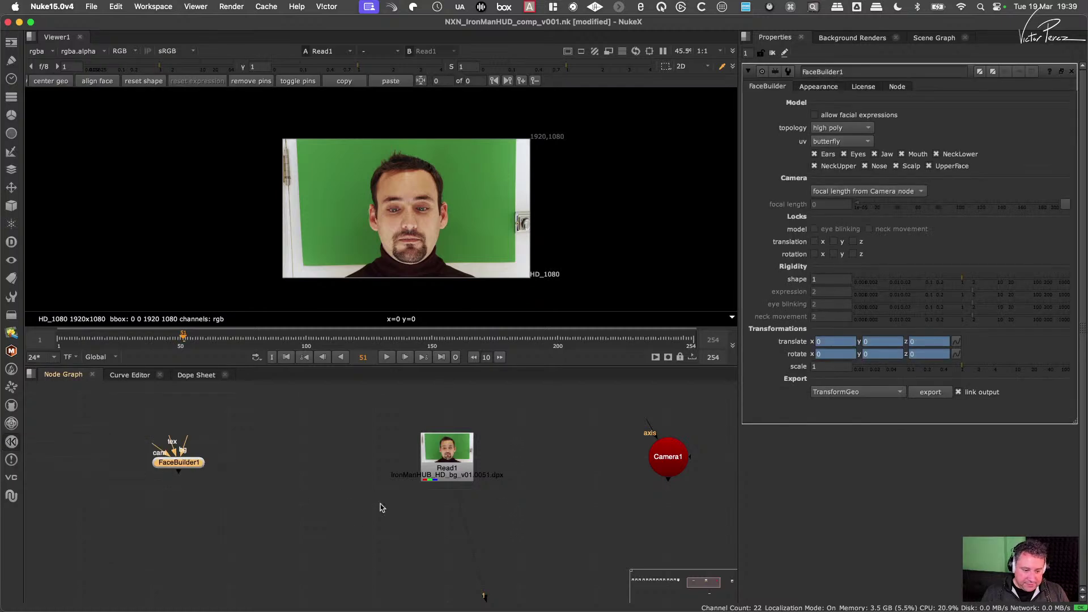
left_click_drag(195, 465, 662, 457)
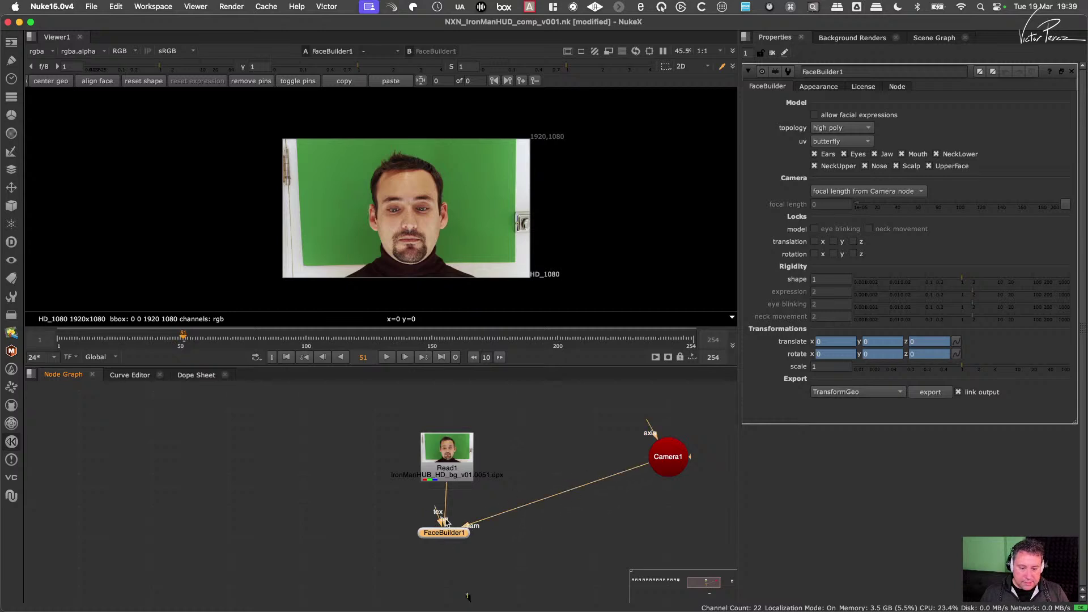
mouse_move(450, 535)
left_mouse_down()
mouse_move(449, 521)
mouse_move(449, 531)
left_mouse_up()
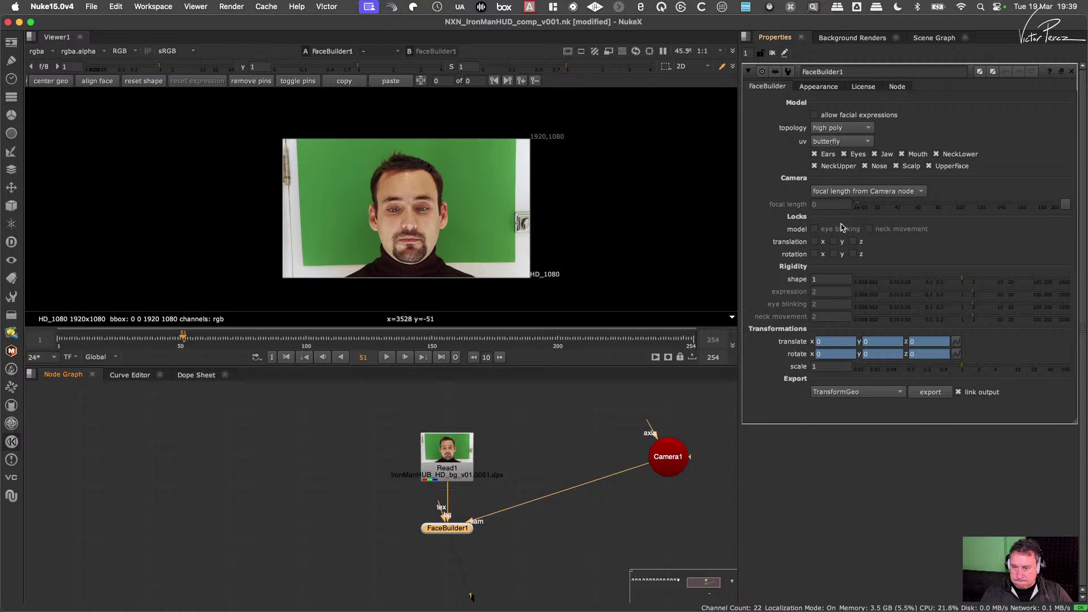
Step: Center the head geometry, align it automatically with the face at frame 51, and inspect the mesh fit around the eyes
left_click(56, 82)
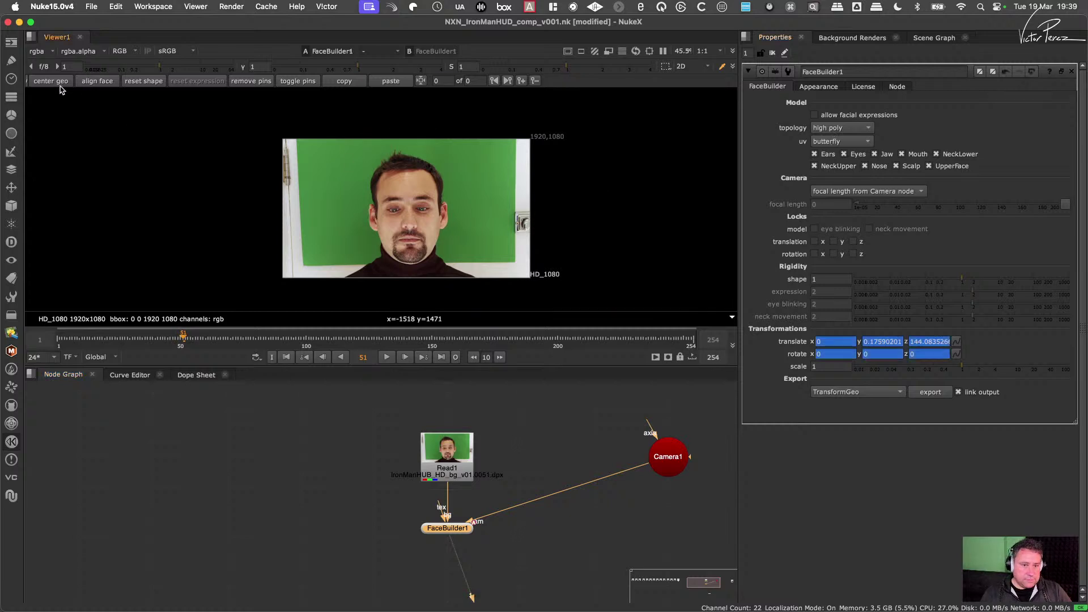
left_click(96, 83)
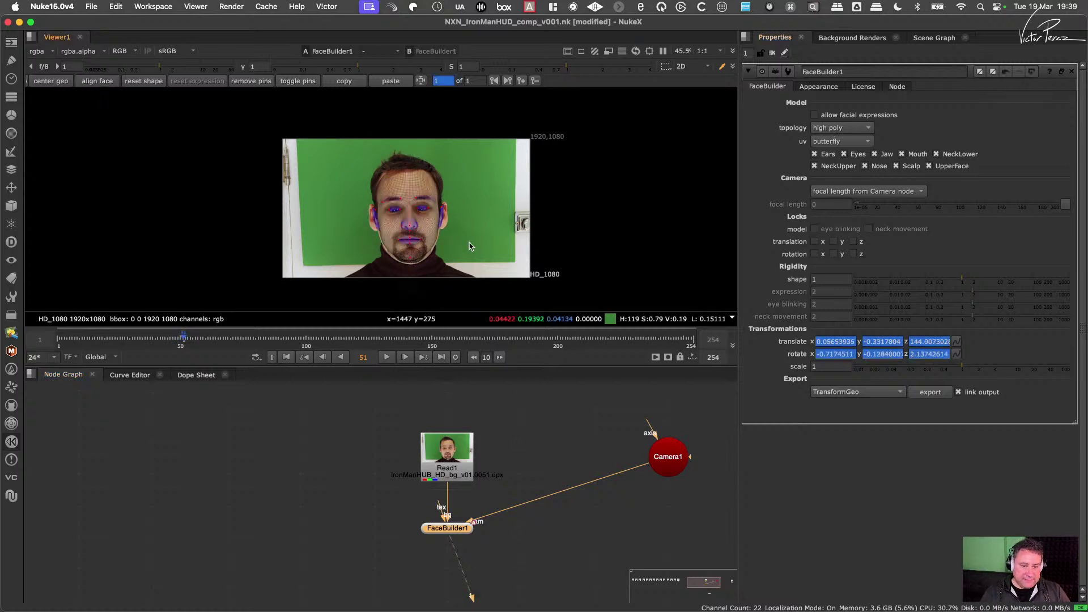
scroll(465, 245, "up", 5)
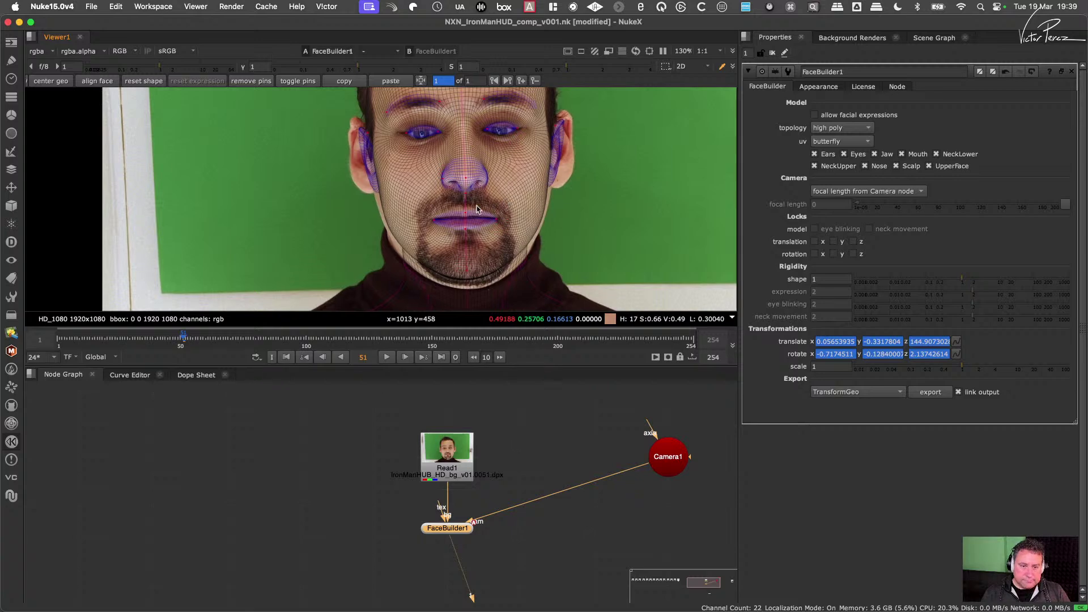
middle_click_drag(485, 181, 484, 254)
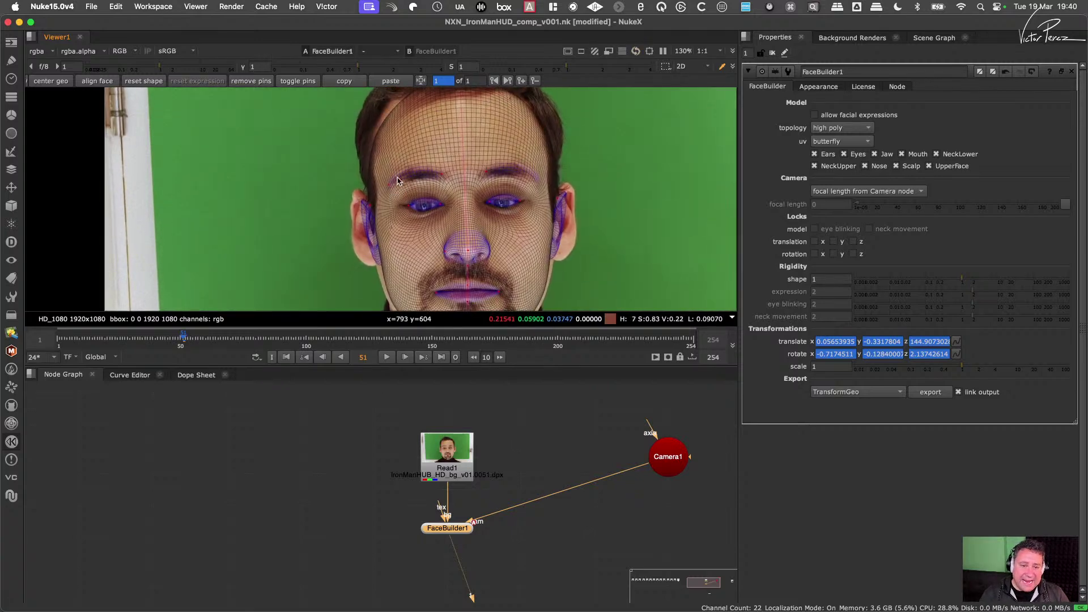
middle_click_drag(397, 178, 416, 177)
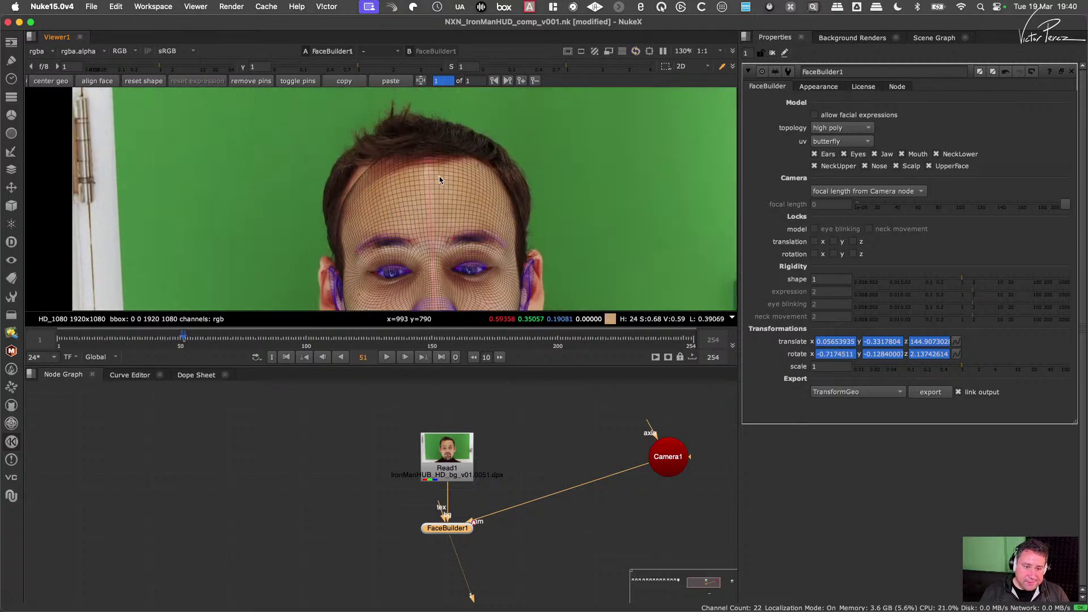
scroll(410, 258, "up", 6)
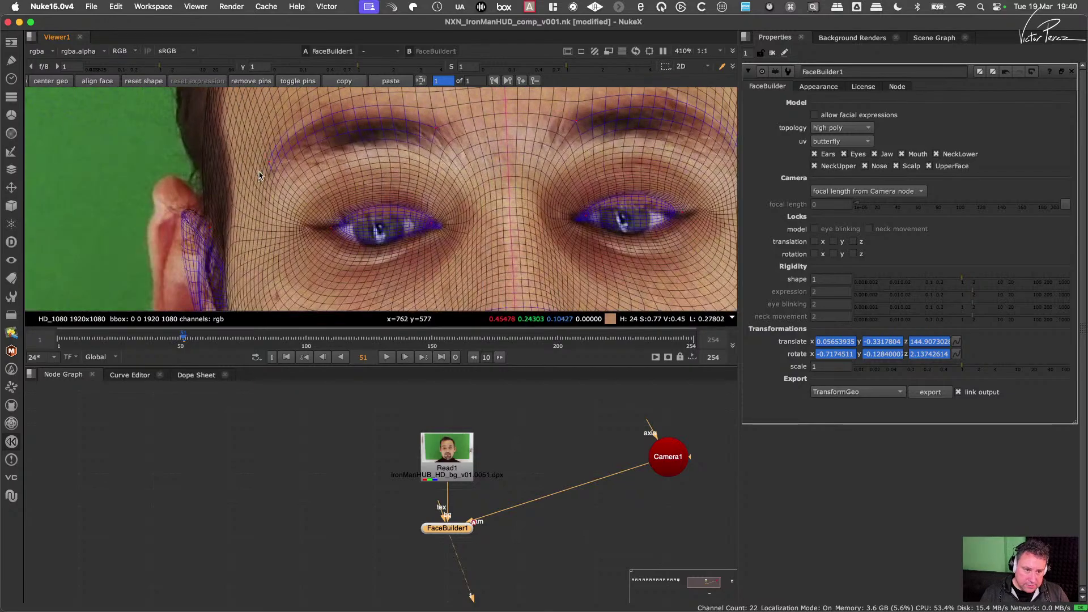
scroll(506, 234, "up", 5)
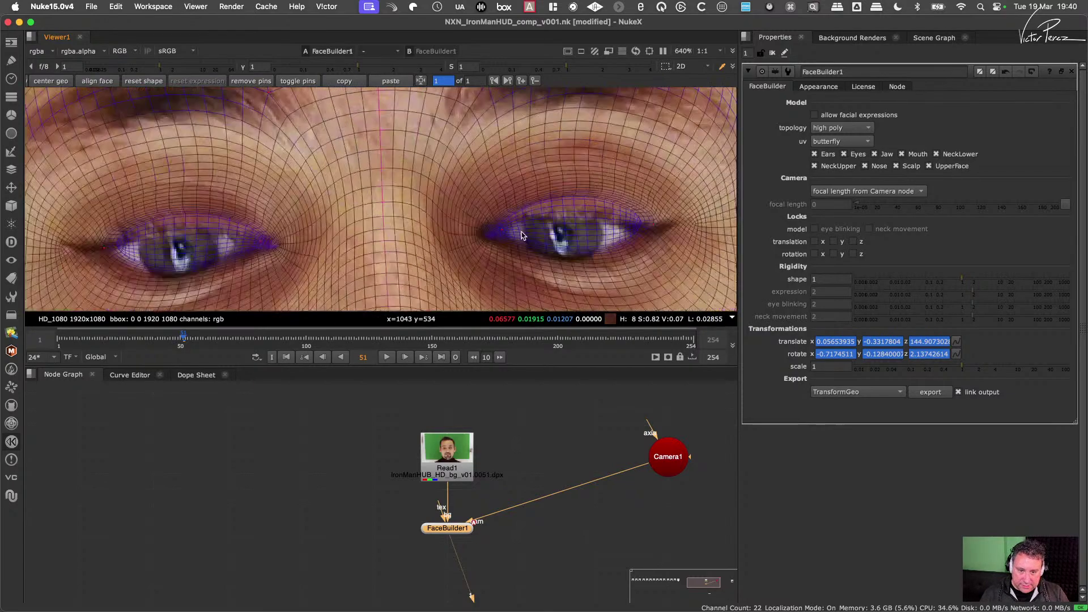
Step: Examine the FaceBuilder mesh fit around both eyes, the man's right ear and the mouth
middle_click_drag(668, 230, 525, 220)
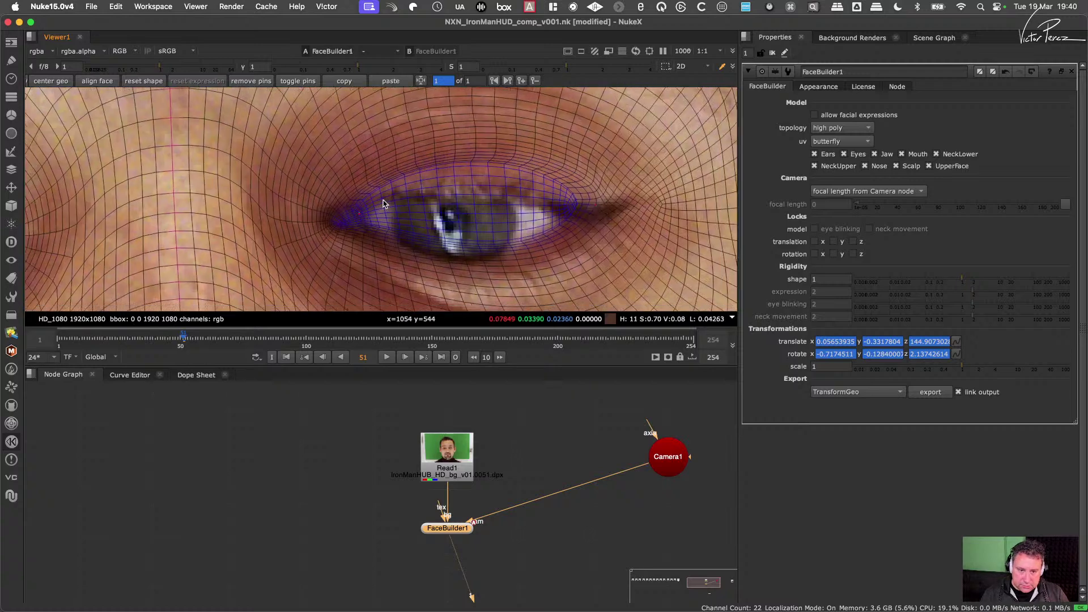
scroll(475, 194, "down", 4)
scroll(407, 202, "up", 4)
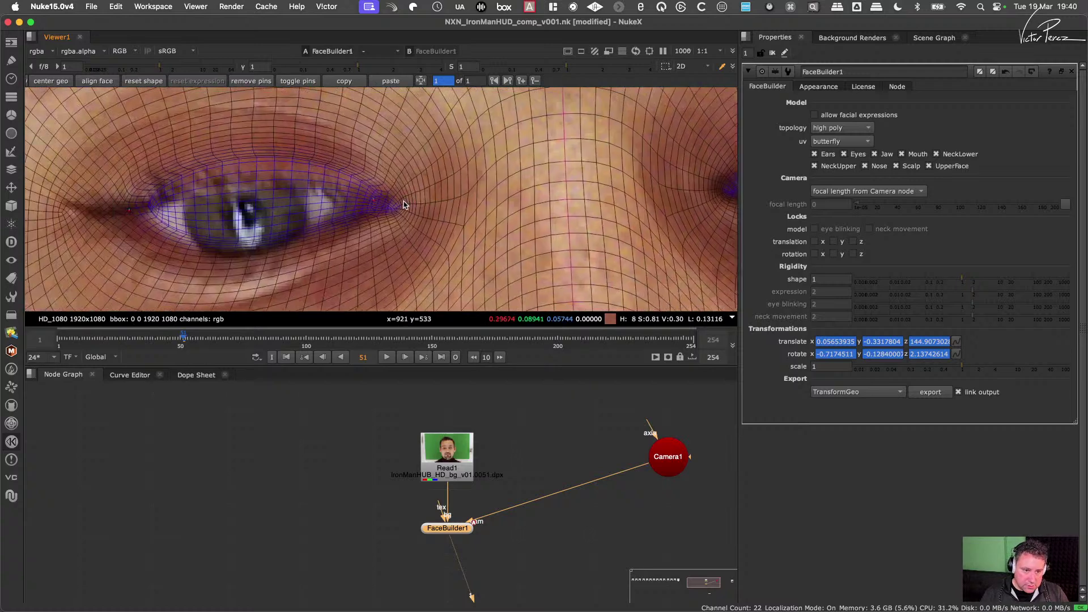
scroll(185, 201, "down", 5)
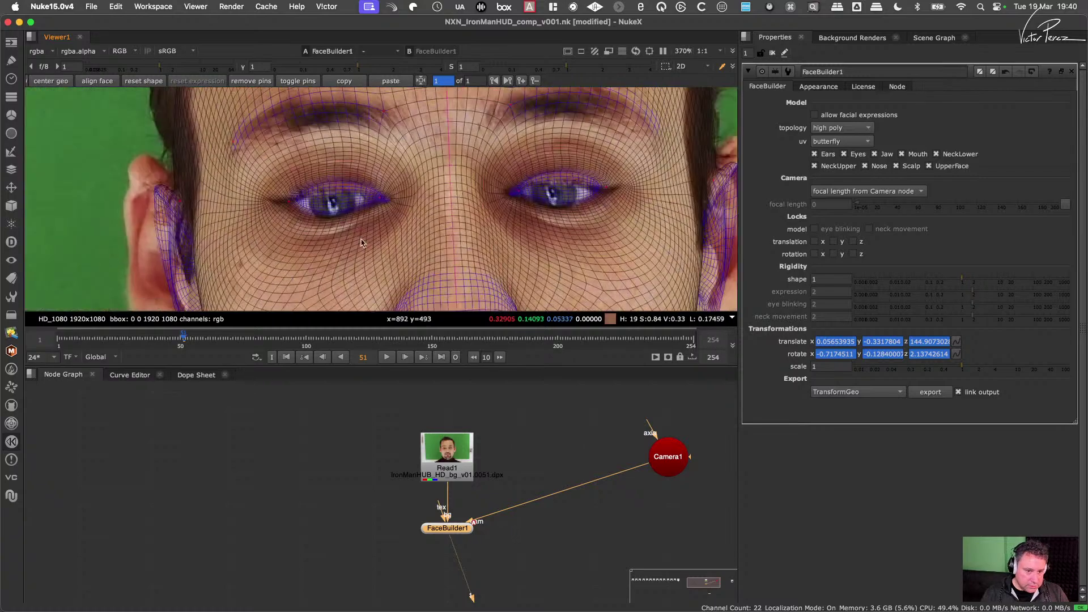
middle_click_drag(240, 195, 247, 263)
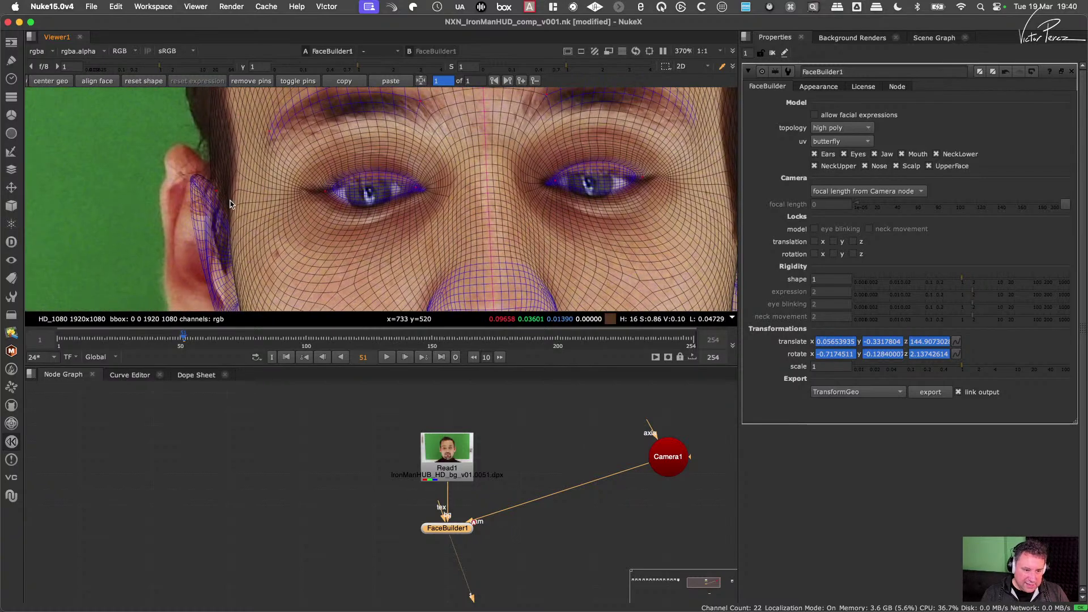
scroll(428, 235, "down", 3)
middle_click_drag(433, 239, 397, 206)
scroll(397, 207, "up", 6)
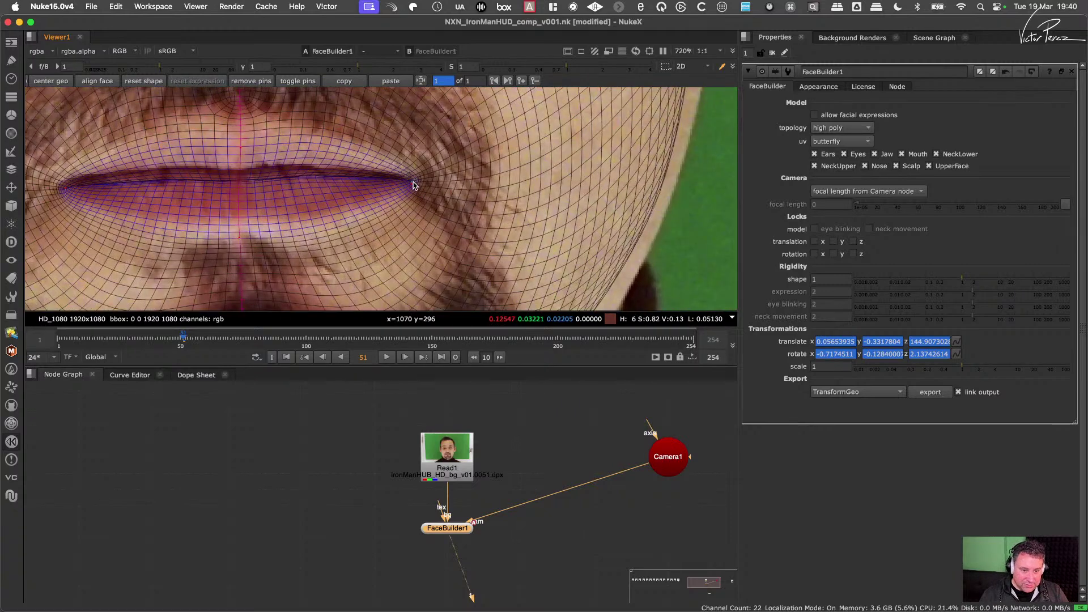
Step: Pin the mesh's mouth corners and the middle of the lip line to match the man's closed lips at frame 51
scroll(423, 178, "down", 3)
scroll(160, 183, "up", 4)
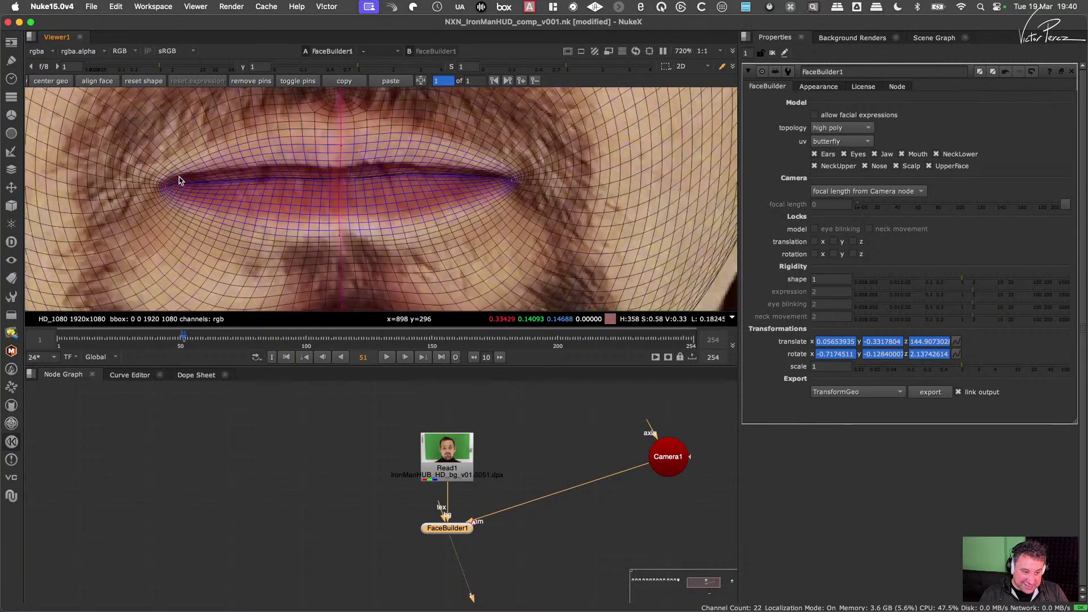
middle_click_drag(160, 183, 234, 193)
left_click_drag(216, 205, 215, 194)
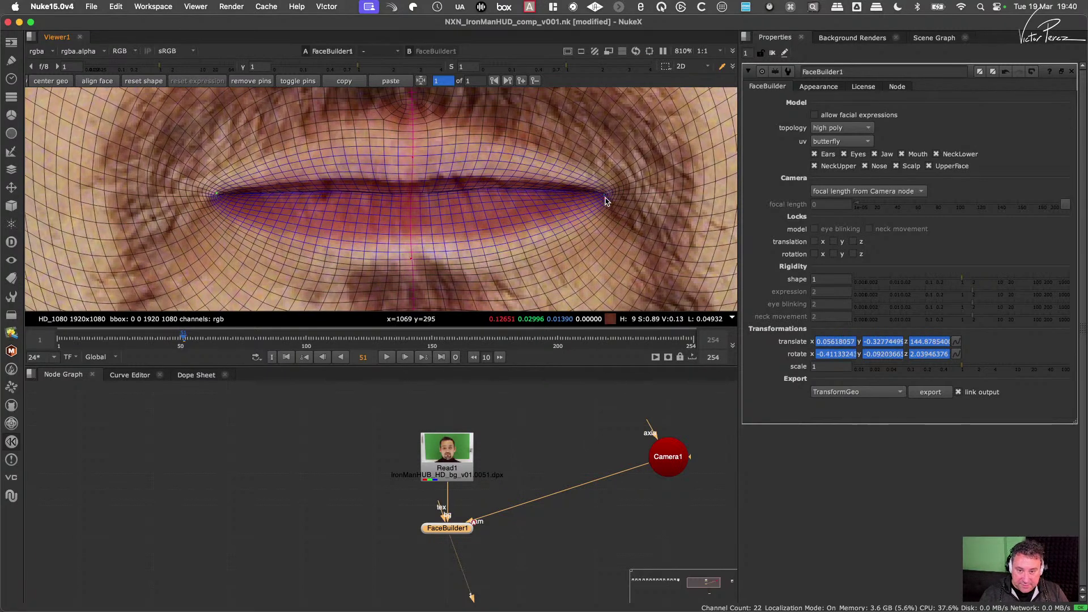
left_click_drag(604, 196, 603, 195)
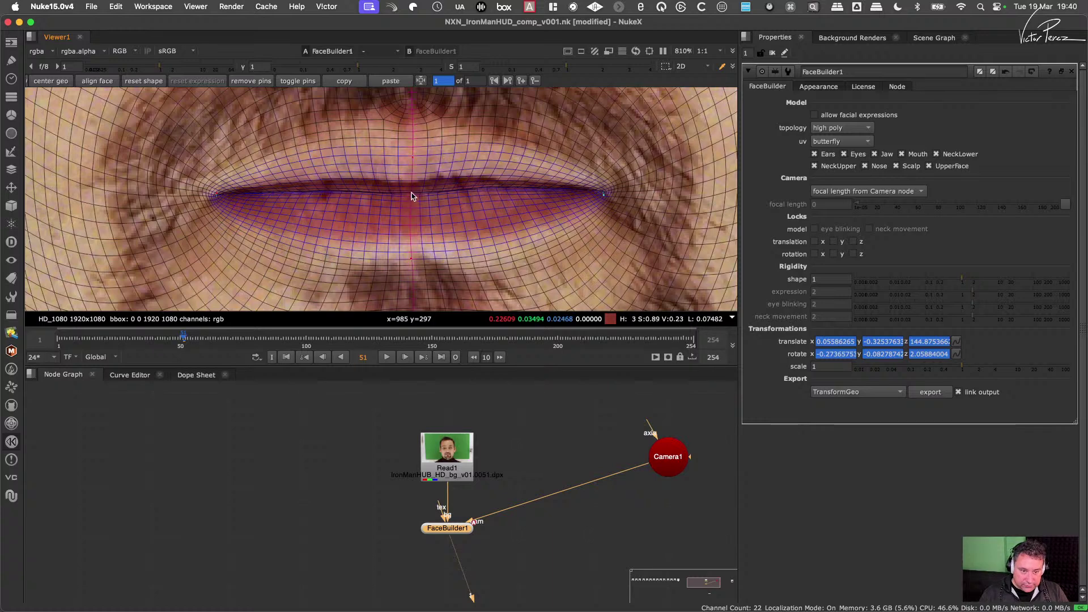
mouse_move(408, 195)
left_mouse_down()
mouse_move(415, 172)
mouse_move(418, 180)
left_mouse_up()
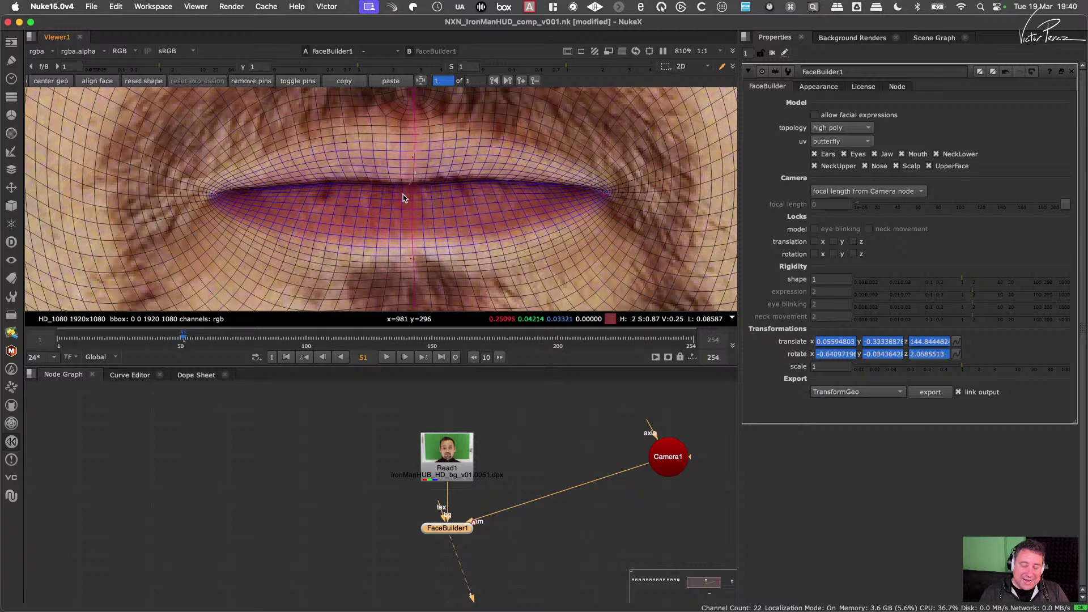
Step: Pin the top of the head mesh into the hair and widen it at the man's right temple to follow the head outline
scroll(405, 204, "down", 5)
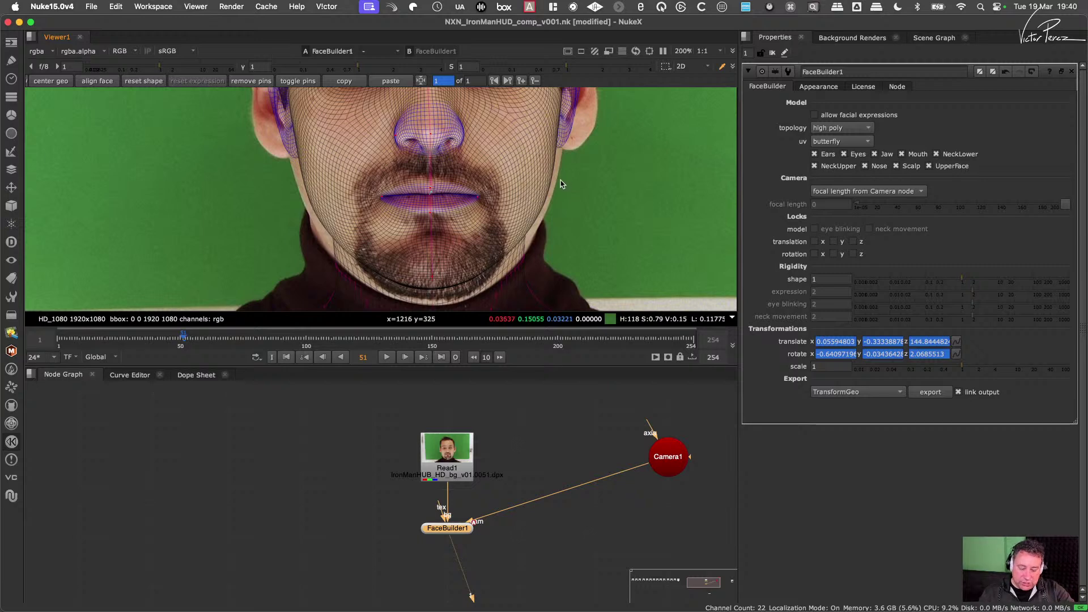
scroll(553, 180, "up", 5)
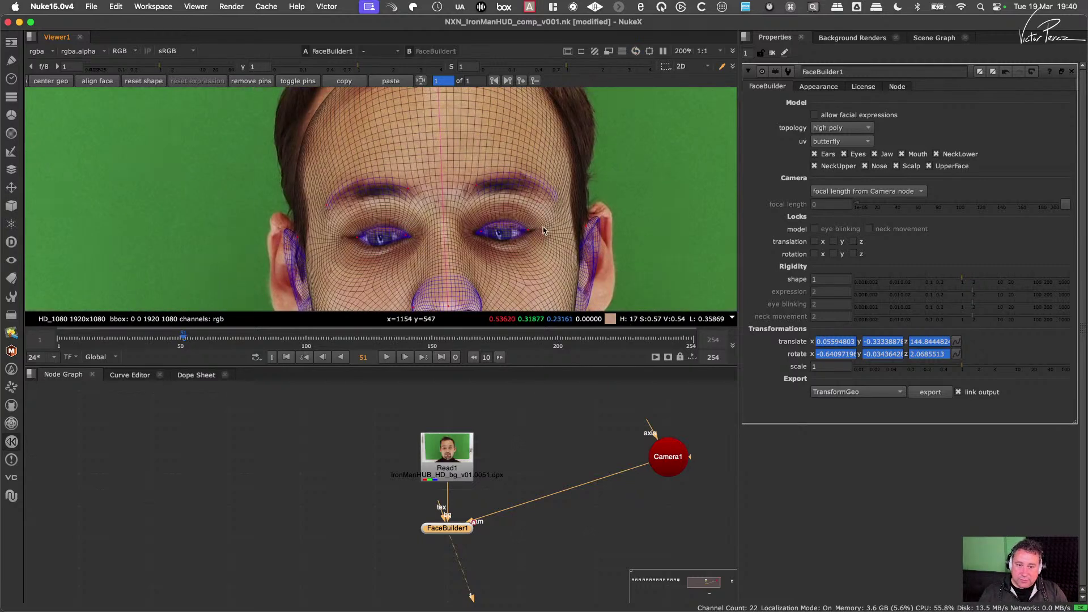
scroll(524, 159, "up", 3)
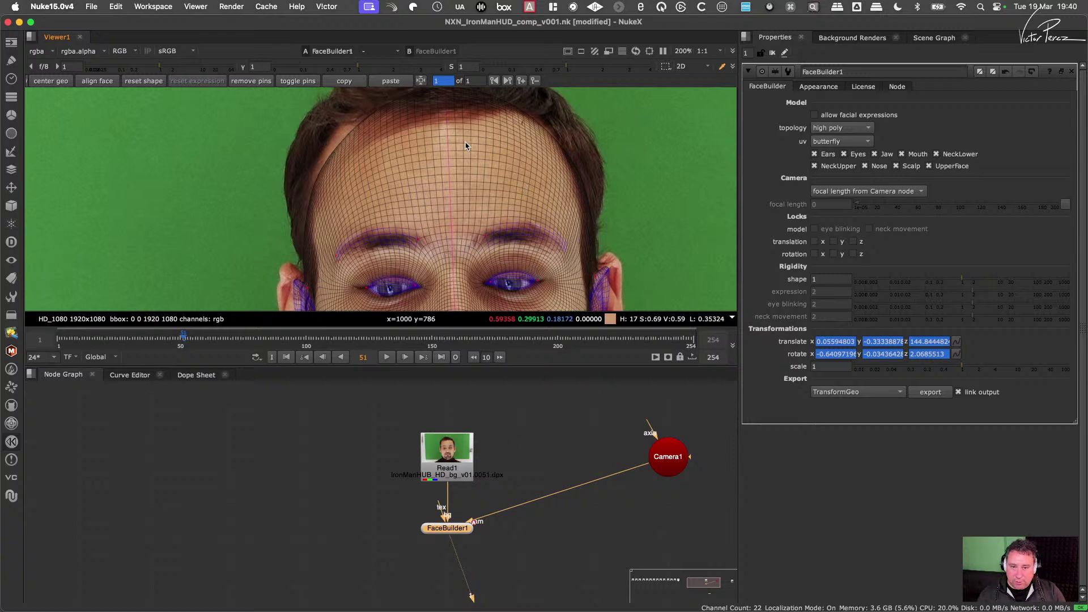
scroll(453, 156, "up", 2)
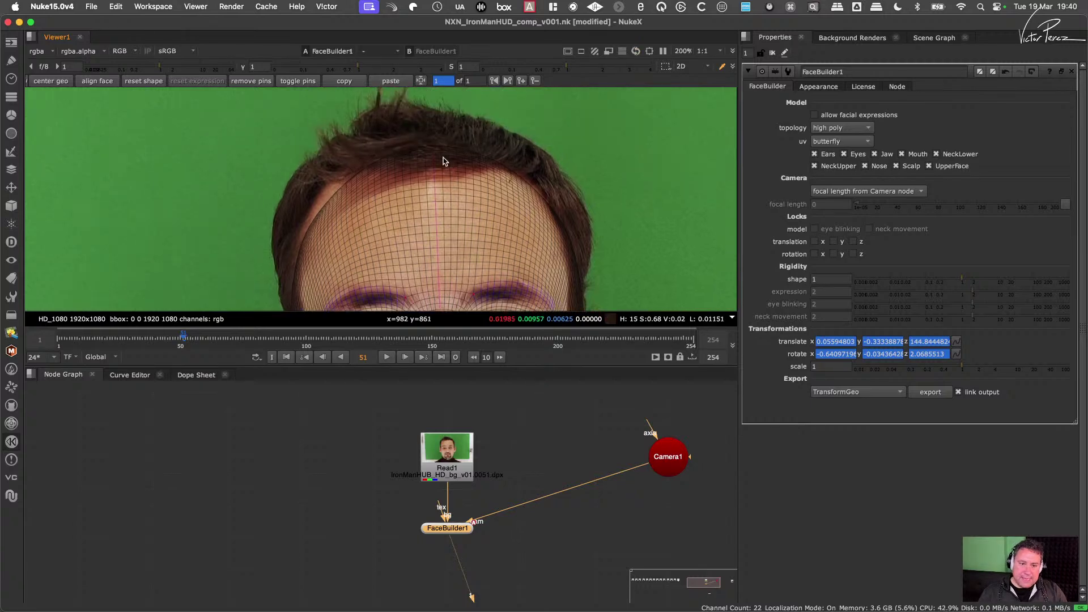
left_click(418, 126)
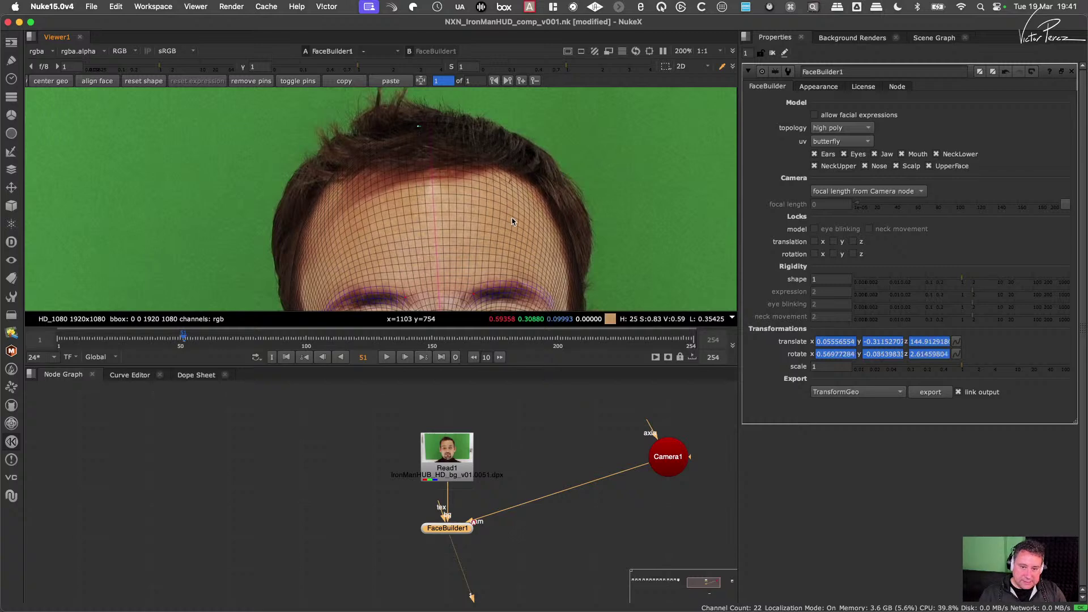
scroll(533, 207, "down", 5)
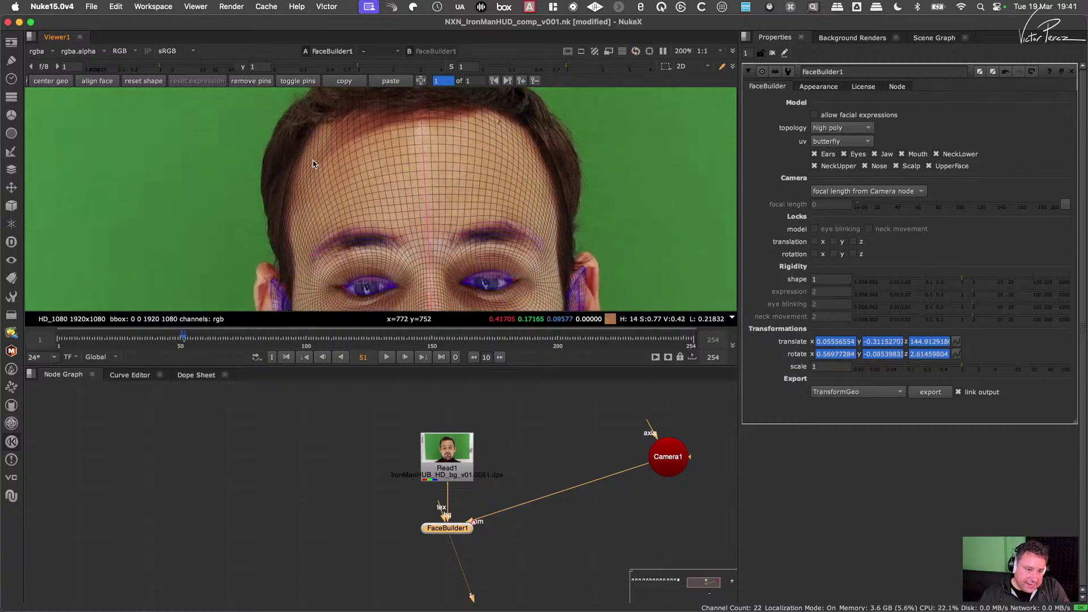
left_click_drag(296, 153, 292, 153)
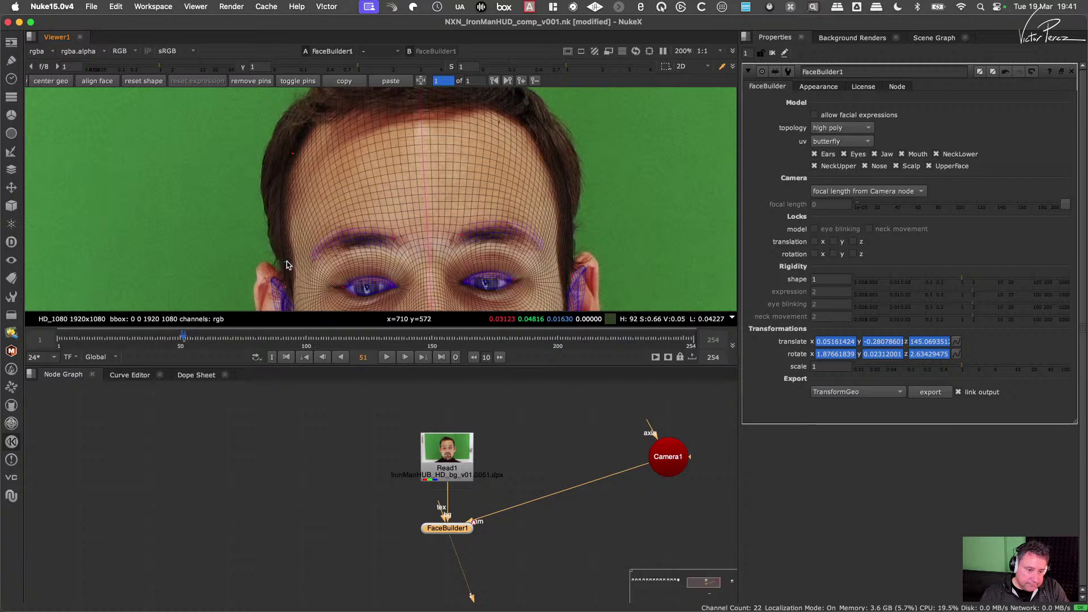
left_click_drag(287, 217, 279, 215)
Step: Pin the mesh along the man's right cheek, earlobe and jaw so it follows the face contour
middle_click_drag(280, 218, 268, 125)
middle_click_drag(300, 268, 290, 186)
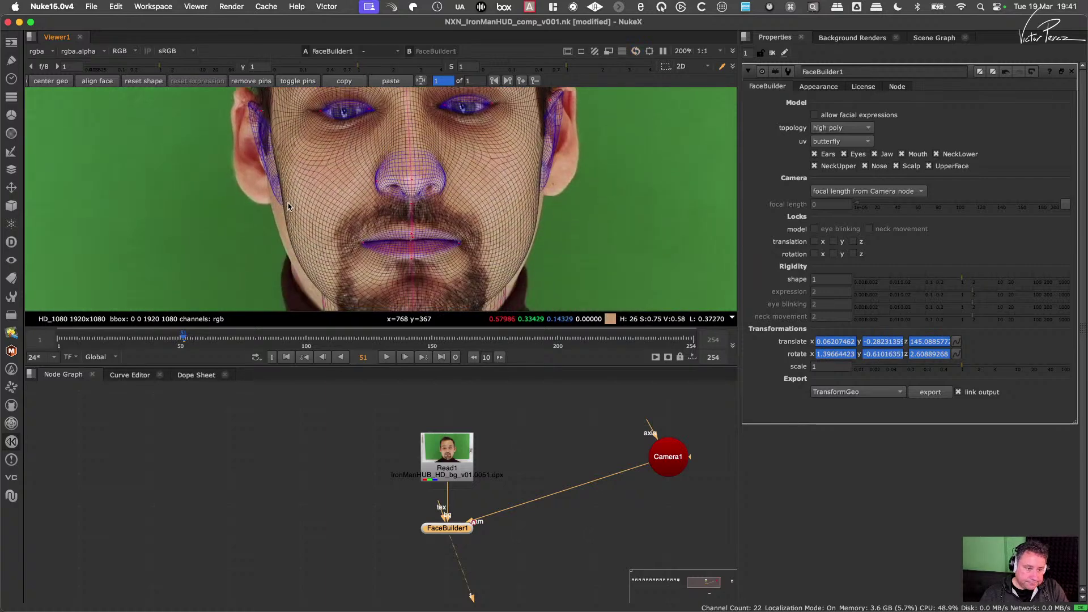
left_click_drag(281, 197, 282, 197)
left_click(289, 207)
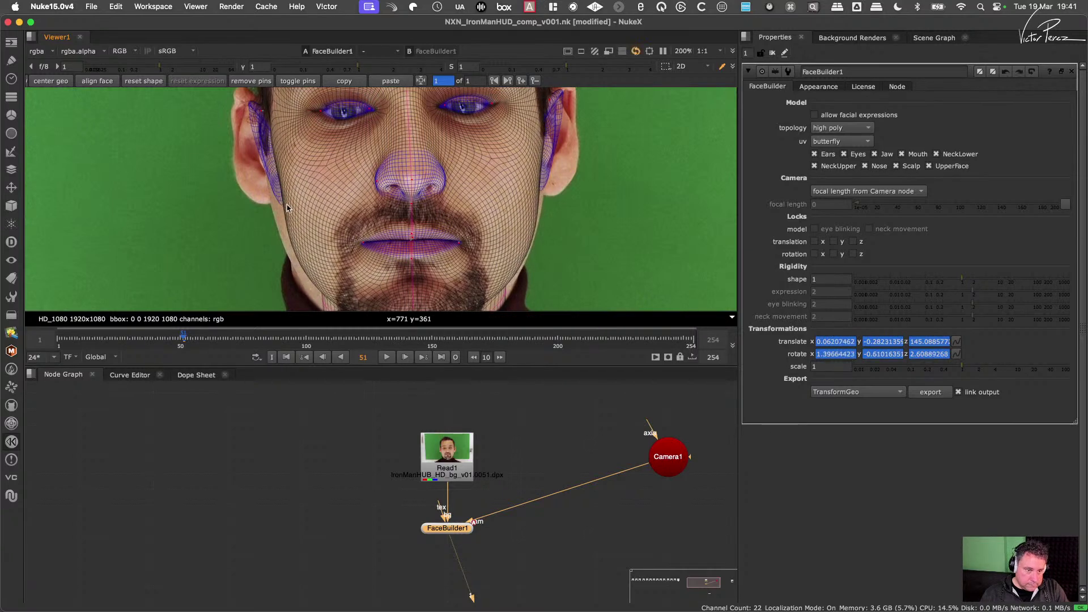
left_click_drag(278, 186, 260, 182)
middle_click_drag(297, 271, 311, 224)
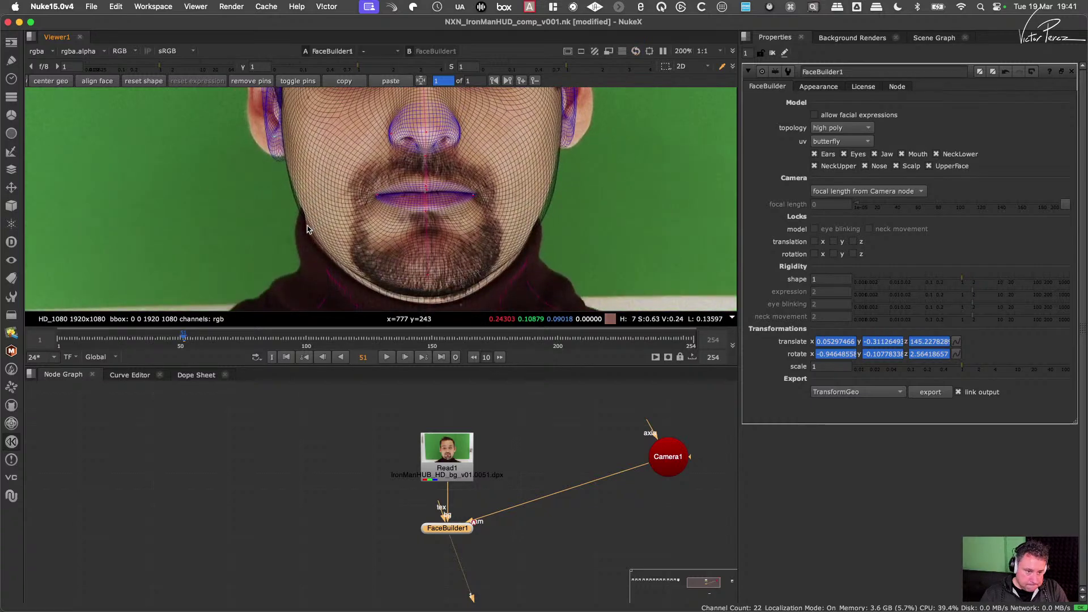
left_click_drag(307, 225, 312, 224)
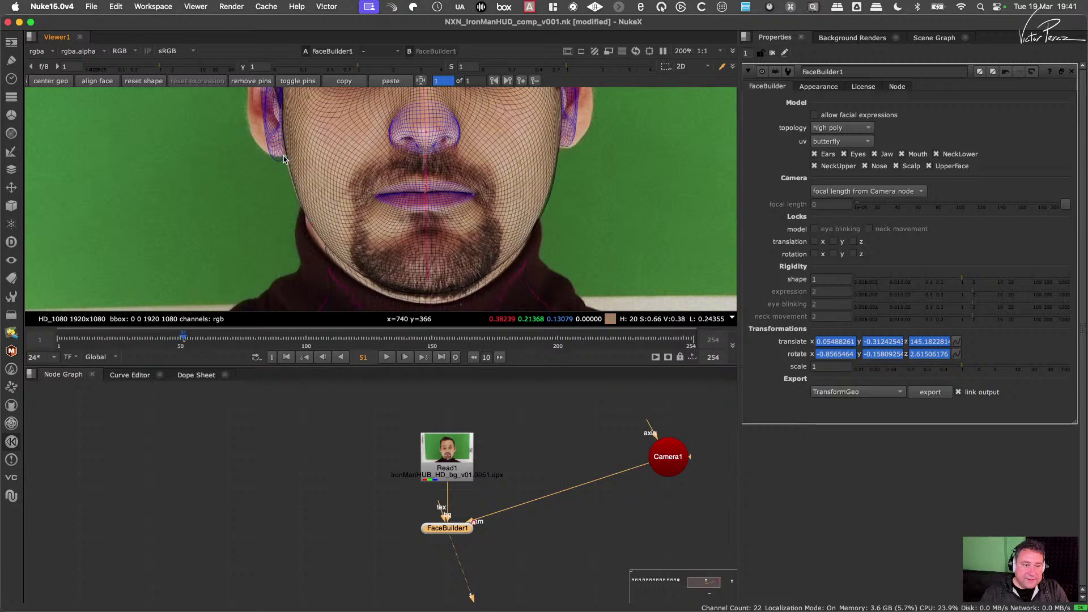
left_click(285, 160)
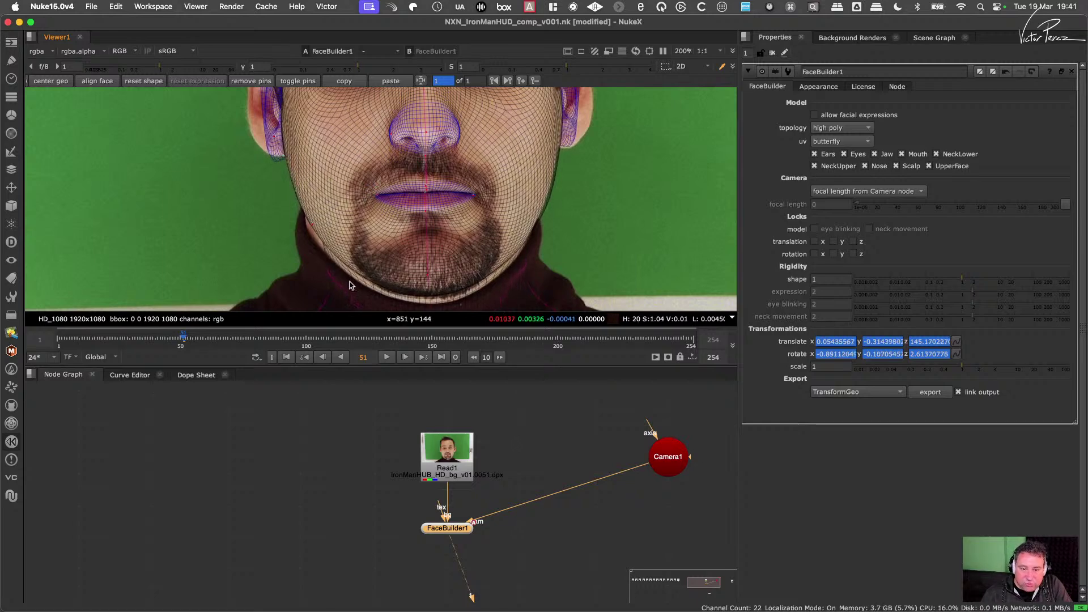
Step: Pin the mesh edge to the man's left jaw contour below the ear and check the fit around the forehead and nose
middle_click_drag(568, 164, 479, 231)
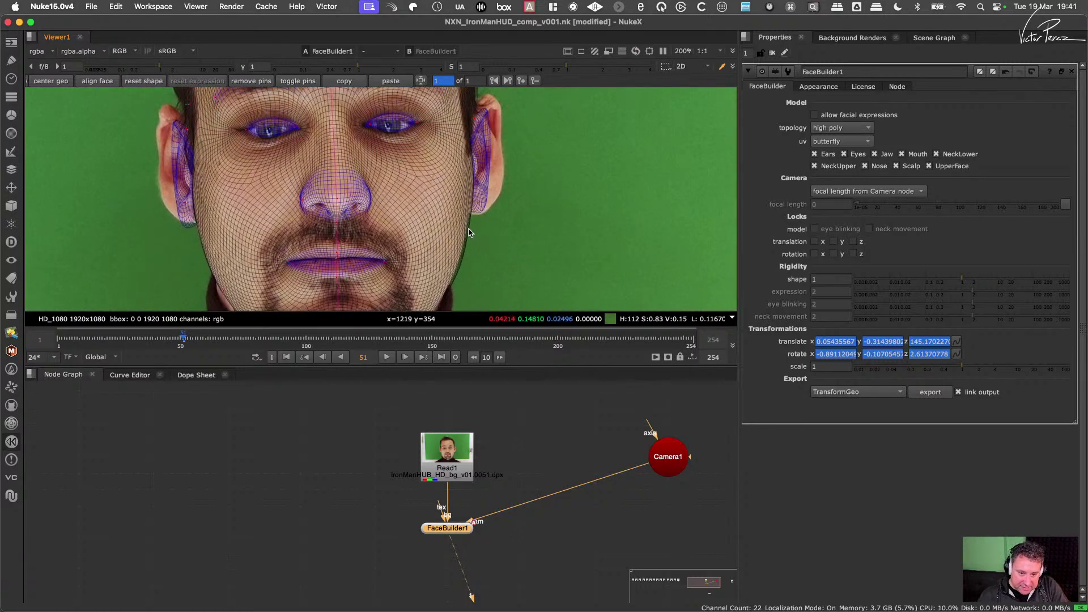
left_click_drag(468, 230, 466, 230)
middle_click_drag(503, 162, 474, 265)
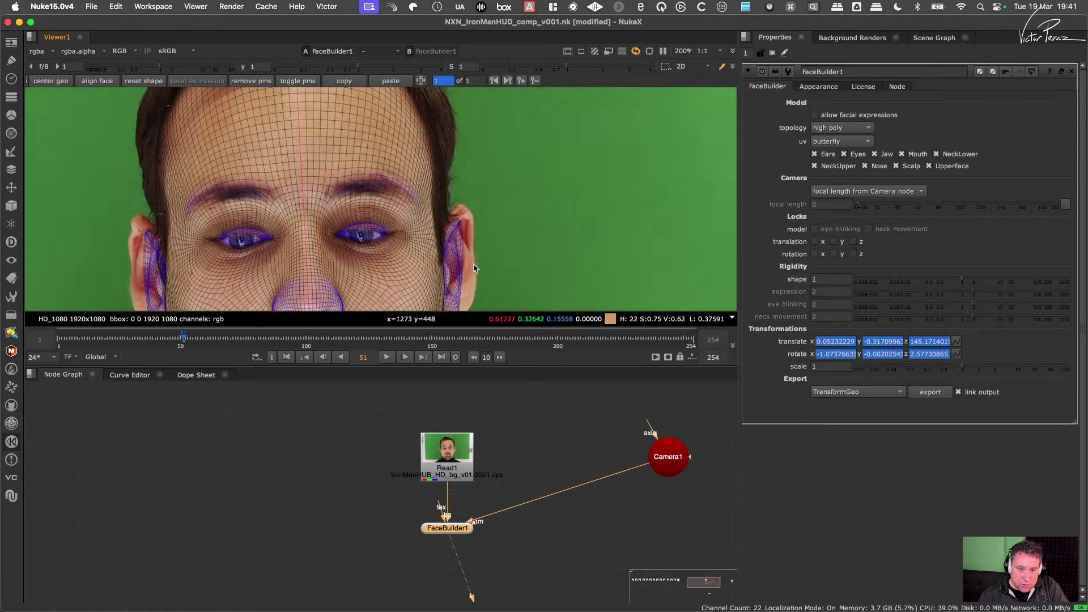
middle_click_drag(460, 167, 444, 216)
middle_click_drag(312, 195, 369, 113)
middle_click_drag(365, 219, 375, 103)
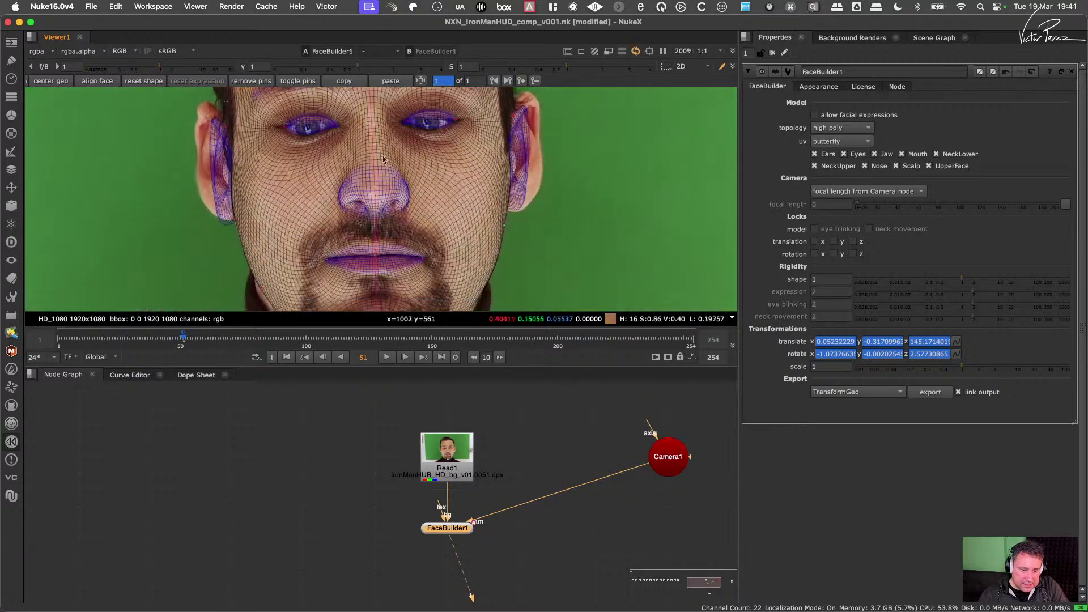
scroll(383, 202, "up", 6)
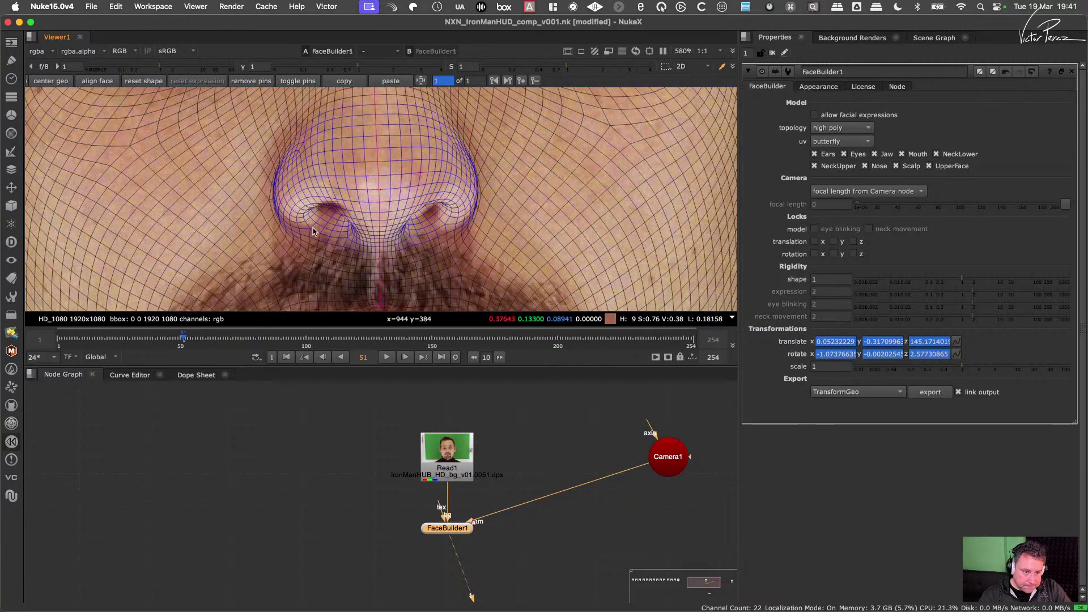
scroll(445, 168, "down", 5)
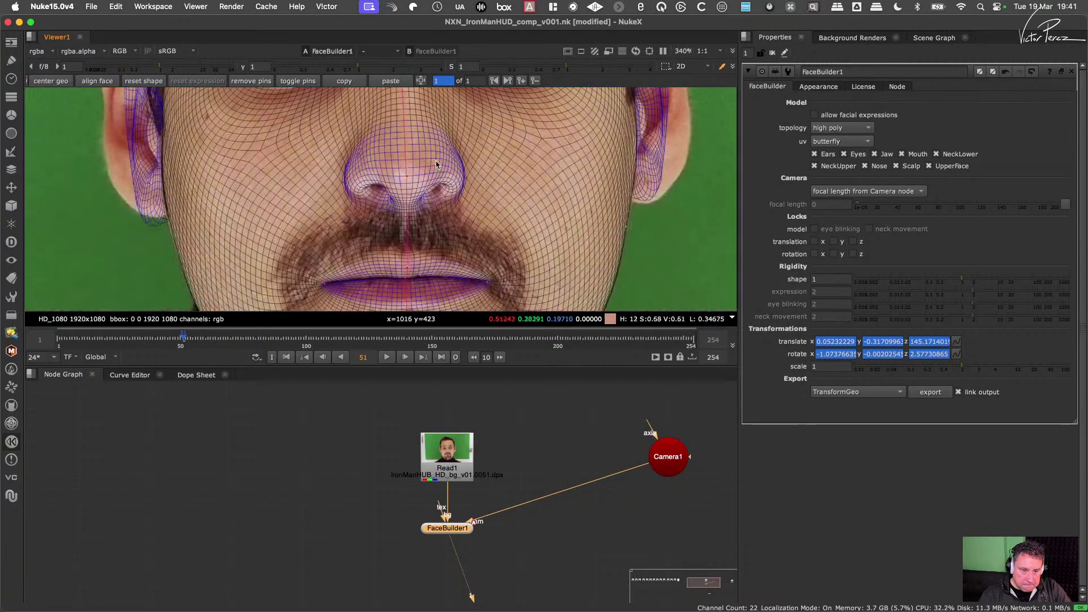
Step: Pull the mesh of the man's right ear outward and pin its top and outer edge to the ear's outline
middle_click_drag(545, 159, 491, 226)
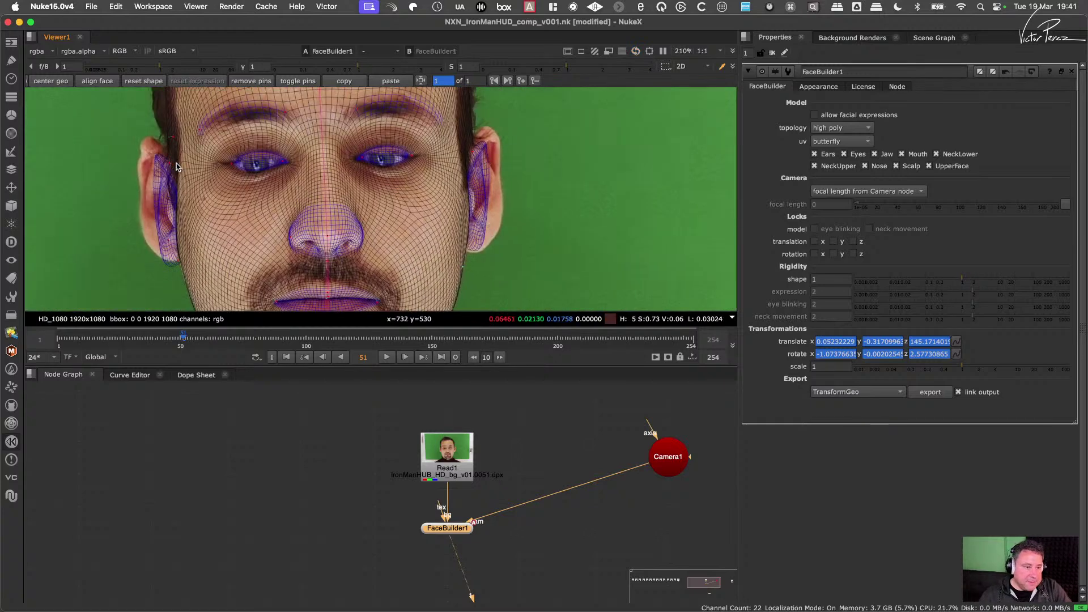
left_click_drag(168, 163, 138, 170)
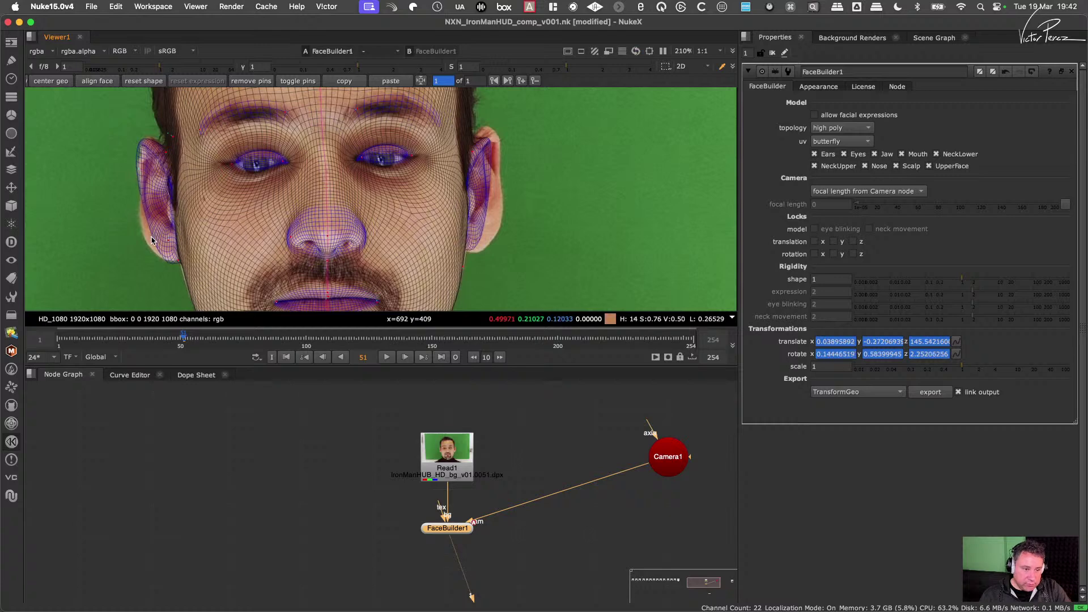
left_click_drag(152, 240, 141, 236)
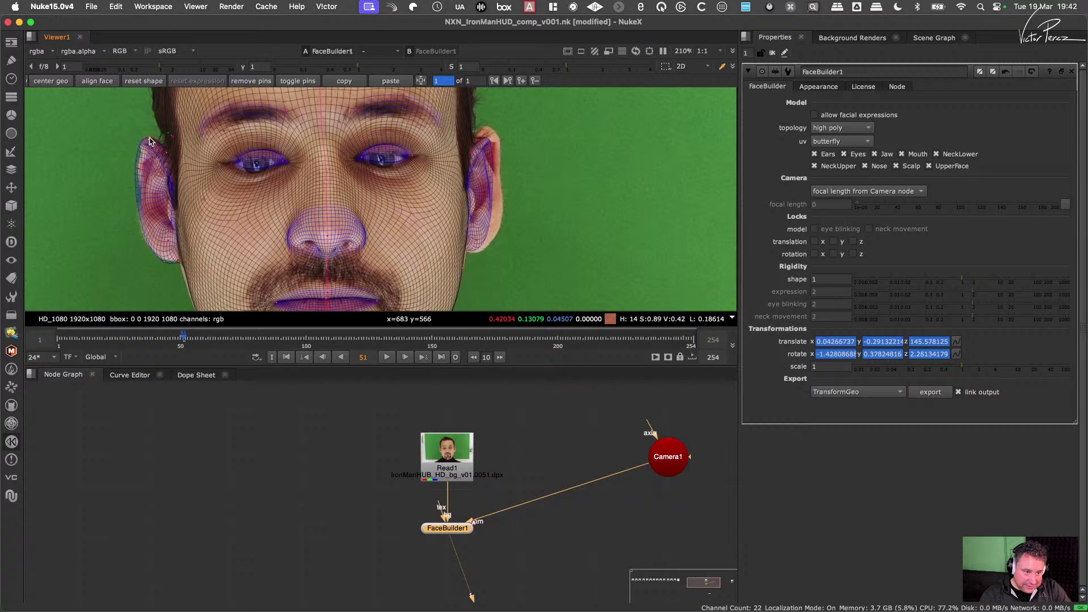
left_click_drag(150, 141, 149, 139)
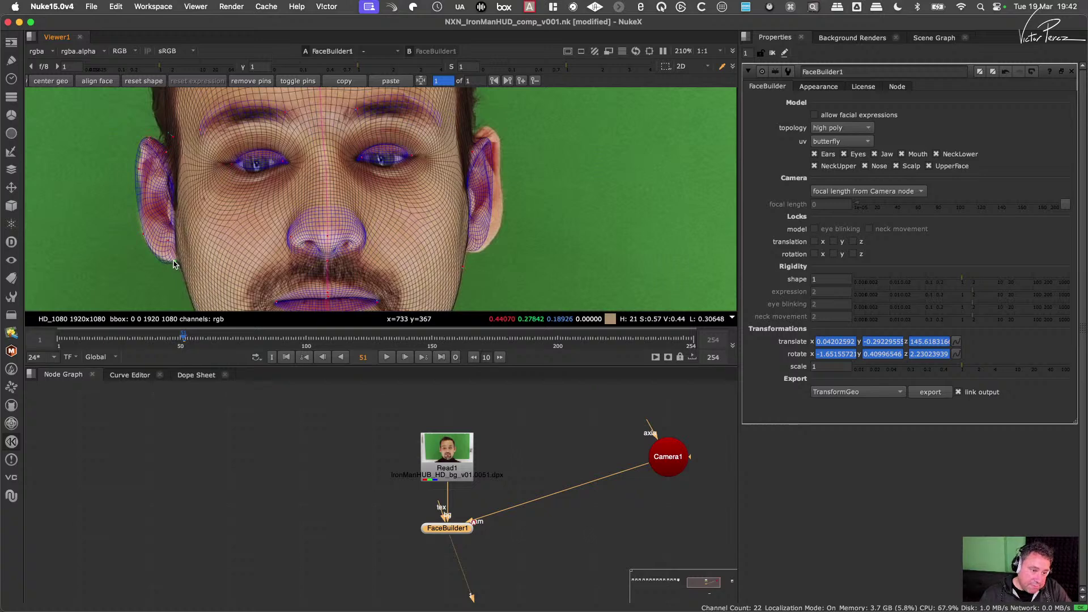
Step: Pin the top and outer edge of the man's left ear mesh to the ear's outline in the plate
mouse_move(499, 141)
left_mouse_down()
mouse_move(484, 146)
mouse_move(499, 135)
left_mouse_up()
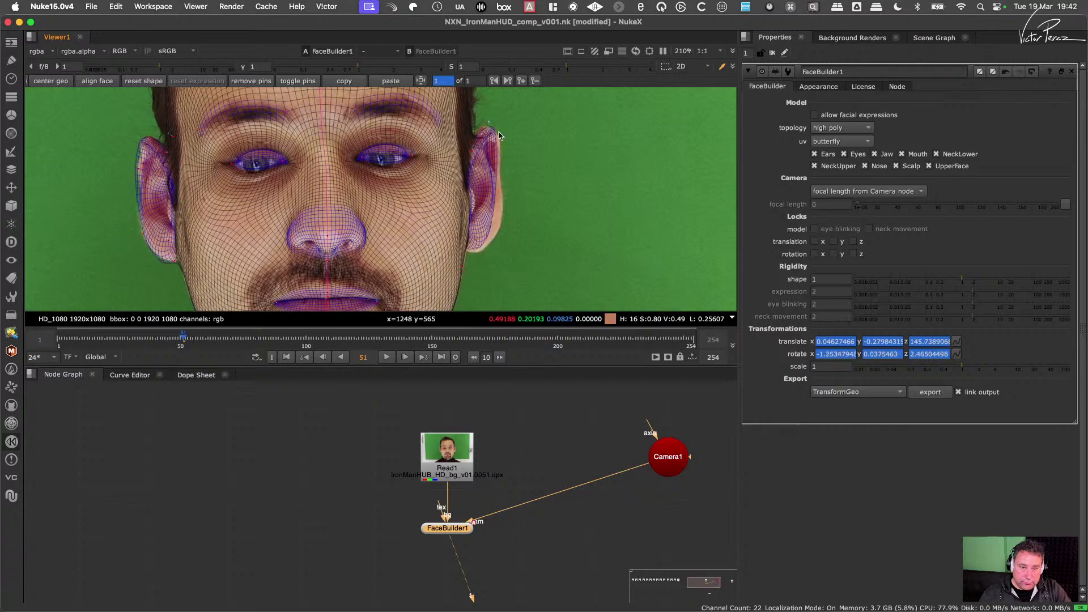
left_click(488, 237)
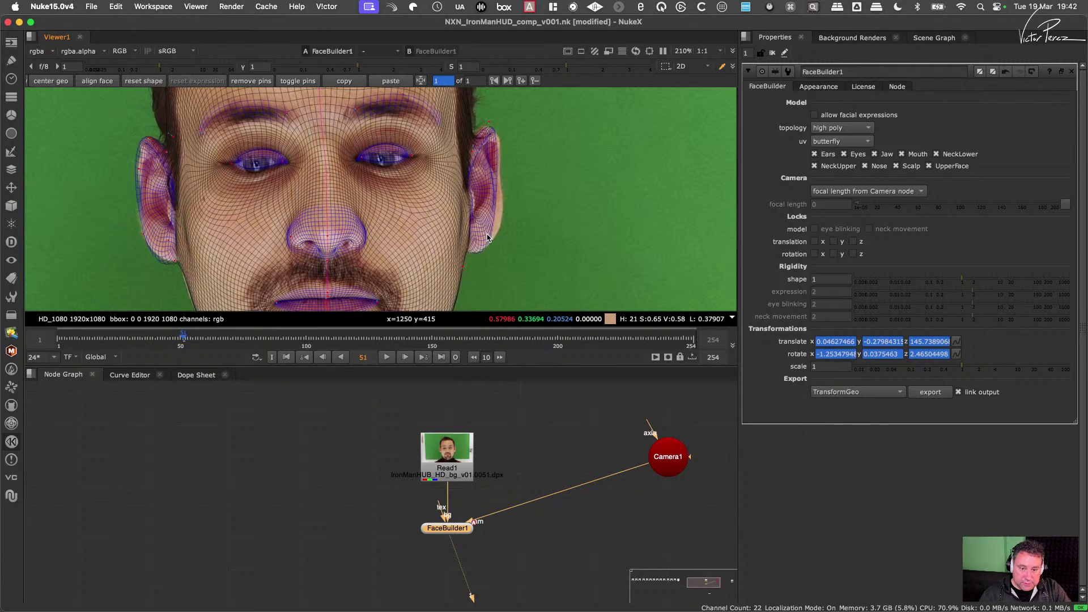
left_click_drag(488, 237, 504, 218)
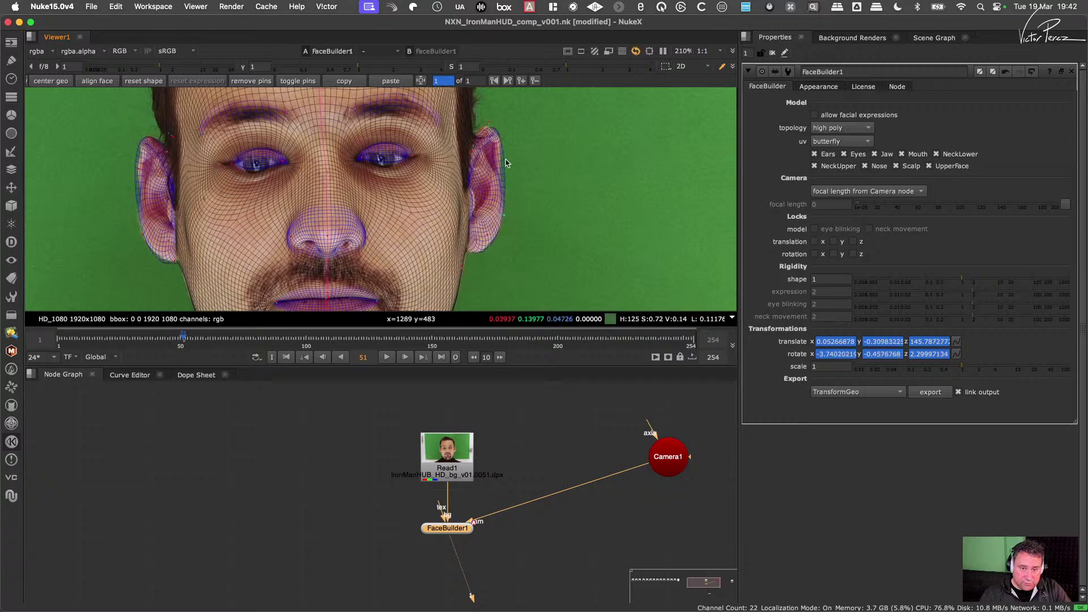
left_click(485, 122)
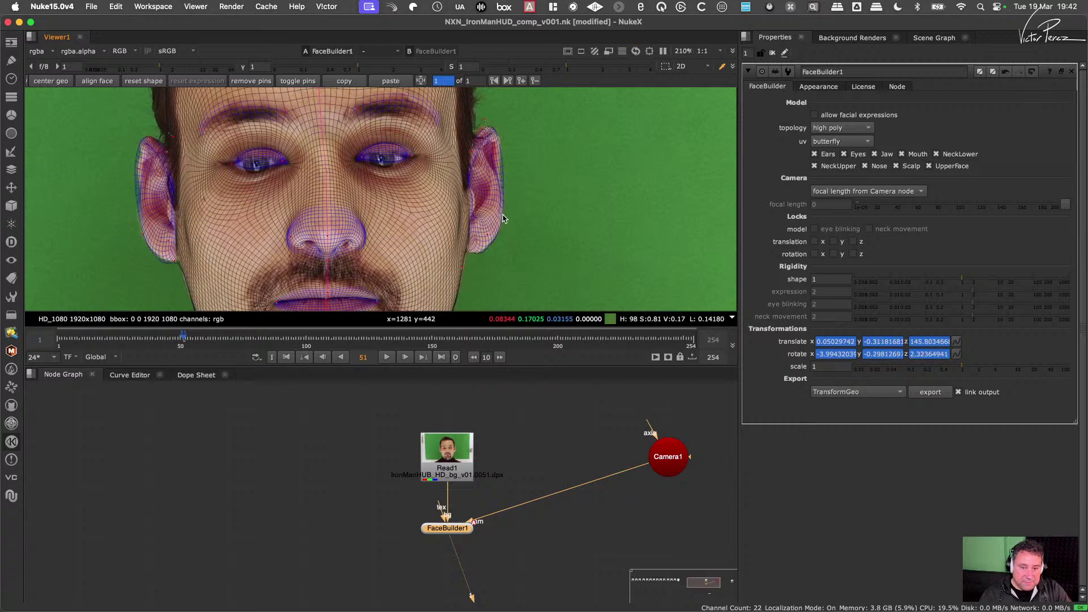
left_click_drag(507, 219, 506, 219)
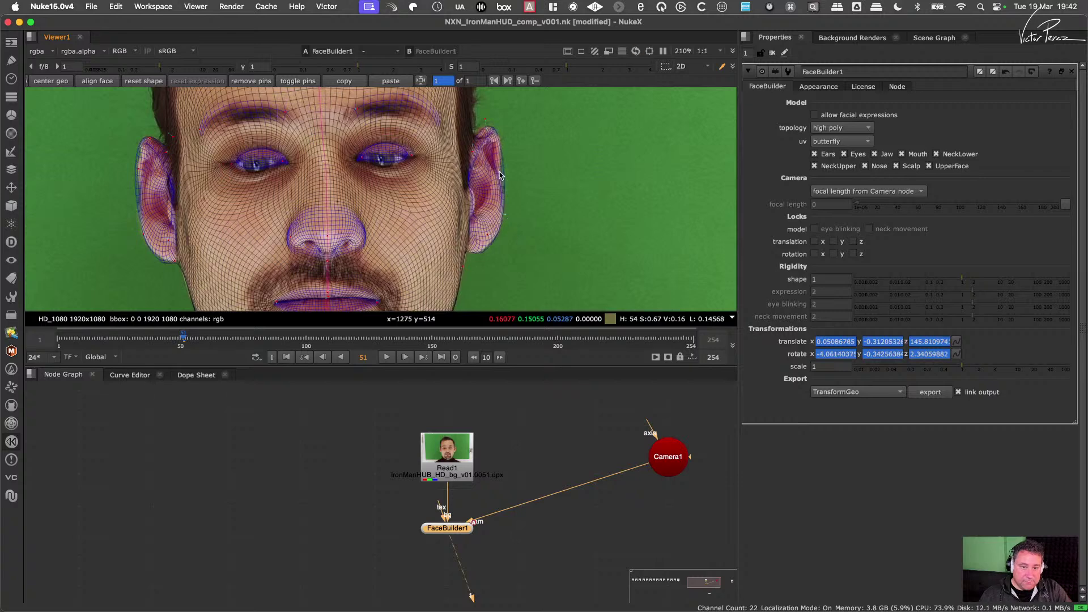
Step: Pin the lower jaw mesh on both sides of the chin where it meets the man's turtleneck collar
middle_click_drag(231, 181, 277, 144)
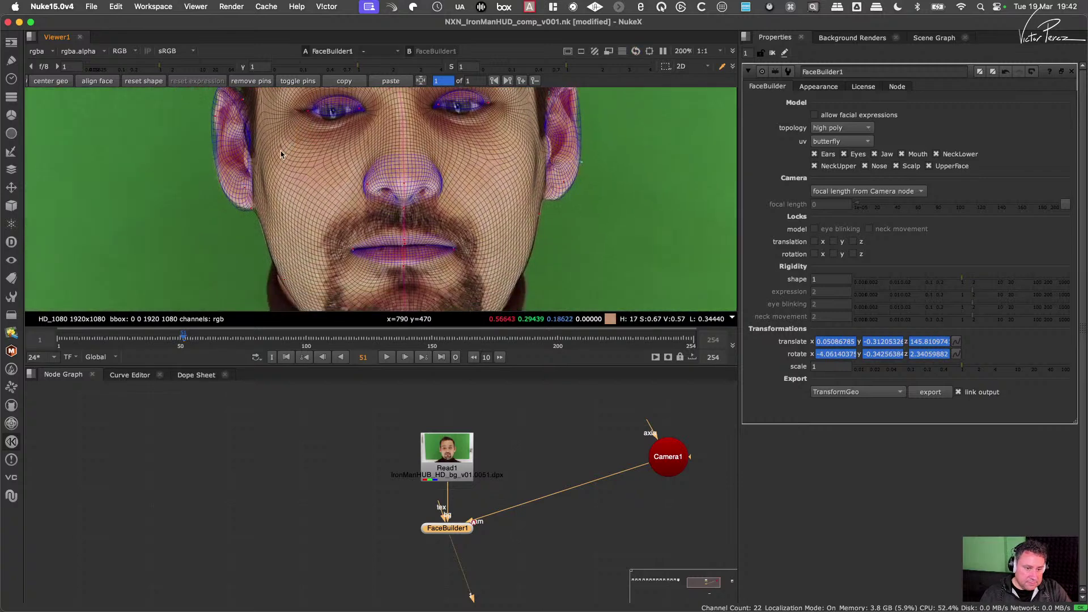
scroll(277, 144, "down", 3)
scroll(284, 214, "up", 4)
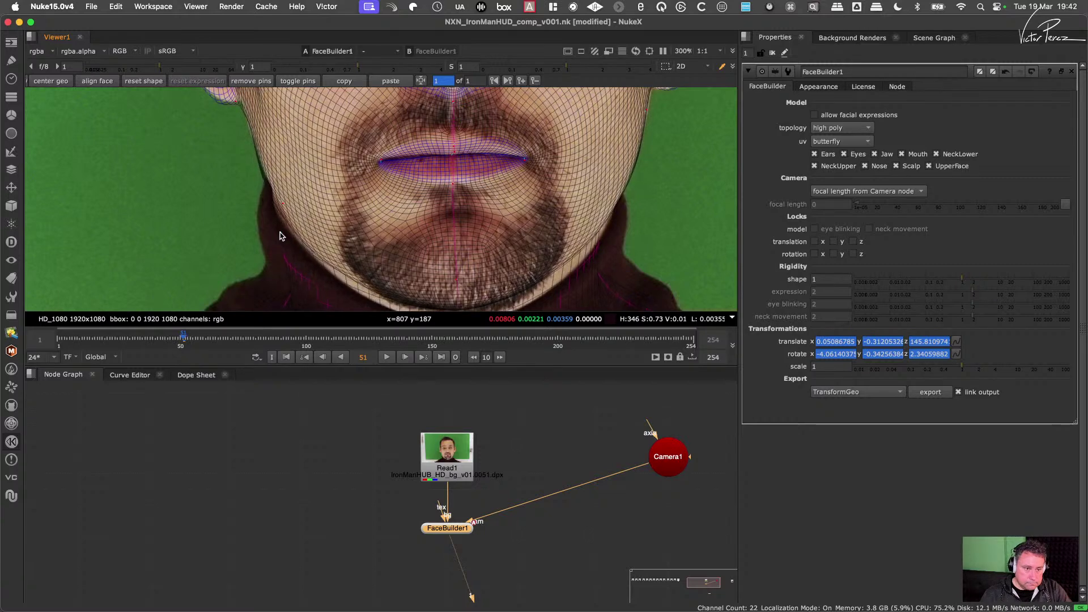
left_click_drag(283, 227, 283, 208)
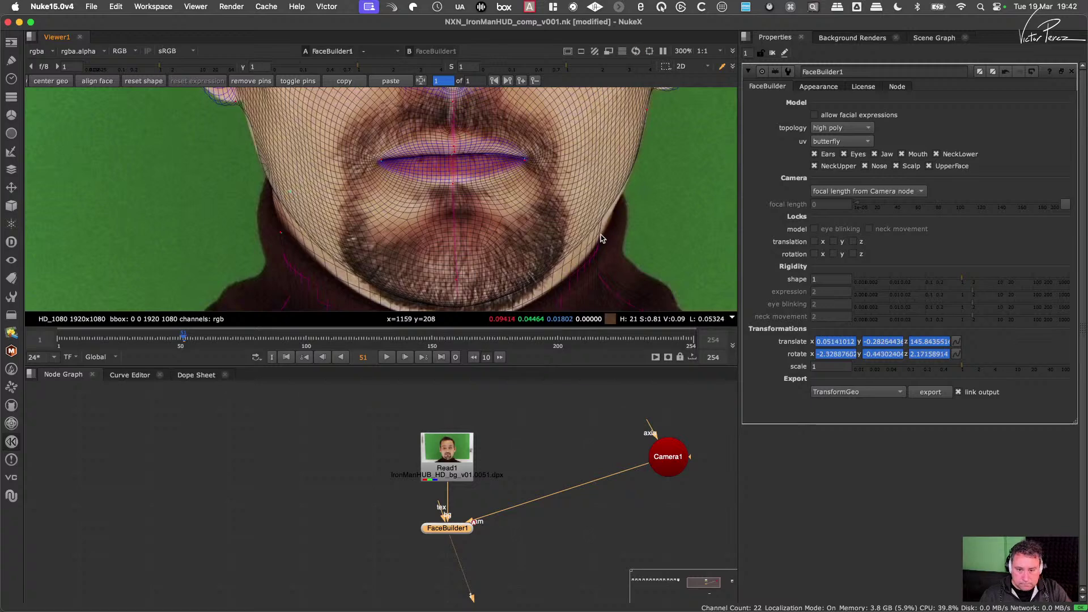
left_click_drag(605, 239, 629, 183)
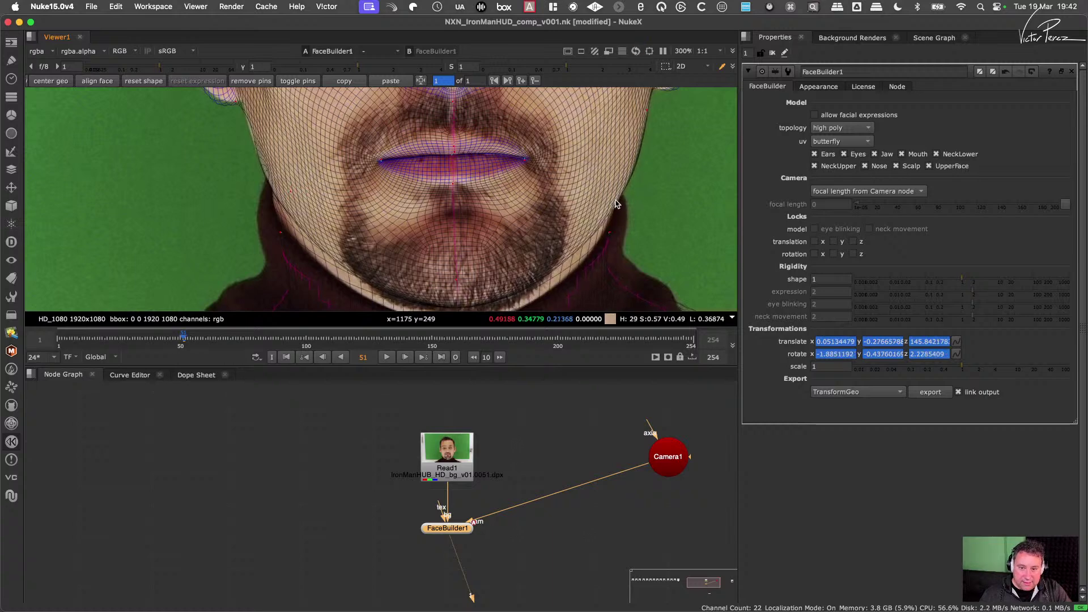
Step: Pin the mesh to the cheek contours below both ears and undo the last adjustment on the man's right cheek
middle_click_drag(629, 183, 609, 221)
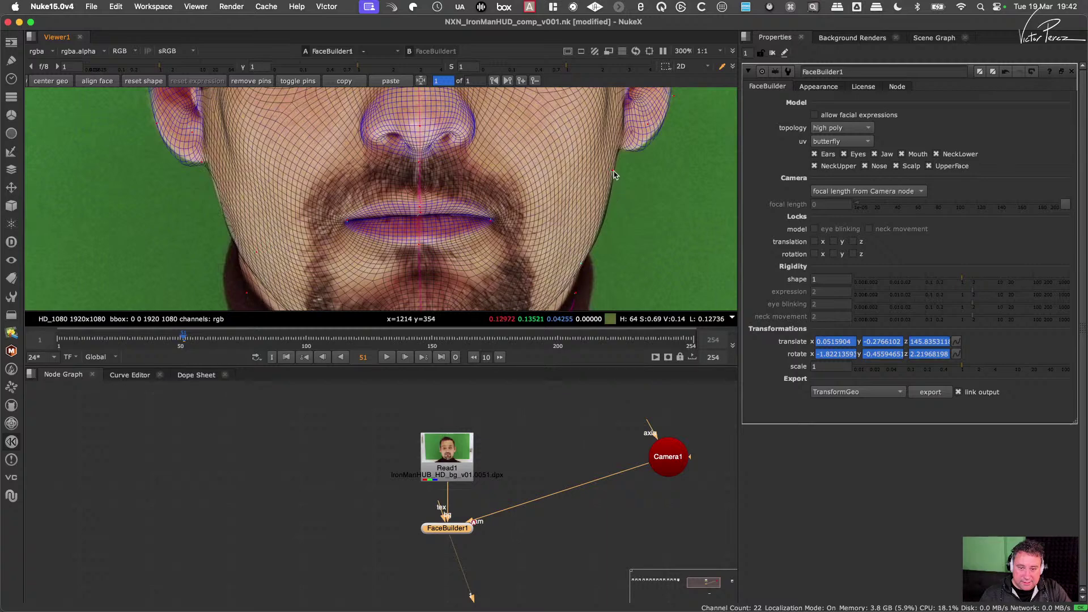
left_click_drag(614, 170, 611, 170)
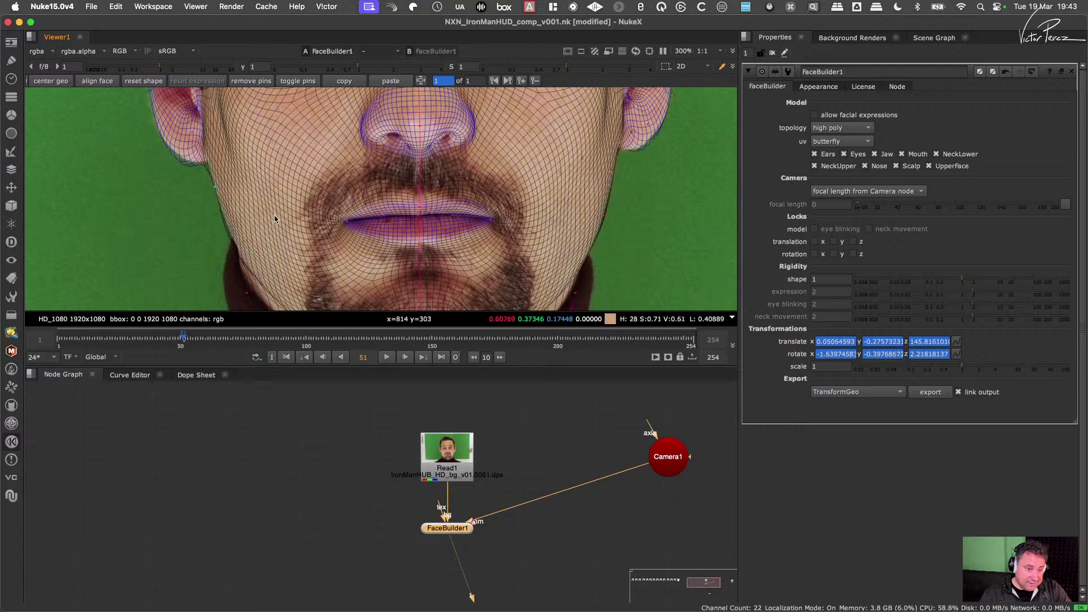
left_click_drag(257, 251, 260, 250)
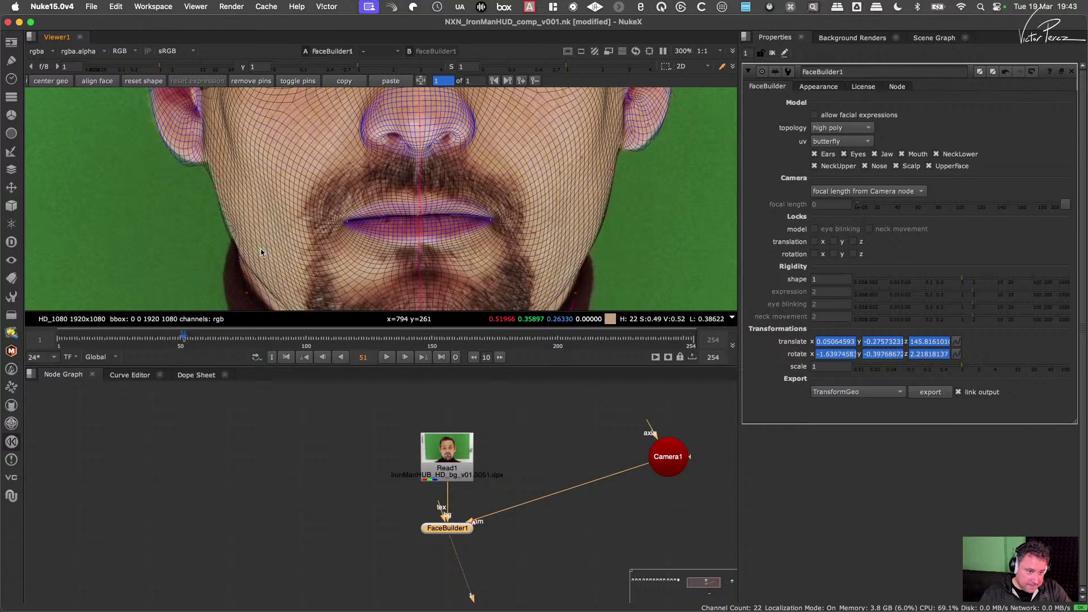
key("super+z")
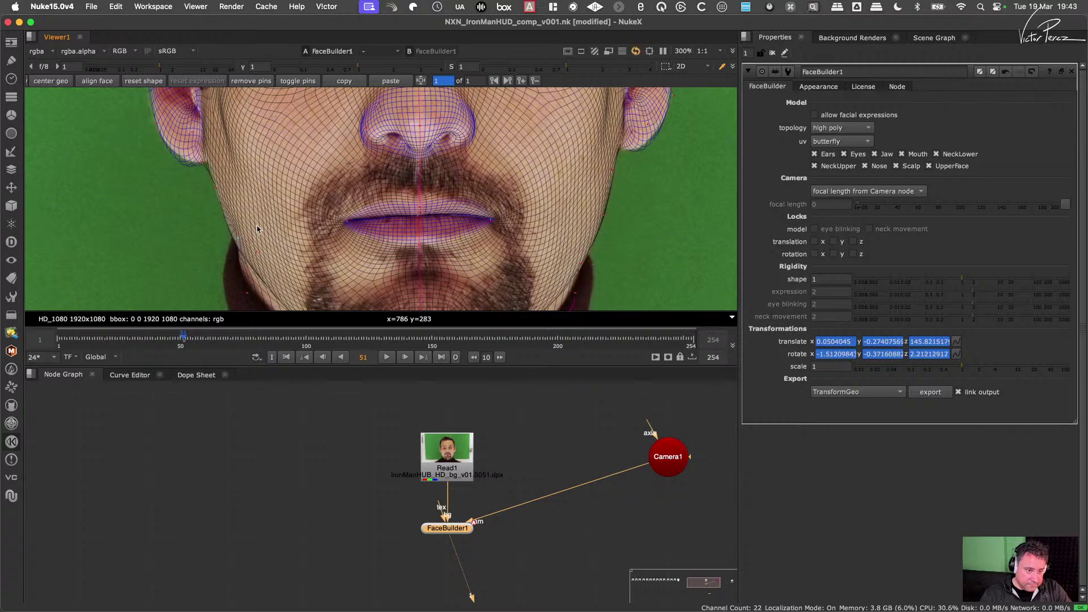
Step: Pull the lower and upper eyelid mesh of the man's left eye down and pin it to the lid lines
scroll(469, 266, "down", 3)
middle_click_drag(468, 266, 440, 260)
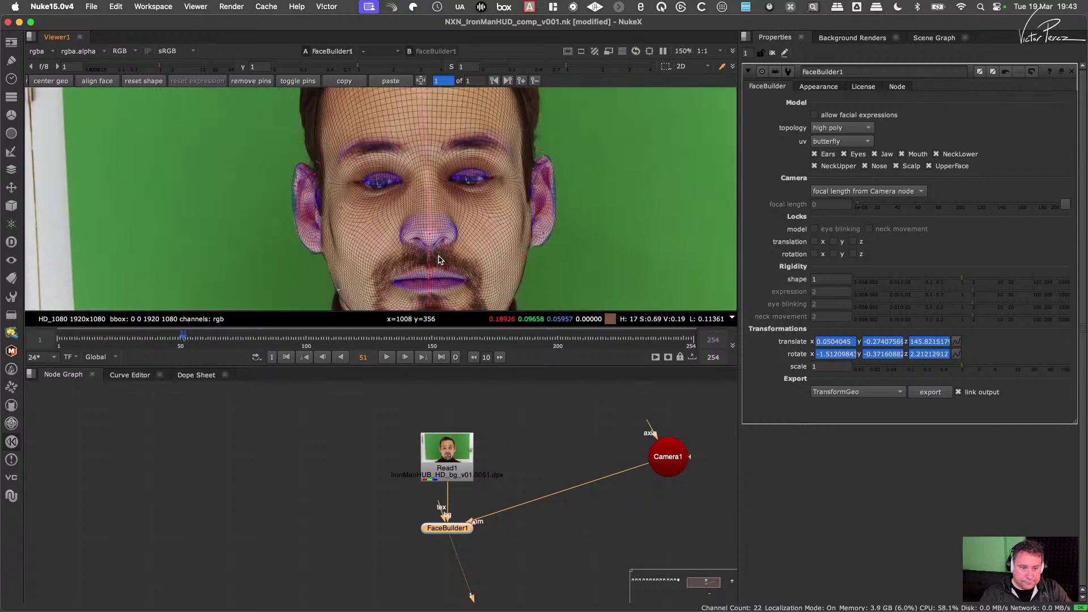
scroll(466, 242, "down", 2)
scroll(493, 215, "up", 8)
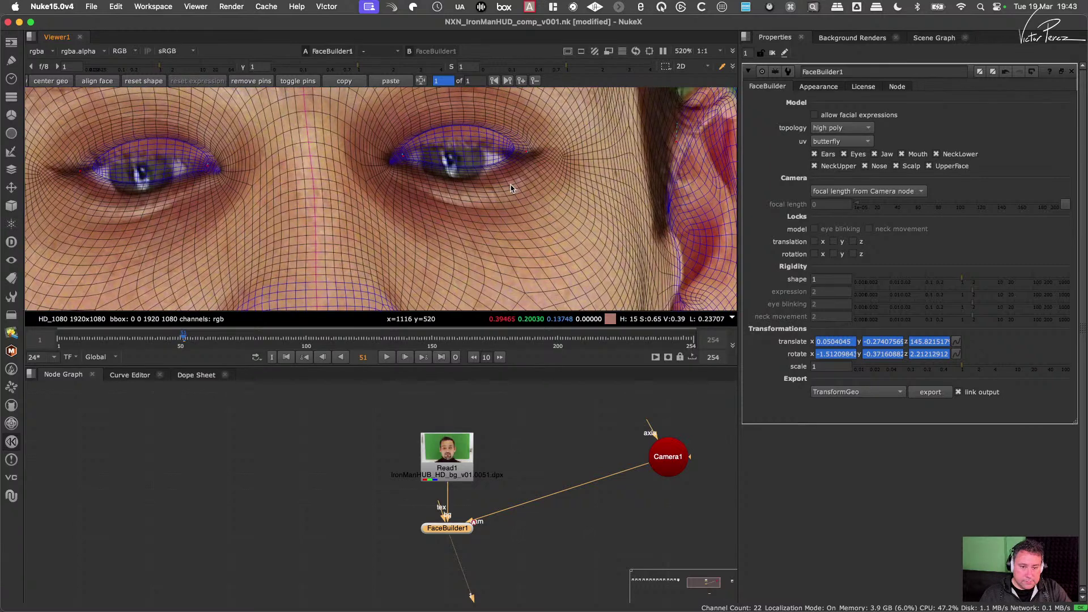
scroll(489, 218, "down", 2)
scroll(443, 186, "up", 4)
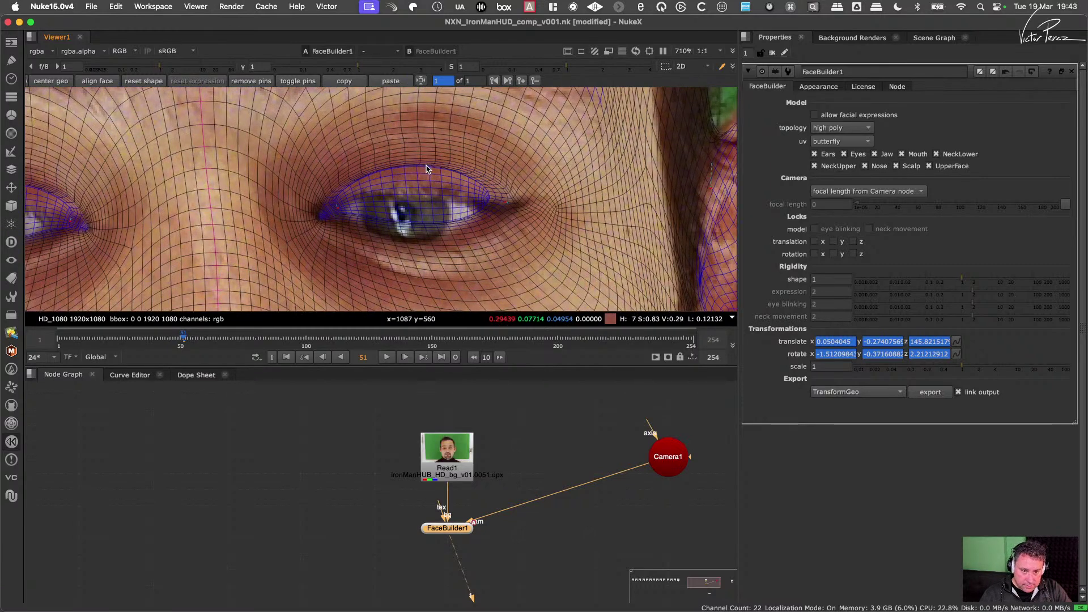
left_click_drag(429, 228, 423, 260)
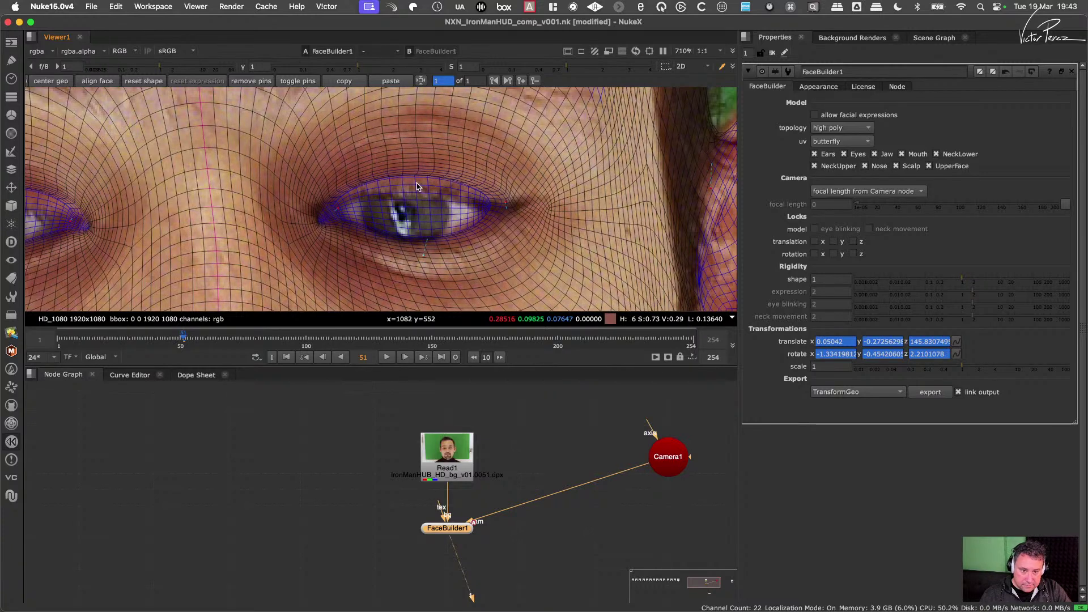
left_click_drag(416, 179, 411, 205)
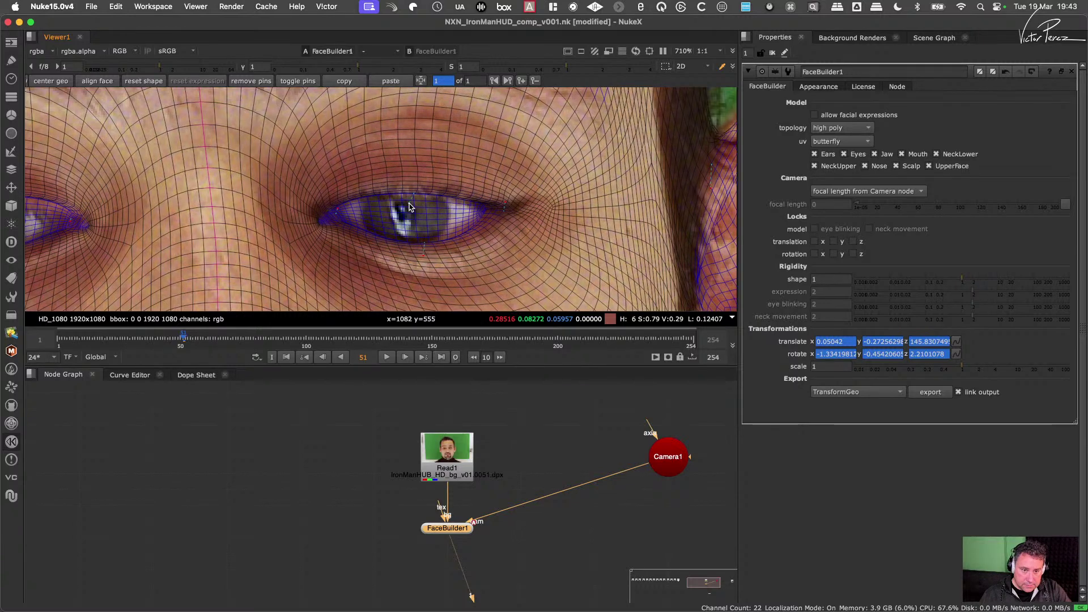
Step: Pin the corners and the upper and lower lids of the man's right eye mesh to the eye's outline
scroll(403, 220, "down", 5)
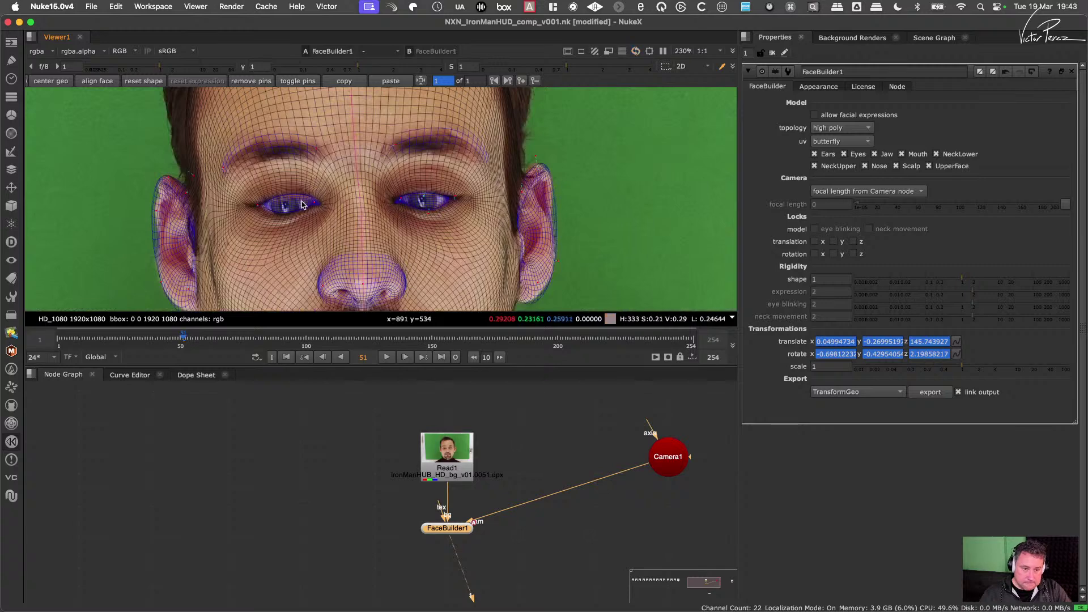
scroll(302, 205, "up", 3)
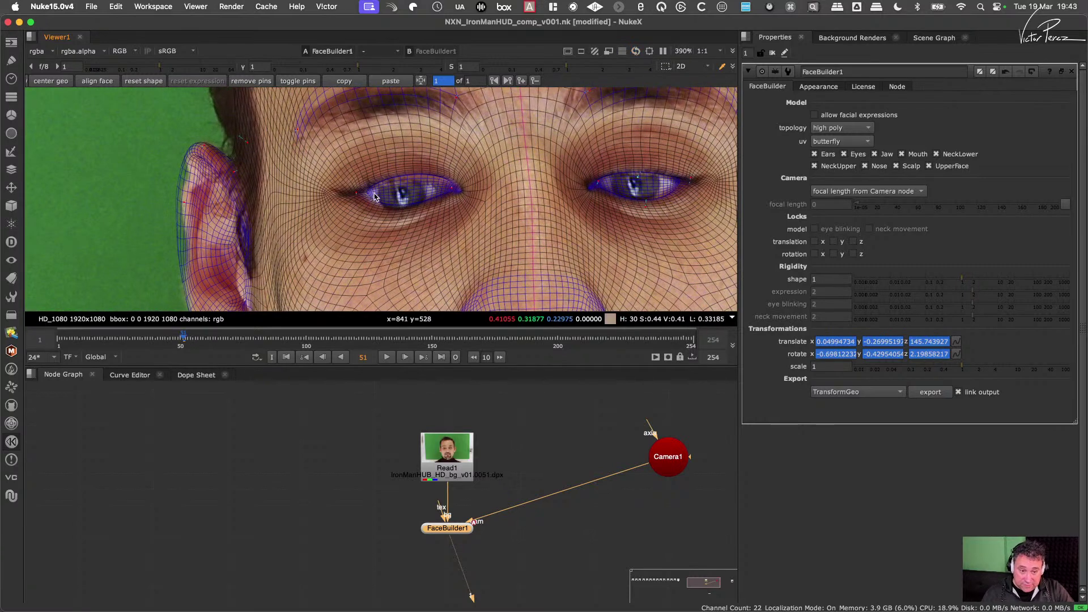
scroll(374, 197, "up", 3)
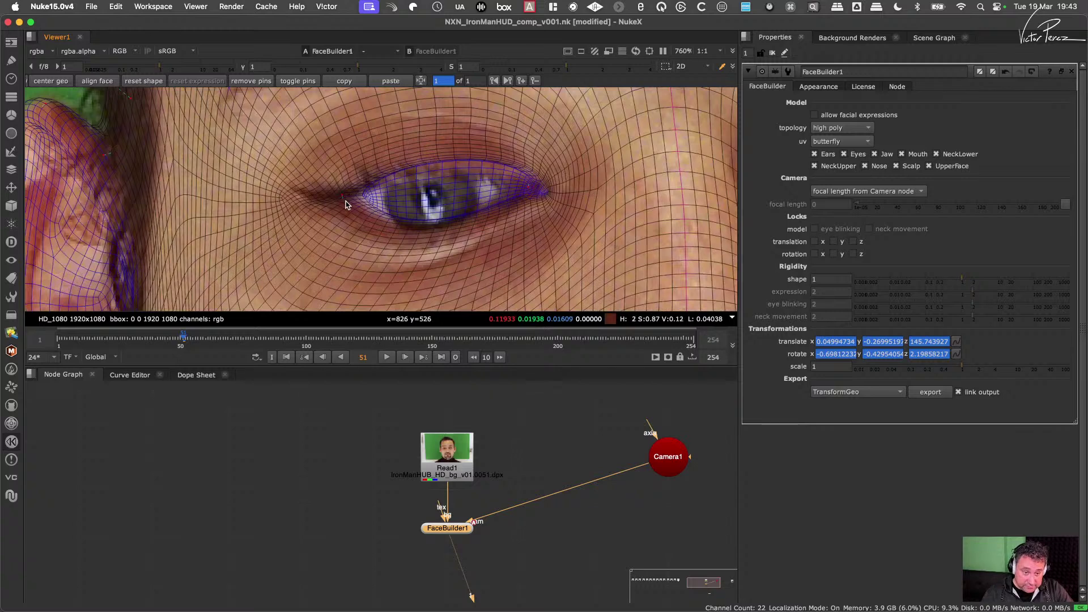
left_click_drag(342, 195, 335, 198)
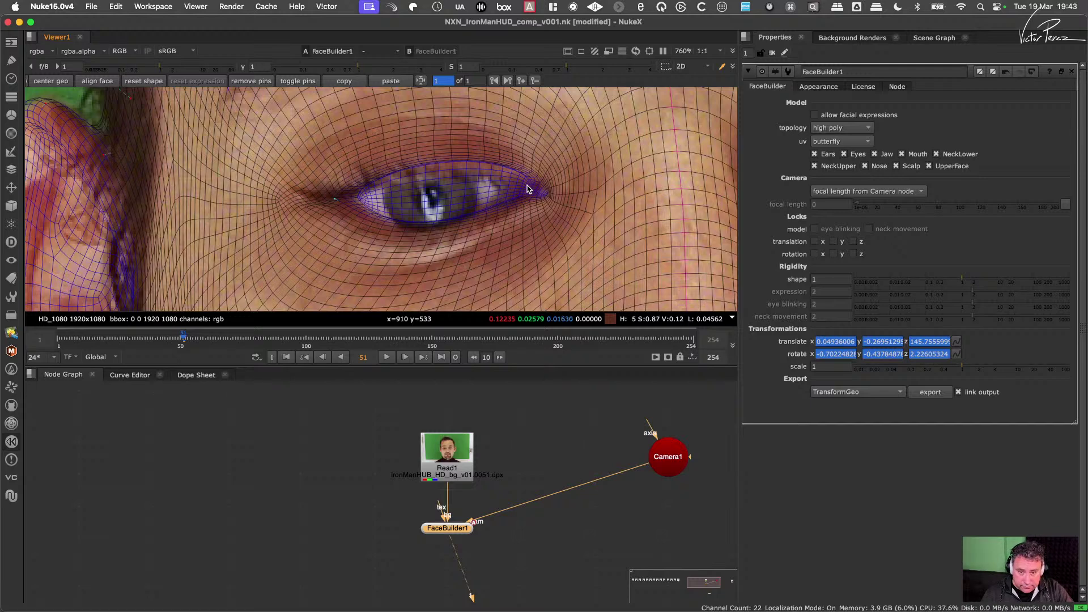
left_click_drag(528, 189, 527, 188)
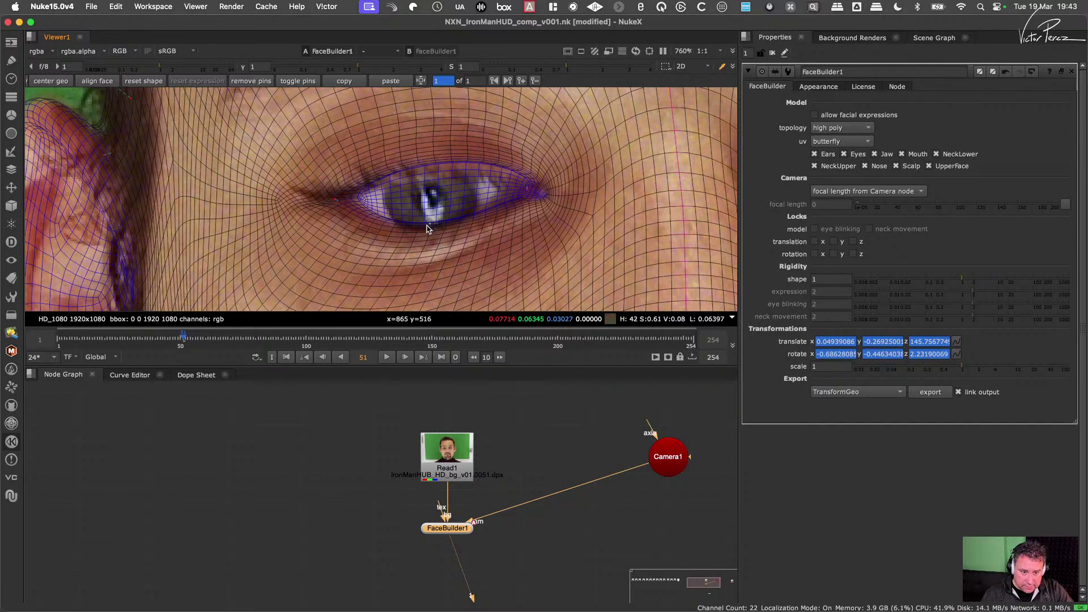
left_click(448, 165)
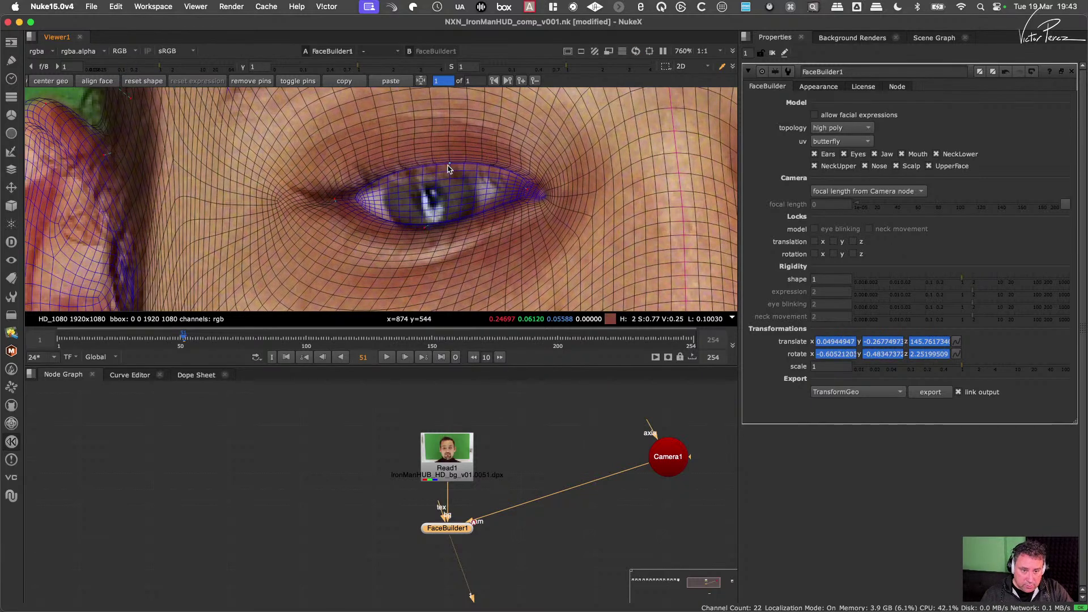
left_click_drag(449, 165, 427, 179)
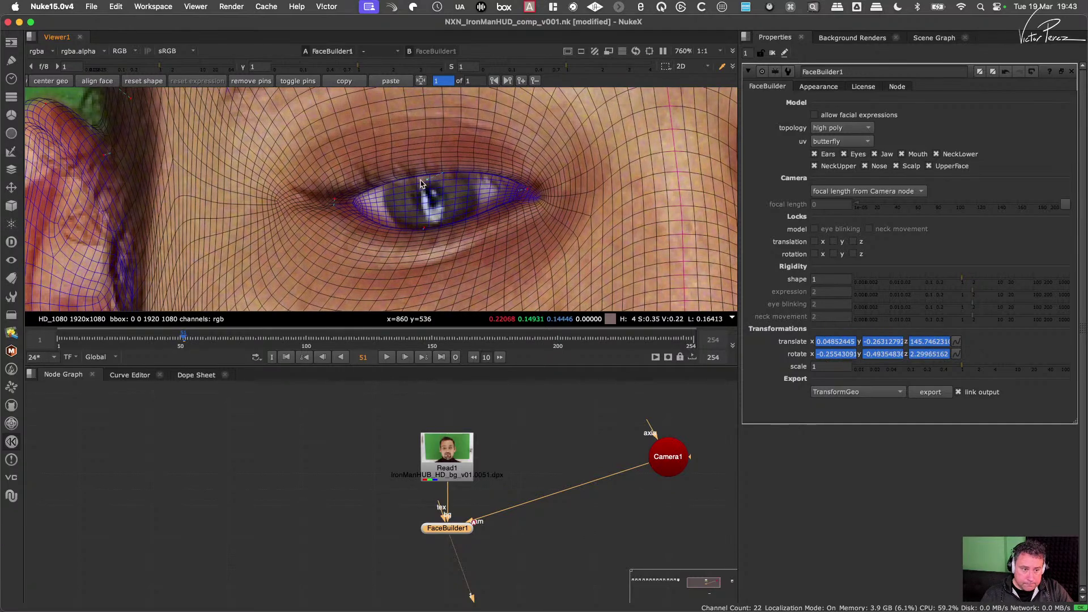
Step: Pin the head mesh beside the hairline above the man's right temple and check the overall fit of the face
scroll(421, 183, "down", 6)
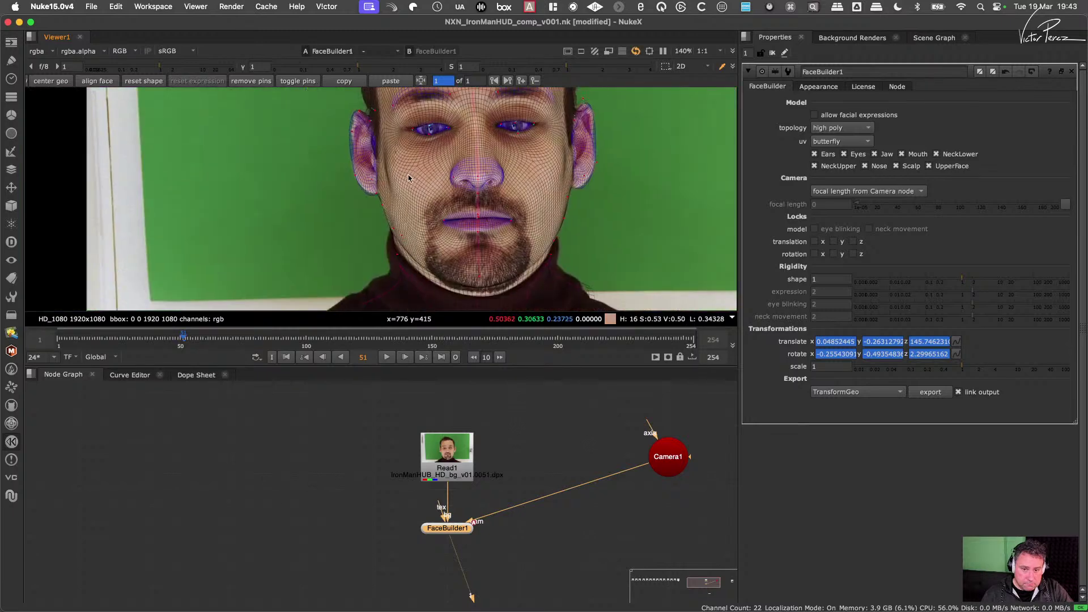
scroll(447, 190, "down", 2)
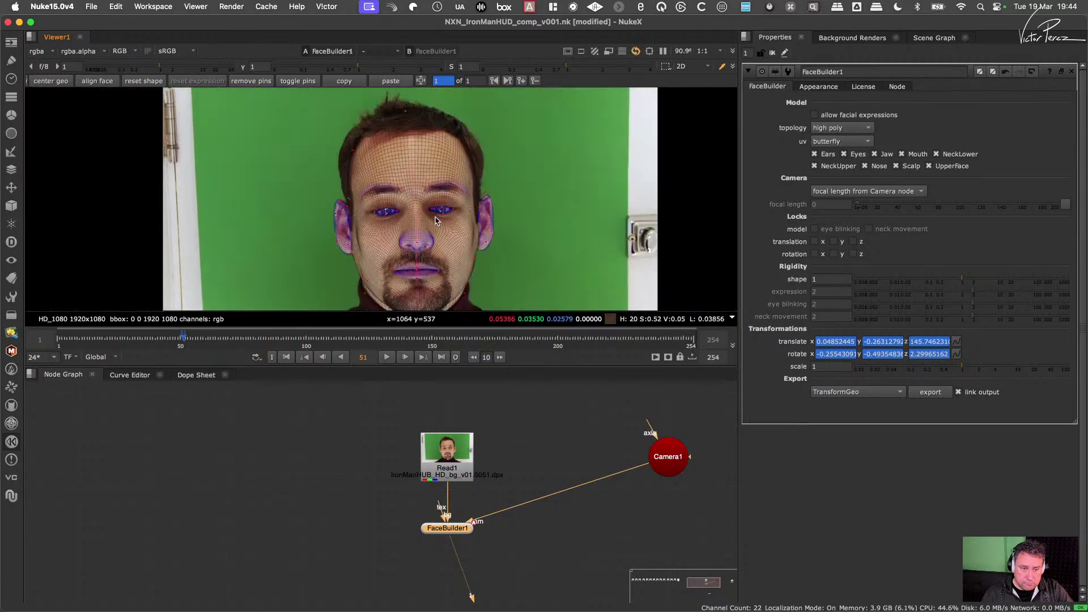
scroll(401, 150, "up", 2)
scroll(326, 169, "up", 2)
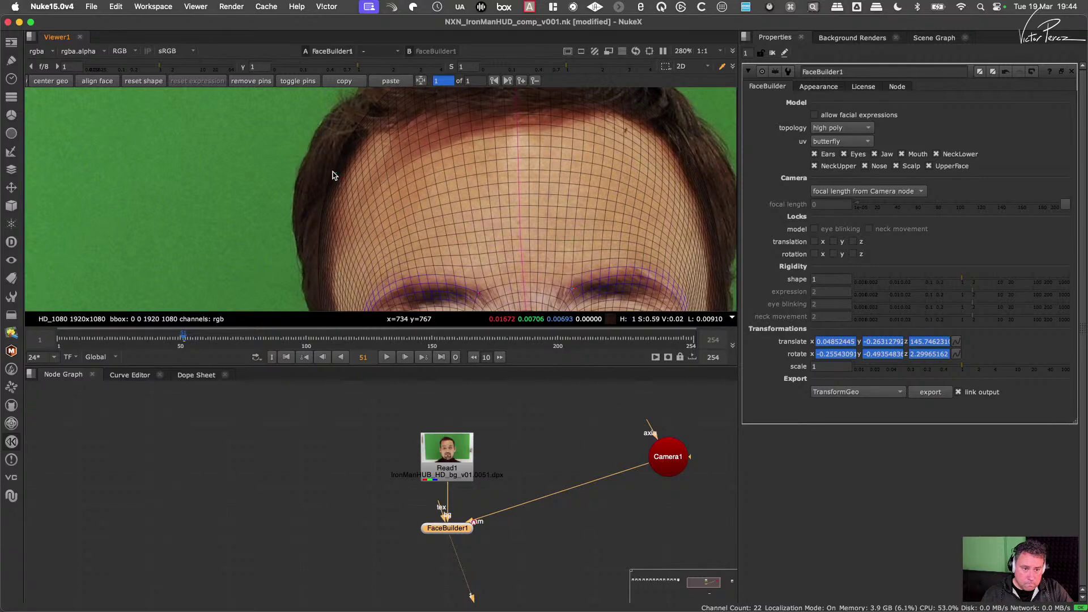
scroll(470, 180, "down", 4)
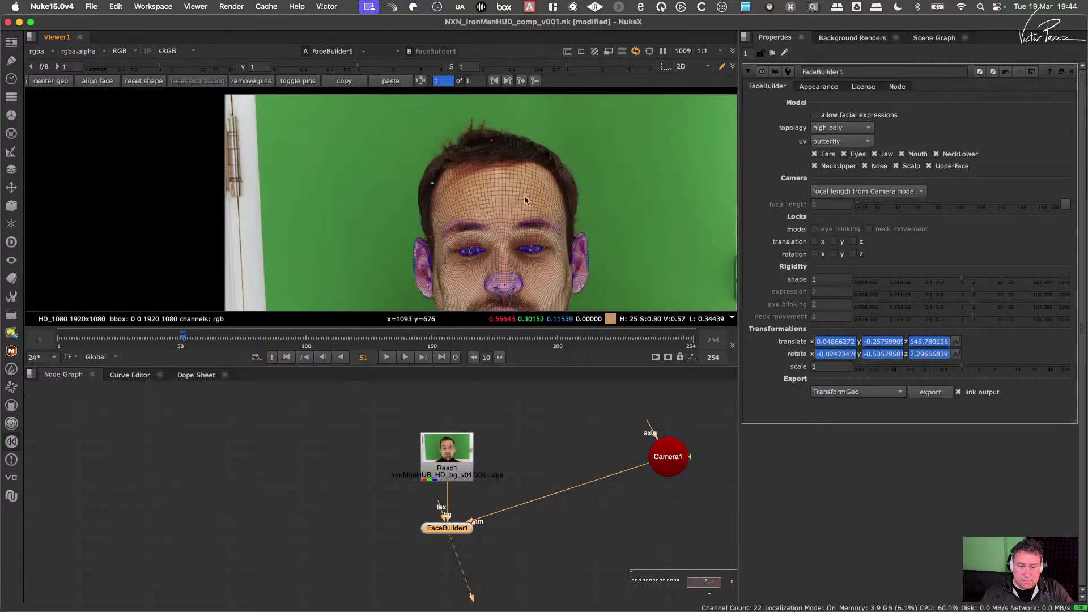
middle_click_drag(526, 201, 519, 133)
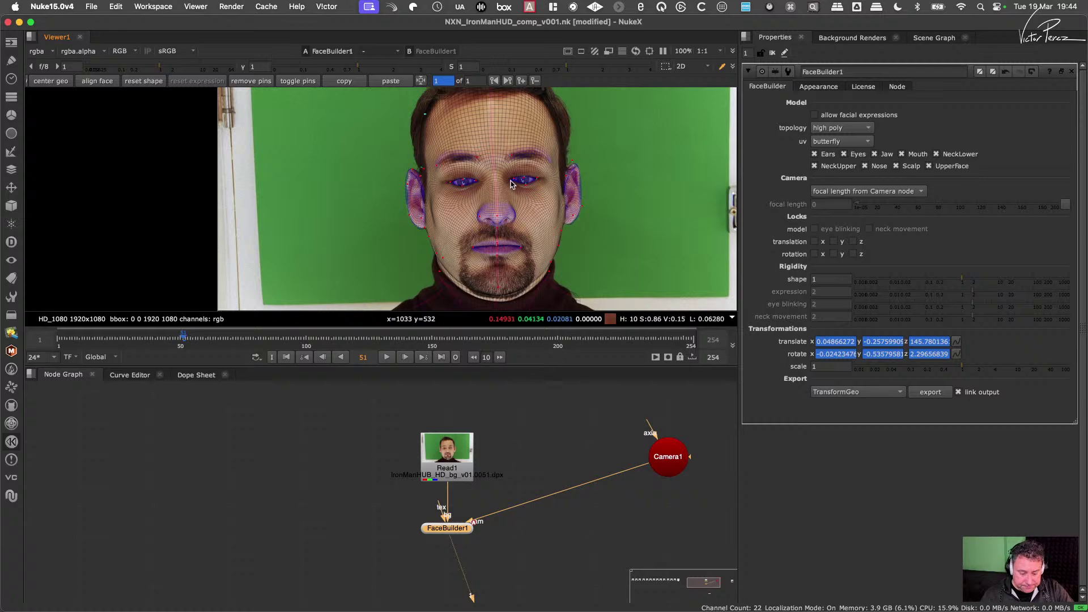
scroll(511, 183, "up", 2)
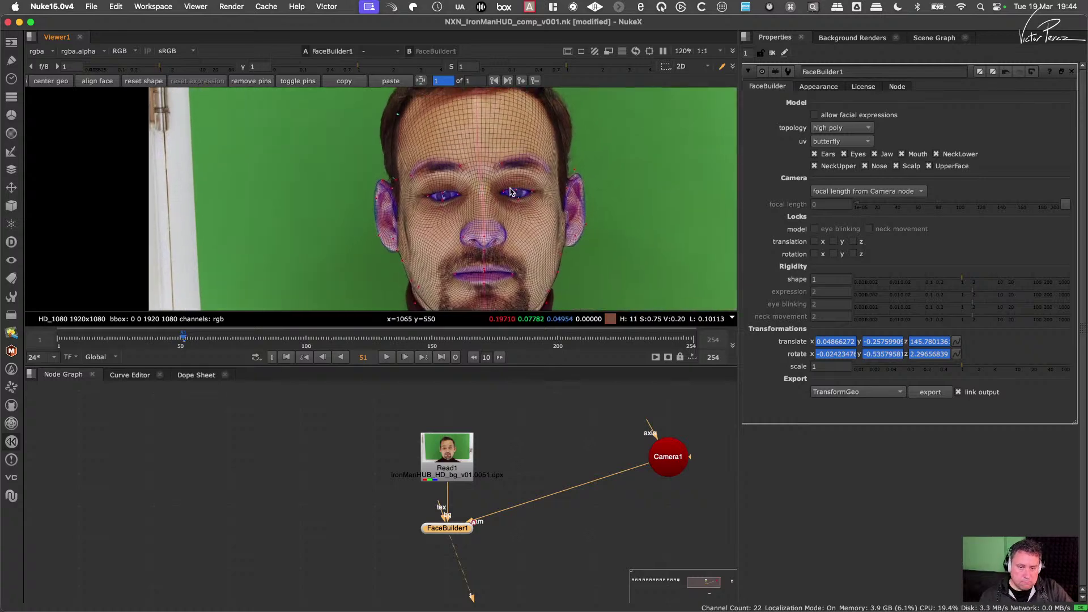
scroll(510, 192, "down", 2)
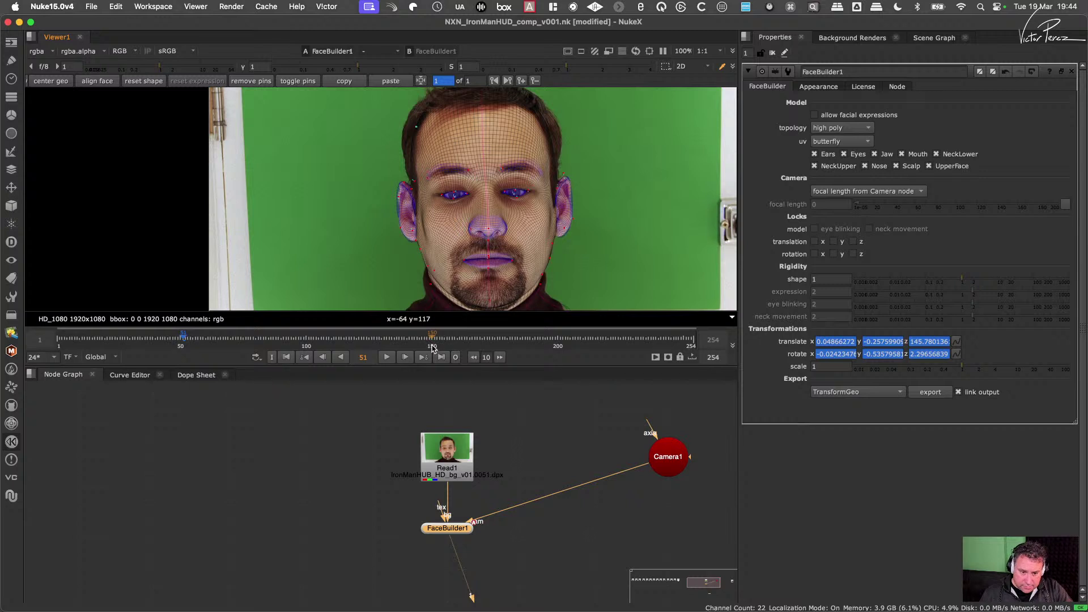
Step: Go to frame 247, where the head is turned, and align the face mesh there automatically as a second keyframe
left_click(475, 344)
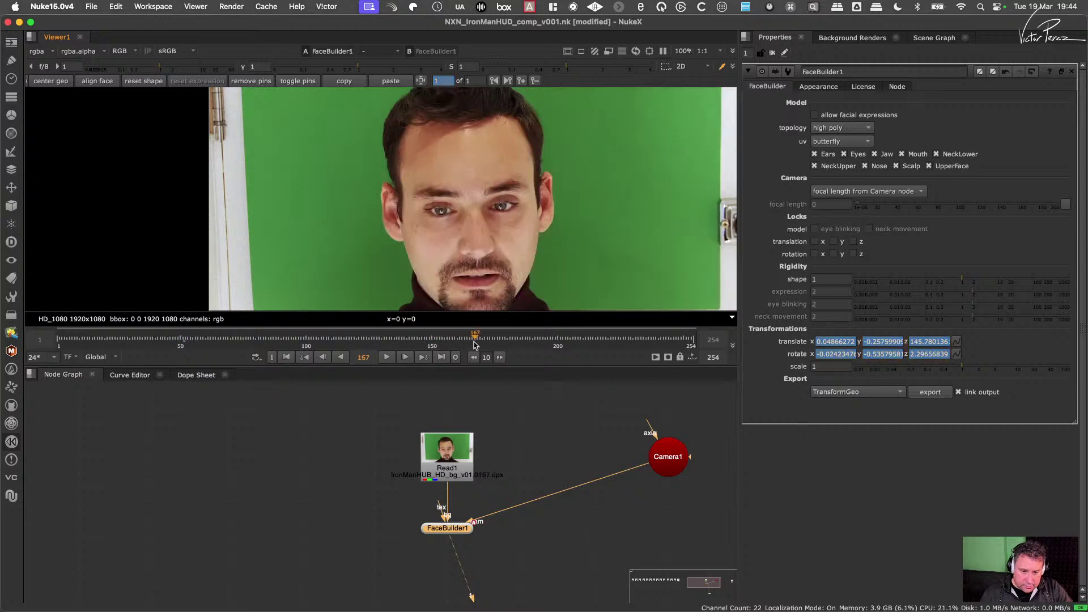
left_click_drag(475, 343, 676, 343)
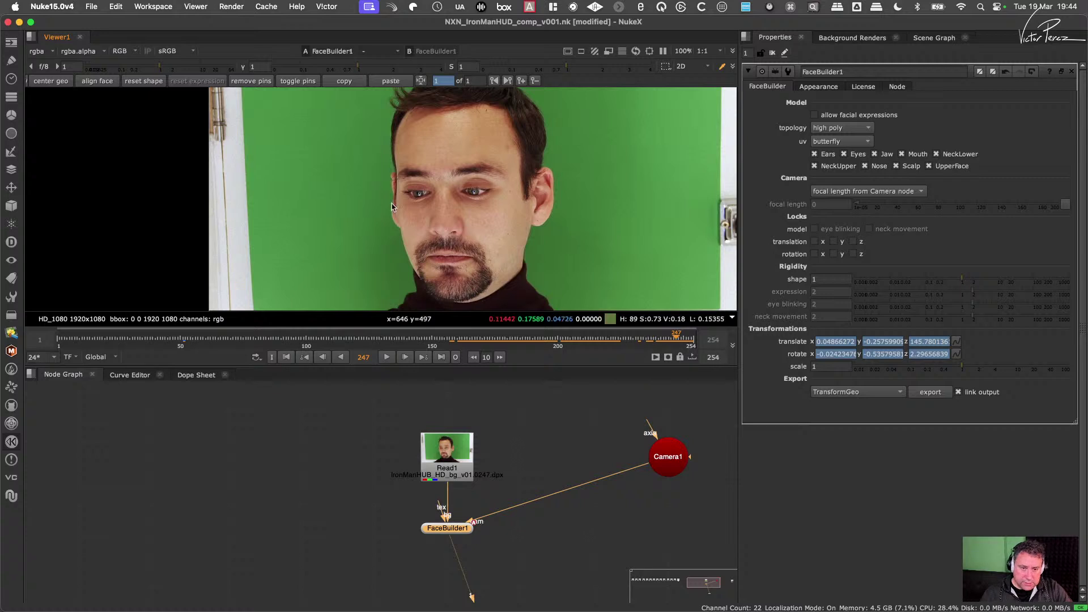
left_click(98, 80)
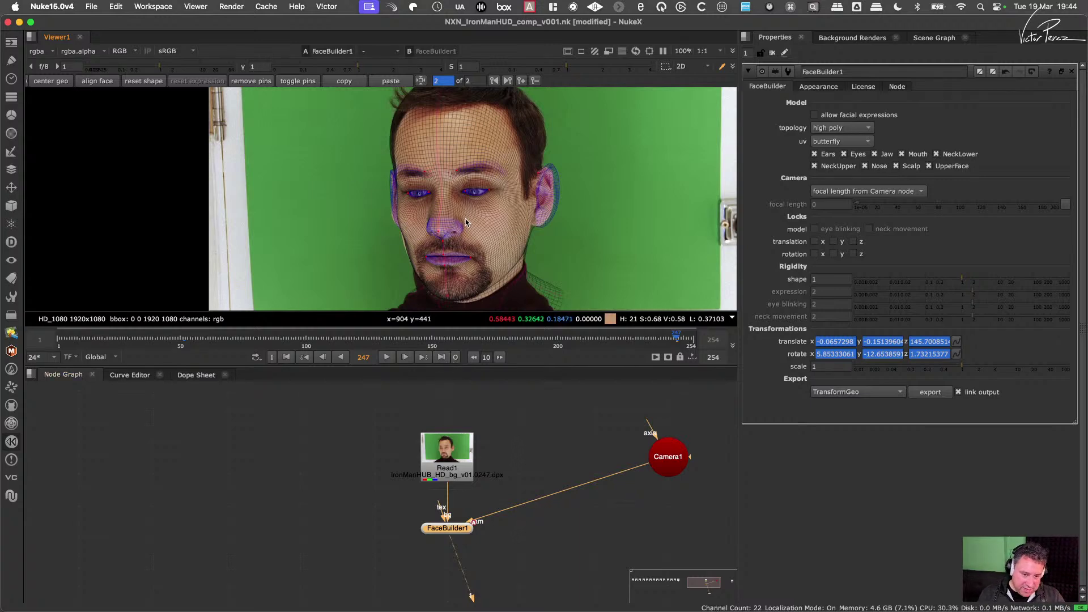
Step: At frame 247, pin the mesh at the man's left sideburn, front ear edge and jaw below the ear to match the plate
scroll(488, 199, "up", 6)
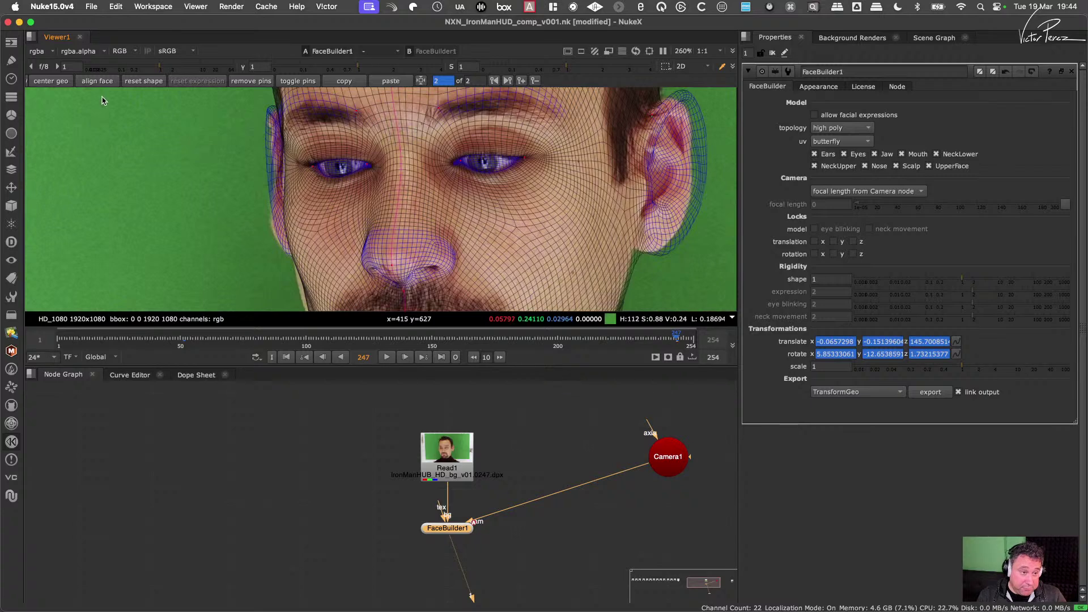
scroll(607, 186, "down", 3)
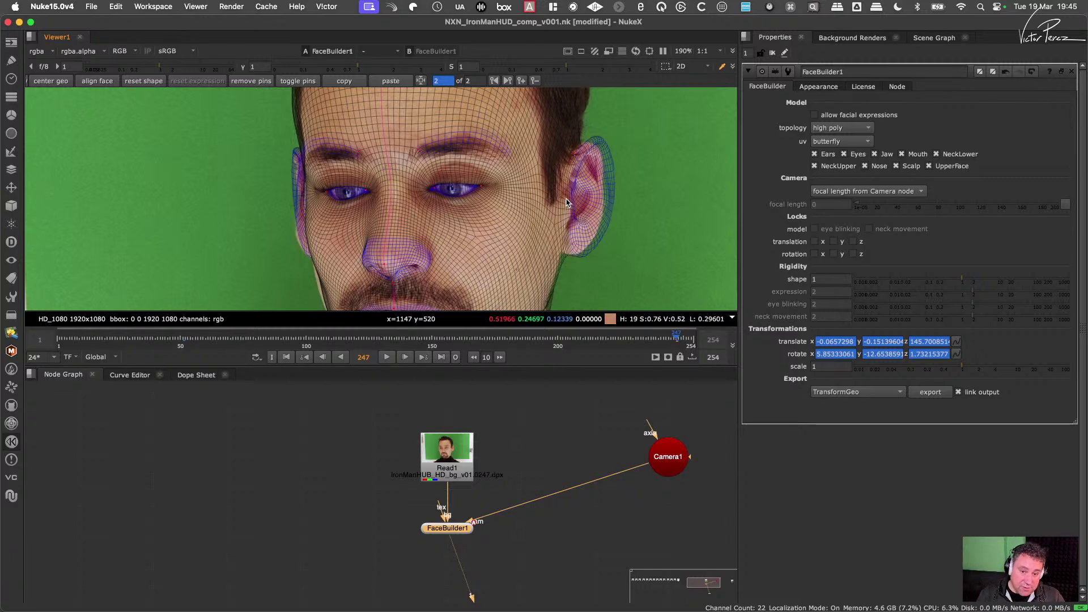
left_click_drag(567, 200, 551, 199)
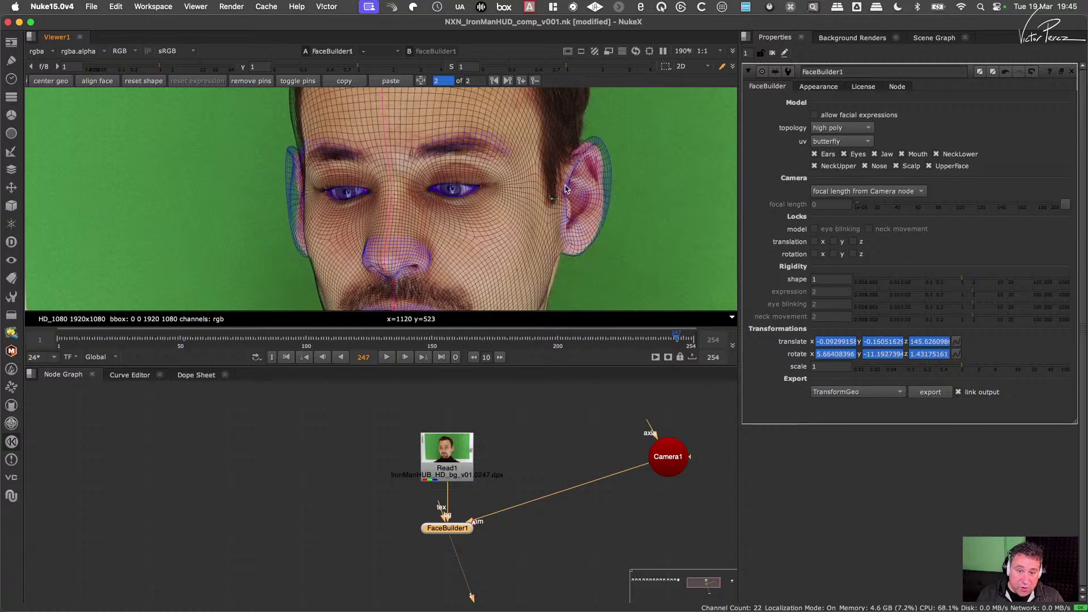
left_click_drag(574, 158, 569, 163)
middle_click_drag(541, 281, 547, 201)
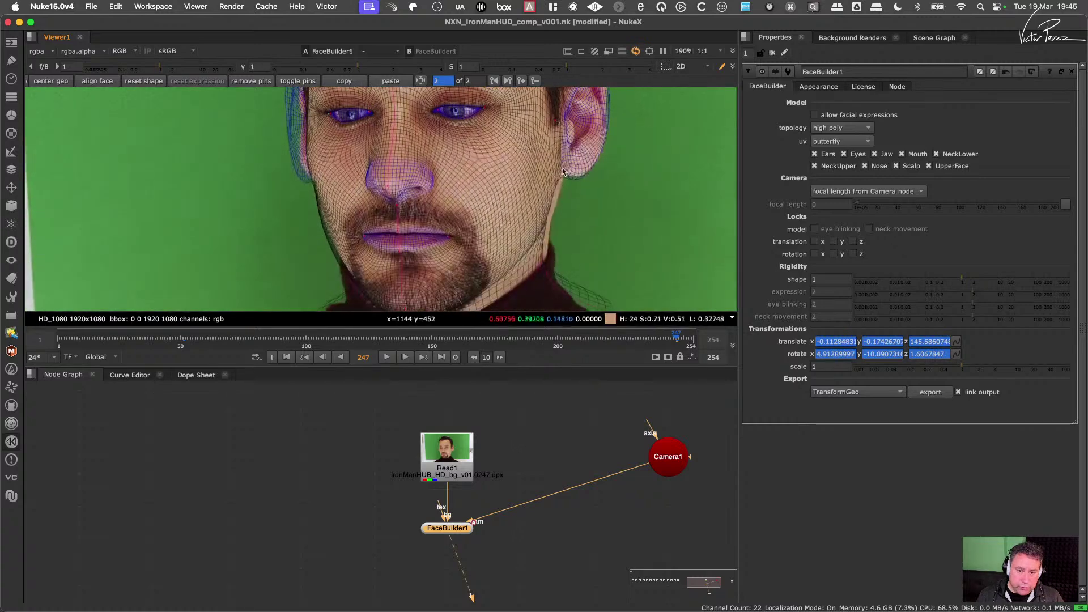
left_click_drag(548, 203, 557, 202)
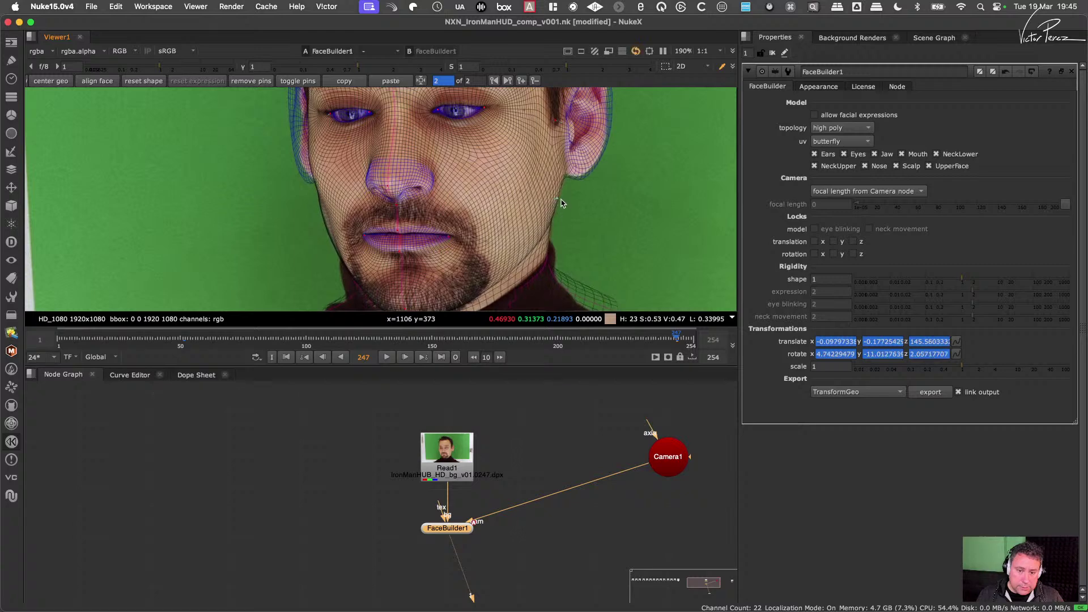
Step: At frame 247, pin the mesh at the outer edge of the man's right ear and the cheek outline below it
middle_click_drag(332, 156, 485, 218)
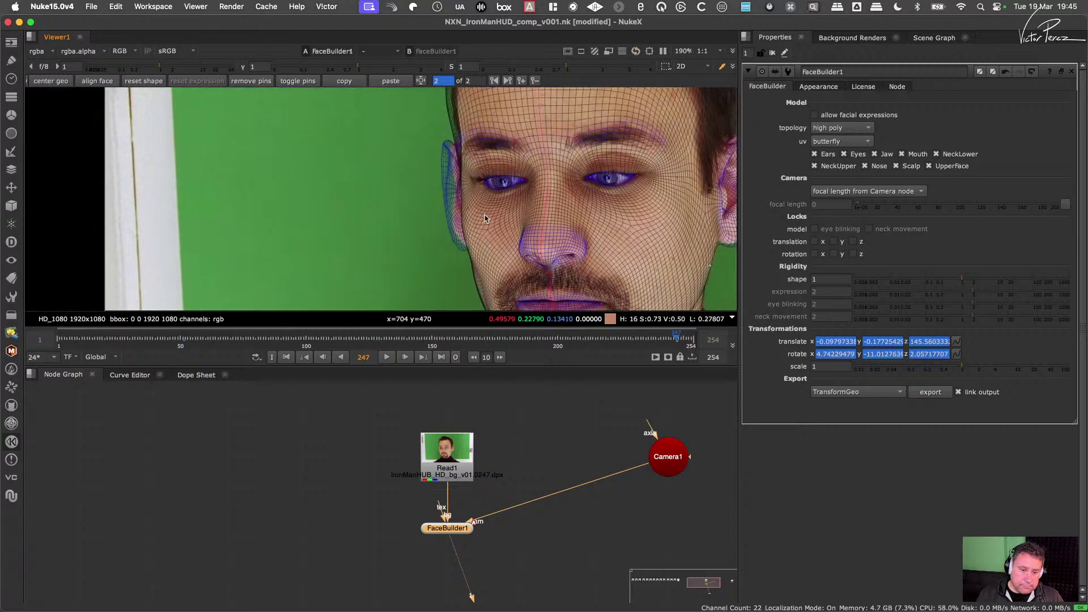
left_click_drag(444, 177, 453, 180)
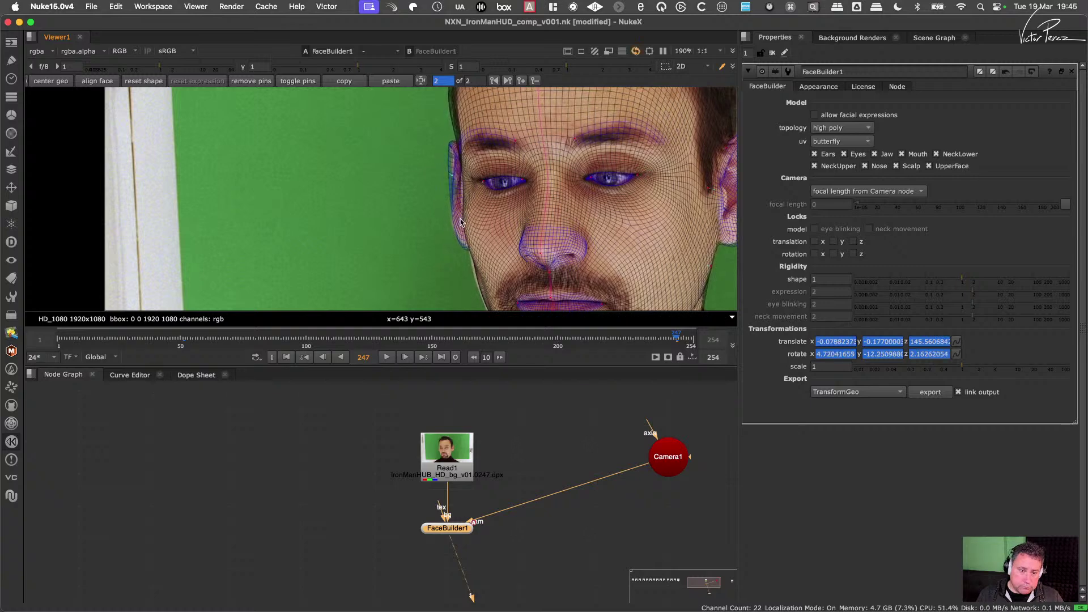
left_click(473, 273)
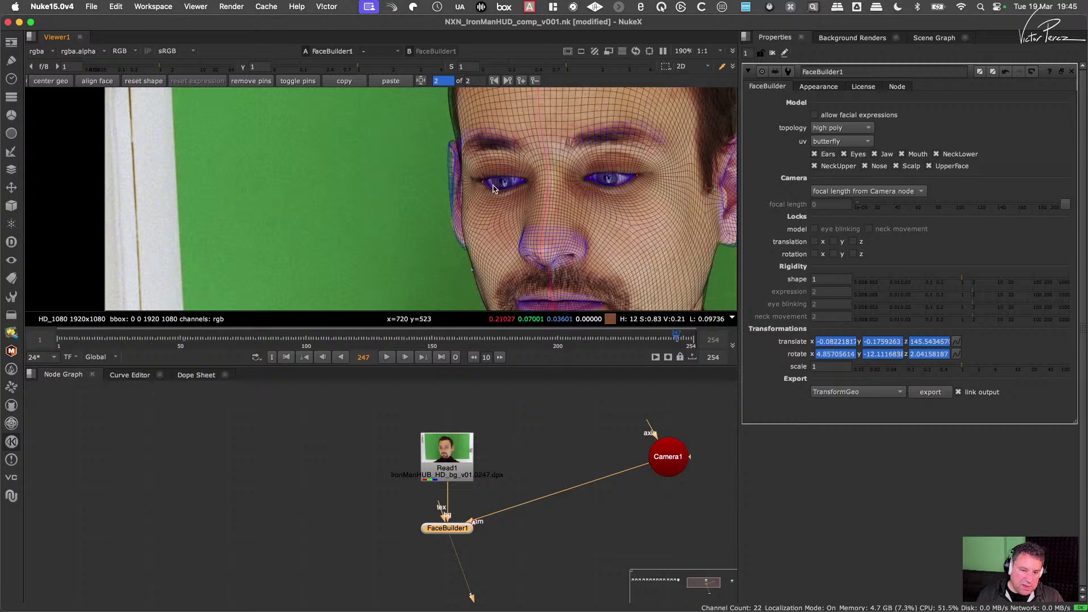
Step: Pin the scalp mesh in the hair above the forehead and the mesh edge at the man's right temple
scroll(488, 222, "up", 5)
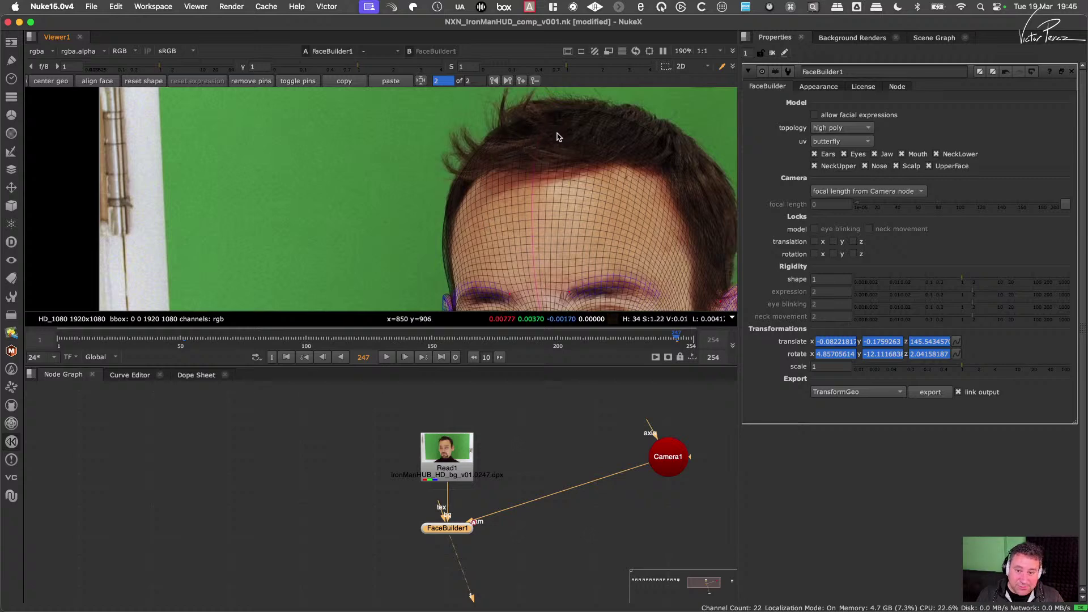
scroll(567, 136, "right", 4)
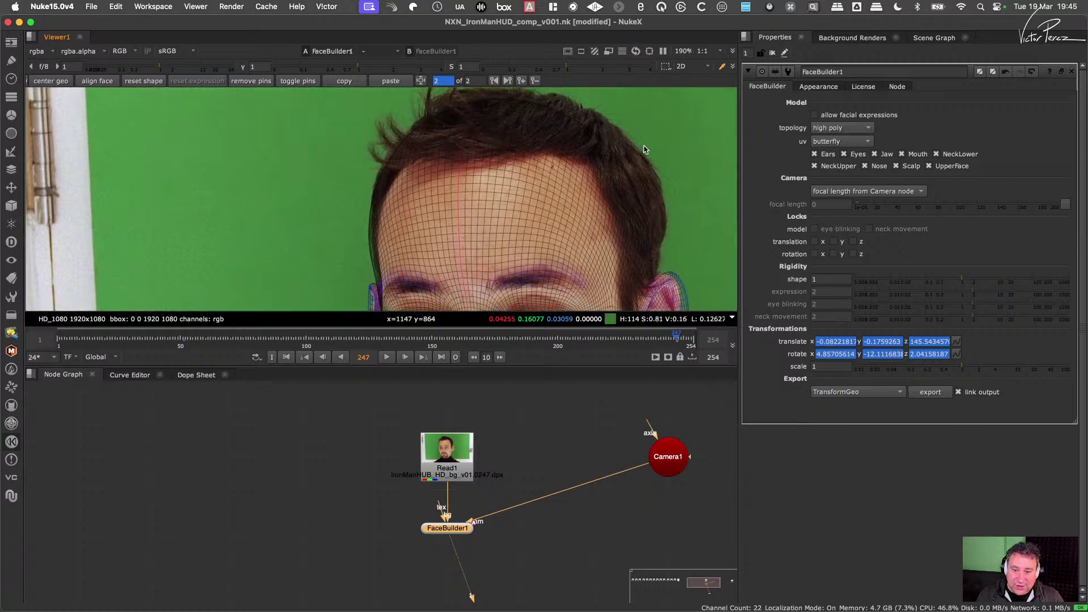
left_click(480, 122)
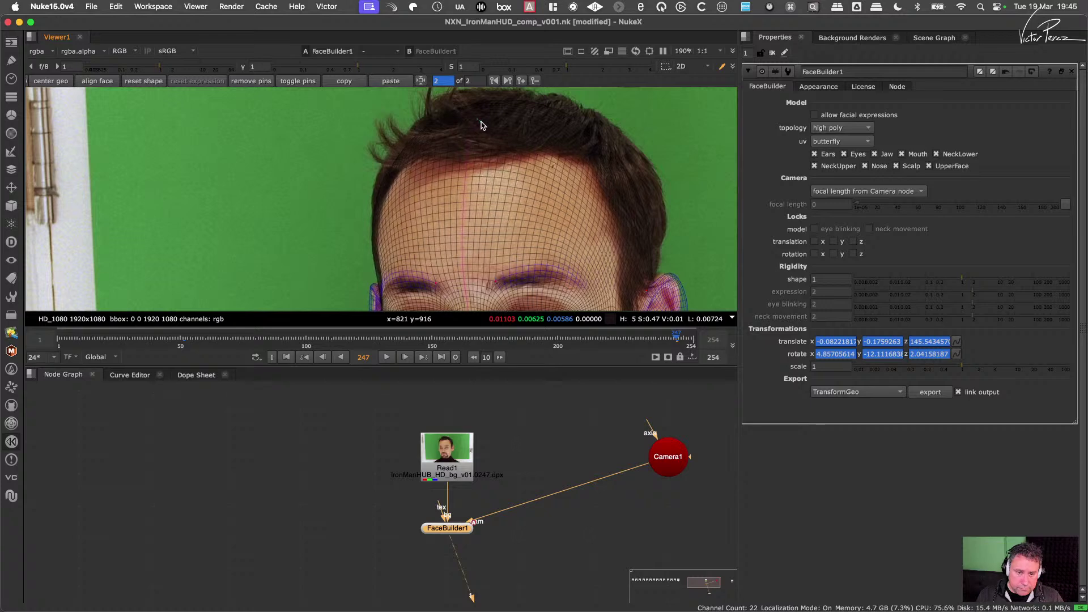
left_click(381, 228)
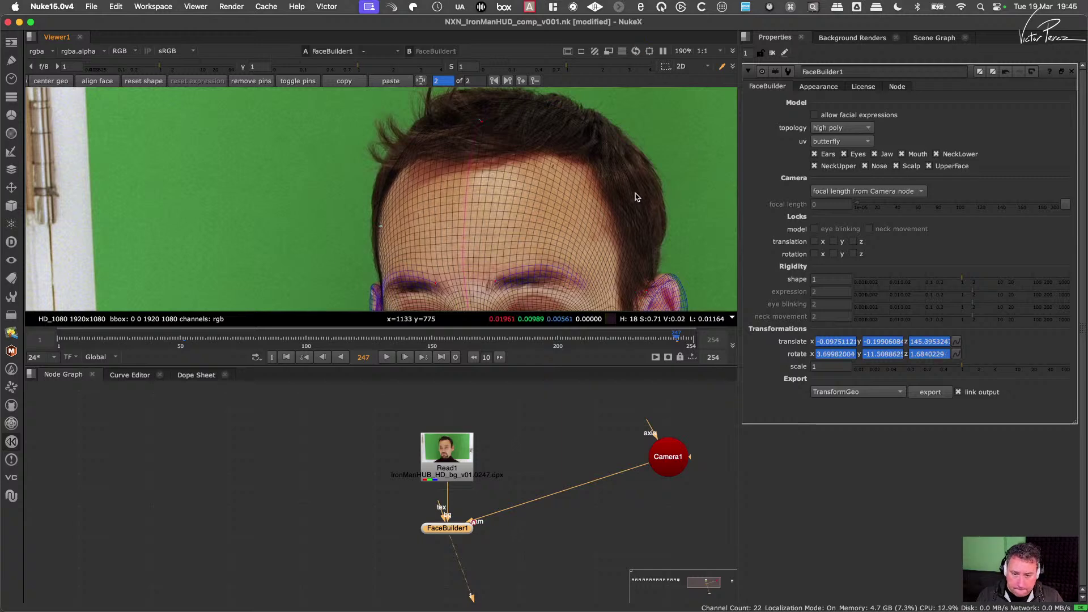
Step: Pin the mesh to the jaw outline below the man's left ear and beside the beard on his right side
scroll(638, 187, "down", 5)
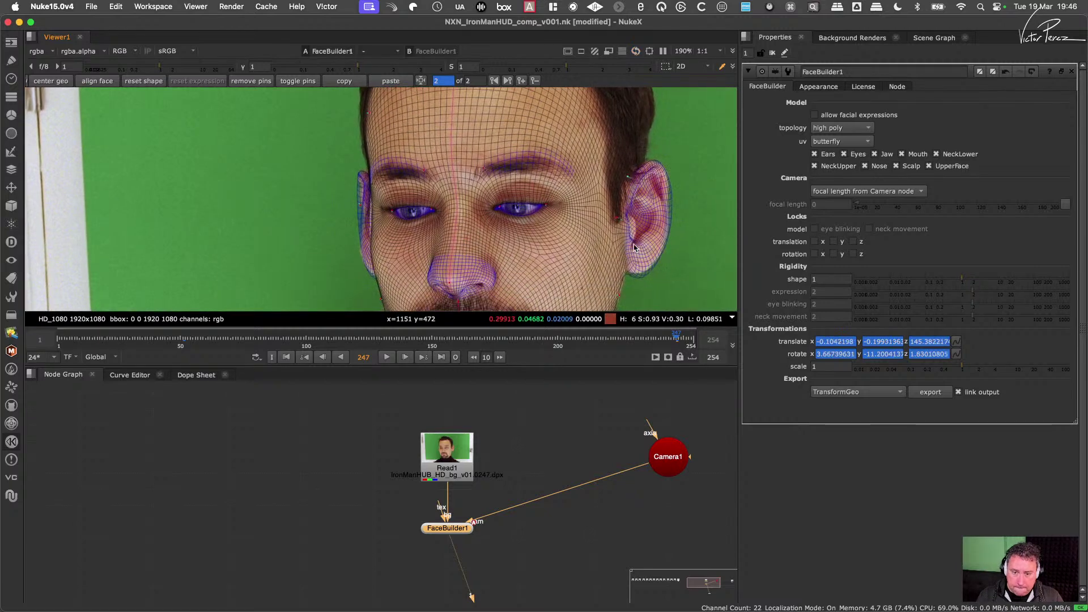
scroll(626, 188, "down", 5)
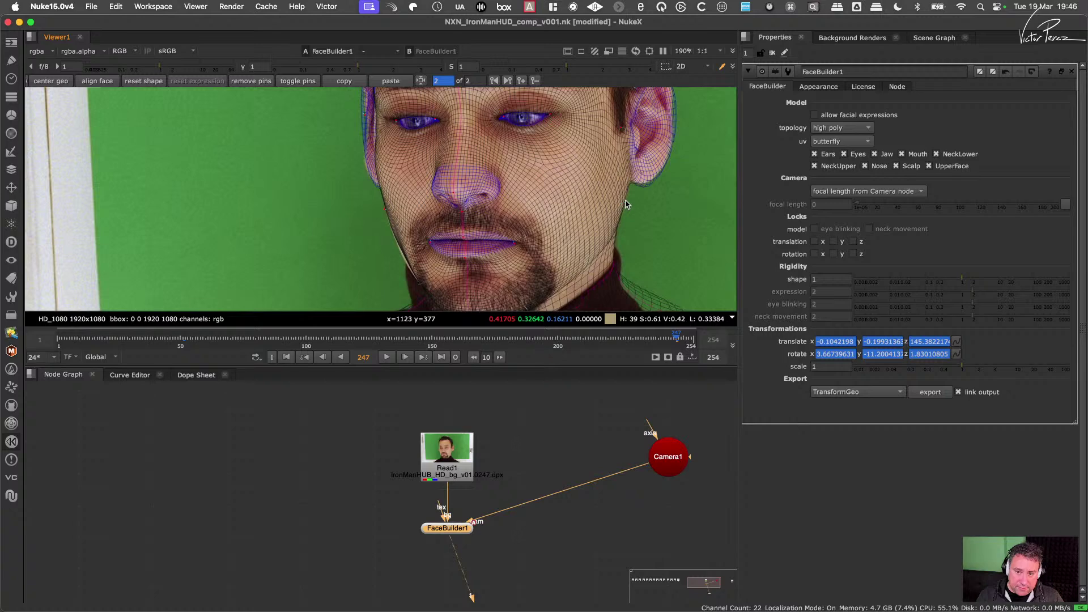
left_click(626, 203)
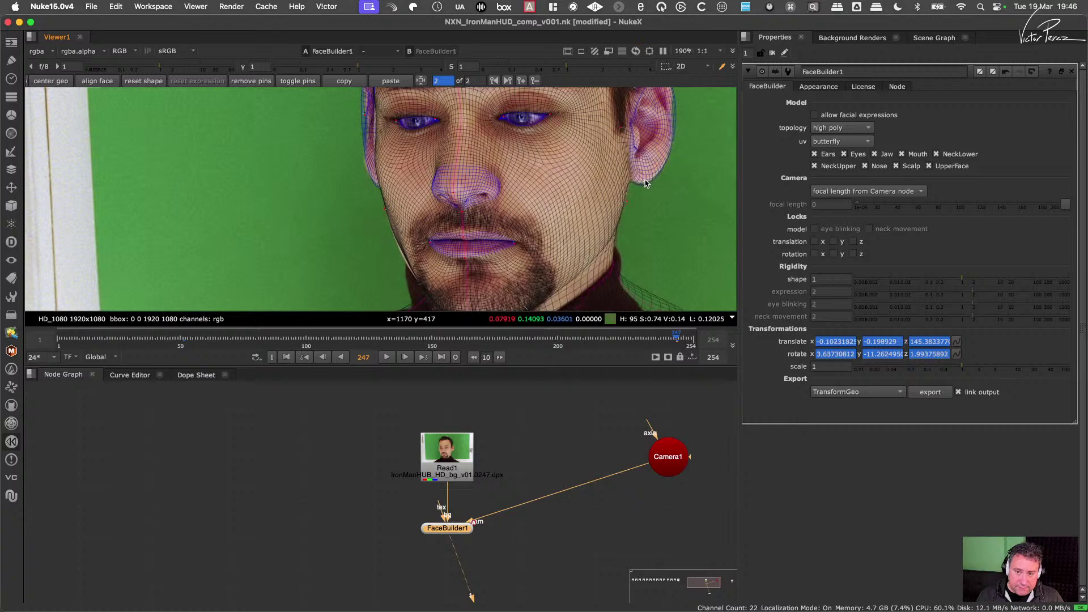
scroll(658, 130, "up", 5)
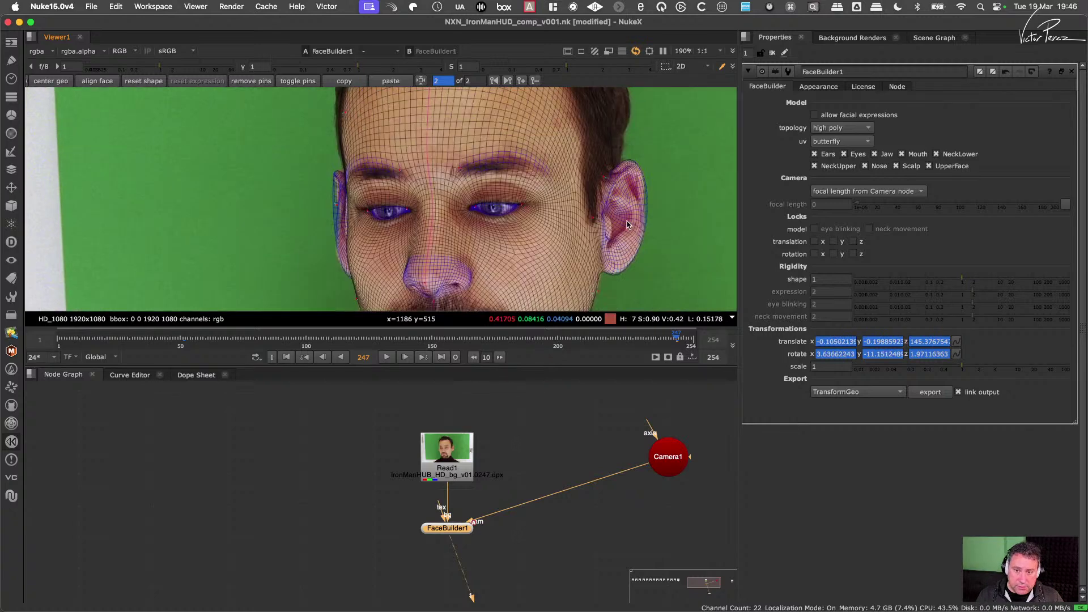
scroll(628, 131, "down", 8)
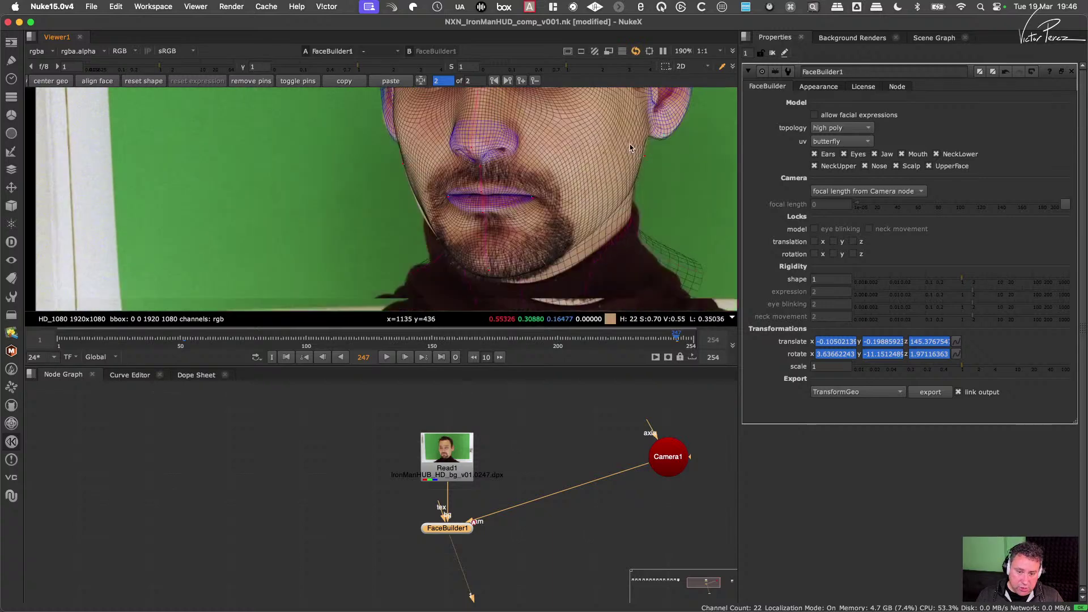
scroll(464, 210, "up", 5)
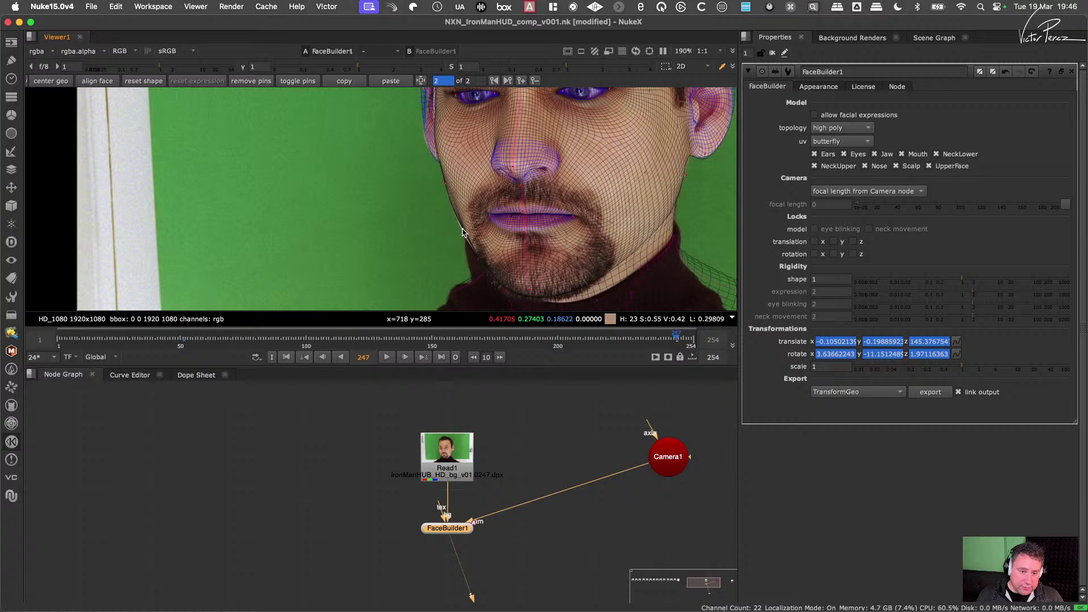
left_click_drag(461, 233, 469, 213)
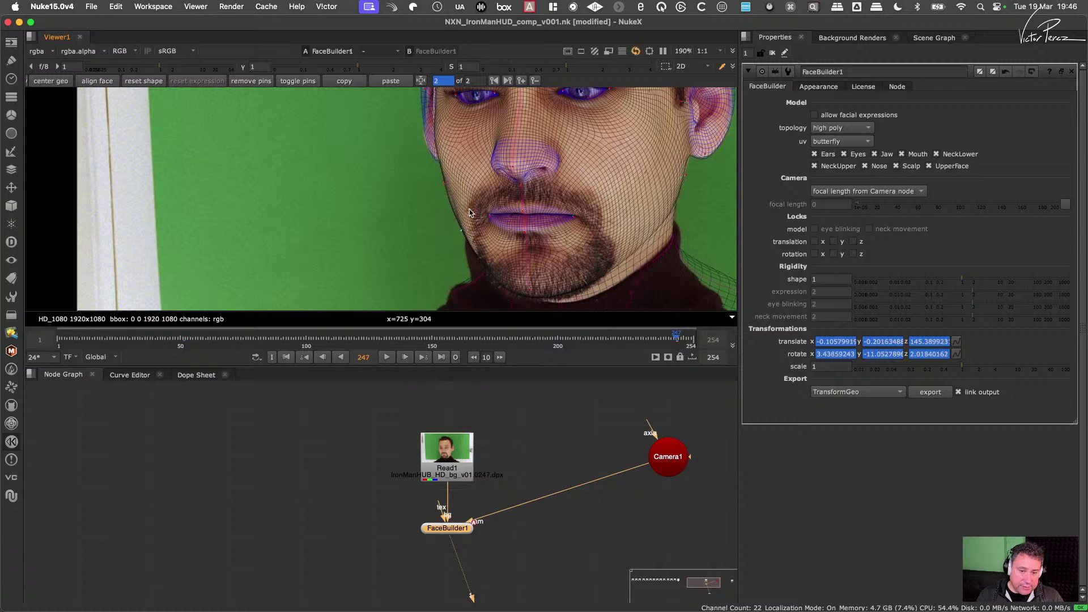
Step: Pin both corners of the mouth mesh to the corners of the man's lips
scroll(502, 231, "up", 5)
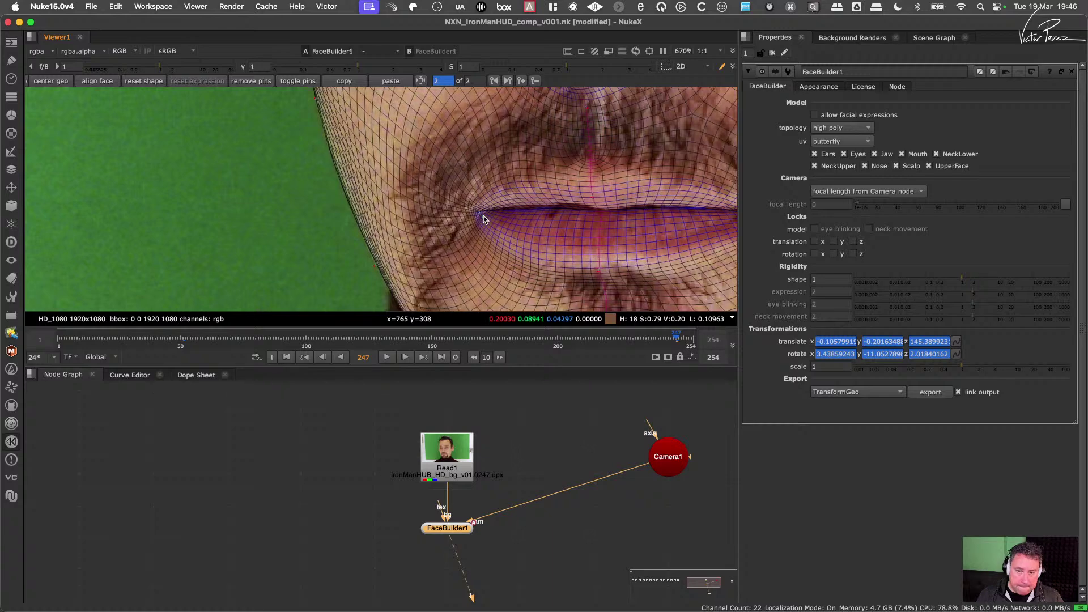
left_click(484, 217)
middle_click_drag(665, 210, 521, 218)
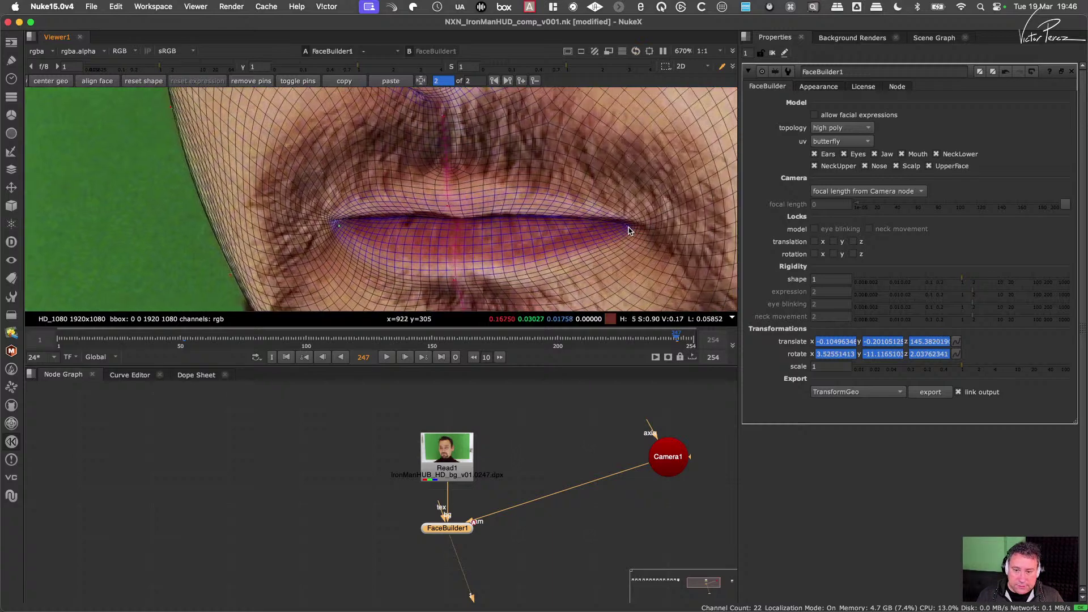
left_click_drag(628, 230, 640, 225)
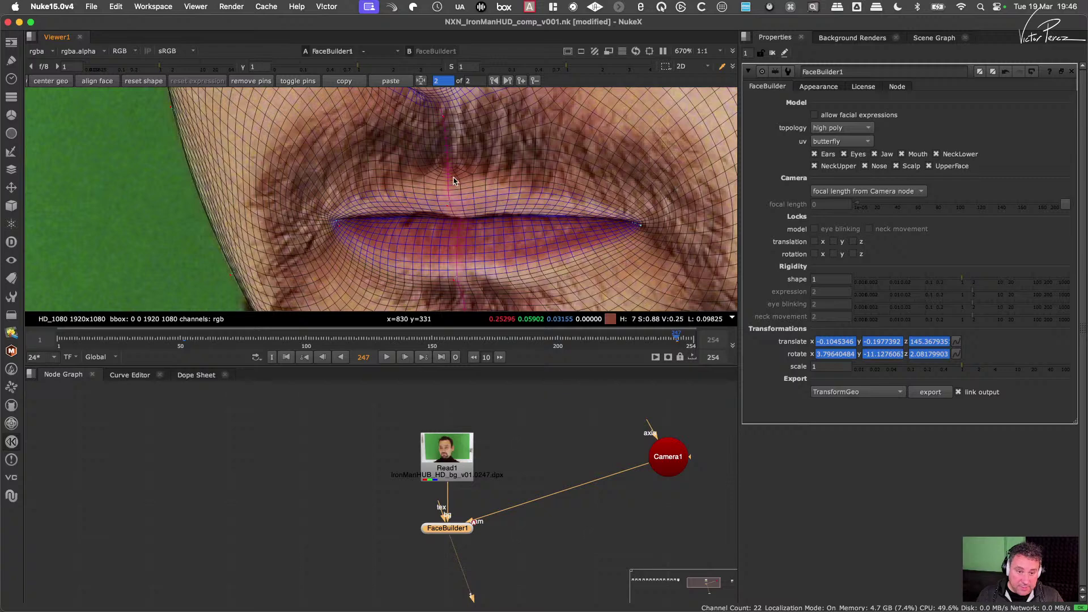
Step: Pin the nose mesh so its tip and nostrils match the plate, and check the fit of the whole face
middle_click_drag(453, 182, 474, 225)
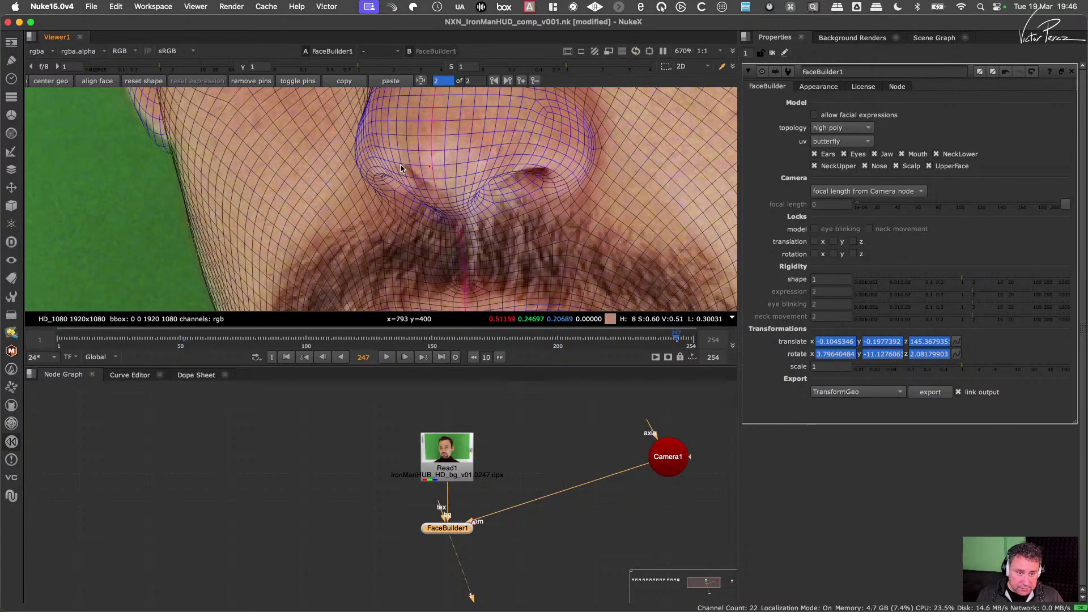
middle_click_drag(431, 182, 453, 232)
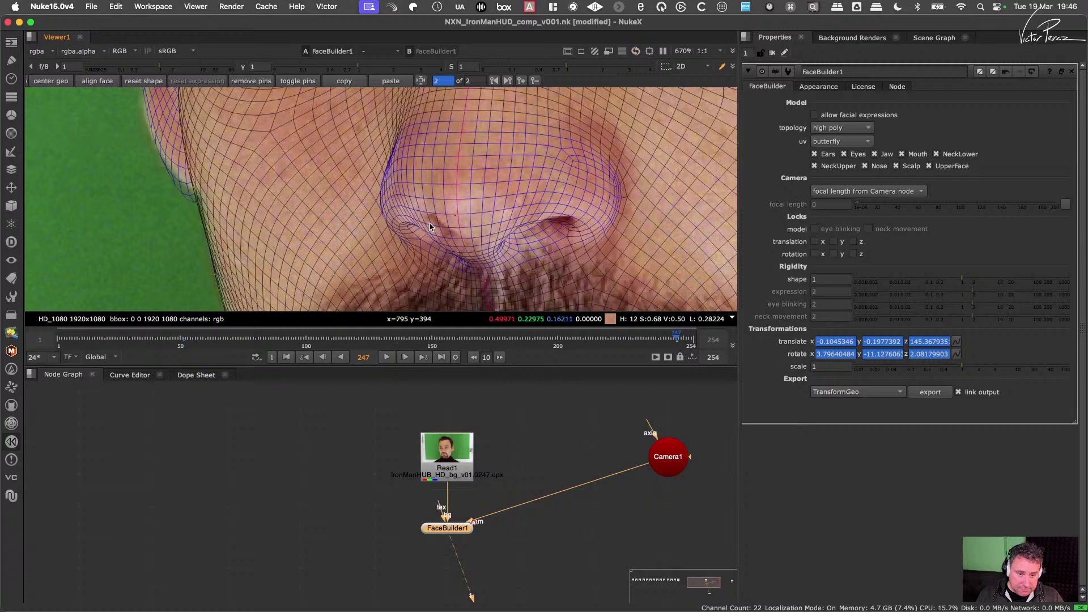
left_click_drag(456, 218, 488, 202)
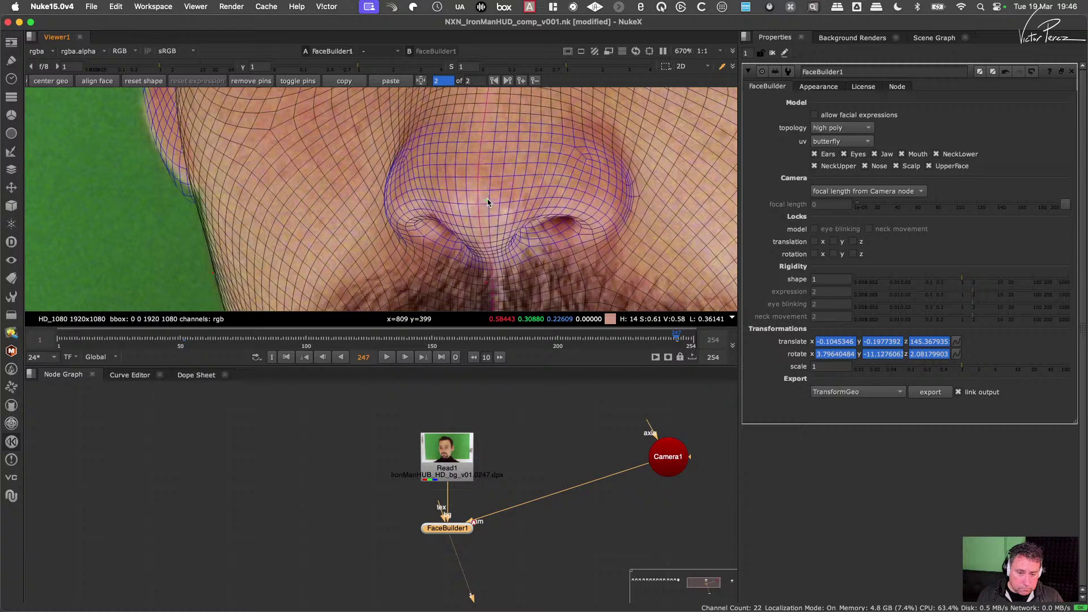
scroll(487, 201, "down", 8)
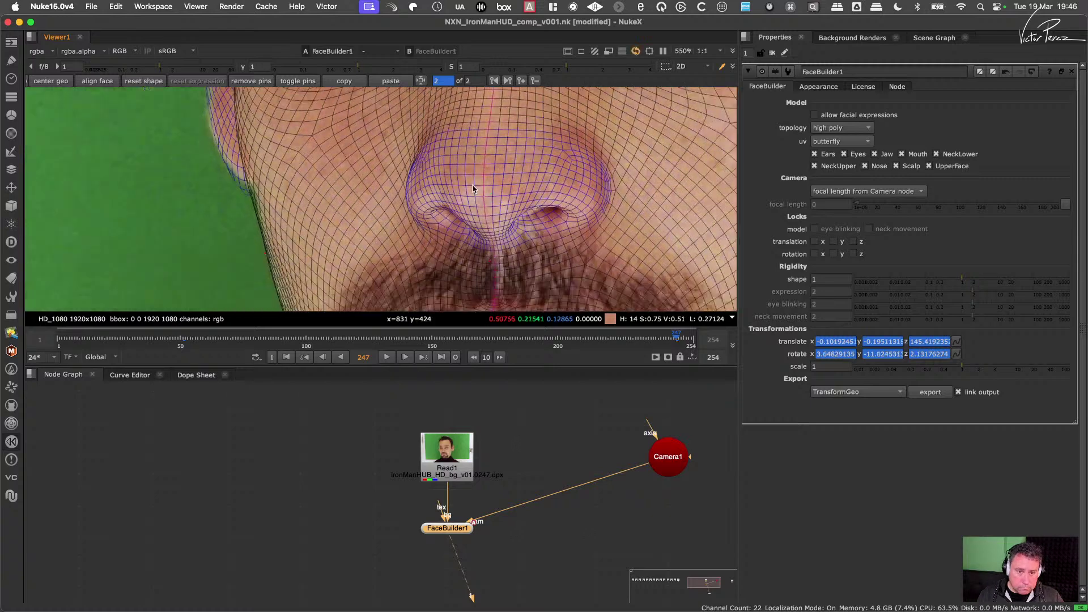
scroll(475, 198, "down", 2)
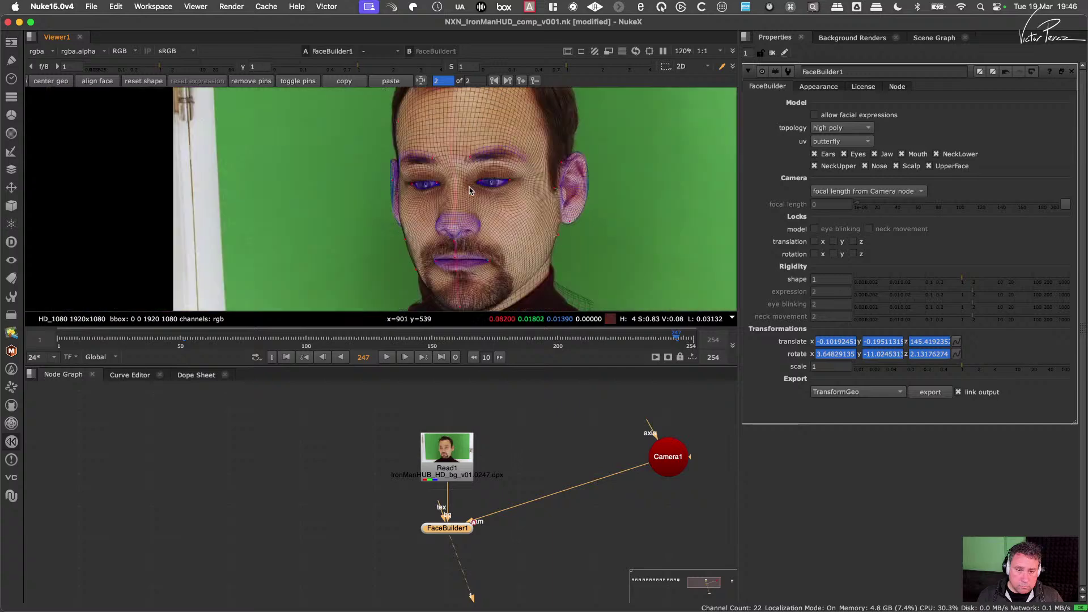
scroll(466, 184, "down", 2)
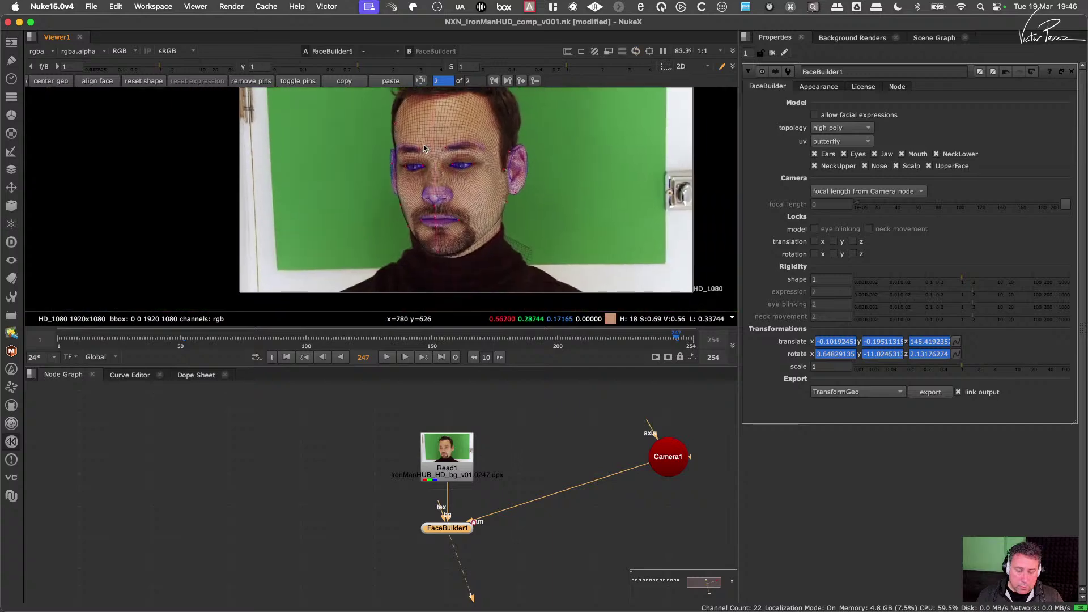
Step: Scrub through the plate to review the head's movement between the two keyframes, stopping at frame 67
left_click(671, 339)
left_click_drag(671, 339, 68, 356)
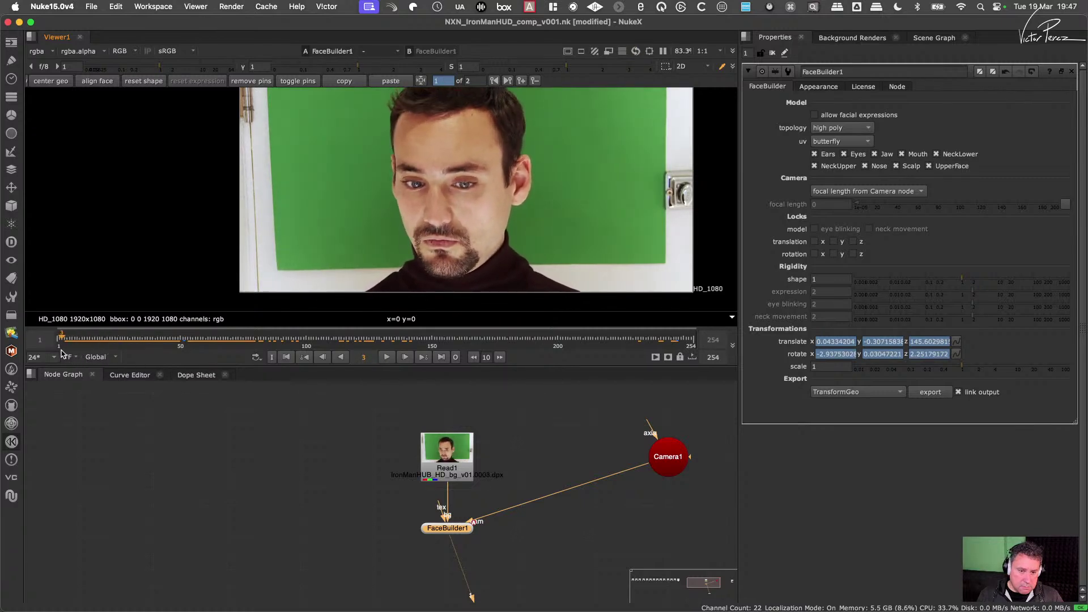
left_click(363, 333)
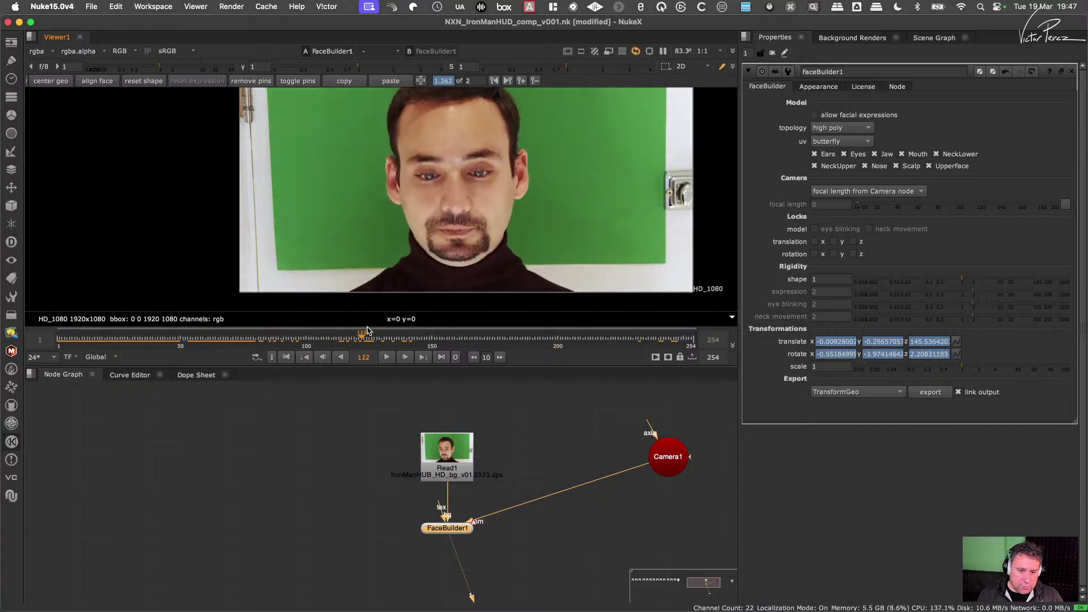
left_click_drag(367, 331, 589, 323)
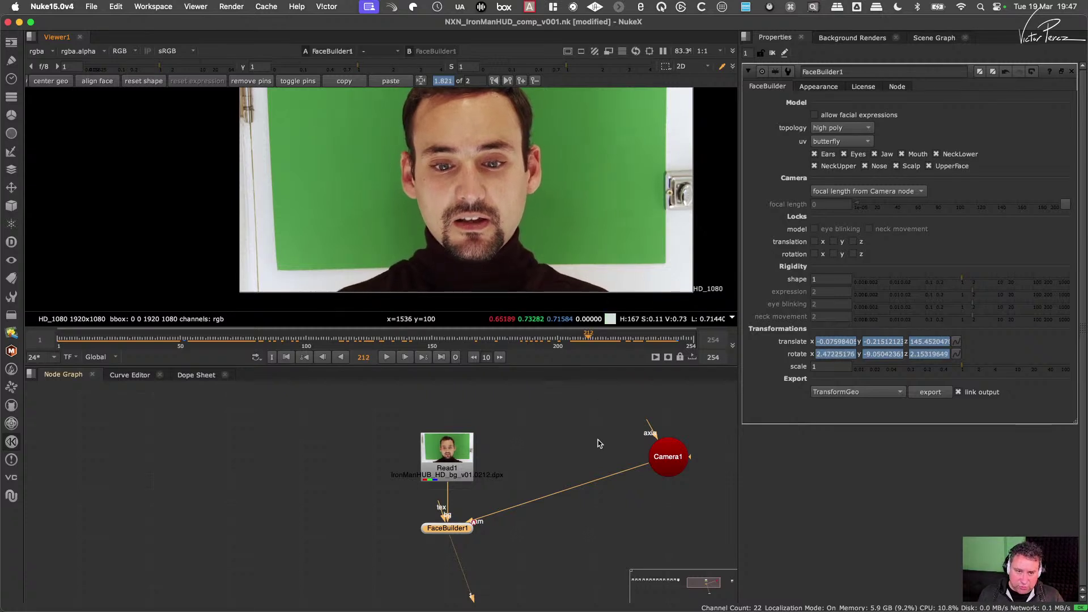
left_click_drag(426, 344, 224, 346)
Step: Add a KeenTools 3D Classic FaceTracker node and place it in the free space below Camera1
left_click(539, 539)
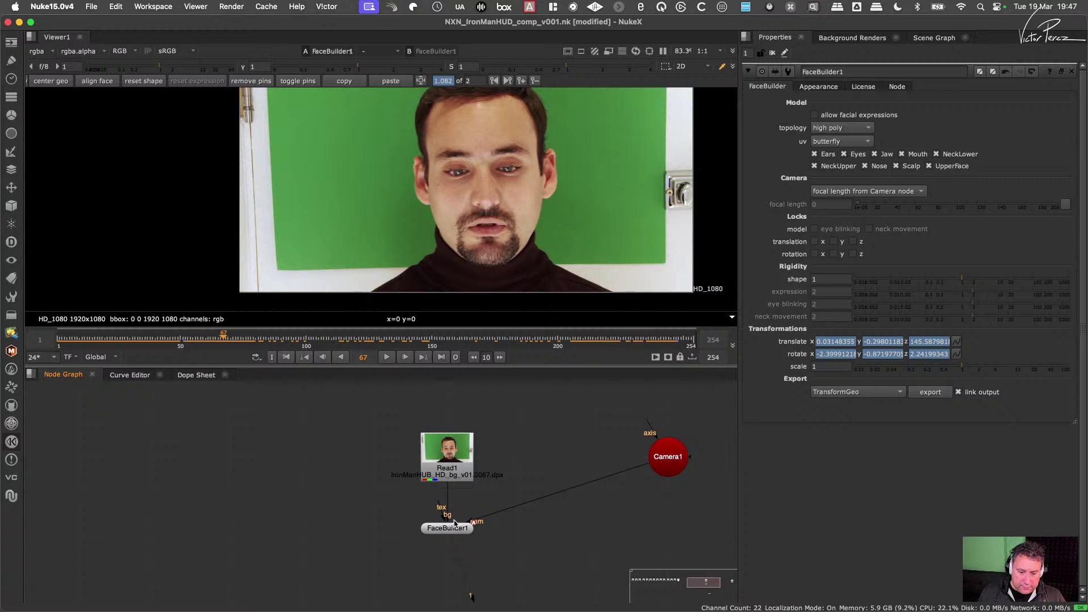
left_click(468, 532)
left_click(540, 540)
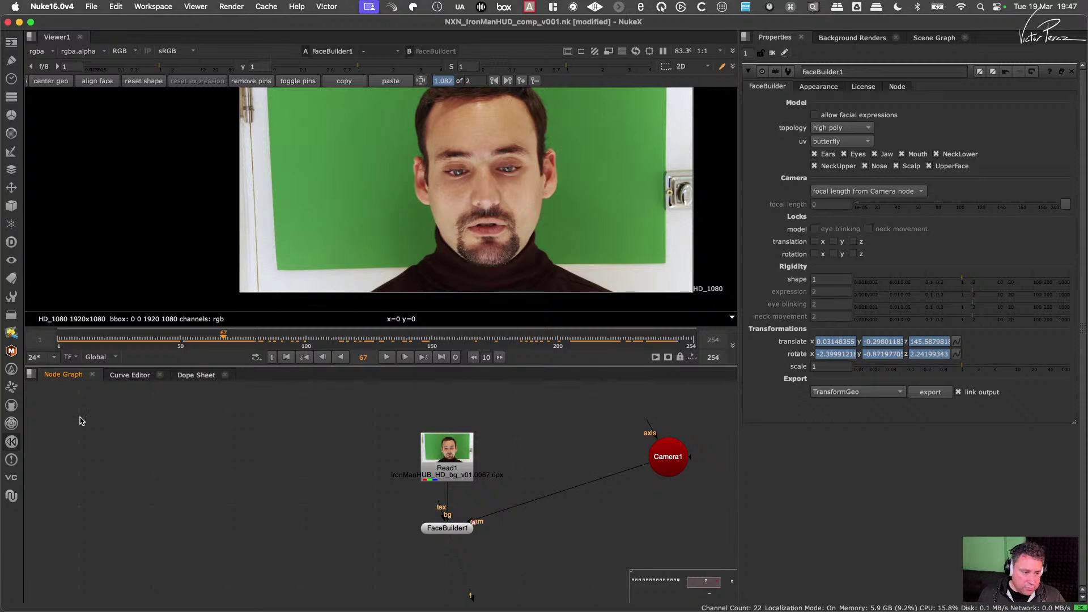
left_click(12, 443)
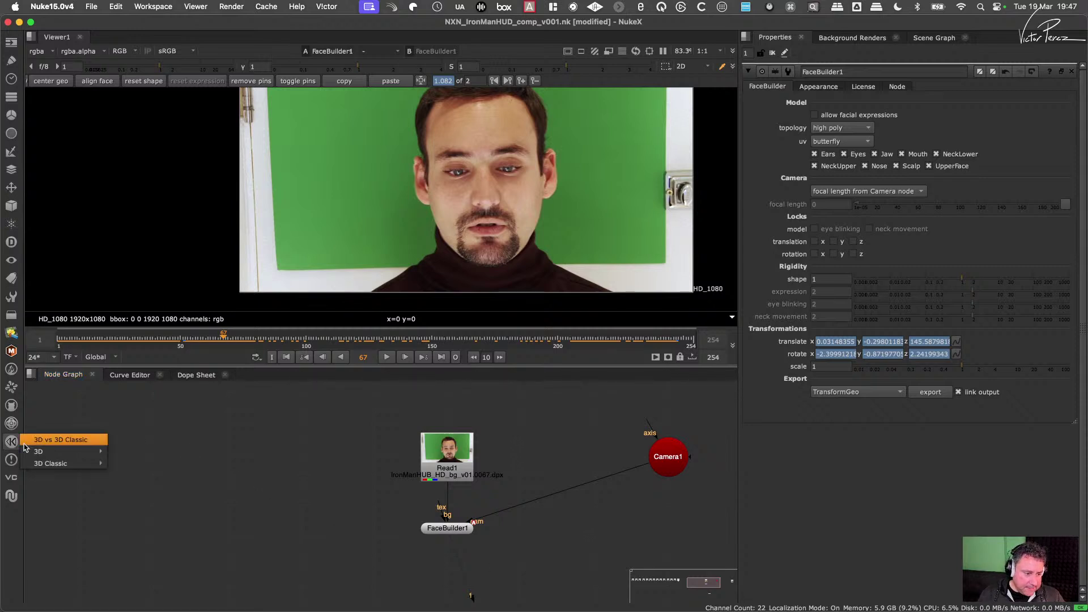
mouse_move(68, 463)
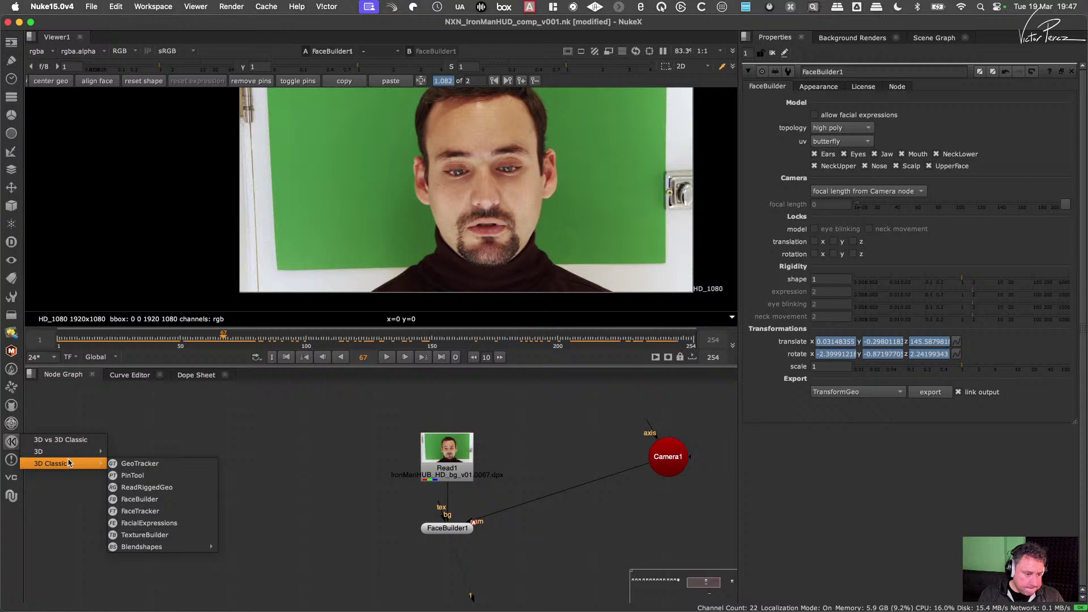
left_click(164, 510)
left_click_drag(368, 524, 596, 572)
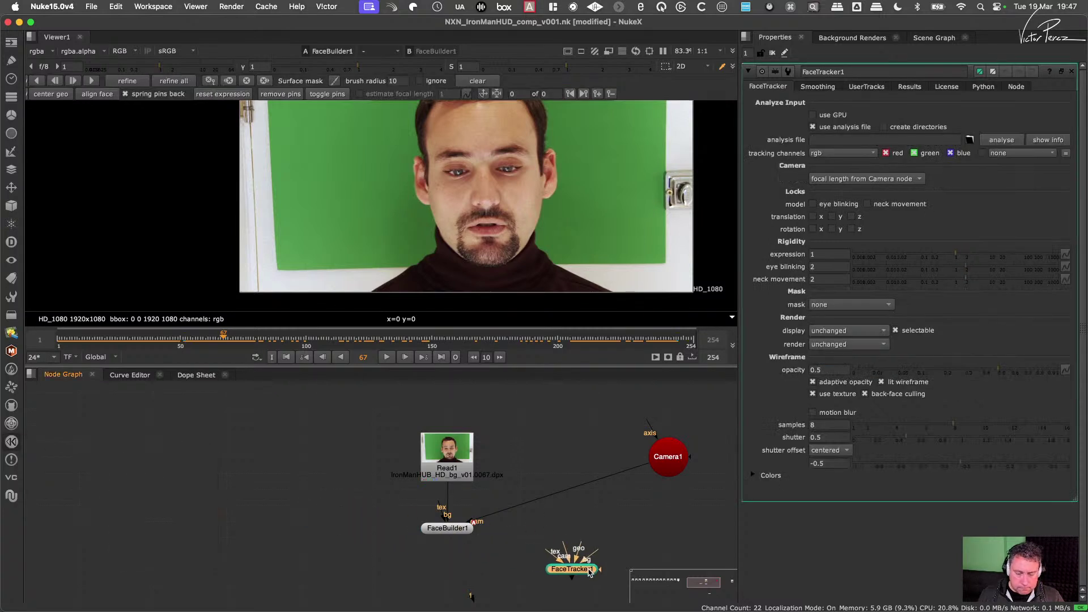
Step: Connect FaceTracker1's cam input to Camera1, its bg input to Read1 and its geo input to FaceBuilder1
middle_click_drag(565, 526, 535, 449)
left_click_drag(543, 493, 641, 387)
left_click_drag(547, 510, 434, 400)
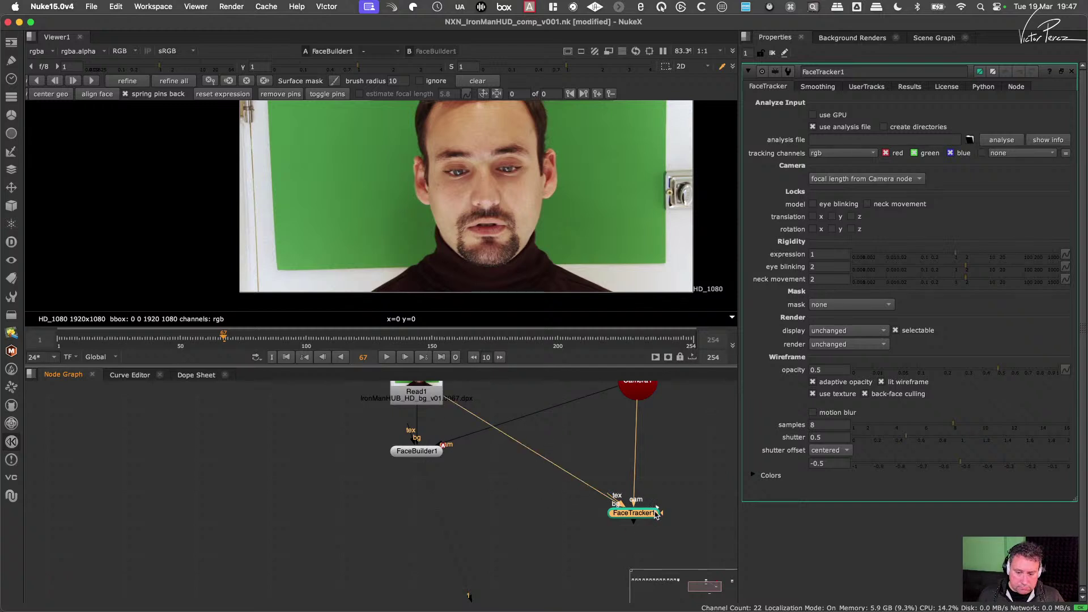
left_click_drag(656, 513, 433, 452)
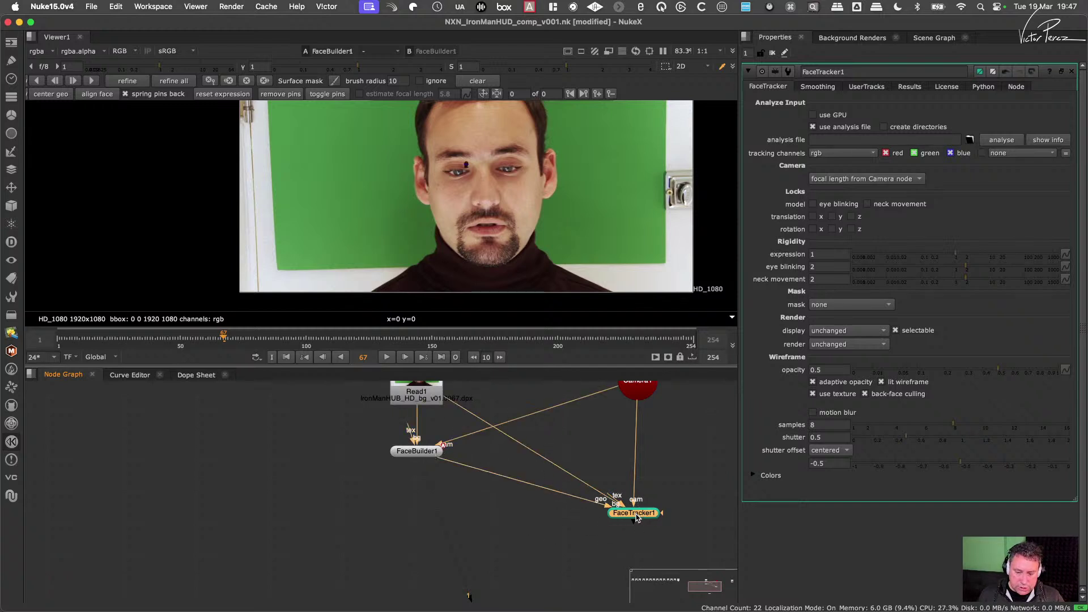
left_click_drag(636, 517, 639, 511)
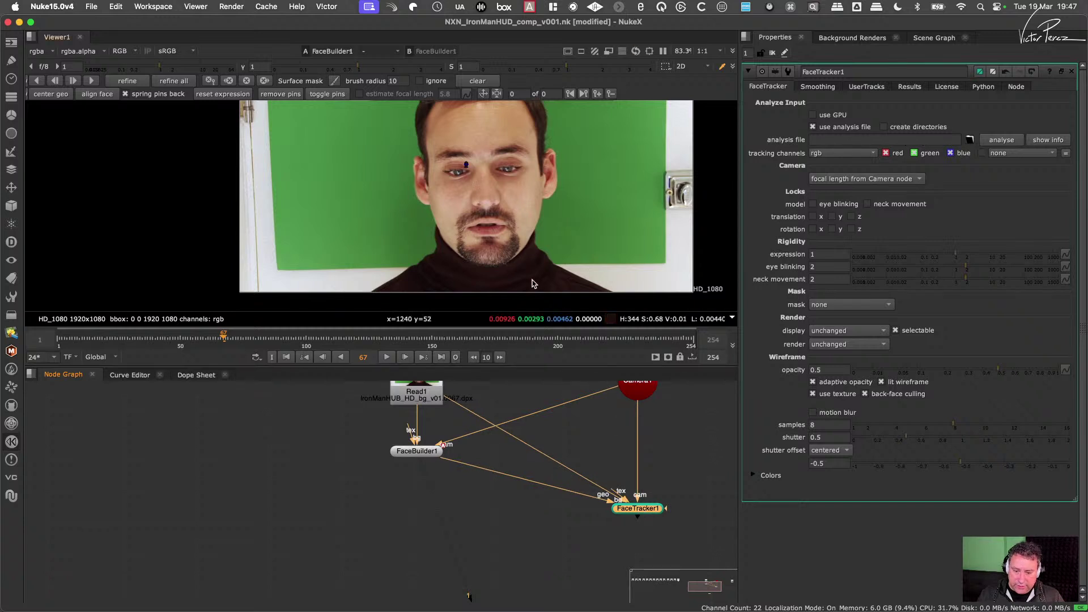
middle_click_drag(499, 235, 468, 291)
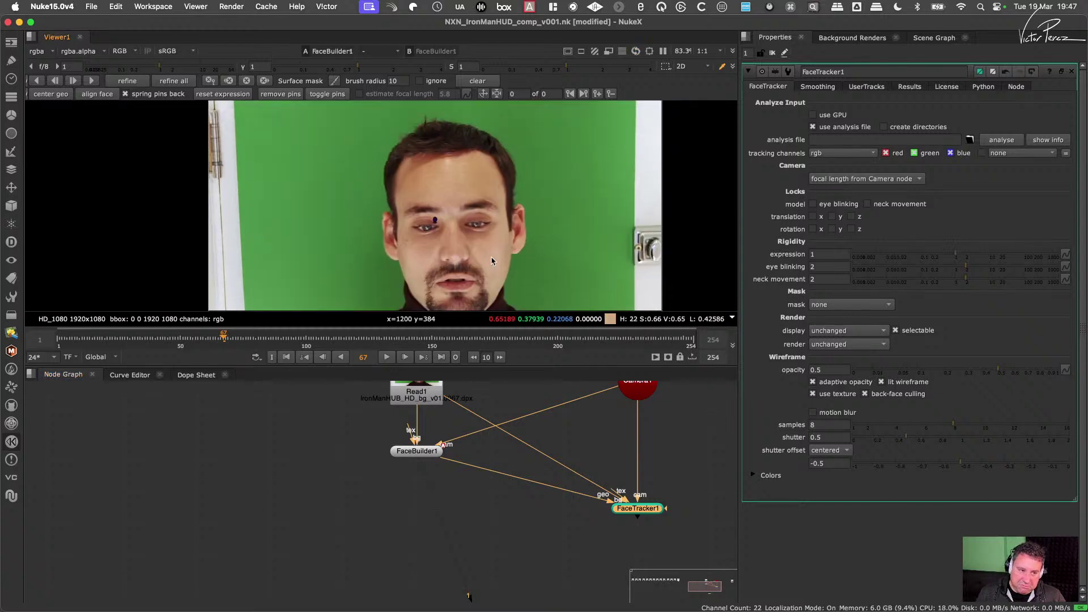
Step: Select FaceTracker1, go to frame 1 and try aligning its head mesh to the face in the plate
left_click(679, 477)
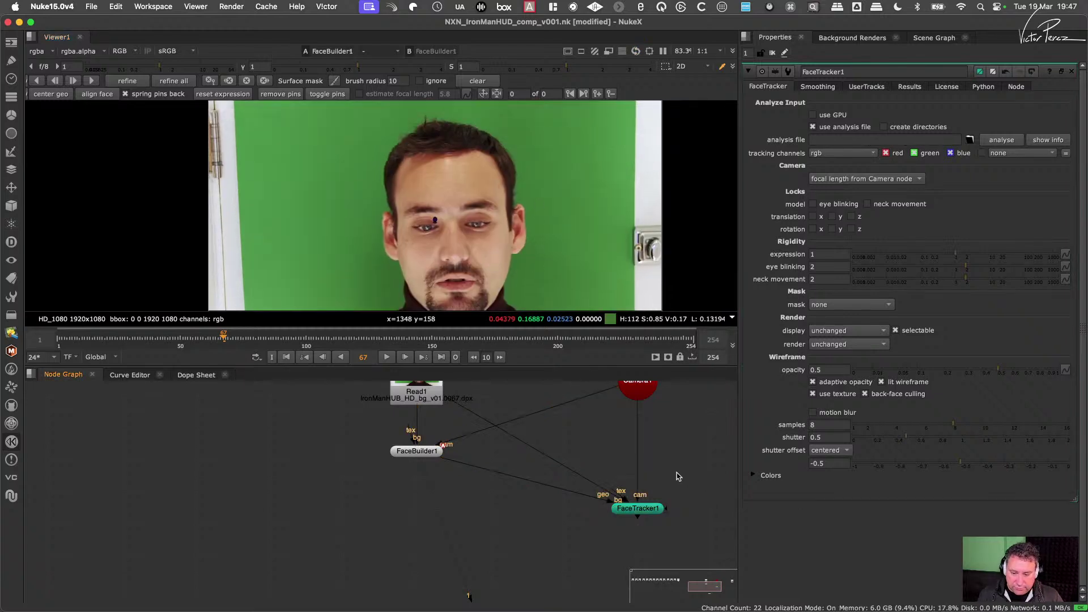
left_click(646, 511)
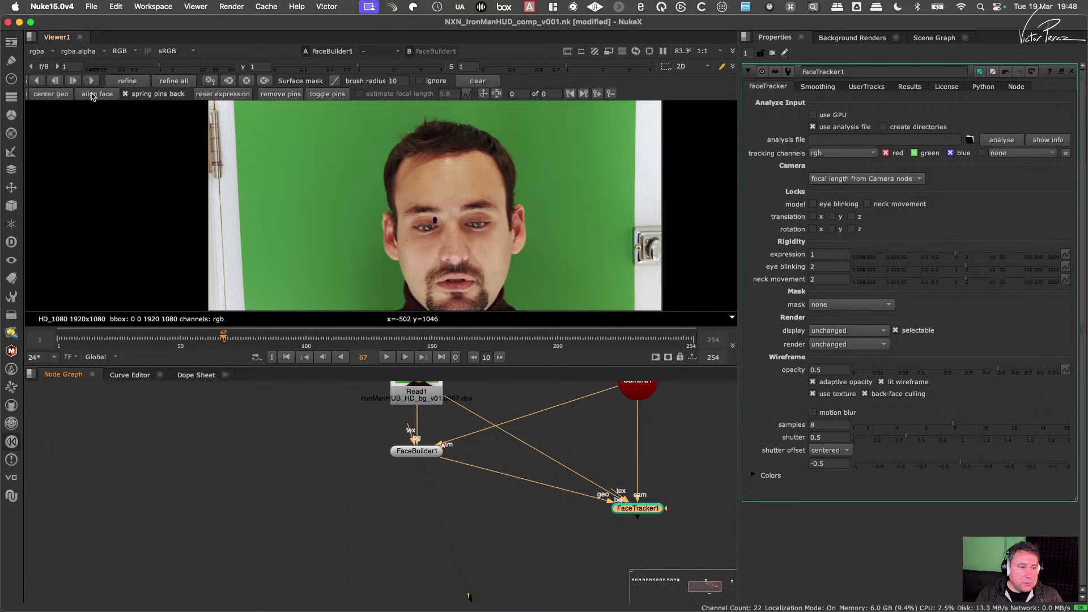
left_click(145, 335)
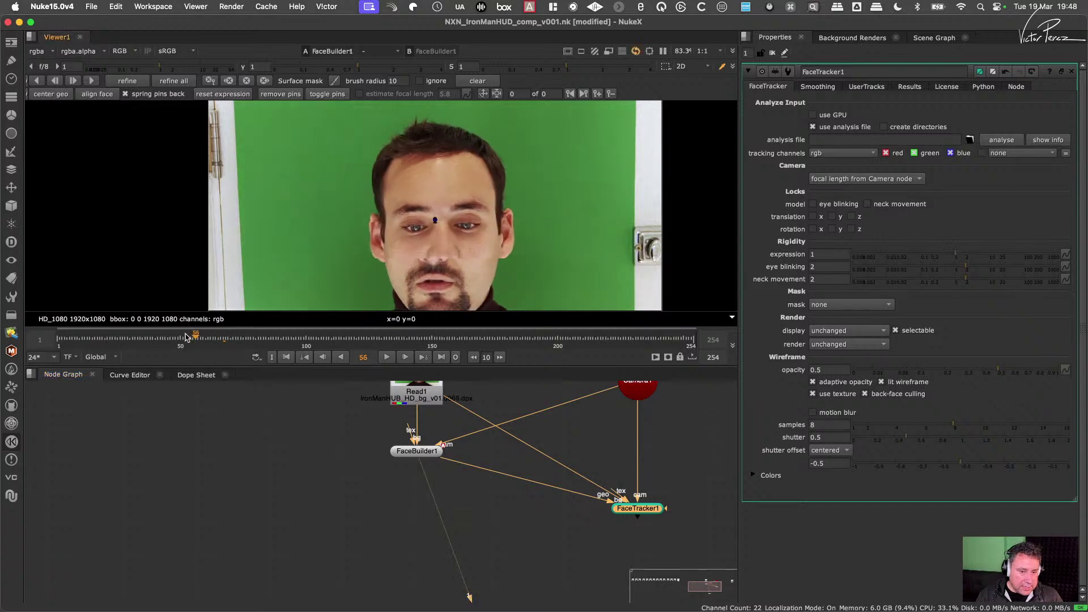
left_click_drag(140, 334, 59, 347)
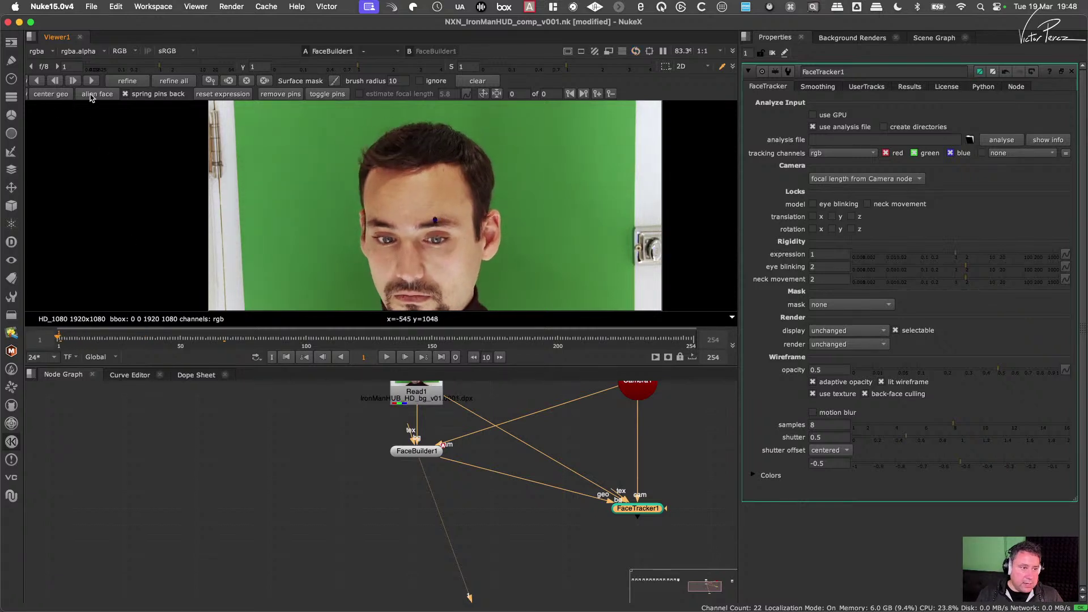
left_click(95, 94)
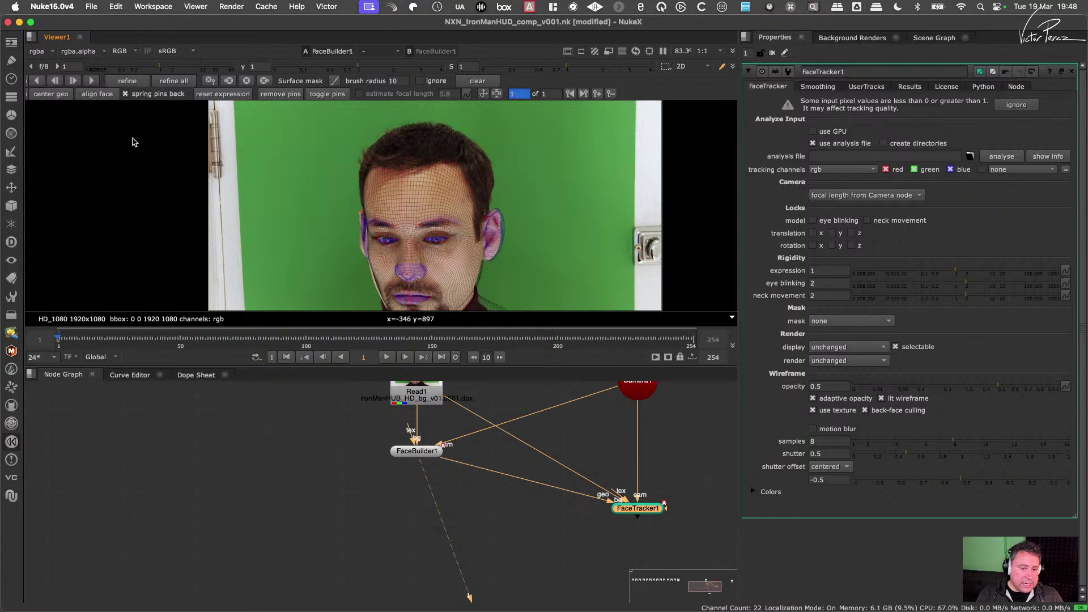
Step: Inspect the aligned mesh at frame 1 and ignore the warning about out-of-range input pixel values
middle_click_drag(470, 242, 483, 224)
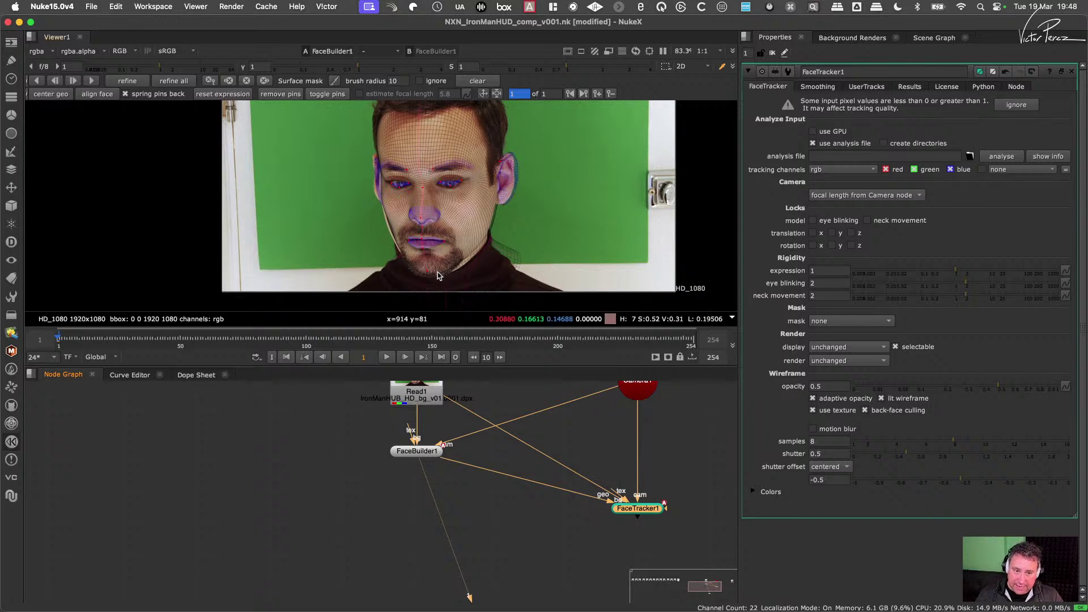
middle_click_drag(435, 152, 414, 195)
scroll(414, 195, "up", 5)
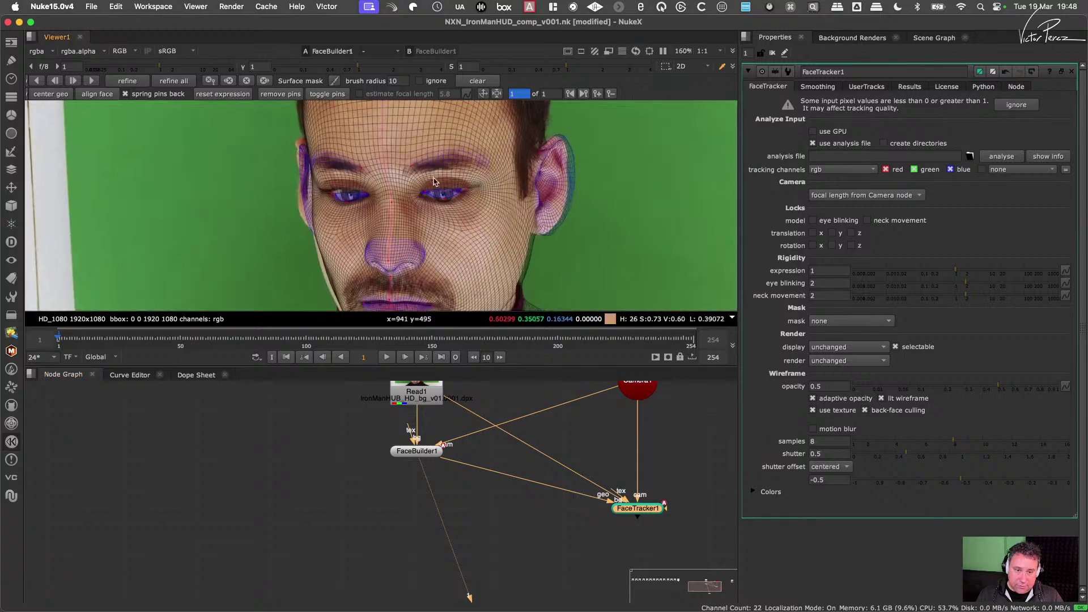
middle_click_drag(547, 174, 509, 145)
scroll(502, 197, "down", 2)
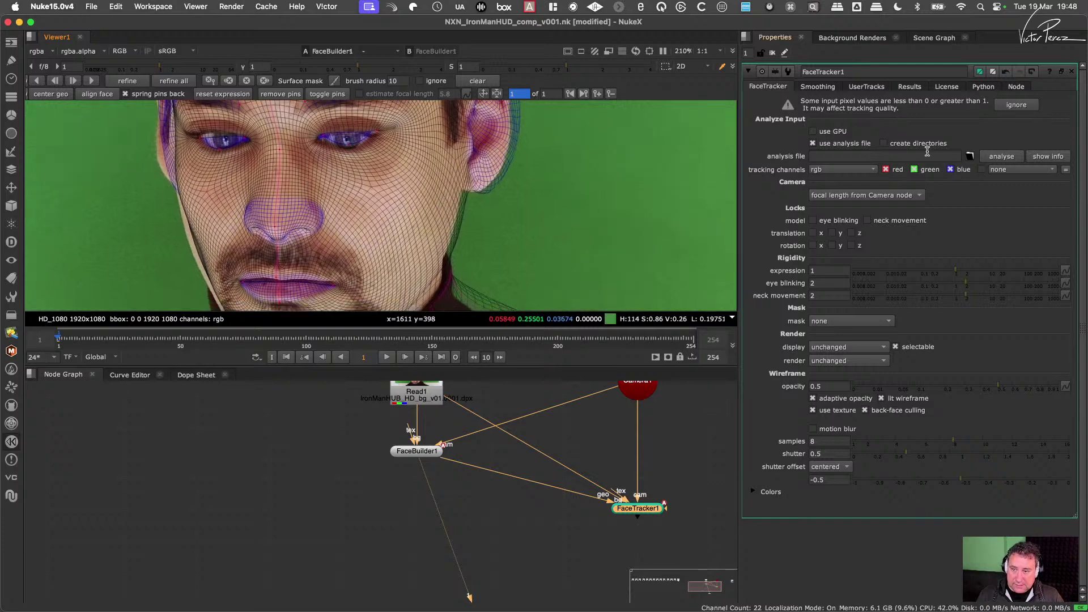
left_click(1015, 106)
scroll(457, 159, "up", 5)
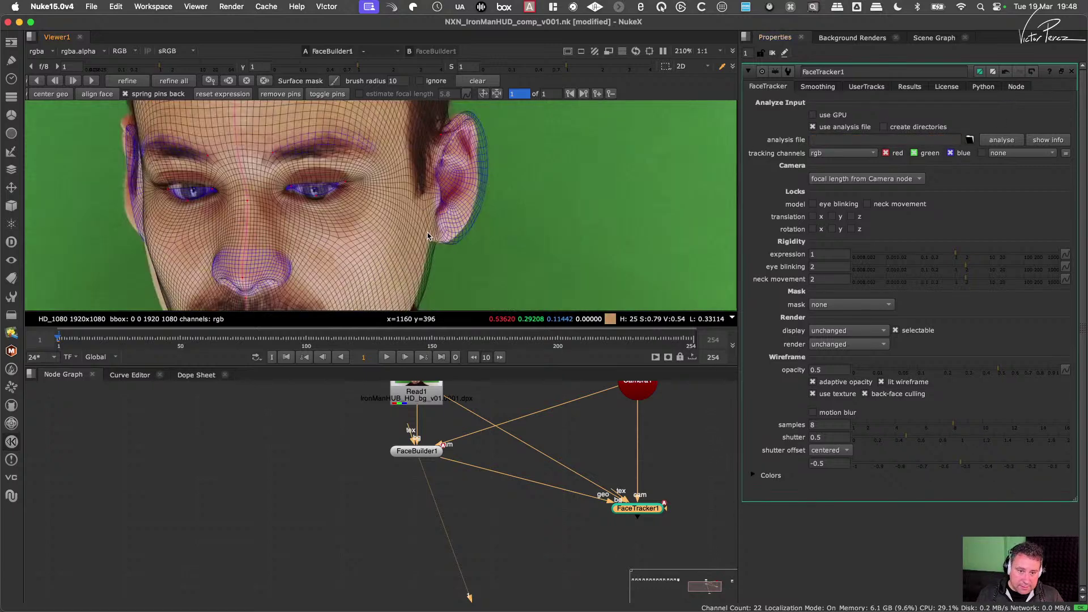
Step: Try pinning the mesh near the top of the actor's left ear at frame 1, and clear all FaceTracker1 keyframes
left_click_drag(437, 145, 431, 145)
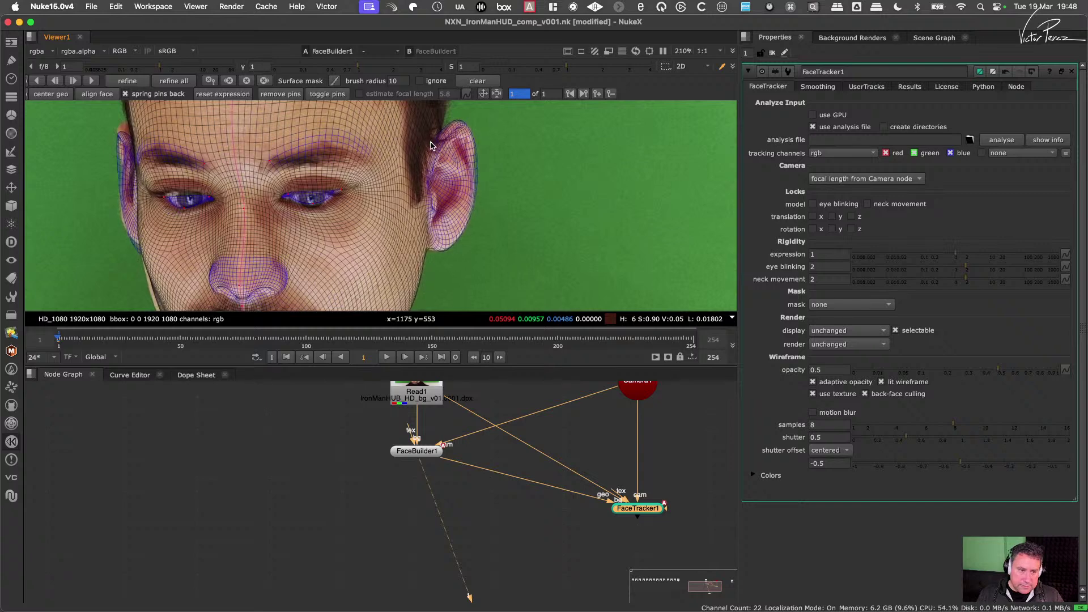
middle_click_drag(173, 181, 253, 214)
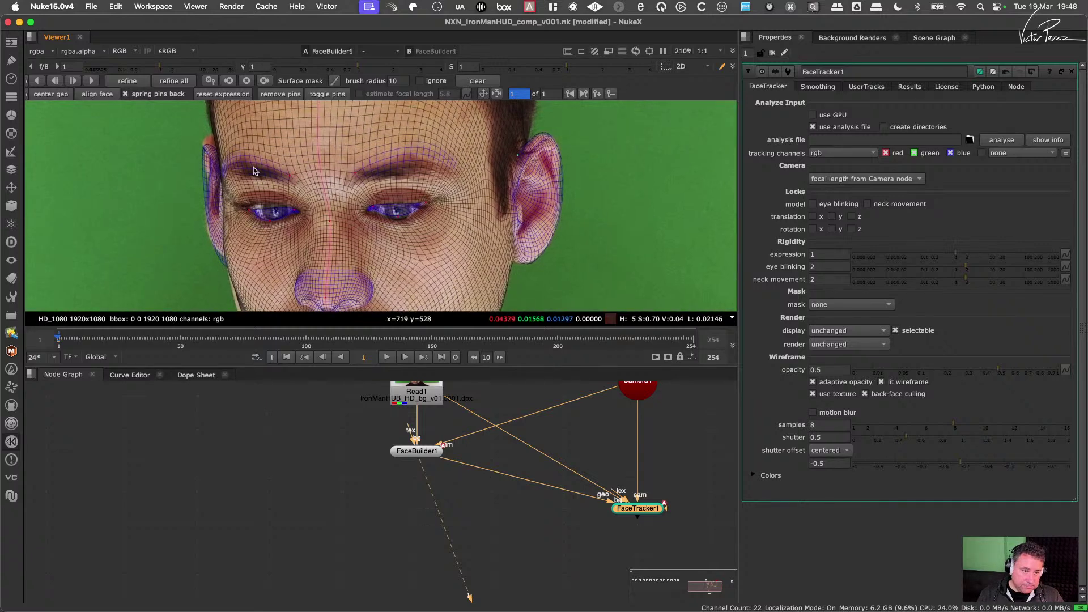
scroll(254, 172, "up", 3)
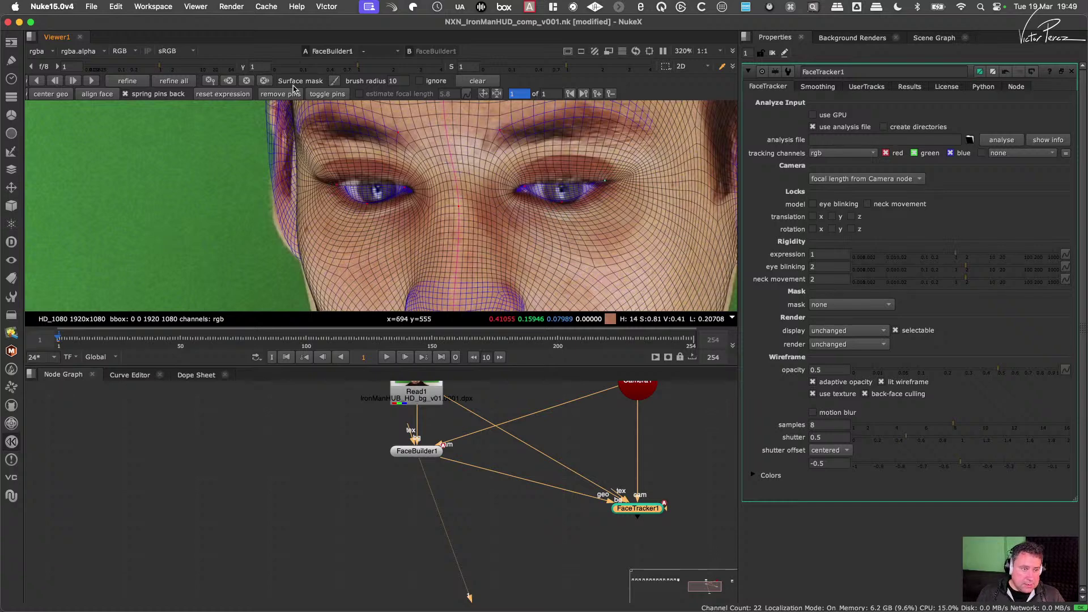
left_click(247, 81)
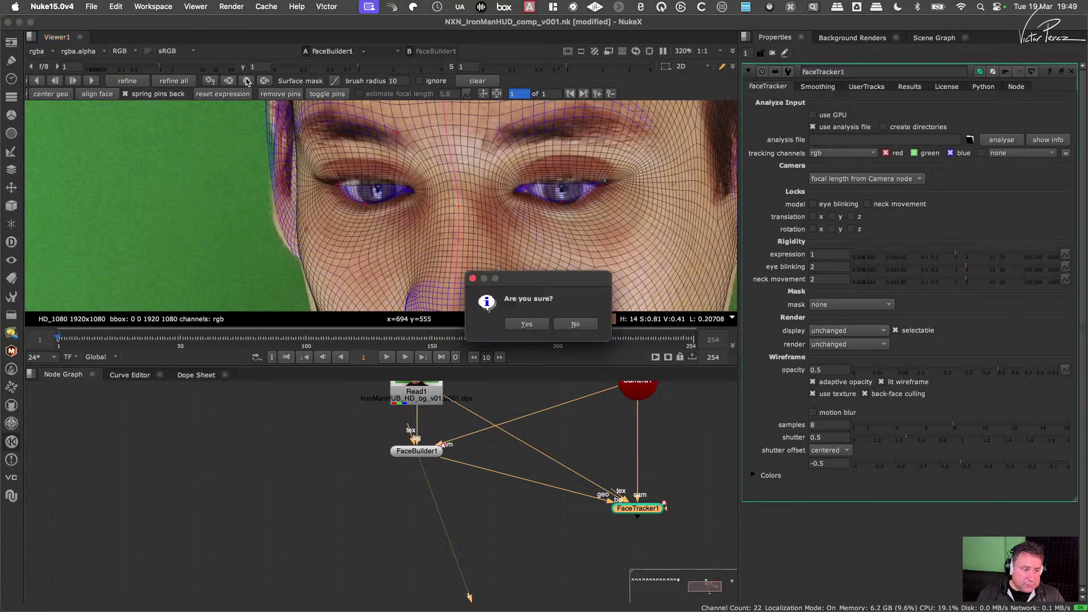
left_click(527, 324)
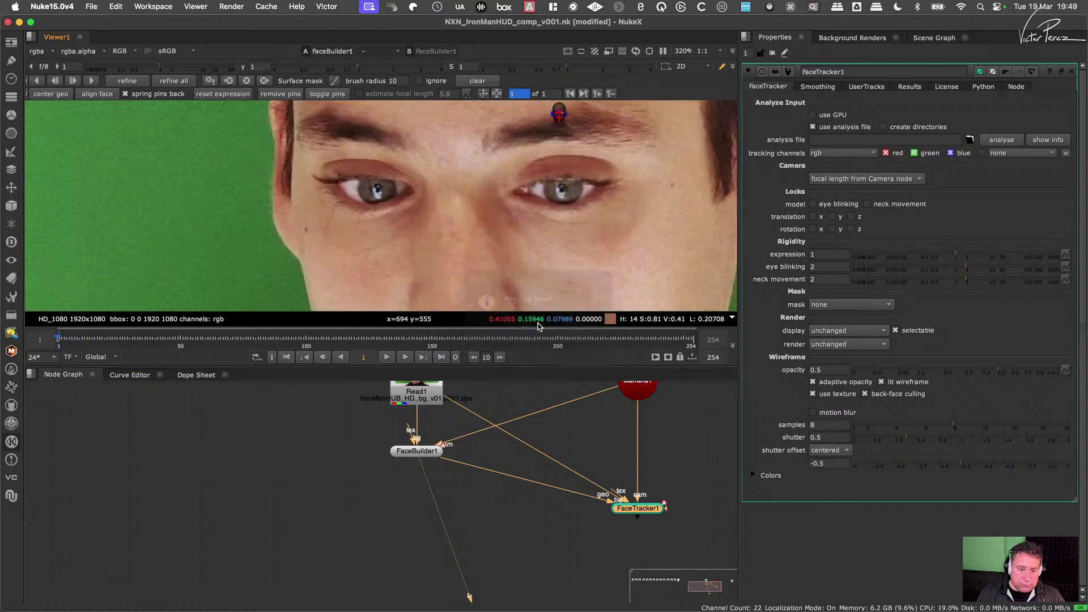
Step: Locate FaceBuilder1's first keyframe at frame 51 and align FaceTracker1's mesh to the face there
double_click(426, 451)
left_click(184, 343)
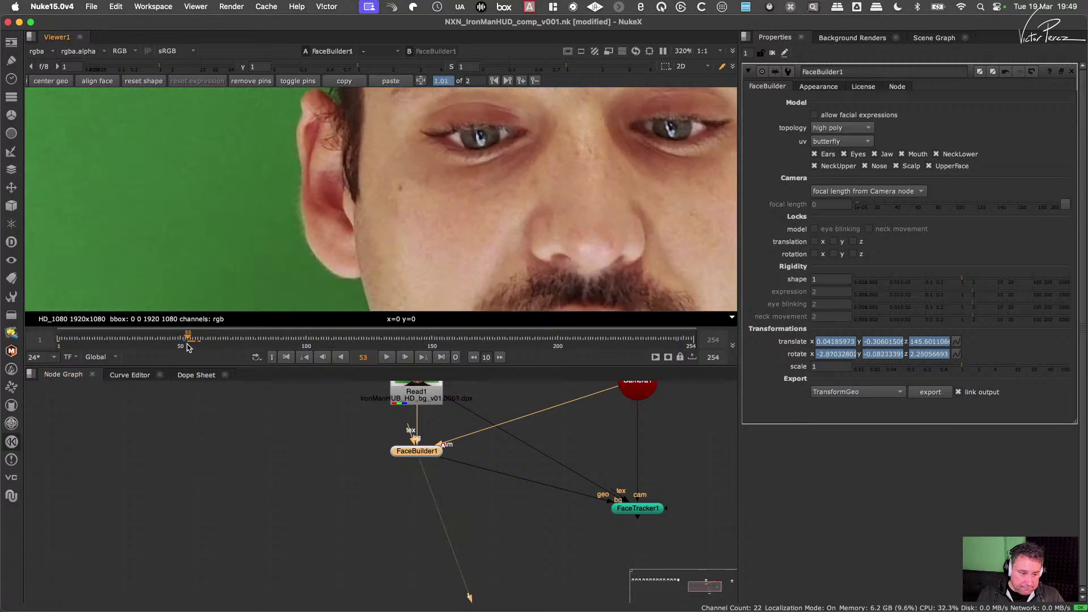
double_click(636, 508)
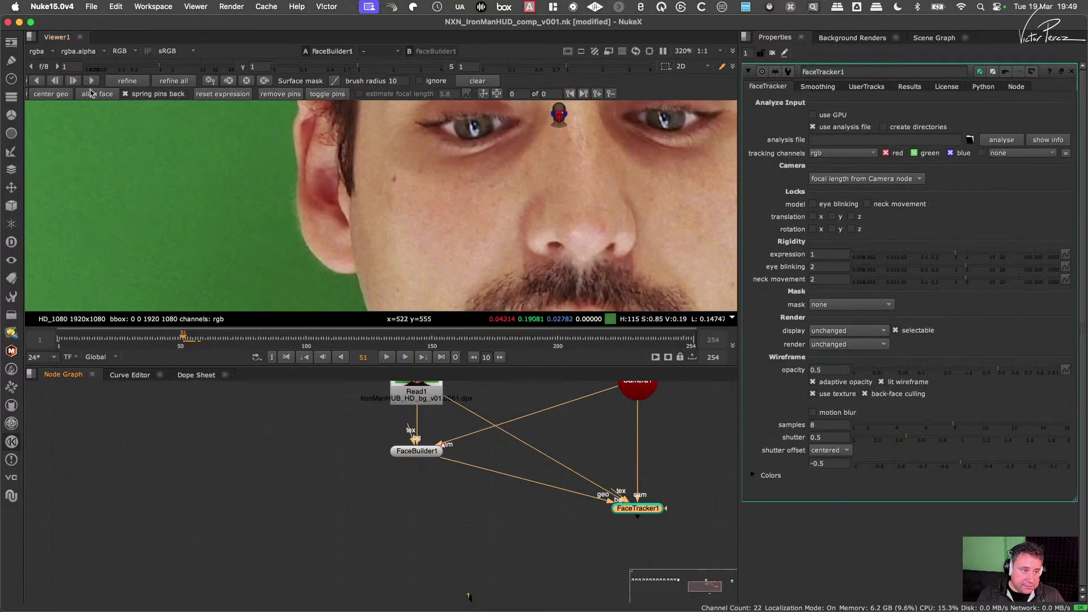
left_click(98, 94)
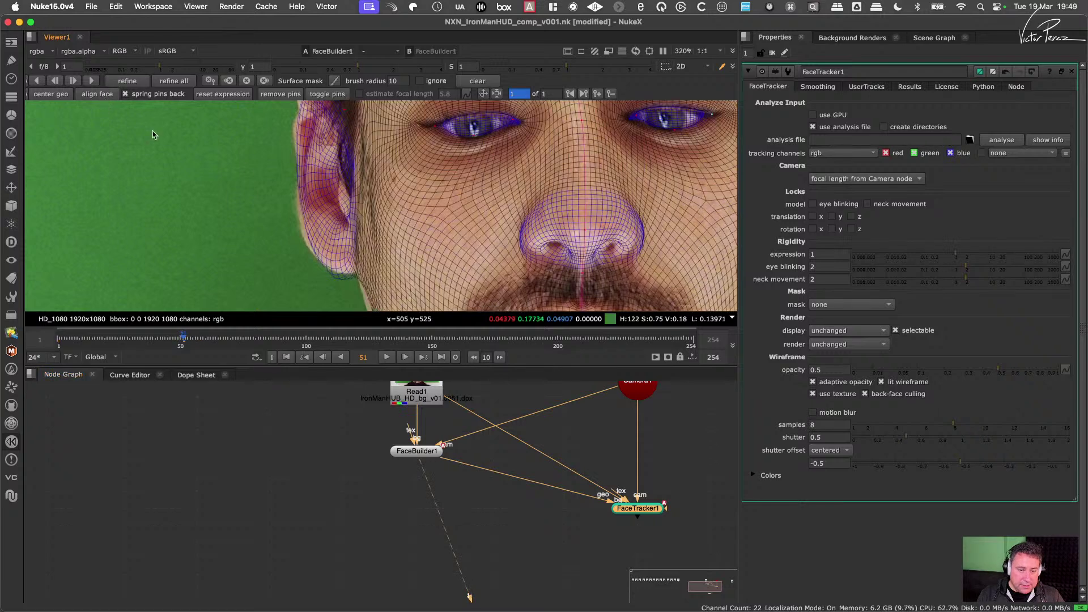
scroll(512, 224, "down", 5)
scroll(513, 223, "down", 1)
middle_click_drag(513, 223, 466, 227)
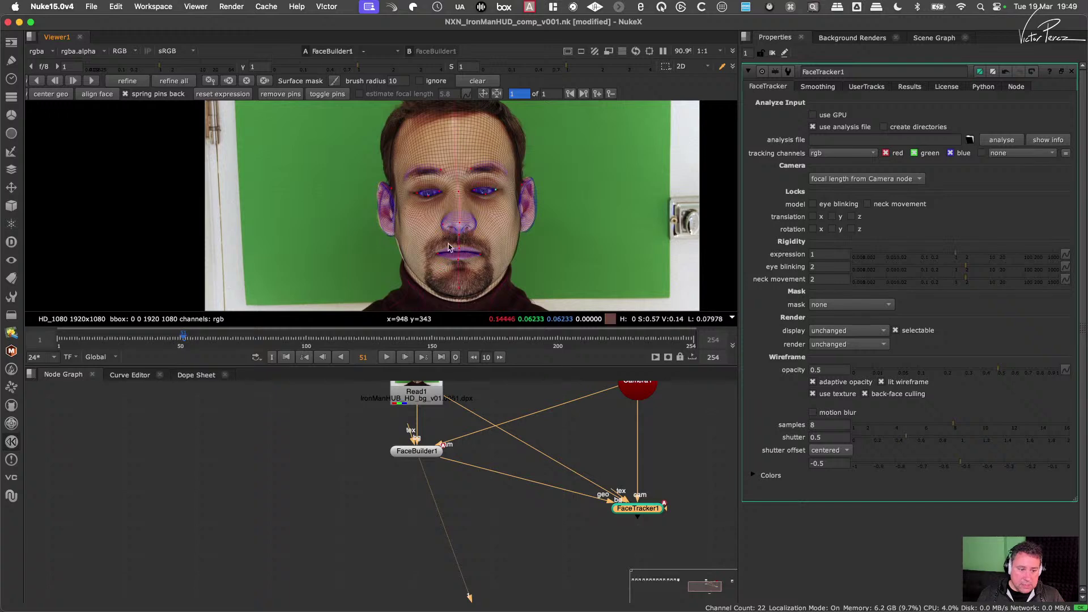
Step: Go to FaceBuilder1's second keyframe at frame 247 and try aligning FaceTracker1's mesh to the face there
double_click(424, 452)
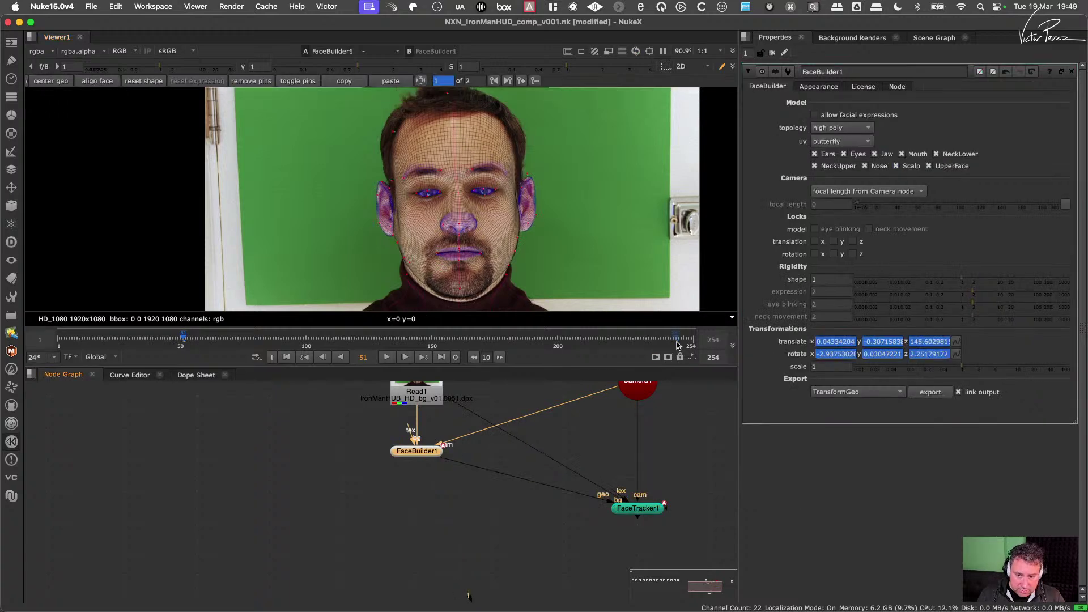
left_click(676, 340)
double_click(626, 512)
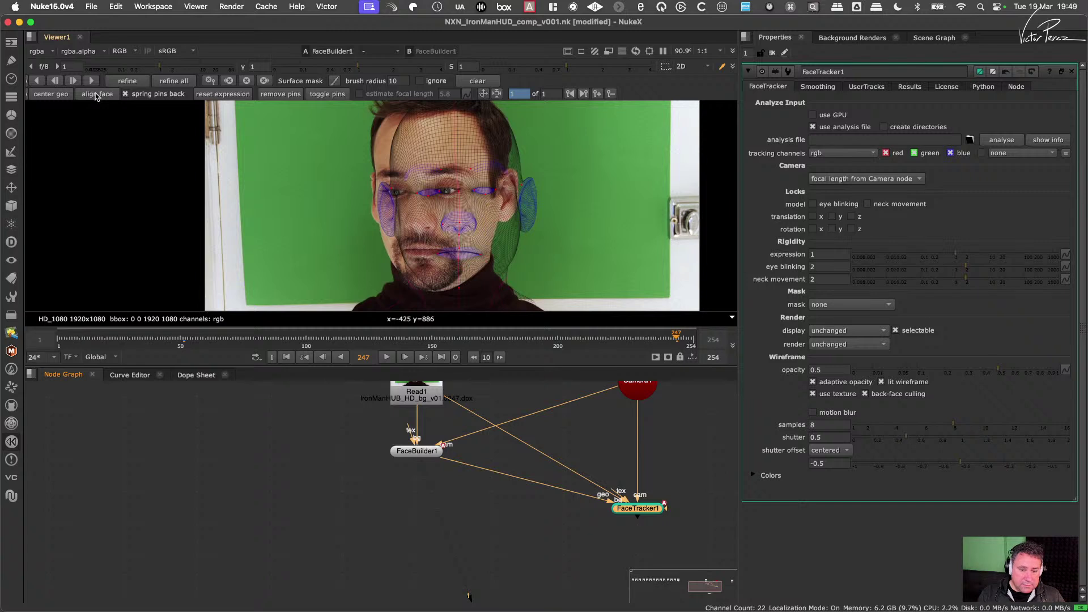
left_click(95, 95)
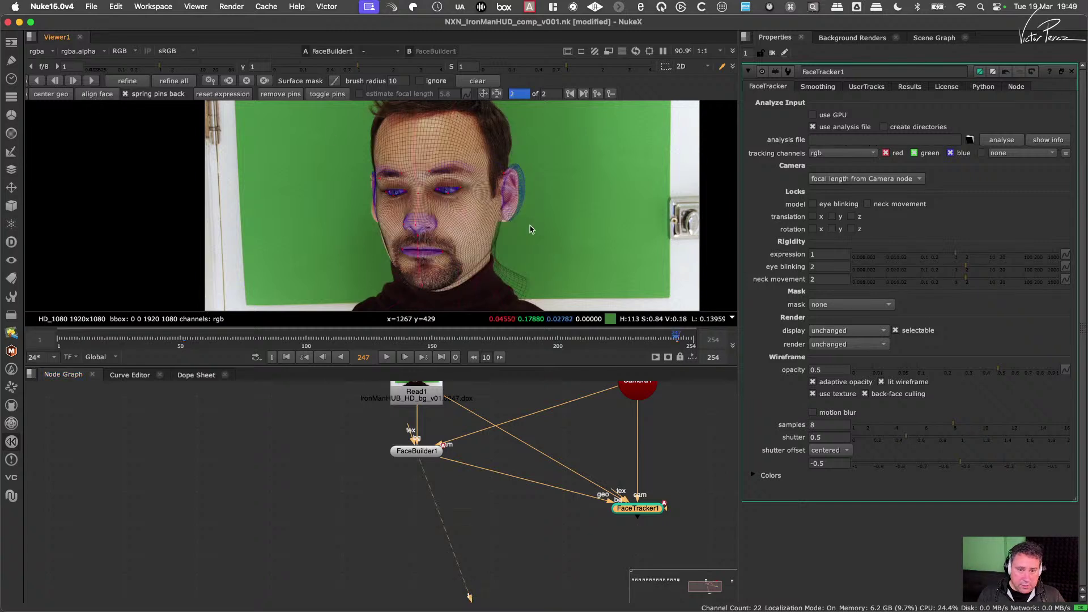
Step: Check the mesh fit at frame 247 and remove that keyframe from FaceTracker1
scroll(506, 212, "up", 5)
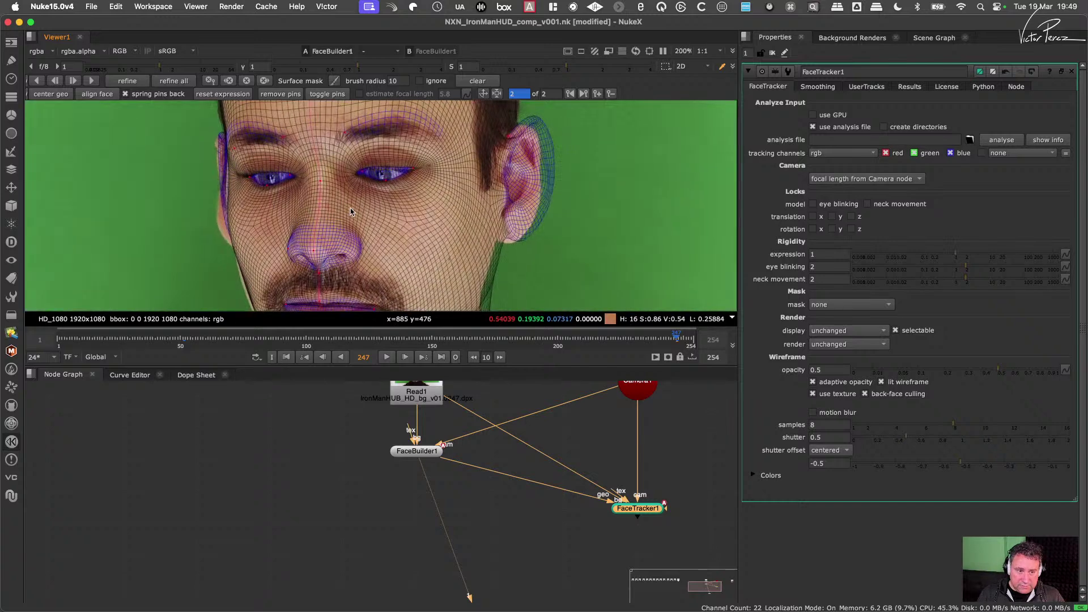
scroll(404, 214, "up", 1)
middle_click_drag(493, 220, 410, 219)
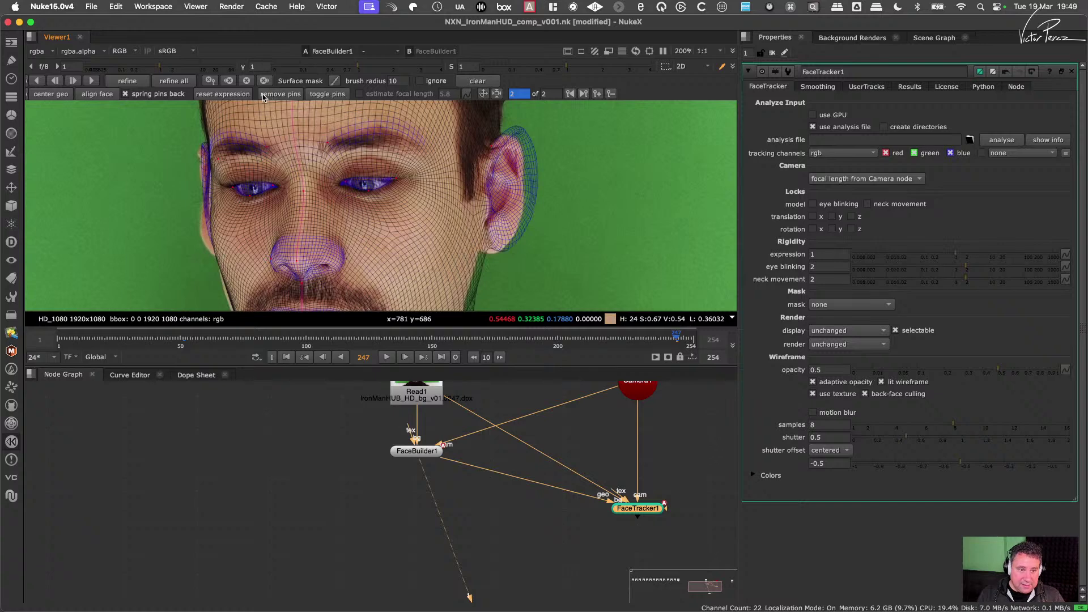
left_click(210, 81)
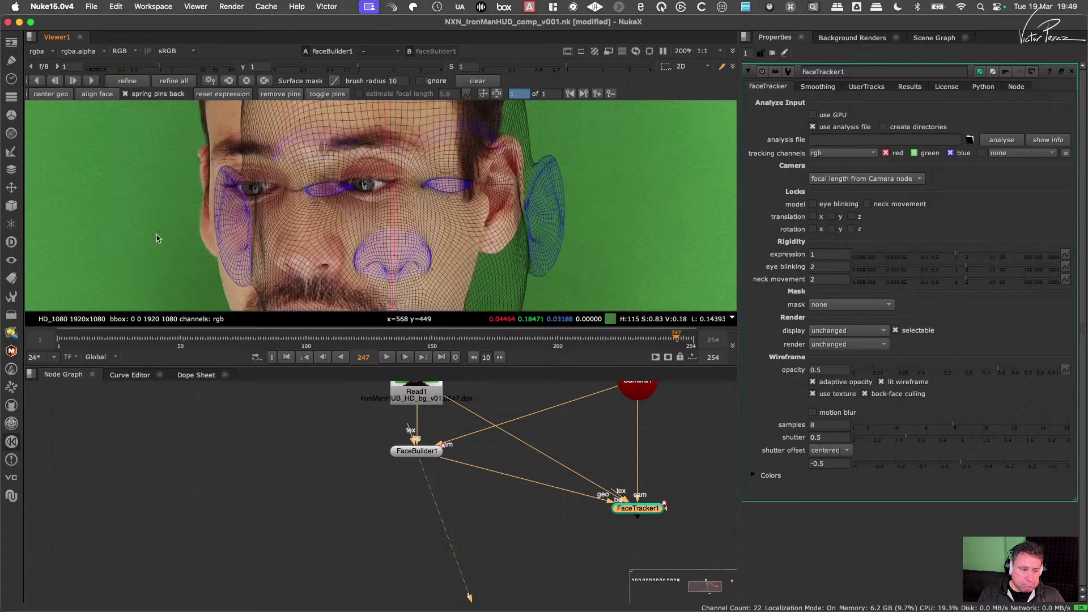
Step: Return to frame 51 and pin FaceTracker1's mesh to the actor's right ear so it matches the plate
left_click(183, 340)
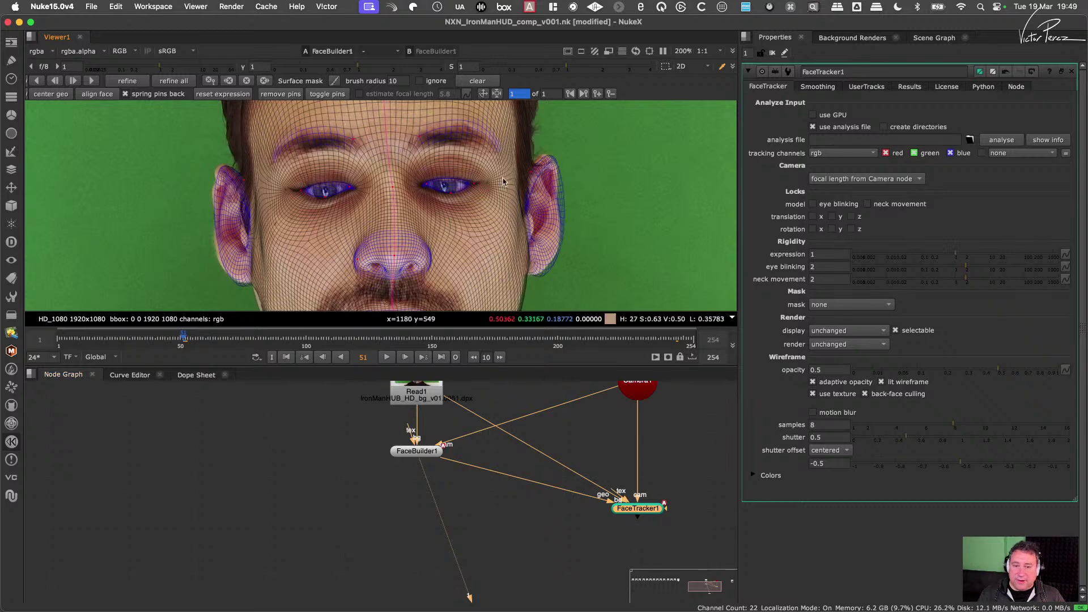
scroll(606, 215, "down", 4)
scroll(606, 216, "down", 2)
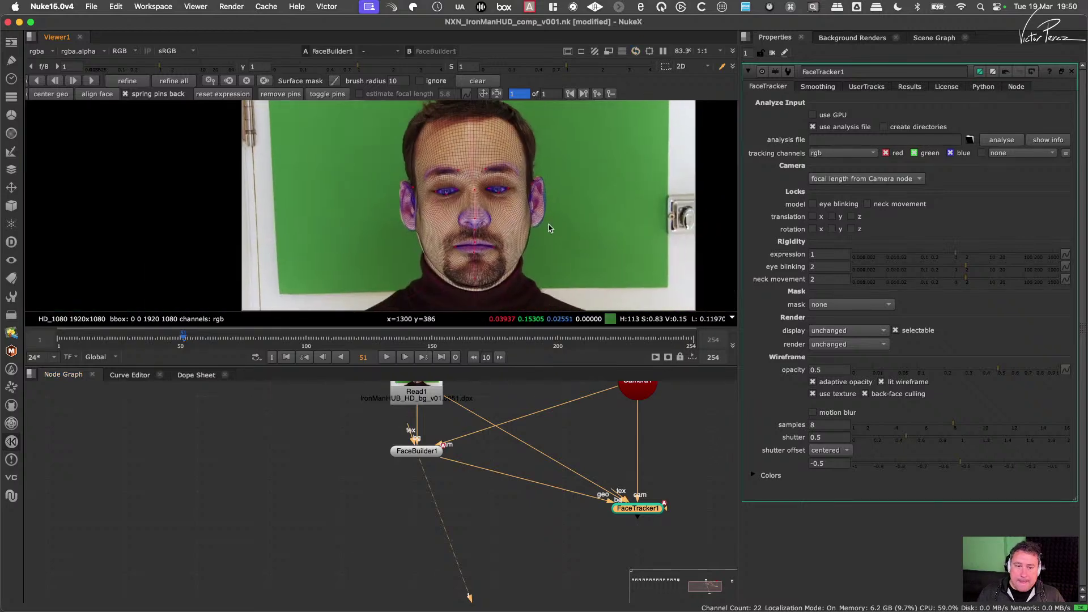
scroll(417, 195, "up", 8)
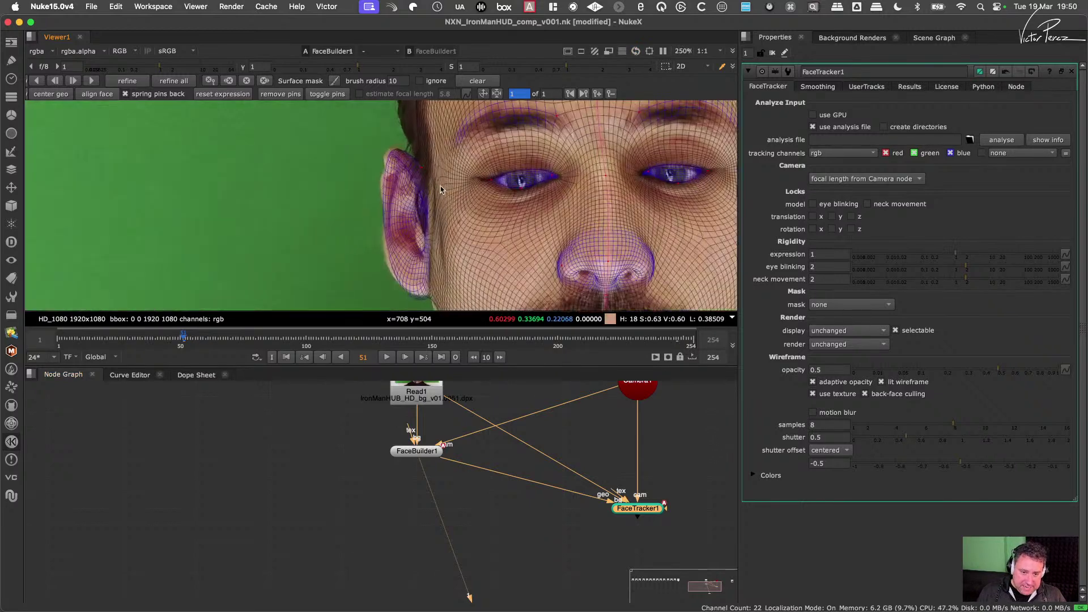
scroll(427, 175, "up", 2)
scroll(385, 165, "up", 1)
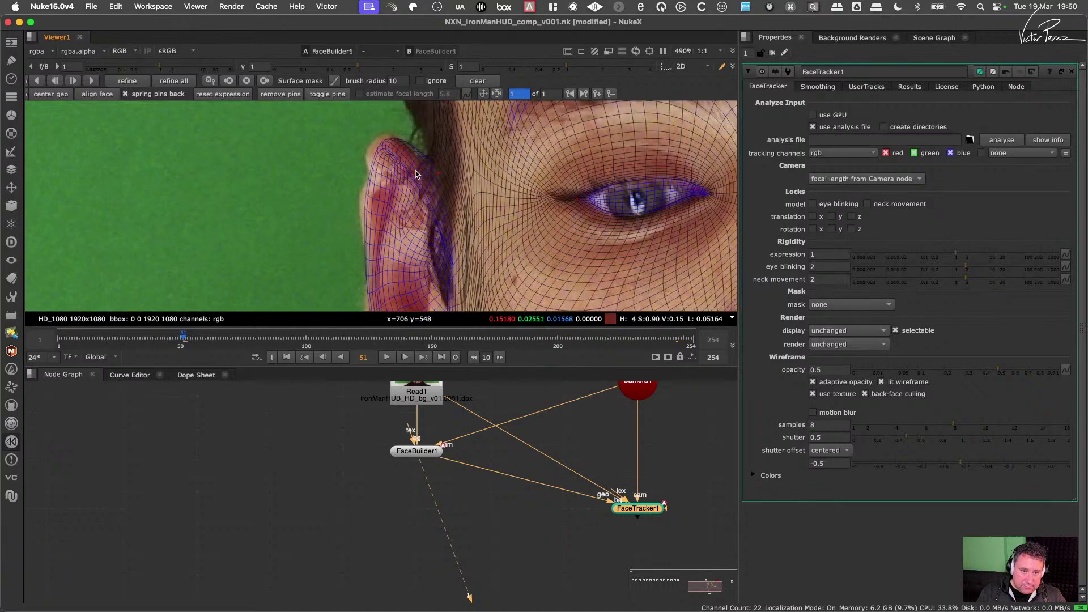
left_click_drag(383, 162, 424, 191)
scroll(413, 175, "down", 3)
scroll(423, 187, "up", 2)
scroll(429, 200, "up", 2)
scroll(460, 222, "down", 8)
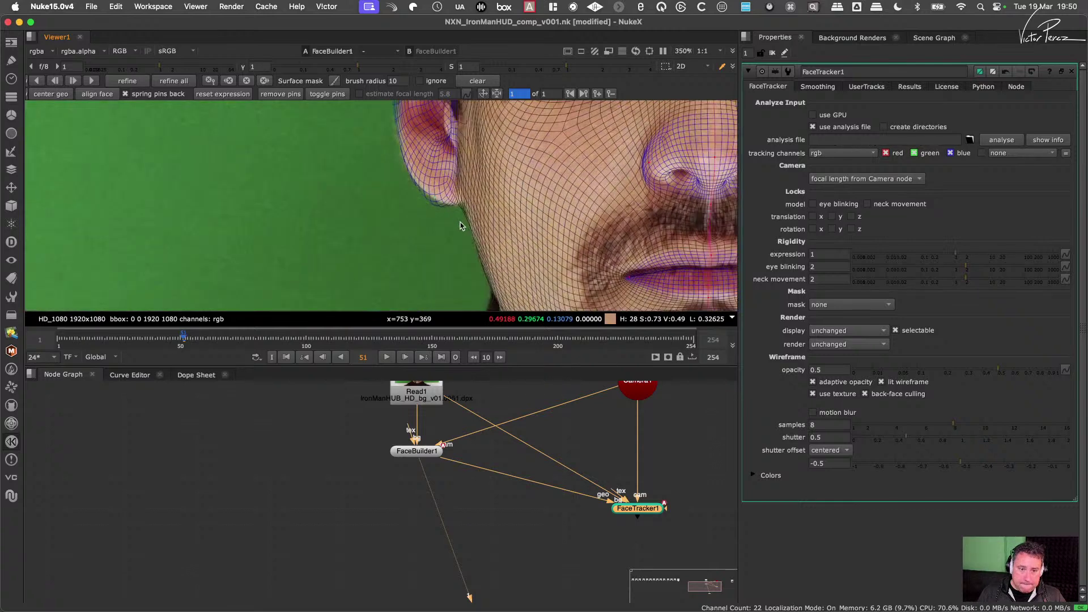
scroll(485, 226, "up", 4)
Step: Pin FaceTracker1's mesh at the top and lobe of the actor's left ear to match the plate at frame 51
middle_click_drag(488, 153, 414, 318)
scroll(544, 223, "up", 4)
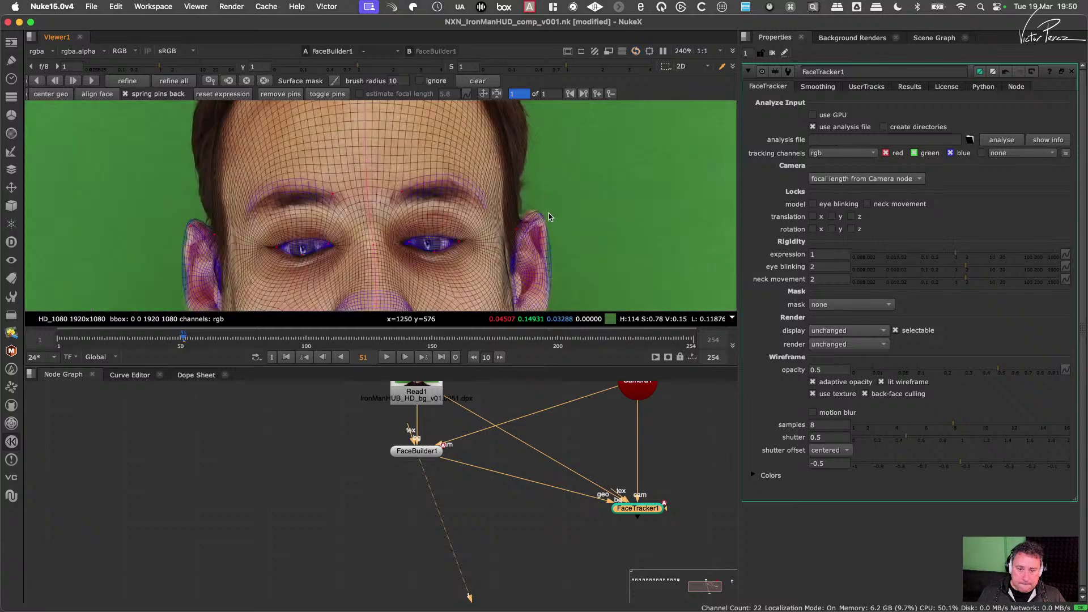
scroll(530, 232, "up", 4)
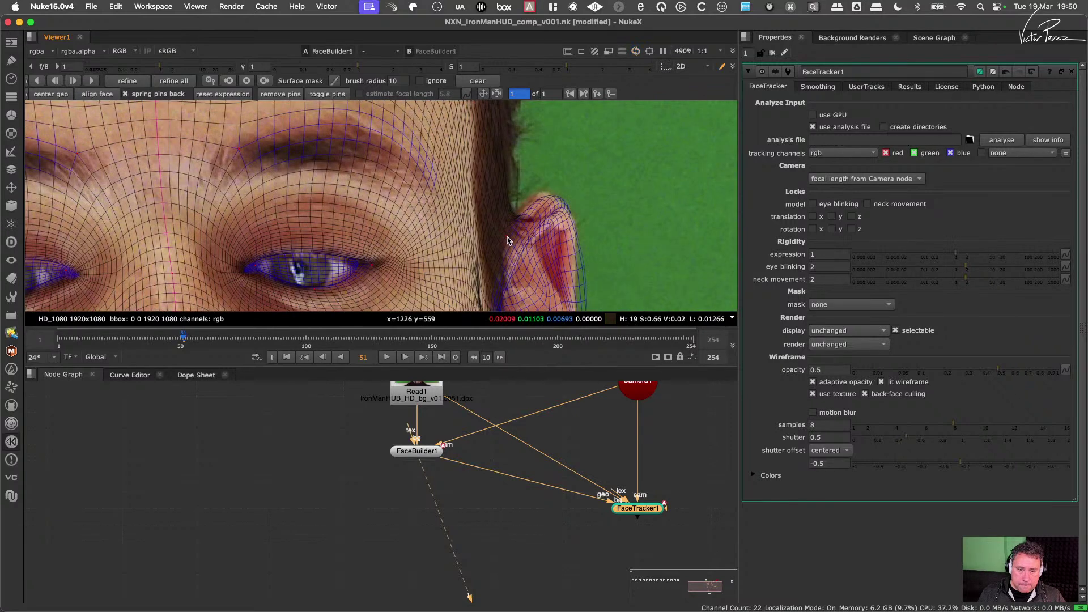
scroll(506, 235, "down", 4)
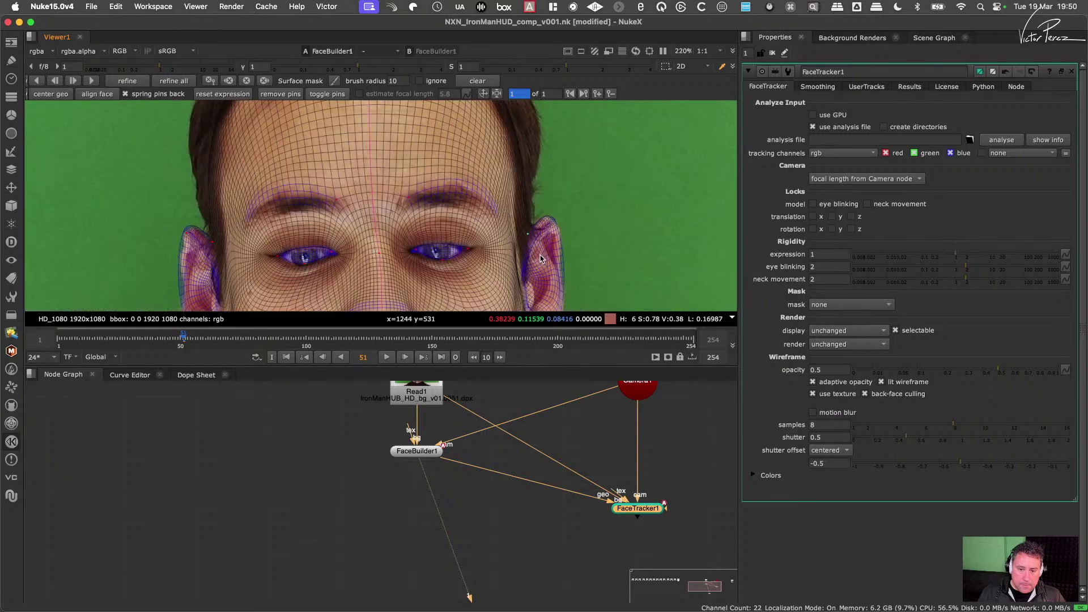
scroll(522, 231, "up", 4)
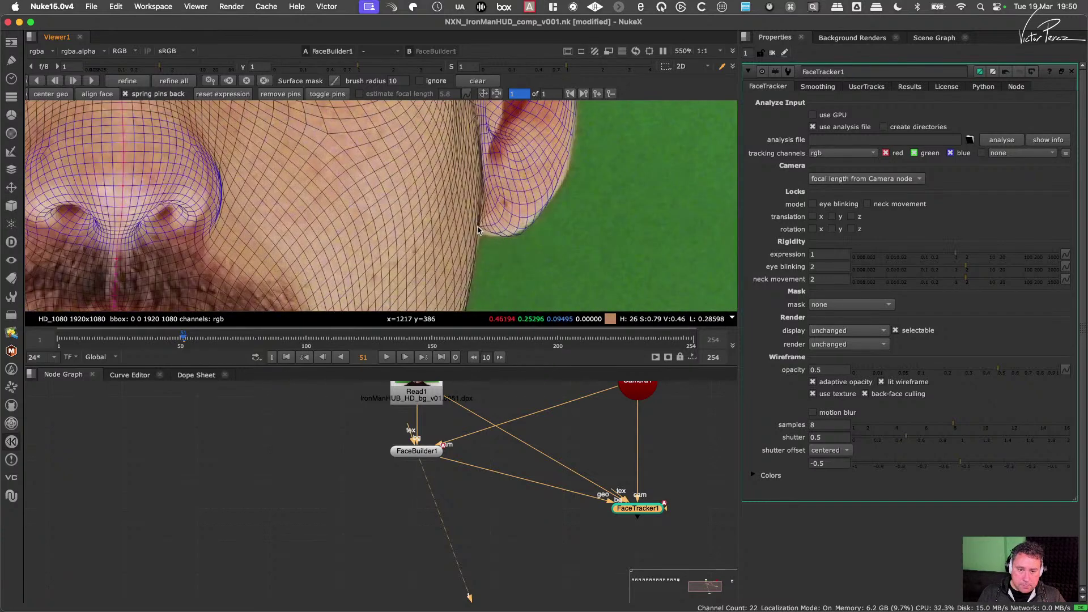
left_click_drag(475, 233, 477, 245)
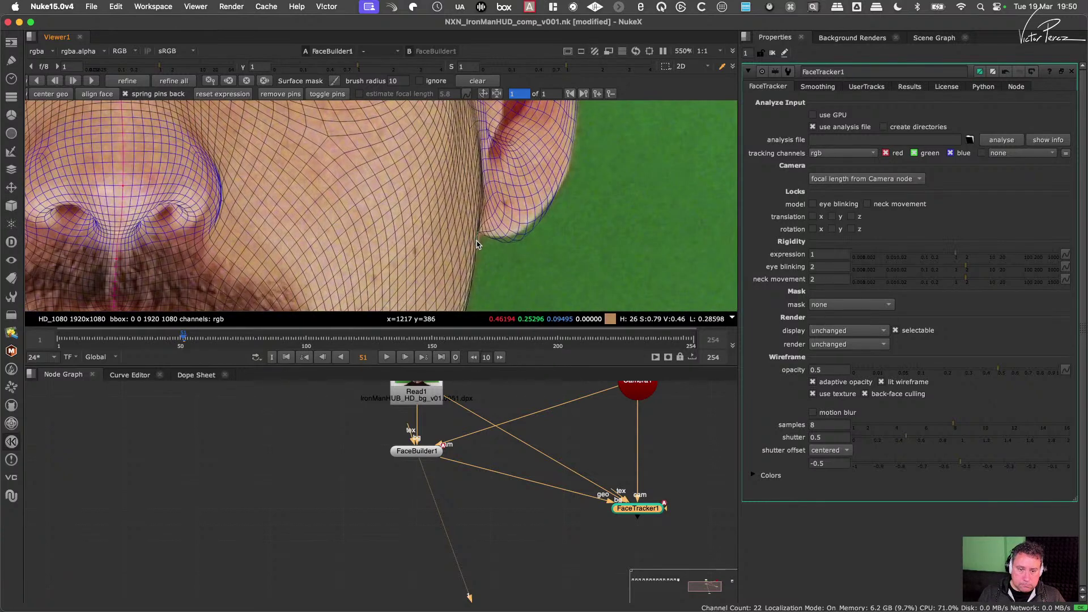
scroll(524, 241, "down", 5)
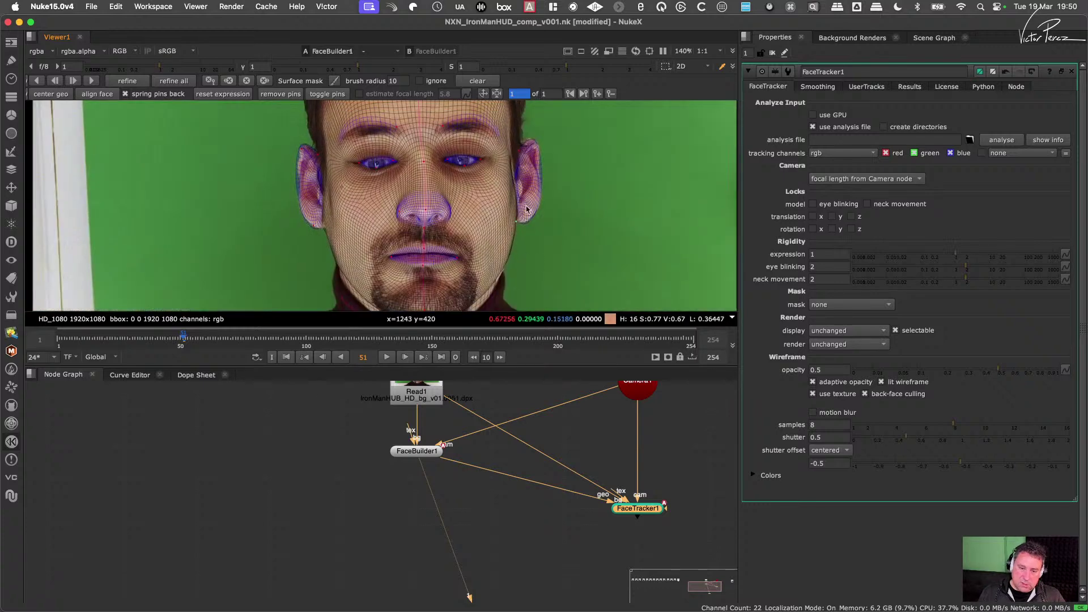
Step: Enable GPU use on FaceTracker1 and create a keentools_analysis folder in the Node by Node scripts directory for its analysis file
scroll(517, 250, "down", 2)
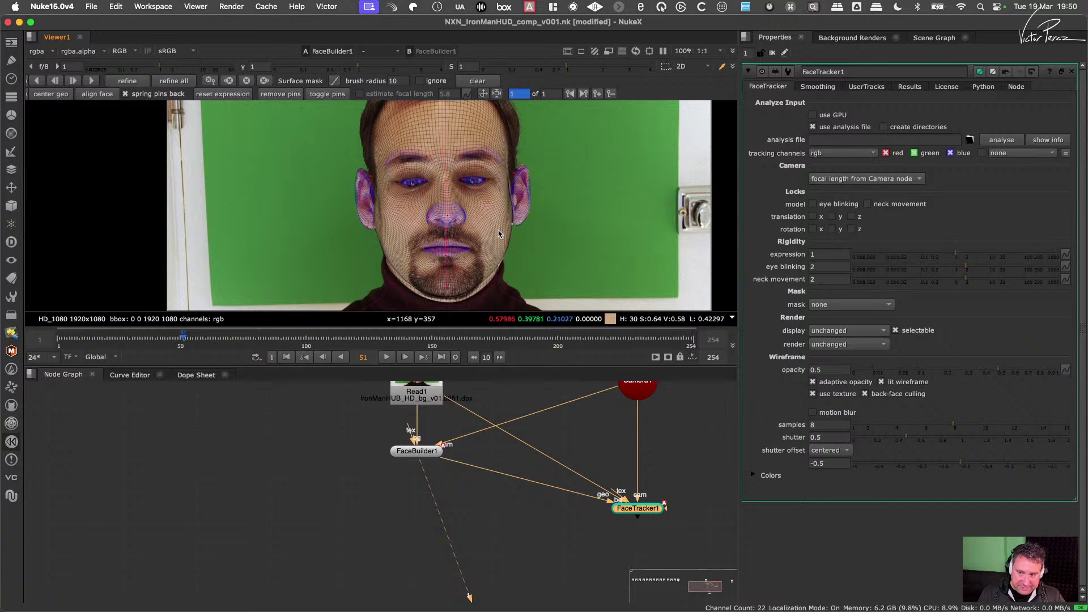
left_click(814, 116)
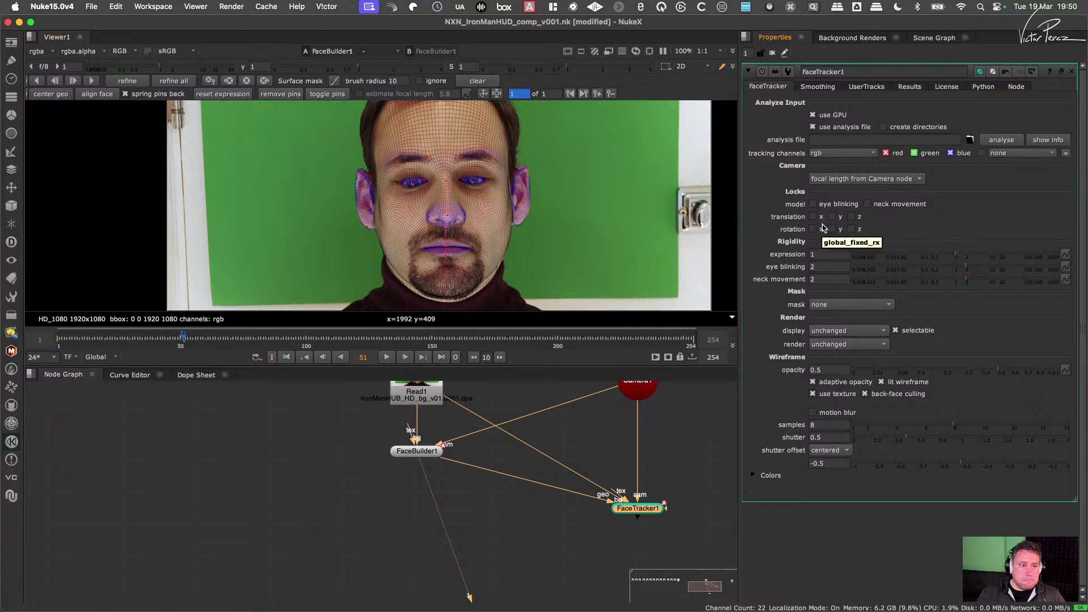
left_click(971, 141)
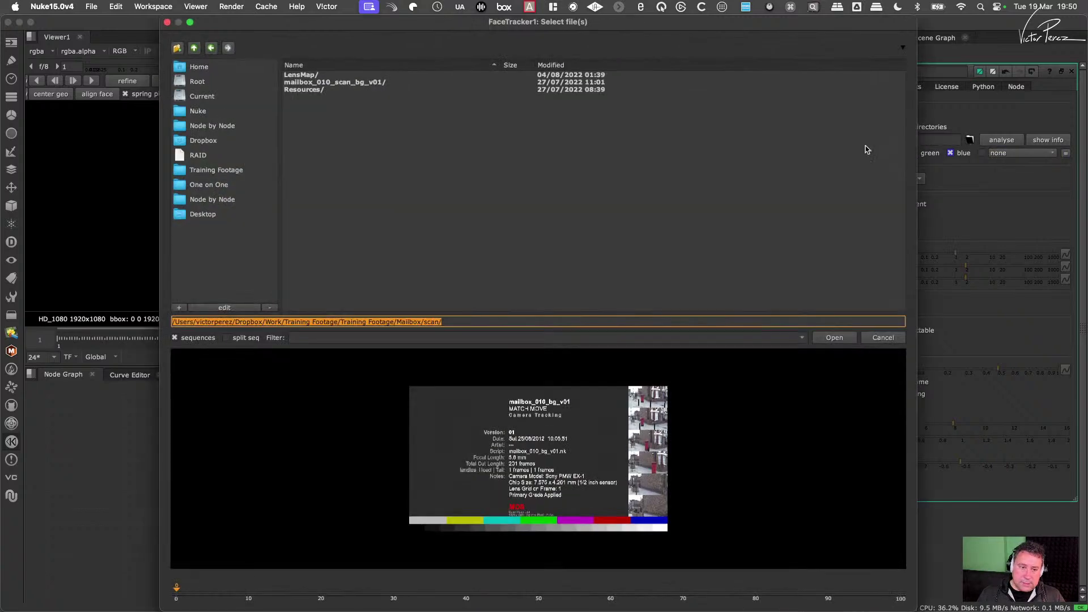
left_click(338, 160)
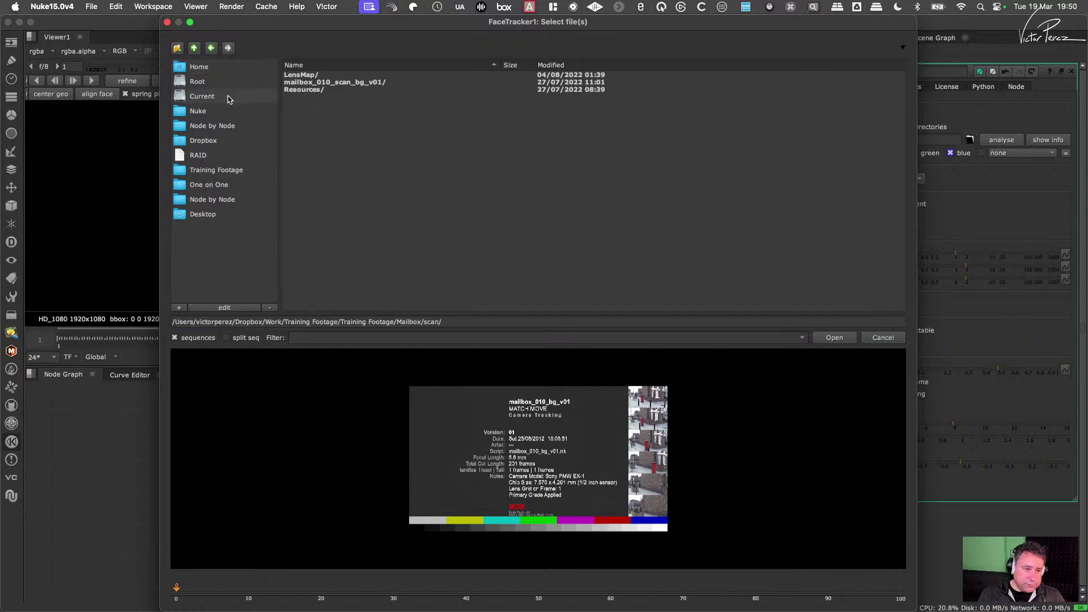
left_click(214, 125)
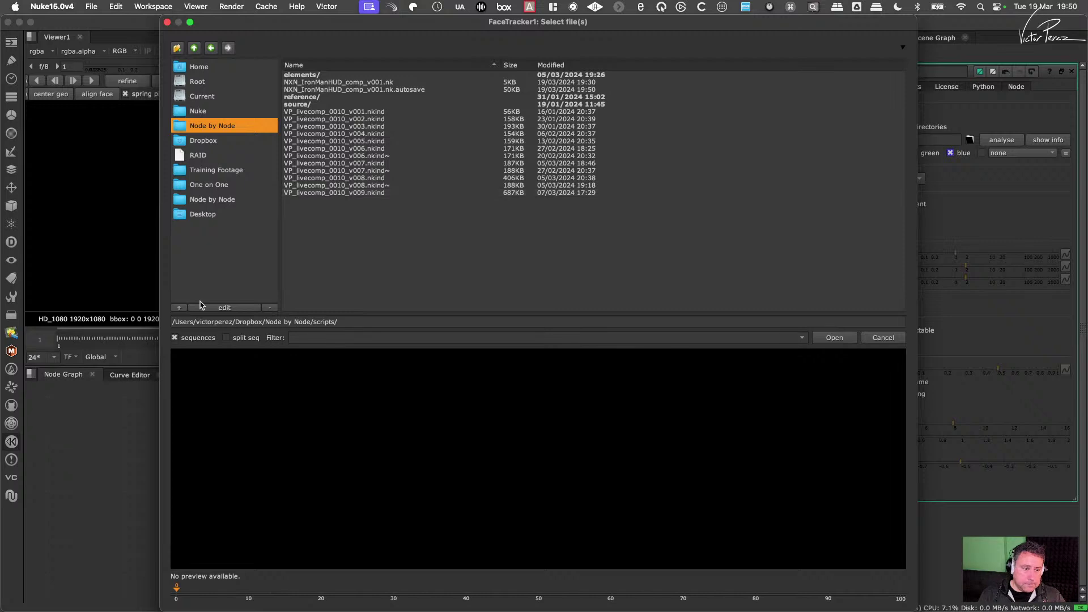
left_click(176, 48)
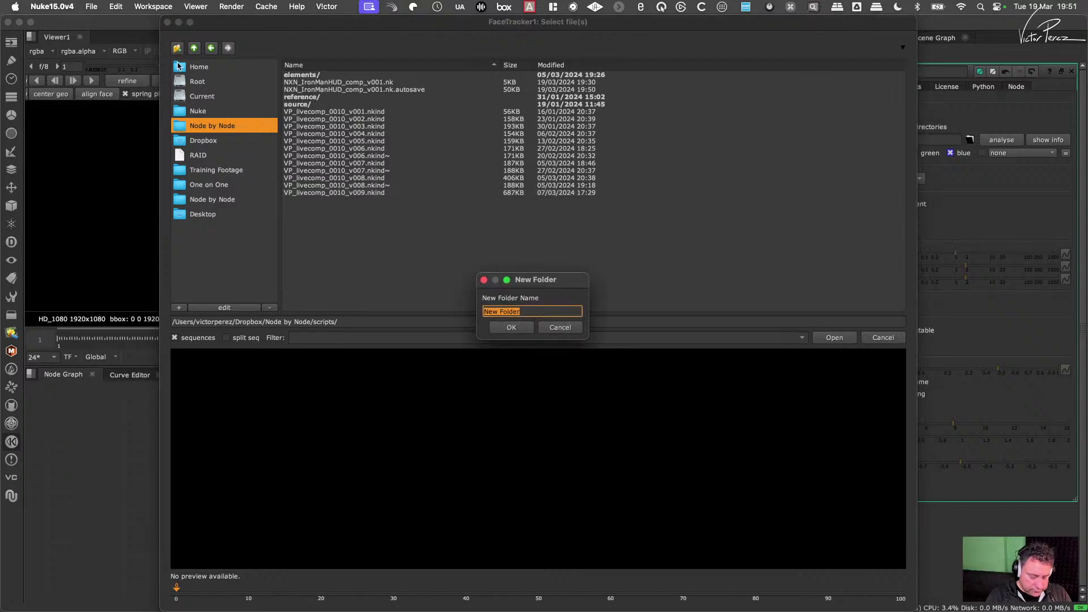
type("keentools_analysis")
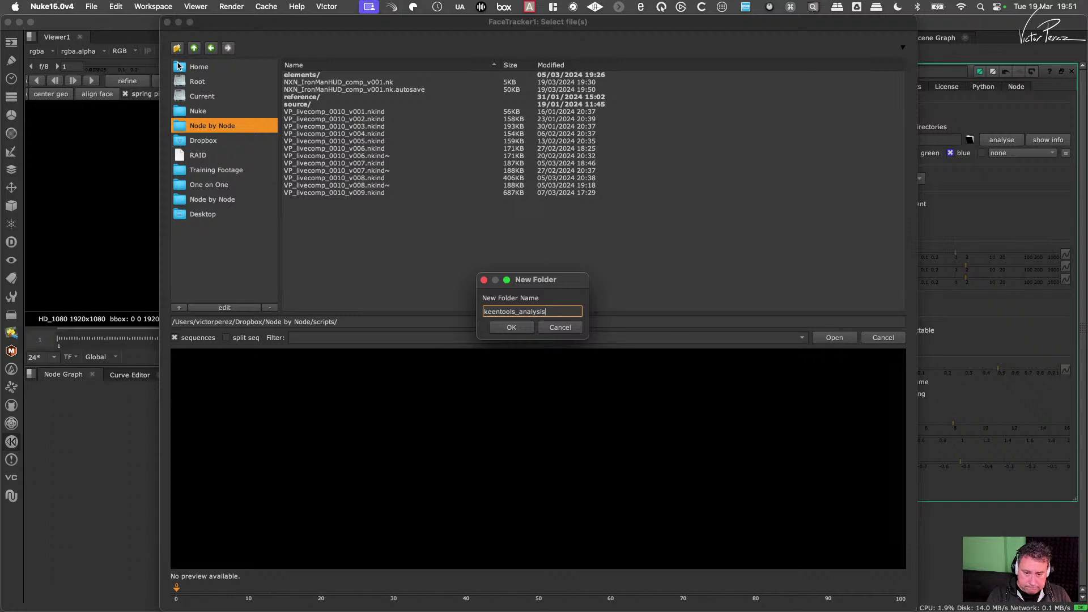
key("Return")
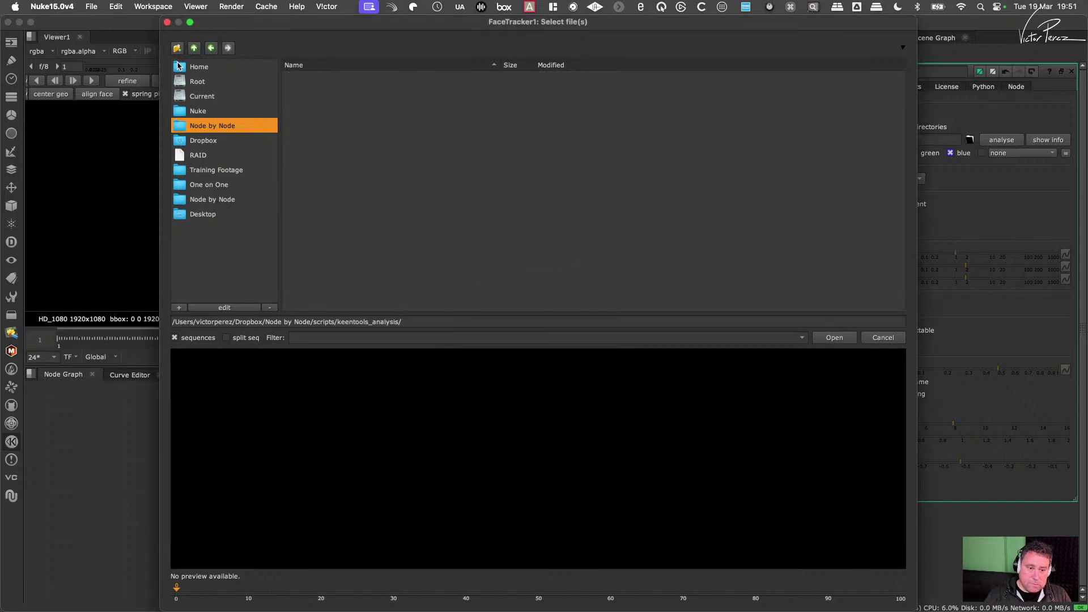
Step: Set FaceTracker1's analysis file to NXN_IronManHUD_facetracking_v001 in the keentools_analysis folder and show FaceTracker1 in the viewer
left_click(416, 321)
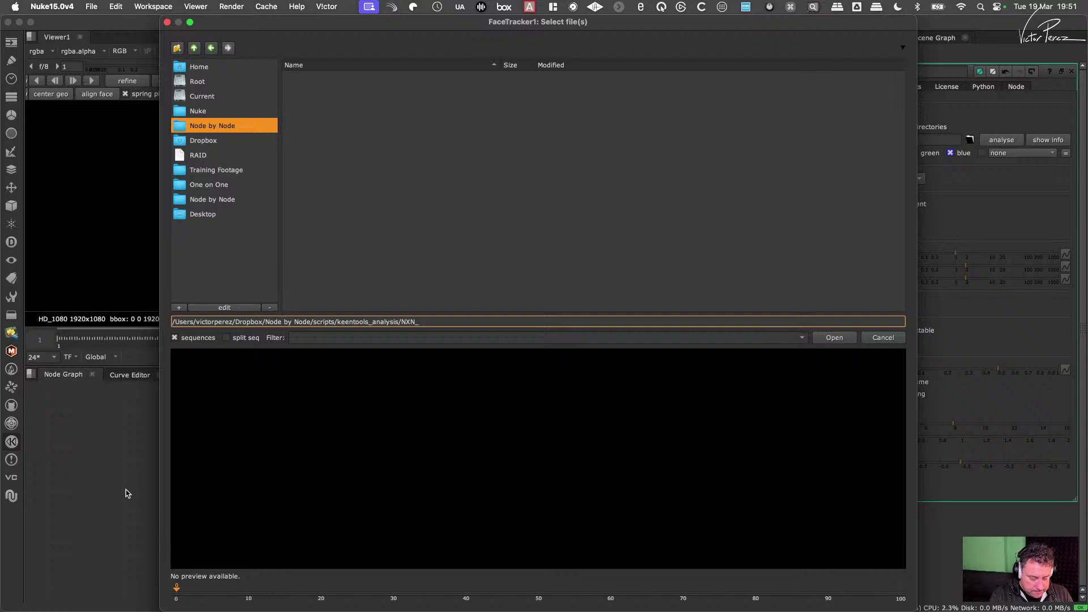
type("NXN_IronManHUD_facetra")
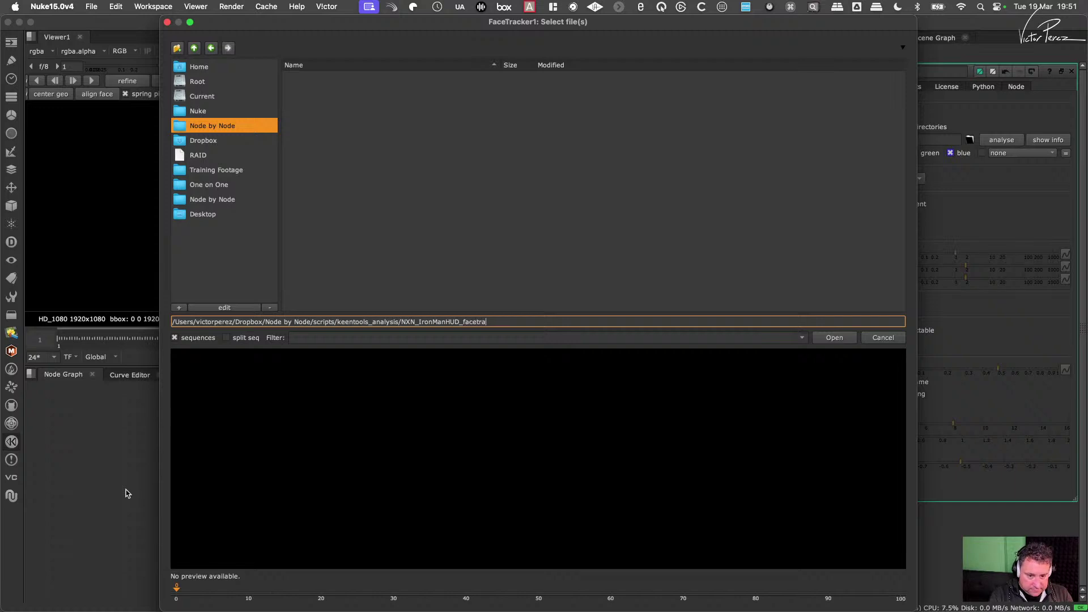
type("cking_")
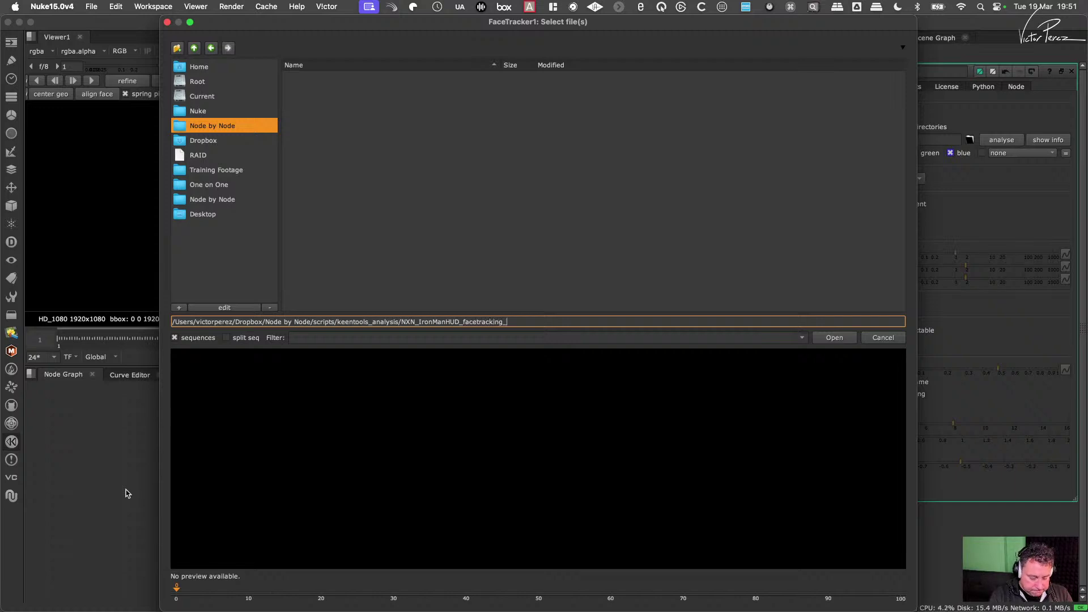
type("v001")
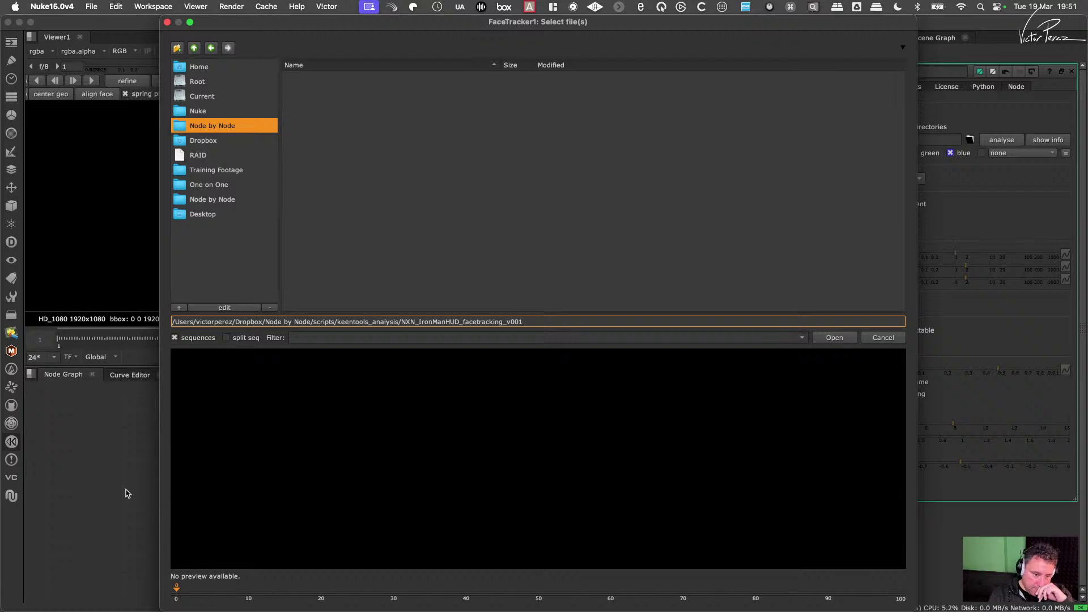
key("Return")
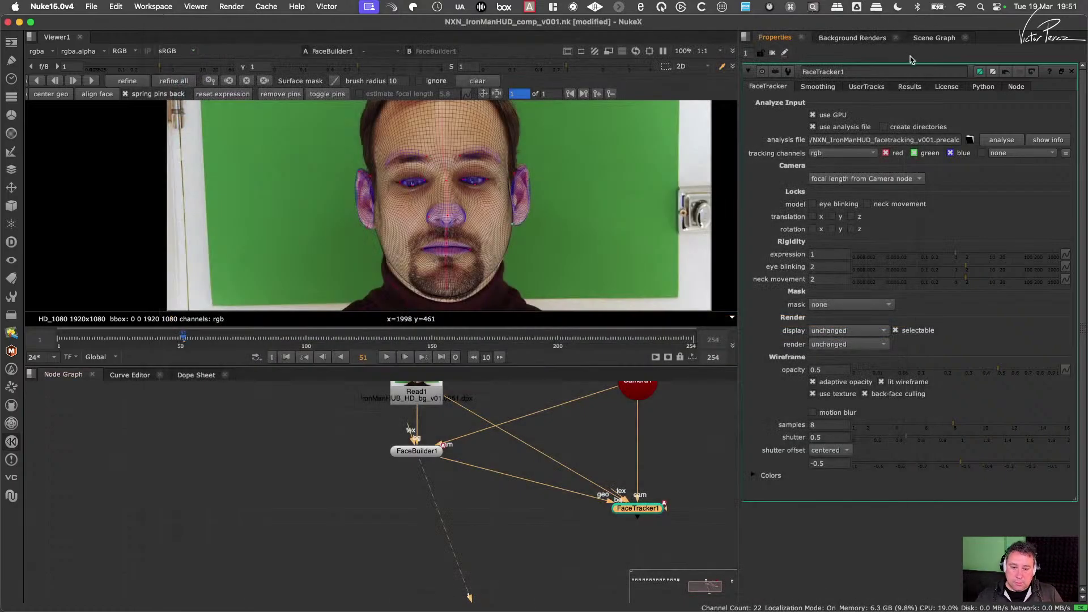
key("1")
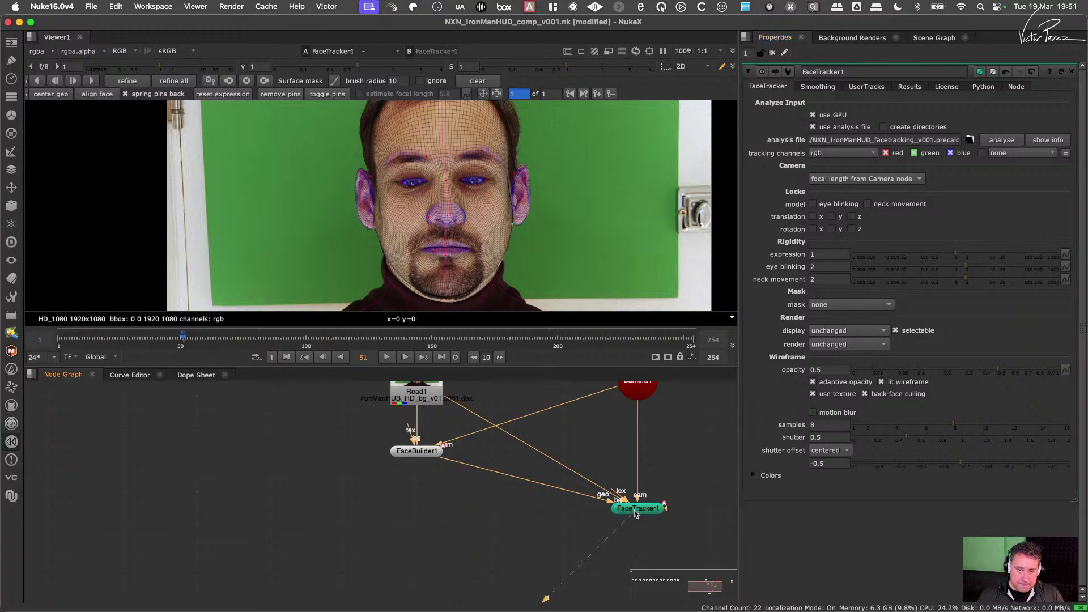
left_click(639, 512)
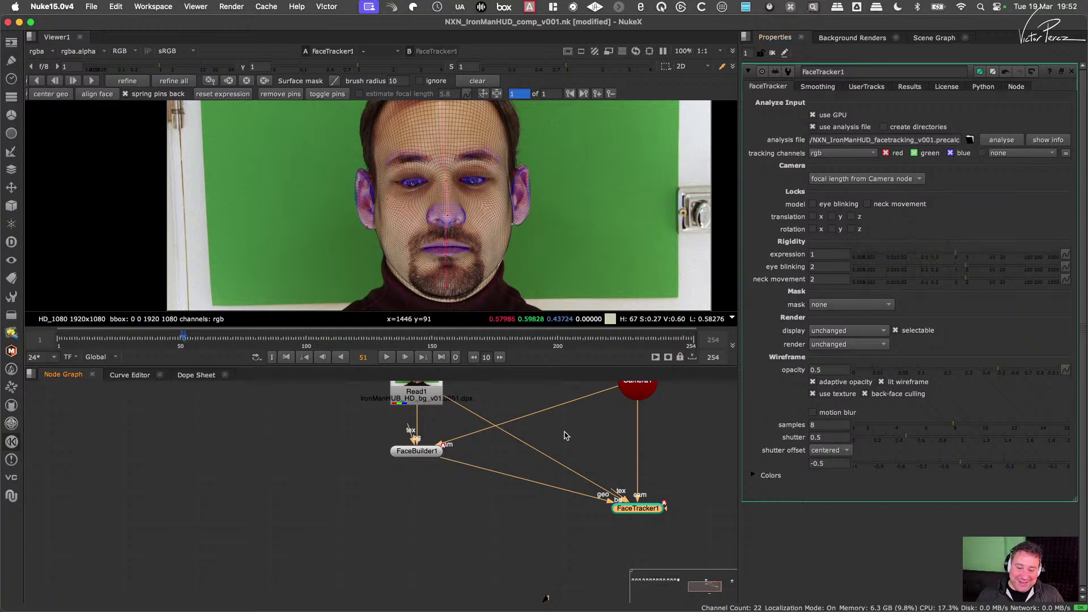
Step: Run the FaceTracker analysis using the input frame range 1-254
middle_click_drag(567, 435, 561, 454)
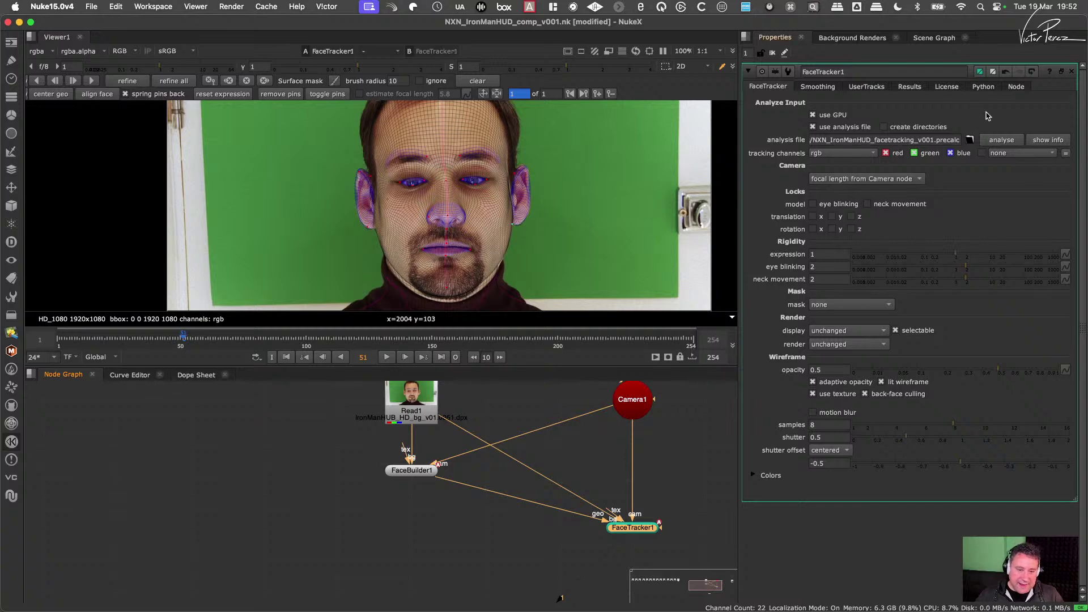
left_click(1012, 142)
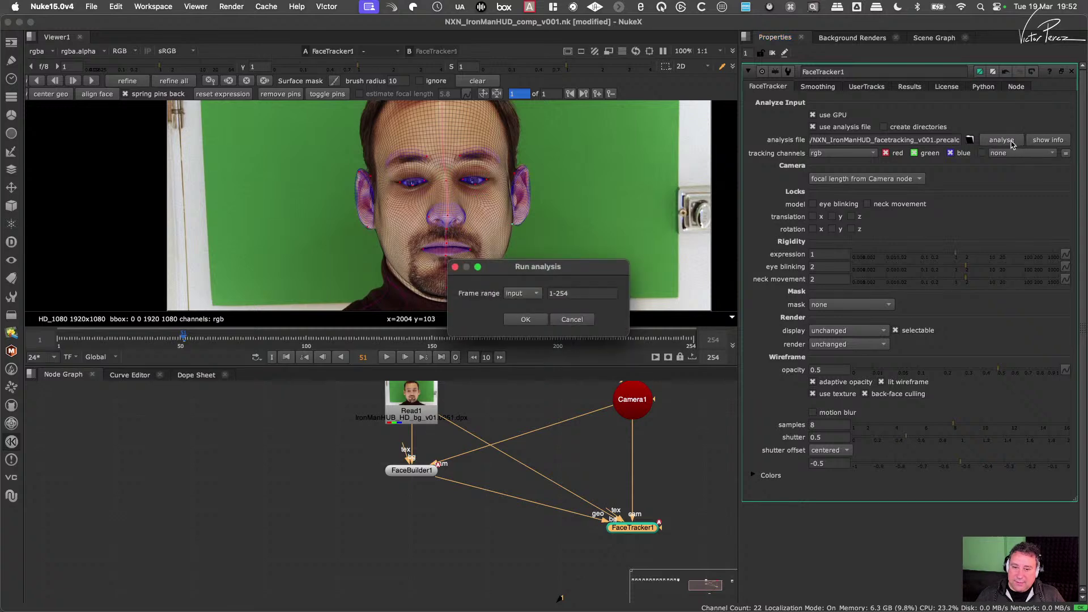
left_click(526, 320)
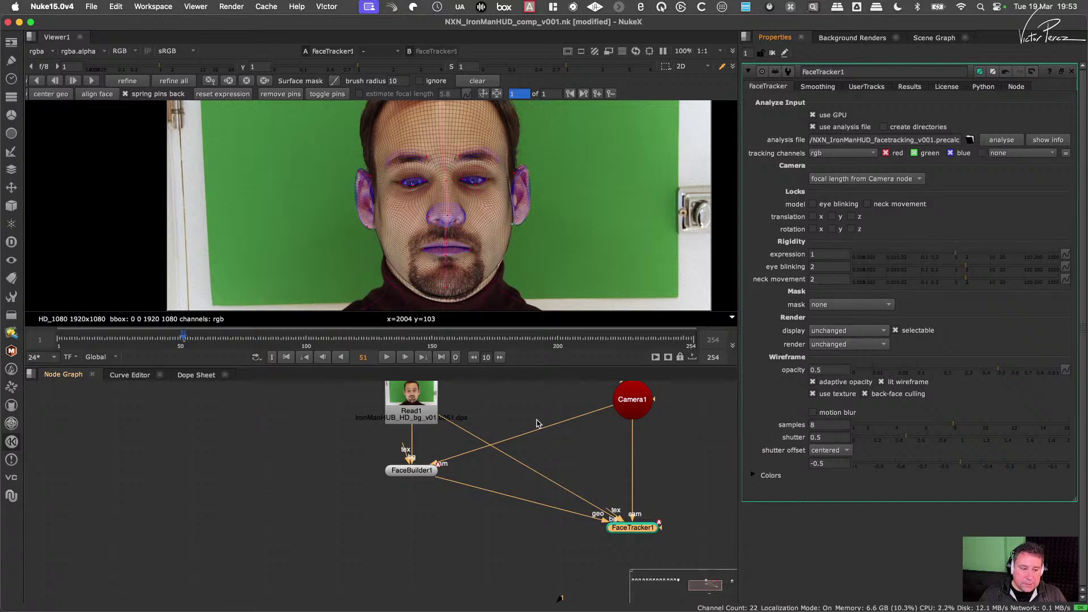
Step: Track the face forward from the keyframe at frame 51 to the end of the clip
left_click(182, 339)
mouse_move(181, 337)
left_mouse_down()
mouse_move(201, 340)
mouse_move(184, 342)
left_mouse_up()
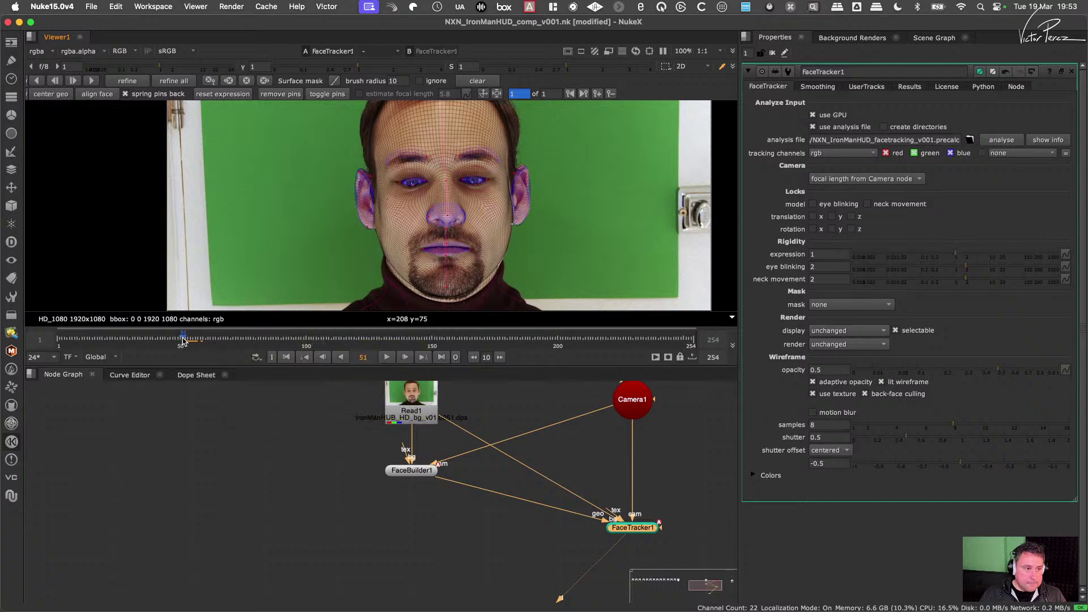
mouse_move(184, 341)
left_mouse_down()
mouse_move(199, 341)
mouse_move(183, 342)
left_mouse_up()
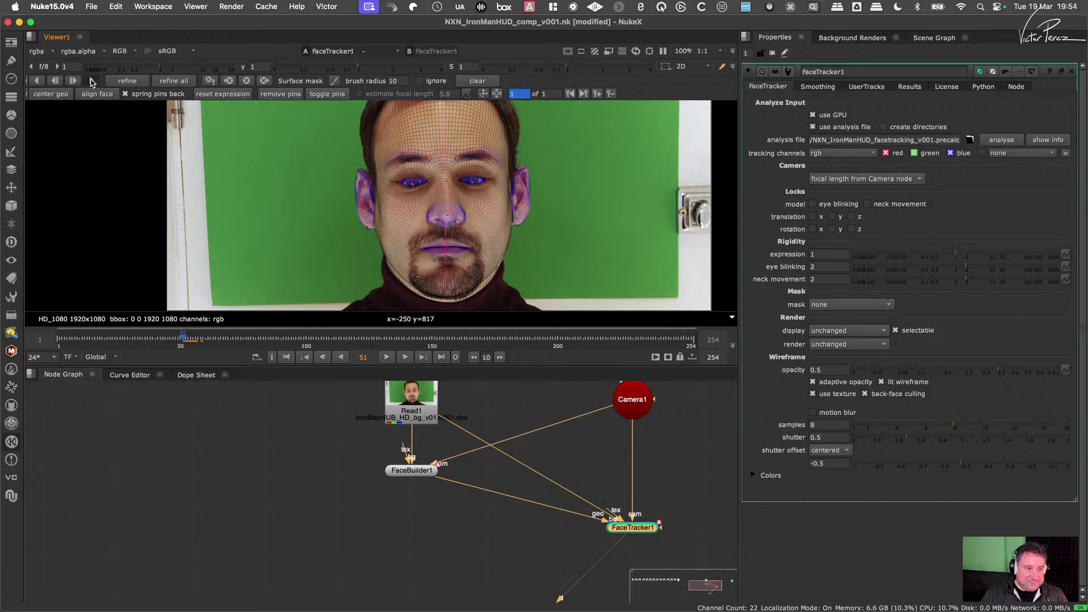
left_click(92, 81)
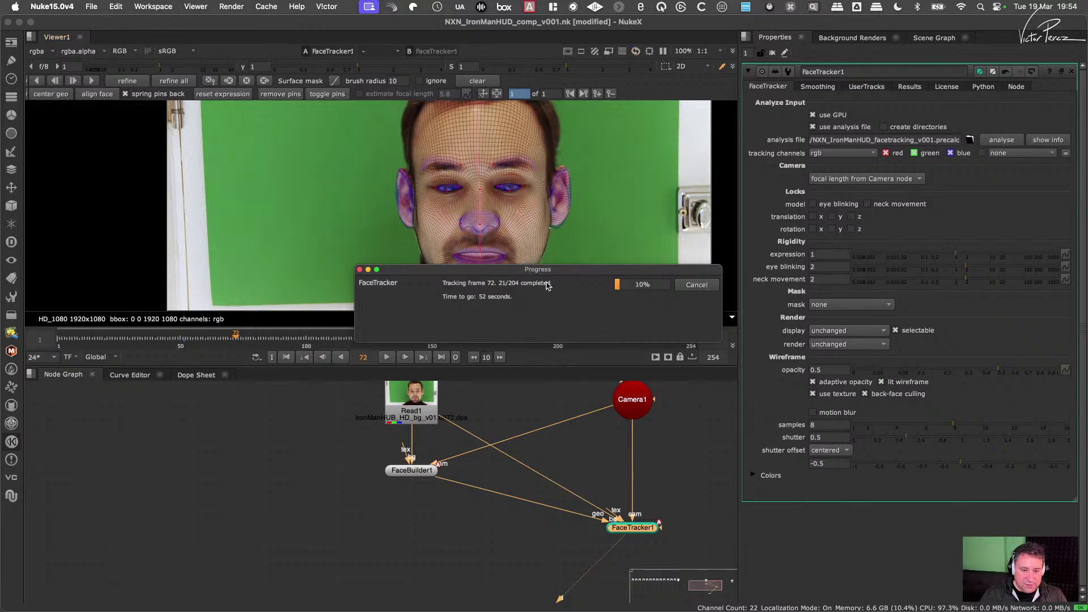
left_click_drag(549, 270, 530, 353)
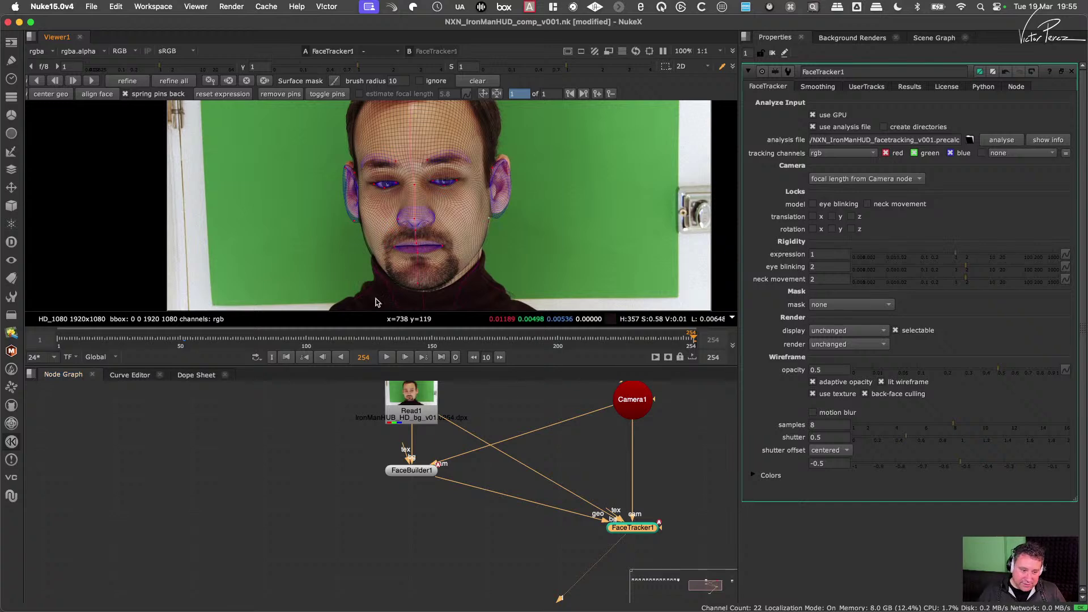
Step: Return to the keyframe at frame 51 and track the face backward to the first frame
left_click(184, 342)
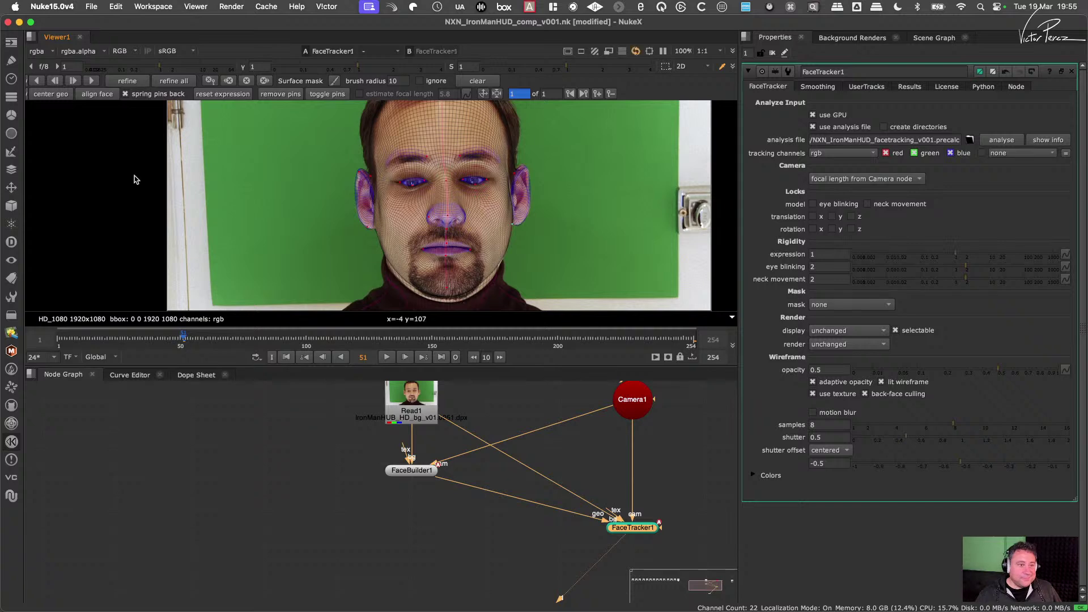
left_click(38, 81)
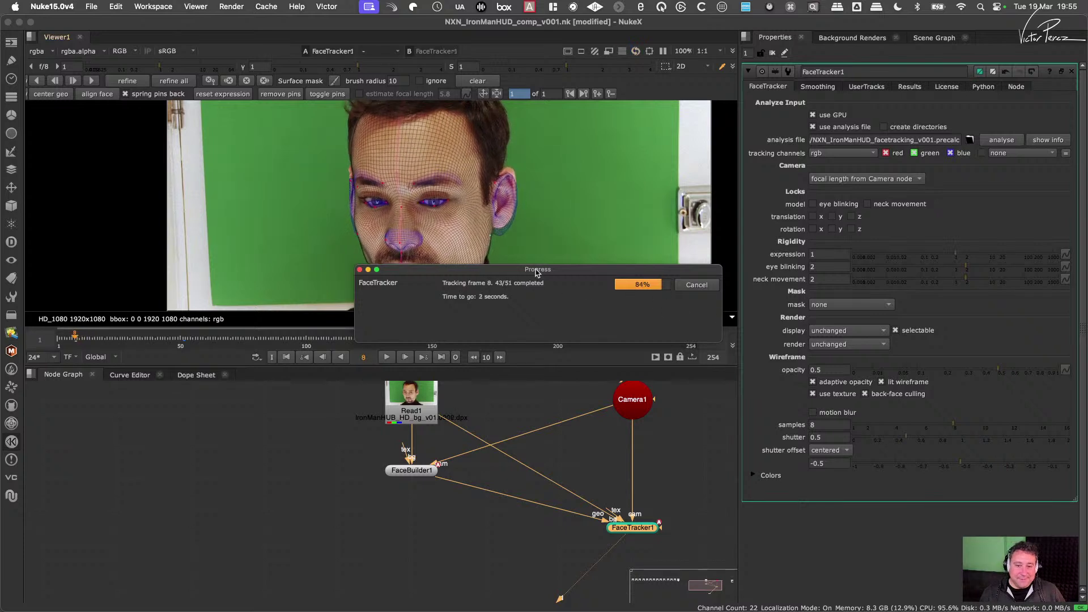
left_click_drag(542, 269, 527, 380)
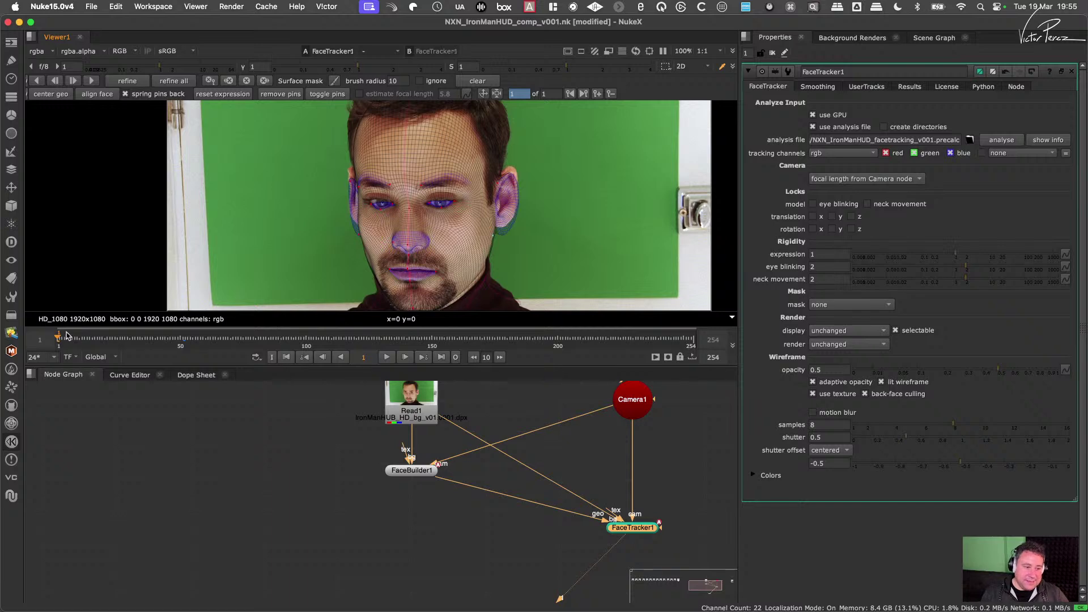
Step: Save the script and play back the clip to review the face track
left_click_drag(71, 338, 166, 339)
key("super+s")
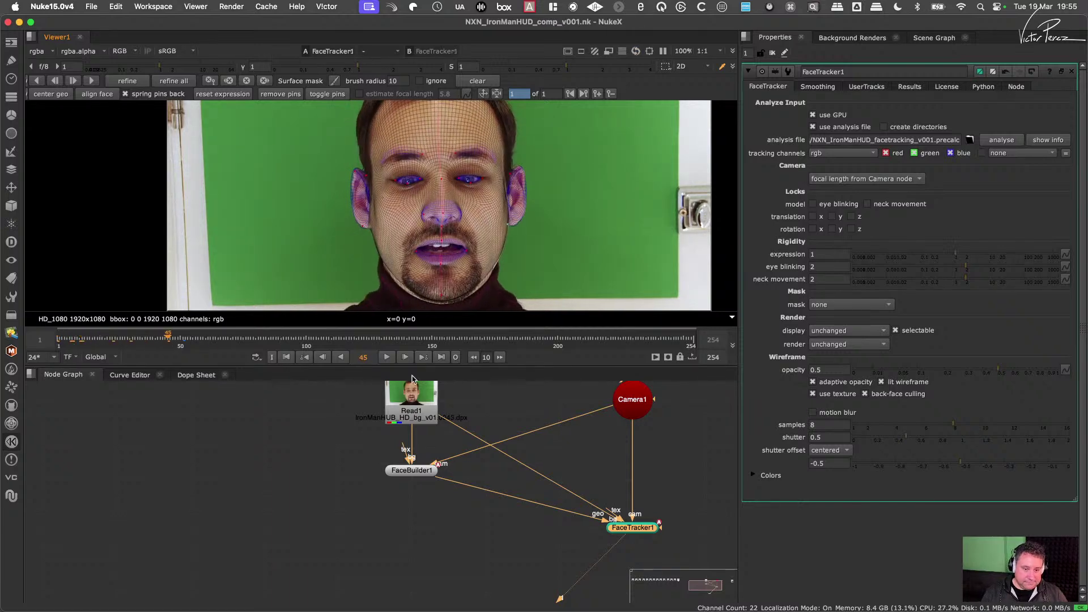
left_click(387, 357)
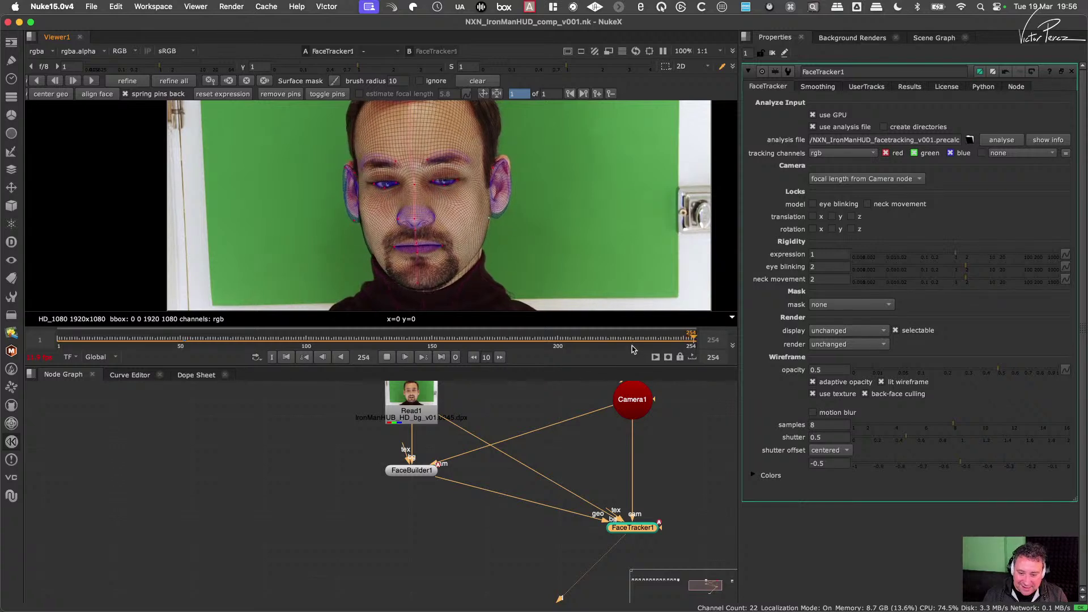
left_click(387, 357)
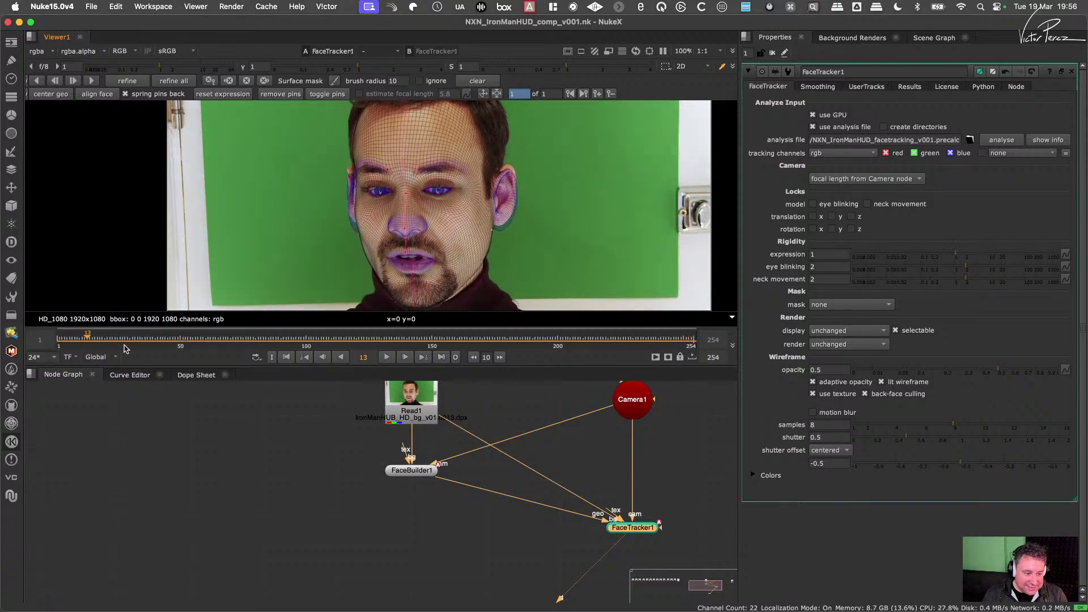
Step: At frame 1, pin the face mesh to the jawline below the image-right ear and realign it with the face contour
left_click_drag(88, 338, 59, 347)
scroll(423, 253, "up", 6)
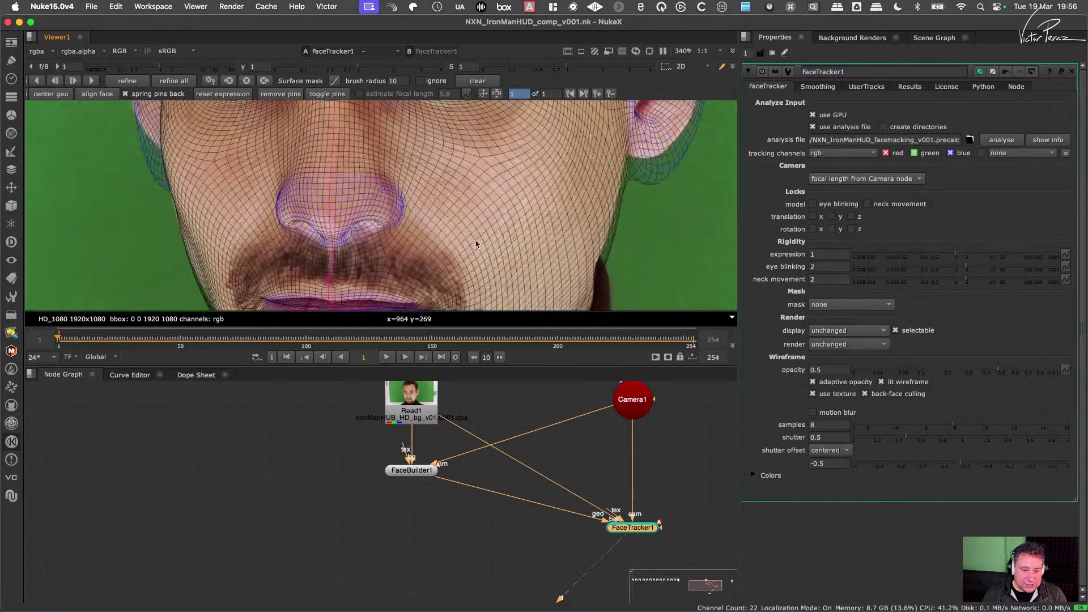
scroll(498, 248, "down", 4)
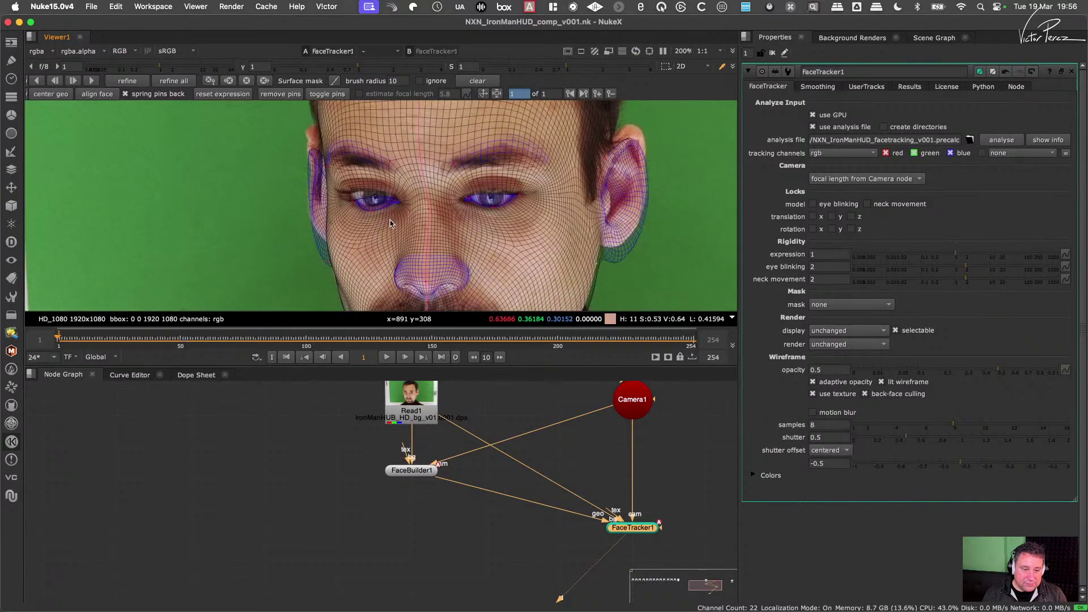
scroll(544, 265, "down", 2)
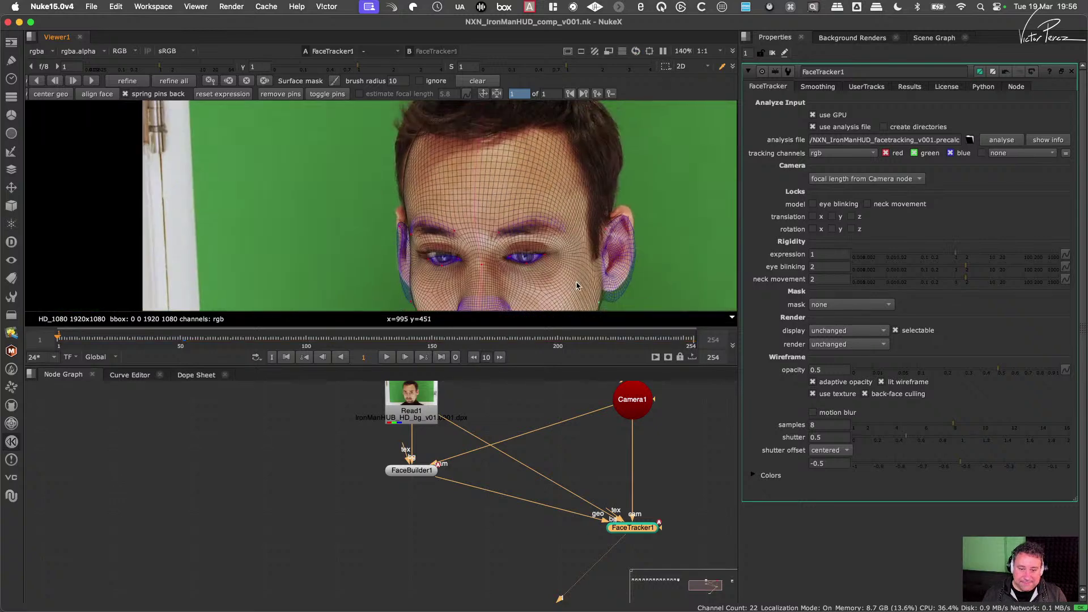
middle_click_drag(555, 263, 552, 261)
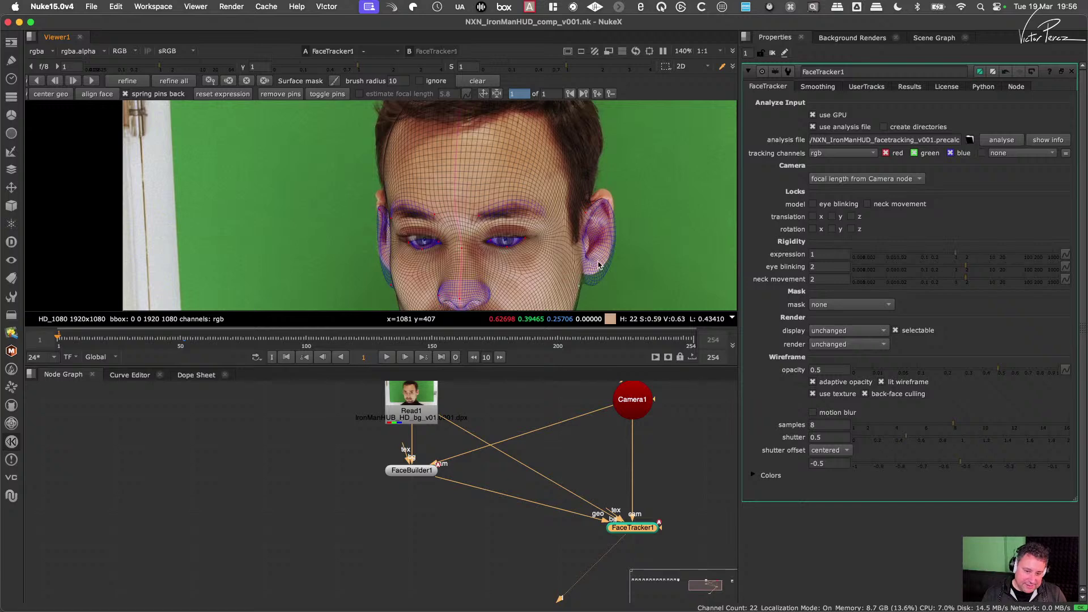
middle_click_drag(593, 237, 606, 137)
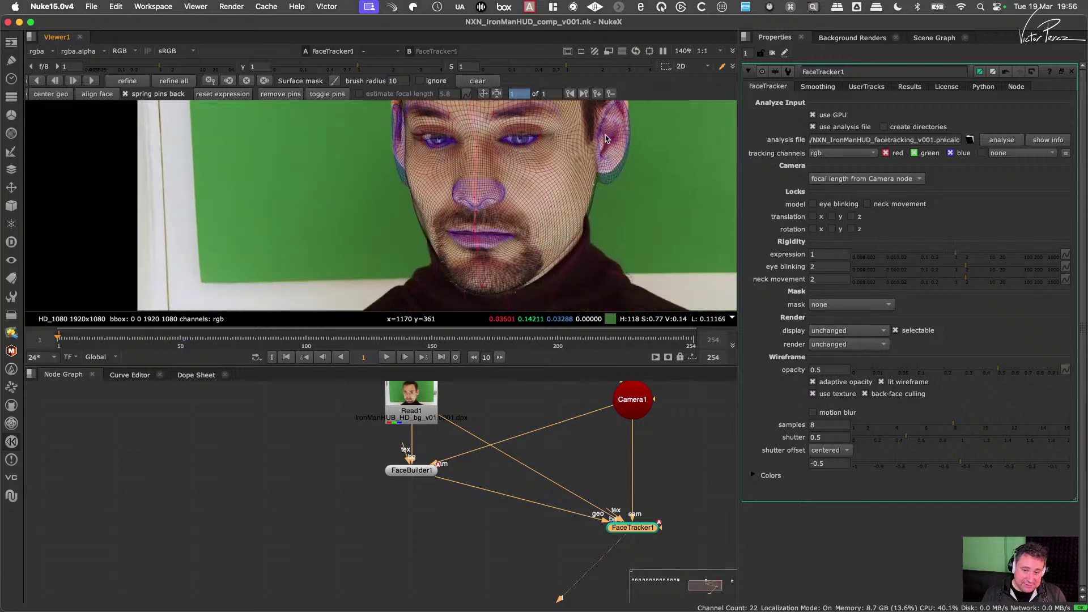
left_click_drag(594, 184, 593, 168)
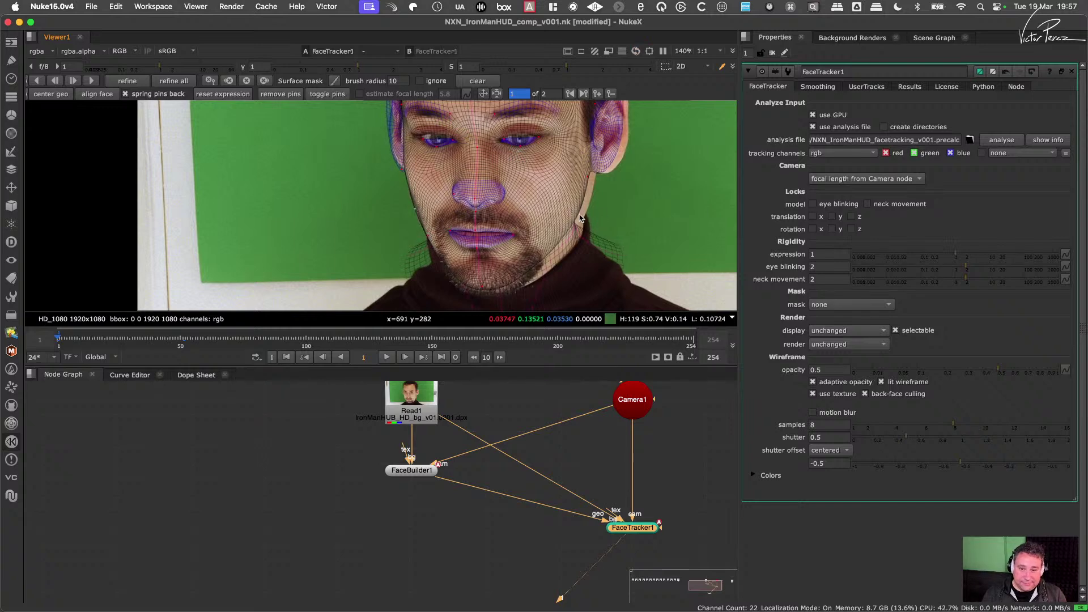
left_click_drag(587, 192, 604, 178)
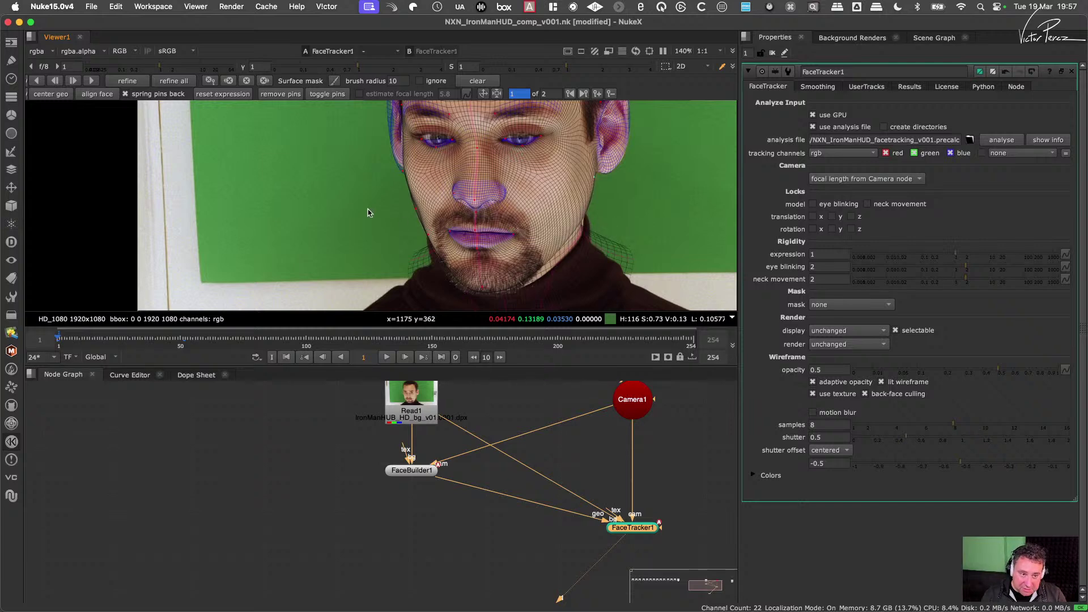
left_click_drag(576, 227, 585, 225)
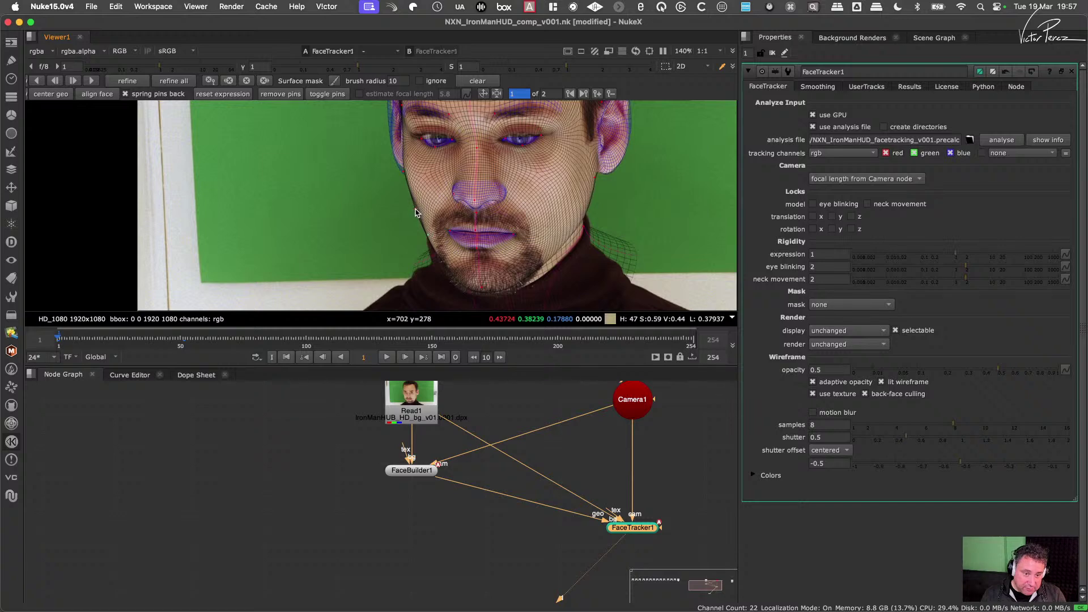
Step: Pin the mesh to the corners and eyelids of the image-left eye at frame 1
middle_click_drag(454, 154, 454, 261)
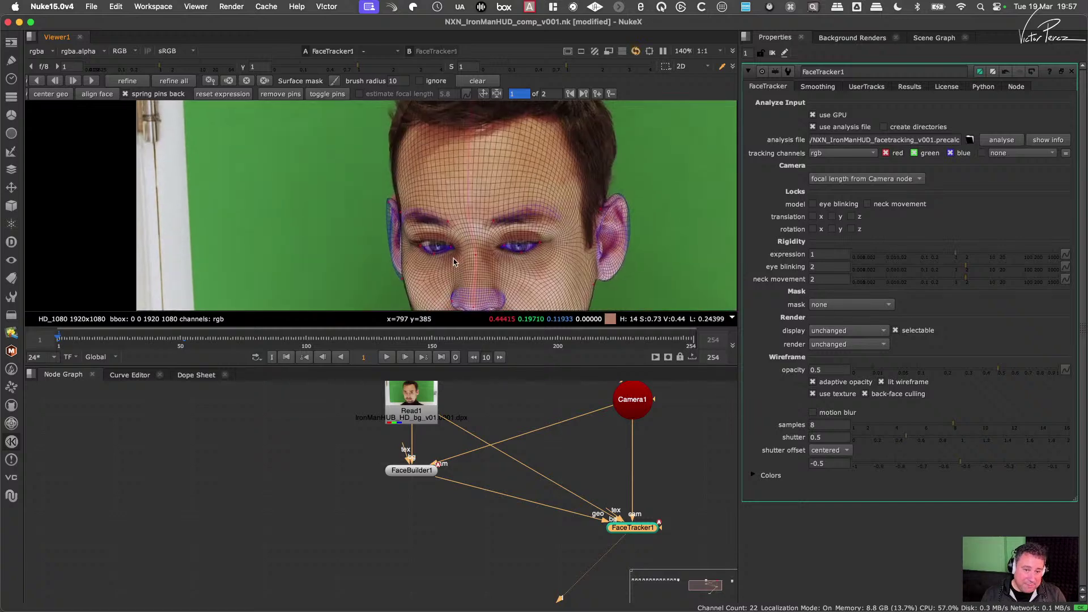
scroll(424, 209, "up", 6)
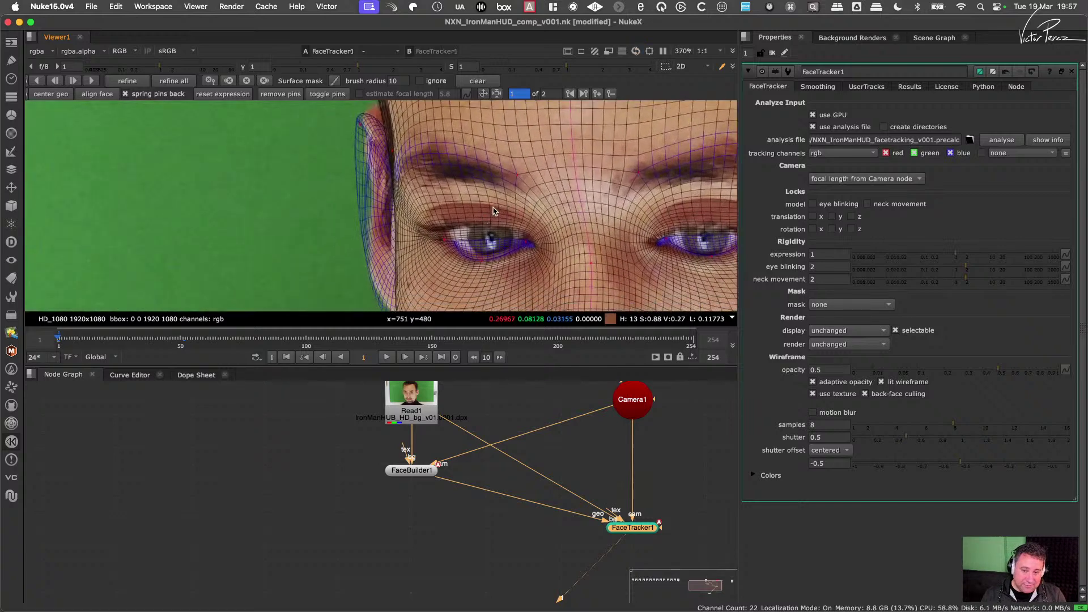
scroll(478, 224, "up", 1)
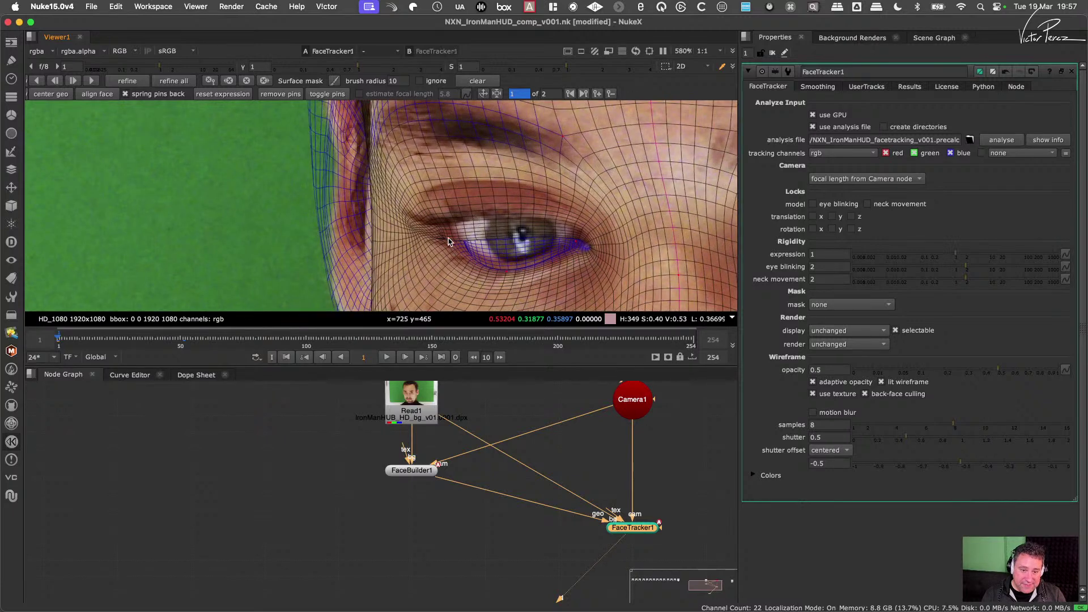
mouse_move(448, 241)
left_mouse_down()
mouse_move(451, 220)
mouse_move(449, 238)
left_mouse_up()
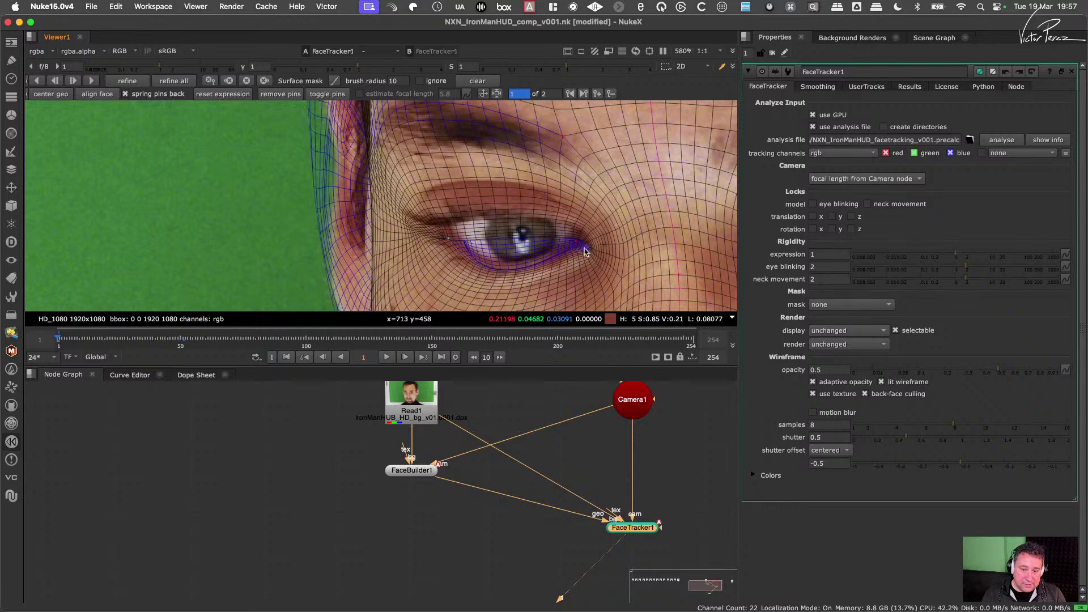
left_click_drag(577, 244, 578, 227)
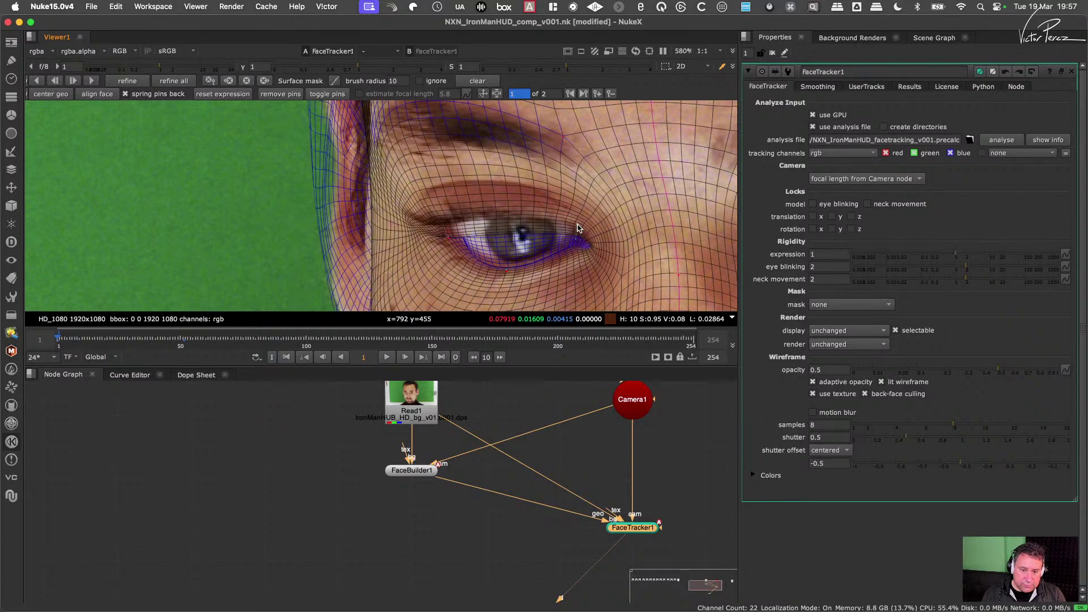
left_click_drag(449, 238, 355, 154)
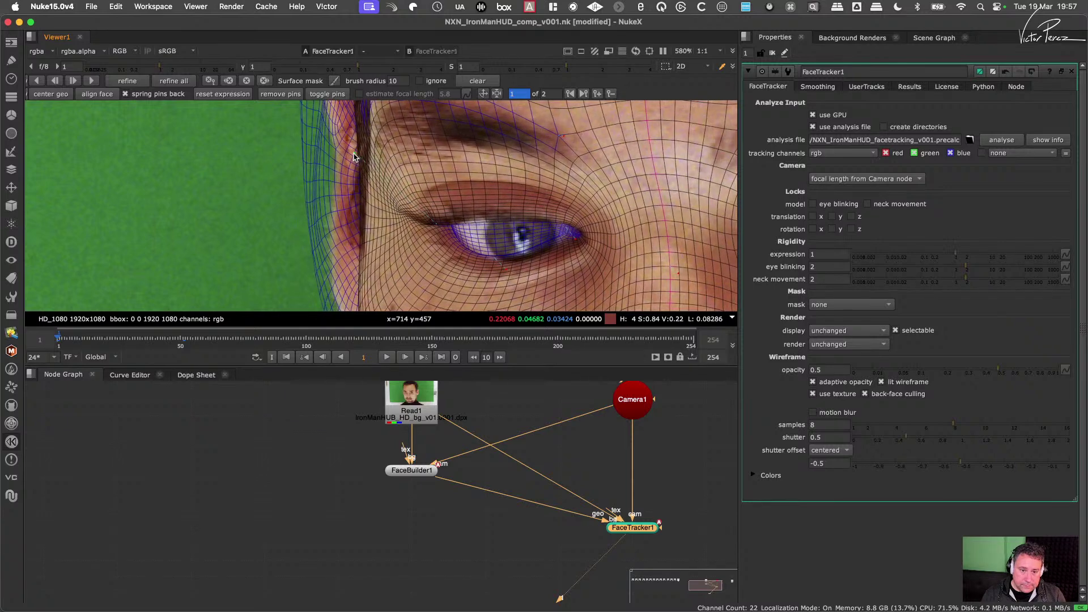
left_click(499, 264)
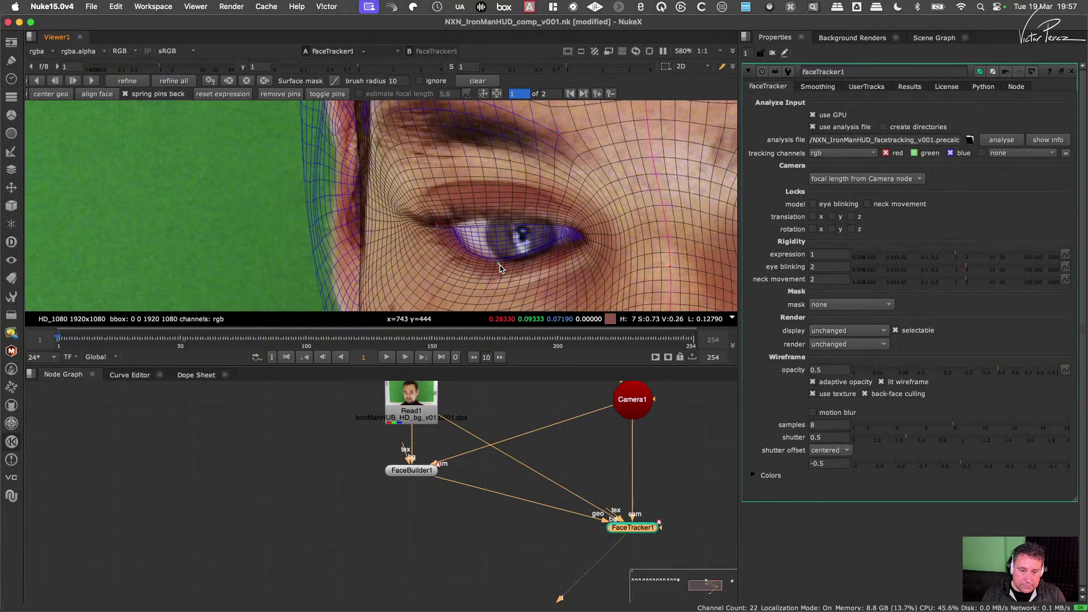
mouse_move(486, 222)
left_mouse_down()
mouse_move(487, 194)
mouse_move(487, 213)
left_mouse_up()
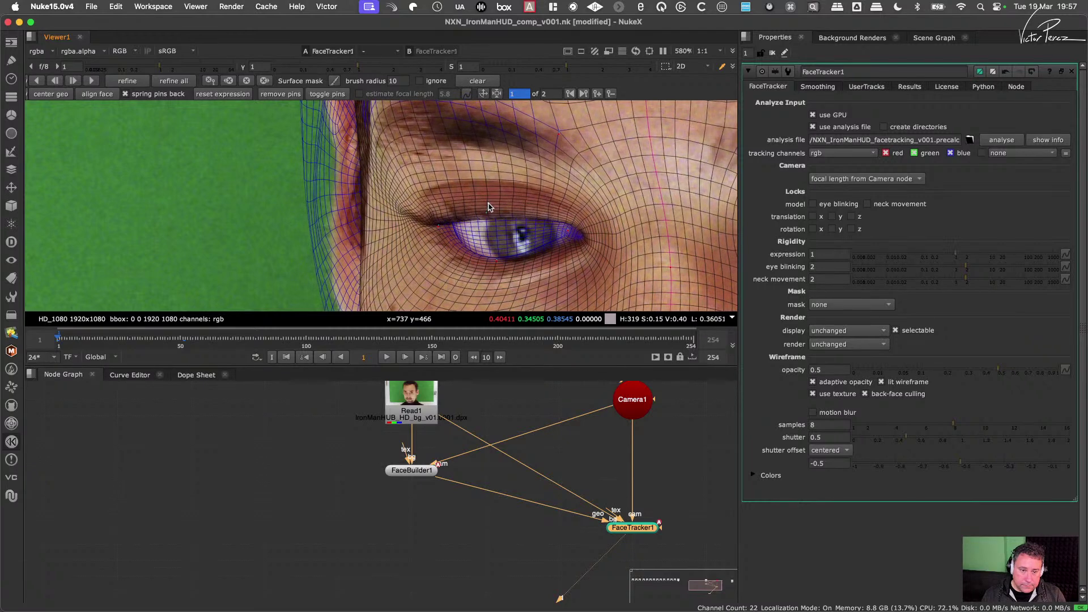
Step: Pull the mesh near the top of the image-left ear to match the head's edge at frame 1
middle_click_drag(374, 204, 459, 237)
middle_click_drag(413, 168, 417, 229)
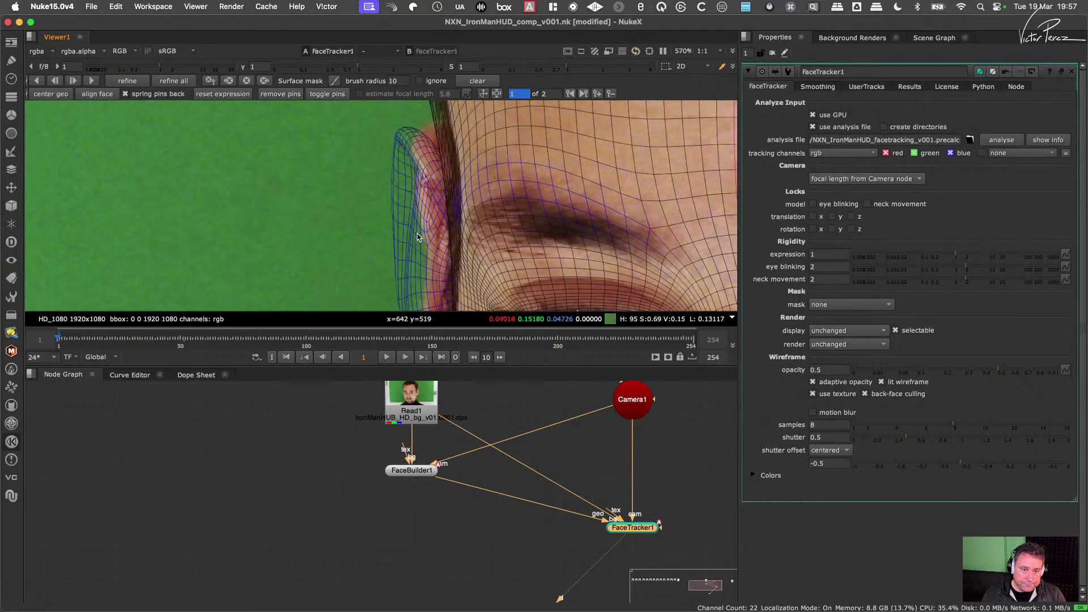
scroll(417, 231, "down", 2)
left_click_drag(408, 173, 439, 158)
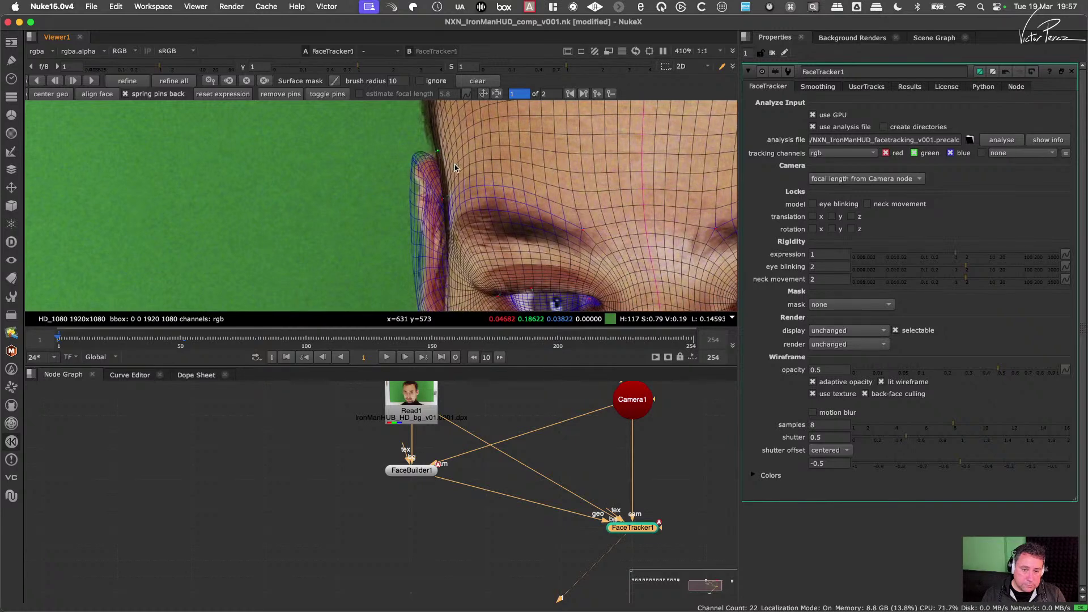
Step: Adjust the head mesh with a pin at the top of the hair on frame 1
scroll(380, 277, "down", 6)
middle_click_drag(466, 268, 459, 283)
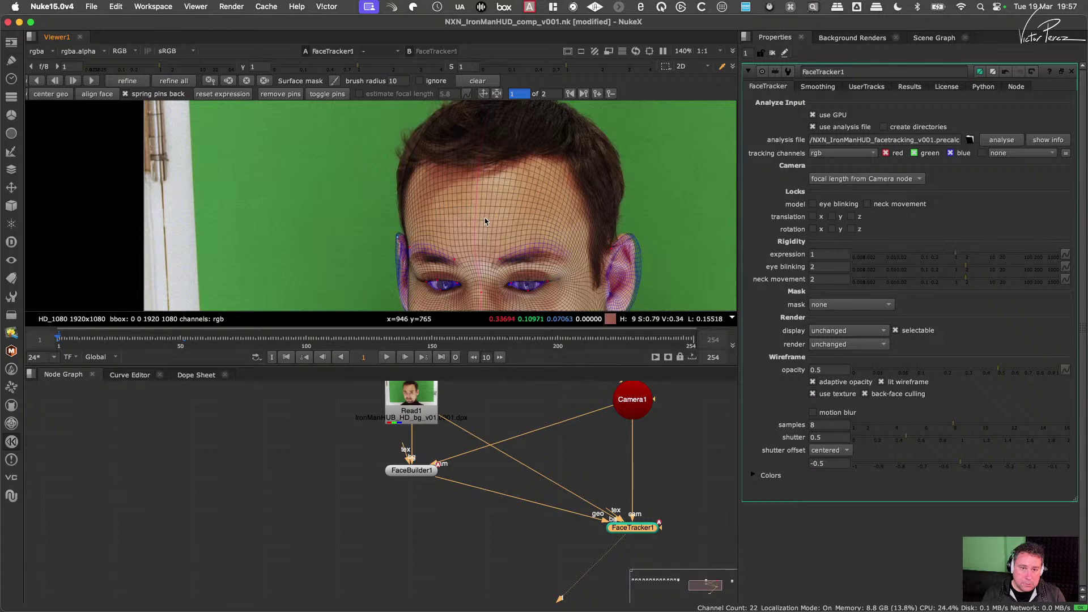
middle_click_drag(518, 177, 470, 255)
scroll(459, 203, "up", 4)
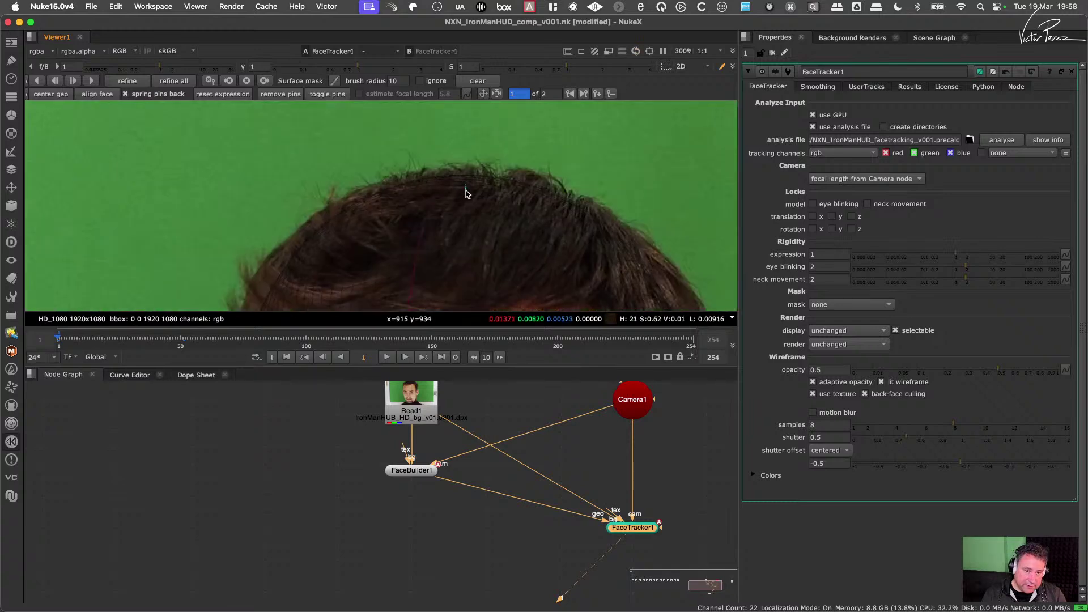
mouse_move(466, 190)
left_mouse_down()
mouse_move(464, 205)
mouse_move(465, 196)
left_mouse_up()
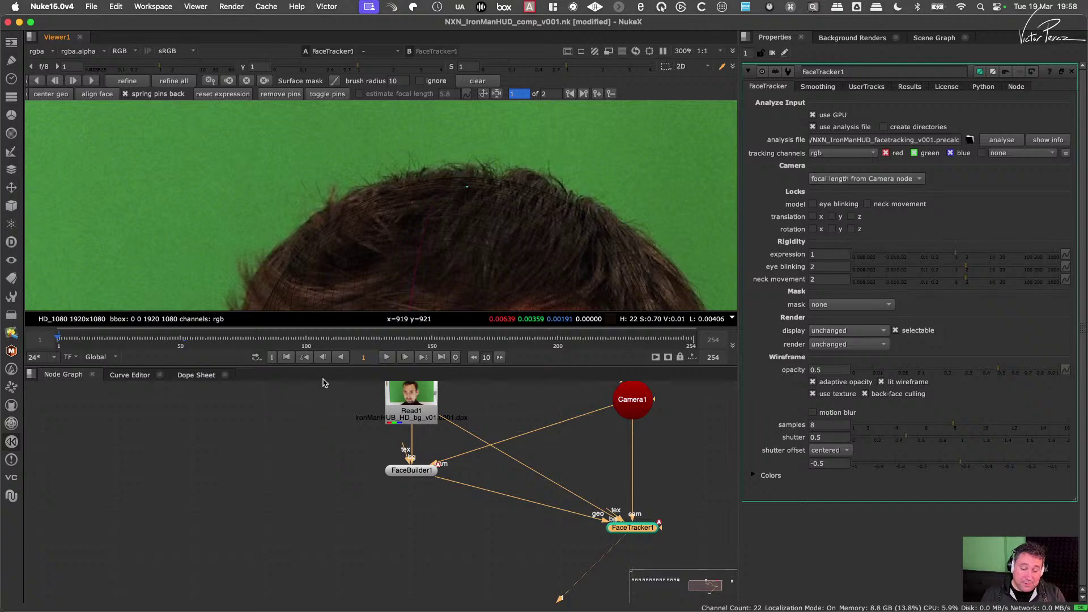
scroll(508, 245, "down", 6)
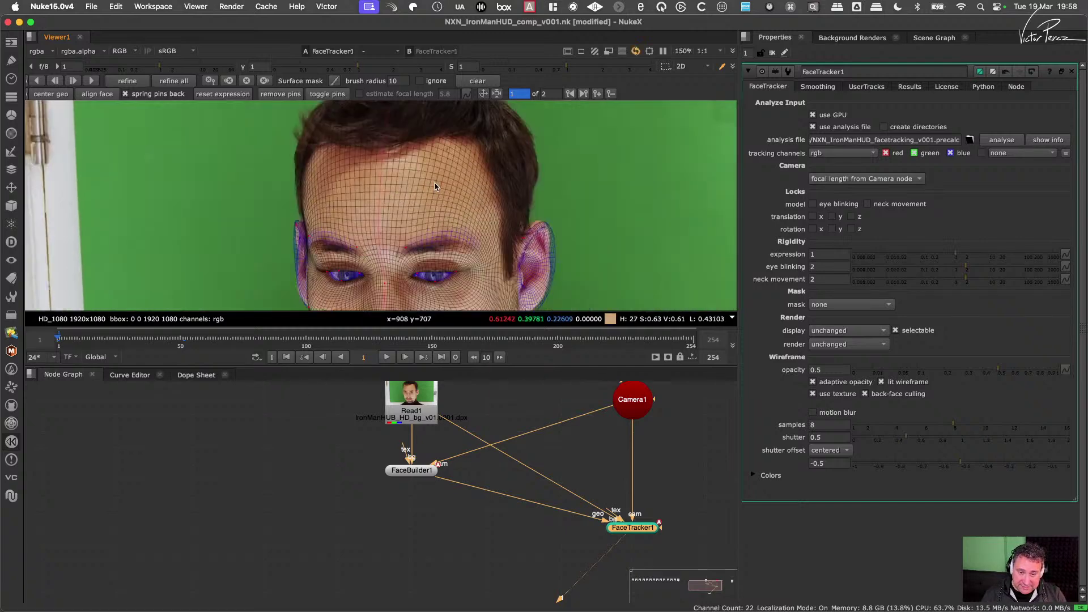
Step: At frame 1, pin the mesh near the top of the image-right ear and at the image-left edge of the forehead
scroll(510, 227, "up", 4)
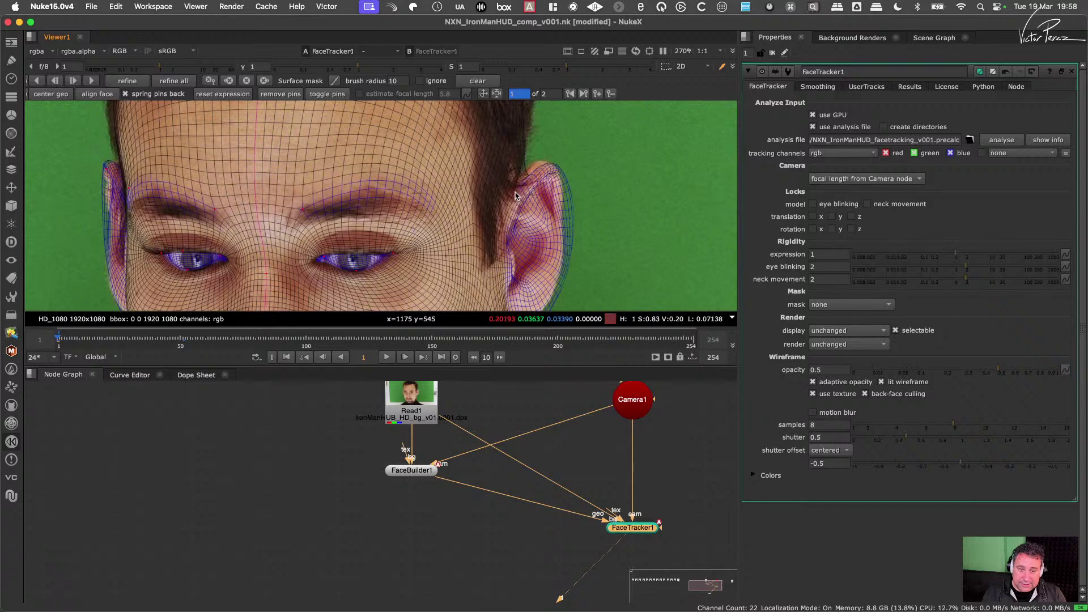
left_click_drag(516, 192, 493, 185)
scroll(443, 256, "down", 4)
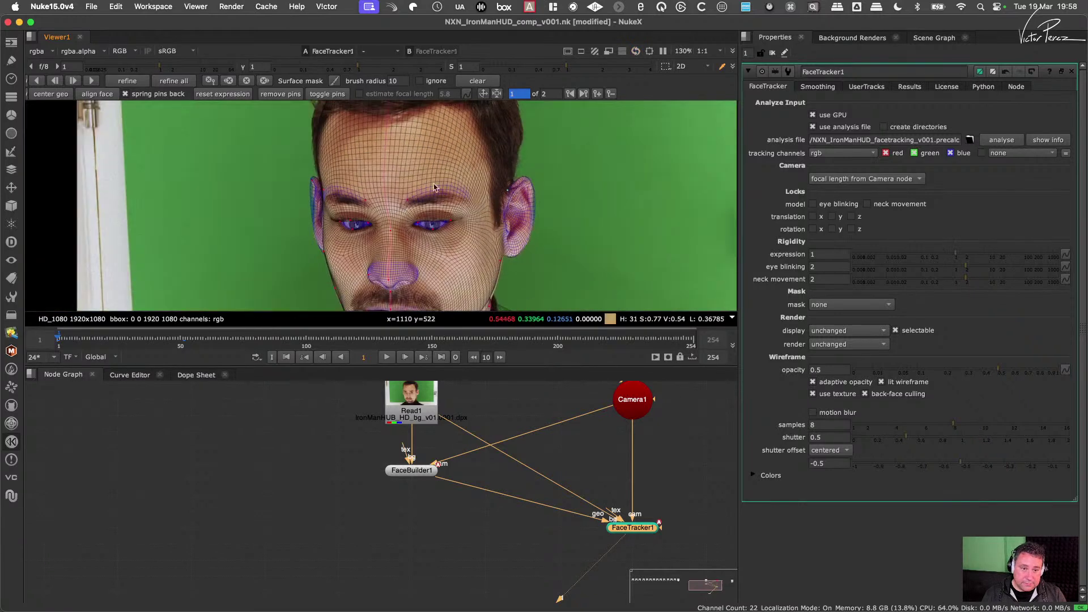
scroll(368, 260, "up", 6)
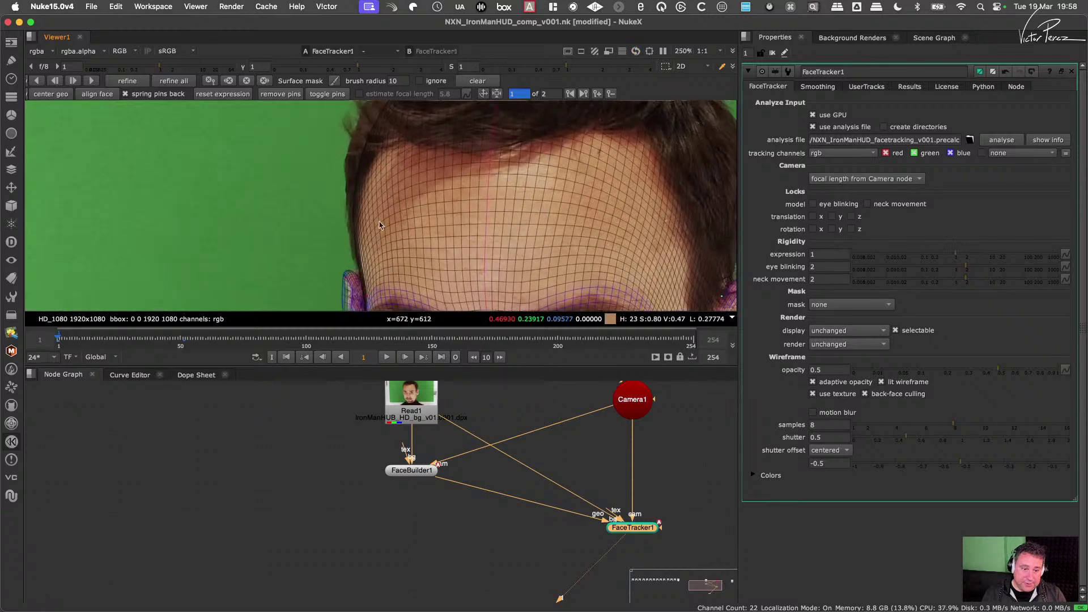
left_click_drag(375, 204, 389, 199)
scroll(389, 198, "down", 5)
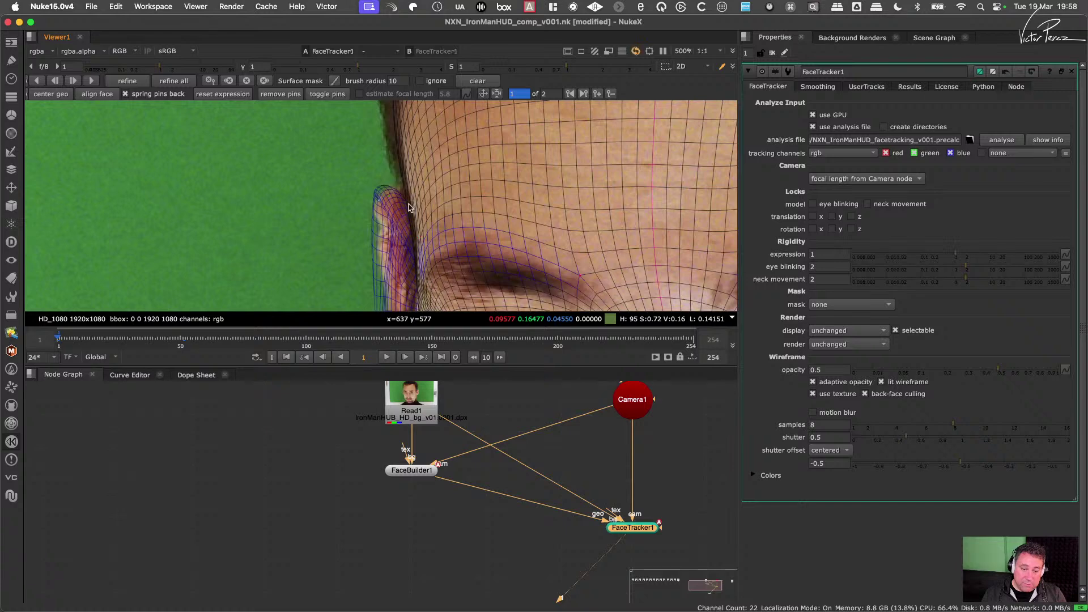
Step: Fit the mesh to the image-left earlobe and the cheek contour below it with pins at frame 1
scroll(385, 184, "up", 3)
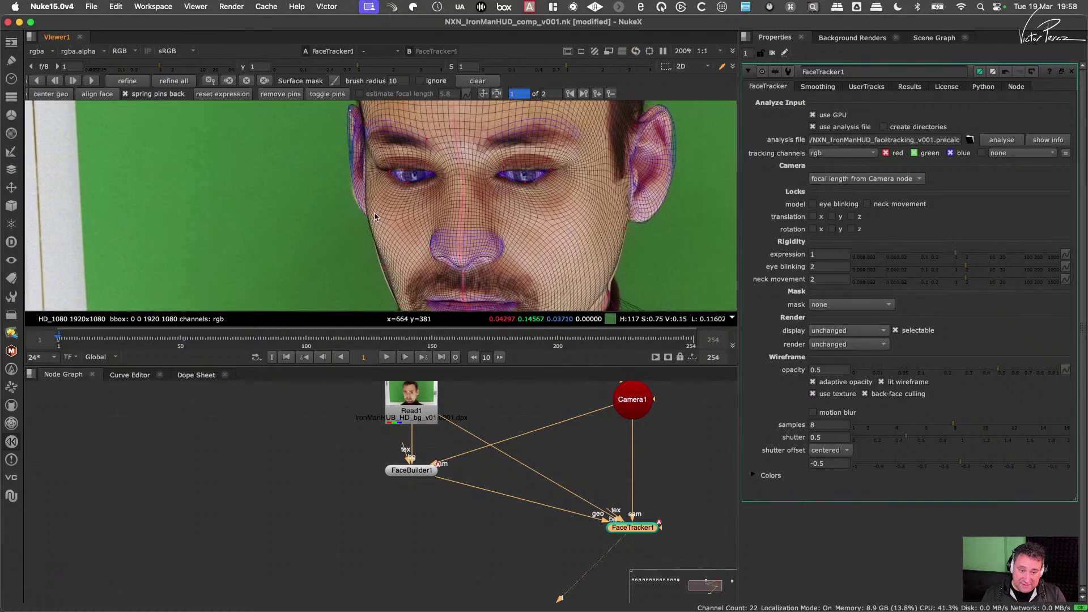
left_click_drag(351, 183, 344, 188)
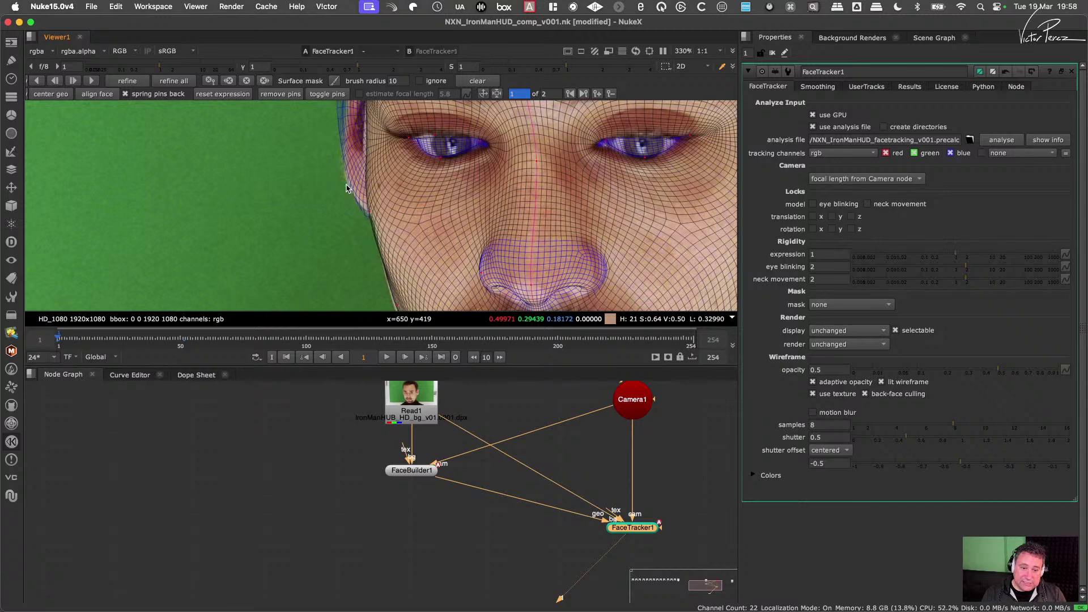
middle_click_drag(408, 283, 420, 208)
left_click_drag(408, 233, 401, 235)
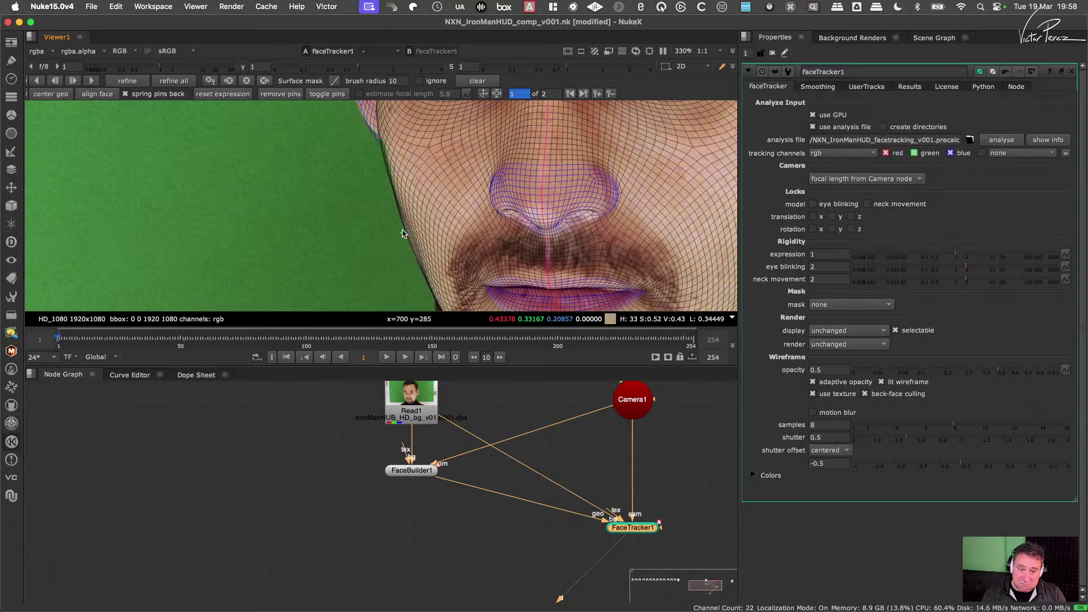
middle_click_drag(390, 152, 395, 175)
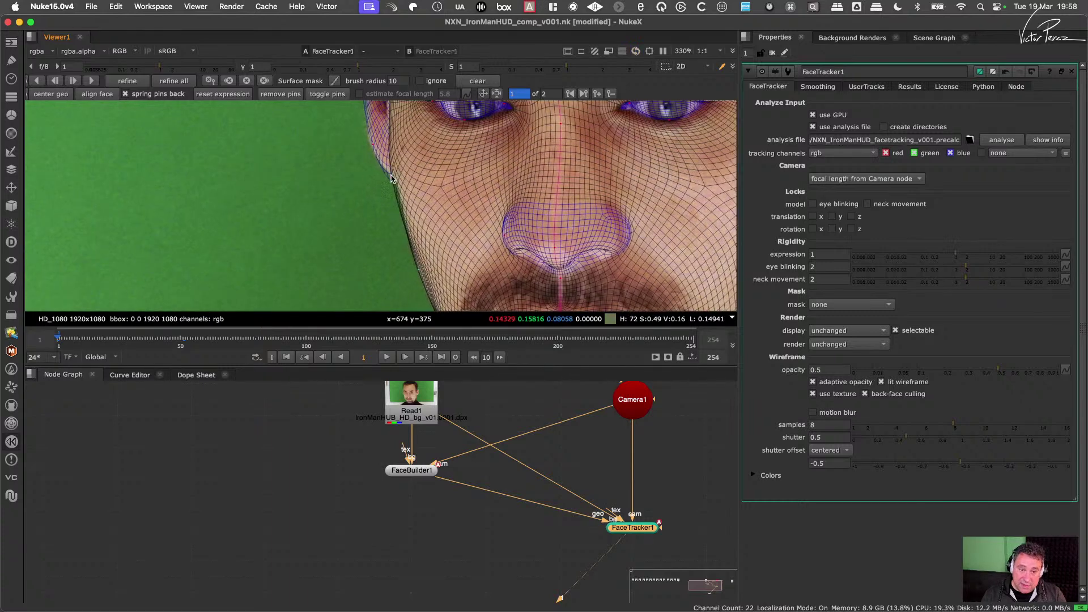
left_click_drag(395, 177, 396, 178)
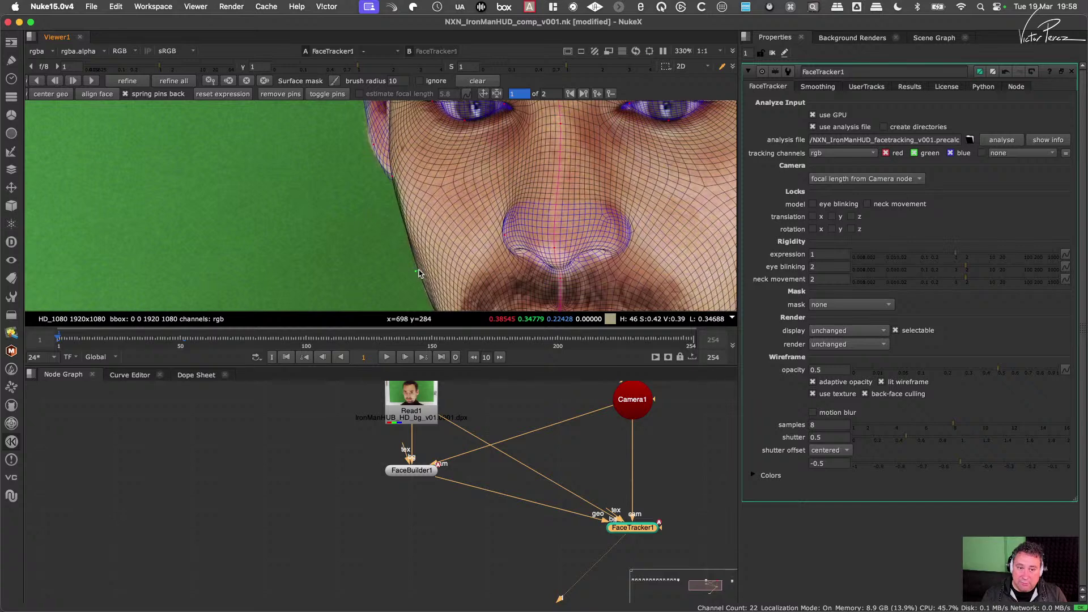
Step: At frame 1, align the mesh with the image-right jaw beside the neck and the cheek edge just below the ear
scroll(420, 274, "down", 5)
scroll(544, 236, "up", 4)
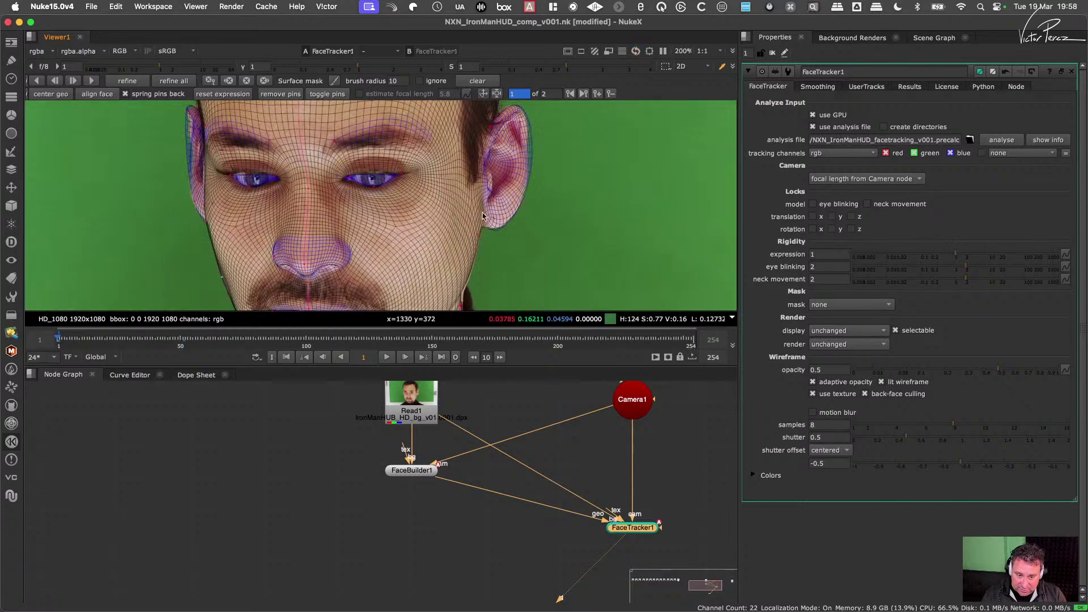
scroll(485, 226, "up", 4)
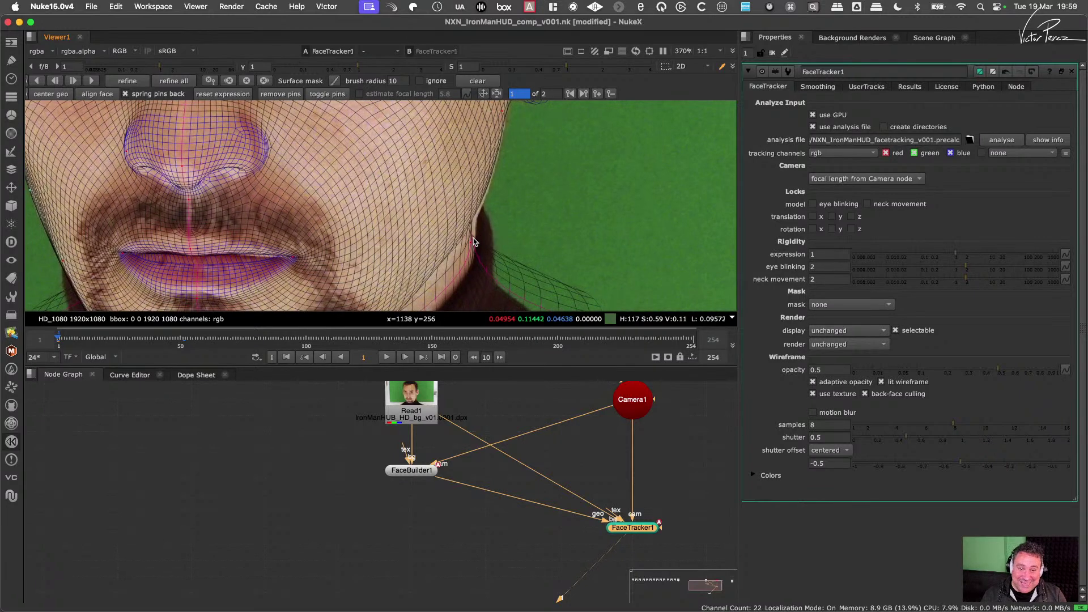
left_click_drag(479, 242, 481, 265)
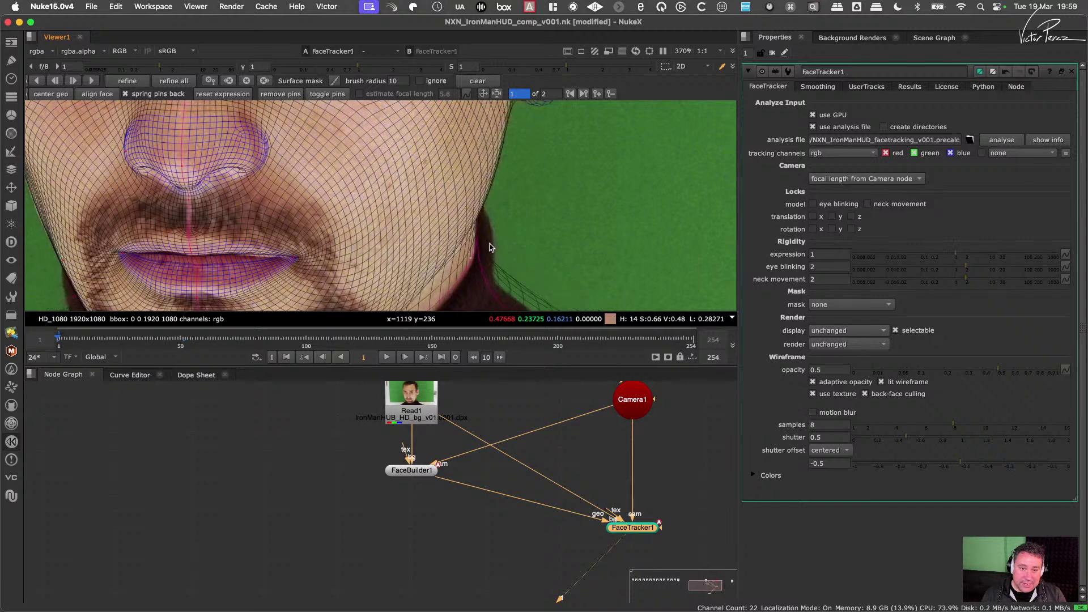
scroll(488, 196, "up", 3)
left_click_drag(480, 185, 472, 179)
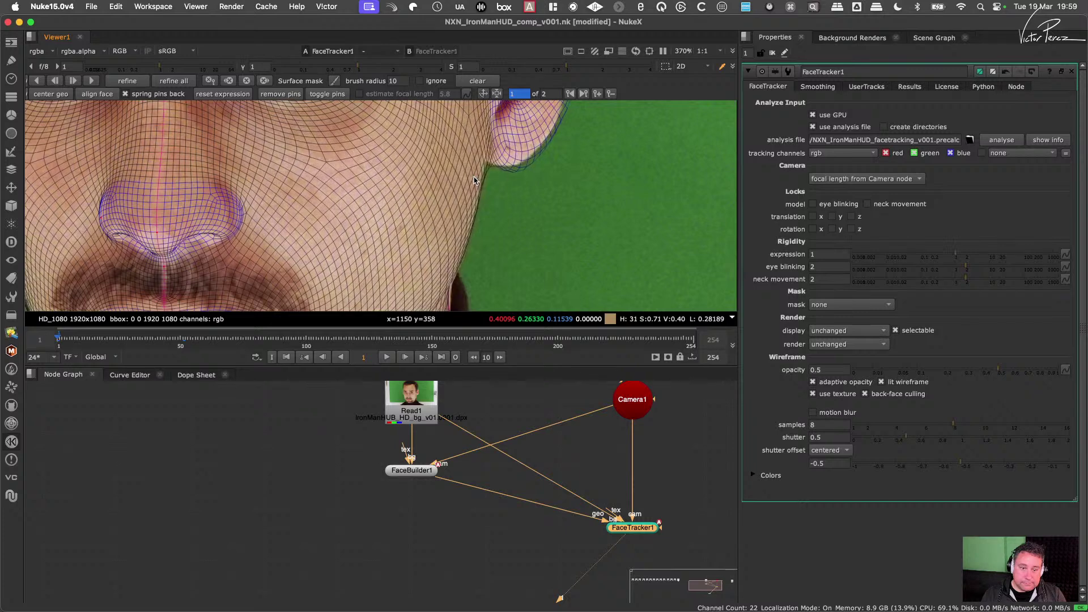
scroll(474, 180, "down", 5)
middle_click_drag(438, 161, 444, 212)
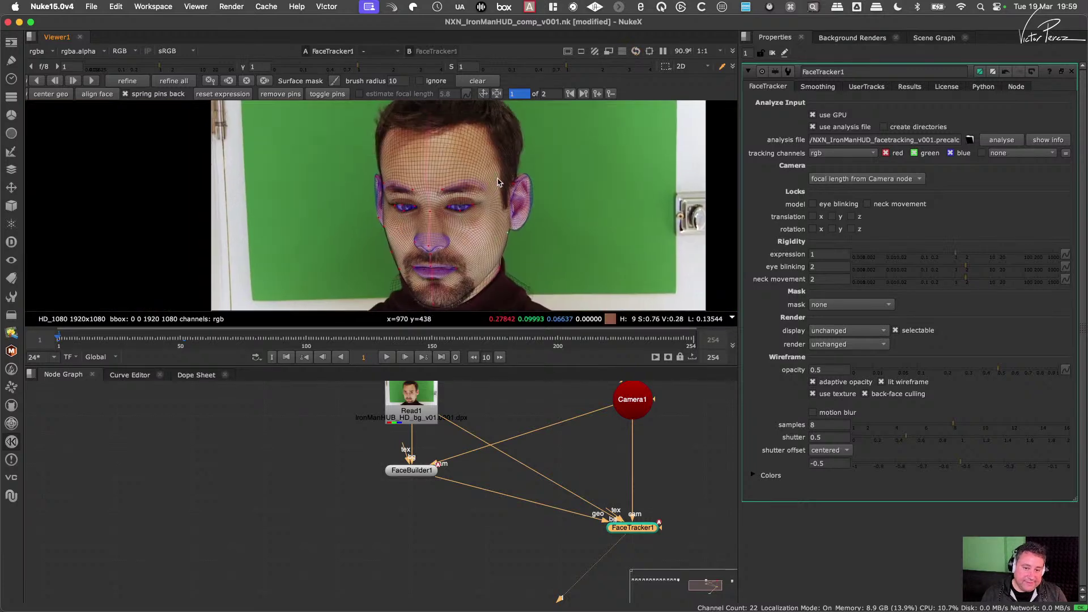
scroll(498, 182, "down", 2)
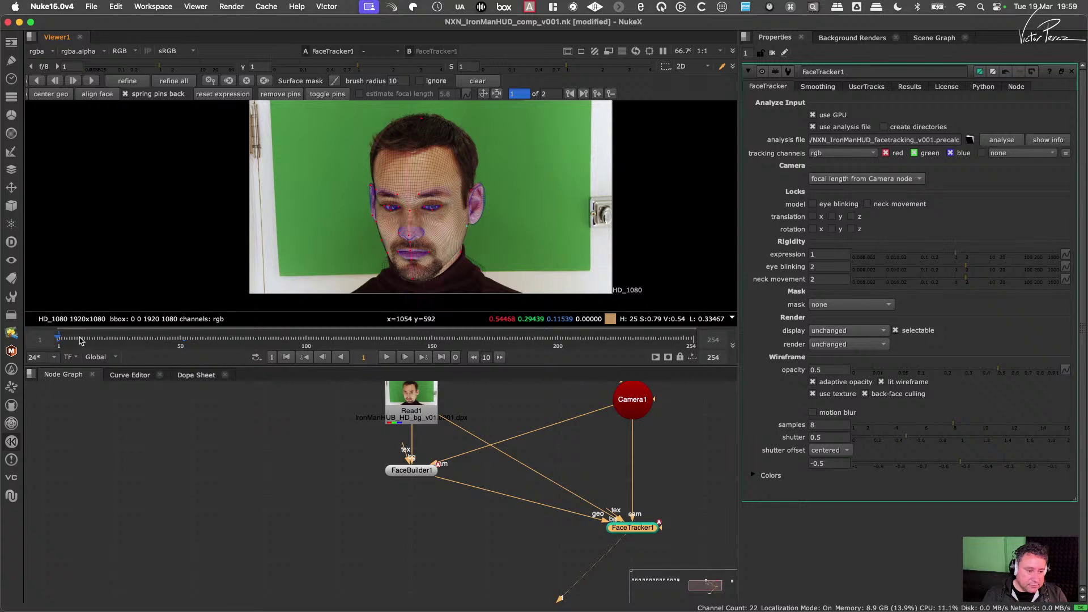
Step: Go to frame 254 and pin the face mesh to the corners of the eyes
mouse_move(76, 340)
left_mouse_down()
mouse_move(127, 344)
mouse_move(58, 348)
left_mouse_up()
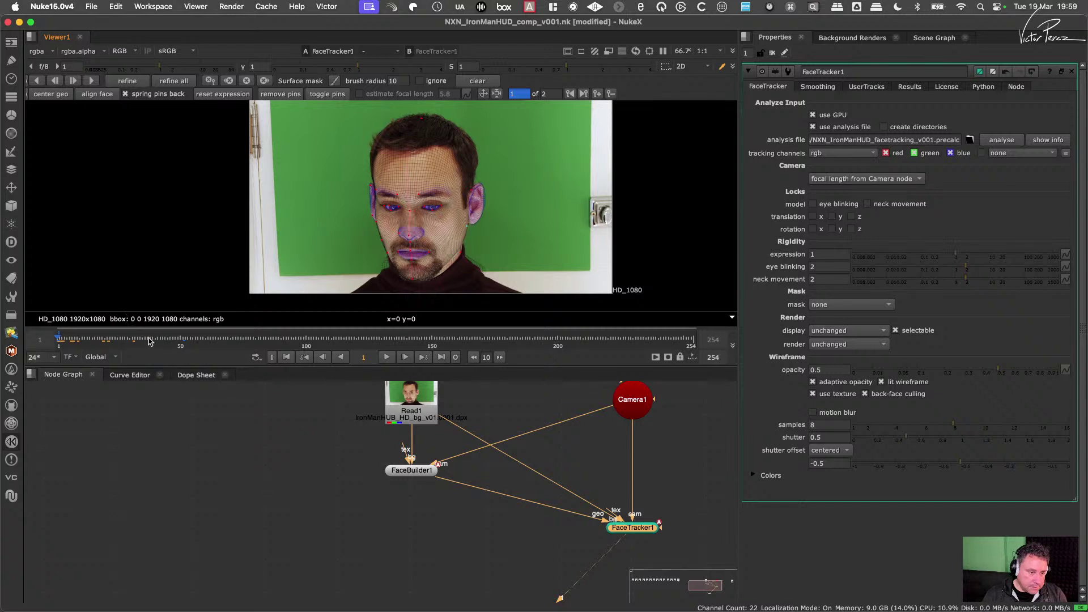
left_click_drag(232, 345, 693, 351)
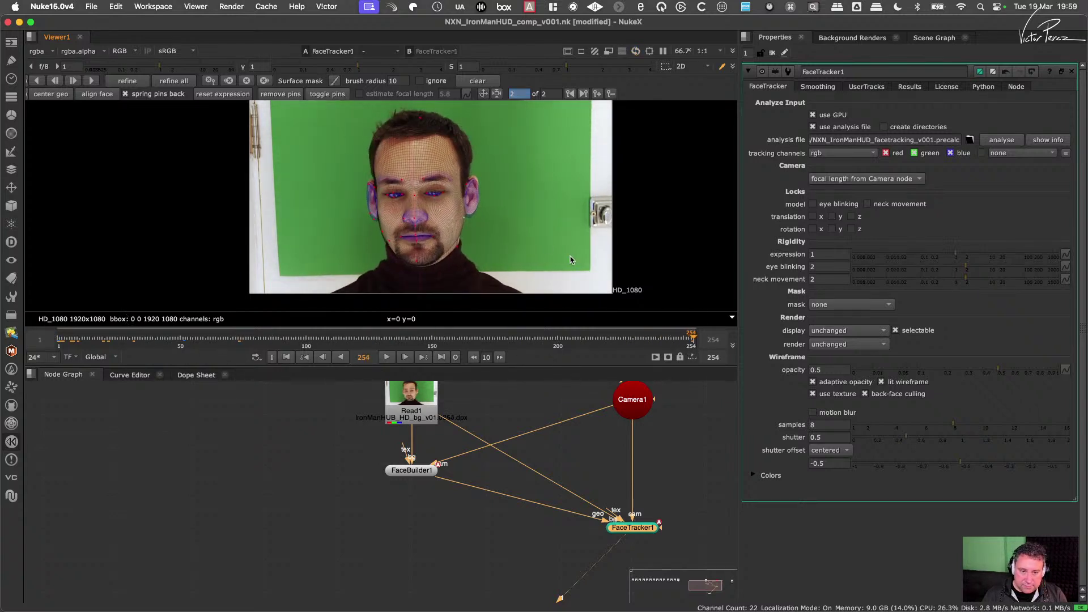
scroll(487, 219, "up", 5)
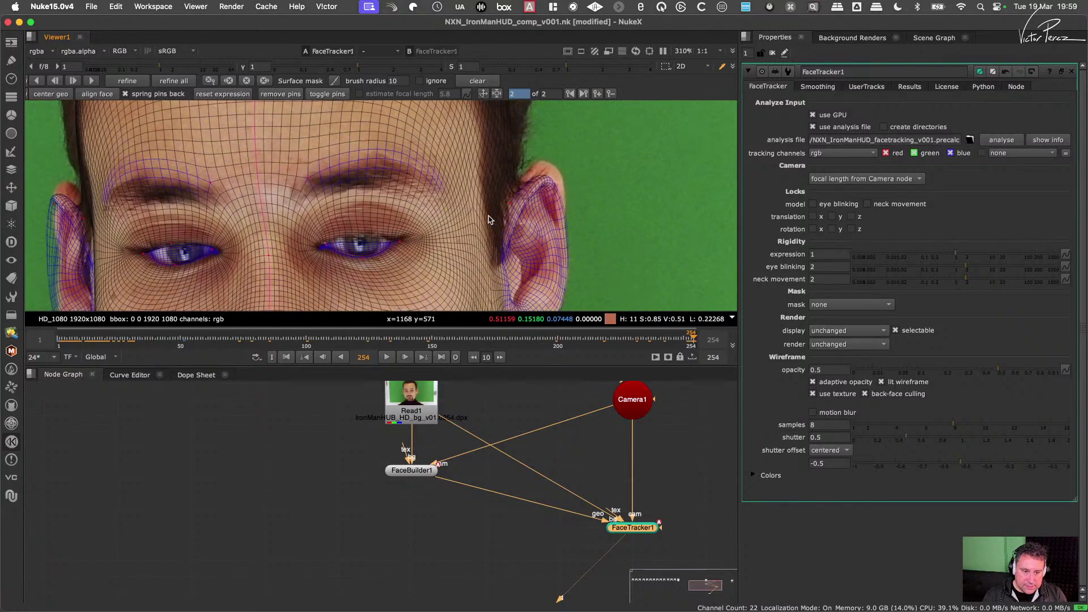
scroll(404, 250, "up", 2)
left_click(403, 237)
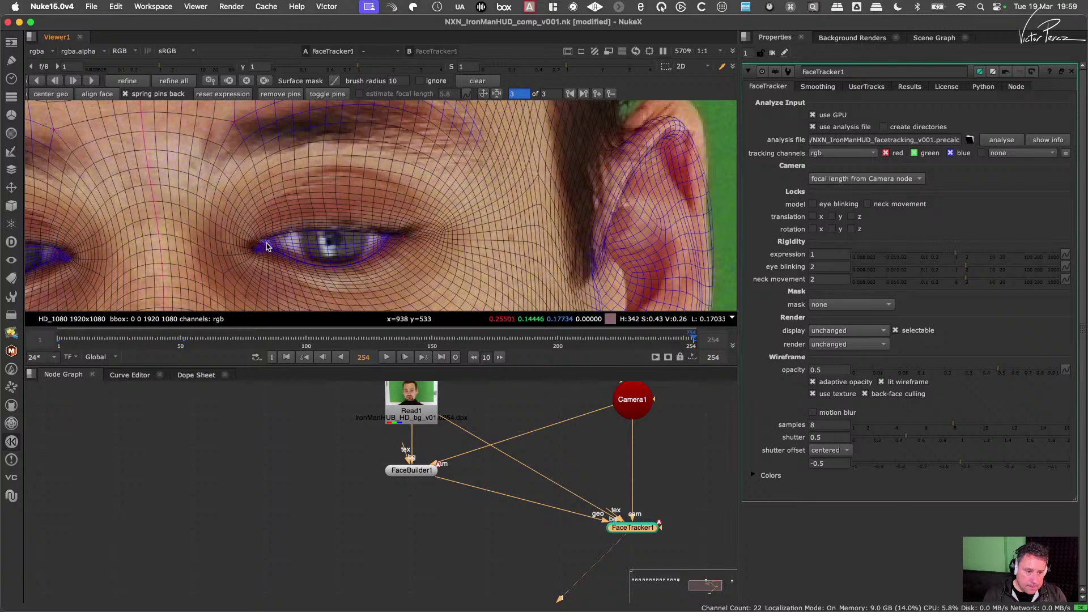
left_click_drag(265, 244, 266, 241)
middle_click_drag(36, 255, 381, 244)
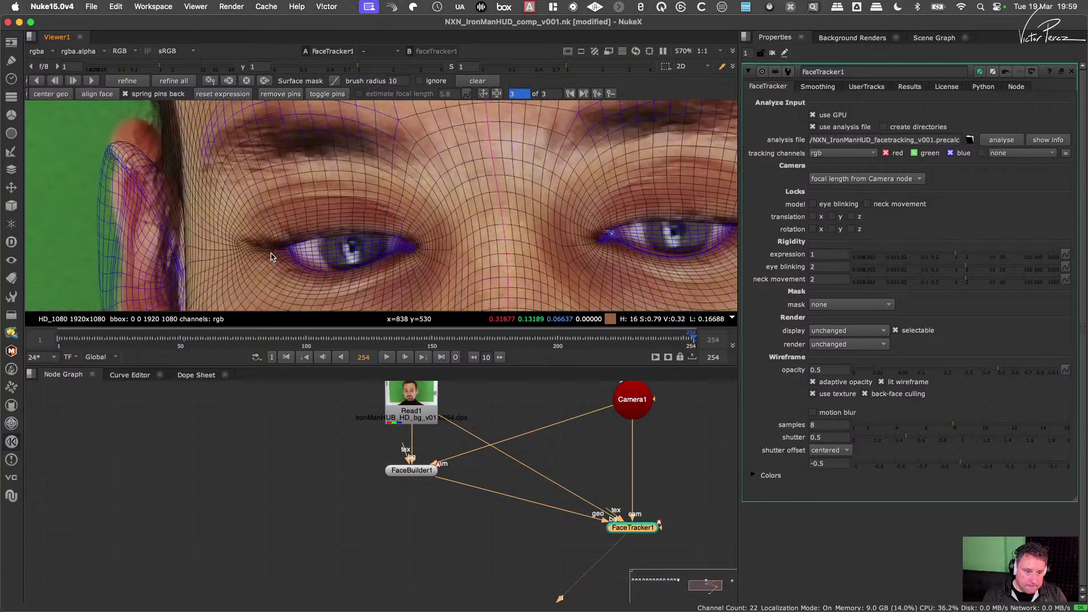
middle_click_drag(210, 225, 292, 221)
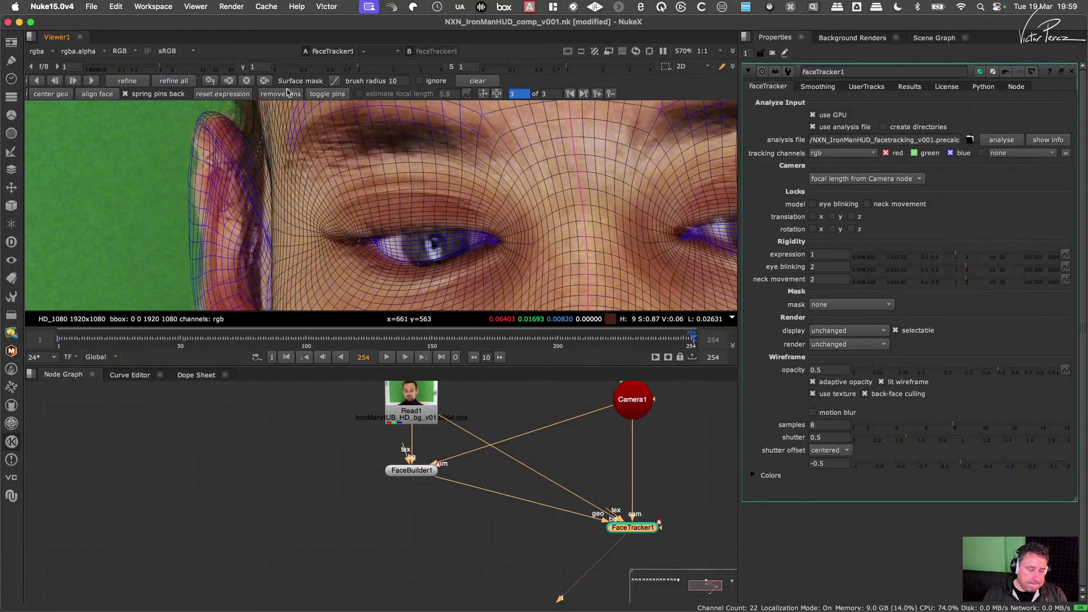
Step: At frame 254, pull the mesh up near the top of the image-right ear to match the ear's outline
scroll(289, 91, "down", 5)
scroll(302, 226, "up", 3)
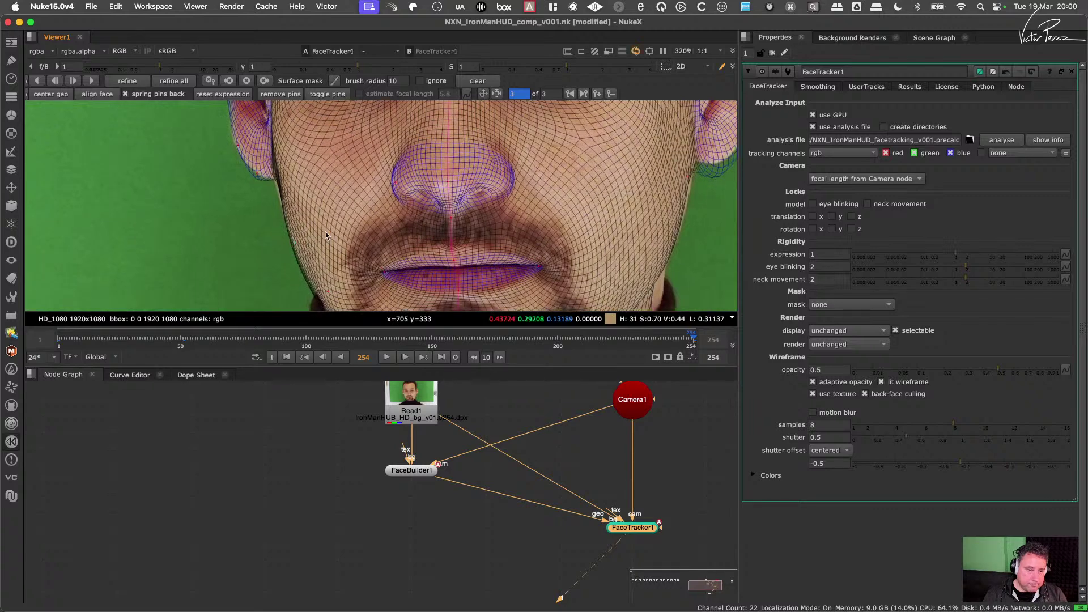
scroll(335, 229, "down", 3)
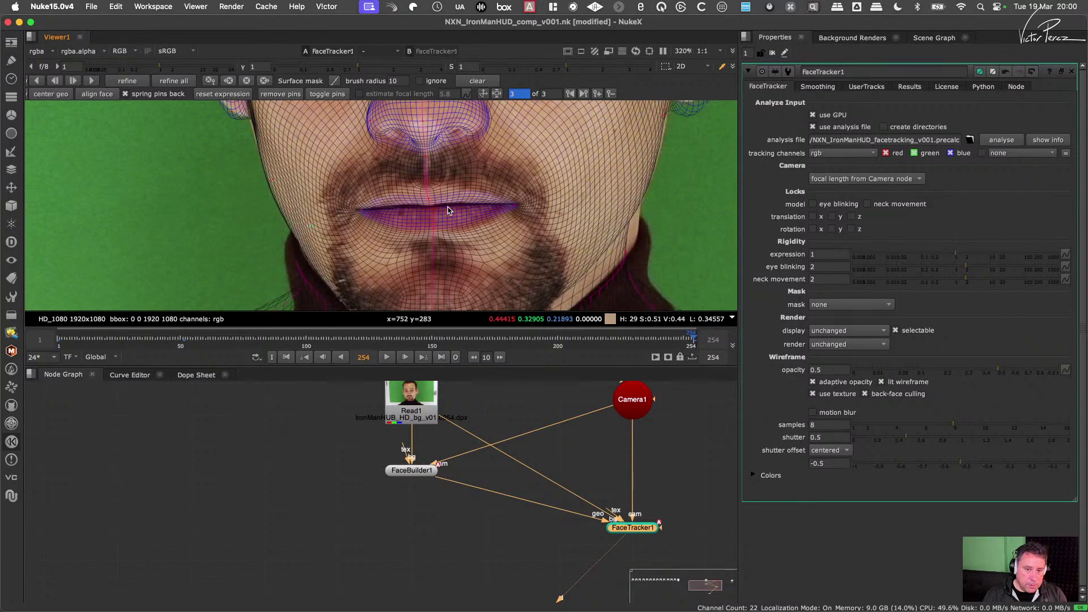
middle_click_drag(442, 147, 437, 214)
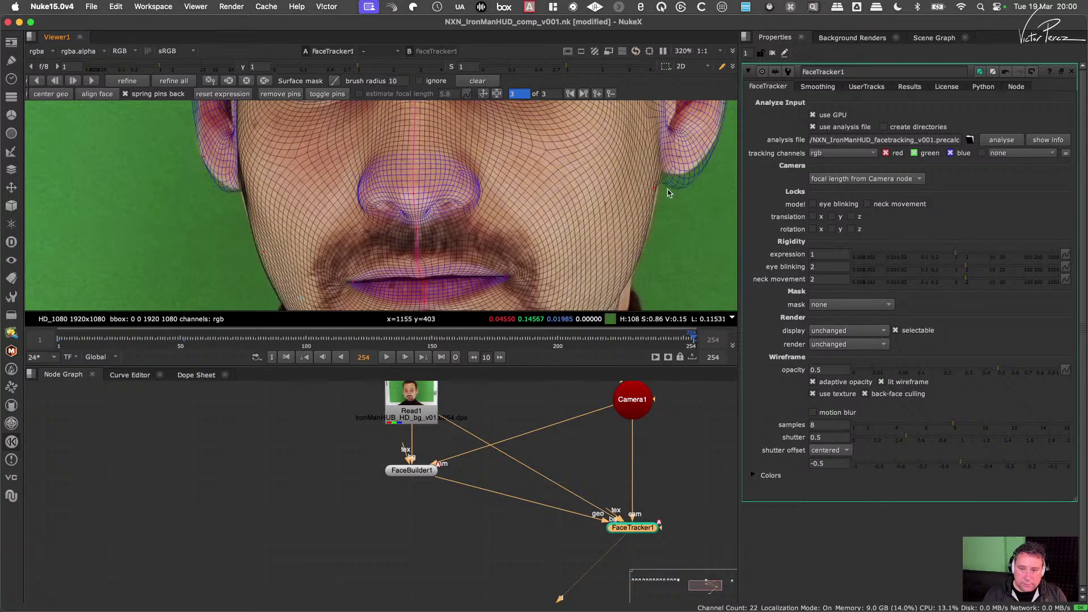
middle_click_drag(674, 194, 615, 210)
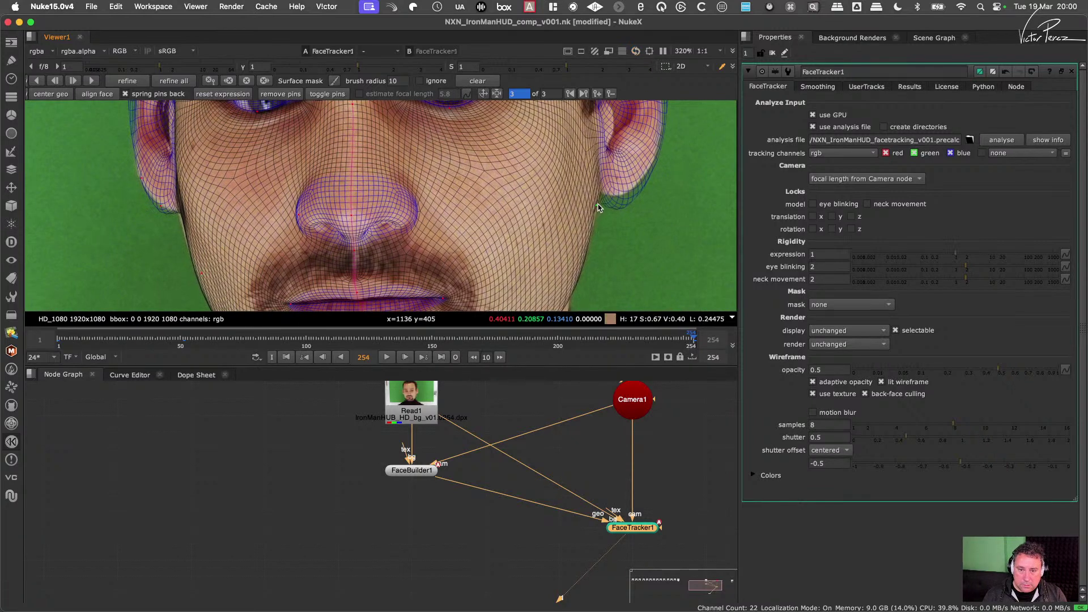
middle_click_drag(632, 171, 599, 255)
middle_click_drag(622, 127, 587, 222)
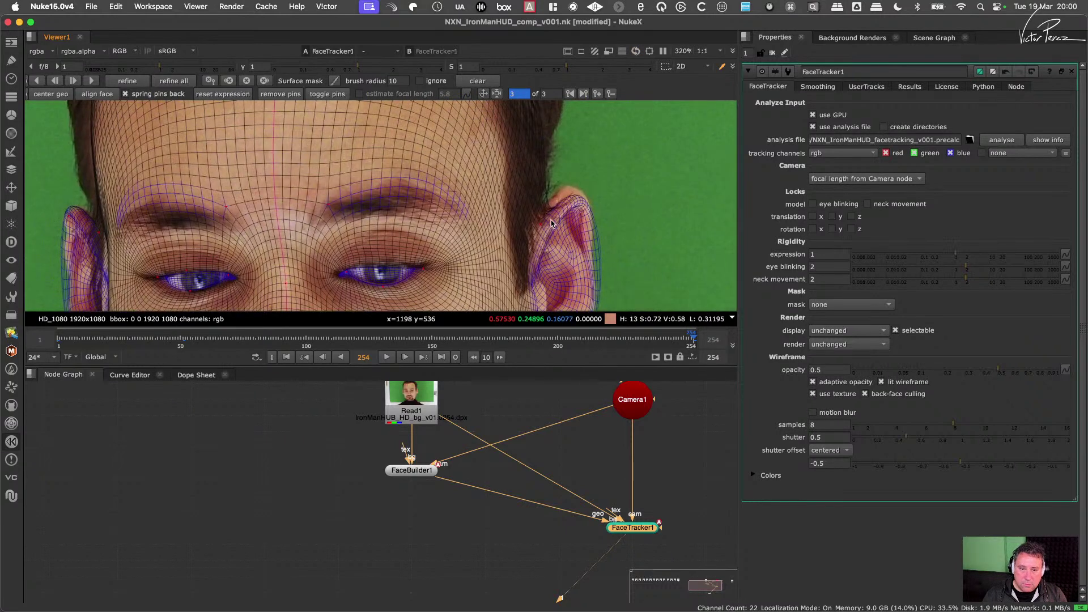
left_click_drag(541, 223, 535, 190)
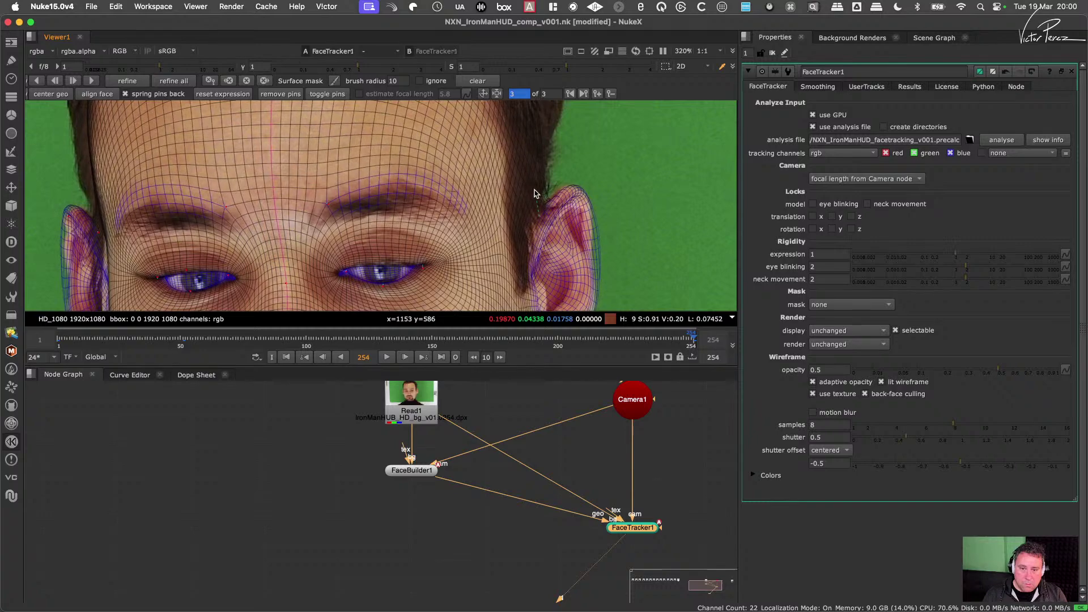
Step: Pin the mesh to the image-right jawline where it meets the turtleneck collar at frame 254
middle_click_drag(569, 219, 557, 114)
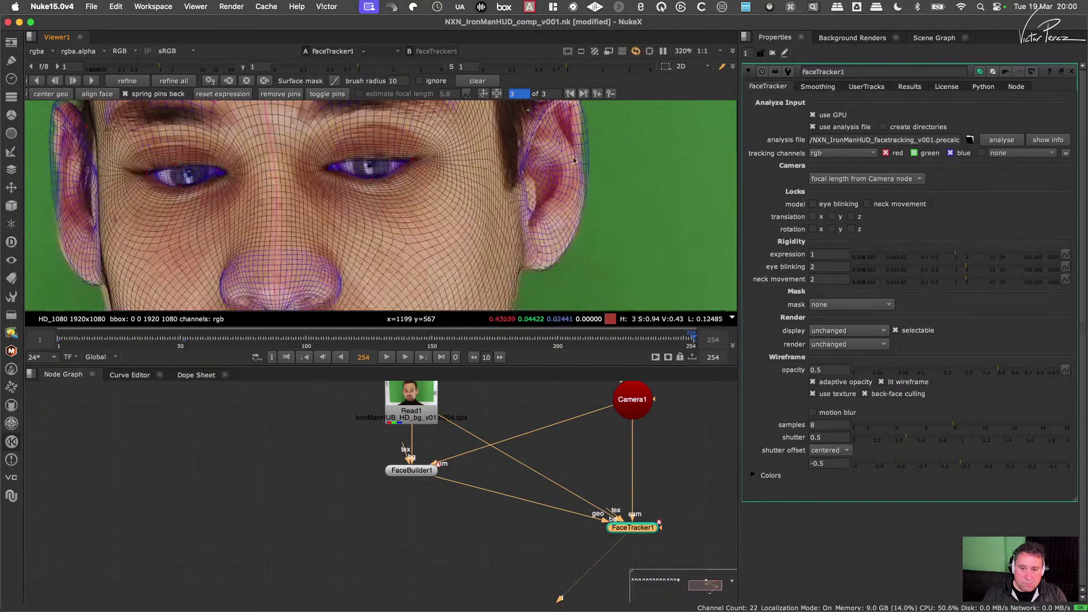
middle_click_drag(574, 251, 567, 170)
middle_click_drag(560, 213, 561, 136)
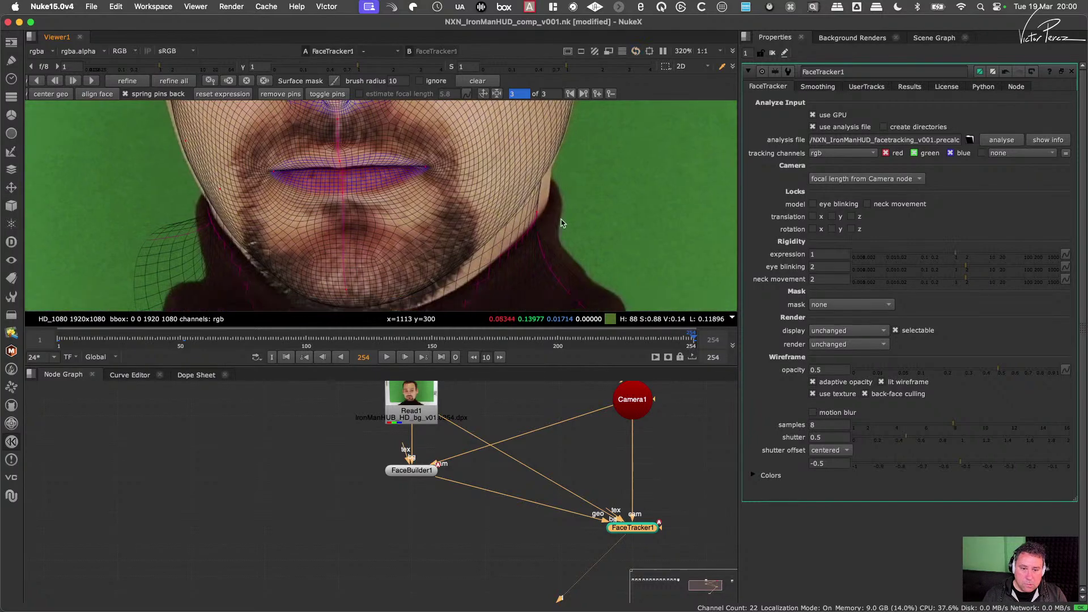
mouse_move(539, 216)
left_mouse_down()
mouse_move(549, 198)
mouse_move(554, 207)
left_mouse_up()
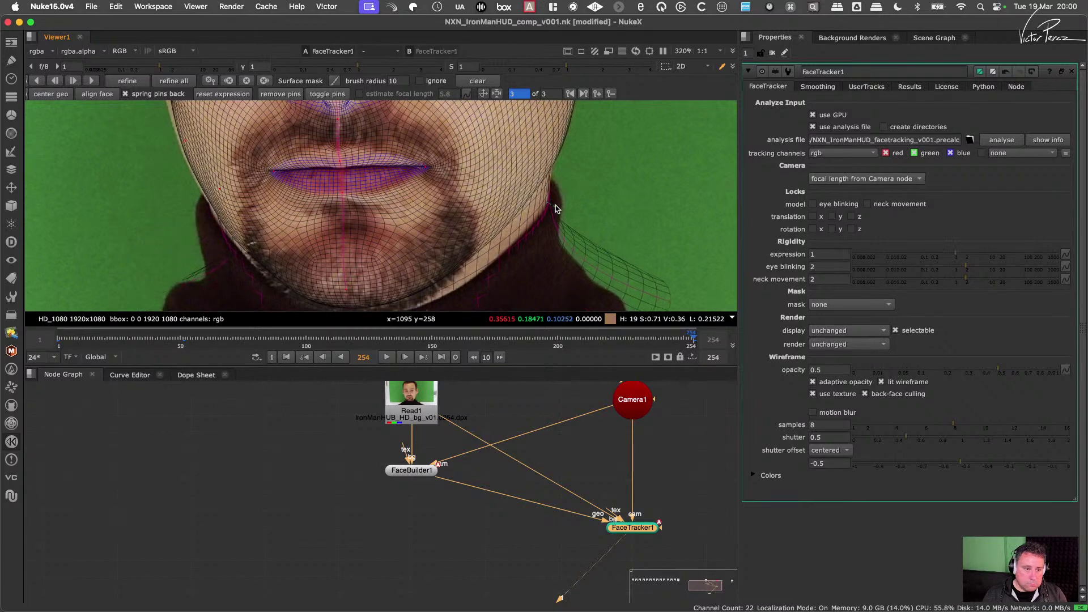
scroll(558, 208, "down", 5)
scroll(556, 223, "up", 3)
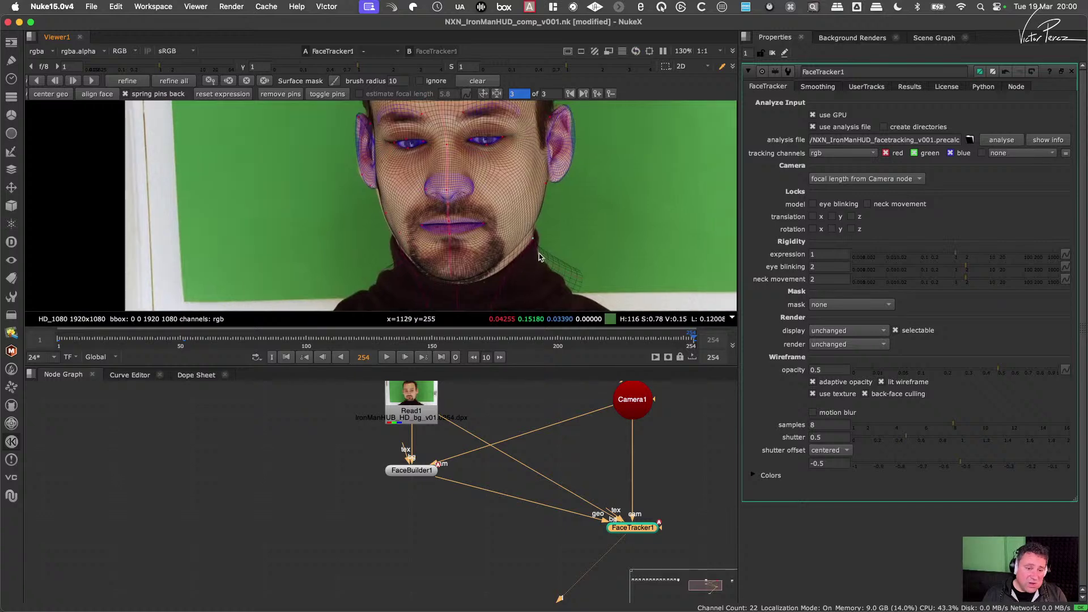
scroll(544, 222, "down", 3)
scroll(408, 227, "up", 2)
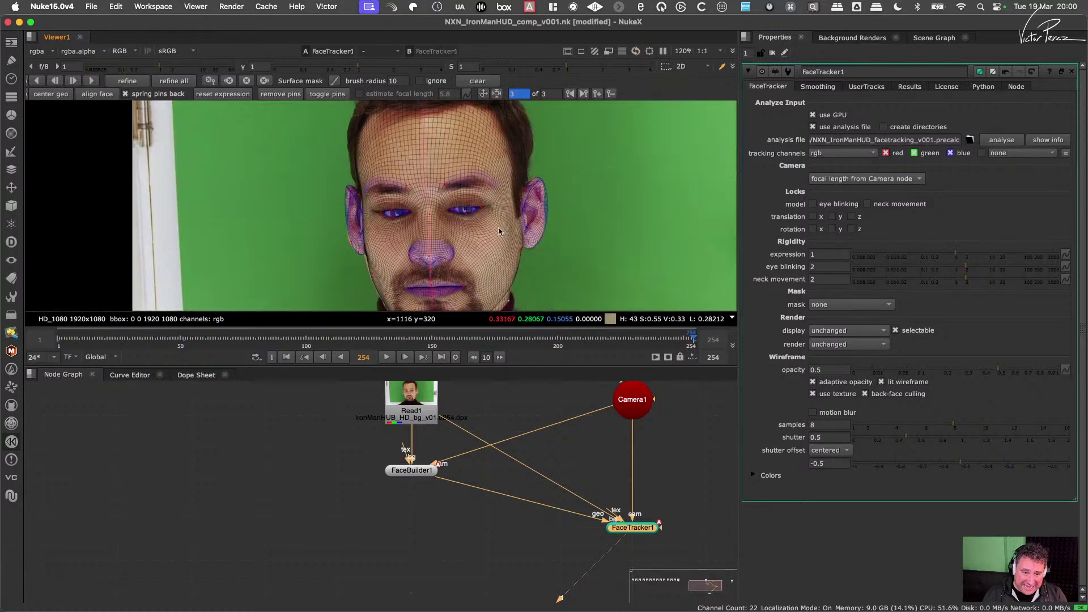
Step: At frame 254, align the mesh with the image-left cheek contour and the lower edge of the image-left ear
scroll(407, 223, "up", 3)
middle_click_drag(407, 224, 412, 164)
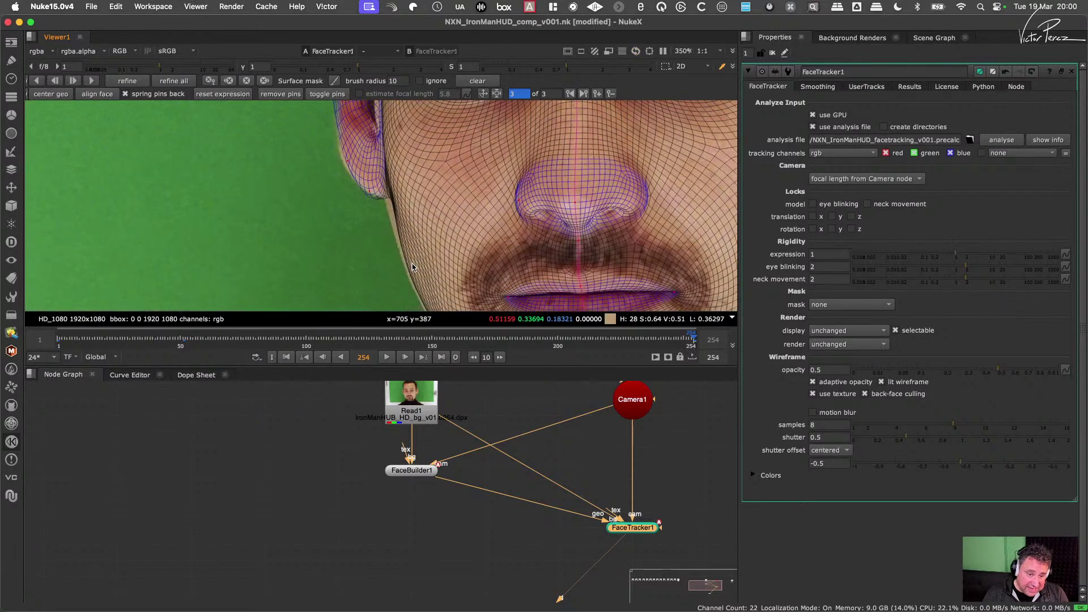
left_click_drag(410, 265, 407, 264)
middle_click_drag(374, 197, 365, 244)
left_click_drag(359, 240, 330, 217)
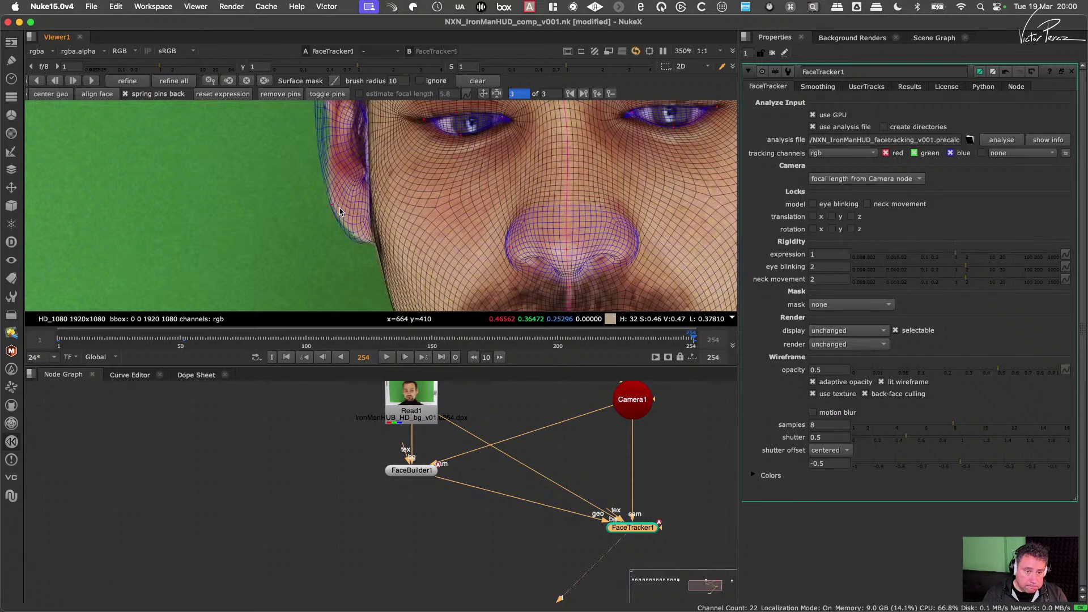
scroll(343, 207, "down", 4)
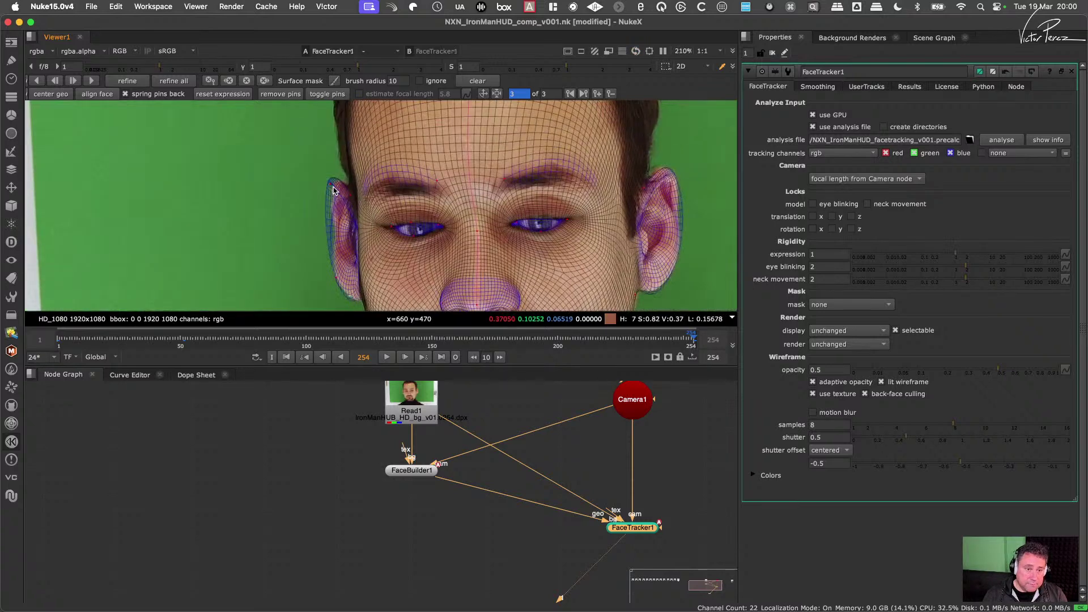
Step: At frame 254, fit the mesh to the top of the image-left ear and pin the upper part of the image-right ear
left_click_drag(331, 184, 337, 185)
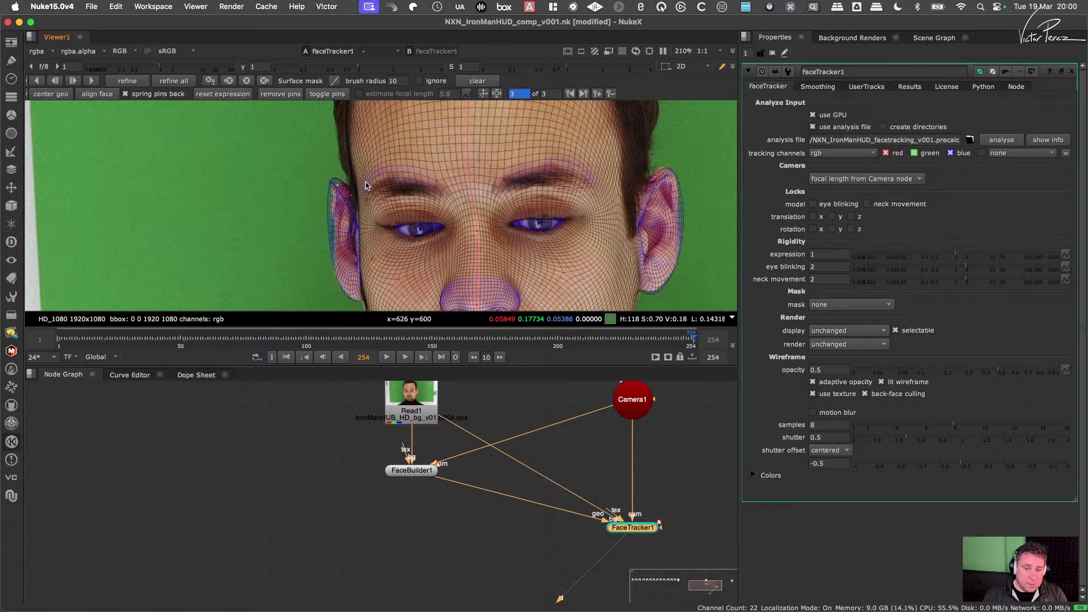
left_click(644, 186)
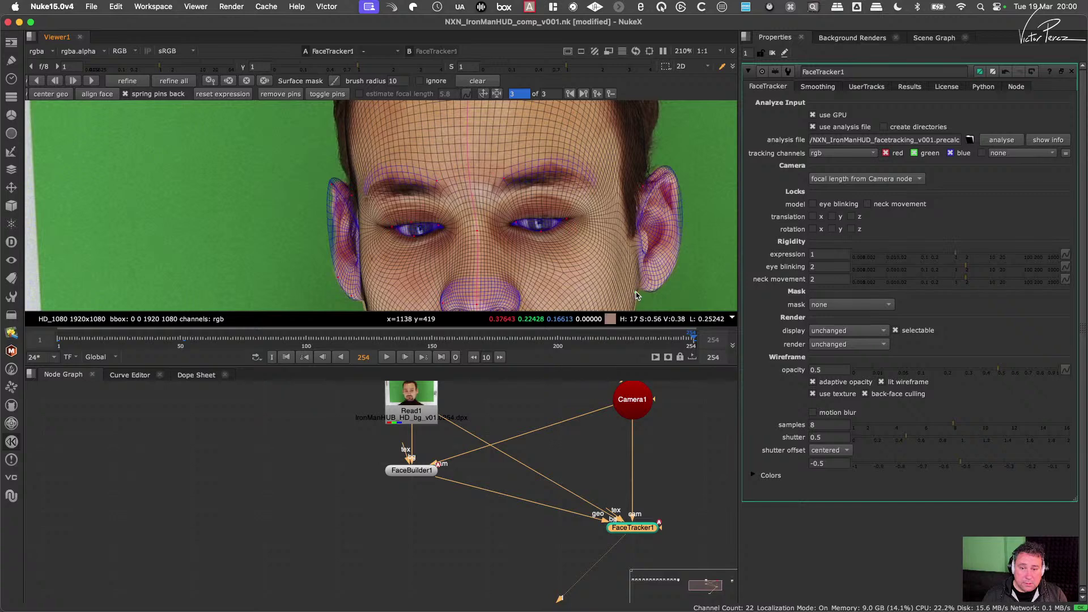
scroll(594, 211, "down", 3)
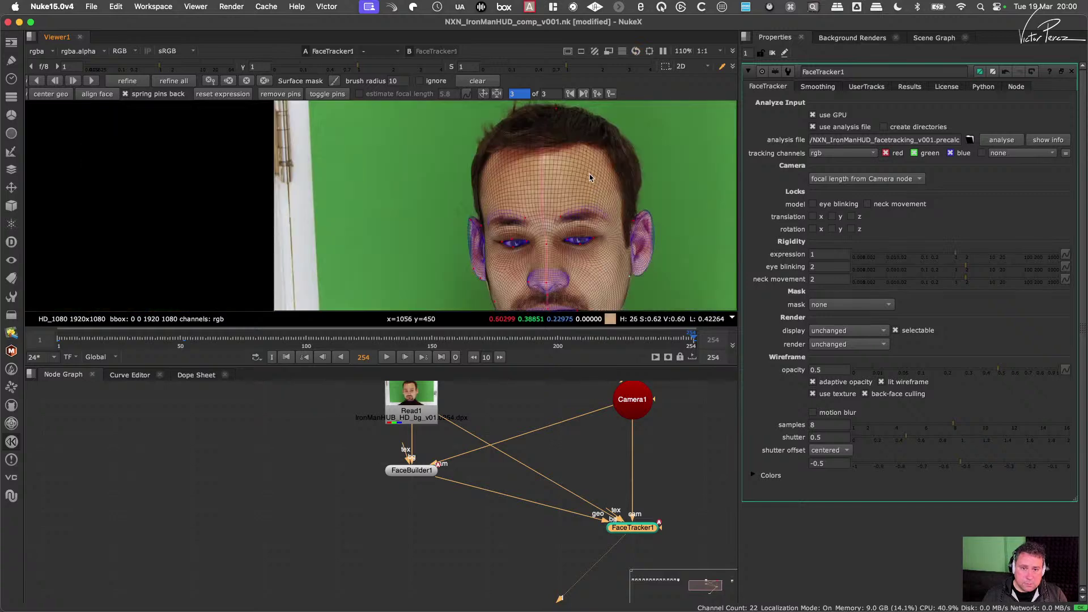
scroll(558, 115, "up", 2)
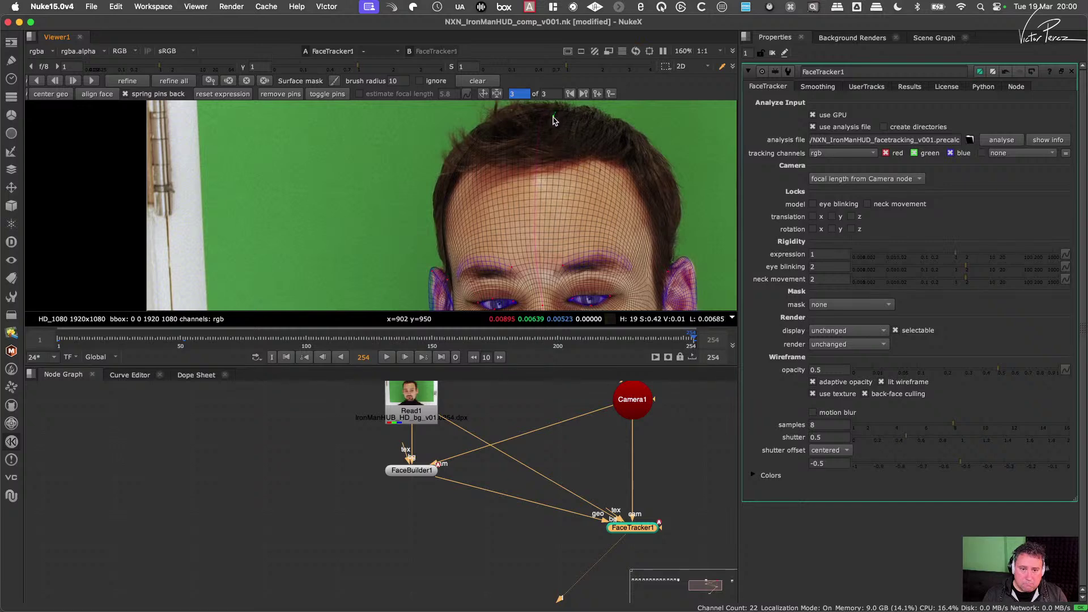
scroll(583, 199, "down", 3)
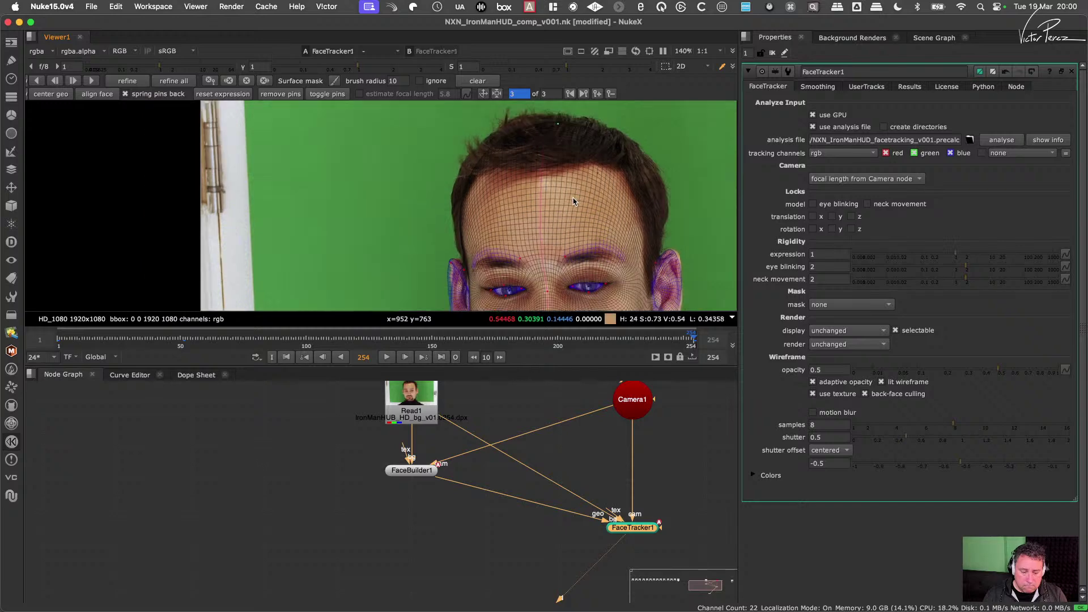
Step: Nudge the mesh at the image-right jawline, just above the turtleneck collar, to match the face contour at frame 254
middle_click_drag(559, 167, 508, 168)
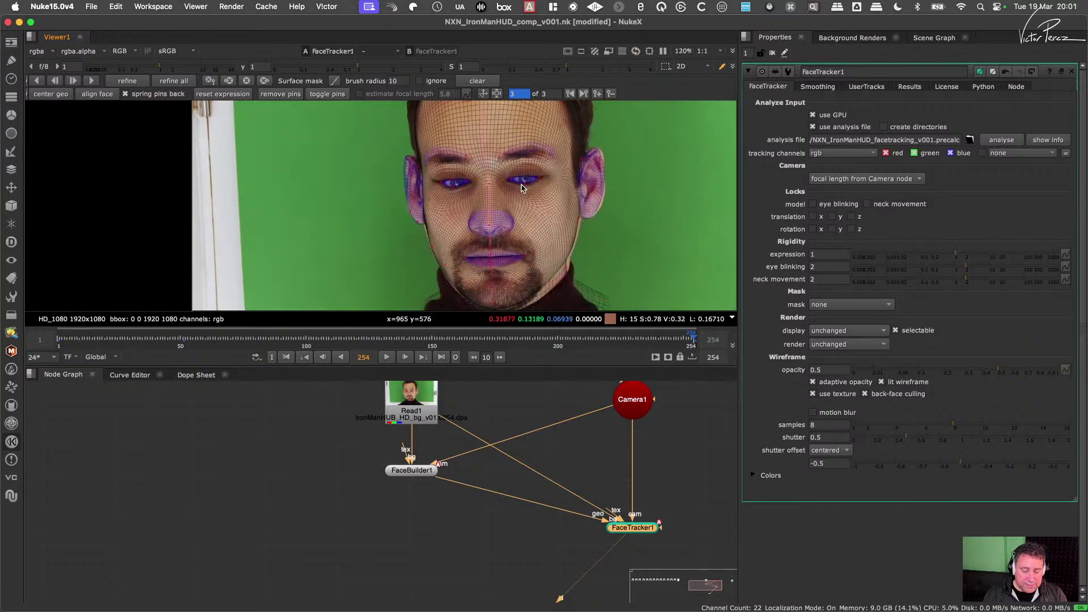
scroll(590, 241, "up", 3)
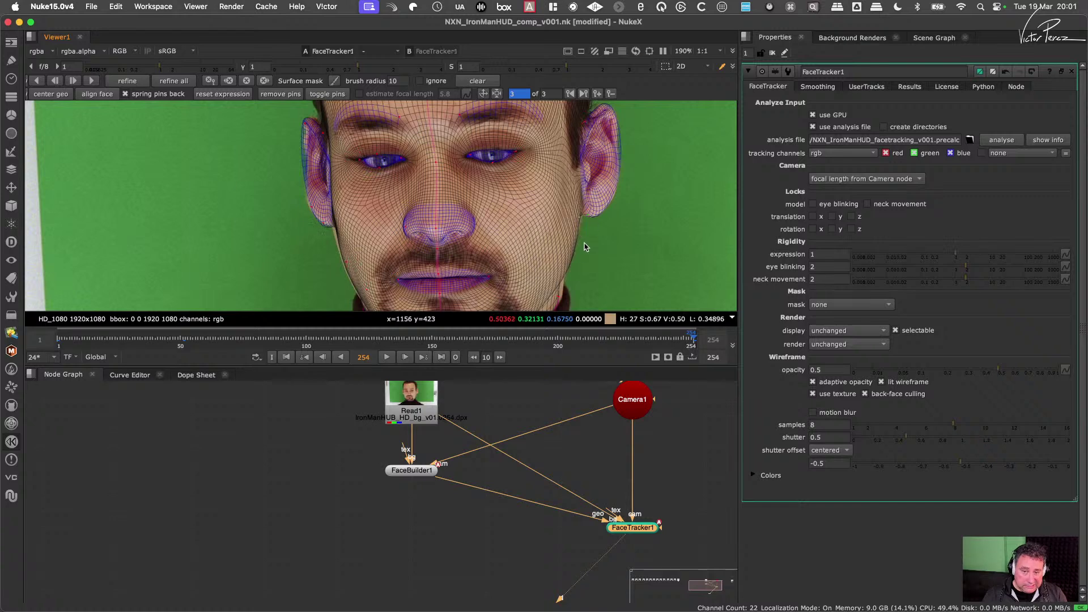
middle_click_drag(566, 293, 575, 233)
left_click_drag(569, 237, 574, 235)
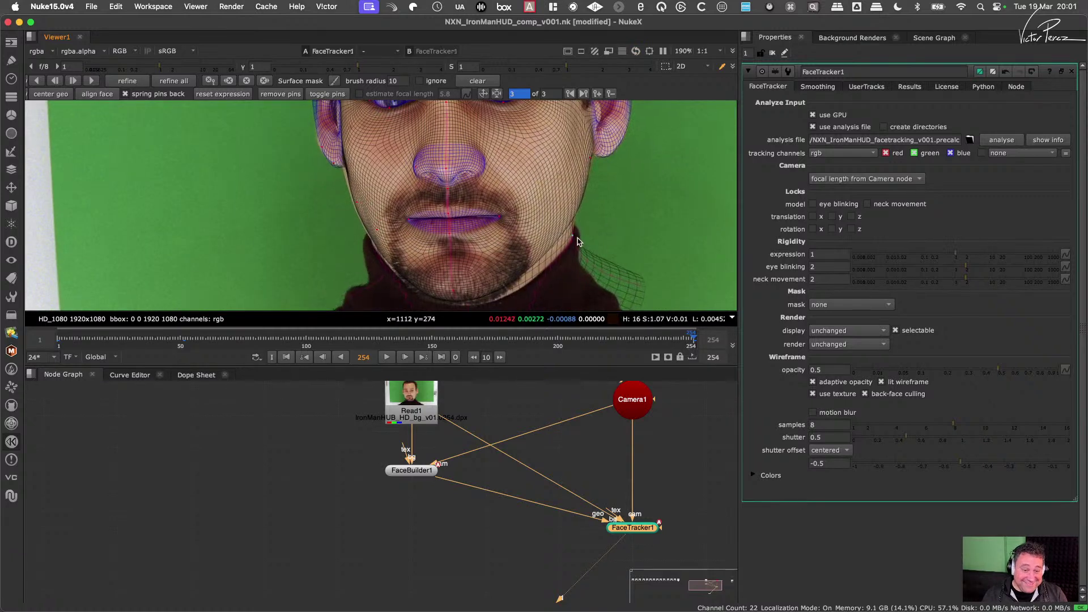
Step: At frame 254, align the mesh with the point where the image-left earlobe meets the cheek
scroll(362, 204, "up", 2)
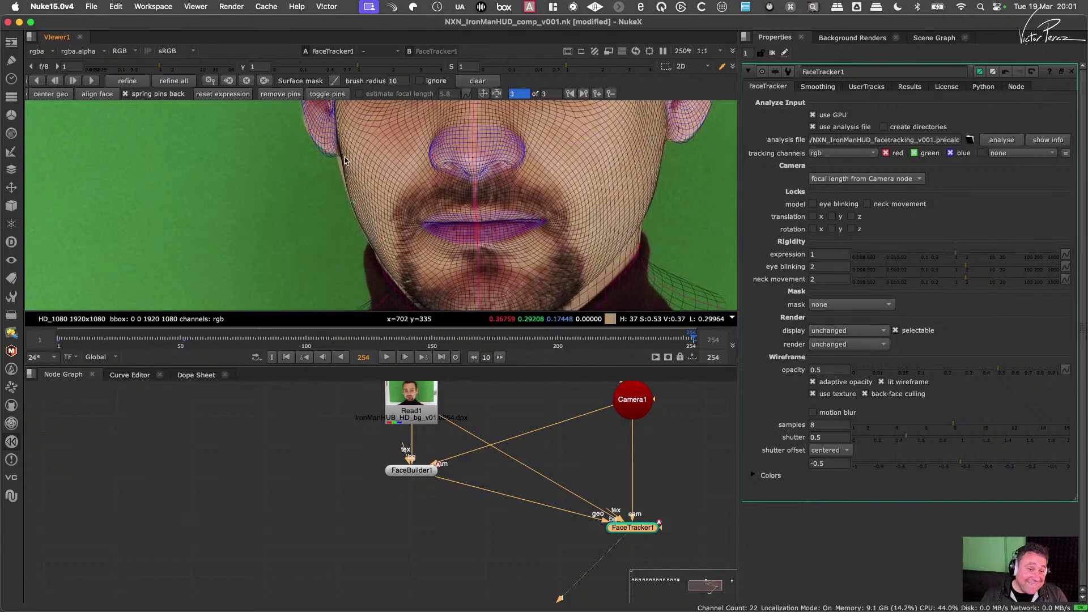
middle_click_drag(330, 158, 333, 173)
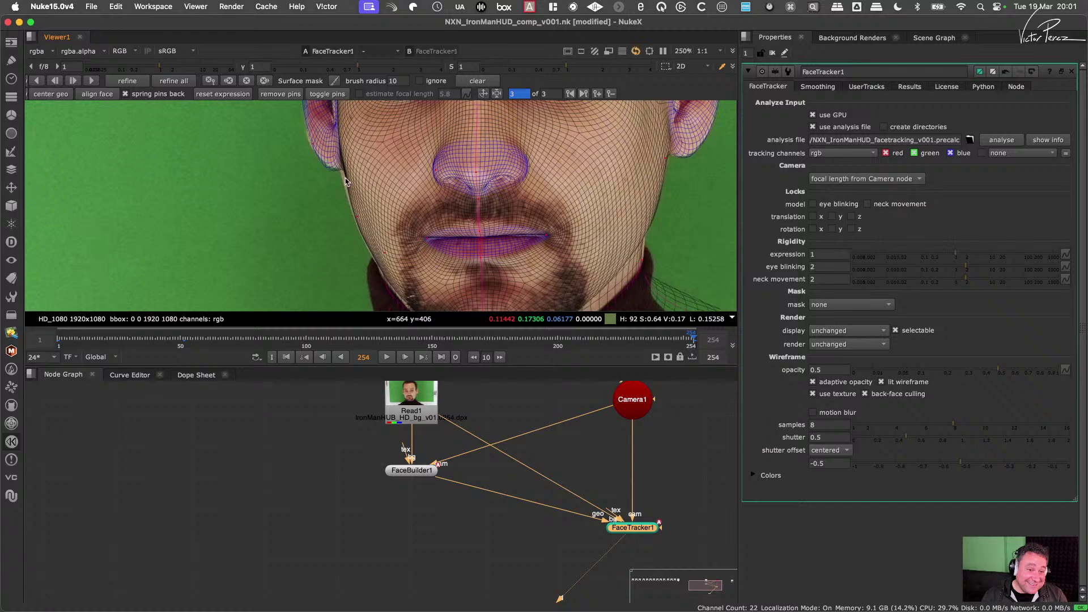
left_click_drag(345, 177, 340, 172)
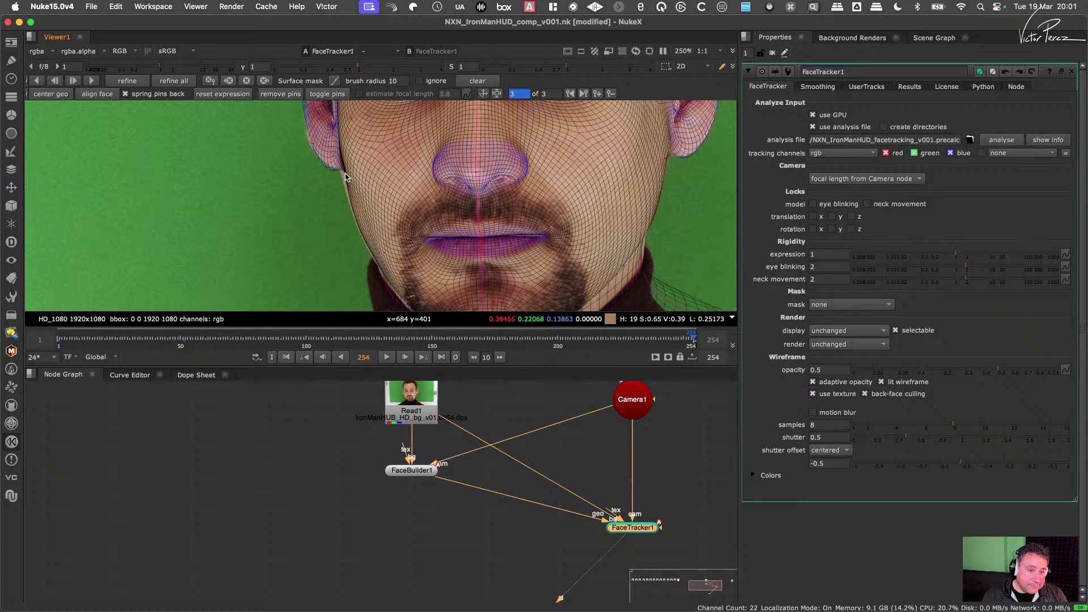
left_click_drag(341, 170, 340, 169)
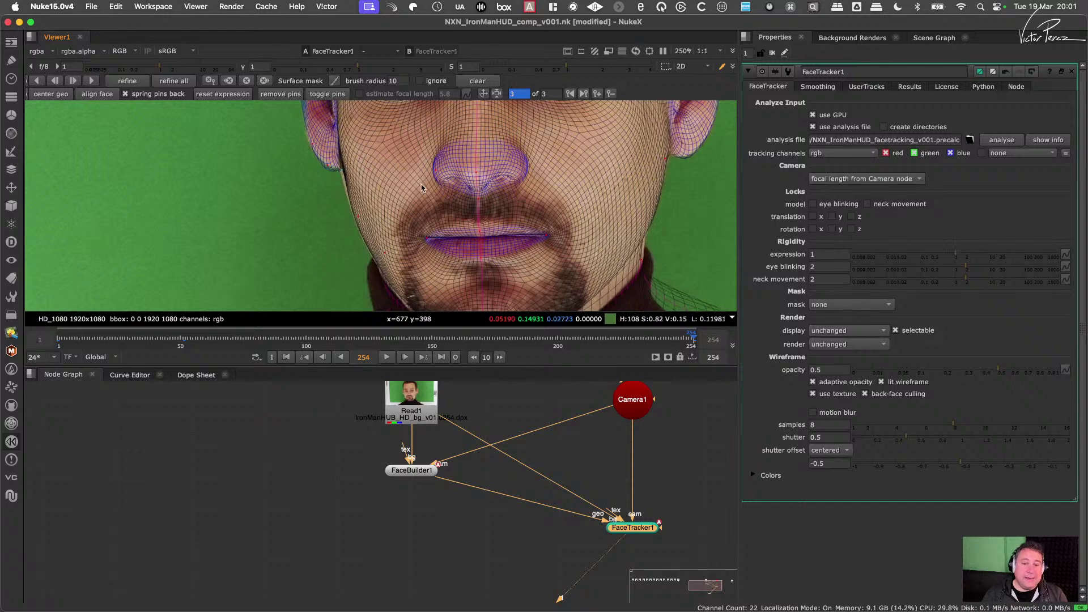
Step: Go to frame 179 and align the mesh with both mouth corners and the line between the lips
scroll(421, 188, "down", 6)
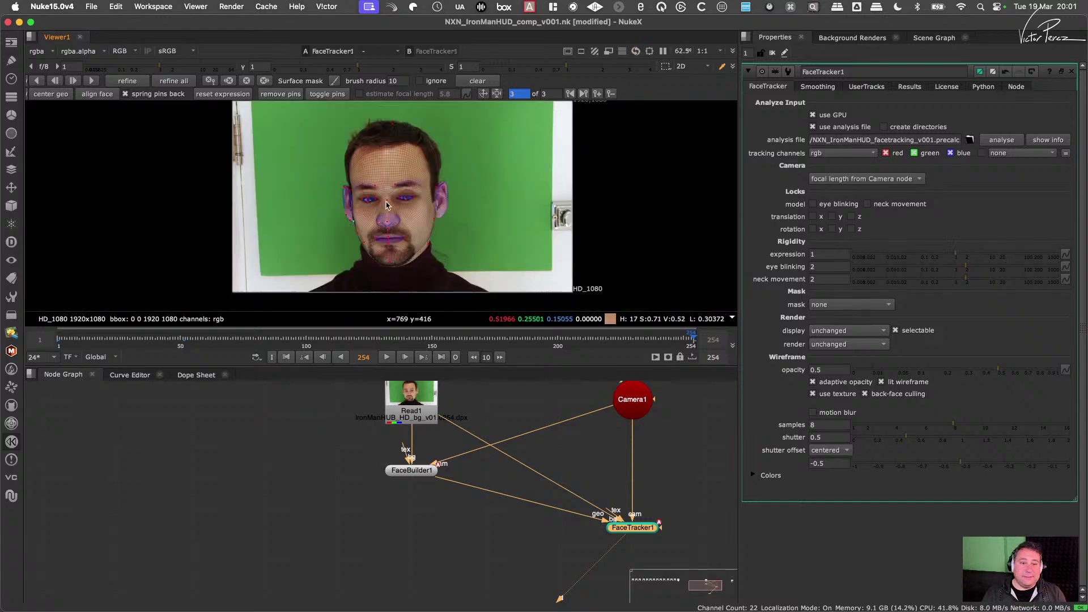
scroll(388, 205, "up", 2)
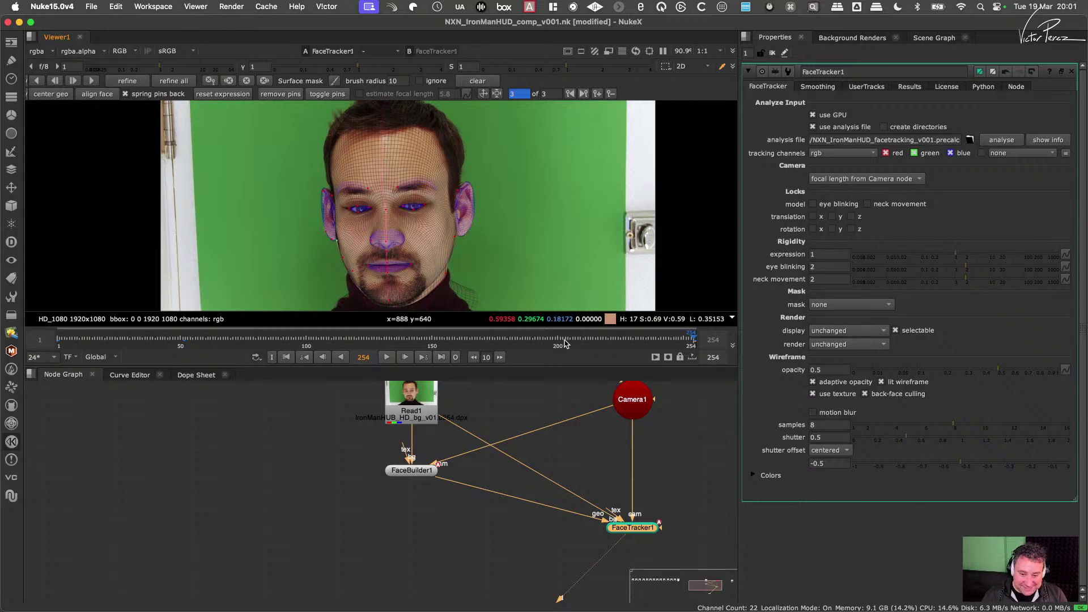
left_click_drag(551, 342, 506, 354)
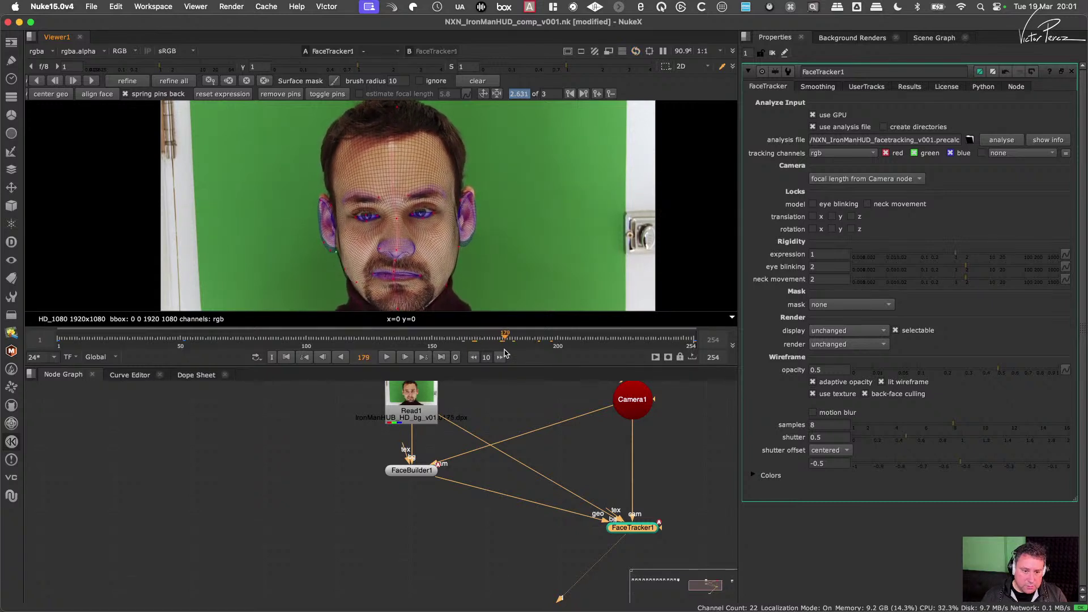
scroll(412, 295, "up", 8)
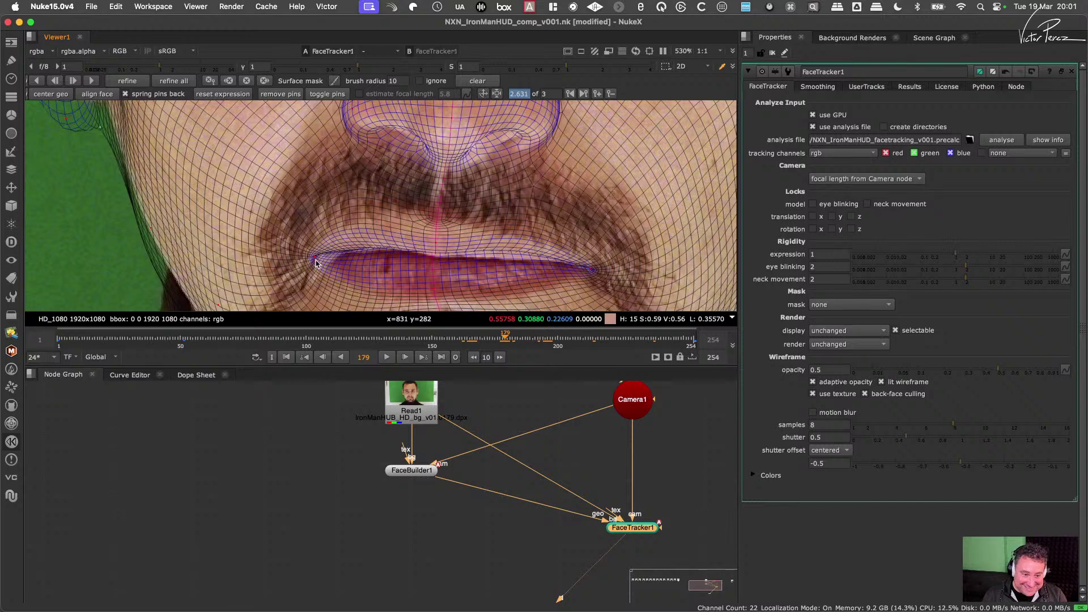
left_click_drag(316, 263, 343, 255)
left_click_drag(437, 245, 439, 251)
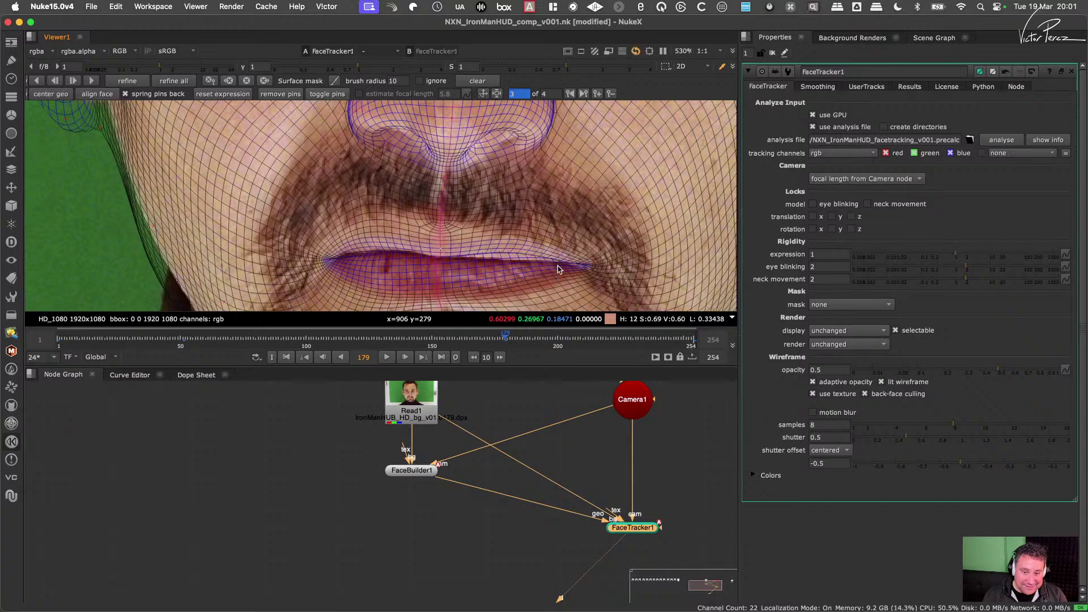
left_click_drag(587, 265, 583, 267)
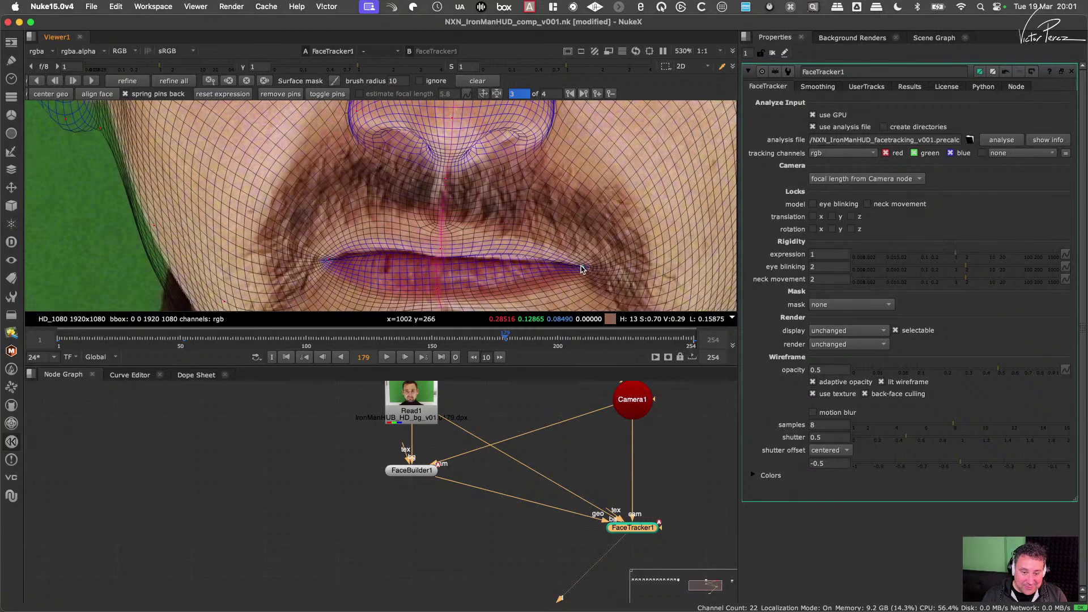
left_click_drag(363, 255, 366, 244)
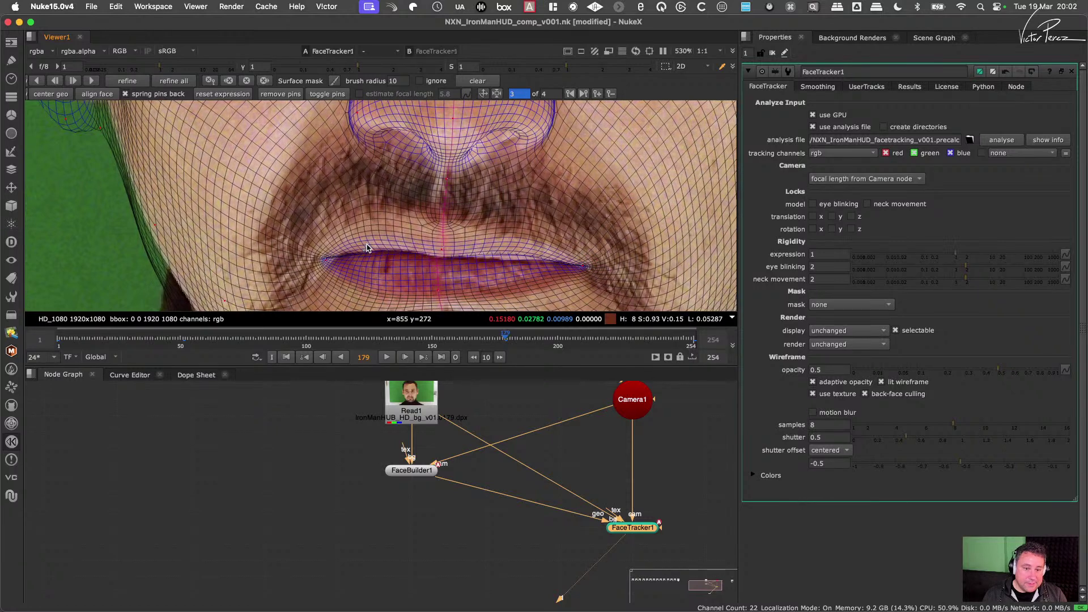
left_click_drag(518, 262, 517, 259)
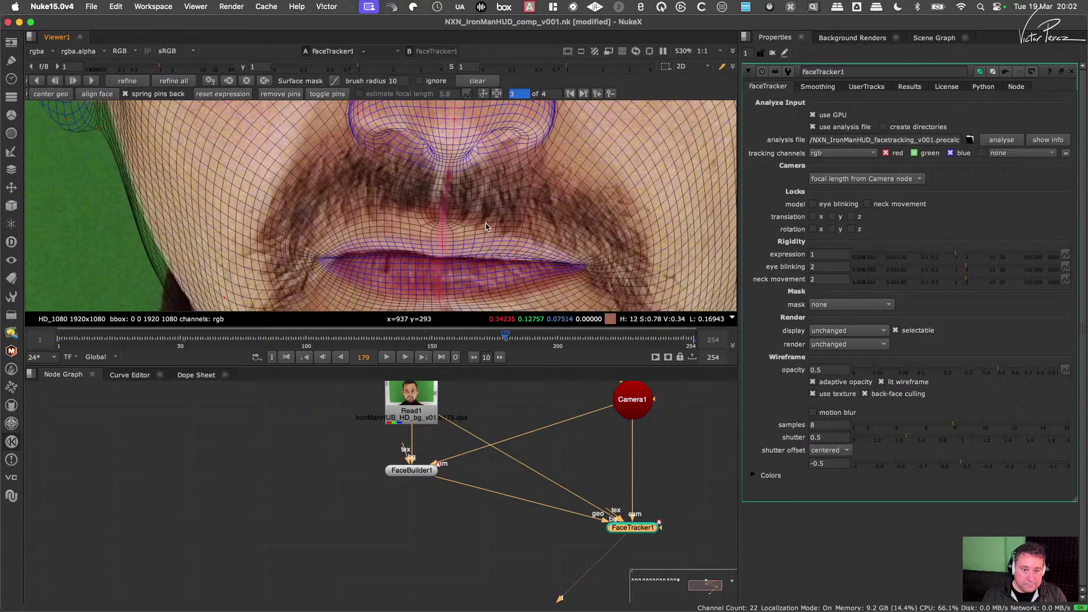
Step: At frame 179, fit the mesh to the corners and the upper and lower lids of the image-left eye
scroll(470, 230, "down", 5)
scroll(471, 231, "up", 4)
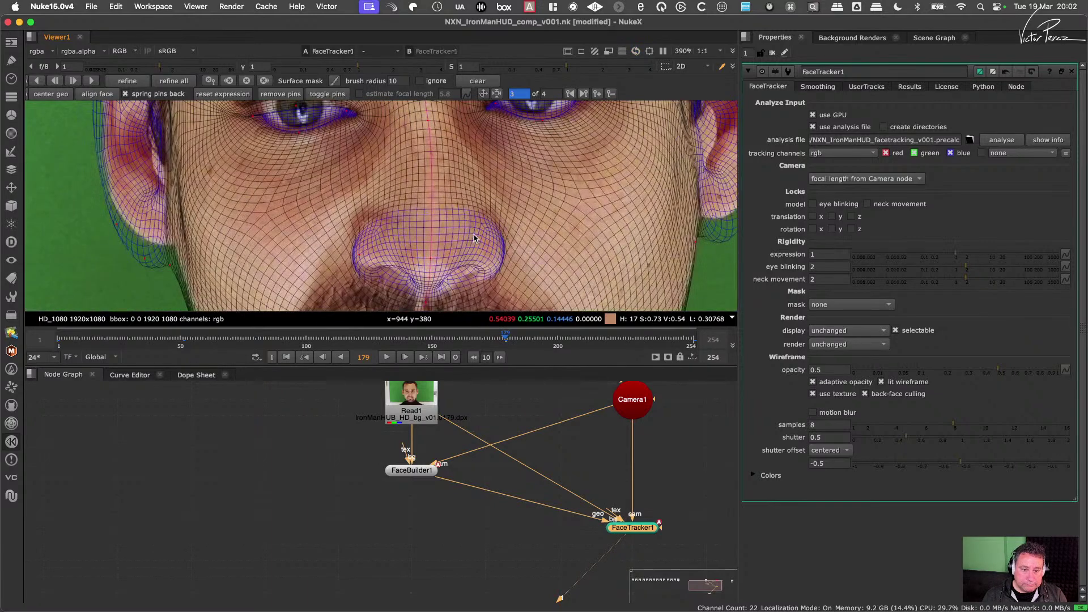
scroll(379, 252, "down", 3)
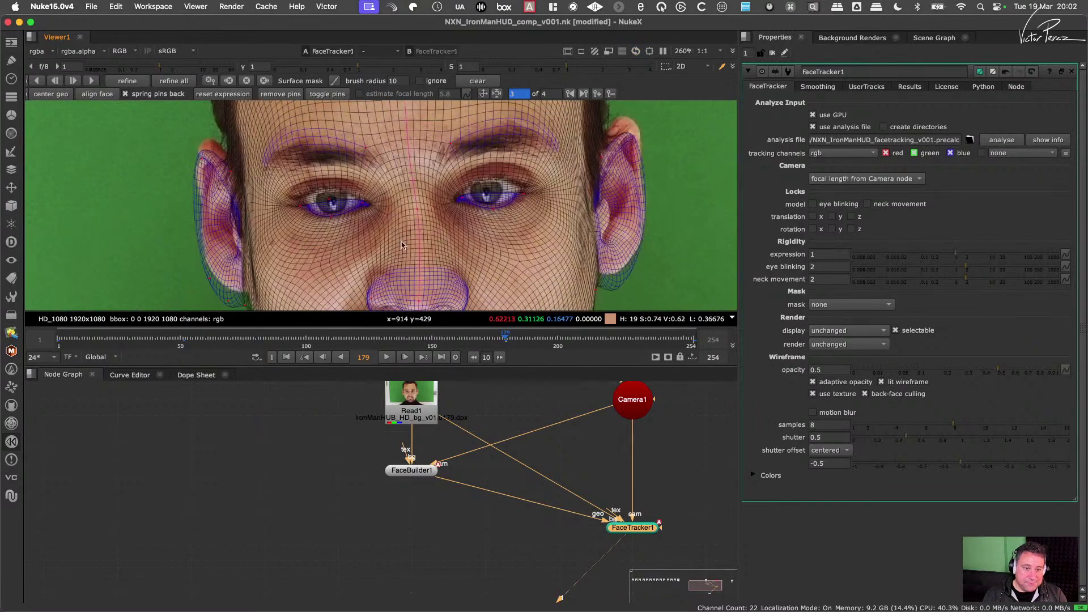
scroll(333, 209, "up", 3)
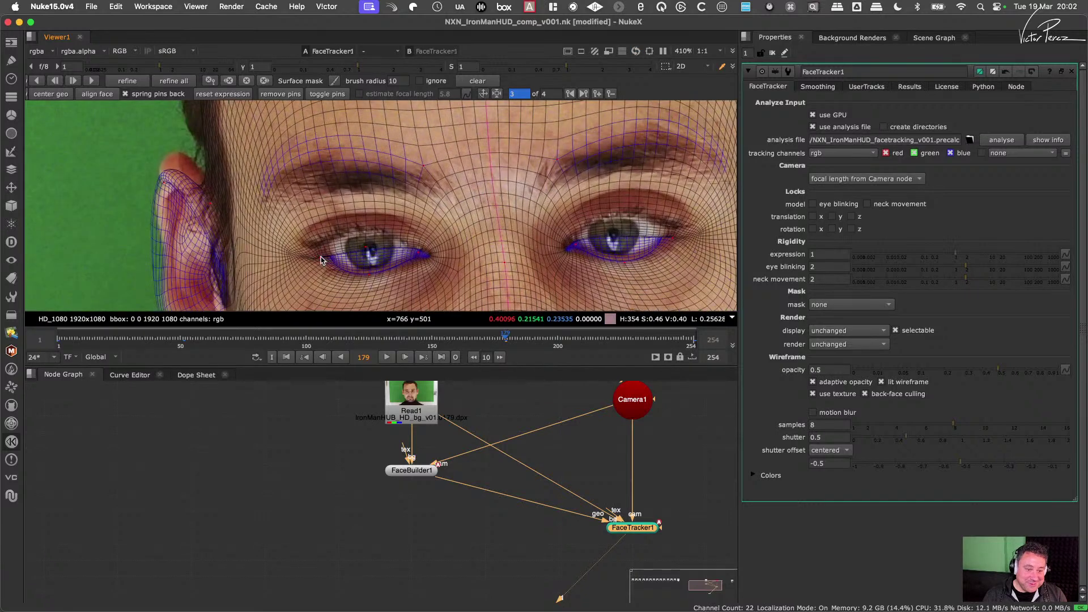
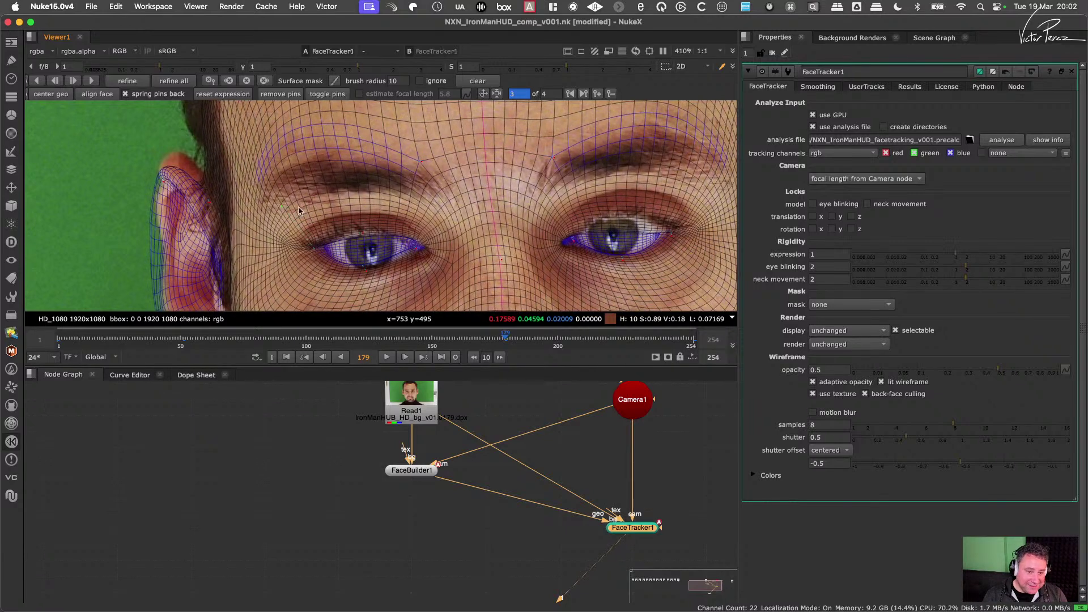
left_click_drag(413, 245, 340, 188)
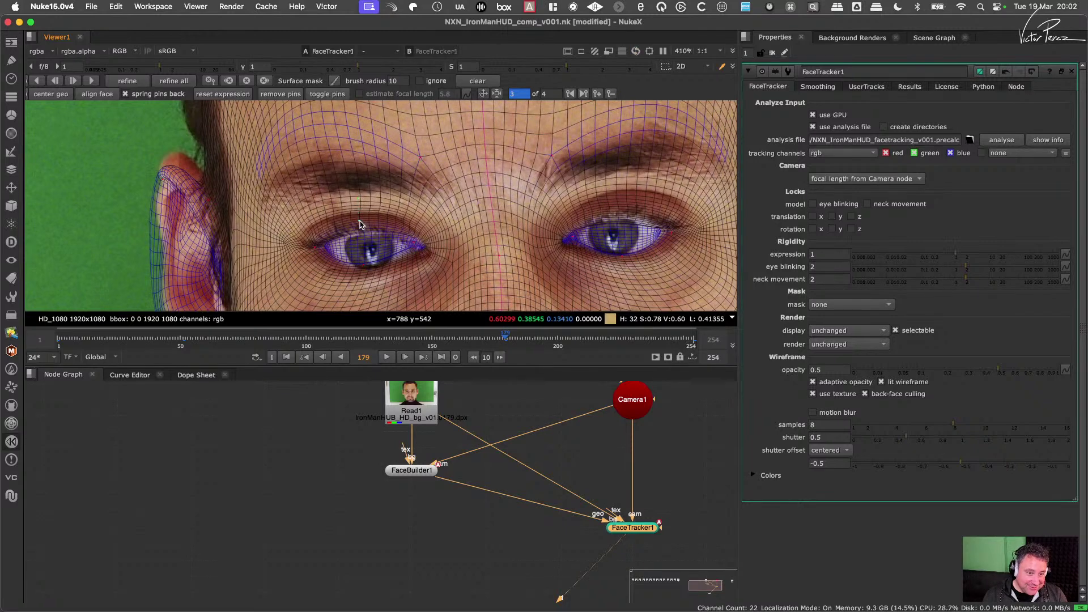
left_click_drag(360, 224, 360, 229)
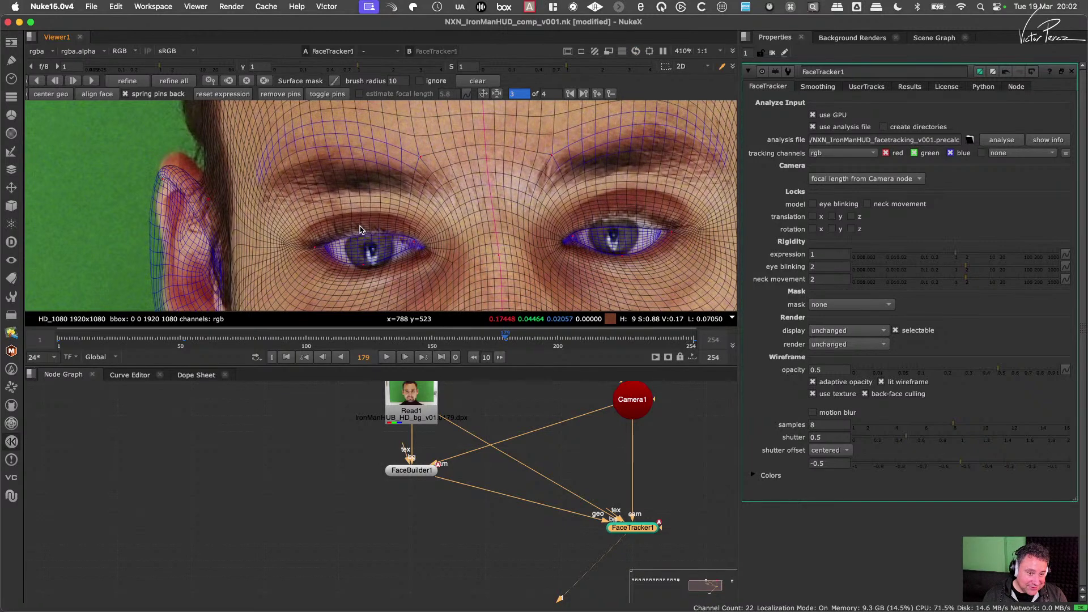
left_click(363, 270)
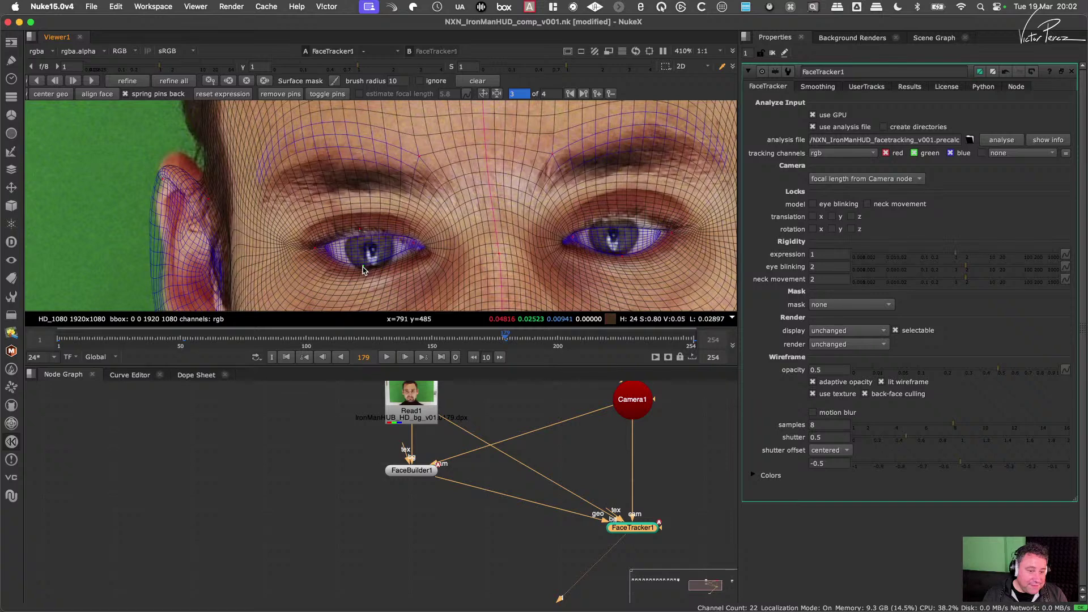
left_click(362, 266)
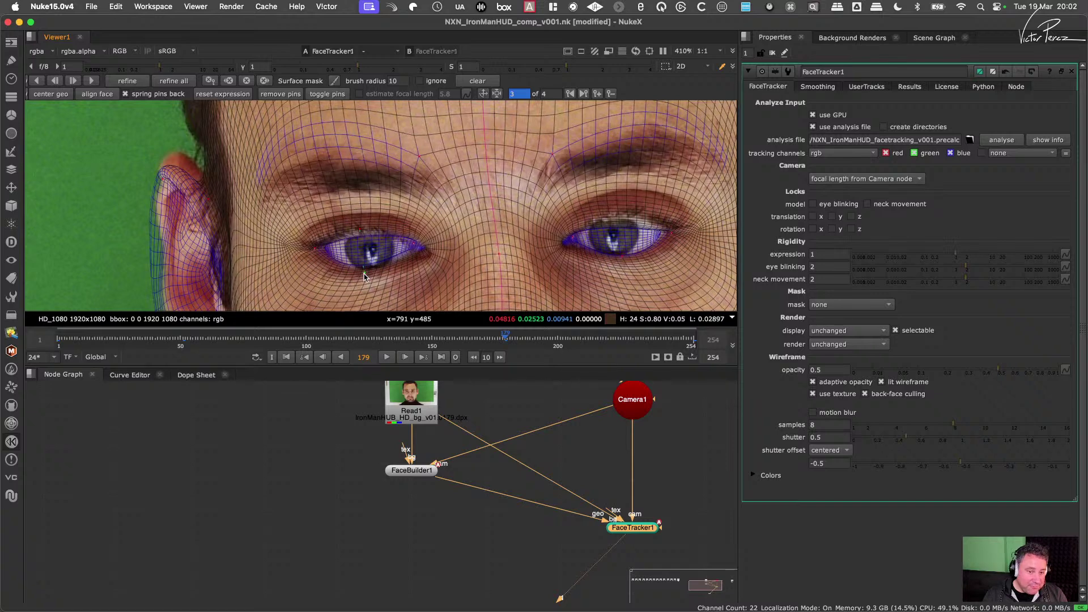
Step: Fit the mesh to both lids of the image-right eye at frame 179 and pin the image-left eye's lower lid
scroll(623, 231, "right", 5)
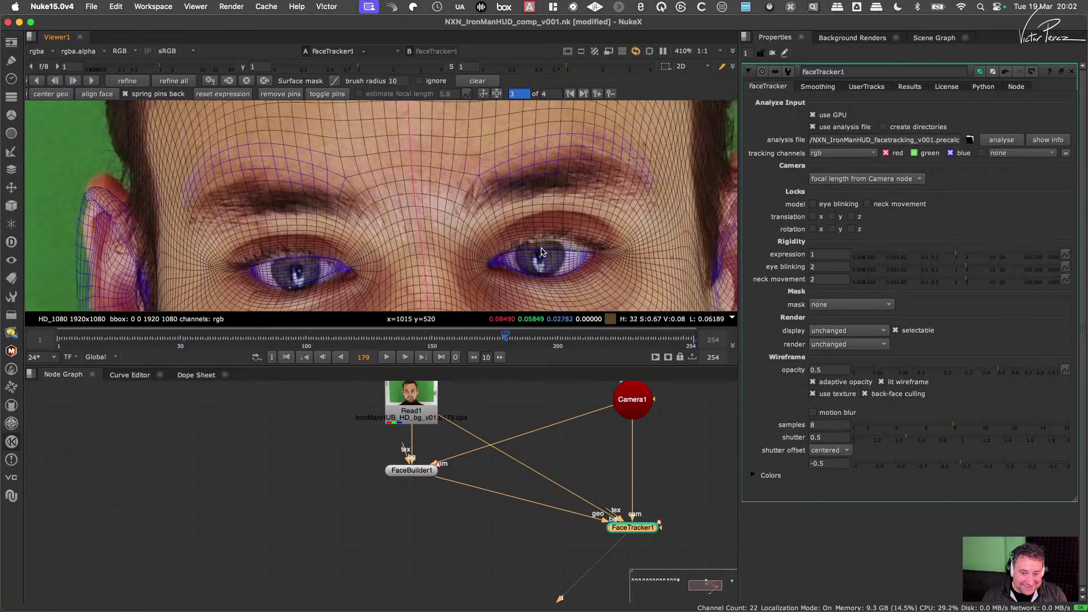
mouse_move(542, 250)
left_mouse_down()
mouse_move(554, 211)
mouse_move(554, 236)
left_mouse_up()
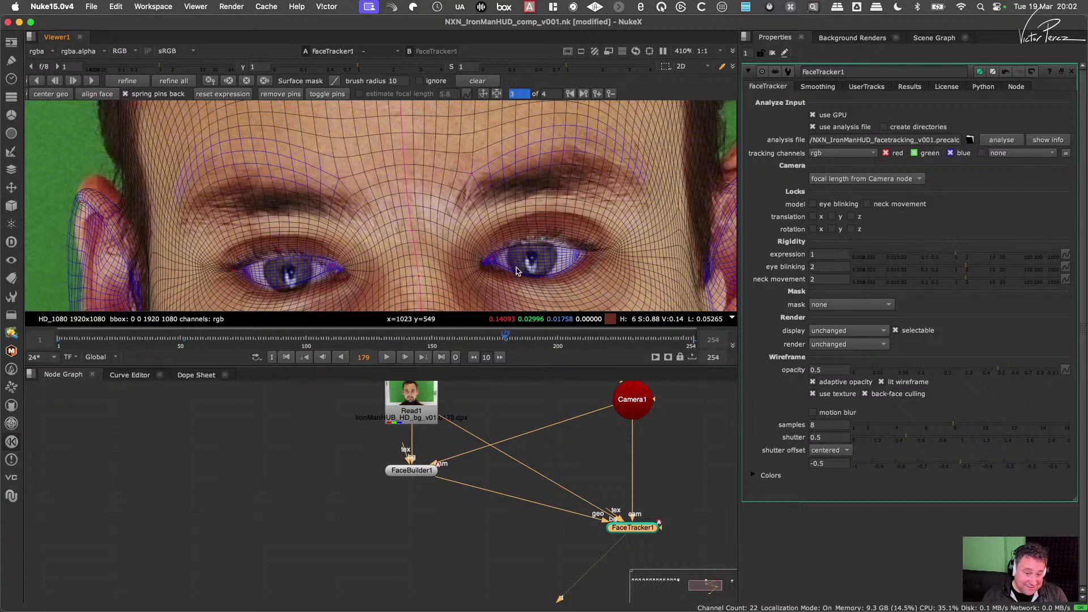
left_click(543, 281)
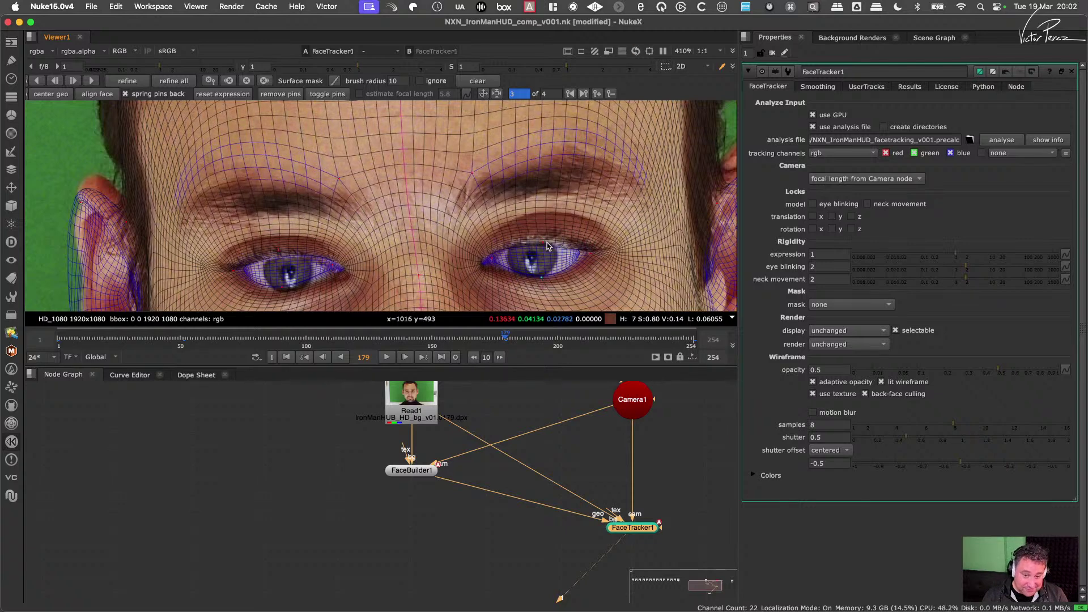
left_click_drag(548, 246, 551, 222)
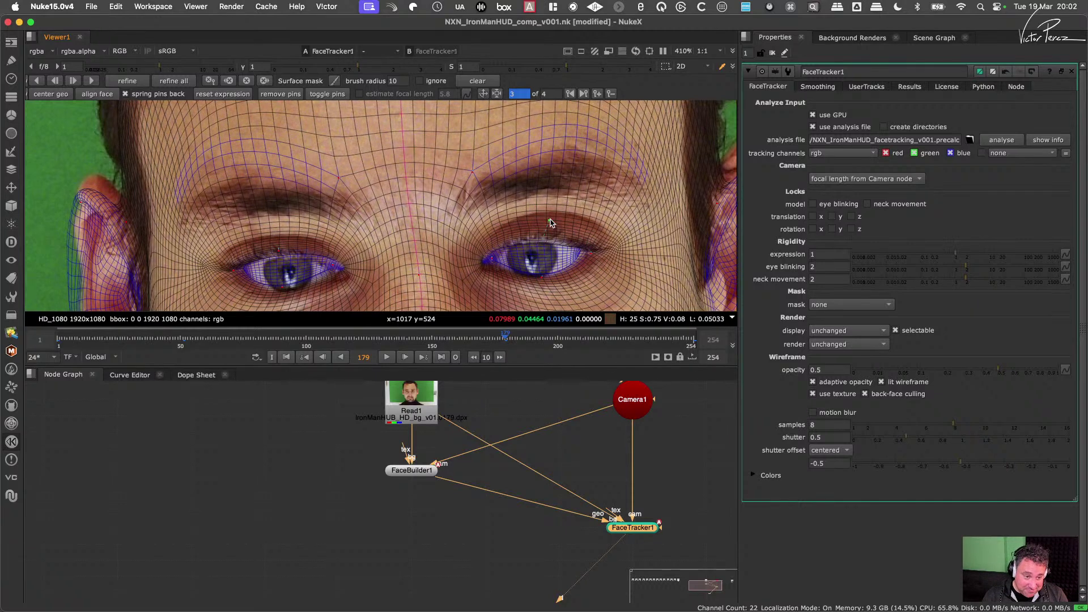
left_click(282, 290)
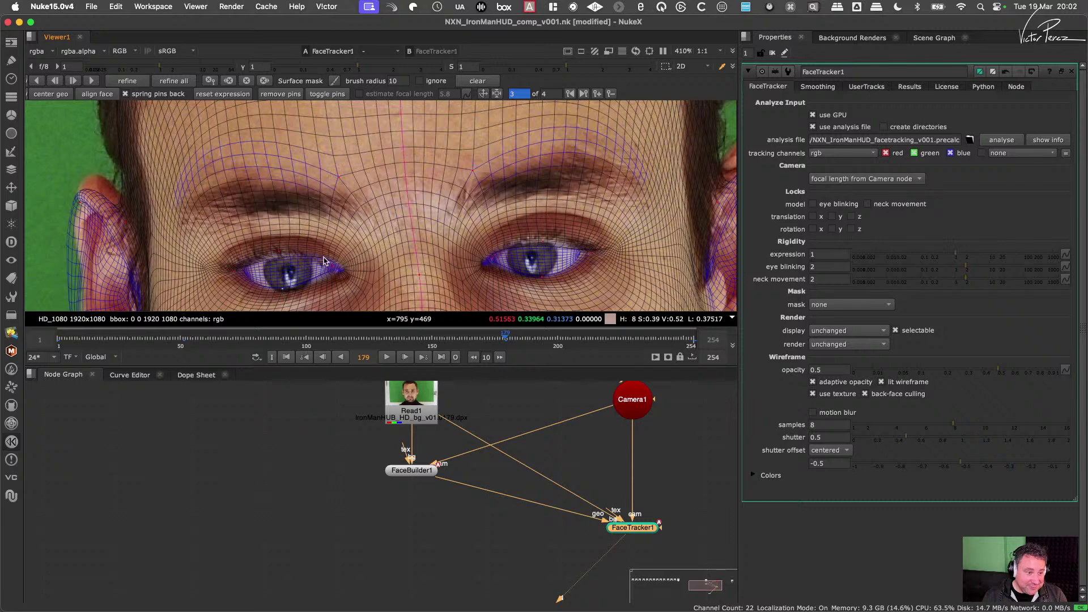
Step: At frame 179, pull the mesh up beside the image-left ear to match the ear's upper outline
middle_click_drag(128, 230, 209, 229)
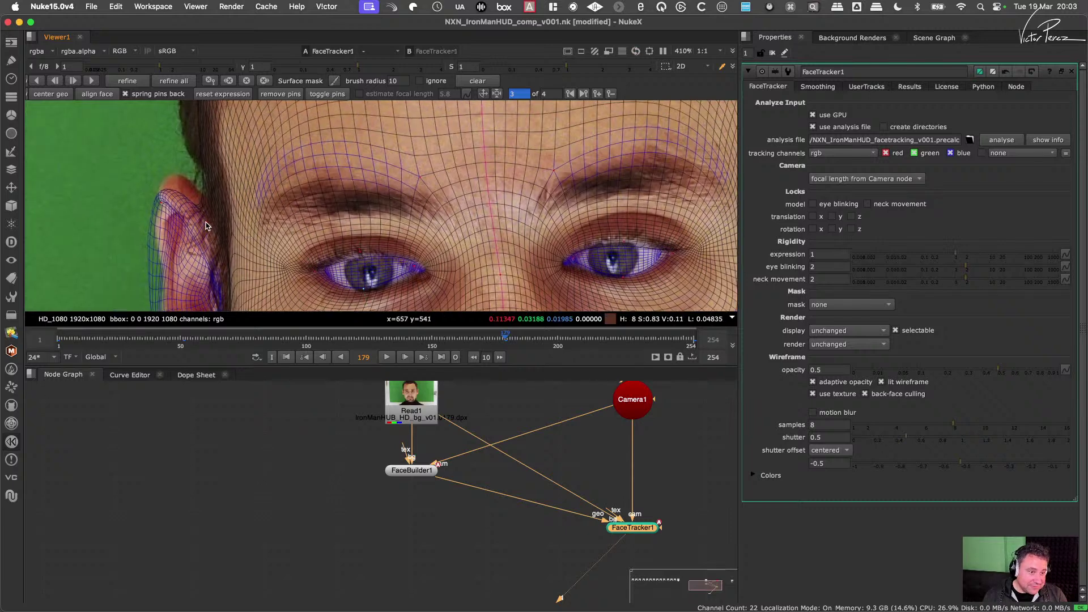
left_click_drag(210, 202, 232, 128)
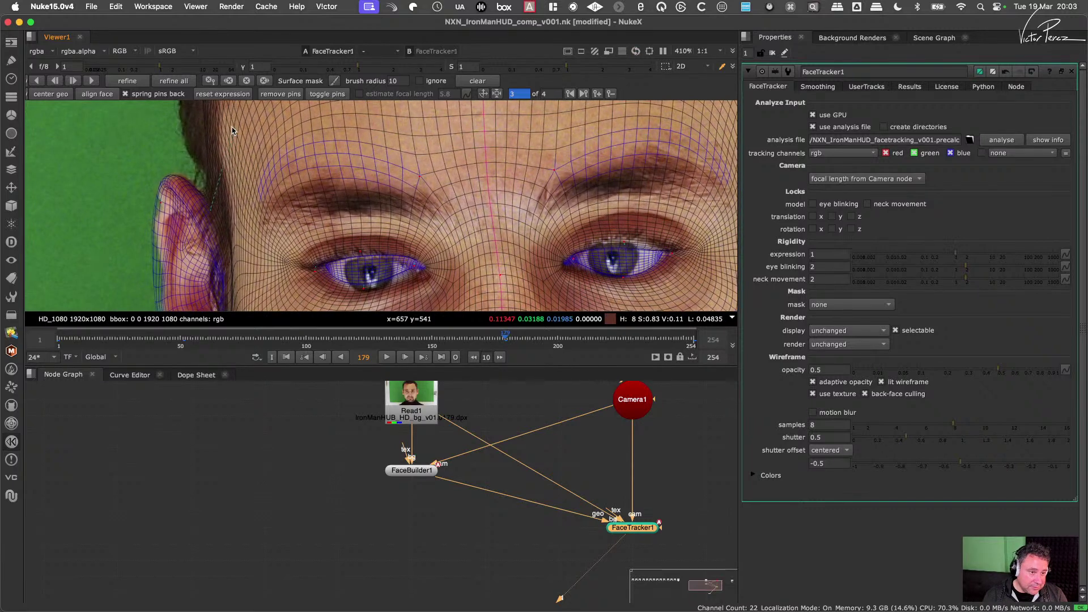
Step: At frame 179, pull the mesh's image-left ear lobe to match the bottom edge of the ear in the footage
scroll(222, 175, "down", 6)
middle_click_drag(224, 235, 238, 165)
scroll(239, 221, "up", 5)
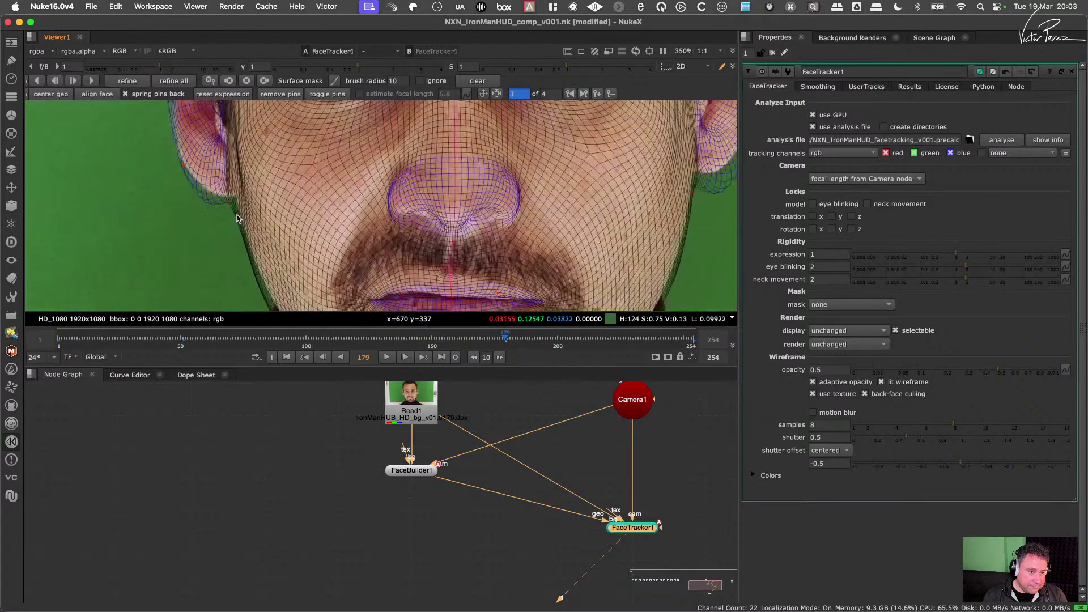
middle_click_drag(238, 212, 236, 253)
left_click_drag(229, 244, 212, 227)
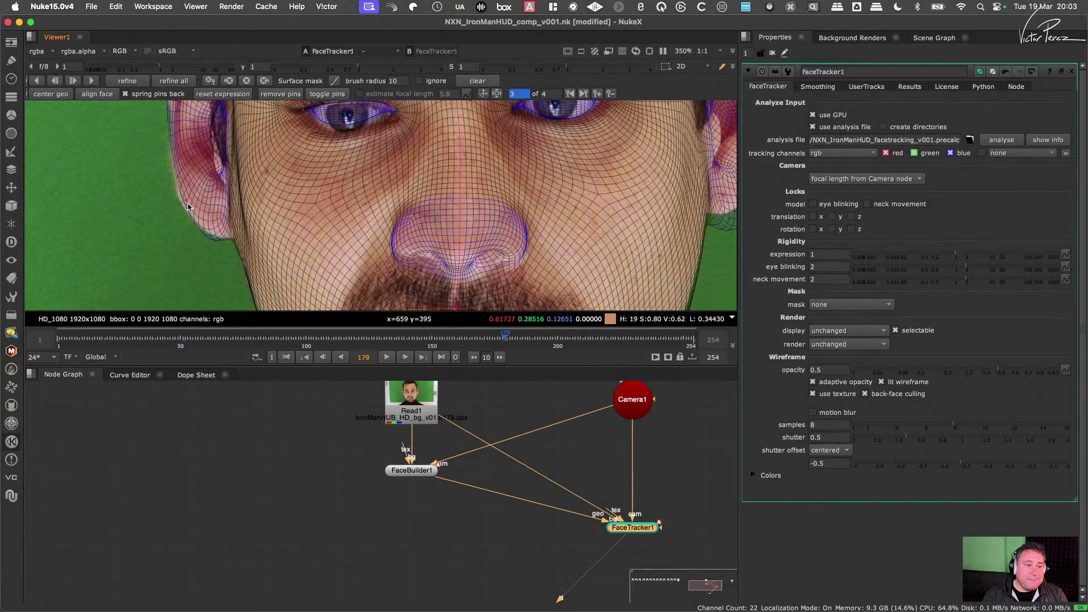
scroll(374, 237, "down", 3)
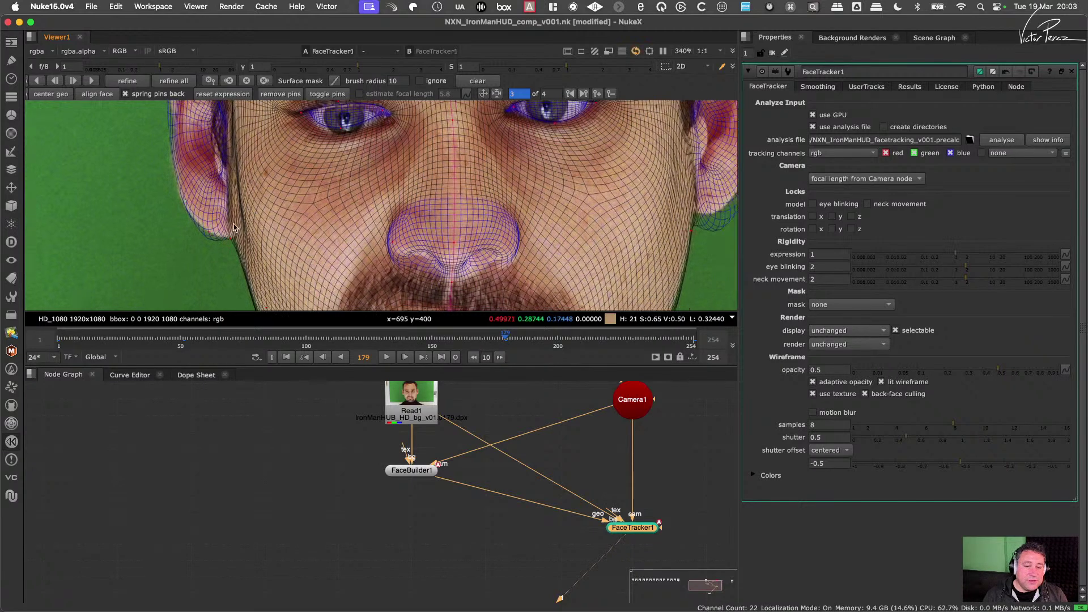
Step: Fit the mesh to the image-left jawline beside the mouth, just above the collar, at frame 179
scroll(264, 266, "up", 5)
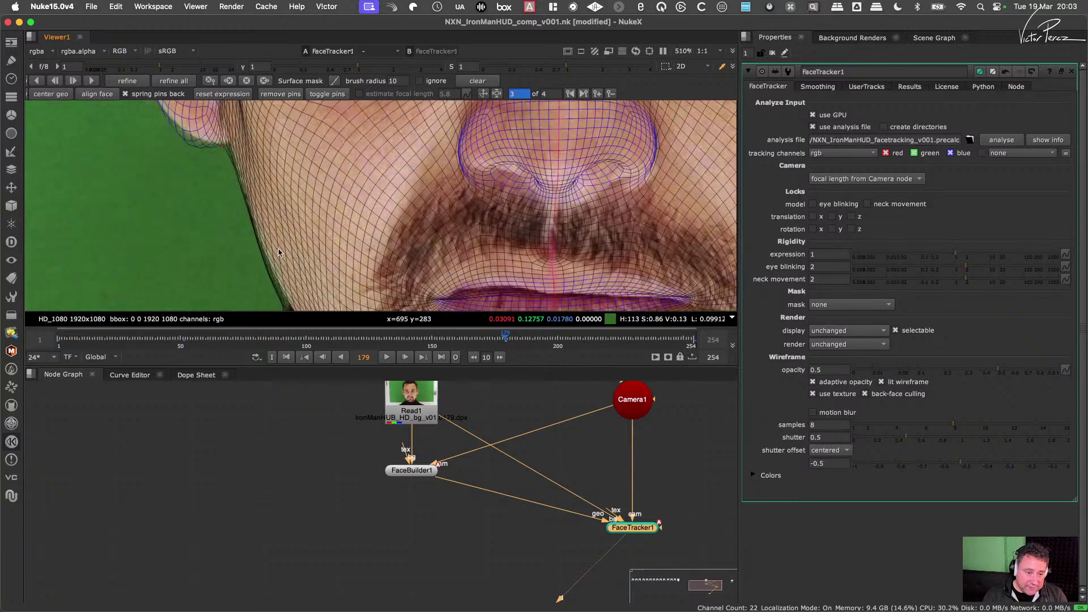
middle_click_drag(292, 217, 296, 149)
scroll(299, 240, "down", 4)
scroll(298, 261, "up", 2)
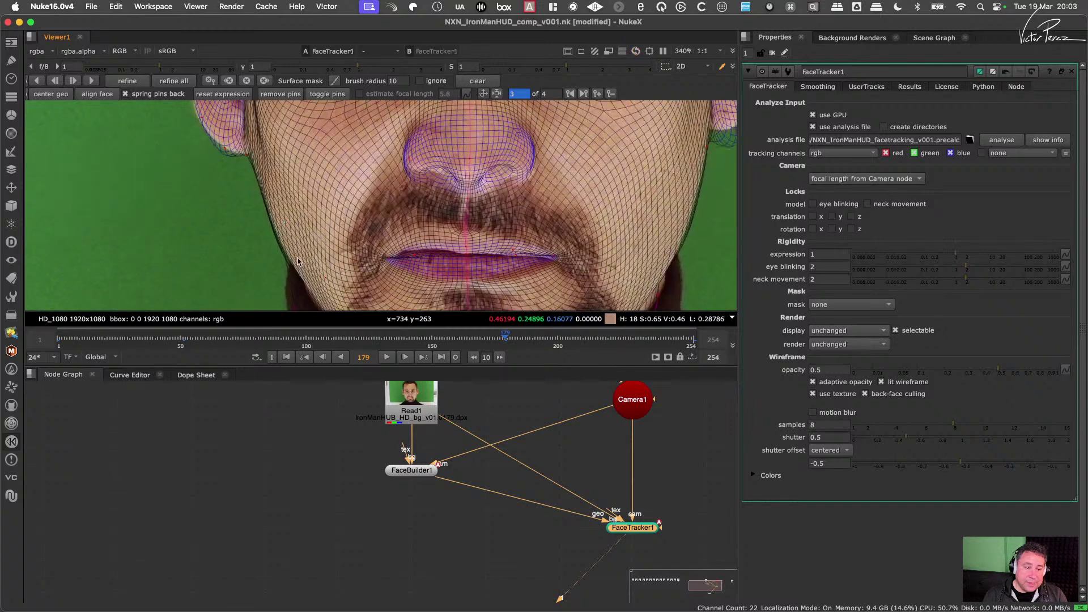
left_click_drag(289, 264, 299, 259)
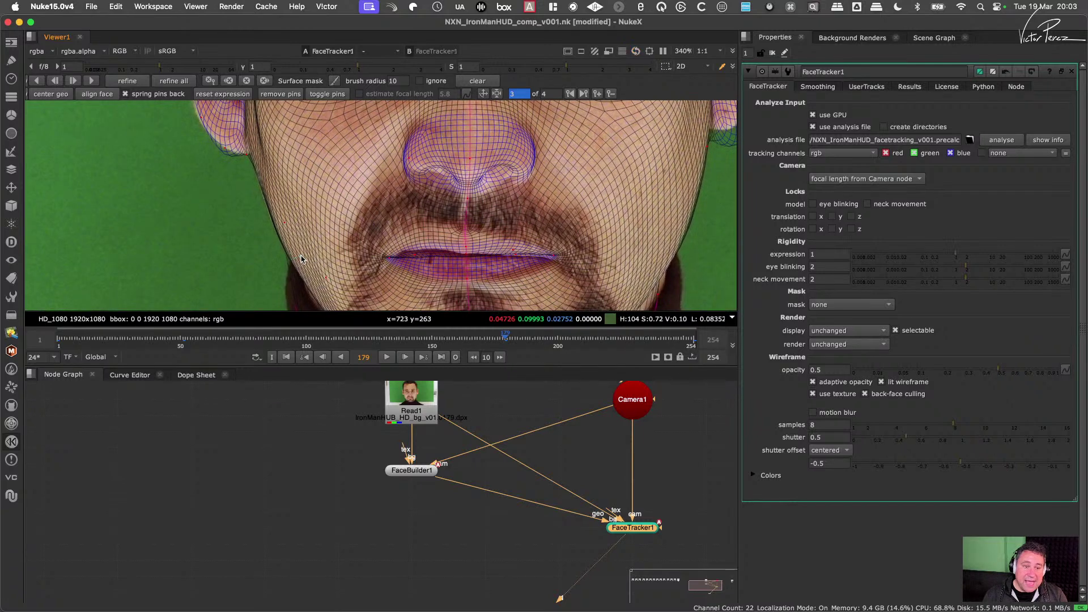
scroll(526, 211, "down", 3)
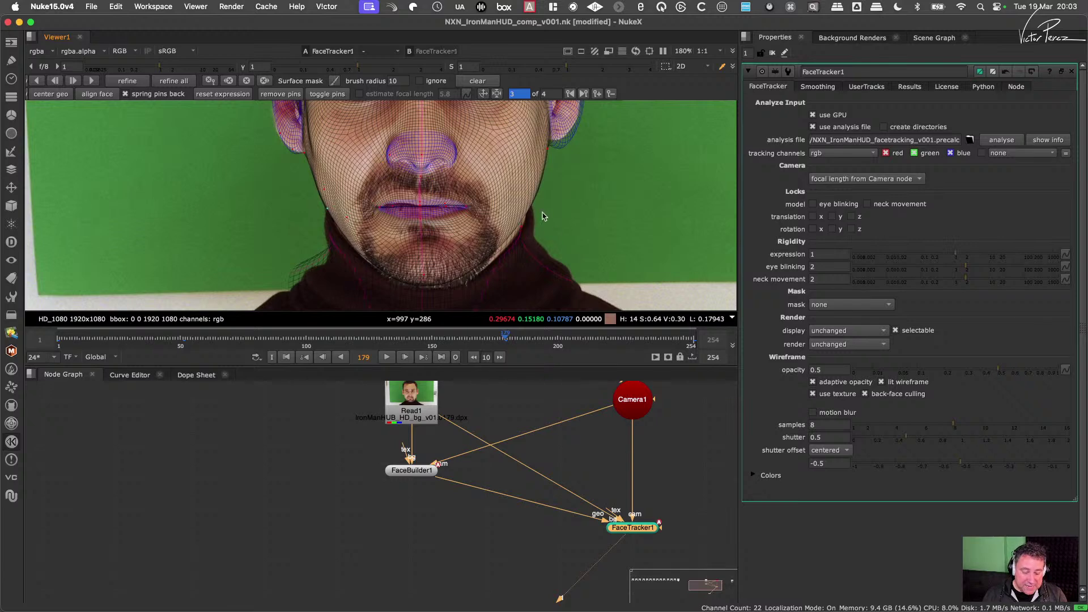
Step: At frame 179, fit the mesh's image-right ear to the actor's ear outline, from the upper edge to the lobe
scroll(534, 261, "up", 5)
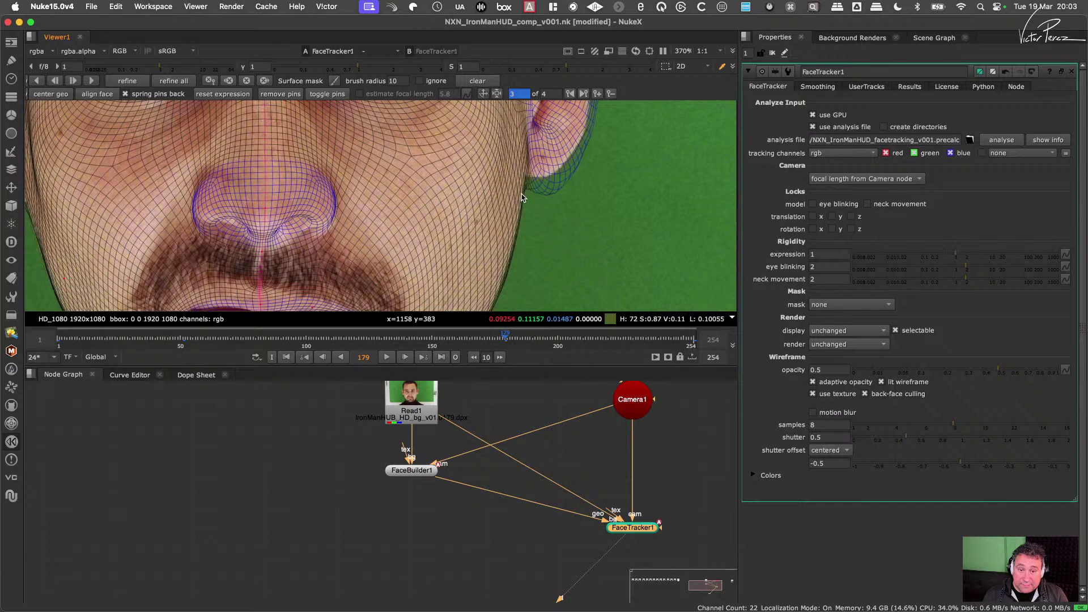
scroll(533, 208, "down", 4)
scroll(491, 243, "up", 3)
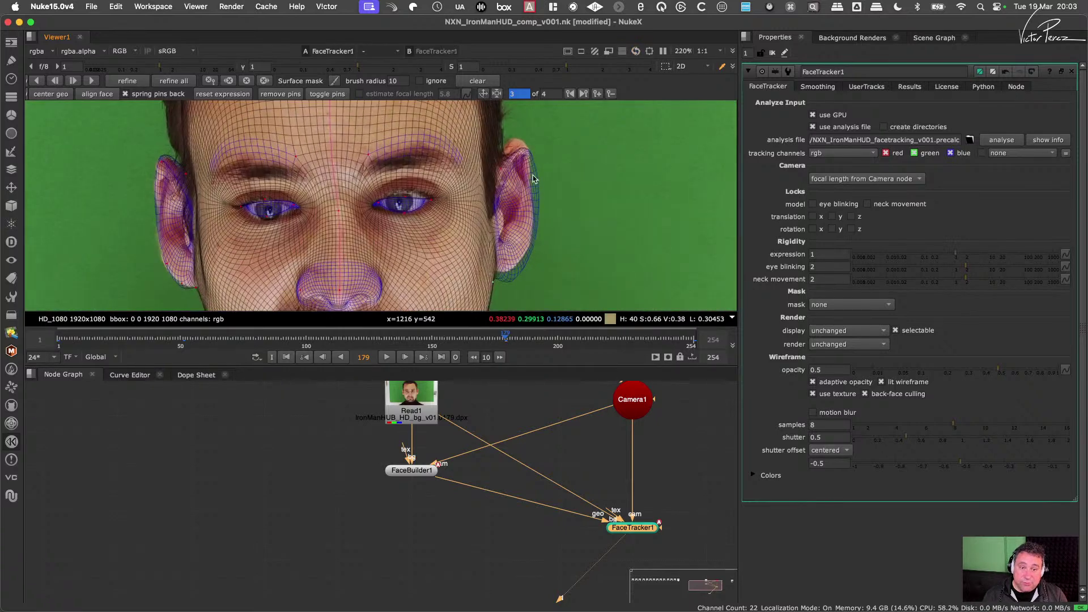
left_click_drag(475, 262, 457, 226)
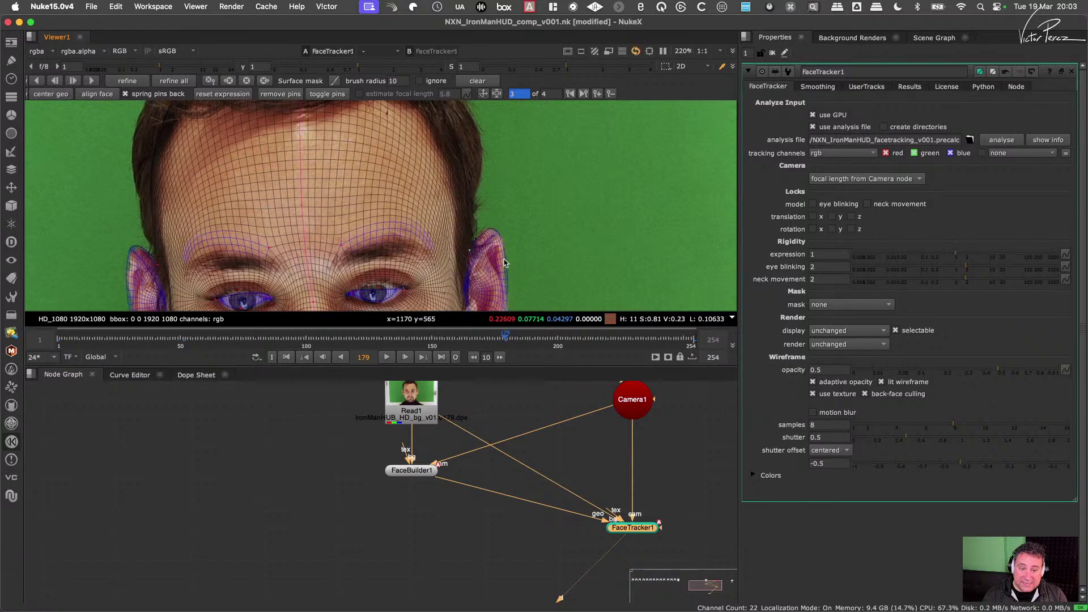
scroll(505, 258, "down", 5)
left_click_drag(488, 266, 489, 271)
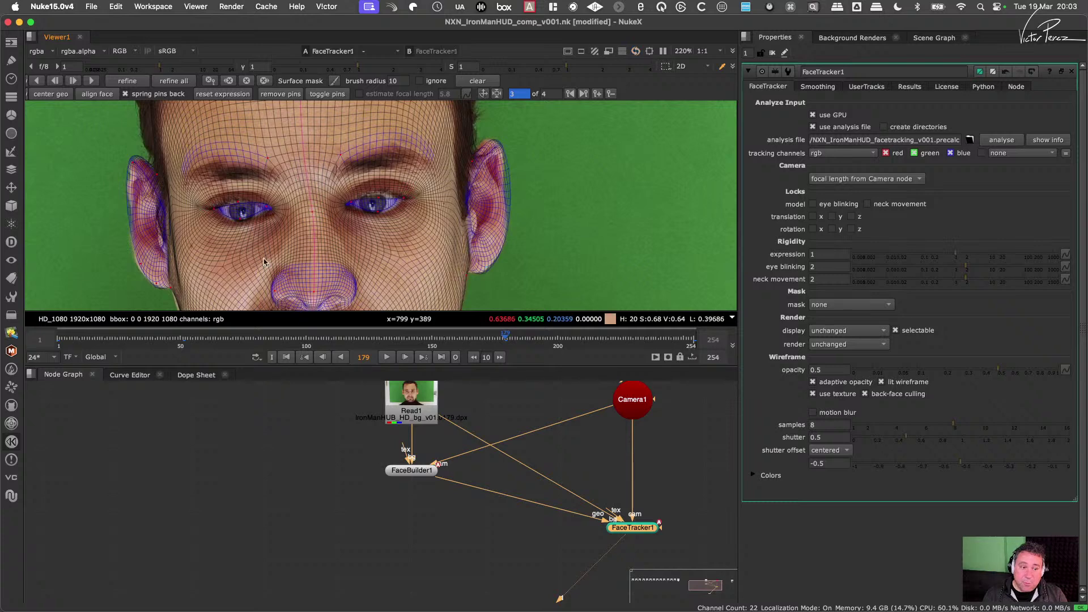
Step: Pull the mesh outward to the image-left cheek contour just below the ear lobe at frame 179
middle_click_drag(209, 306, 322, 223)
scroll(310, 234, "up", 5)
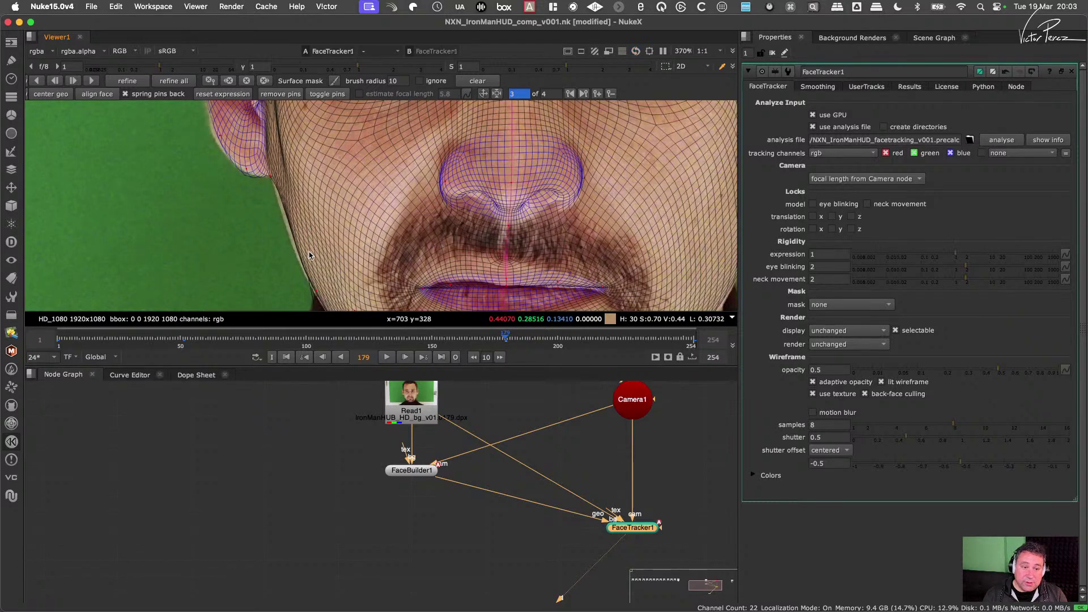
left_click_drag(309, 251, 277, 241)
scroll(380, 244, "down", 10)
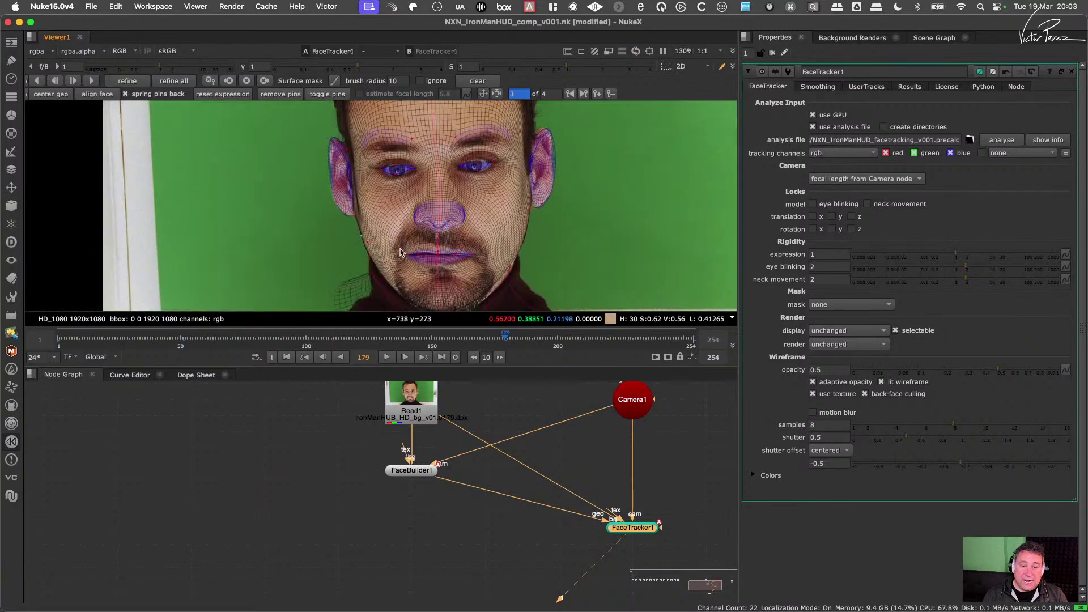
Step: At frame 179, lower the mesh's brow lines onto both eyebrows by pinning their inner and outer ends
scroll(432, 195, "up", 6)
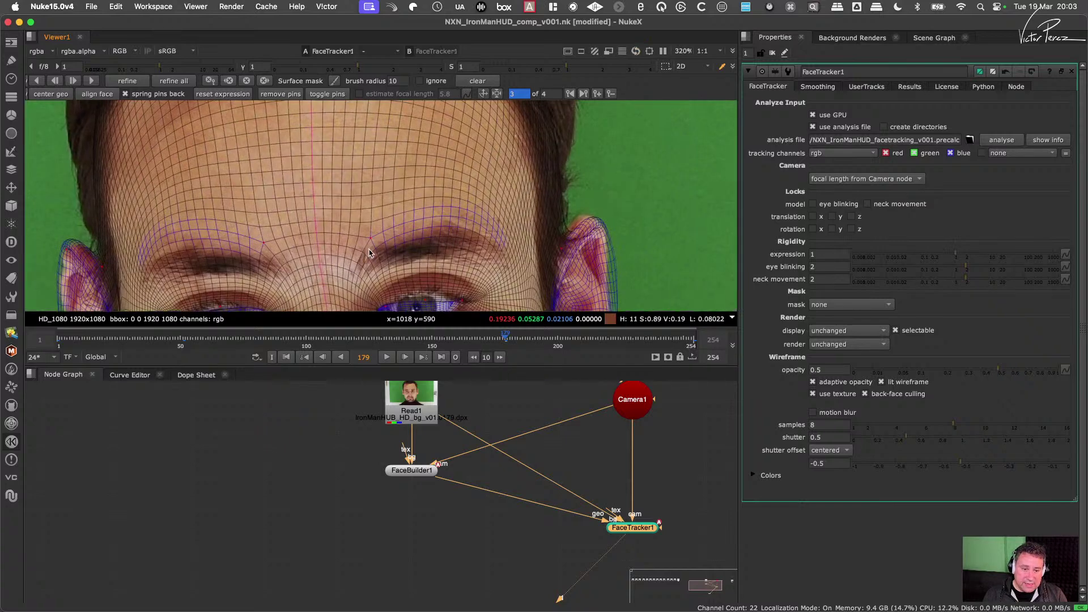
middle_click_drag(369, 253, 403, 217)
left_click_drag(384, 219, 386, 233)
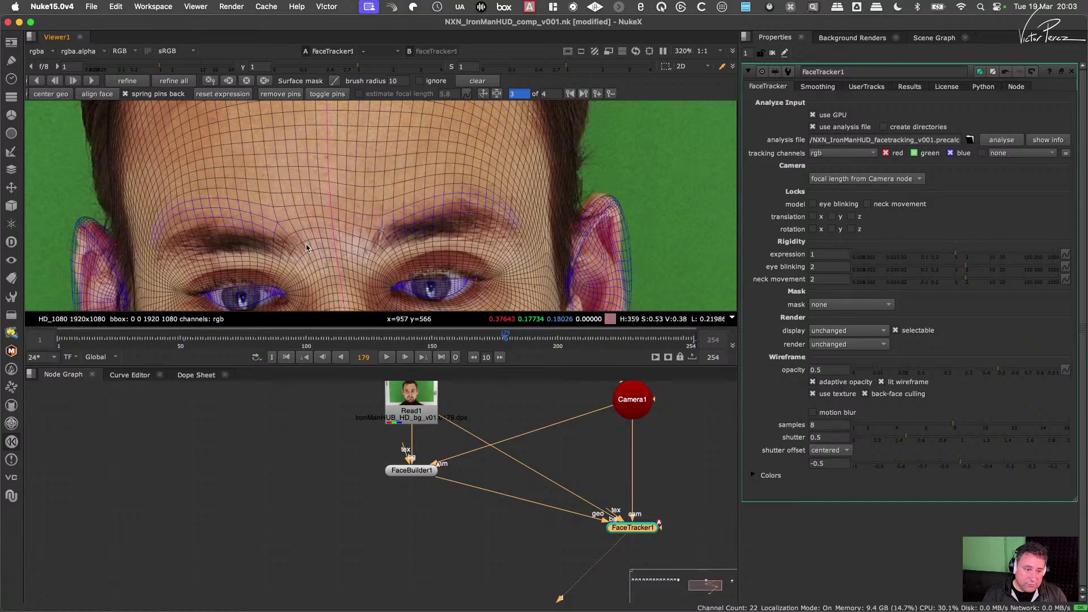
left_click_drag(278, 222, 294, 246)
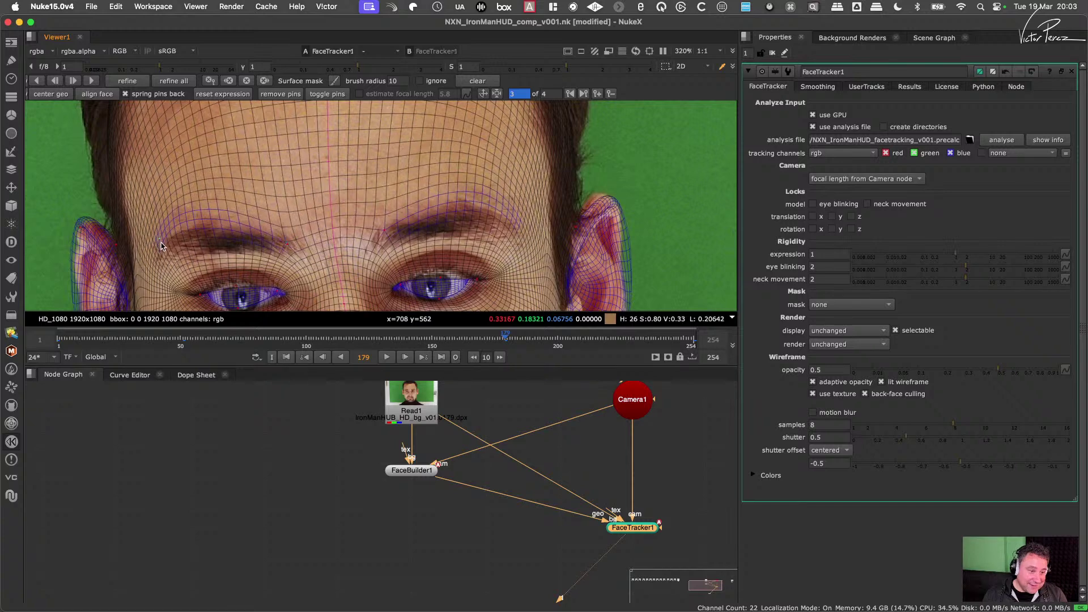
left_click_drag(162, 245, 163, 261)
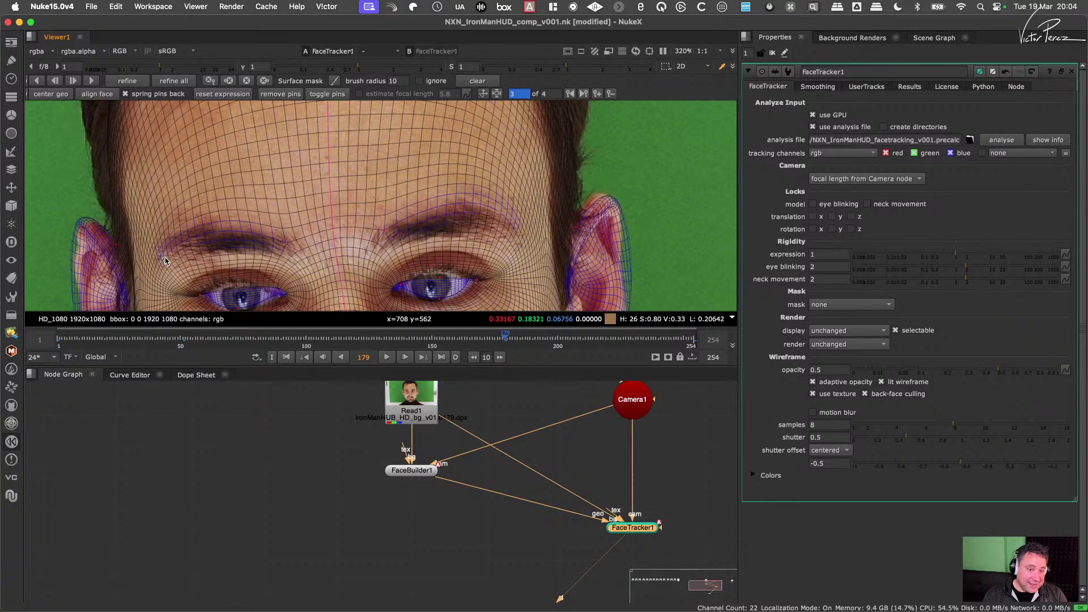
left_click_drag(519, 228, 512, 239)
Step: Pin the mesh at the crown of the head and refine its fit to the image-right ear's top and lobe at frame 179
scroll(449, 204, "down", 5)
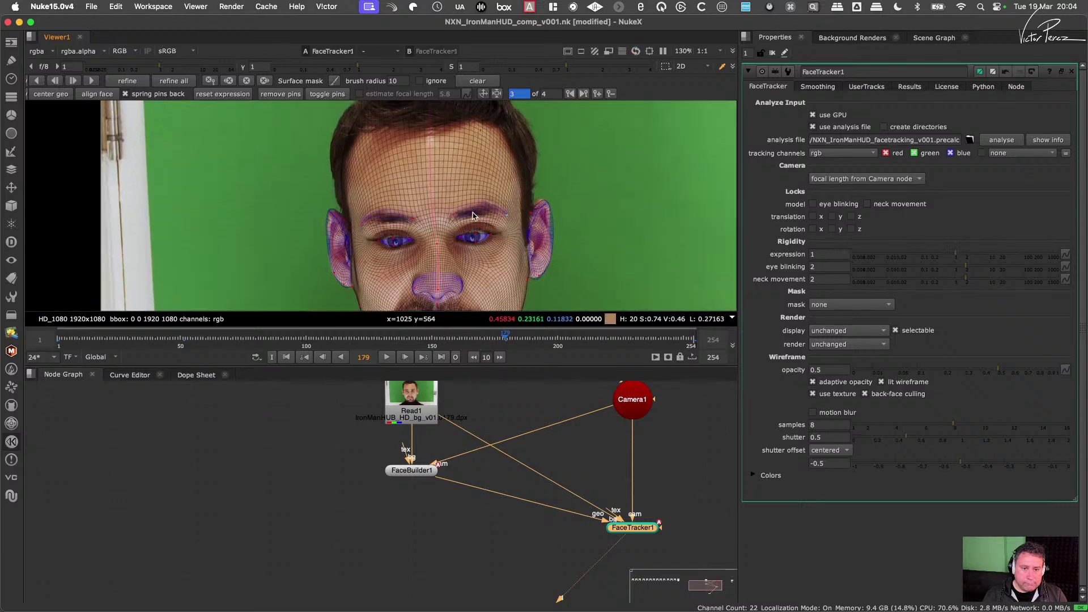
middle_click_drag(461, 165, 460, 231)
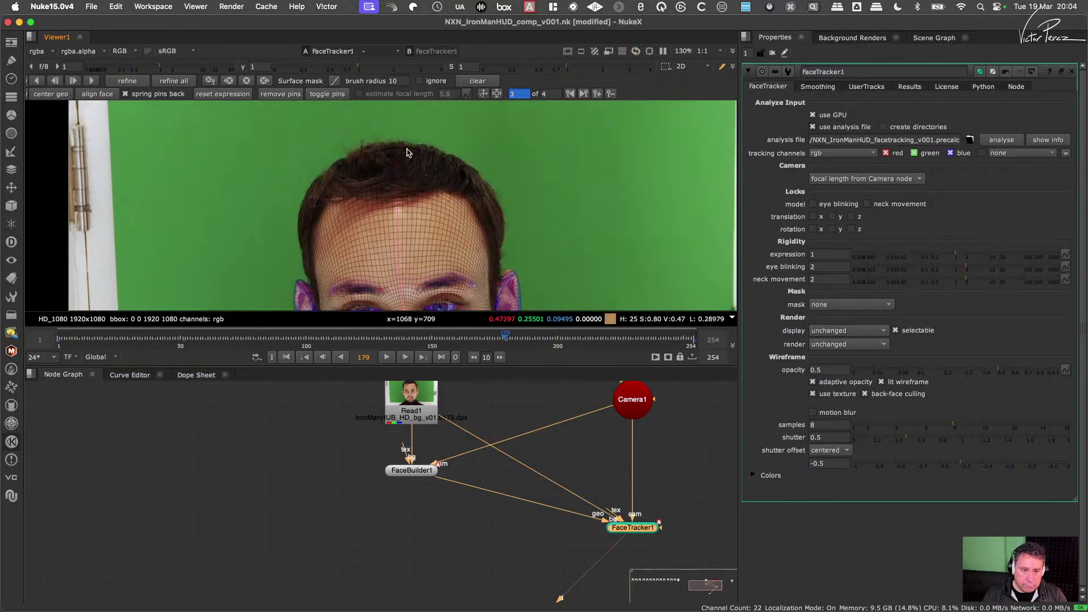
left_click_drag(407, 149, 406, 151)
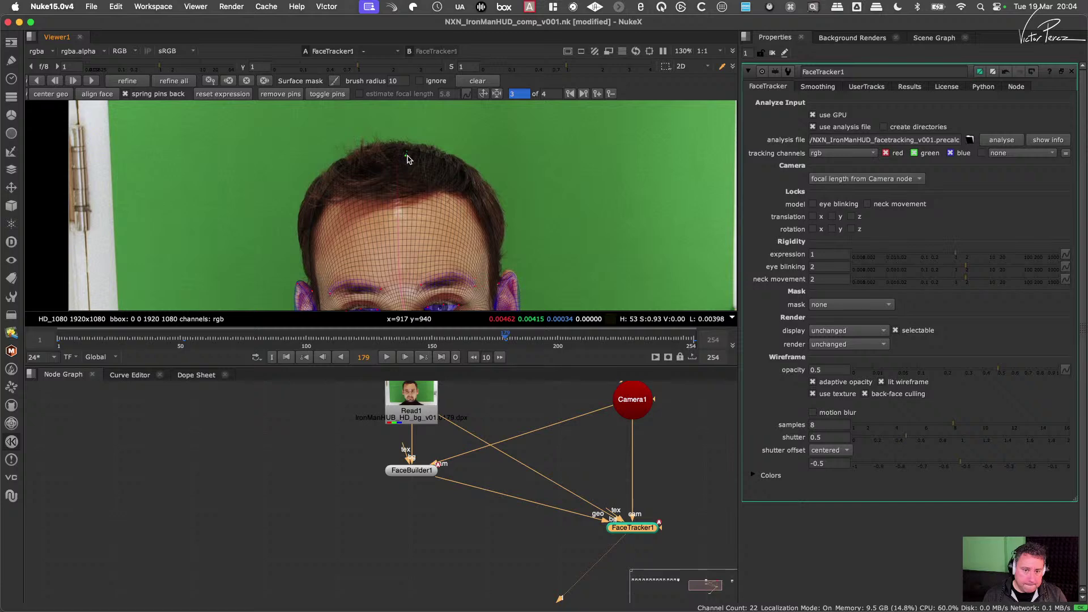
scroll(518, 226, "up", 4)
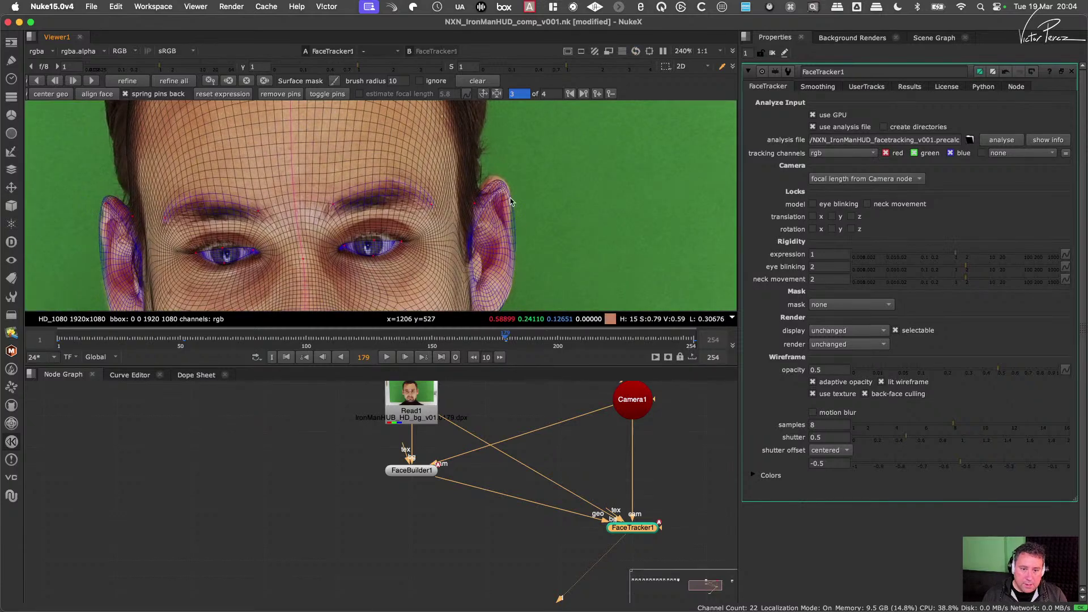
left_click_drag(499, 182, 494, 157)
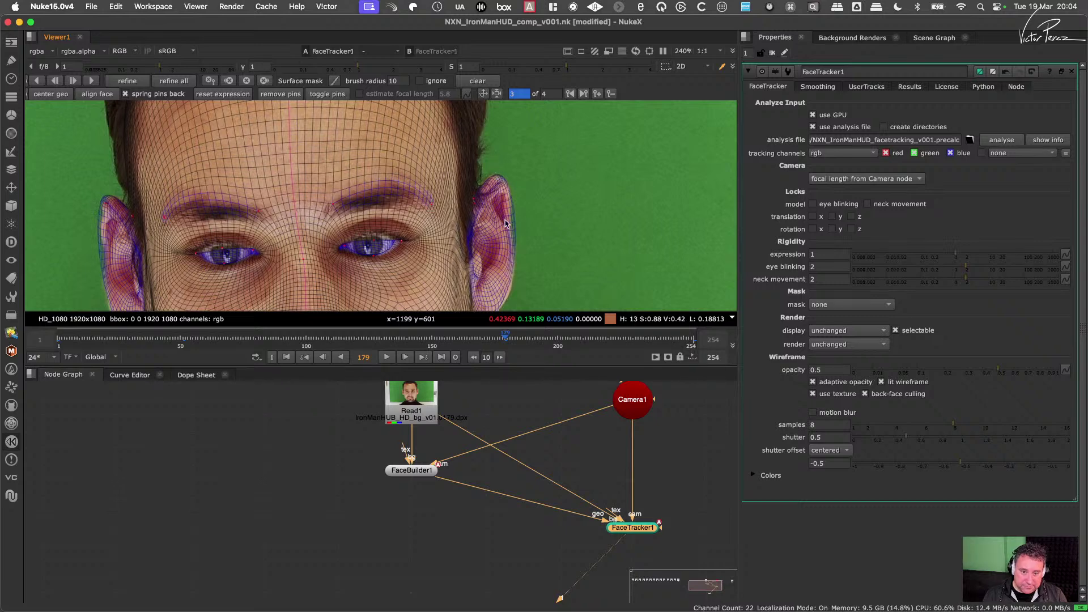
middle_click_drag(506, 268, 503, 208)
left_click_drag(486, 252, 491, 255)
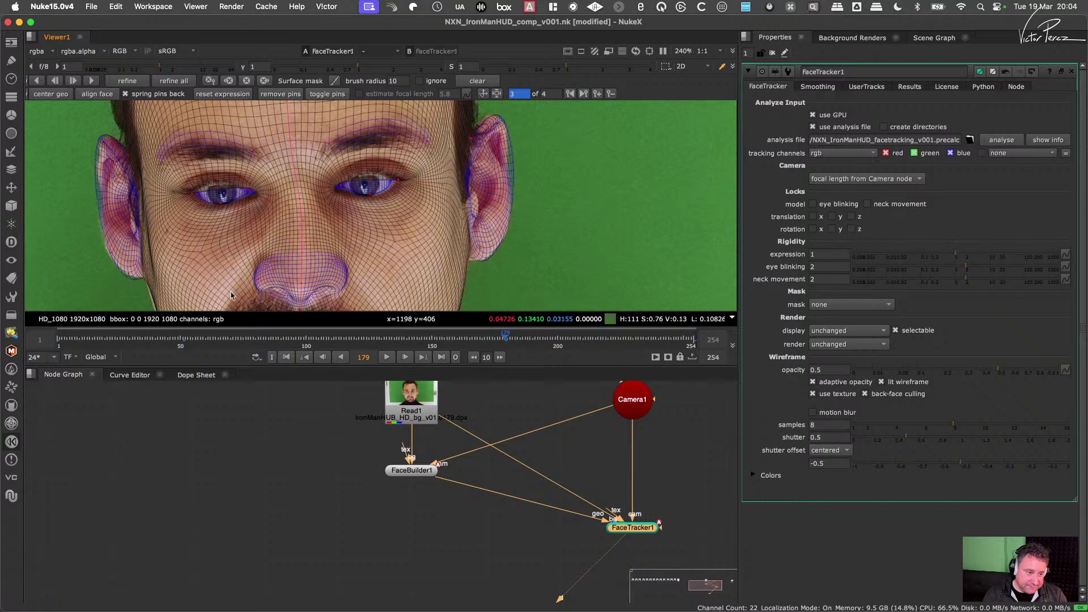
Step: At frame 179, refit the mesh silhouette to the image-left cheek edge and the image-right lower jaw
middle_click_drag(207, 305, 278, 227)
scroll(244, 238, "up", 3)
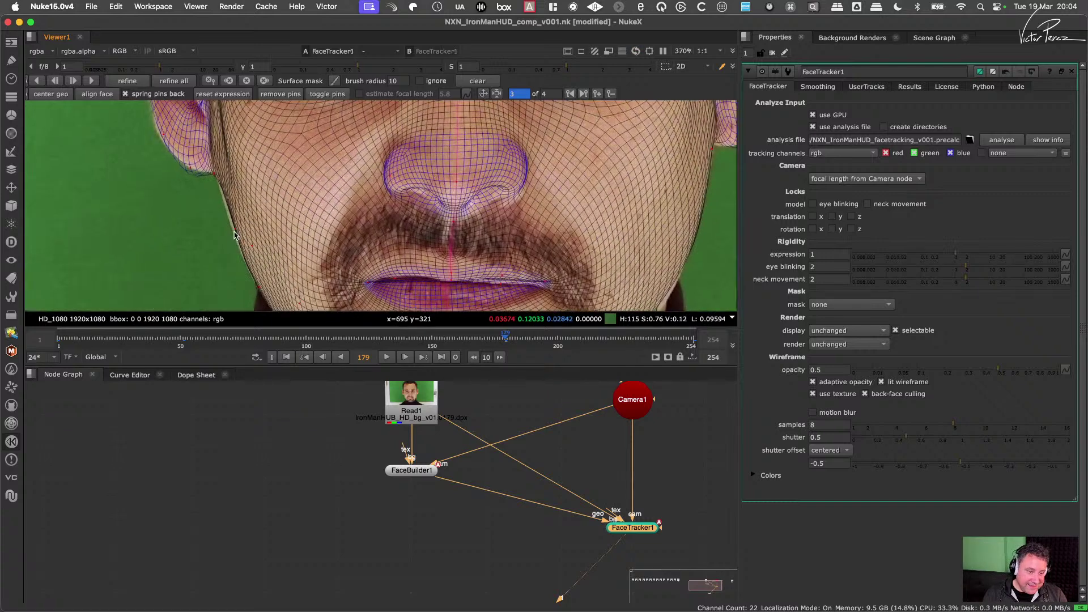
left_click_drag(237, 231, 222, 235)
scroll(466, 238, "down", 5)
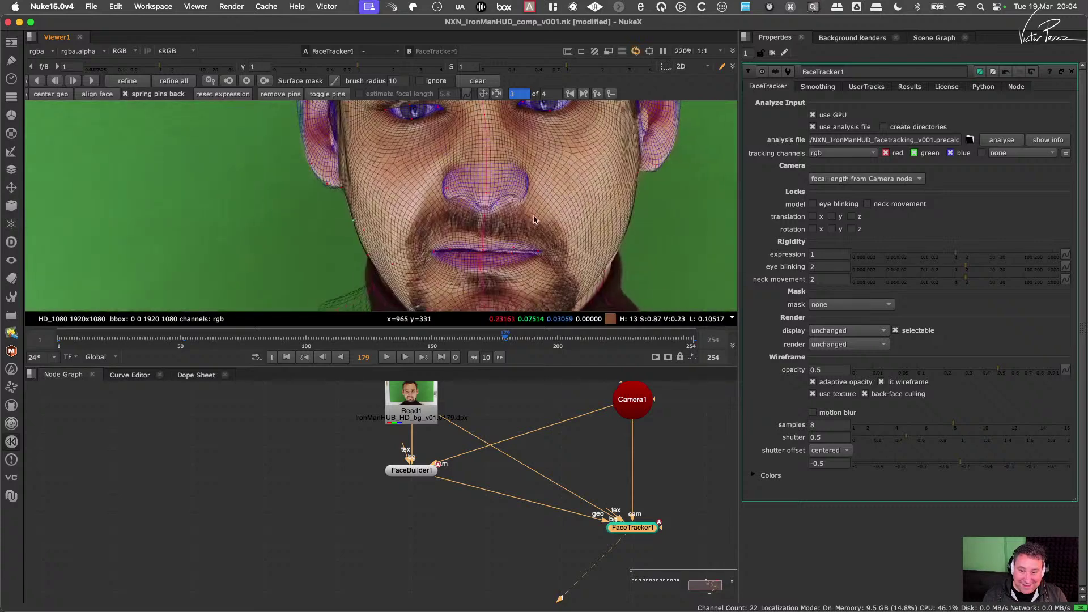
scroll(467, 243, "up", 3)
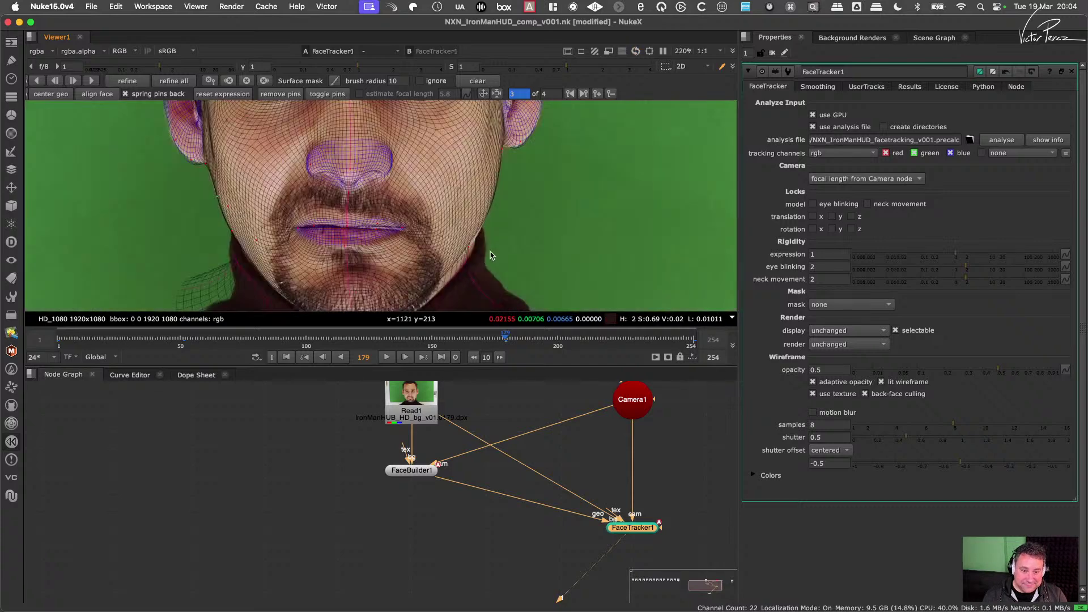
left_click_drag(468, 248, 481, 244)
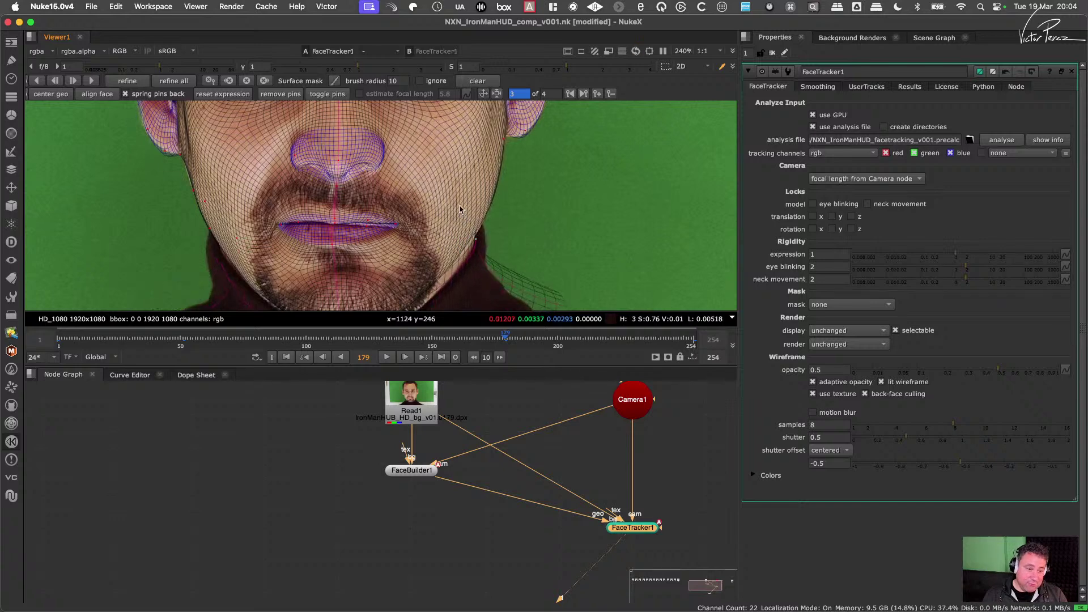
scroll(499, 229, "down", 5)
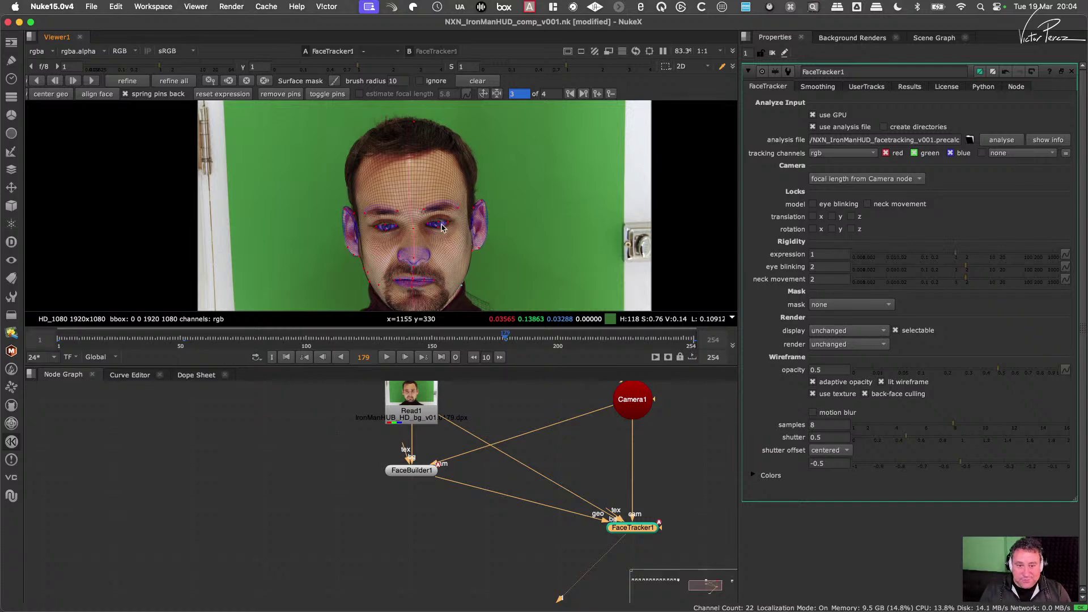
Step: Raise the mesh's upper eyelids on both eyes to match the lid lines at frame 179
scroll(442, 228, "up", 8)
scroll(459, 228, "up", 2)
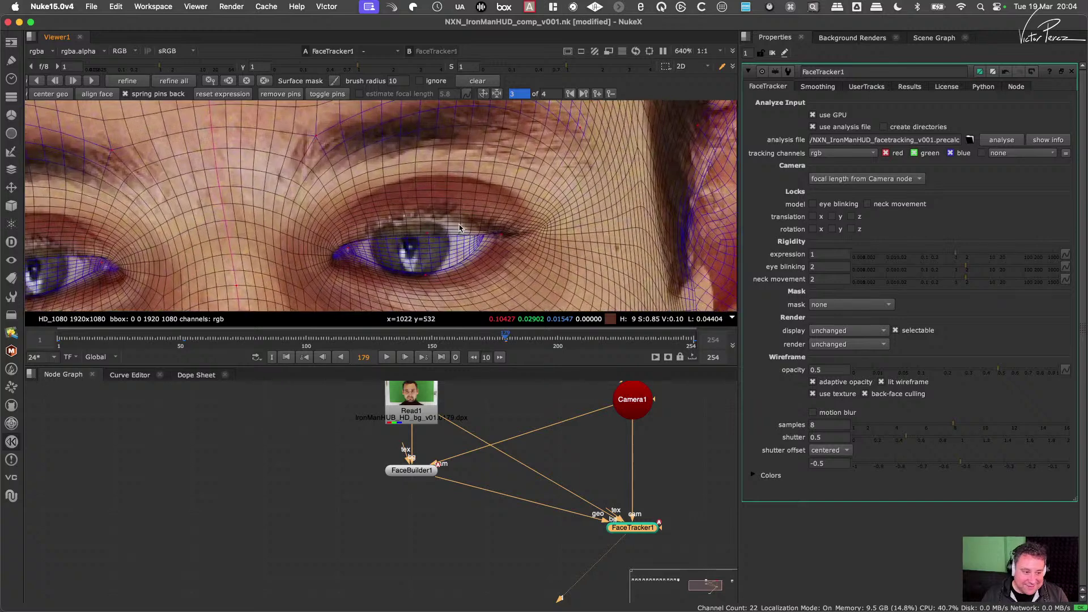
scroll(459, 228, "down", 3)
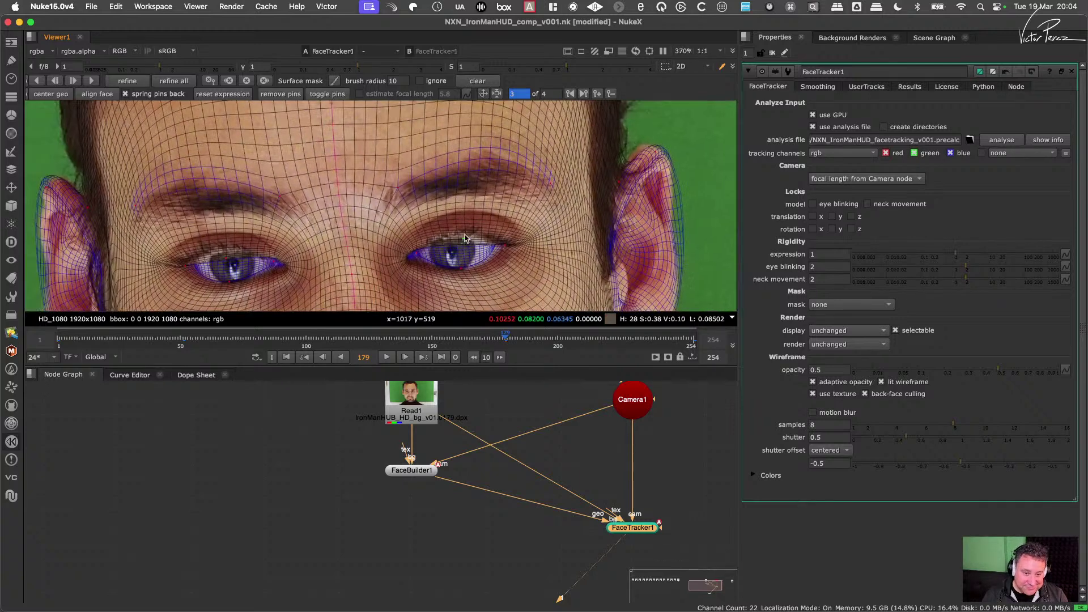
left_click_drag(463, 244, 475, 211)
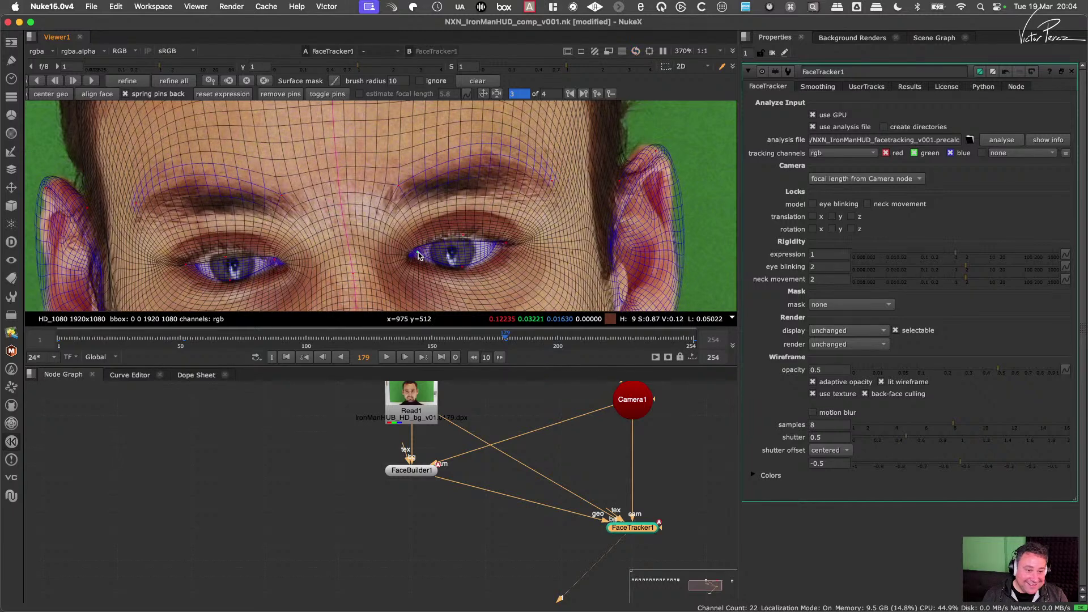
left_click_drag(225, 257, 211, 230)
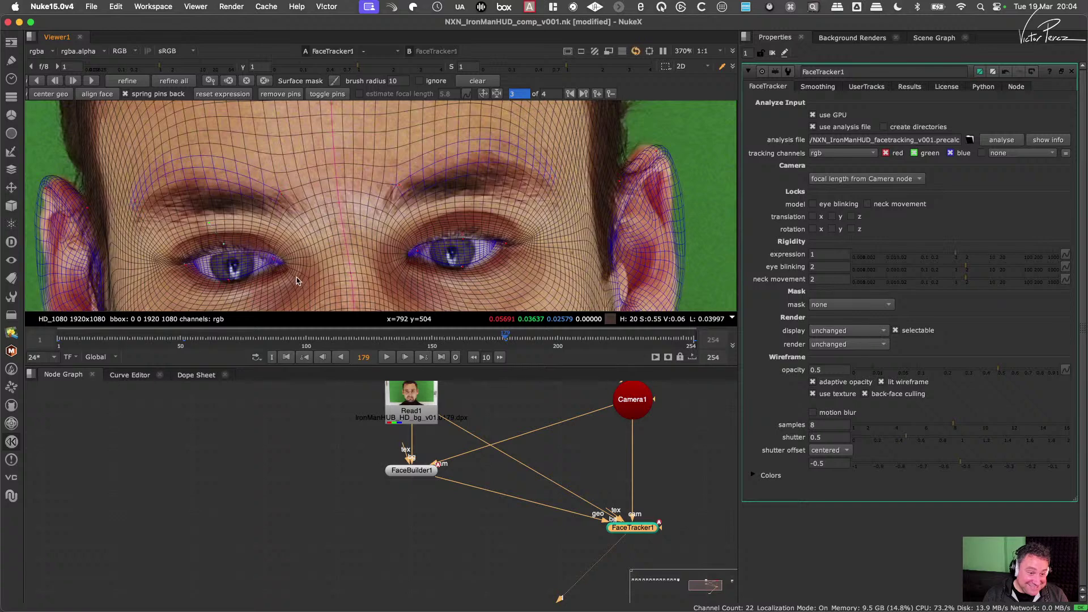
Step: At frame 179, pin both corners of the image-left eye and lower the outer end of the brow above it
left_click(274, 263)
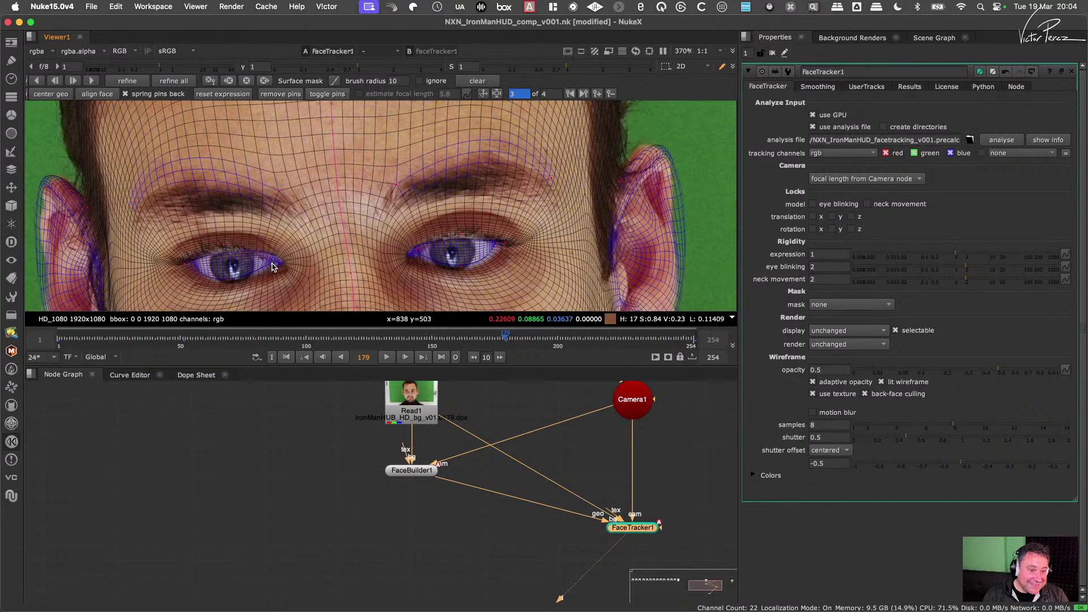
left_click_drag(185, 265, 185, 263)
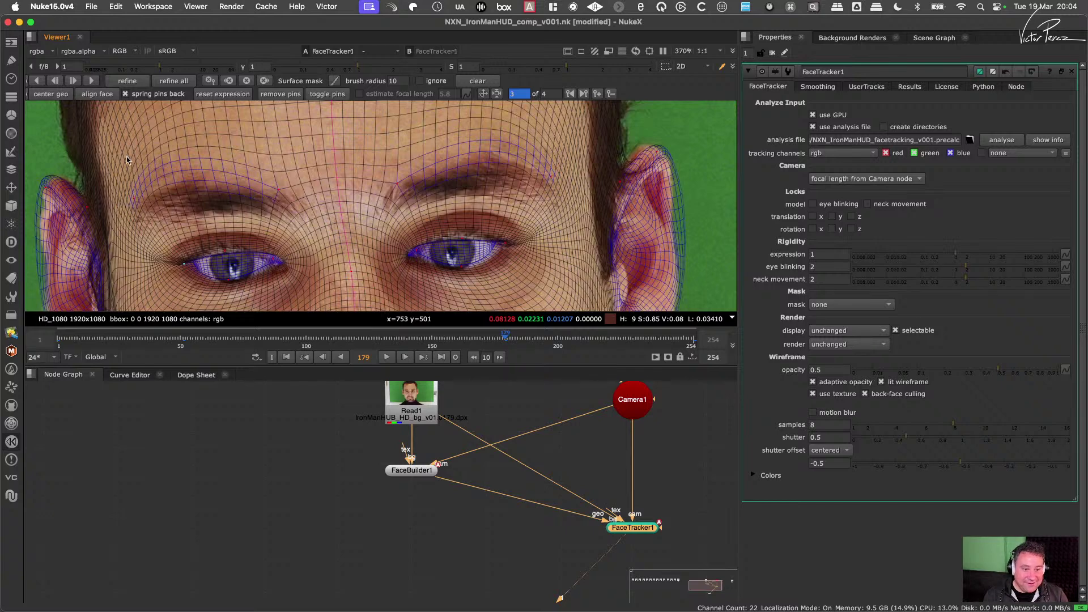
left_click_drag(134, 203, 146, 222)
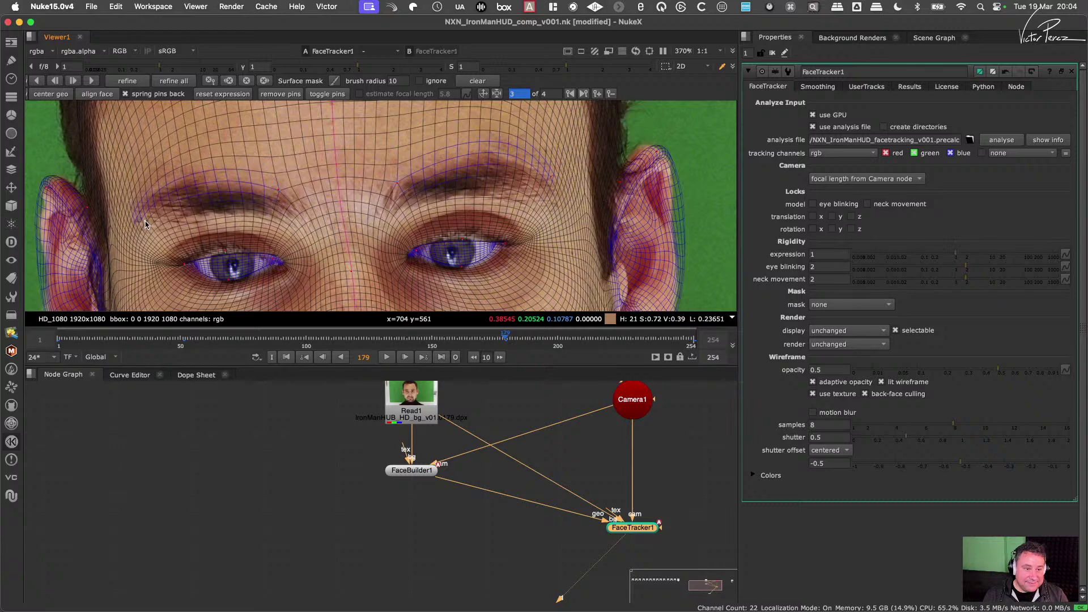
Step: At frame 179, adjust the inner end of the image-left brow and refine the upper and lower lids of both eyes
left_click_drag(279, 195, 282, 201)
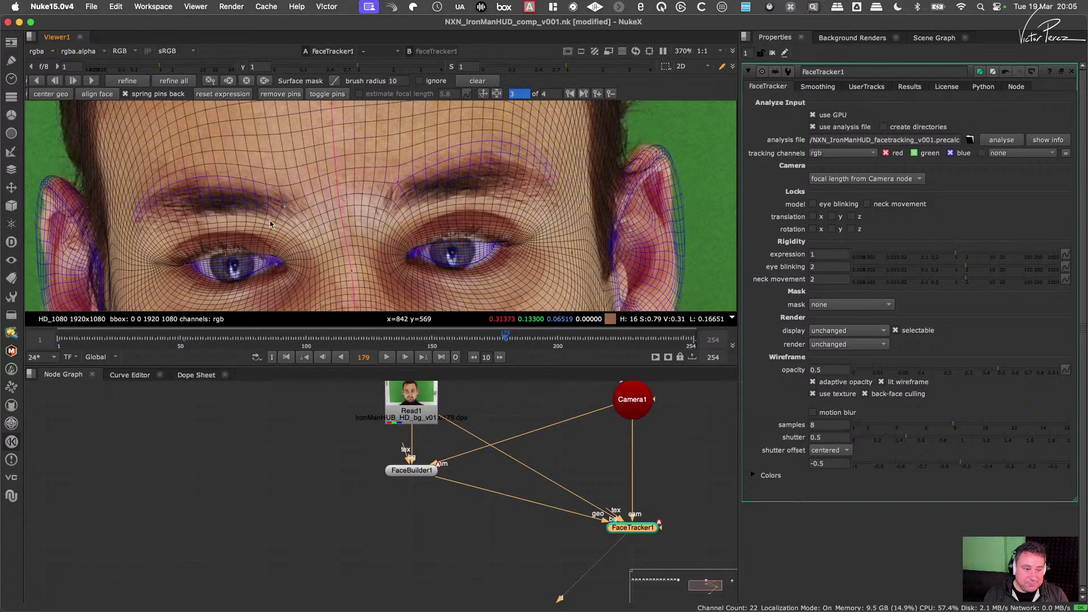
left_click_drag(224, 249, 219, 238)
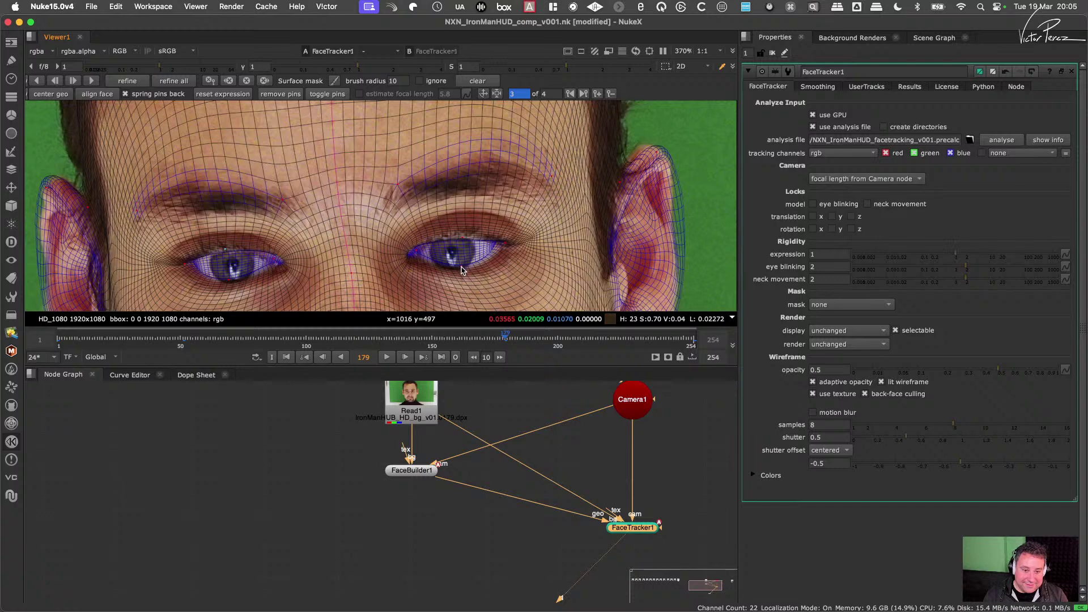
left_click_drag(463, 267, 469, 276)
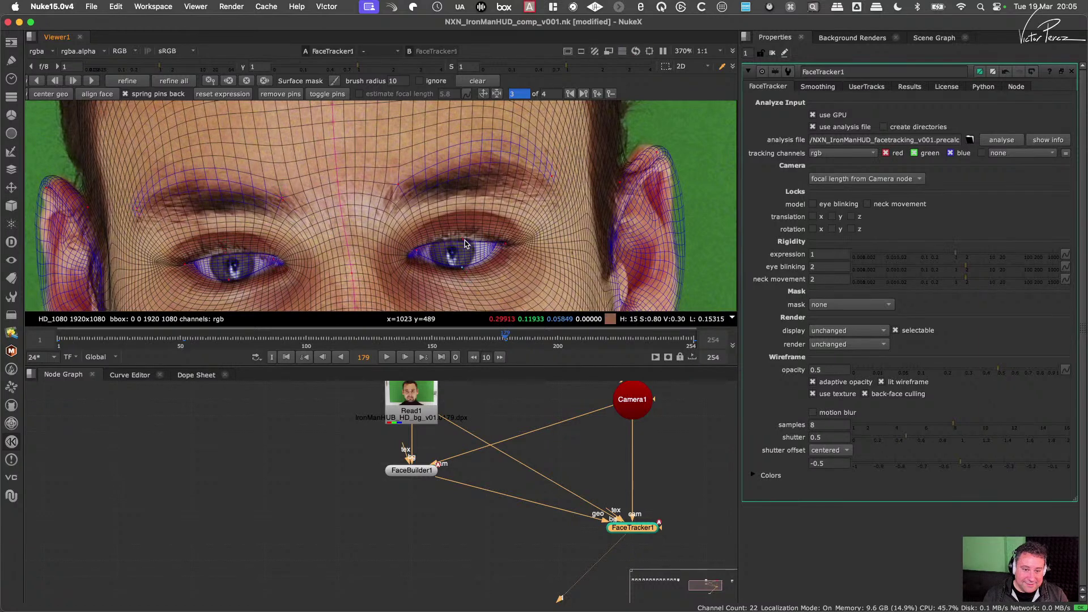
left_click_drag(462, 238, 469, 218)
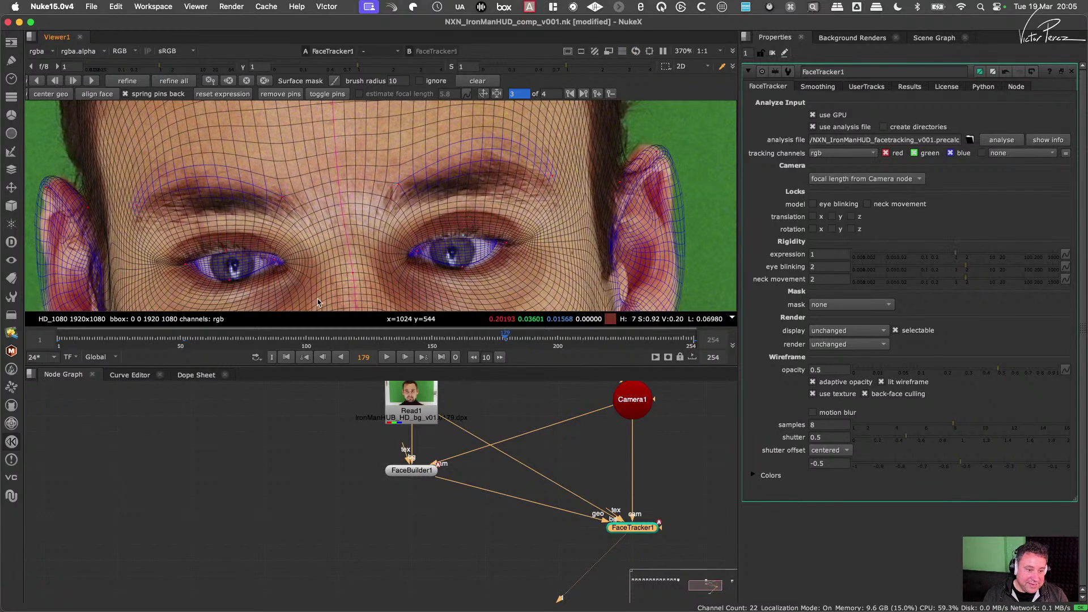
left_click_drag(229, 280, 229, 283)
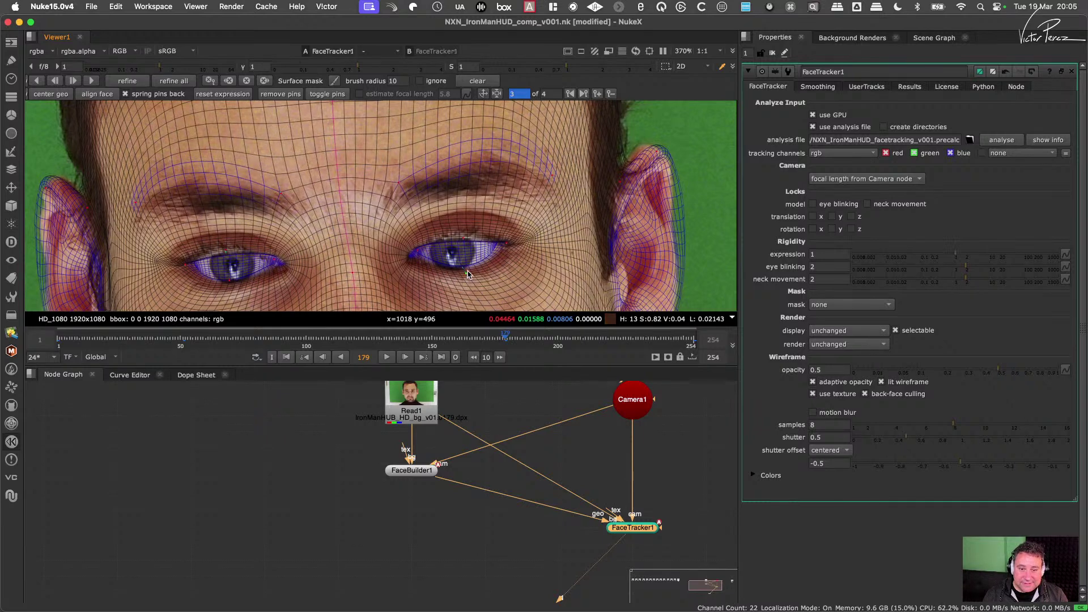
Step: At frame 179, pin both ends of the image-right brow and refine the upper lid of the eye beneath it
left_click_drag(553, 176, 548, 191)
left_click(400, 189)
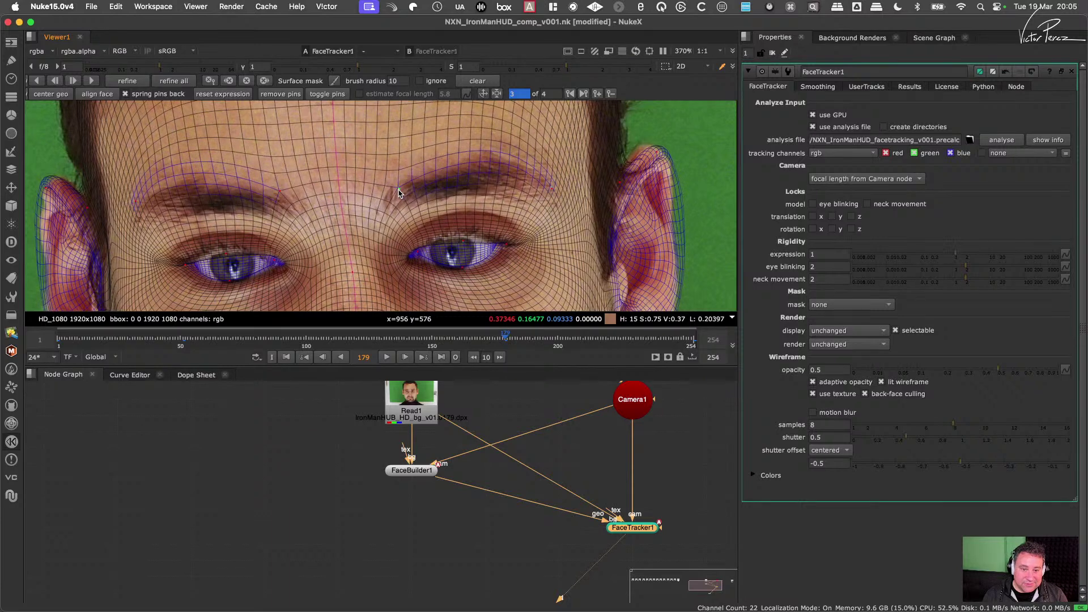
left_click_drag(469, 237, 471, 220)
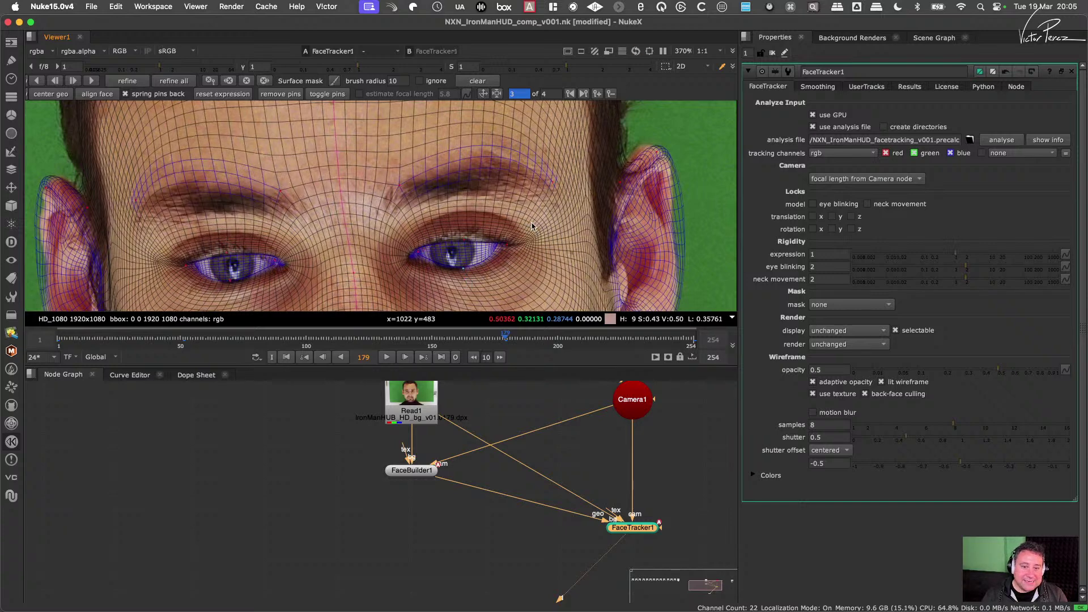
Step: Pin both mouth corners of the mesh to the actor's closed lip corners at frame 179
scroll(513, 224, "down", 6)
scroll(510, 216, "up", 2)
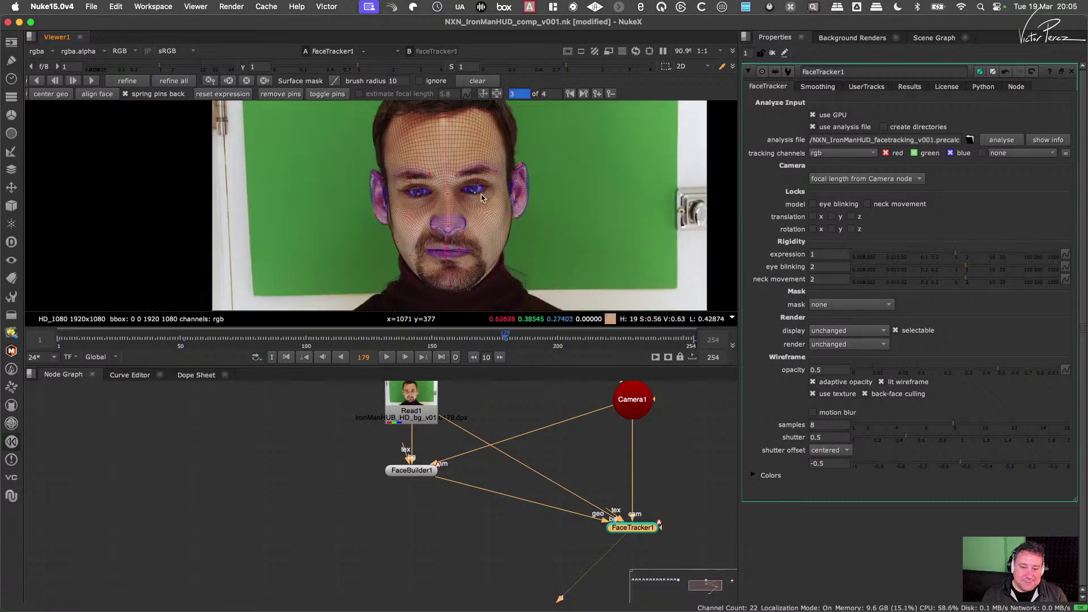
scroll(473, 224, "up", 3)
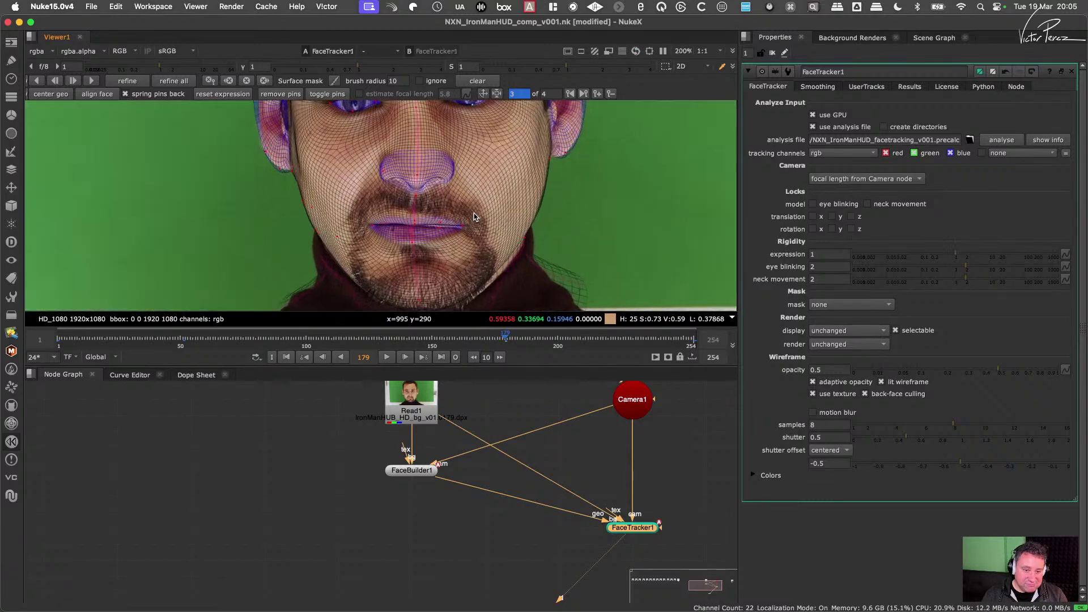
scroll(468, 214, "down", 2)
scroll(467, 211, "up", 3)
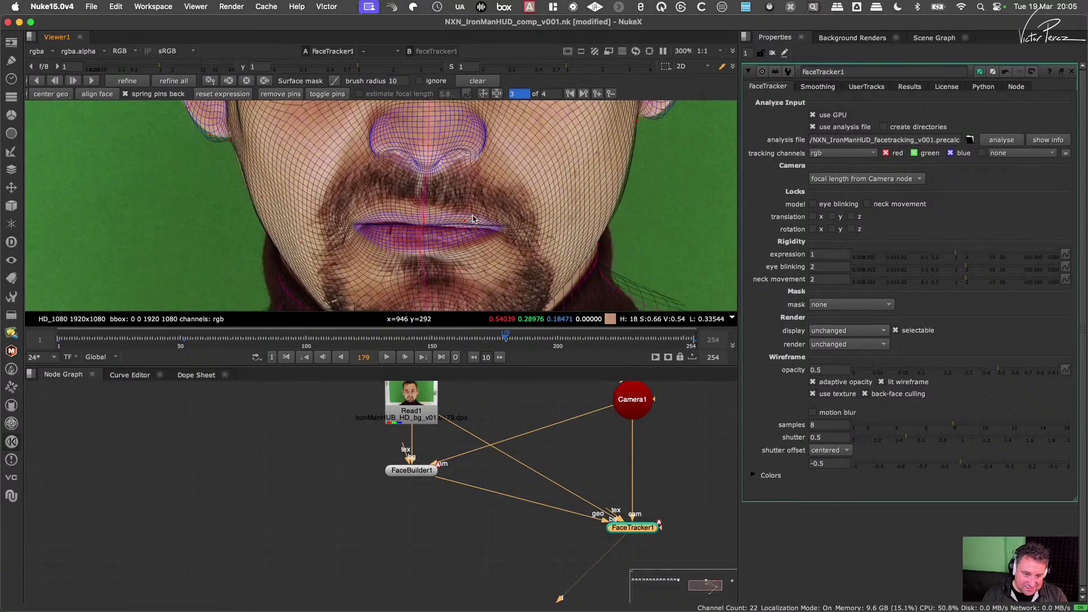
scroll(473, 232, "down", 3)
scroll(501, 230, "up", 4)
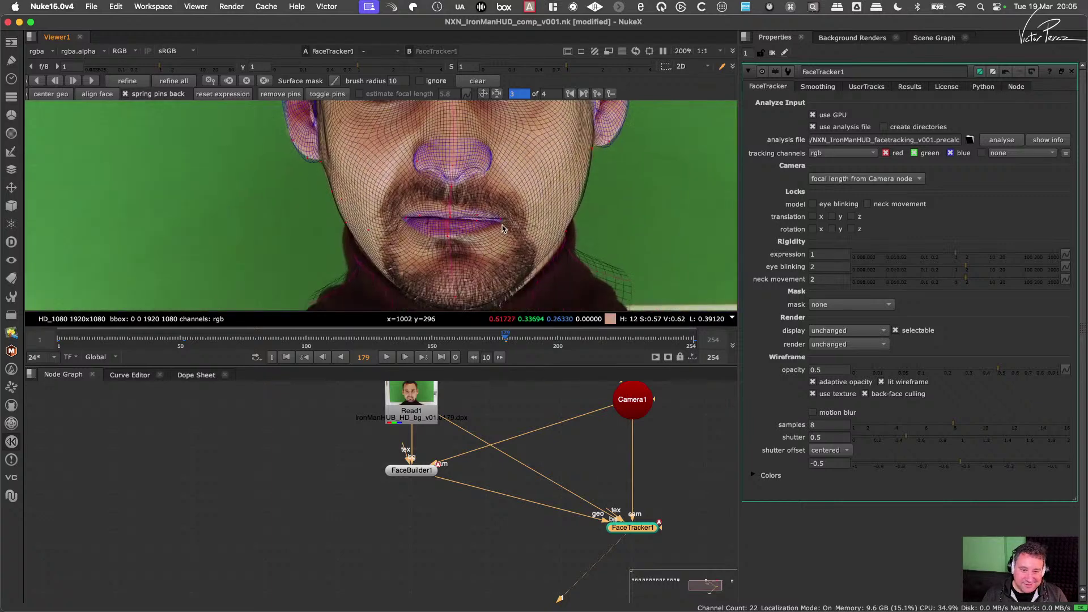
scroll(501, 231, "down", 3)
scroll(499, 233, "up", 3)
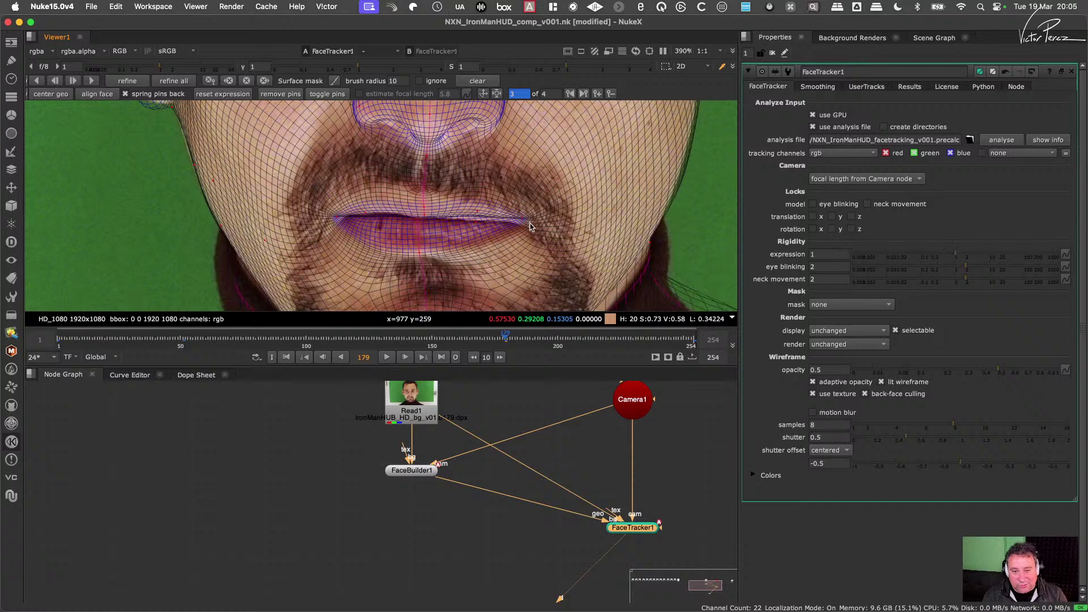
left_click_drag(522, 221, 518, 223)
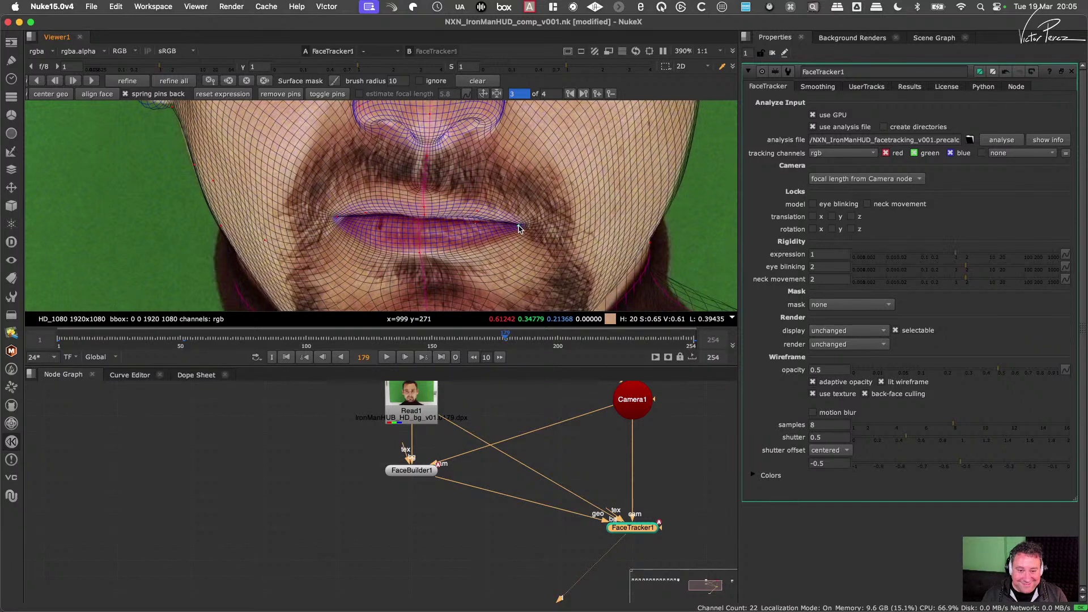
left_click(344, 221)
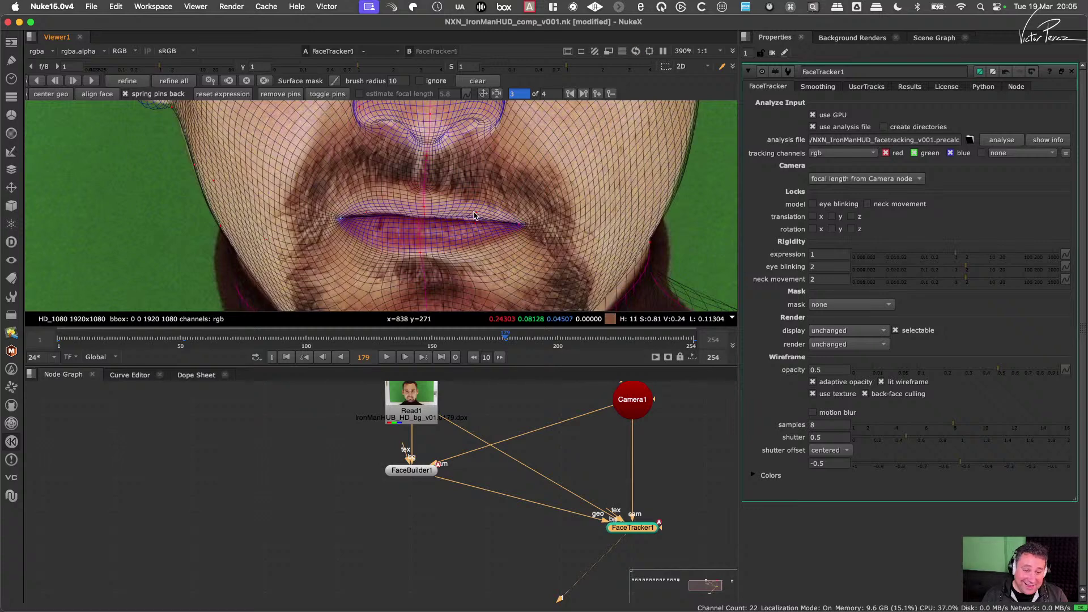
Step: Add a correction keyframe at frame 107 by pinning the mesh to the image-left cheek edge and beside the image-right earlobe
scroll(458, 219, "down", 3)
scroll(460, 203, "down", 3)
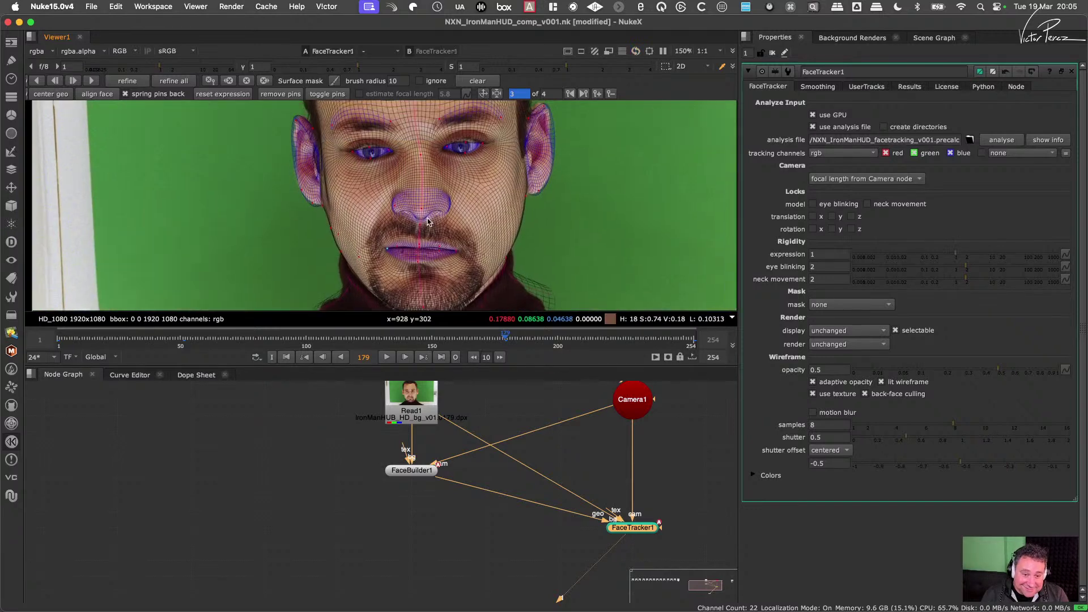
scroll(451, 207, "down", 4)
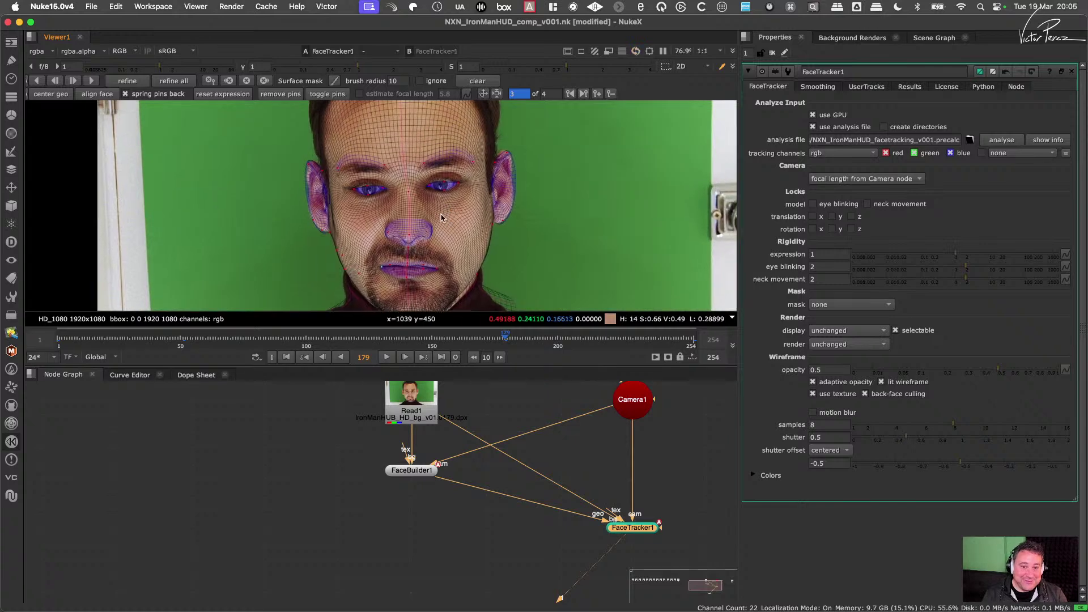
scroll(426, 181, "up", 1)
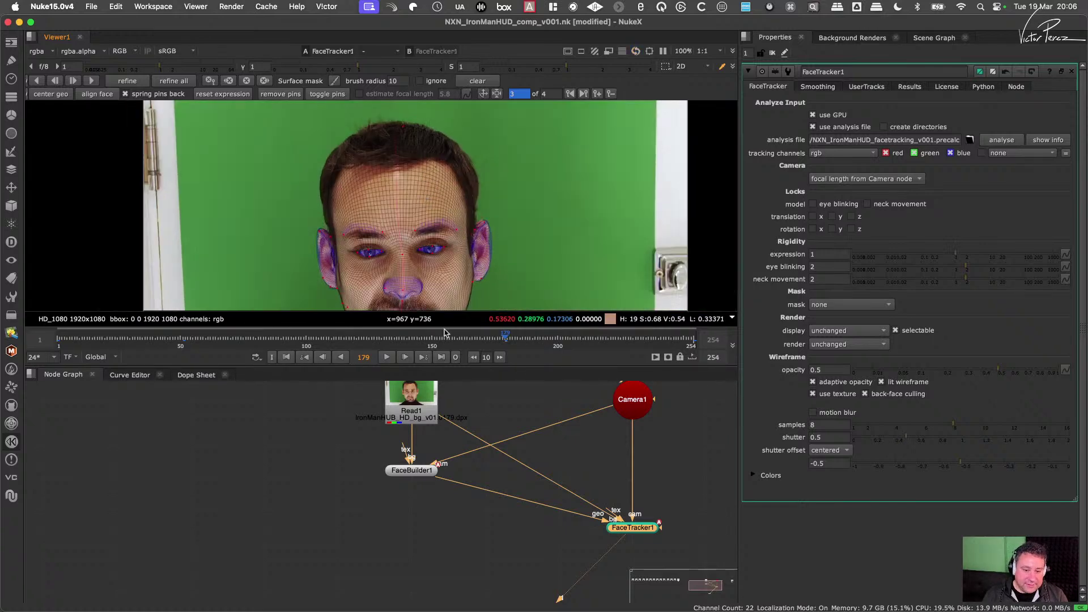
left_click(324, 338)
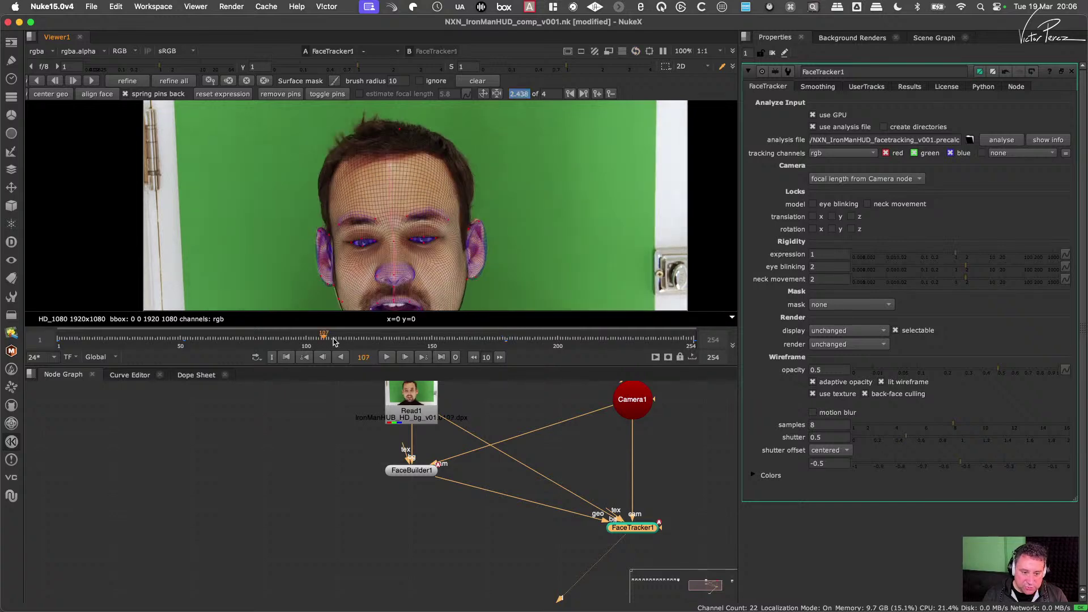
scroll(377, 209, "up", 5)
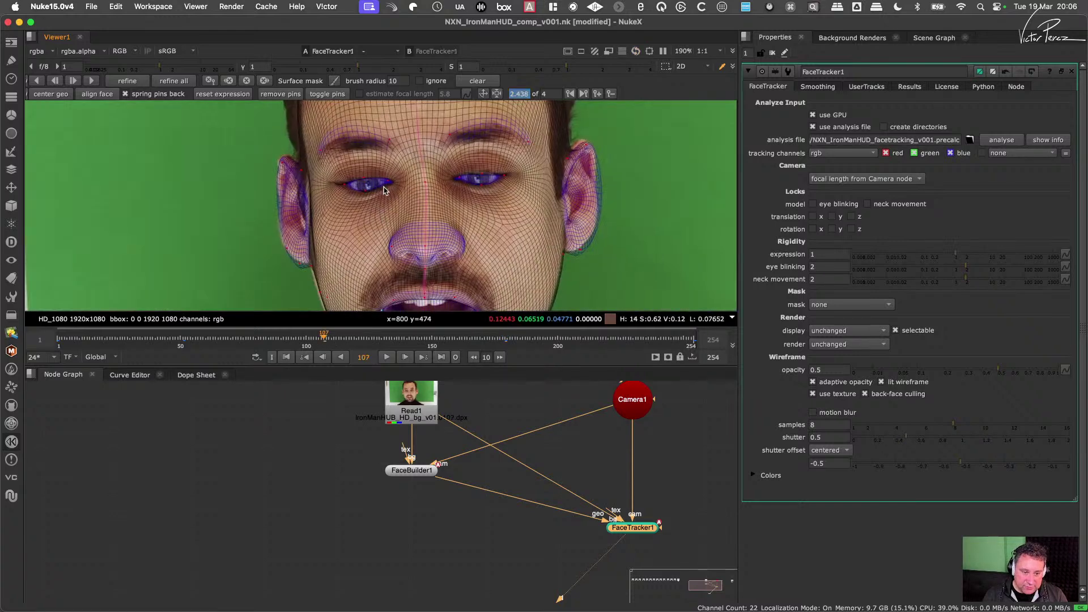
scroll(347, 232, "up", 3)
left_click_drag(336, 235, 321, 240)
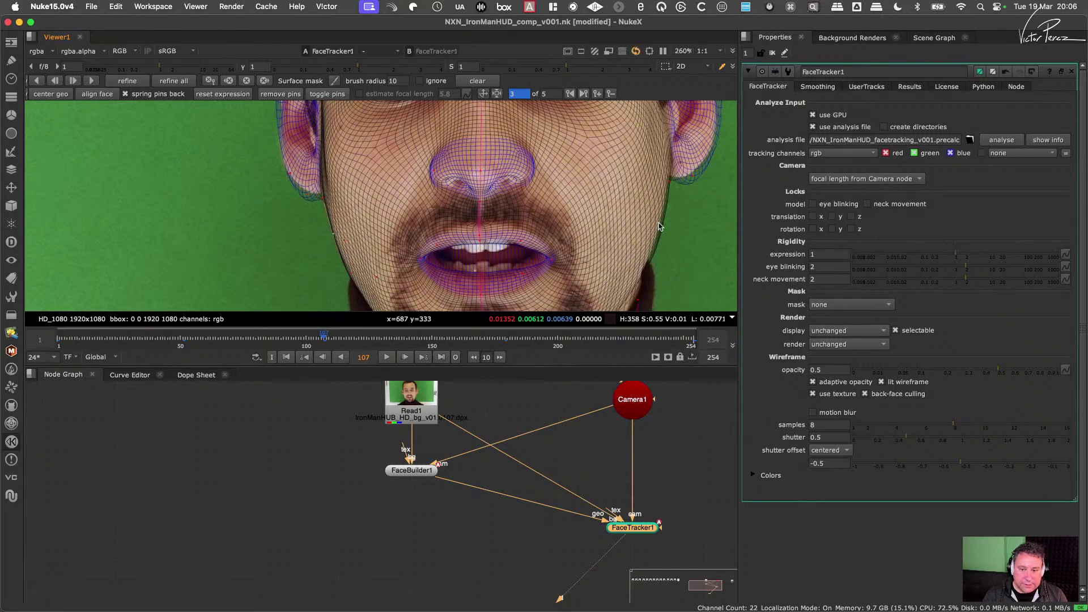
left_click_drag(675, 190, 691, 159)
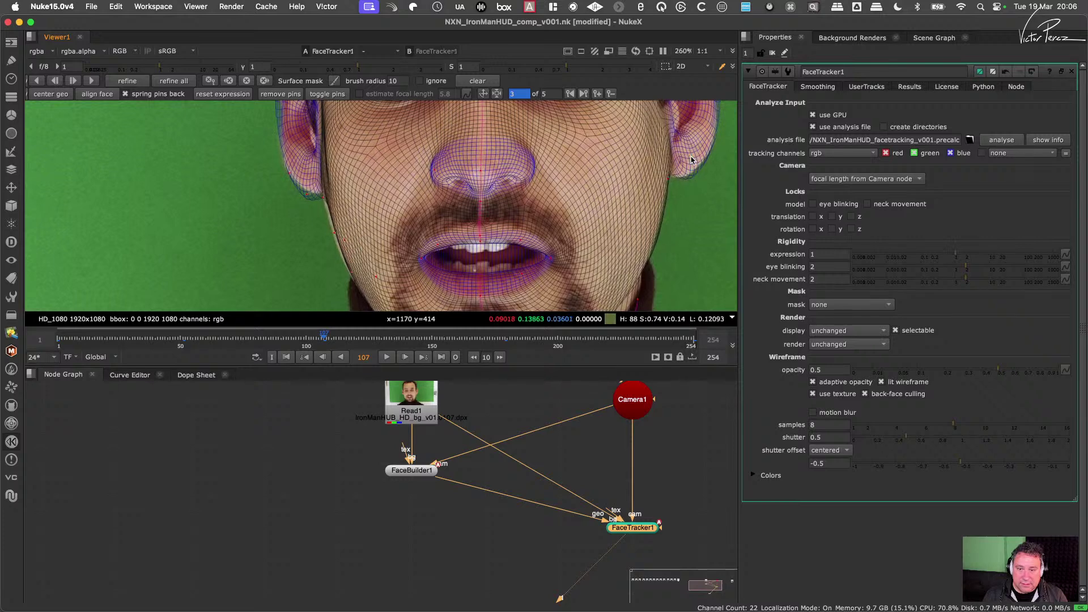
Step: At frame 107, fit the mesh to the image-left earlobe and the image-right jaw edge
middle_click_drag(343, 231, 397, 259)
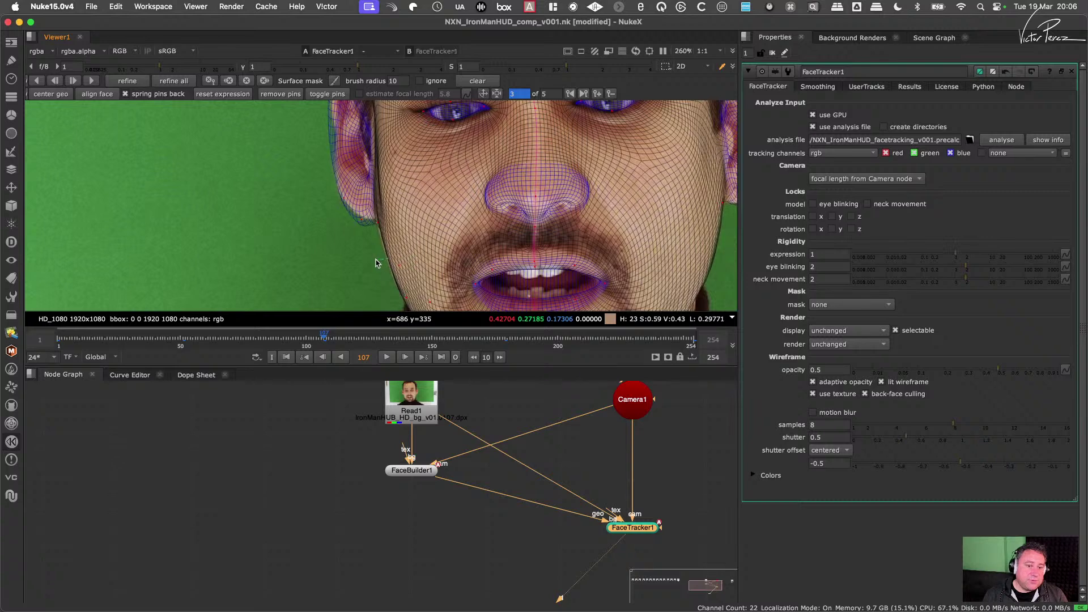
middle_click_drag(383, 197, 366, 266)
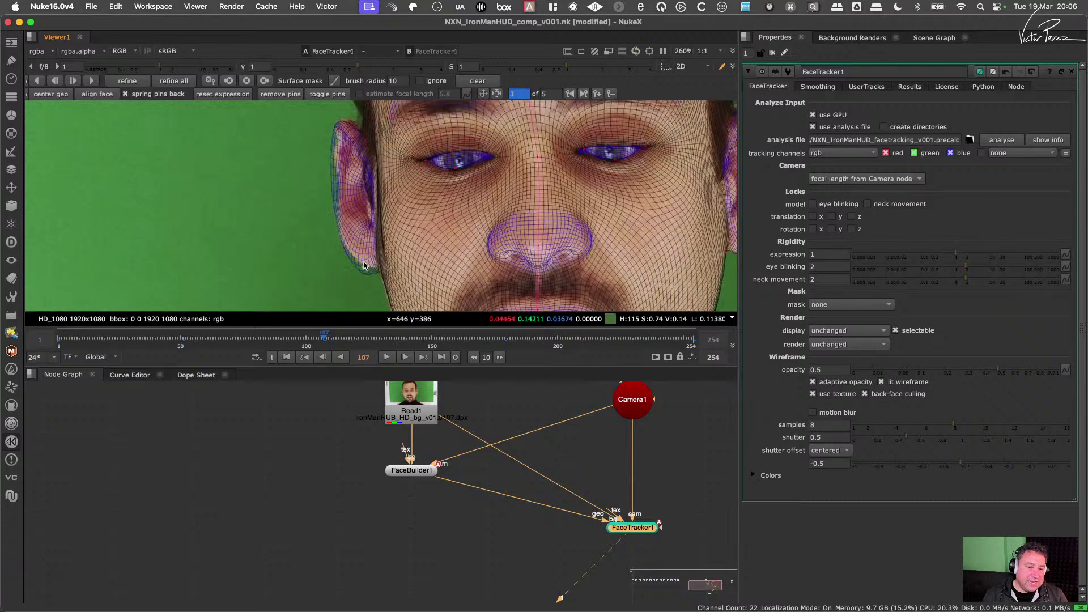
left_click_drag(358, 252, 354, 251)
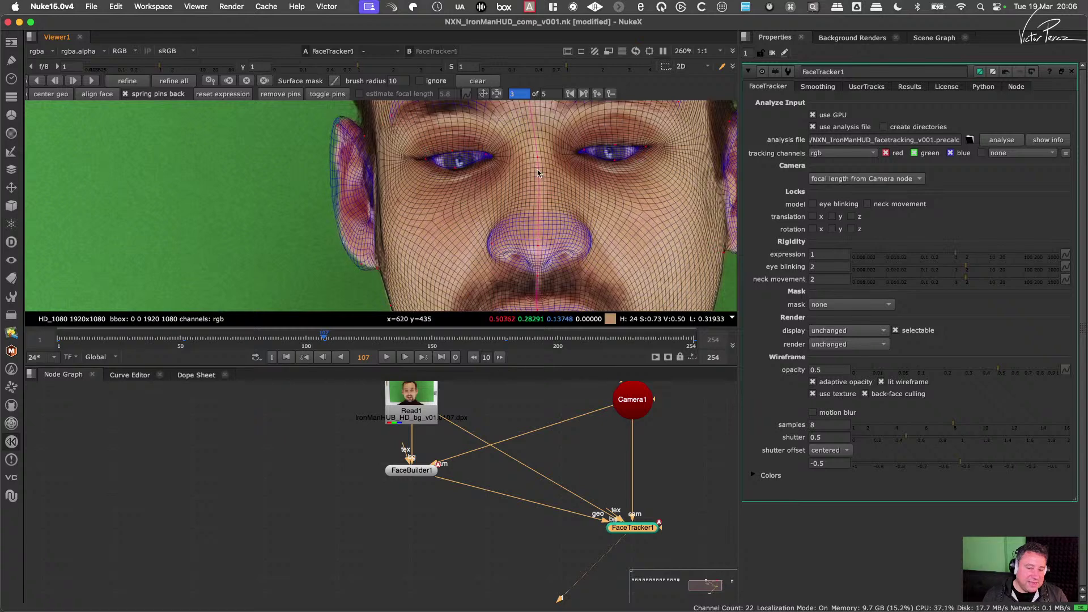
scroll(607, 177, "down", 2)
middle_click_drag(701, 136, 562, 152)
scroll(564, 148, "up", 3)
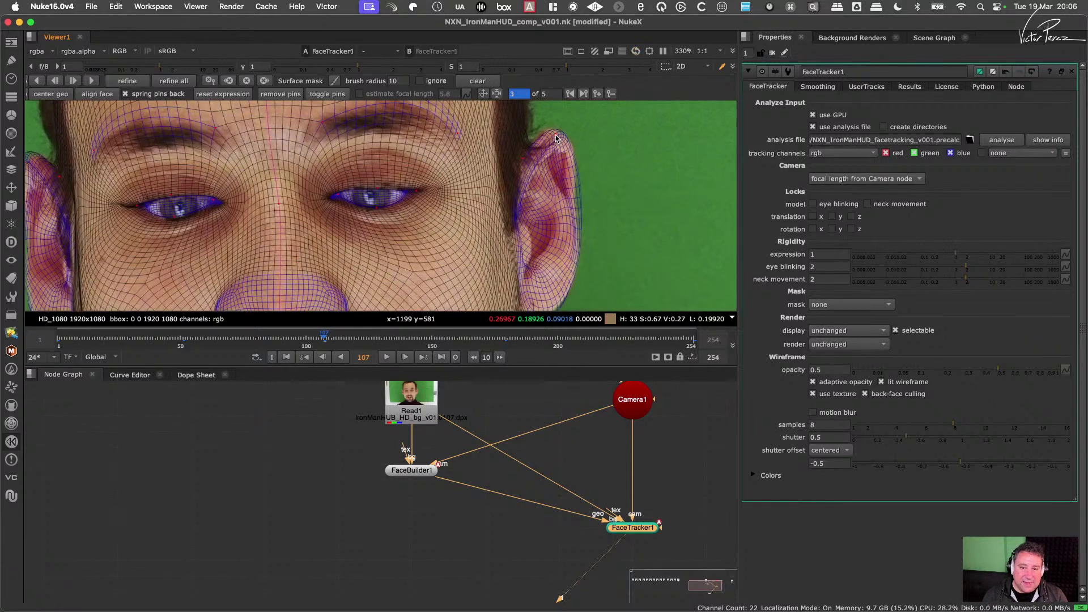
scroll(548, 181, "down", 3)
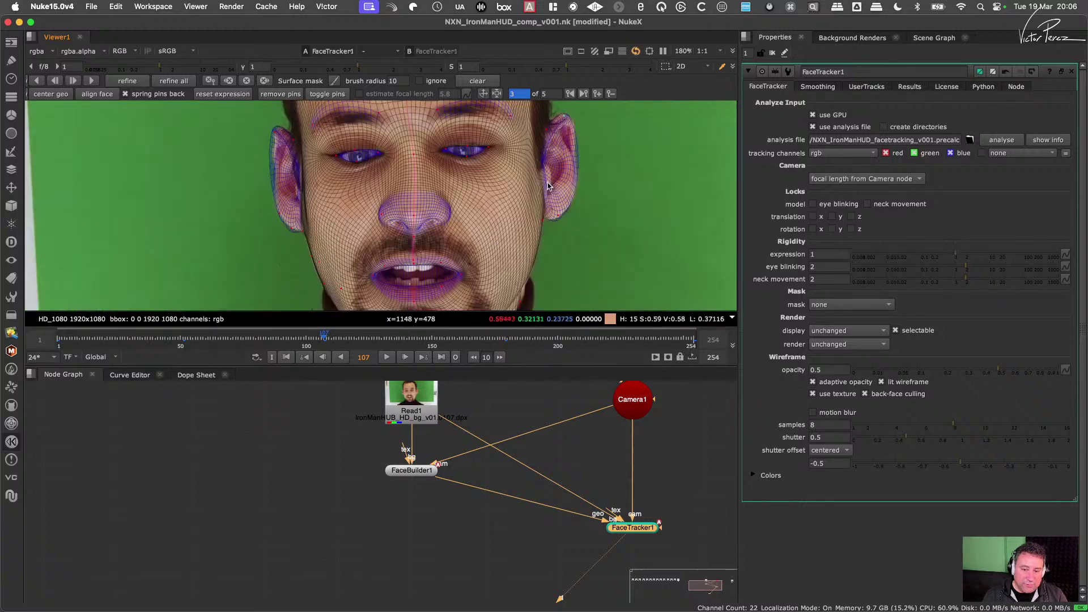
scroll(531, 245, "down", 3)
scroll(526, 280, "up", 4)
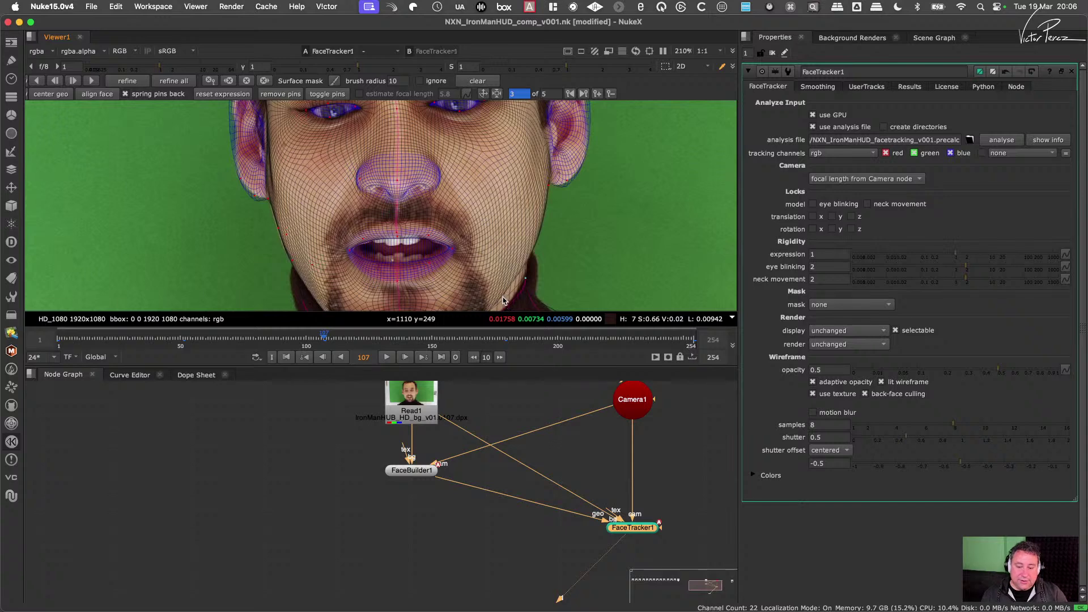
Step: At frame 107, pin the middle of the upper lip and both mouth corners to match the actor's open mouth
scroll(384, 255, "up", 3)
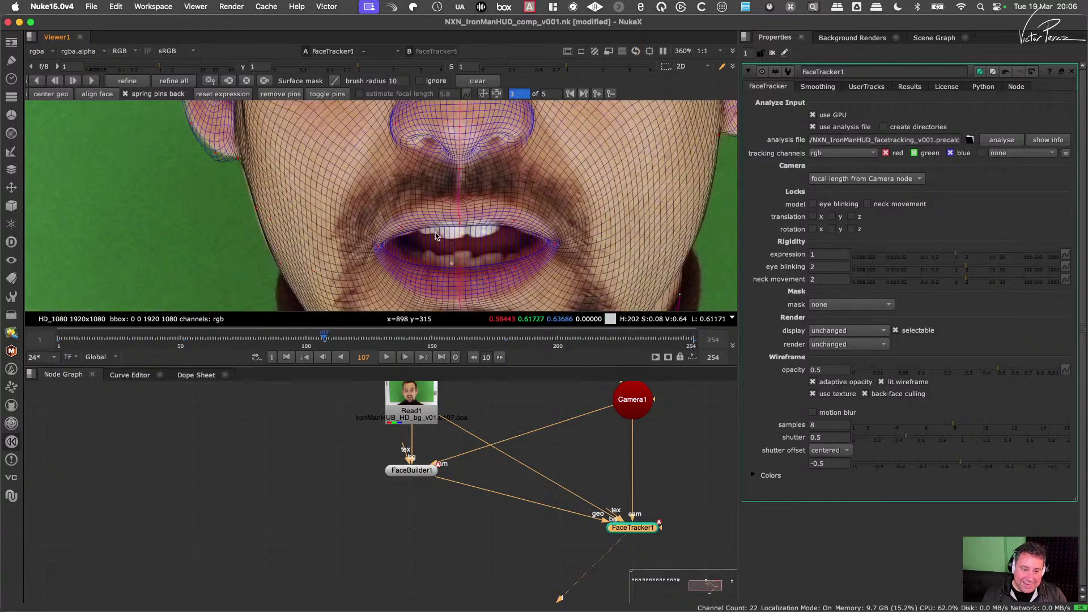
scroll(384, 255, "up", 2)
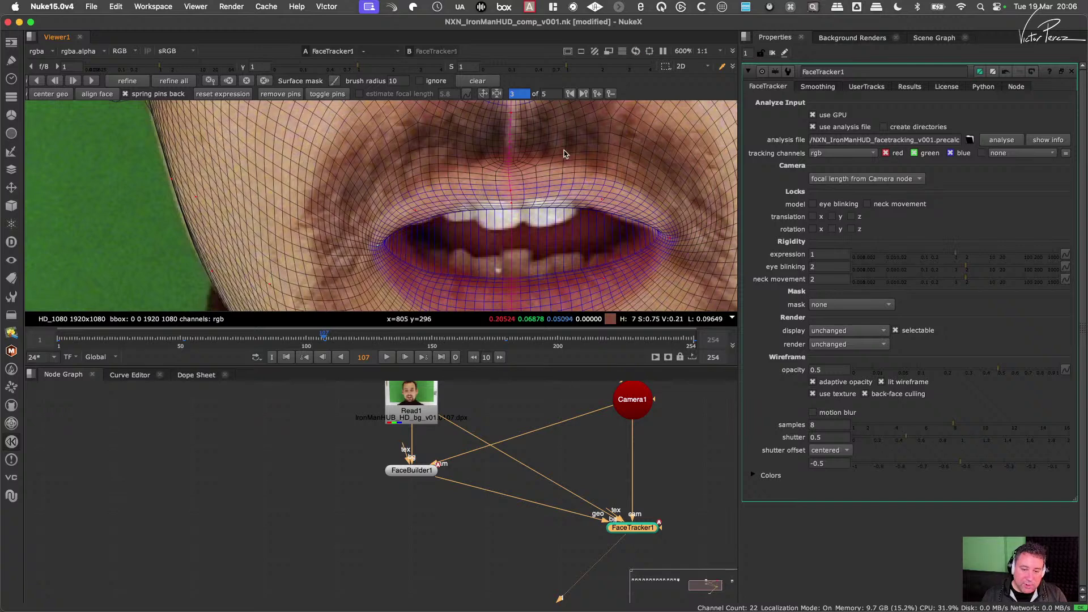
middle_click_drag(669, 231, 635, 228)
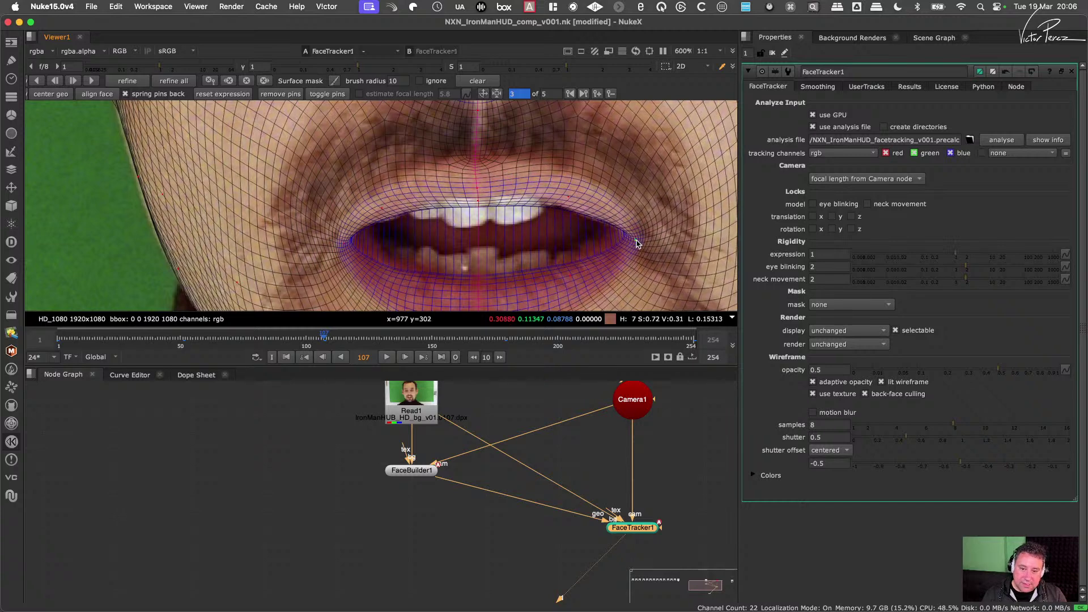
left_click_drag(479, 200, 484, 185)
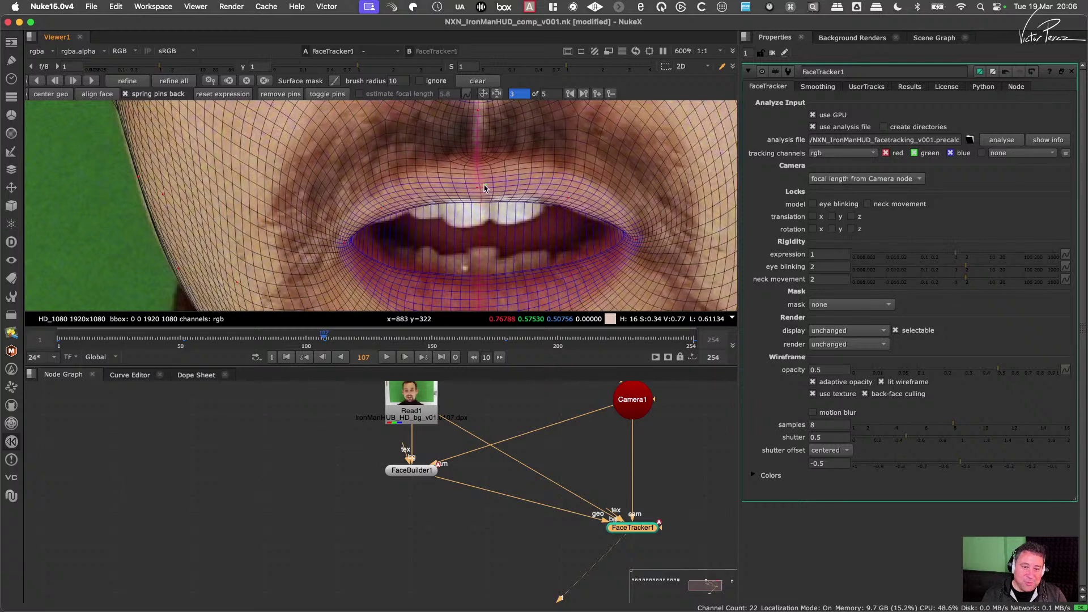
middle_click_drag(494, 280, 503, 222)
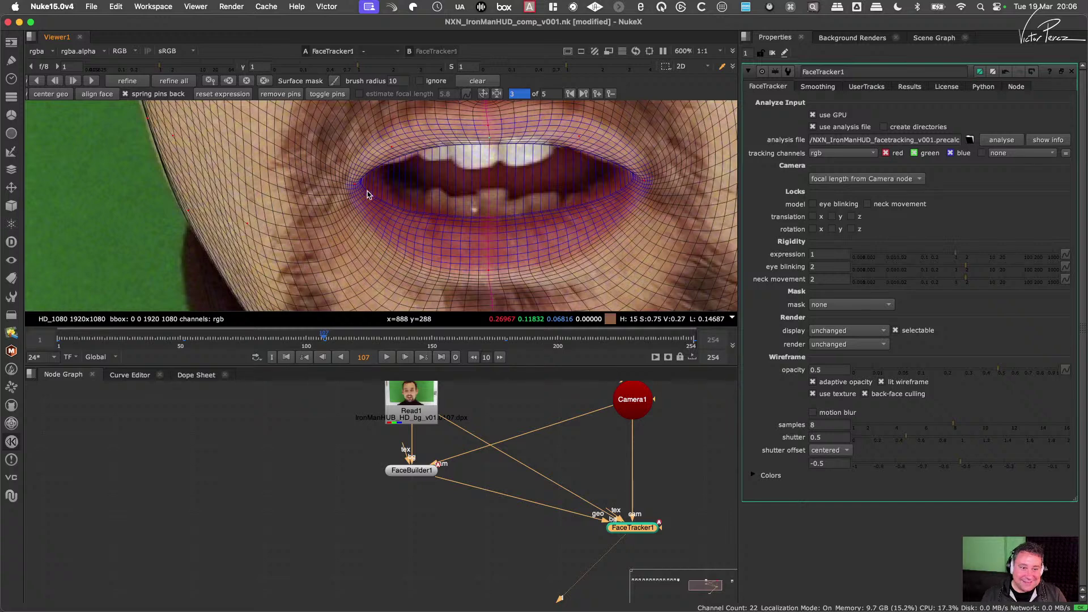
left_click_drag(352, 186, 392, 187)
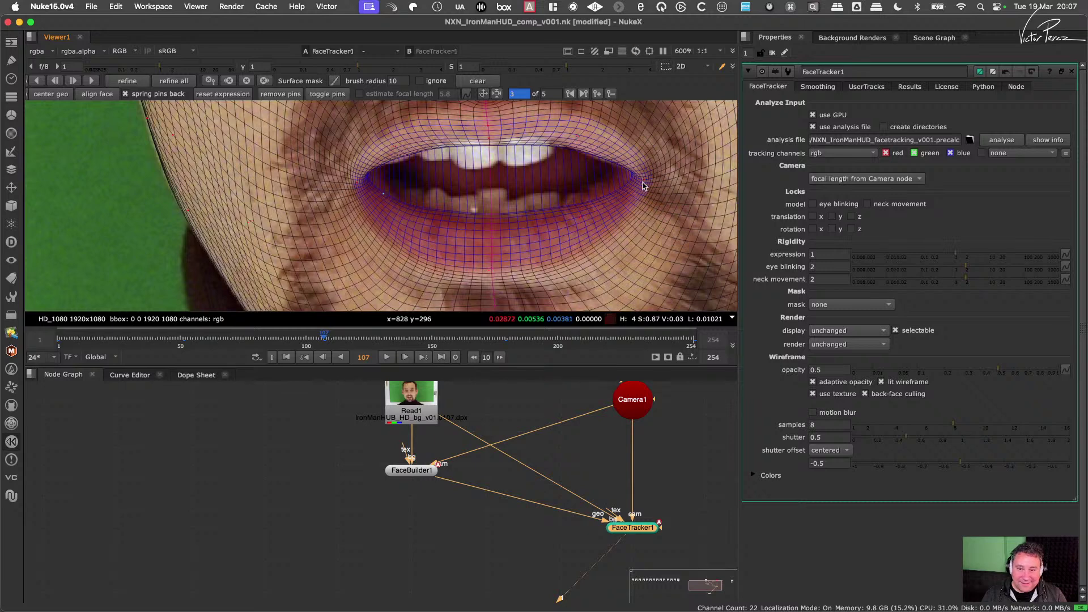
left_click_drag(643, 181, 639, 177)
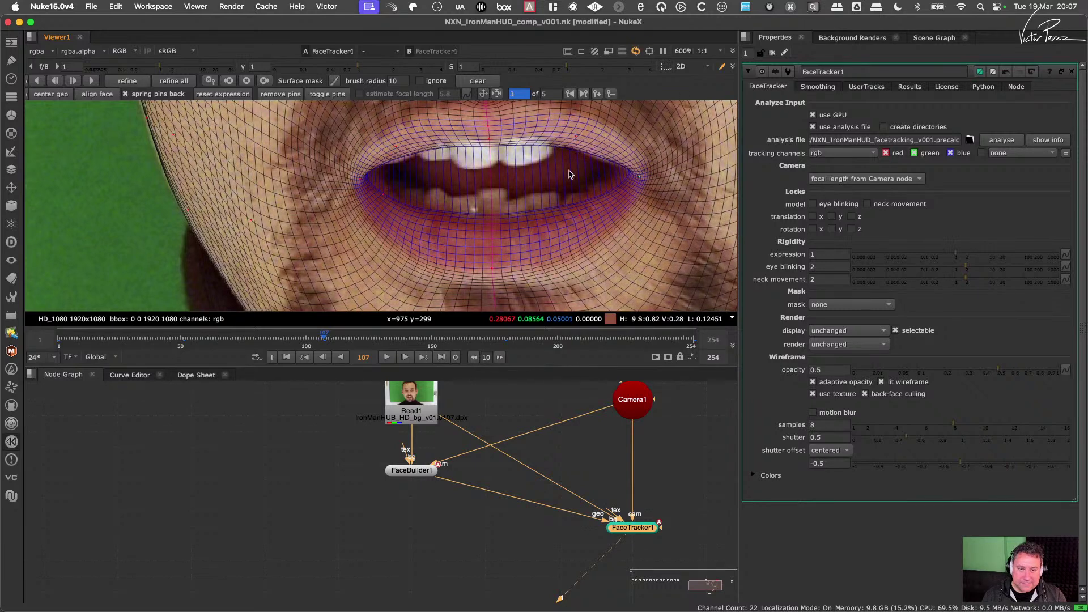
scroll(569, 175, "up", 3)
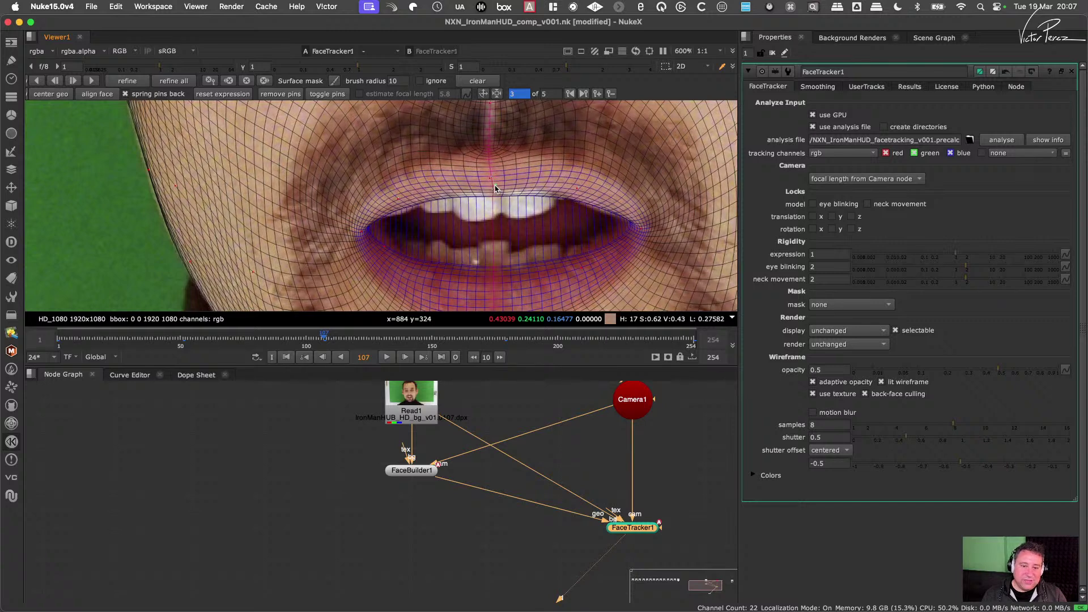
Step: At frame 107, pin the lower lid of the image-left eye and the upper lid of the image-right eye
scroll(505, 198, "down", 5)
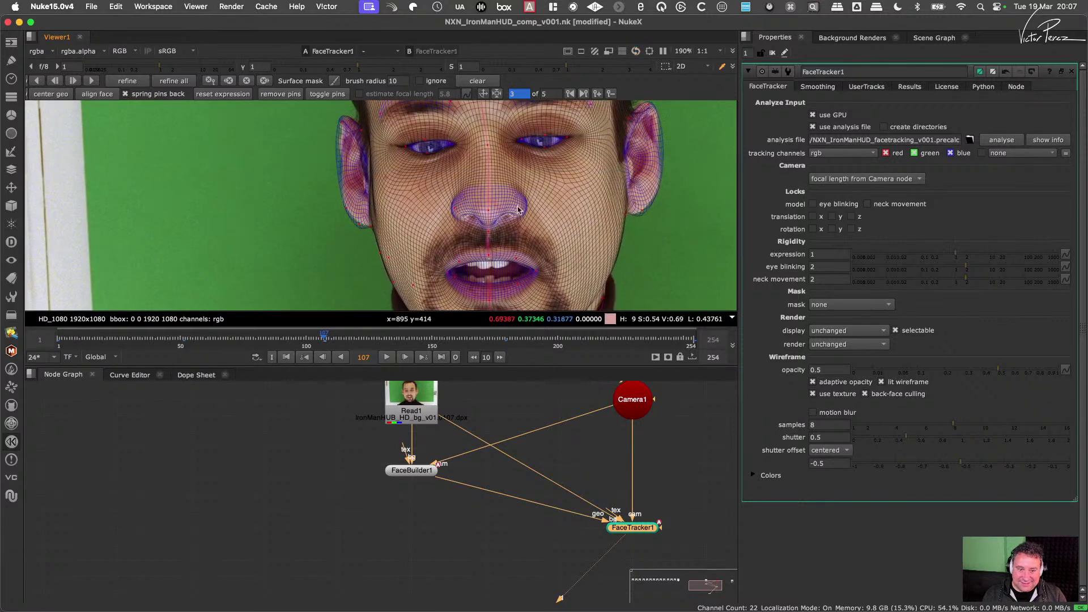
scroll(518, 210, "up", 4)
scroll(498, 220, "down", 3)
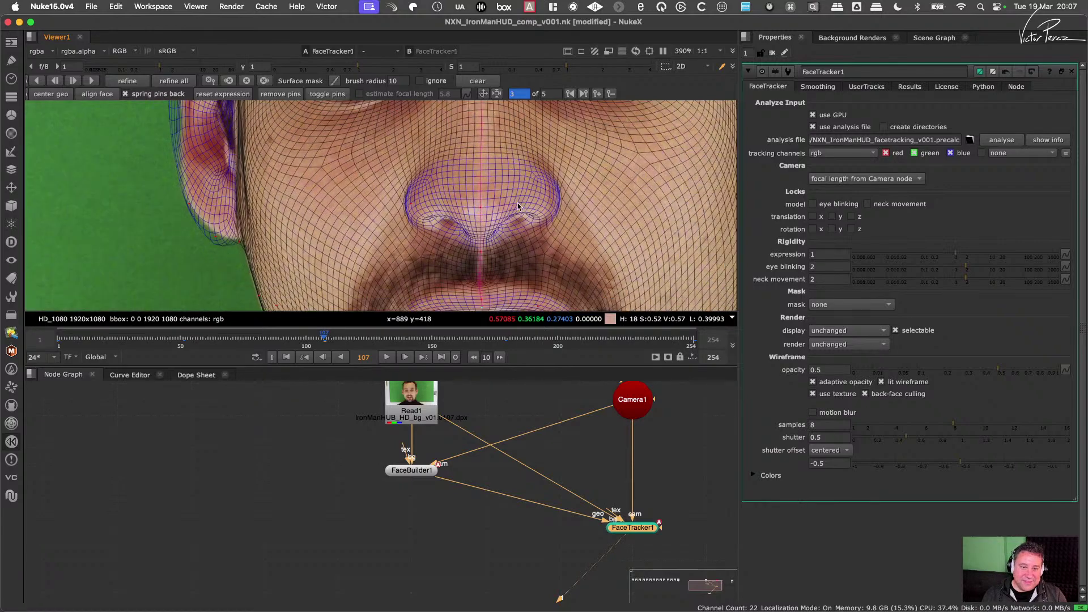
middle_click_drag(497, 192, 489, 238)
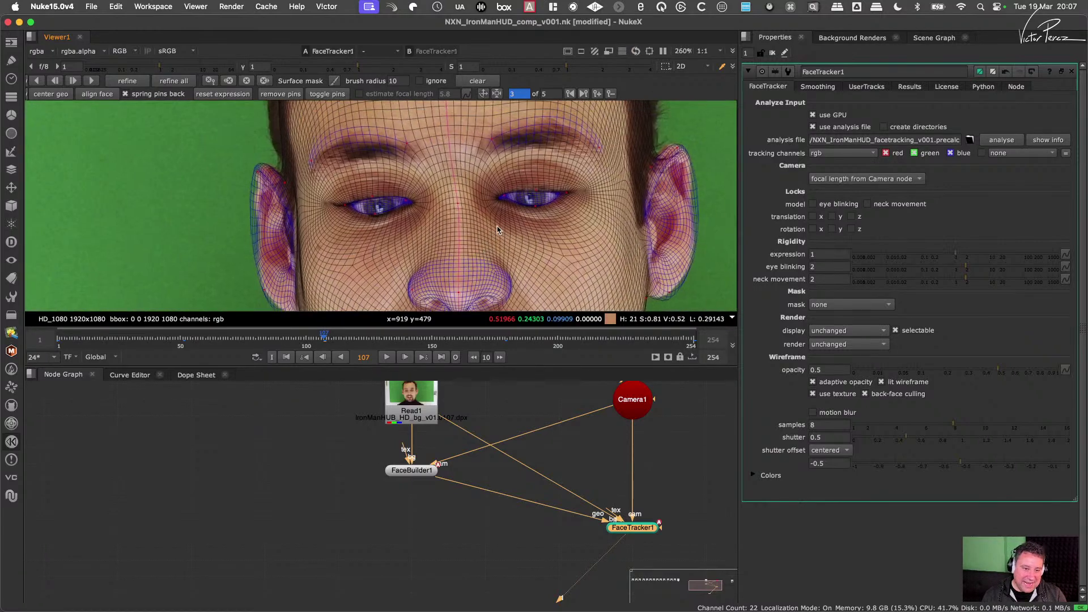
scroll(380, 216, "up", 4)
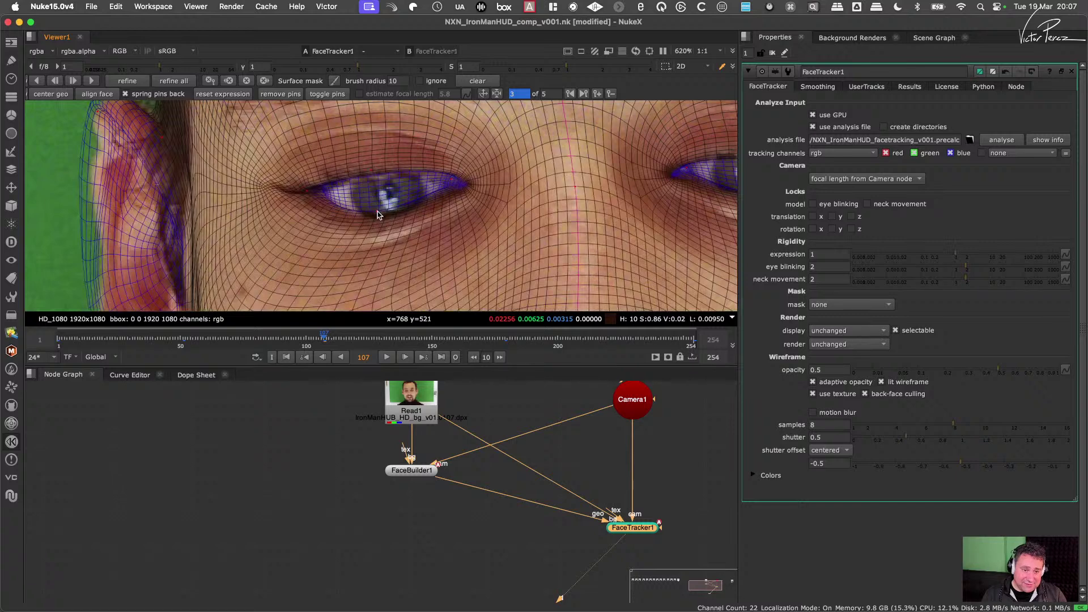
left_click_drag(378, 225, 379, 229)
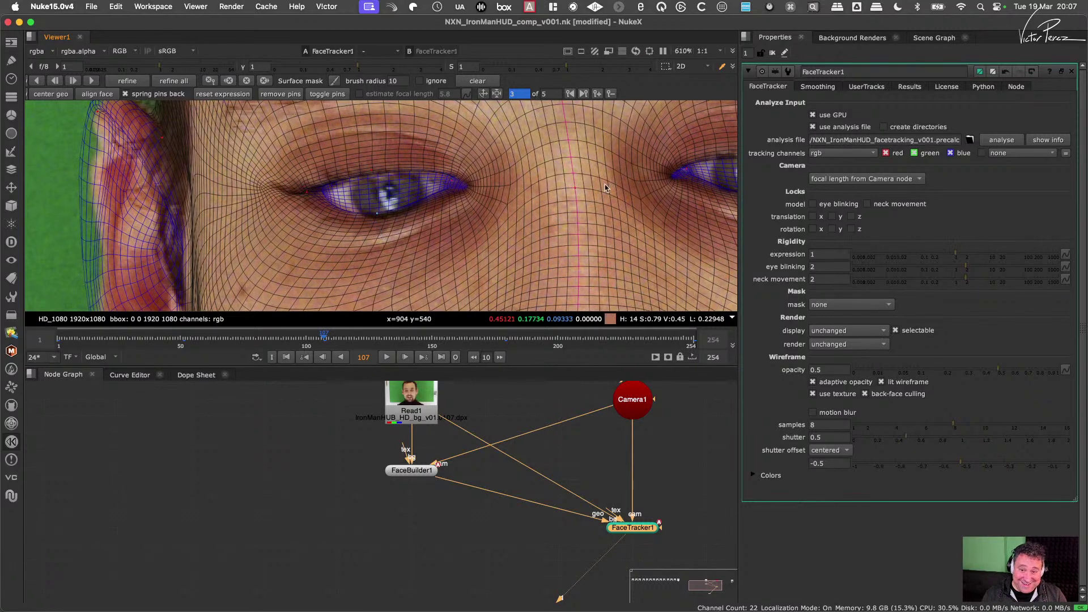
scroll(595, 182, "down", 2)
scroll(572, 180, "up", 3)
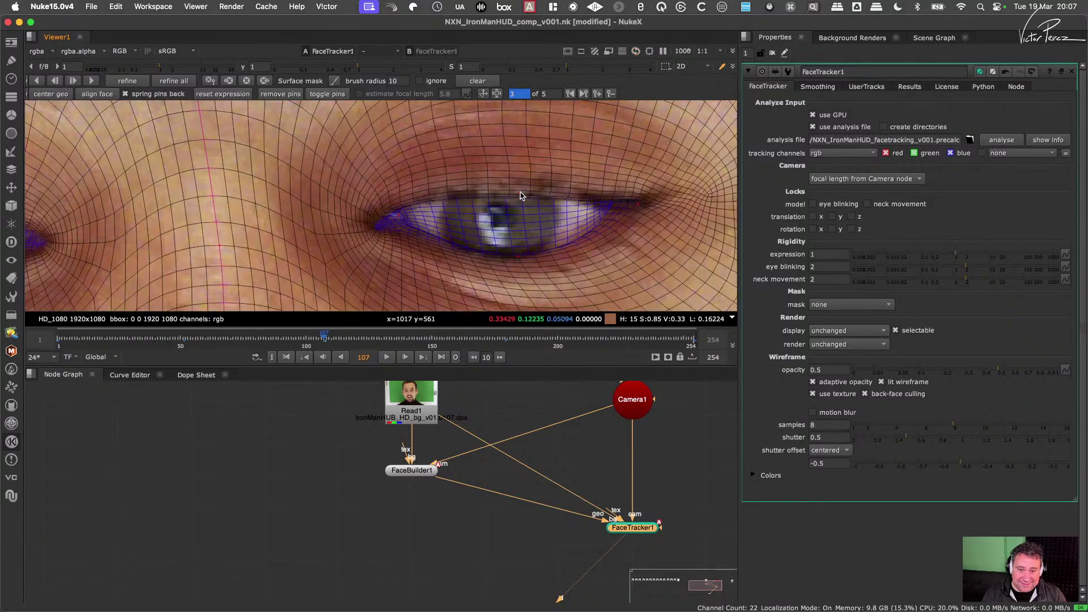
left_click_drag(520, 192, 522, 189)
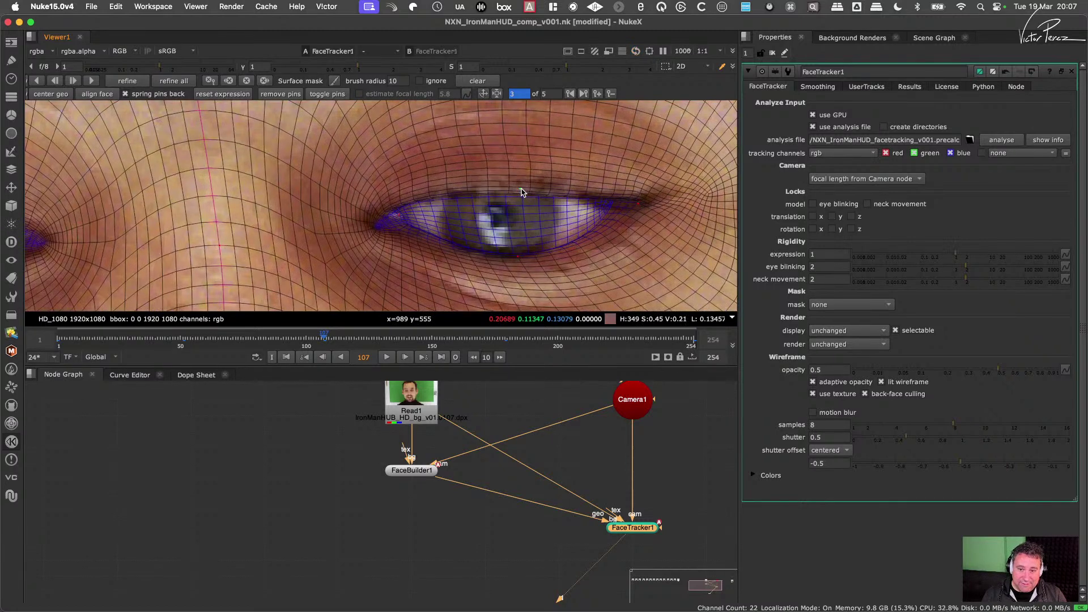
scroll(510, 232, "down", 3)
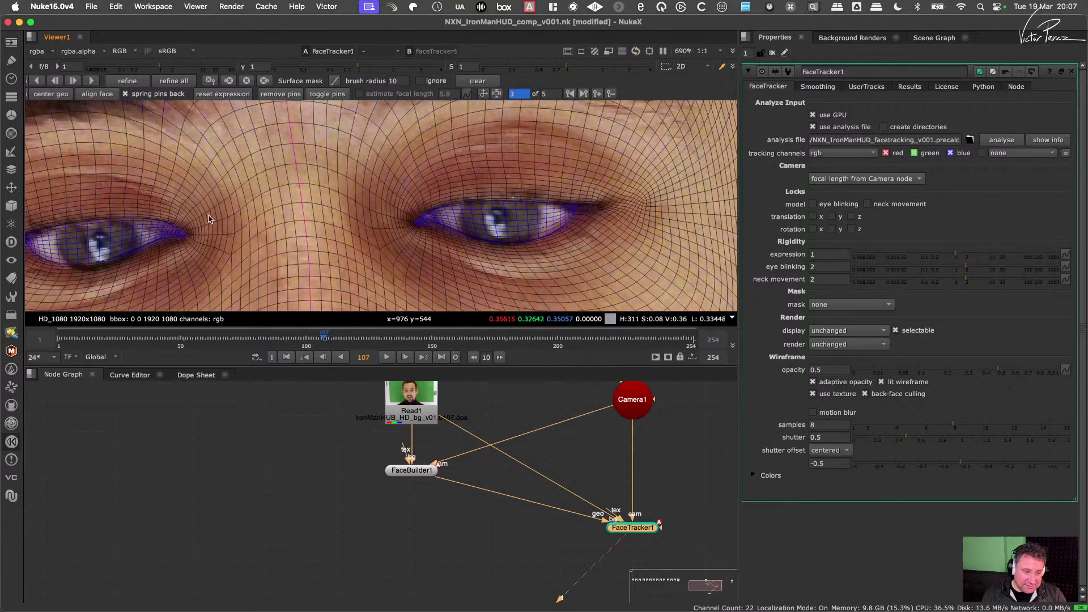
Step: Refine the tracking across all keyframes and play back the shot to check how the mesh follows the face
scroll(359, 227, "down", 5)
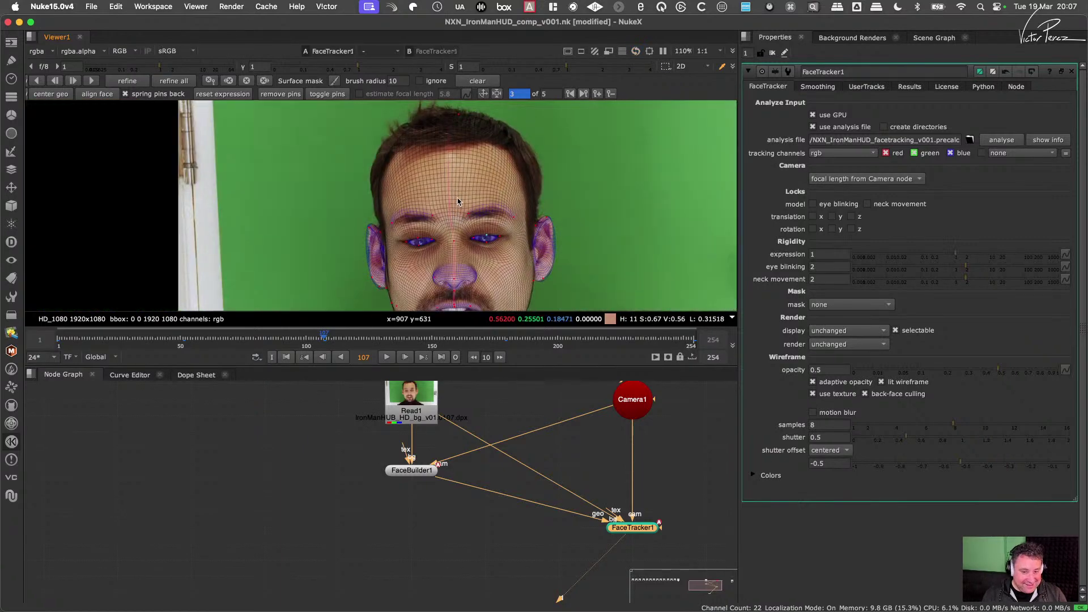
middle_click_drag(493, 229, 456, 174)
middle_click_drag(458, 229, 453, 219)
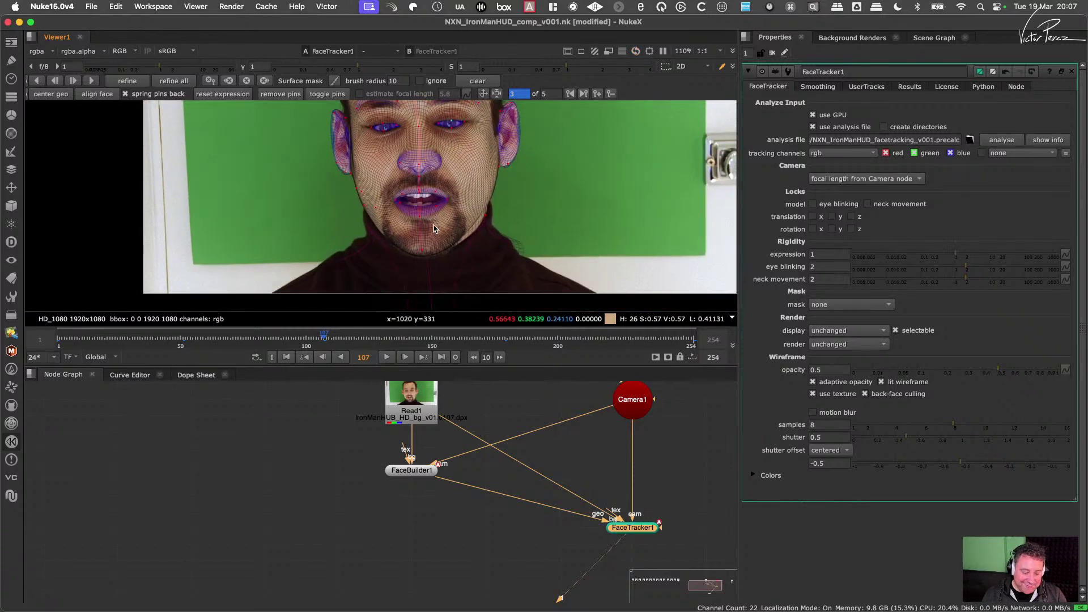
scroll(433, 228, "up", 2)
middle_click_drag(443, 182, 443, 238)
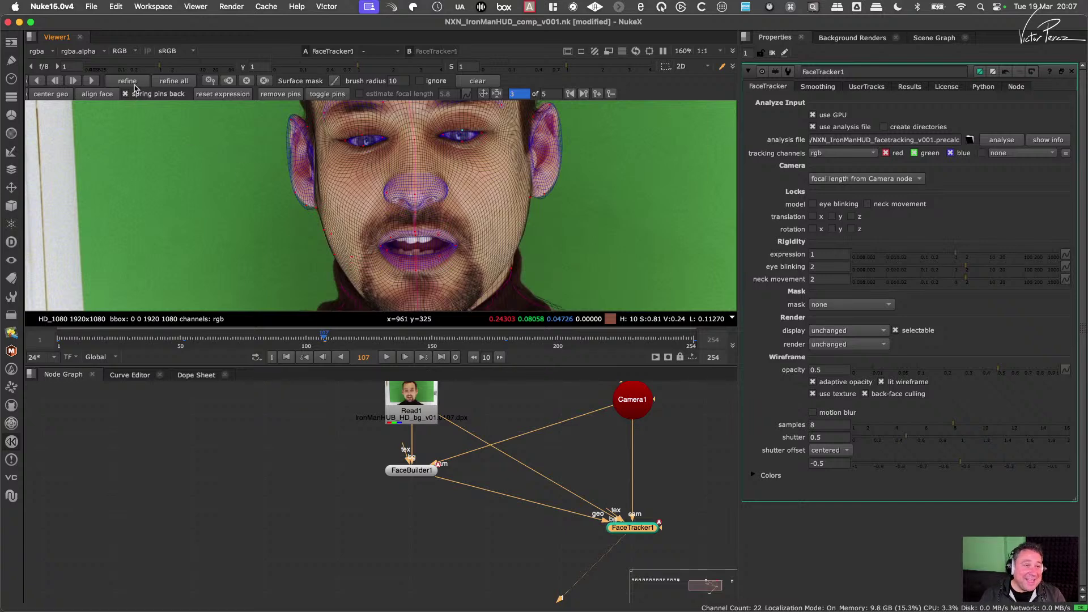
left_click(171, 82)
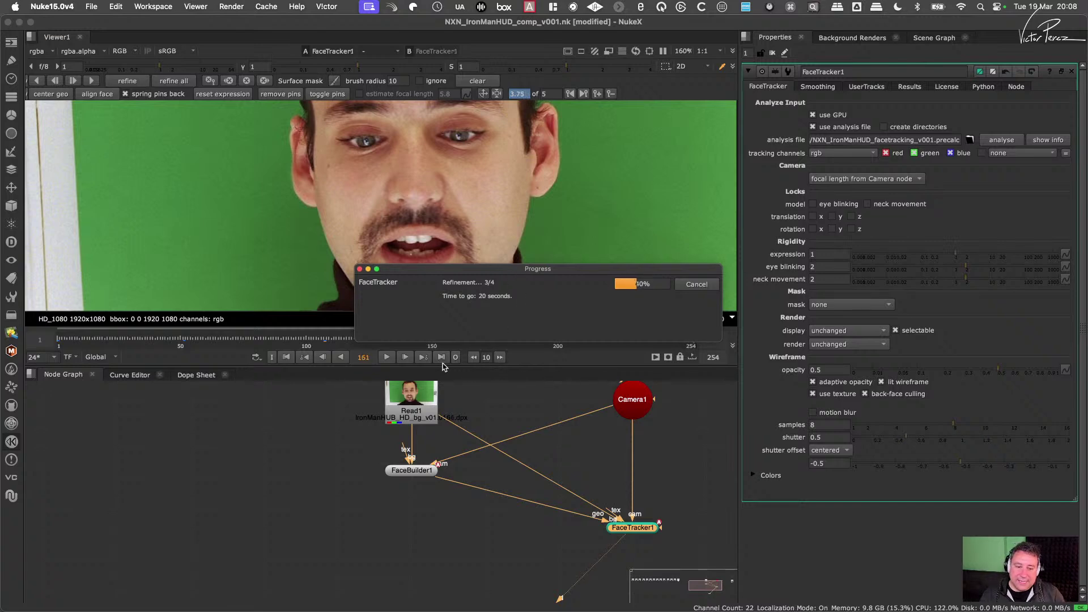
left_click_drag(412, 267, 400, 354)
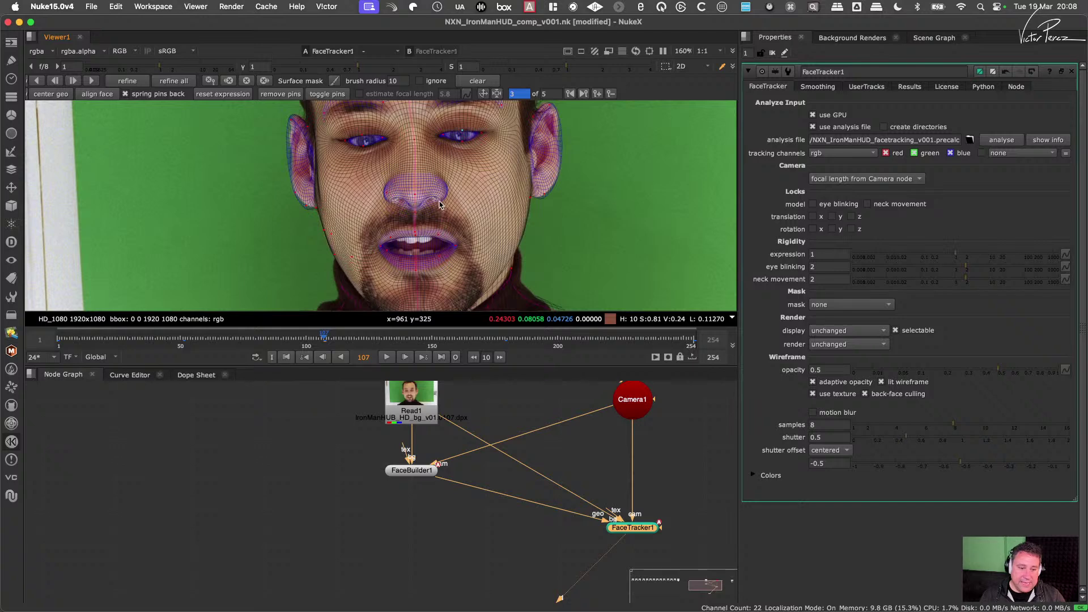
left_click(386, 357)
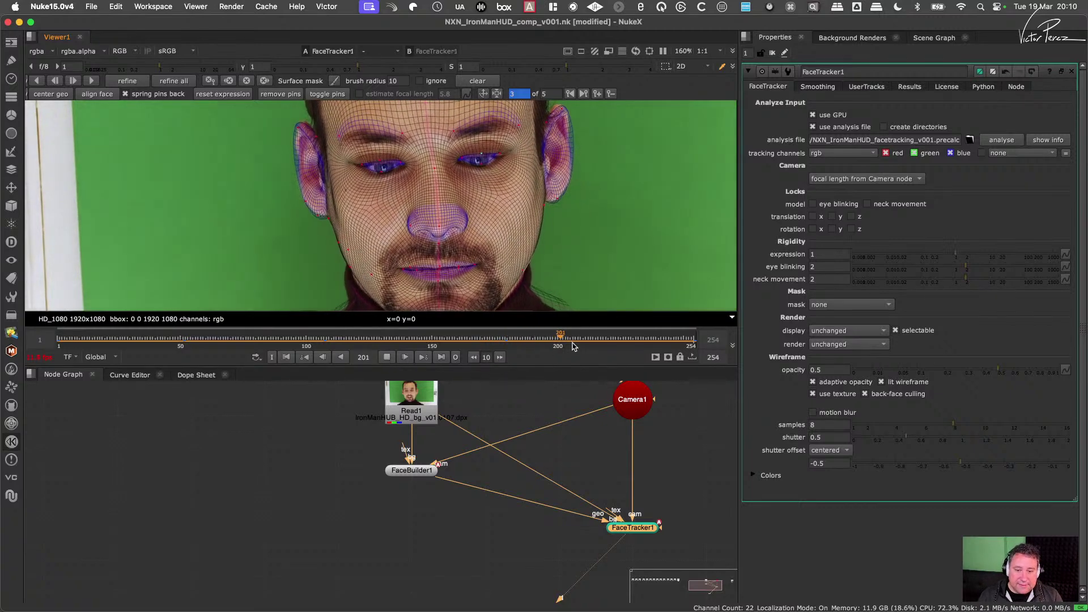
left_click(387, 358)
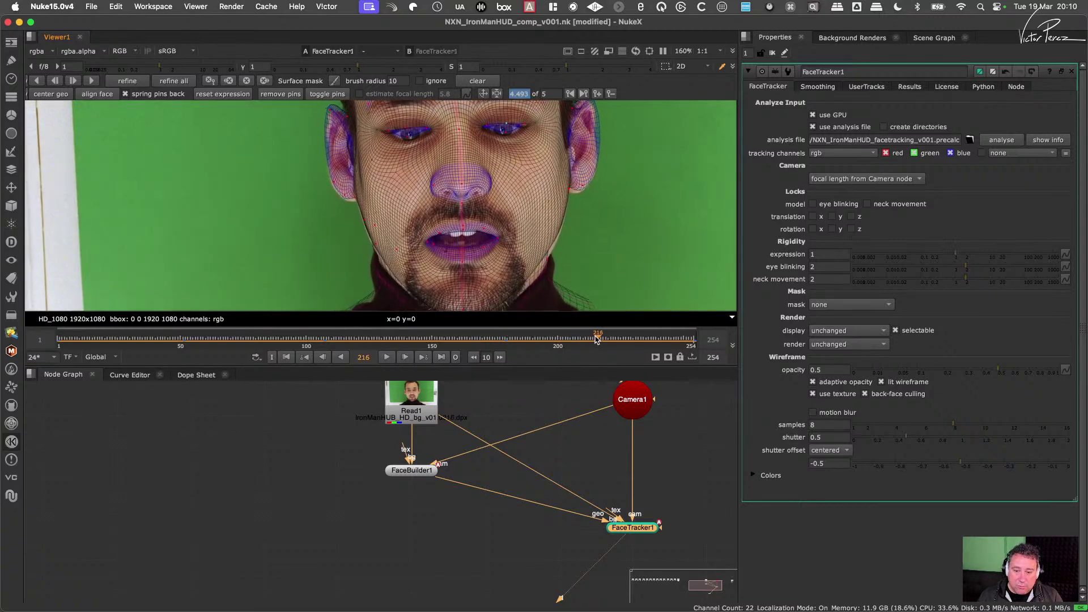
left_click_drag(579, 339, 607, 342)
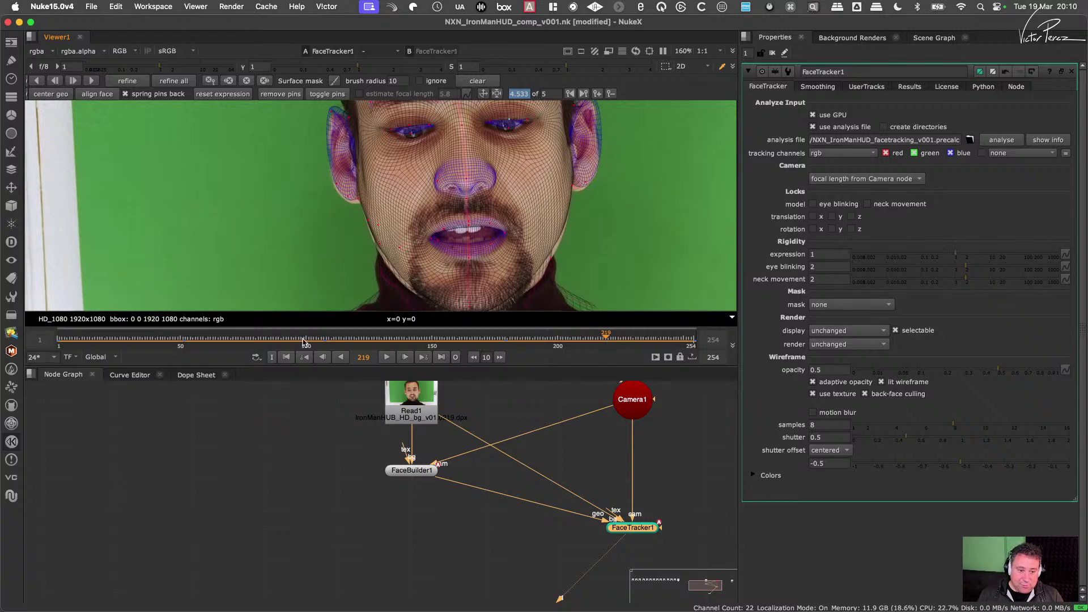
Step: Add a correction keyframe at frame 75 by pinning the image-left mouth corner and both sides of the upper lip
left_click_drag(278, 340, 244, 340)
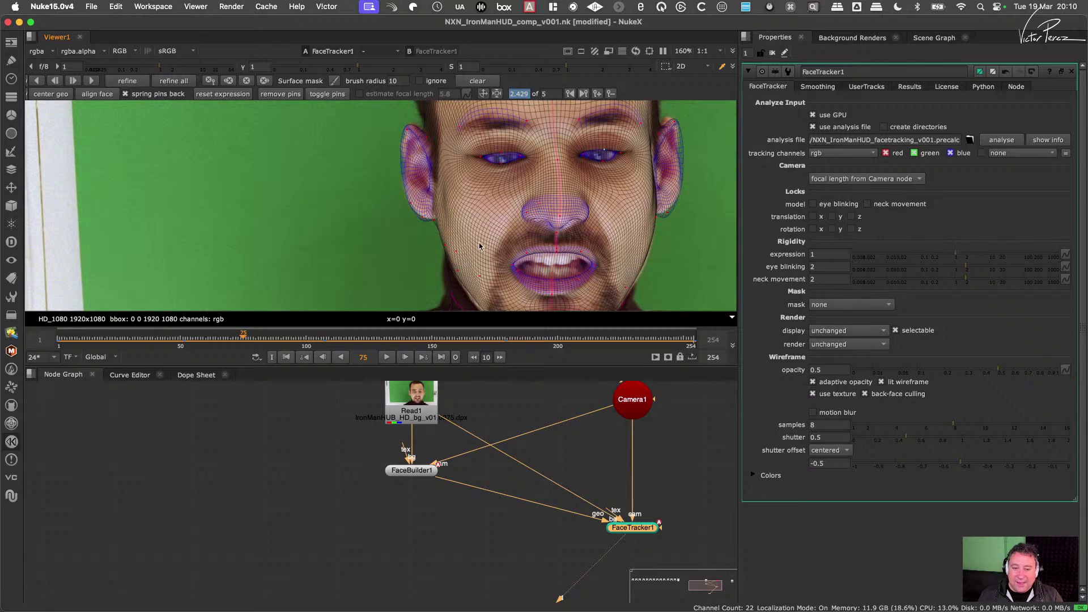
scroll(479, 246, "up", 5)
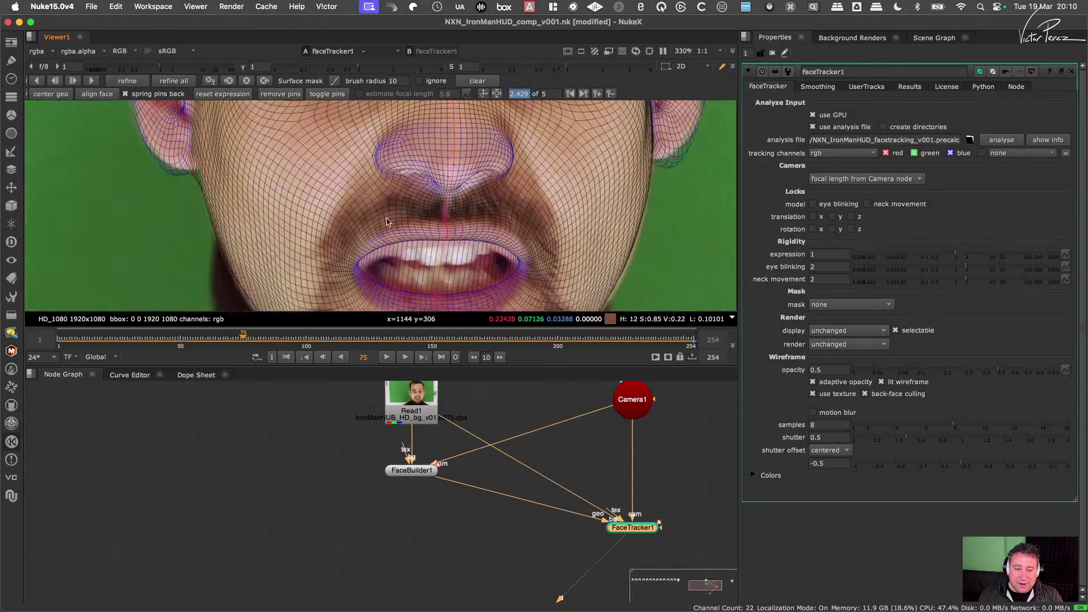
middle_click_drag(387, 219, 379, 217)
left_click_drag(349, 267, 354, 275)
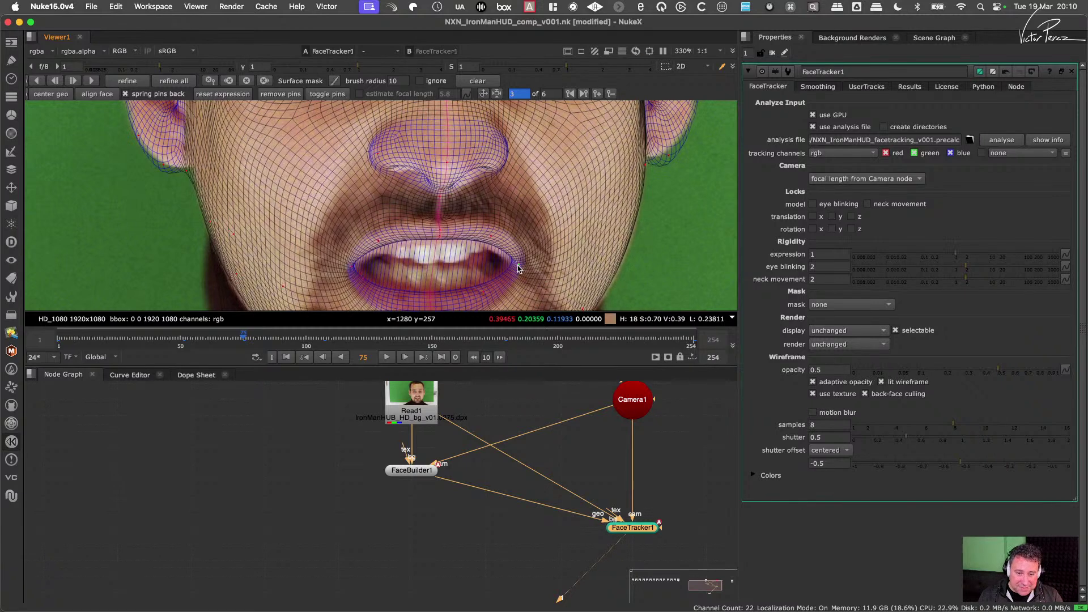
left_click_drag(493, 243, 479, 246)
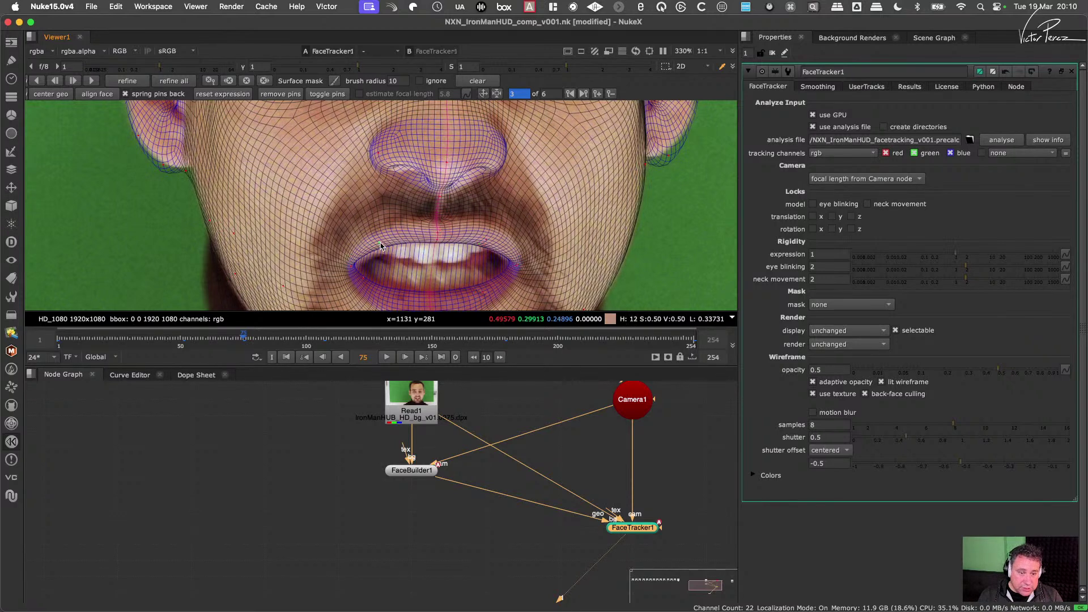
left_click_drag(379, 246, 388, 246)
Step: At frame 75, fit the mesh to the top of the image-right ear and the image-right jaw edge
scroll(442, 252, "down", 4)
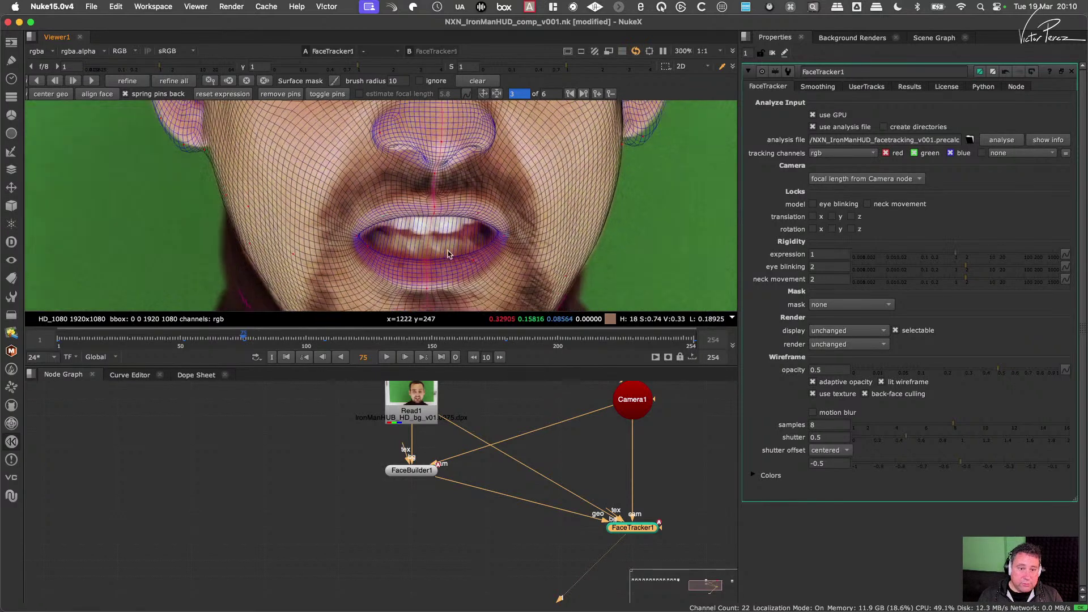
middle_click_drag(441, 262, 489, 313)
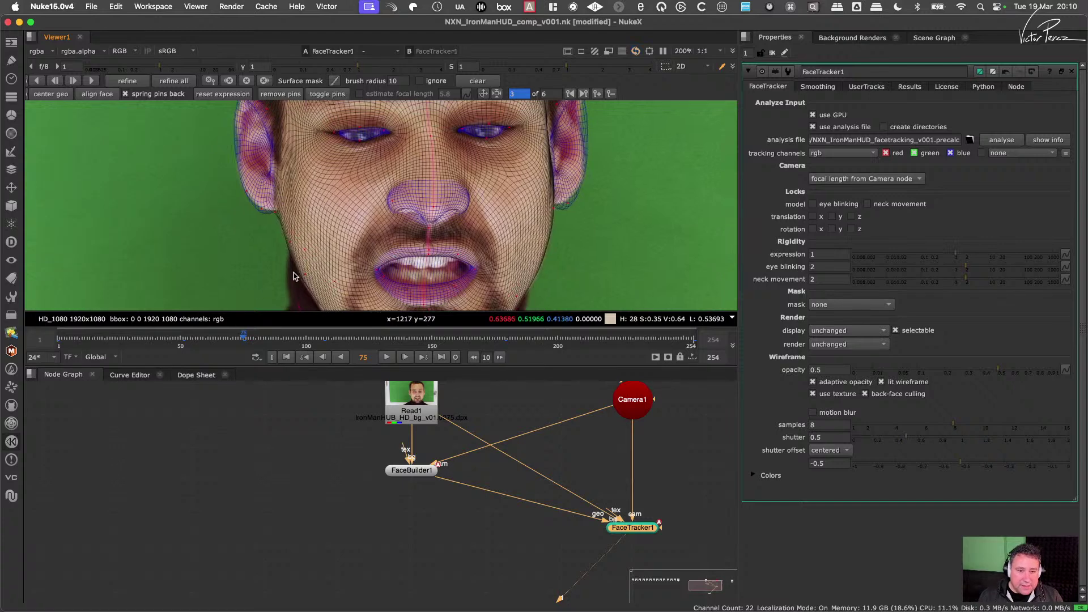
middle_click_drag(297, 162, 284, 201)
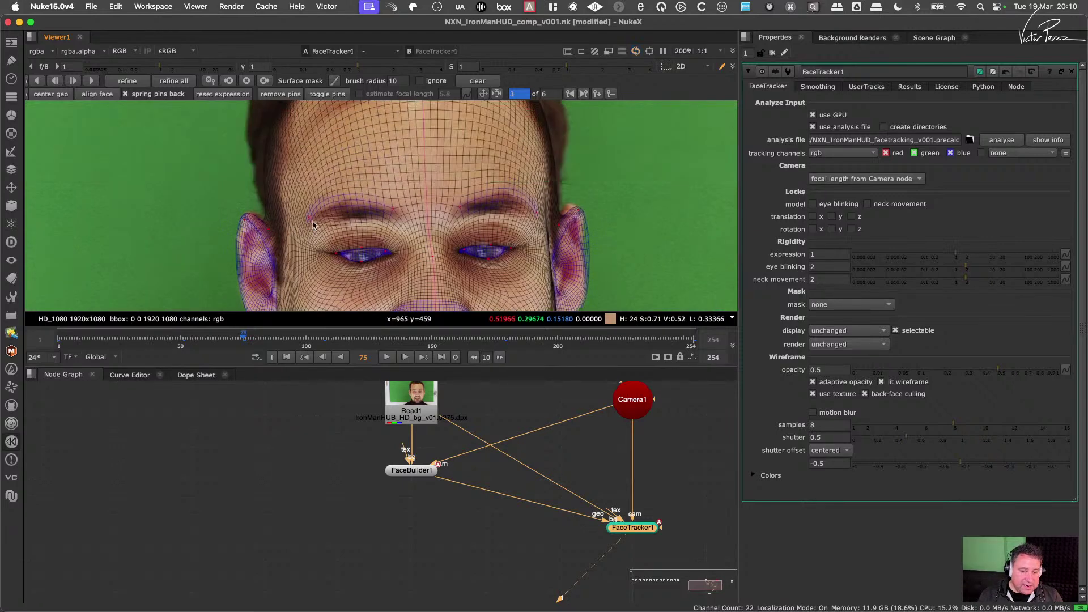
middle_click_drag(565, 217, 540, 207)
left_click_drag(540, 205, 532, 196)
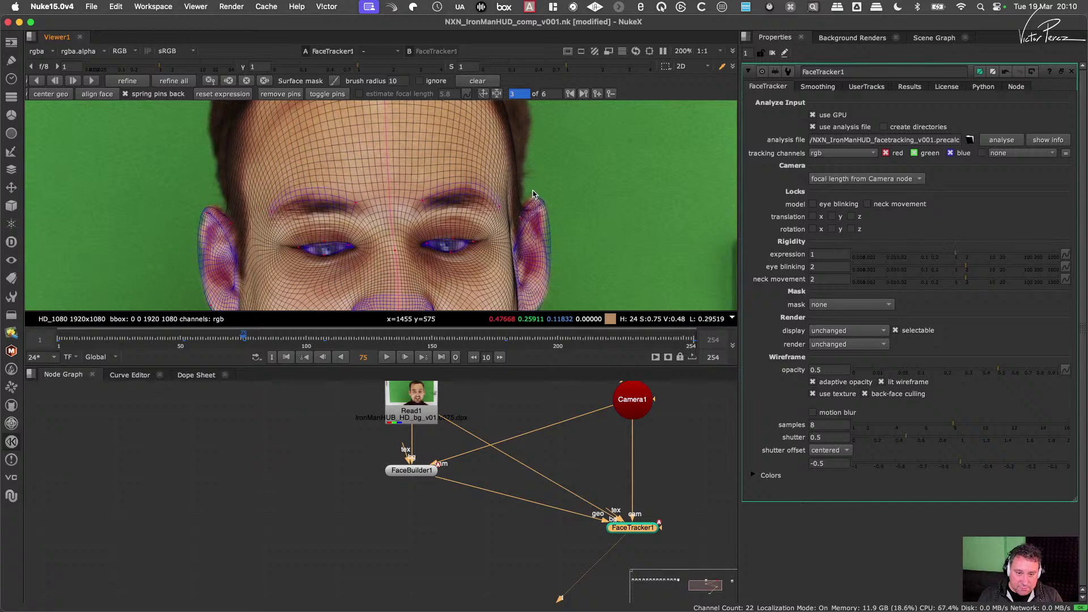
middle_click_drag(540, 292, 544, 225)
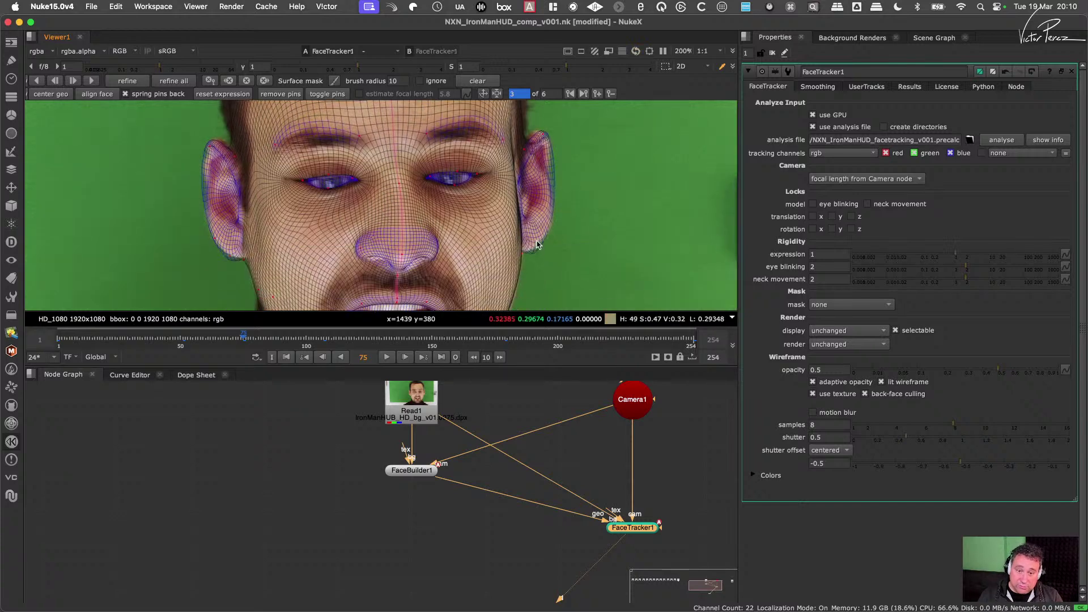
middle_click_drag(249, 289, 369, 211)
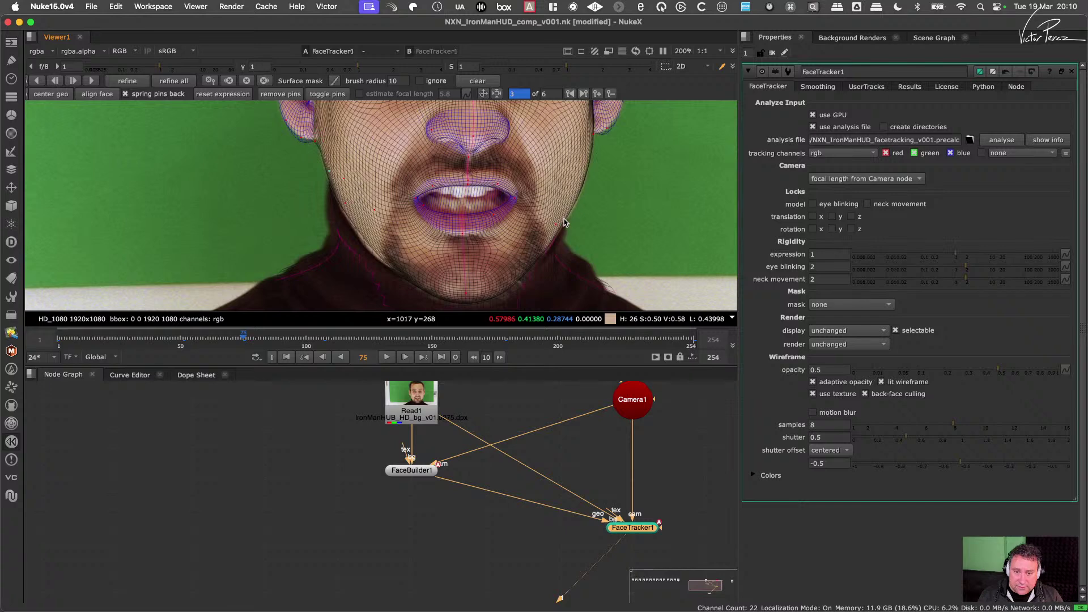
left_click_drag(555, 225, 561, 231)
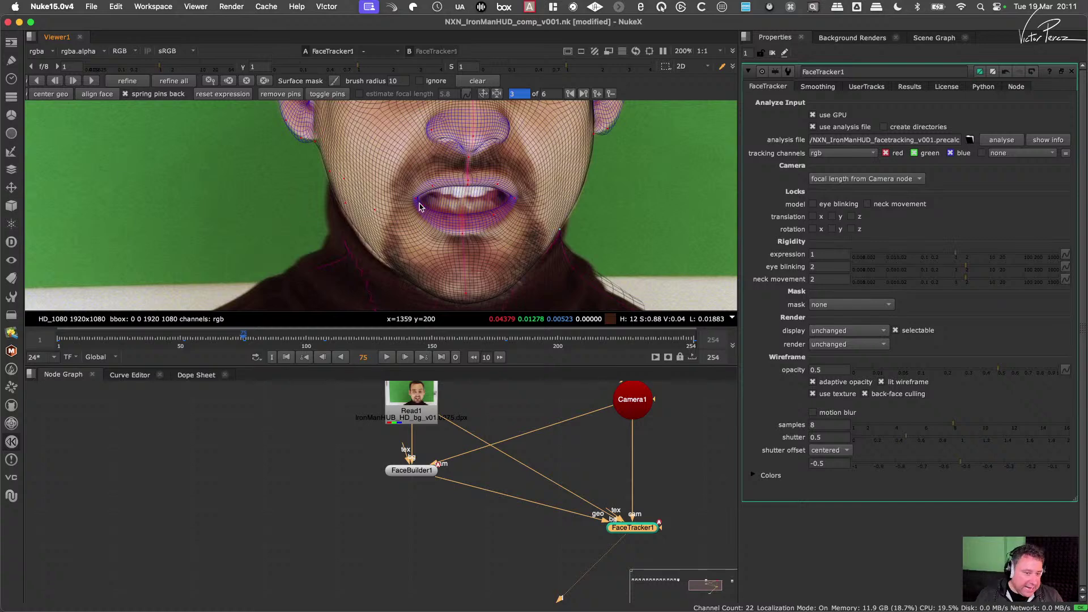
Step: At frame 75, pin both mouth corners of the mesh to the corners of the actor's lips
scroll(441, 194, "up", 2)
scroll(441, 195, "up", 2)
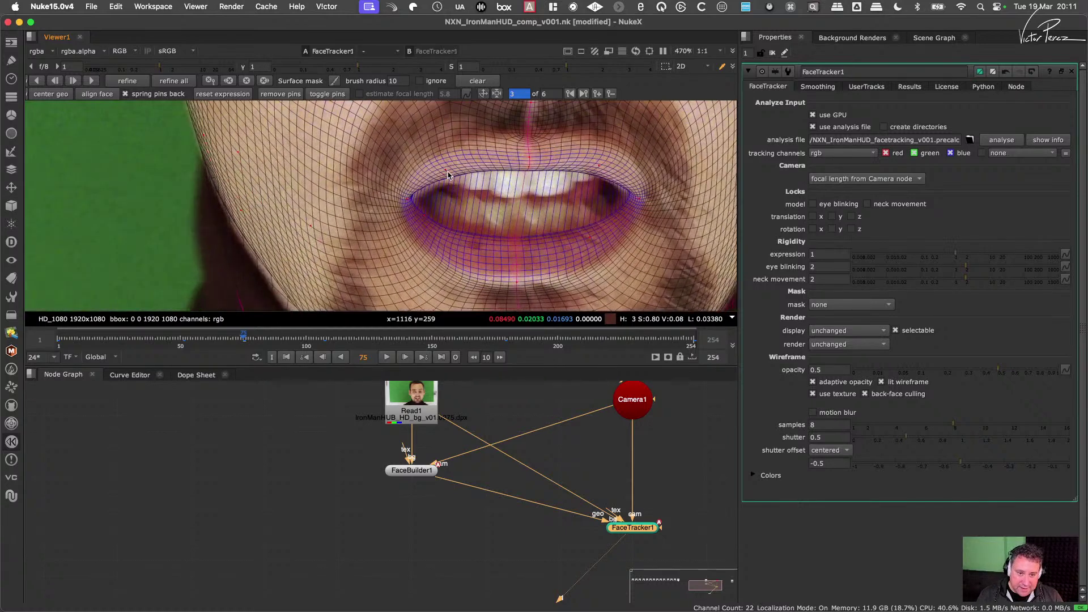
left_click_drag(407, 197, 418, 202)
left_click_drag(639, 201, 636, 200)
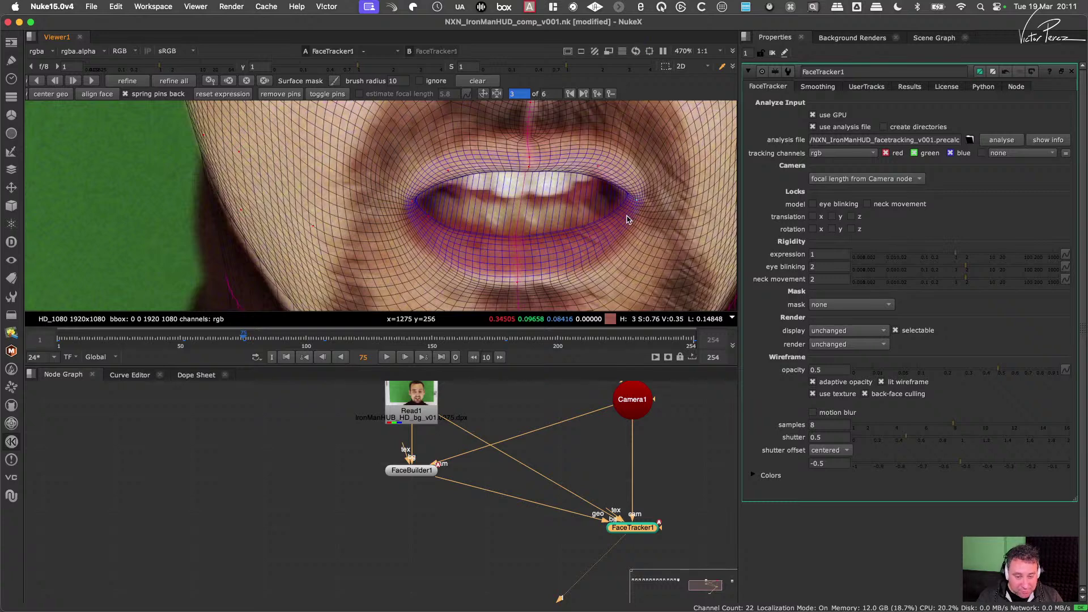
Step: Add a correction keyframe at frame 24 by pinning both mouth corners and the image-left side of the upper lip
left_click(116, 339)
scroll(359, 218, "down", 3)
scroll(359, 218, "up", 4)
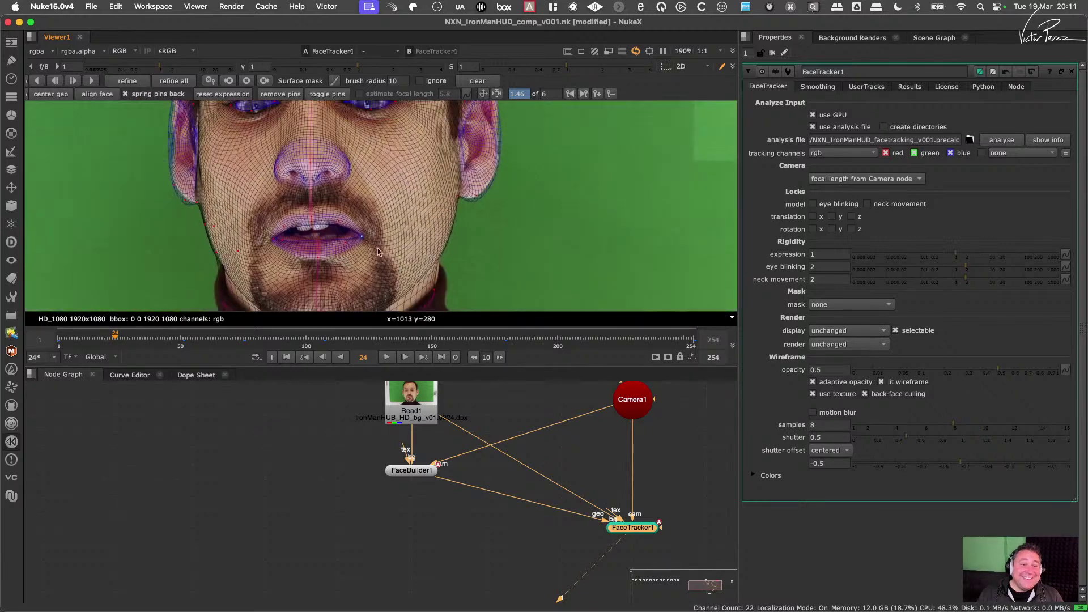
left_click_drag(373, 246, 348, 227)
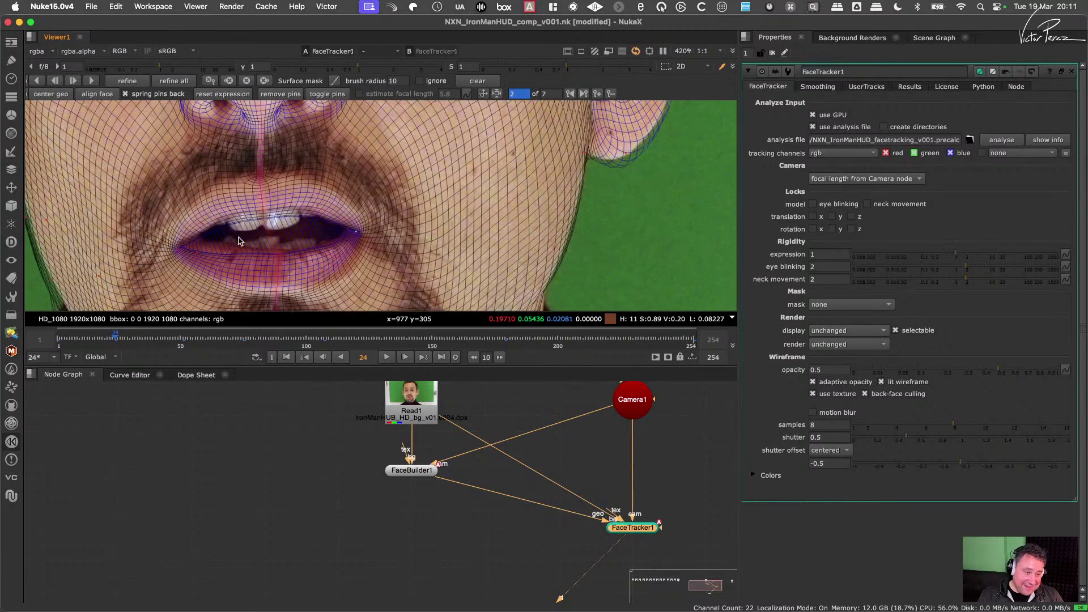
left_click_drag(180, 250, 217, 244)
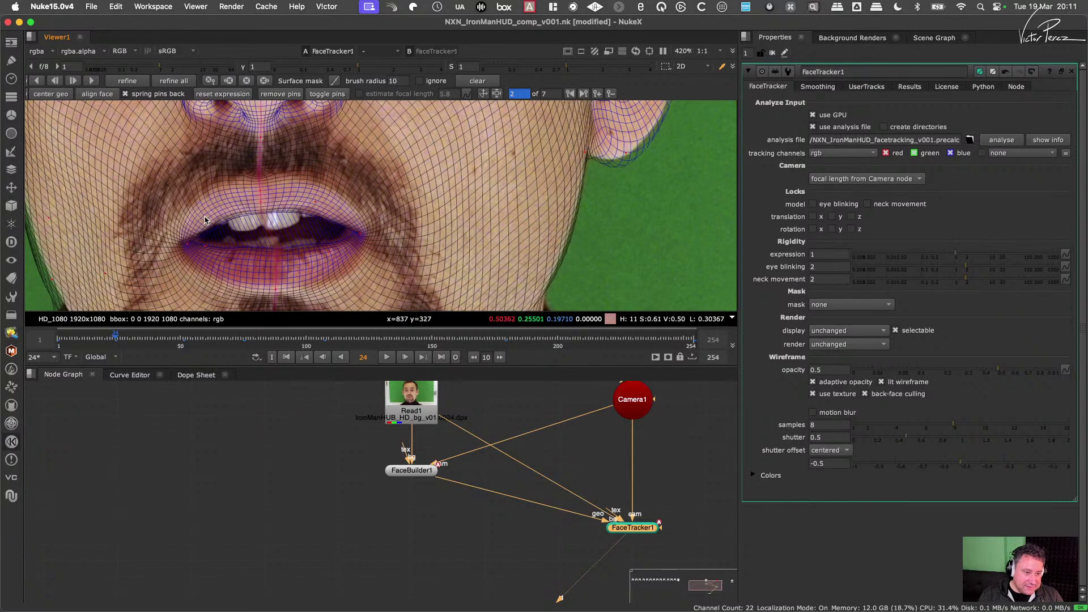
left_click_drag(204, 217, 203, 215)
left_click(356, 233)
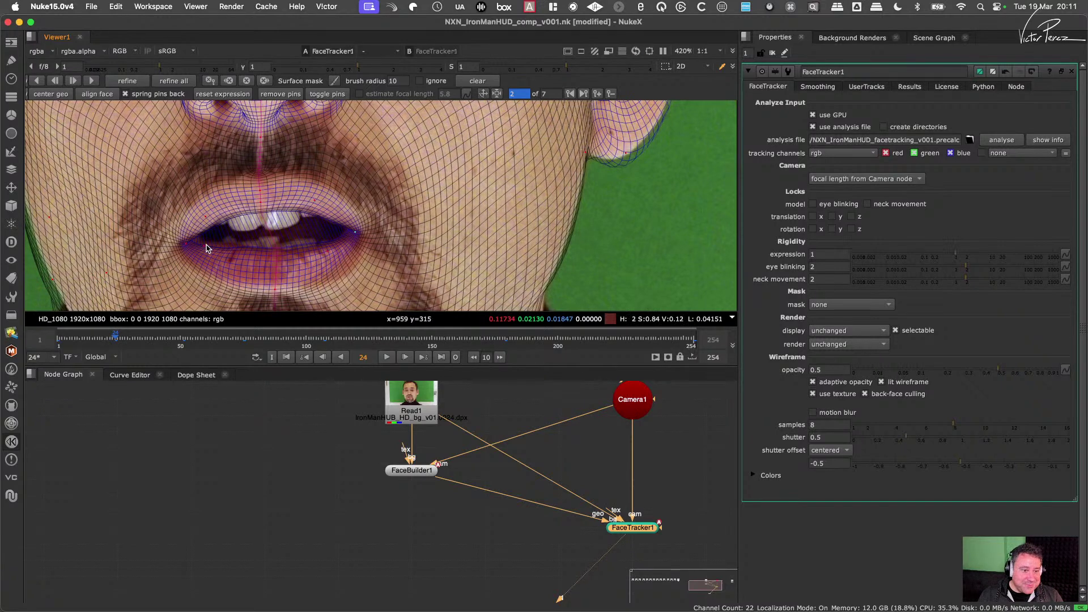
left_click_drag(204, 244, 190, 242)
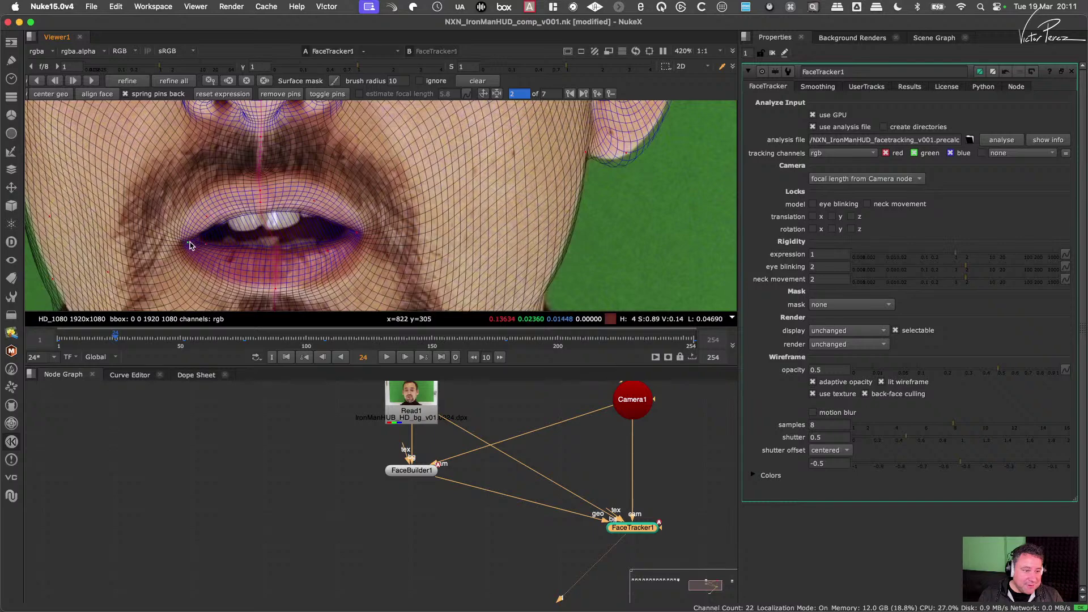
Step: At frame 24, pin the mesh to the image-left jaw edge at two points between the earlobe and the collar
scroll(497, 220, "down", 6)
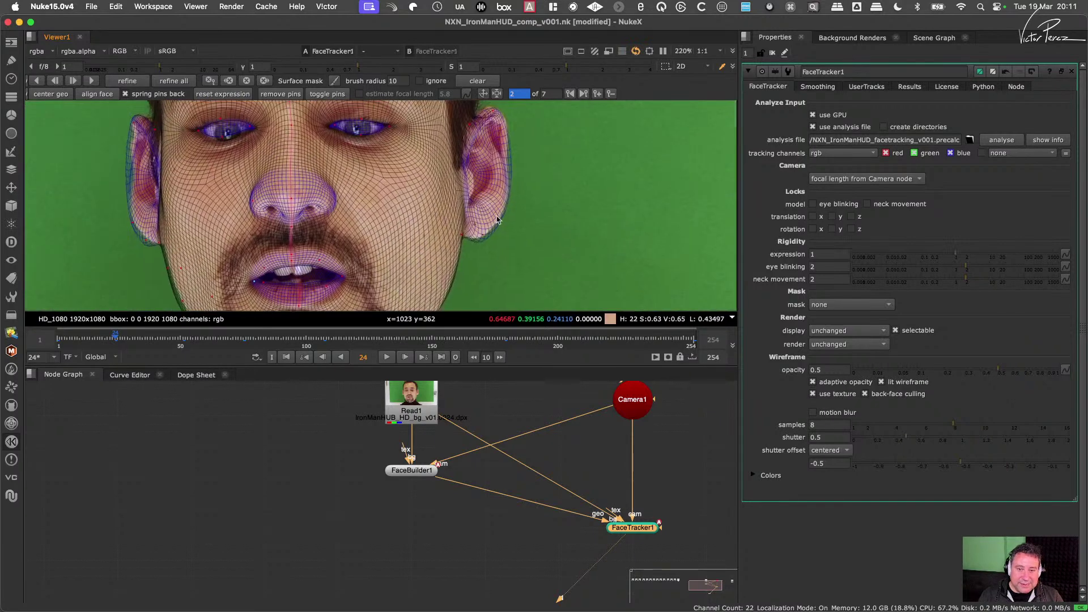
middle_click_drag(457, 280, 454, 201)
middle_click_drag(200, 218, 318, 230)
scroll(281, 241, "up", 5)
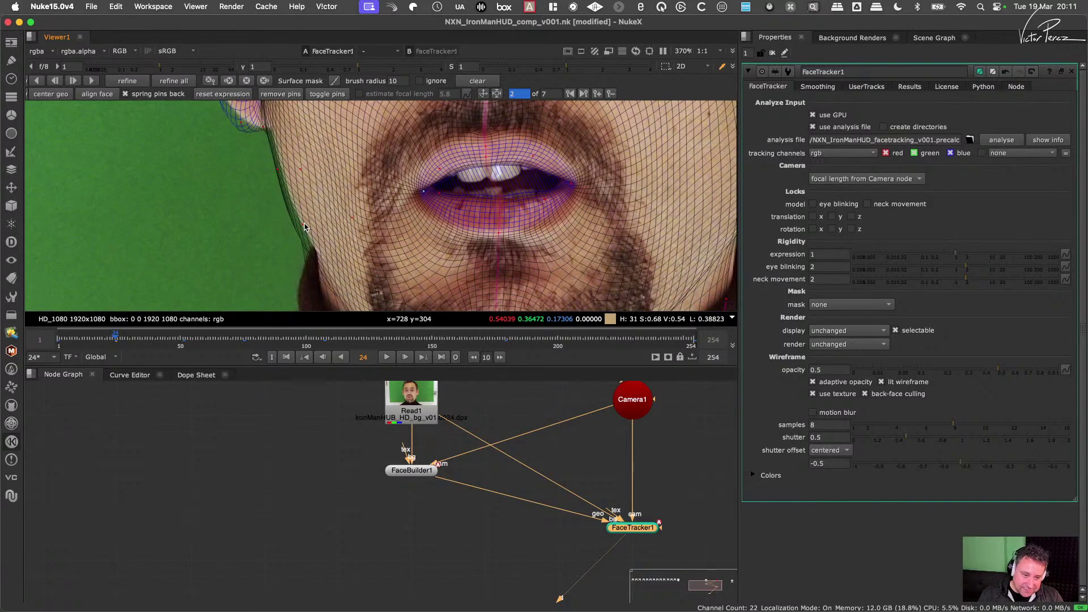
mouse_move(305, 227)
left_mouse_down()
mouse_move(318, 218)
mouse_move(310, 224)
left_mouse_up()
left_click_drag(280, 170, 286, 171)
middle_click_drag(331, 274, 354, 212)
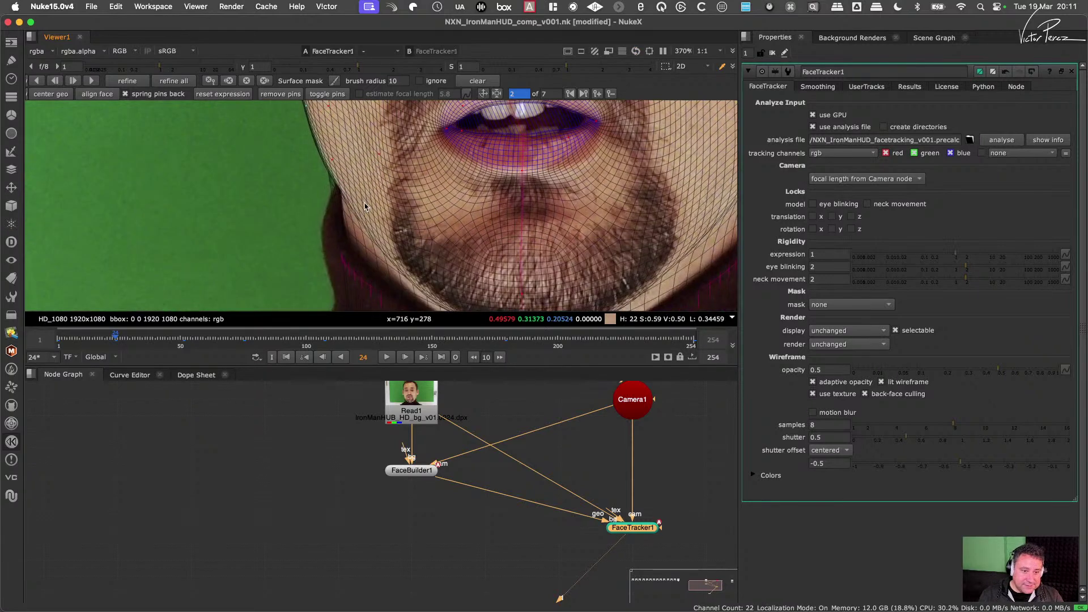
Step: Examine how the frame 24 mesh fits the chin, jaw, eyes, eyebrows, forehead and hairline
scroll(364, 207, "down", 4)
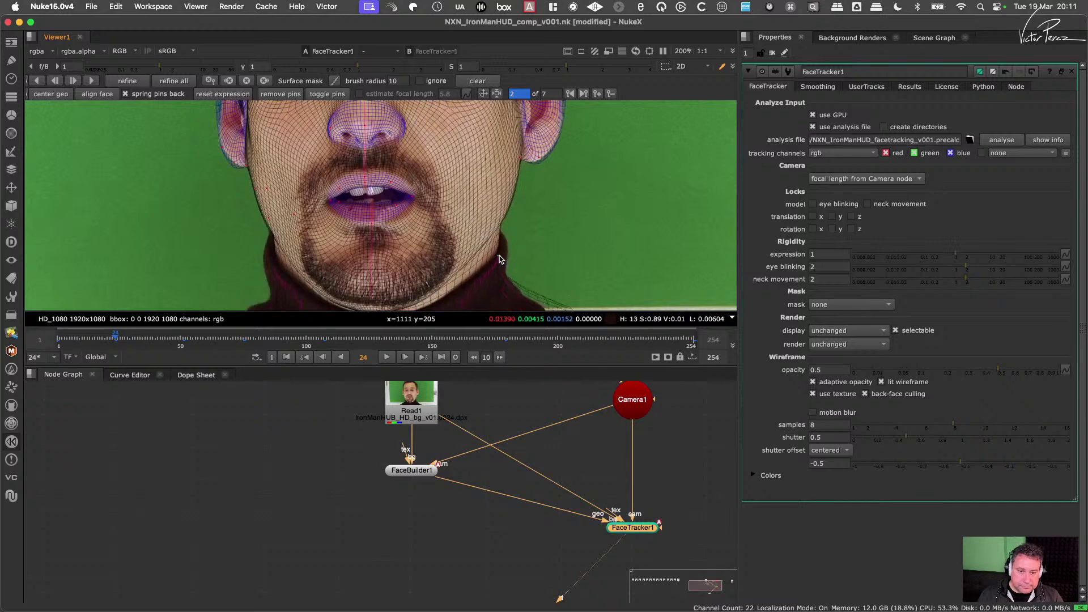
middle_click_drag(359, 160, 368, 238)
middle_click_drag(333, 180, 343, 265)
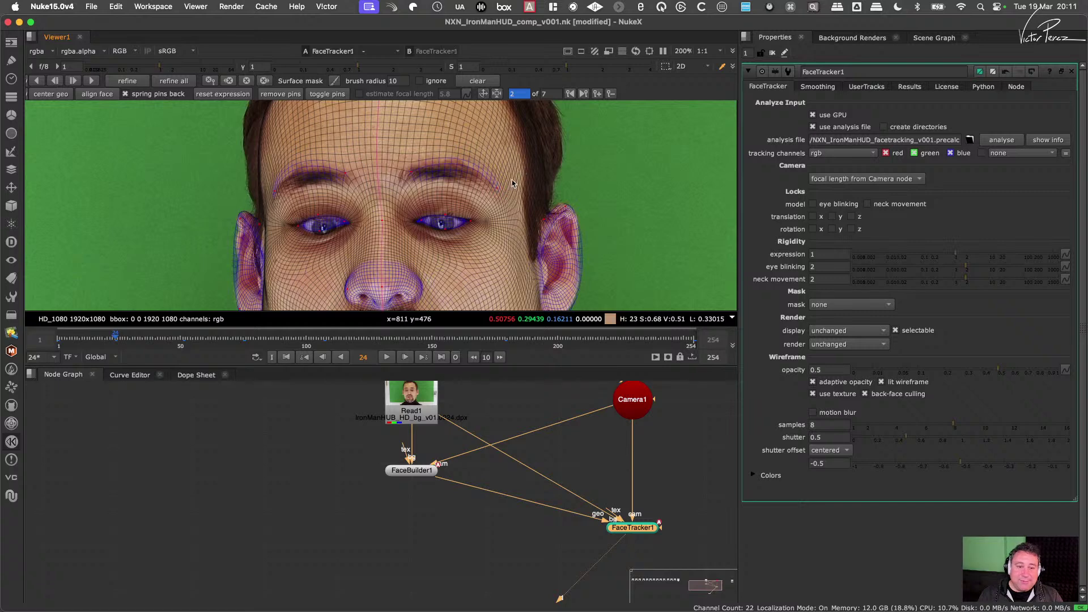
middle_click_drag(315, 164, 280, 206)
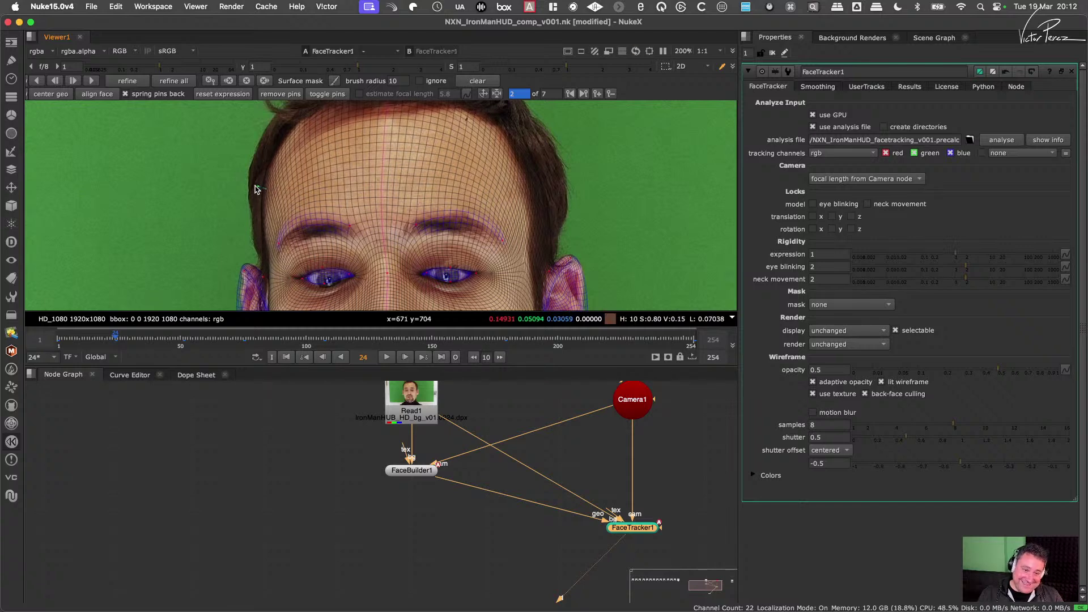
middle_click_drag(251, 188, 235, 247)
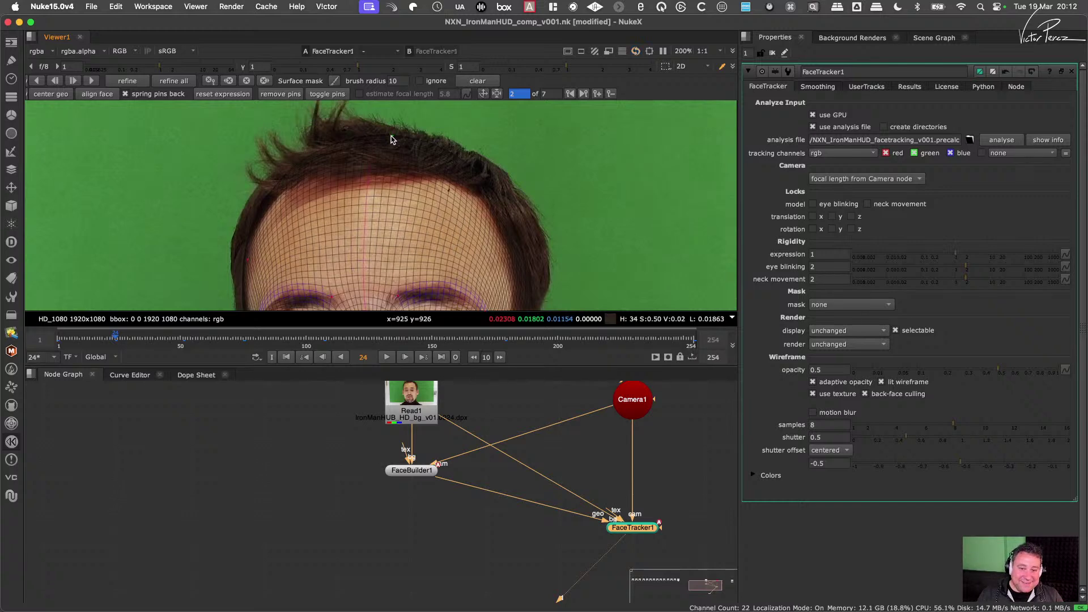
middle_click_drag(370, 195, 340, 180)
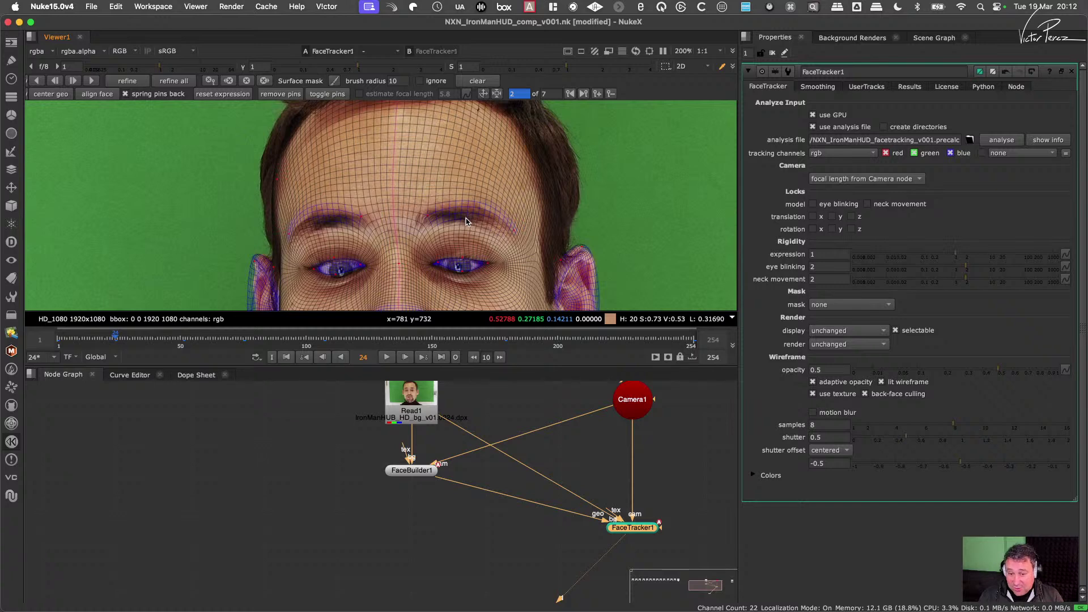
scroll(569, 238, "down", 5)
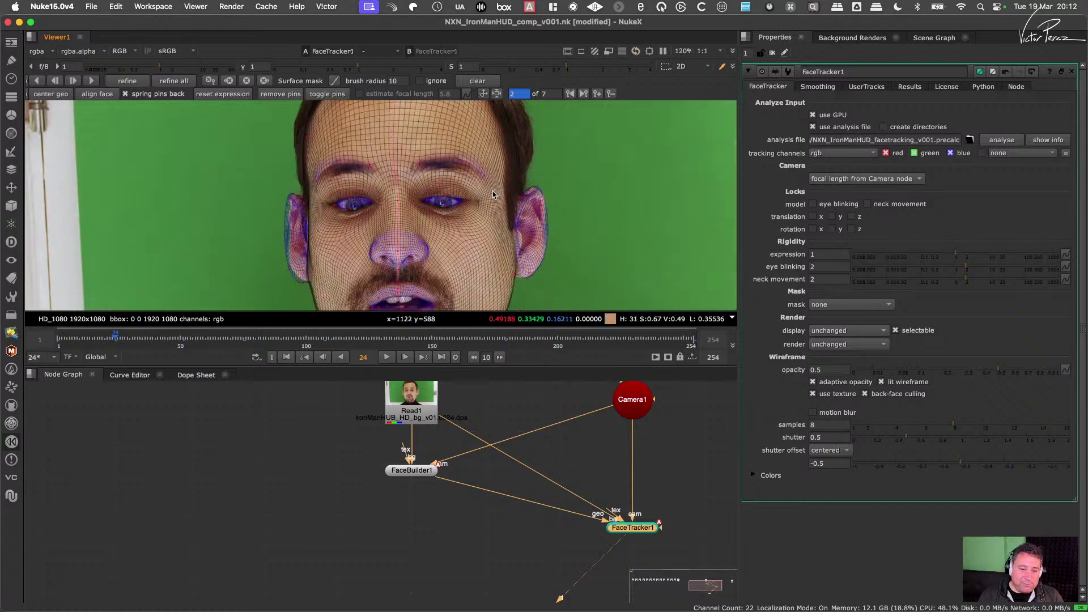
scroll(476, 193, "up", 2)
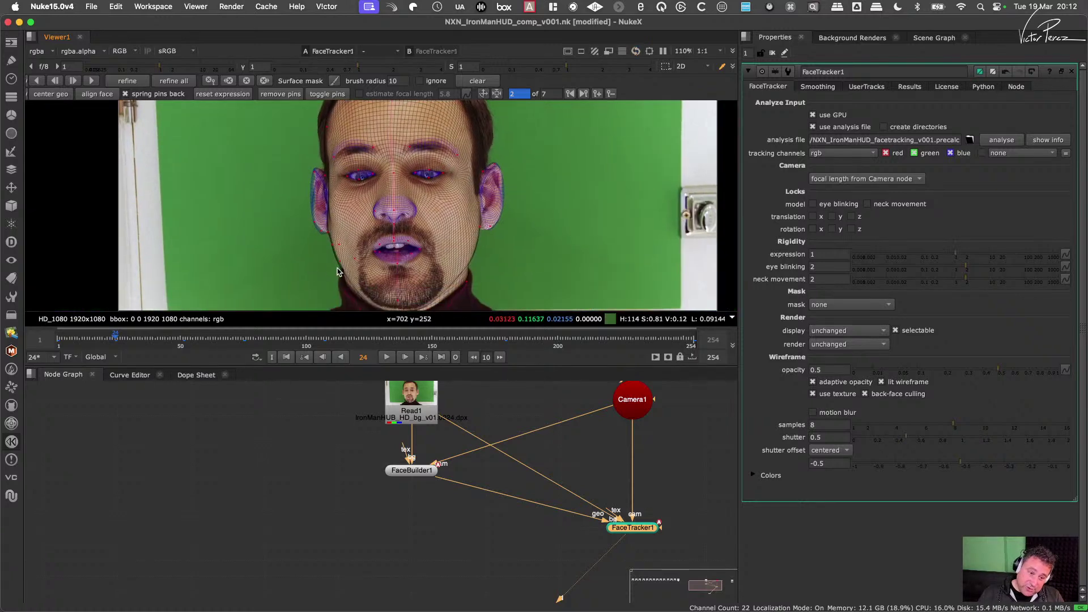
Step: Fine-tune the image-left jaw pins at frame 24 so the mesh edge follows the cheek outline
scroll(368, 247, "up", 4)
left_click_drag(374, 241, 372, 231)
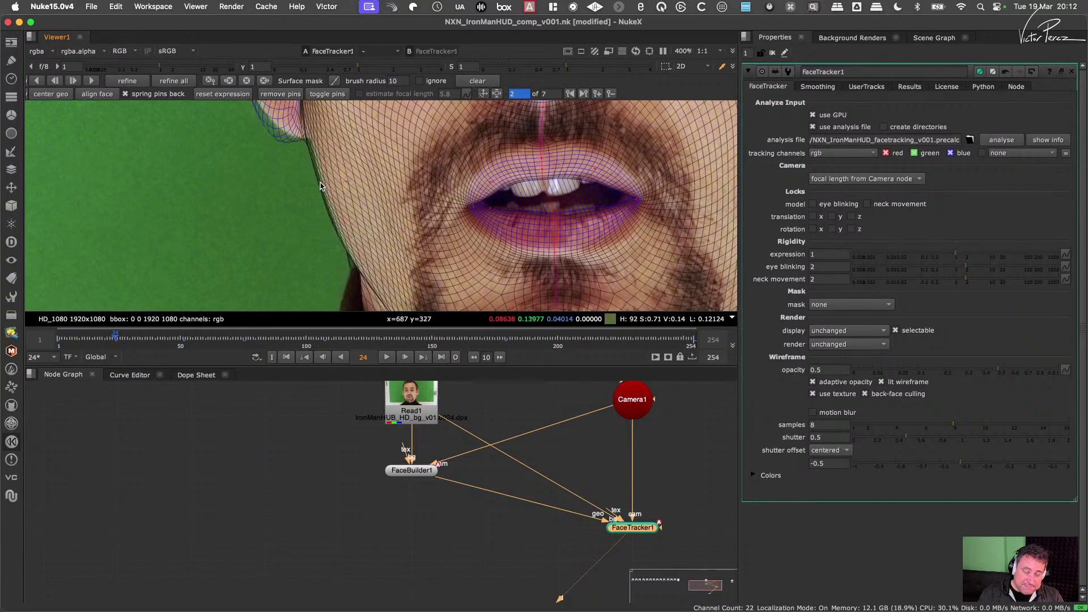
left_click_drag(320, 183, 322, 184)
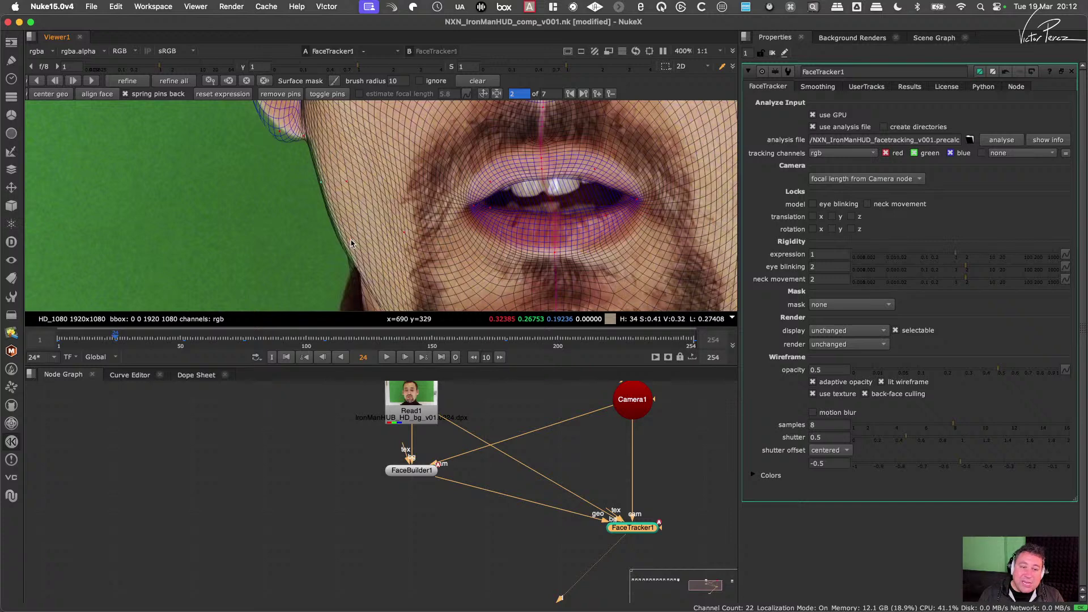
Step: At frame 24, fit the mesh to the image-right earlobe and check the top of that ear
scroll(385, 243, "down", 4)
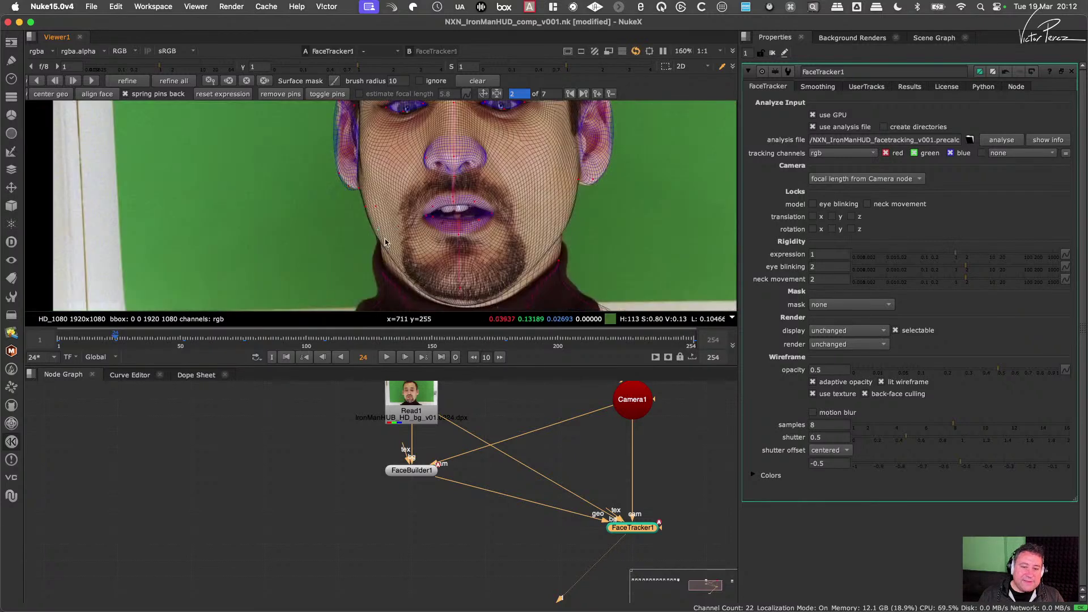
middle_click_drag(385, 243, 337, 310)
scroll(548, 251, "up", 5)
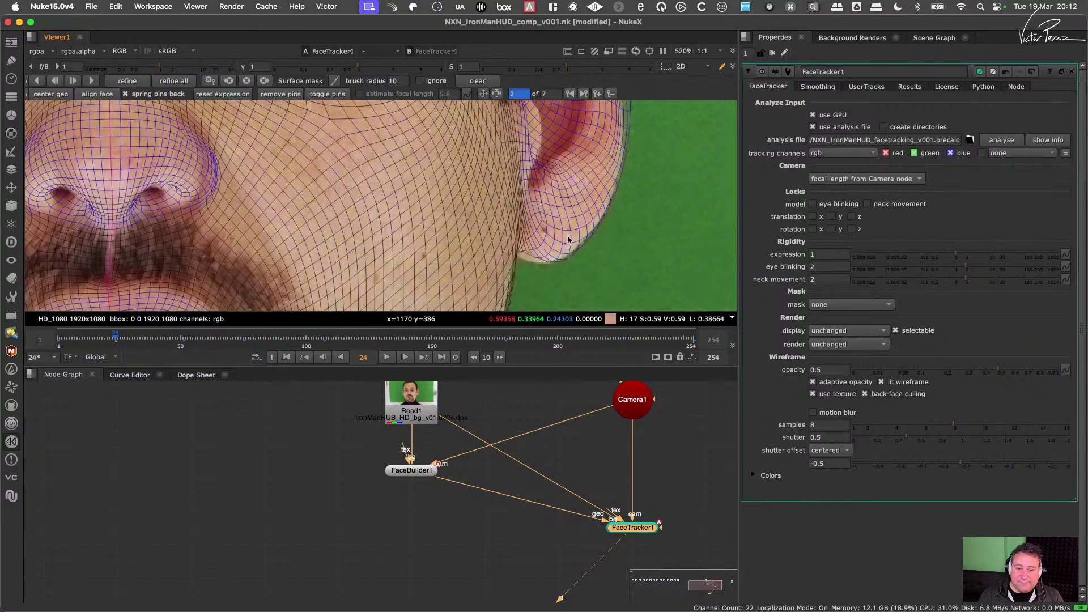
middle_click_drag(564, 248, 543, 251)
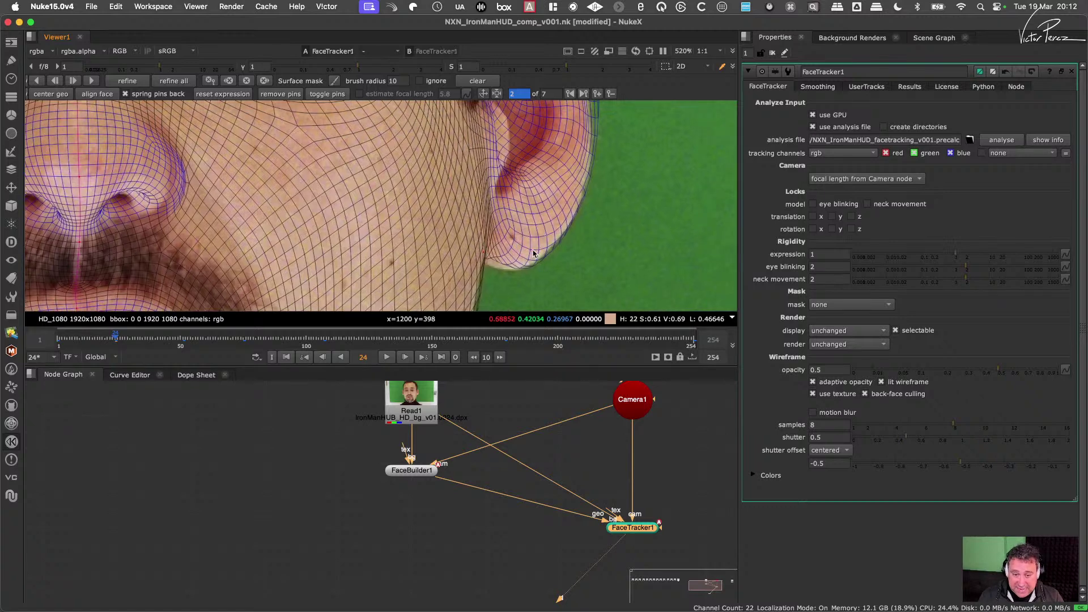
left_click_drag(533, 254, 500, 285)
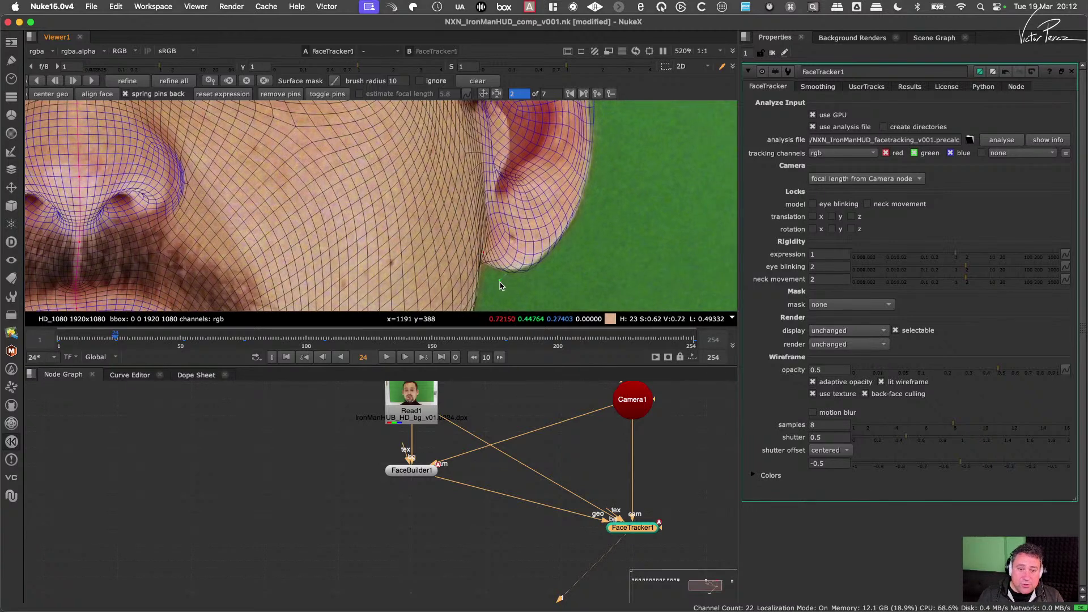
scroll(486, 275, "down", 4)
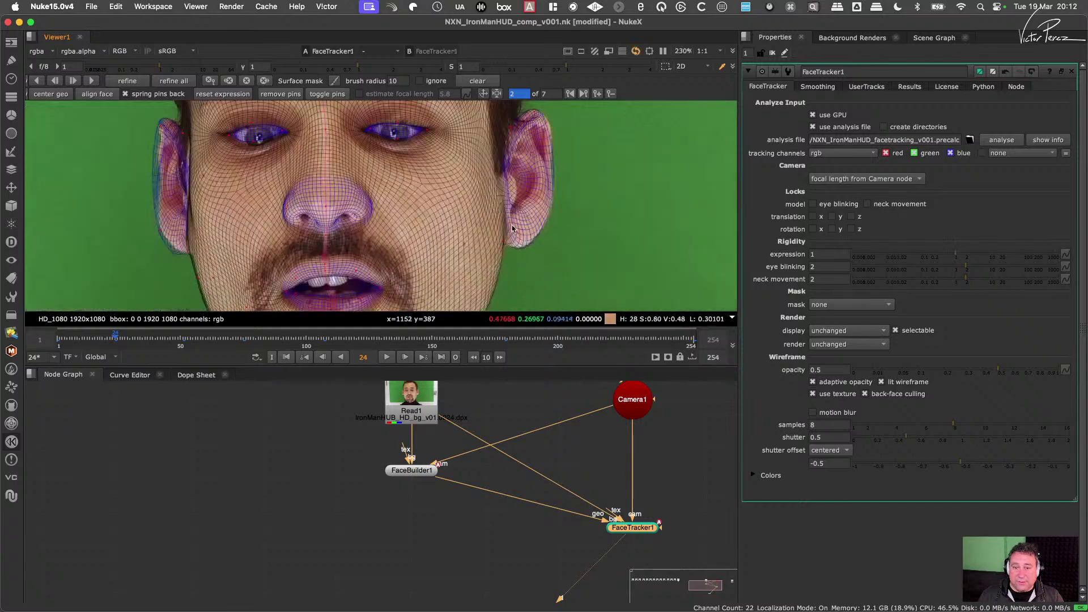
scroll(530, 189, "up", 3)
scroll(507, 184, "up", 1)
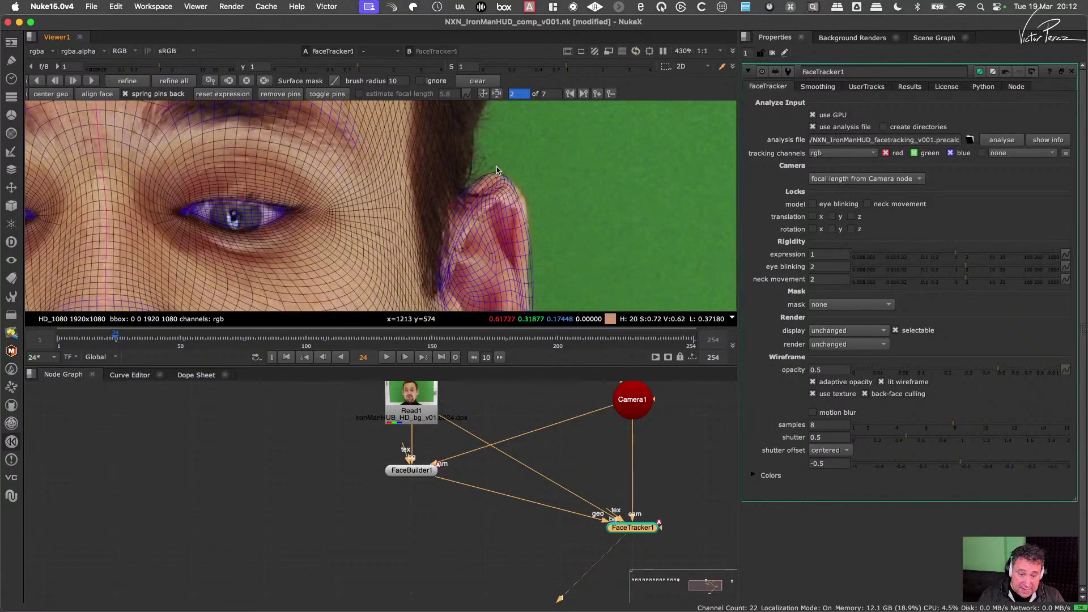
scroll(496, 170, "down", 3)
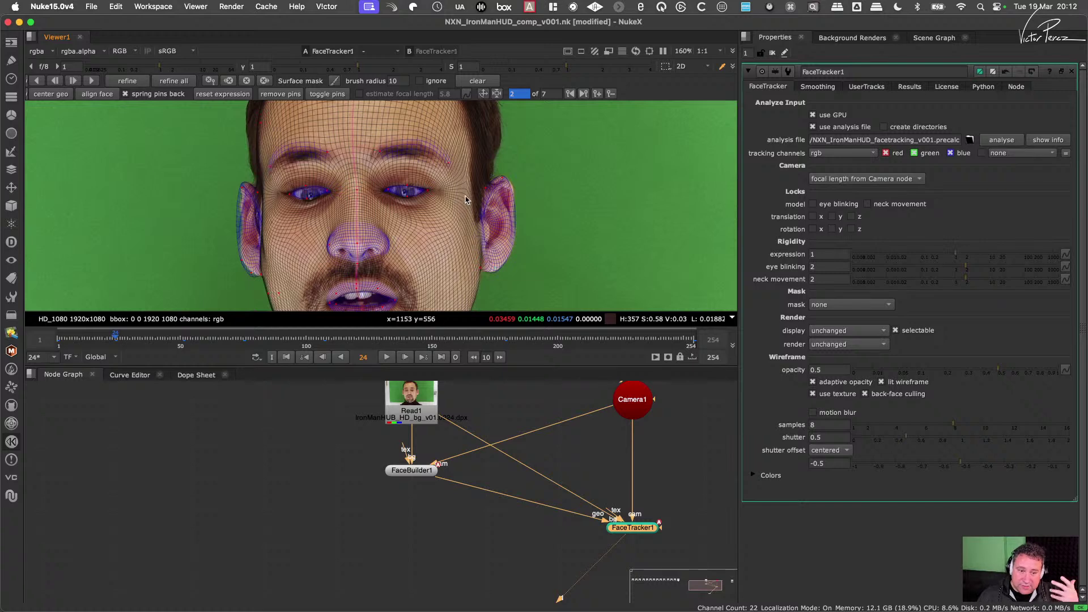
Step: At frame 24, pin the lower lid and inner corner of the image-left eye
scroll(346, 196, "up", 5)
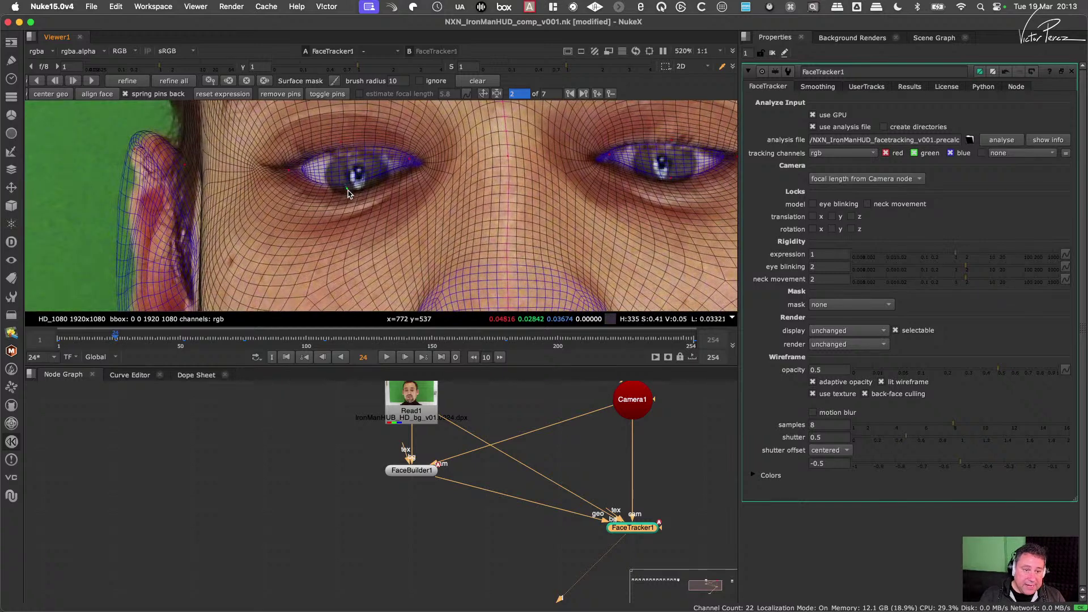
left_click_drag(345, 187, 345, 245)
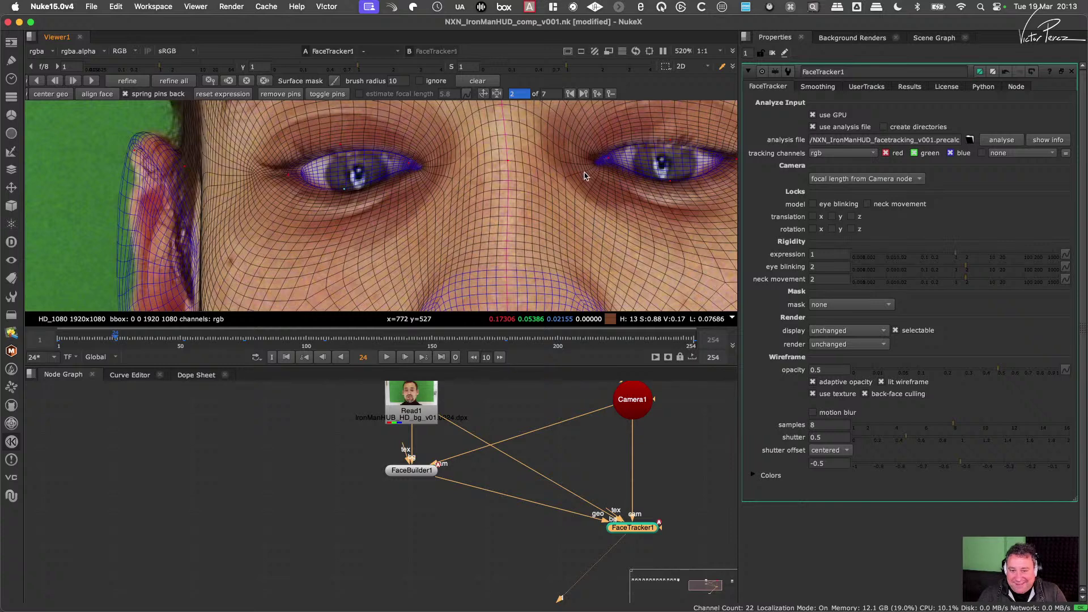
middle_click_drag(726, 164, 624, 183)
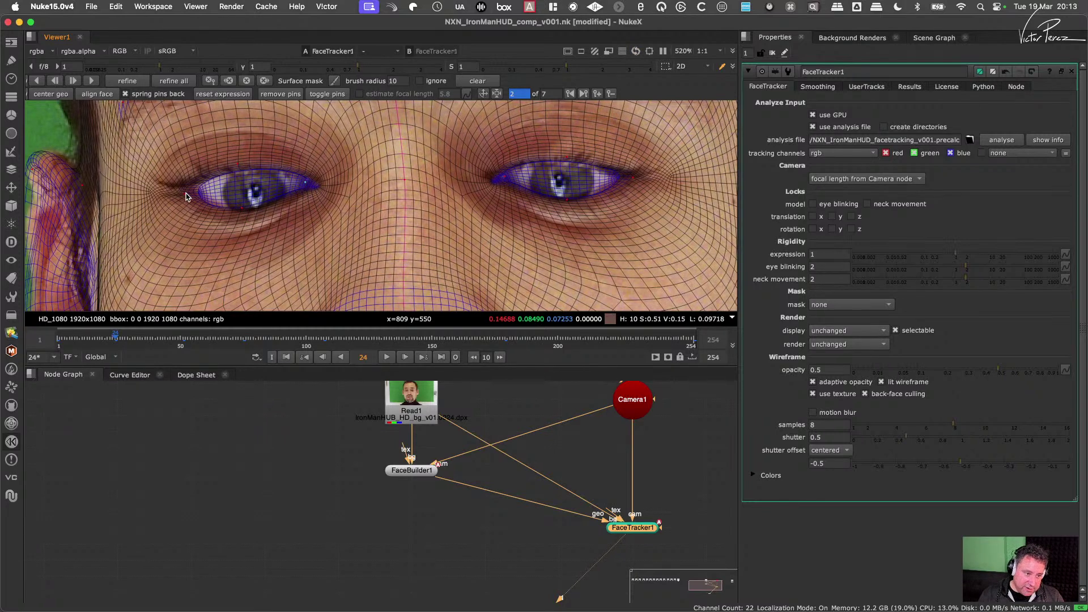
scroll(375, 214, "down", 5)
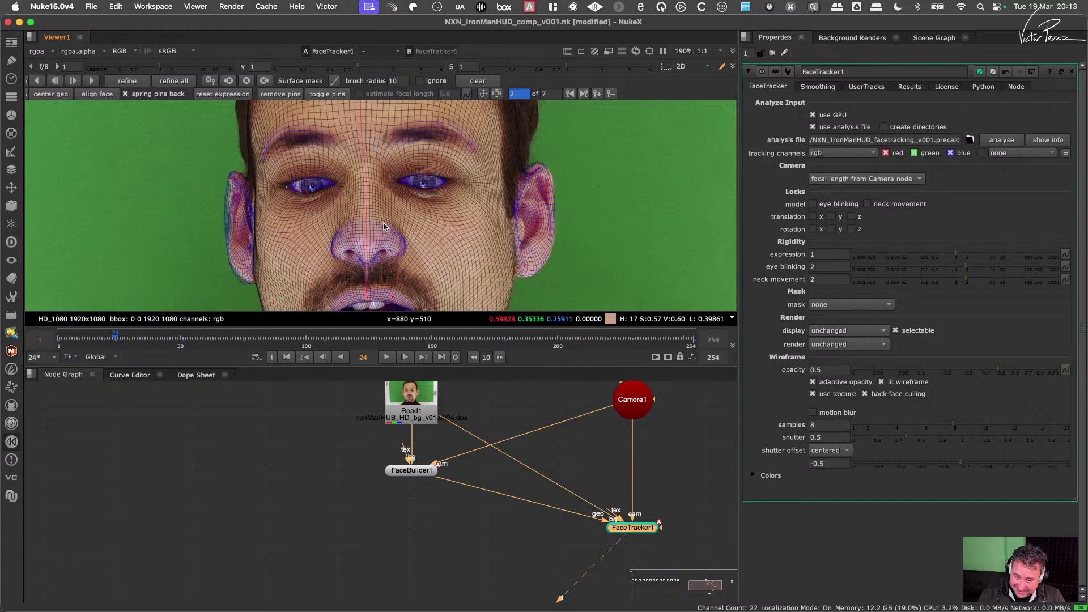
Step: At frame 24, pin the lower lip on both sides of the mouth and check the overall face alignment
scroll(373, 202, "up", 5)
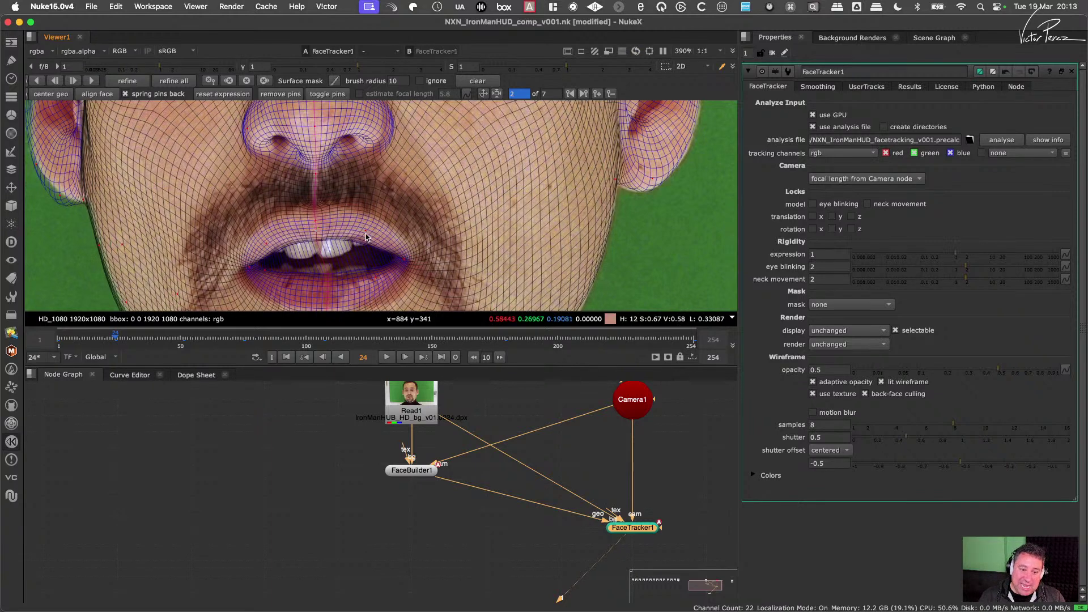
left_click(374, 282)
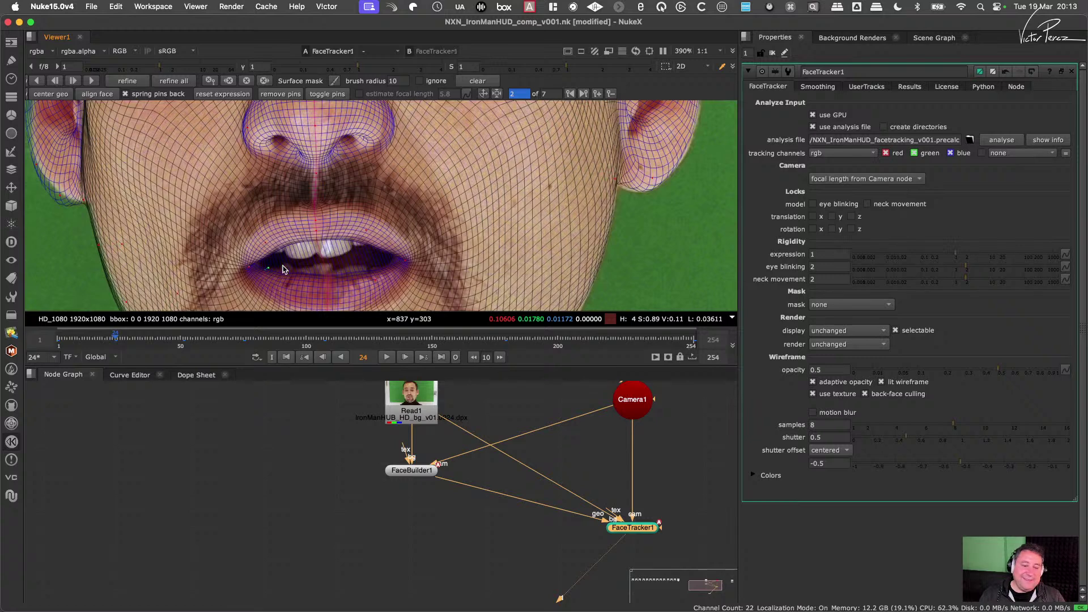
scroll(319, 268, "down", 3)
scroll(319, 268, "down", 3)
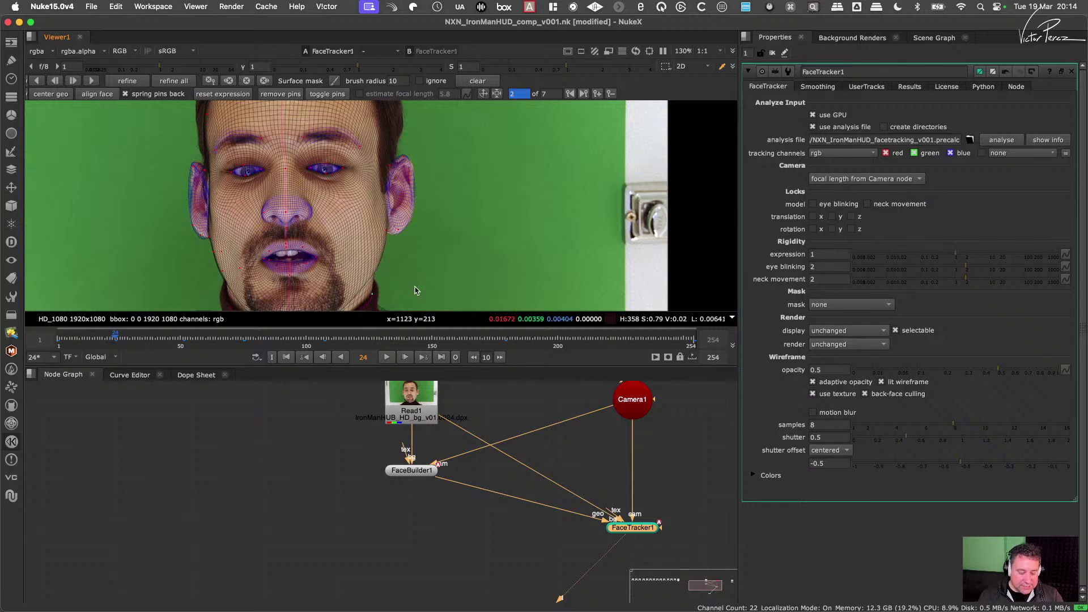
scroll(413, 272, "down", 3)
scroll(286, 219, "up", 4)
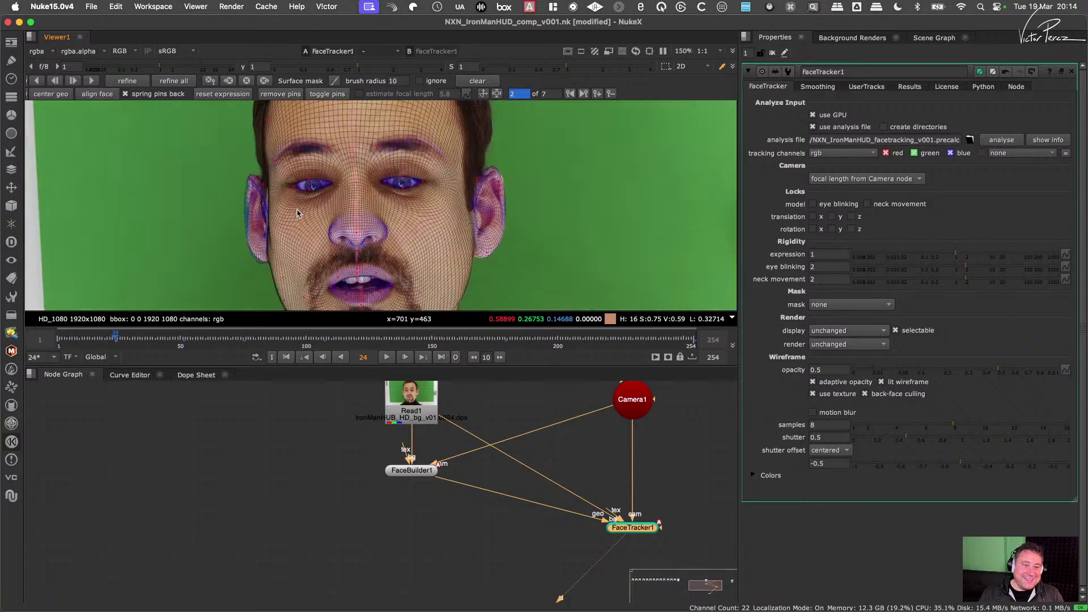
middle_click_drag(297, 177, 293, 242)
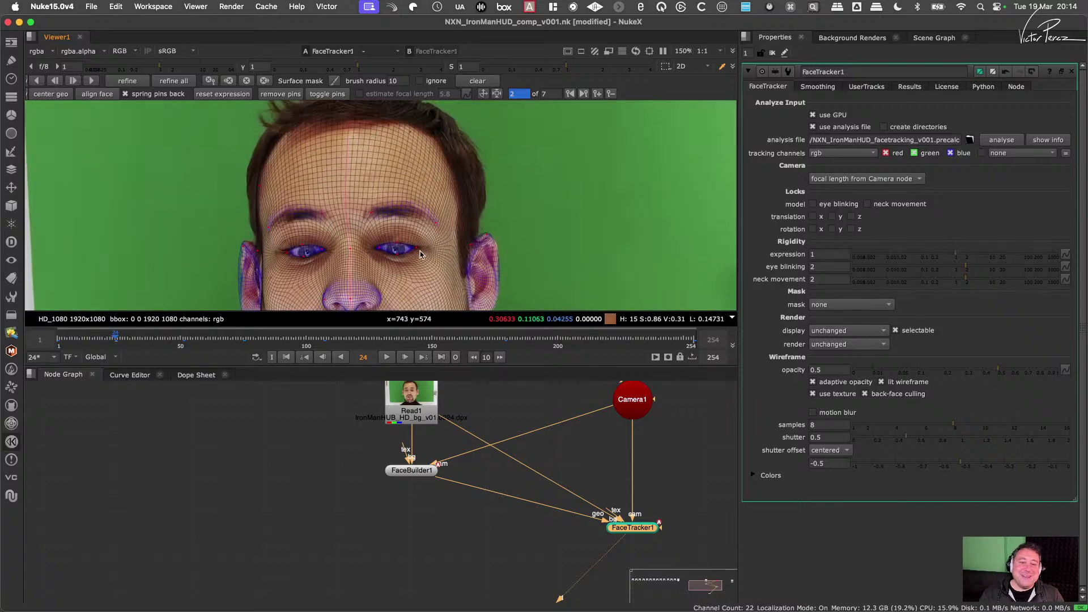
Step: Check the fit at frame 24, go to frame 139 and pin the mesh to the image-right ear
scroll(421, 254, "up", 5)
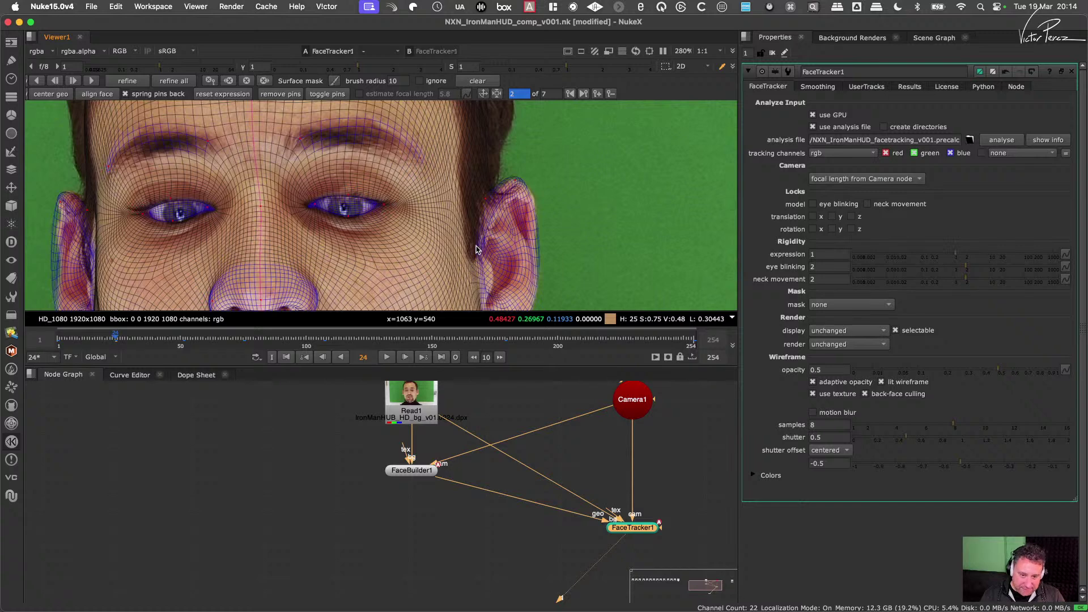
scroll(480, 248, "down", 5)
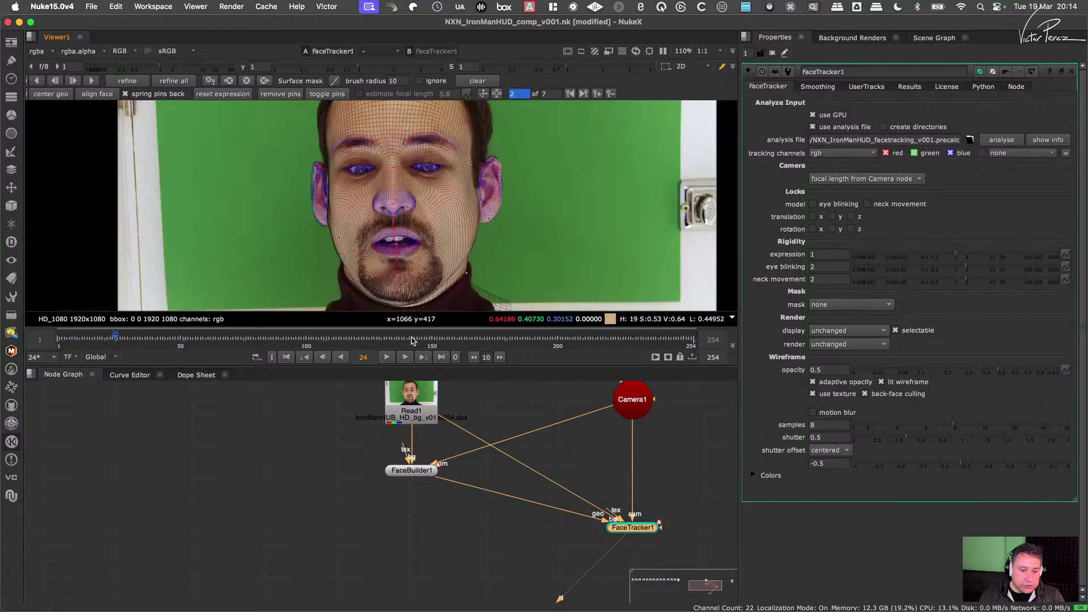
left_click(408, 339)
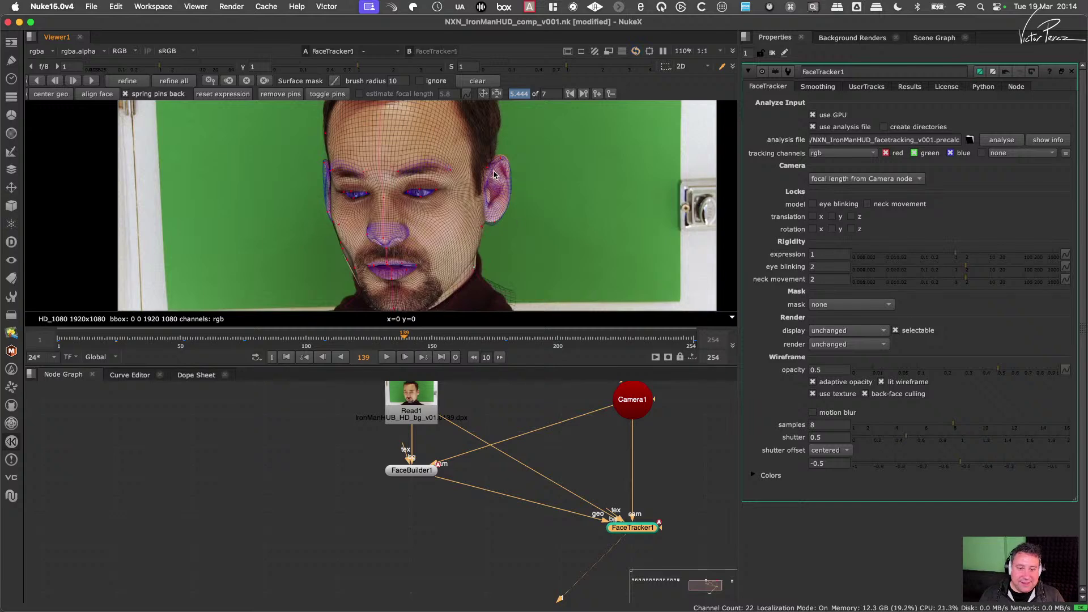
scroll(494, 175, "up", 5)
left_click_drag(508, 150, 476, 170)
scroll(516, 183, "down", 3)
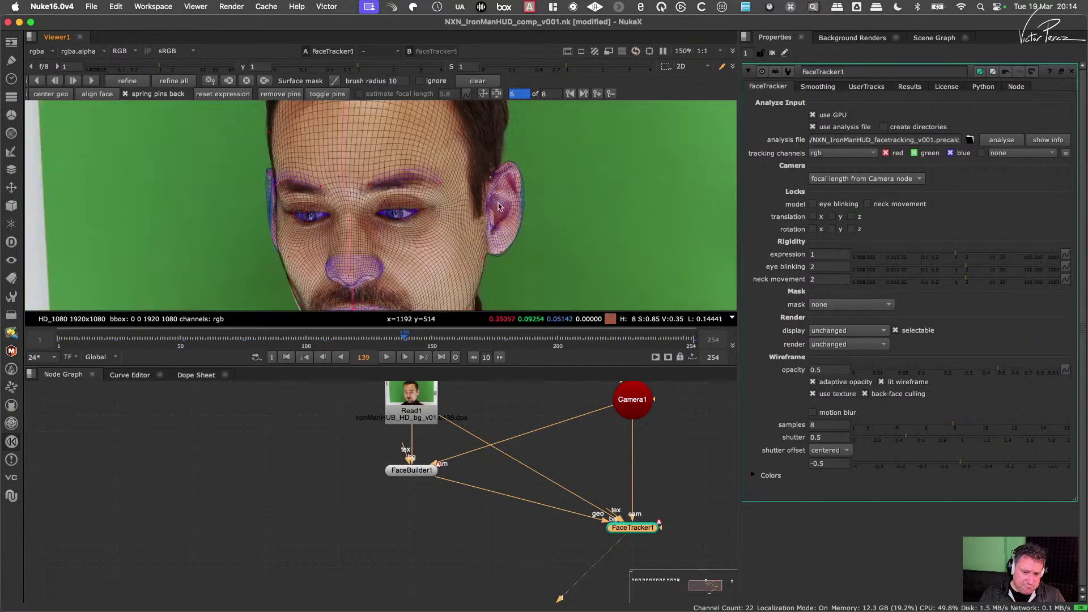
scroll(509, 262, "up", 3)
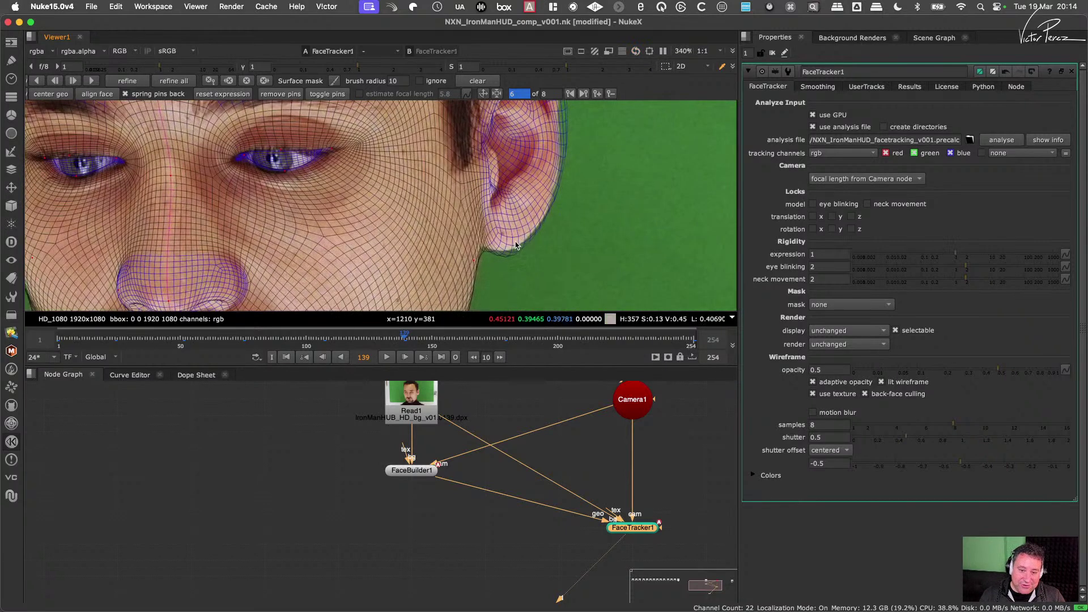
scroll(481, 262, "down", 4)
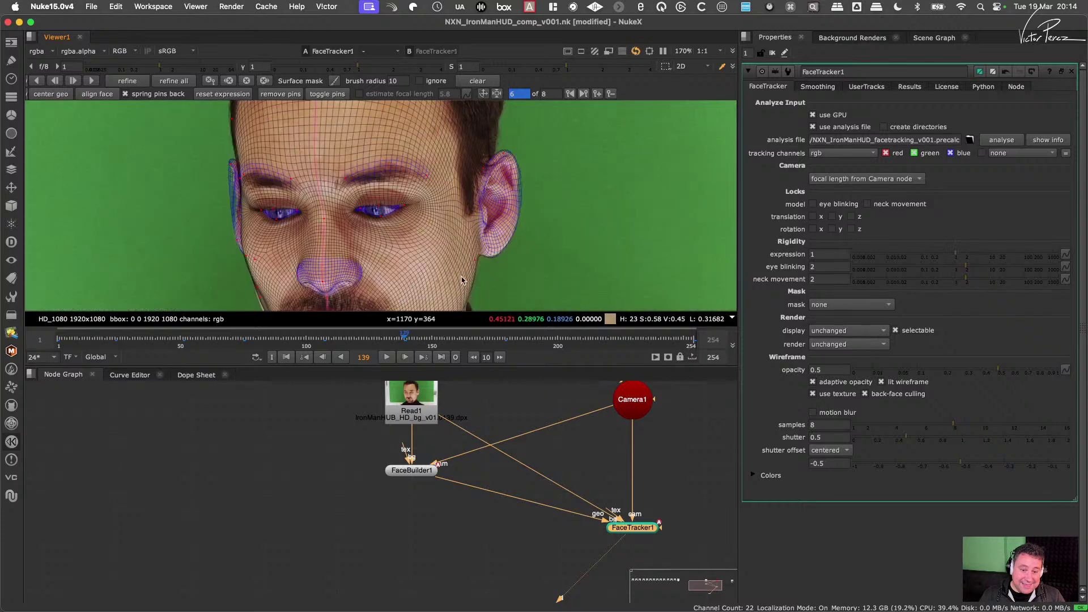
Step: At frame 139, fit the mesh edge to the jaw and cheek outline on both sides and check the image-left ear
scroll(487, 250, "up", 2)
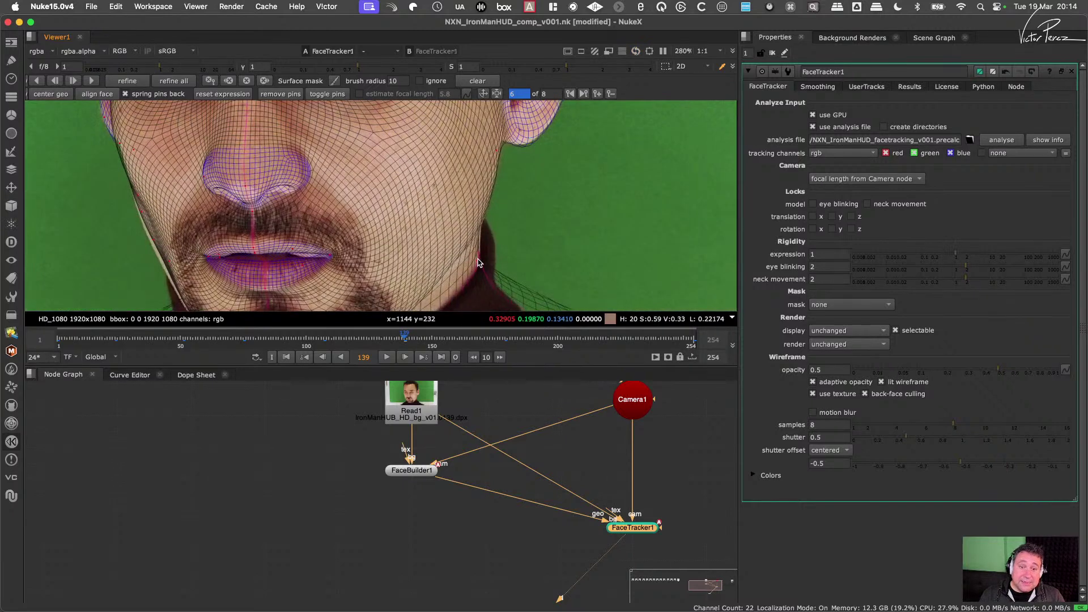
scroll(412, 262, "down", 2)
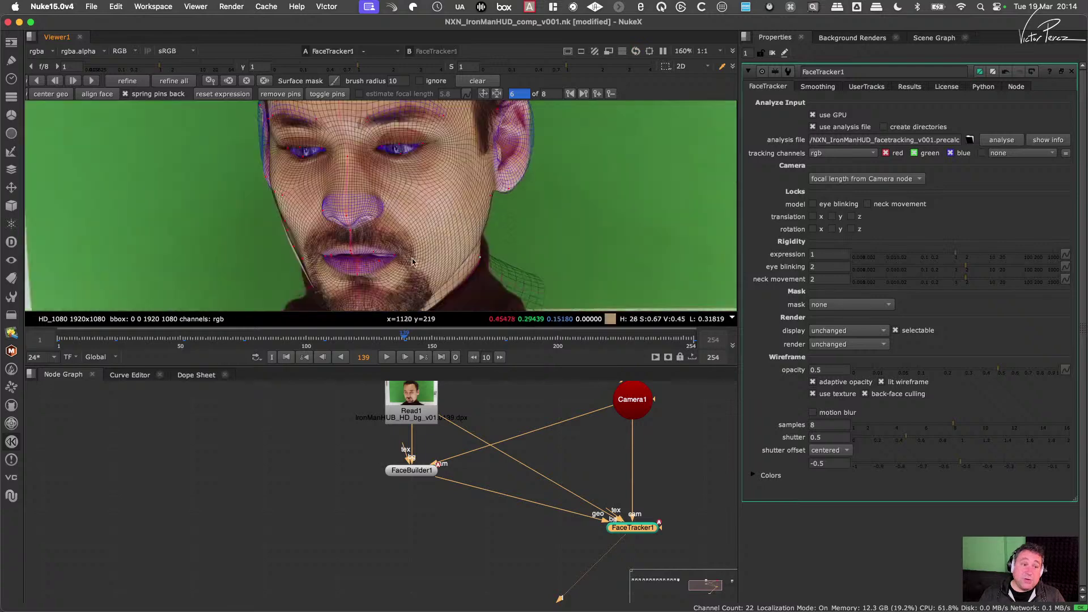
scroll(299, 235, "up", 5)
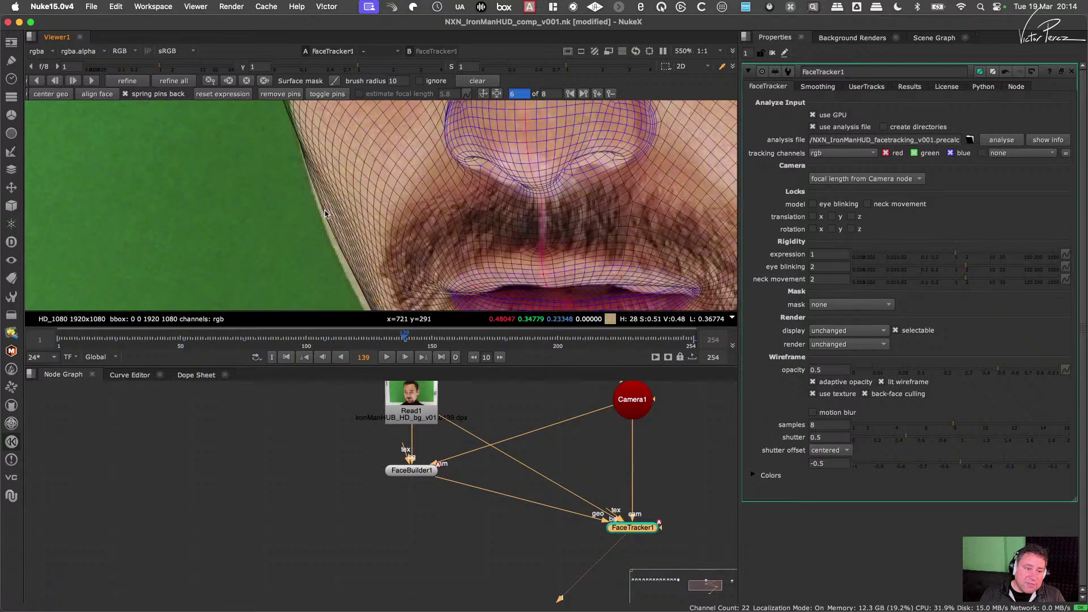
left_click_drag(324, 205, 320, 208)
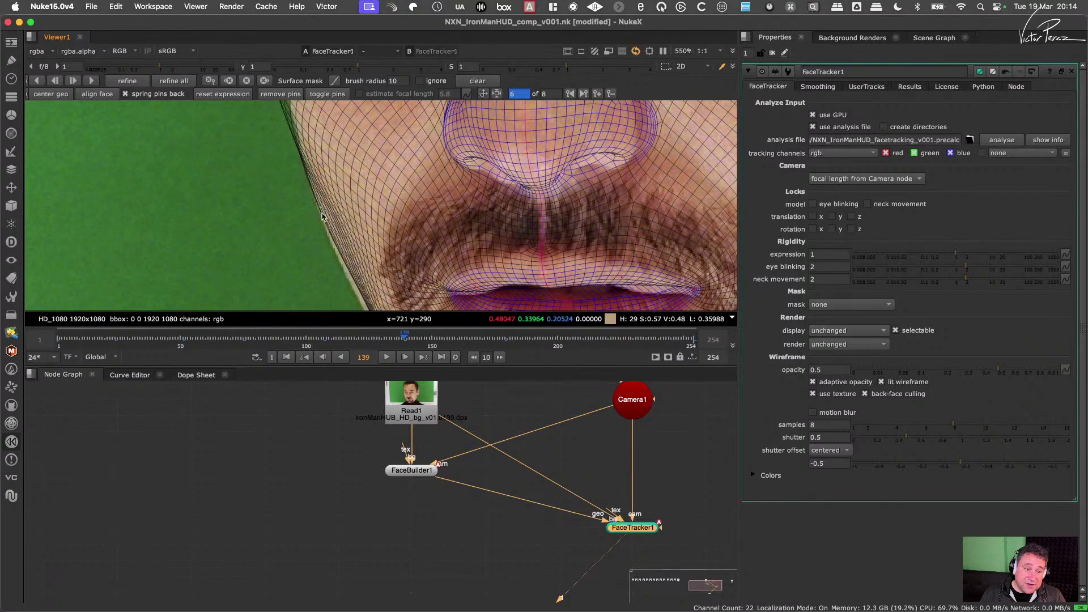
scroll(346, 264, "down", 1)
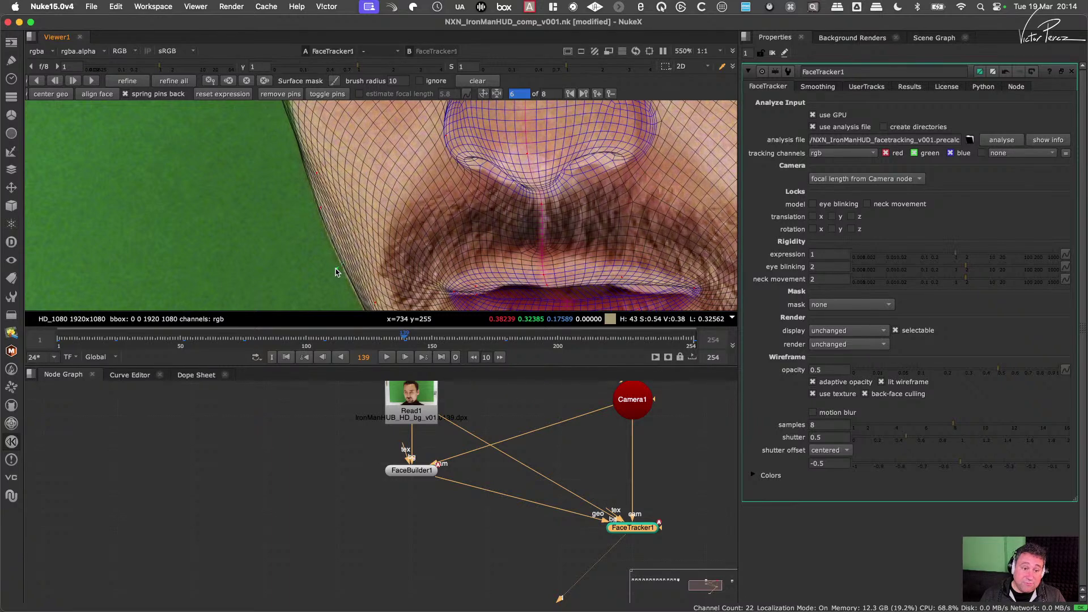
scroll(346, 263, "down", 3)
mouse_move(375, 255)
middle_mouse_down()
mouse_move(372, 217)
mouse_move(385, 292)
middle_mouse_up()
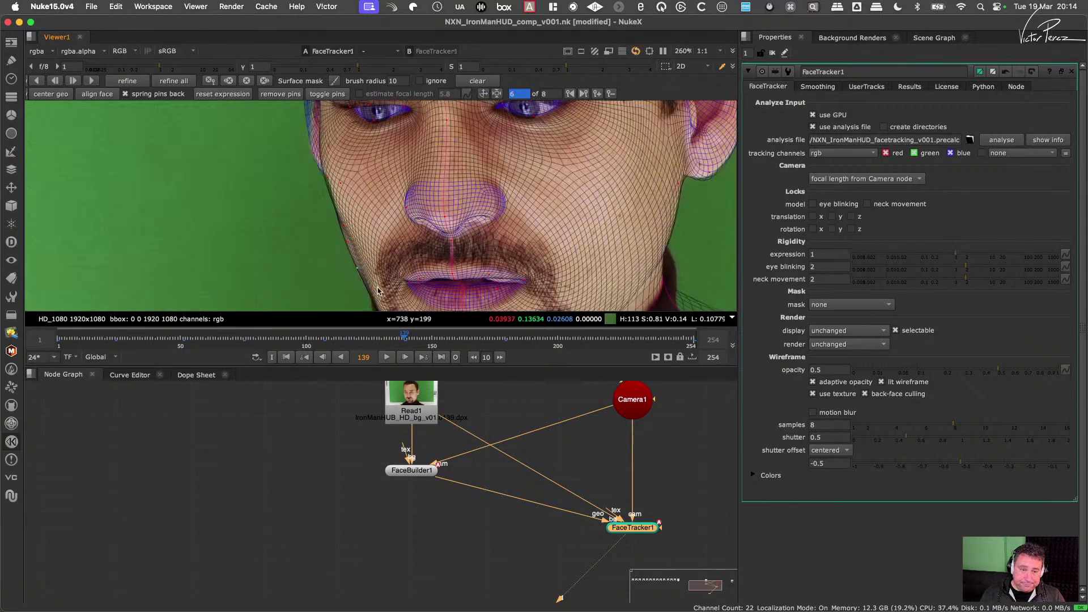
middle_click_drag(367, 210, 362, 323)
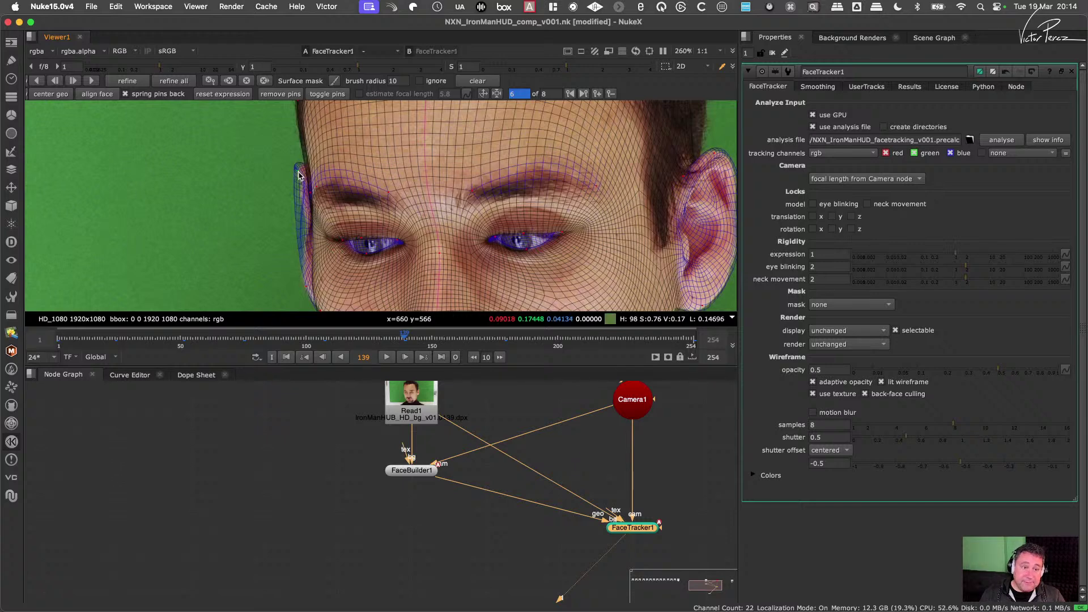
scroll(485, 180, "down", 4)
middle_click_drag(430, 290, 426, 301)
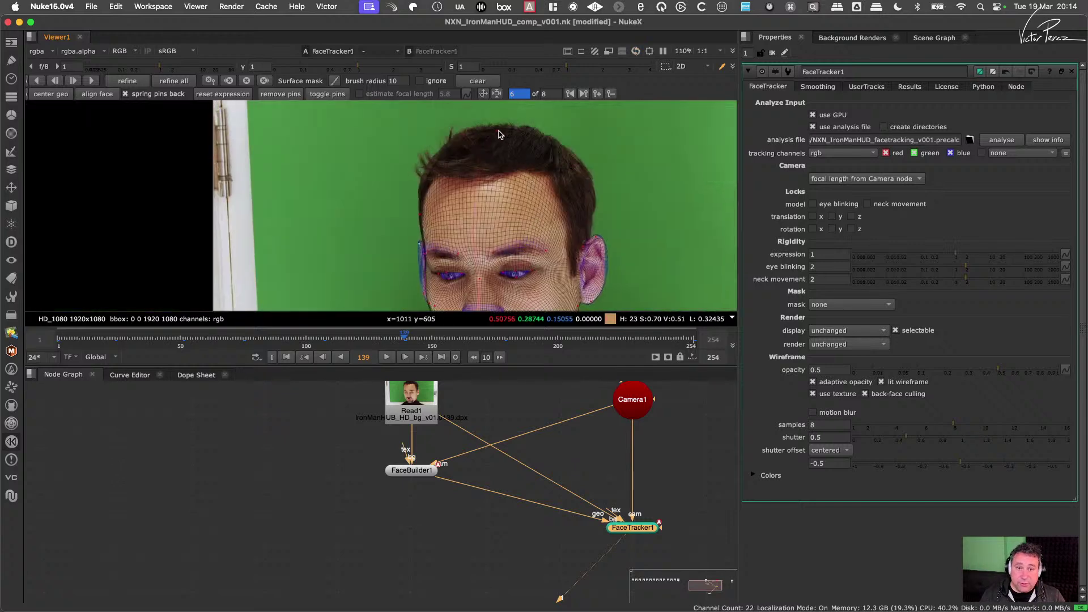
Step: Go to frame 217 and pin the mesh to the image-right earlobe
left_click(605, 339)
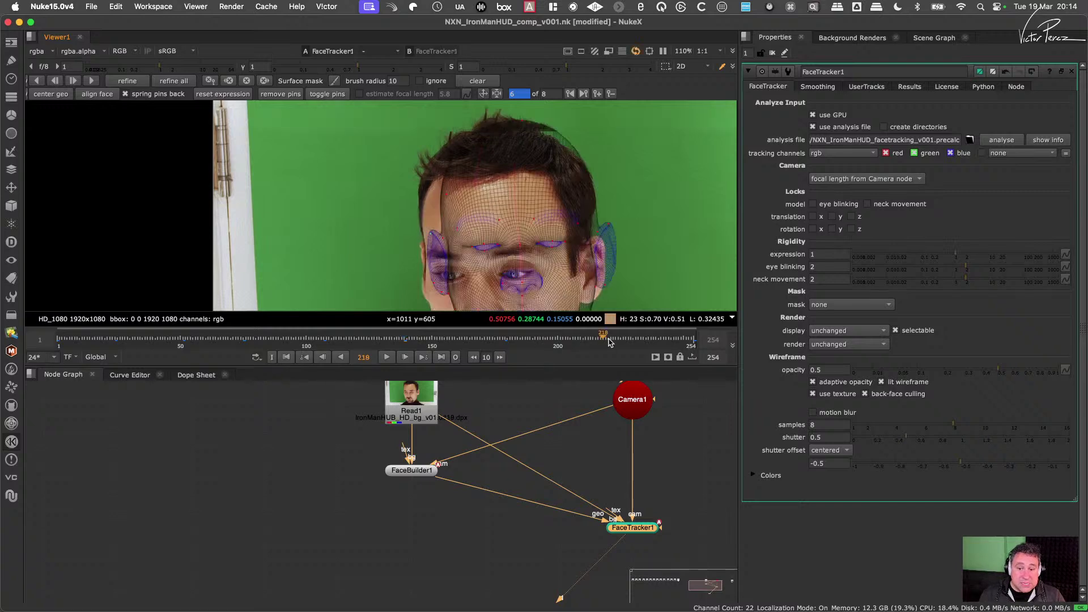
left_click_drag(605, 339, 601, 343)
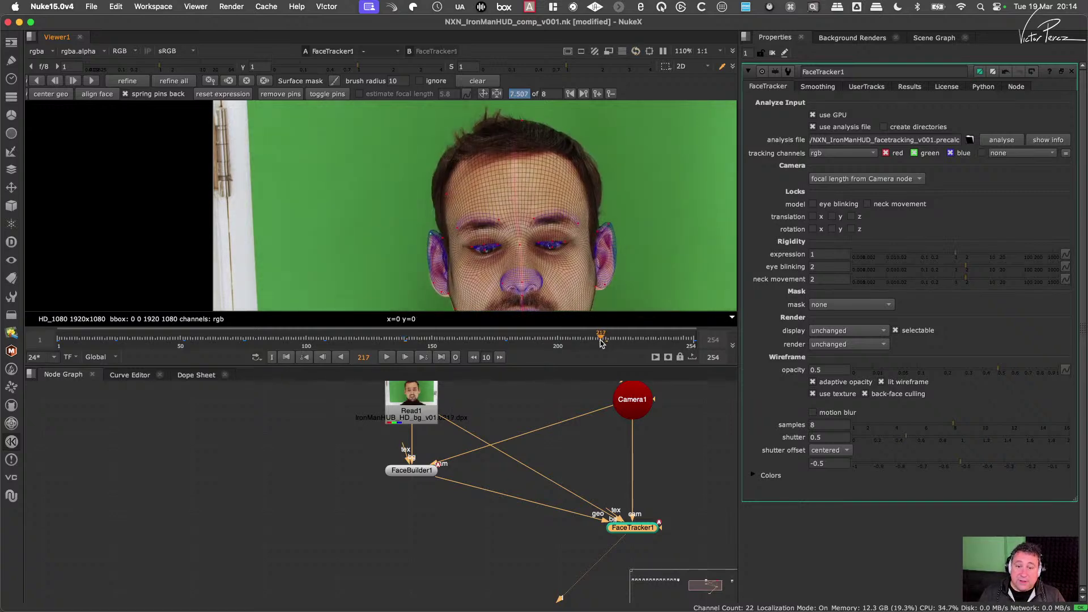
scroll(600, 259, "up", 10)
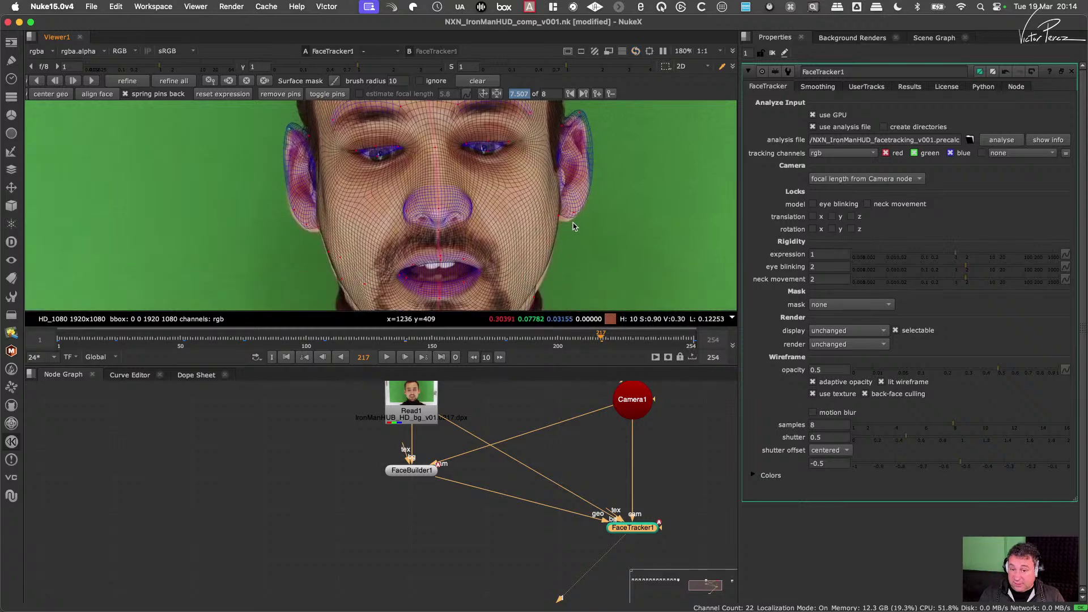
left_click_drag(555, 211, 571, 232)
Step: At frame 217, pull the mesh edge onto the jaw outline on both sides of the face
middle_click_drag(534, 284, 553, 213)
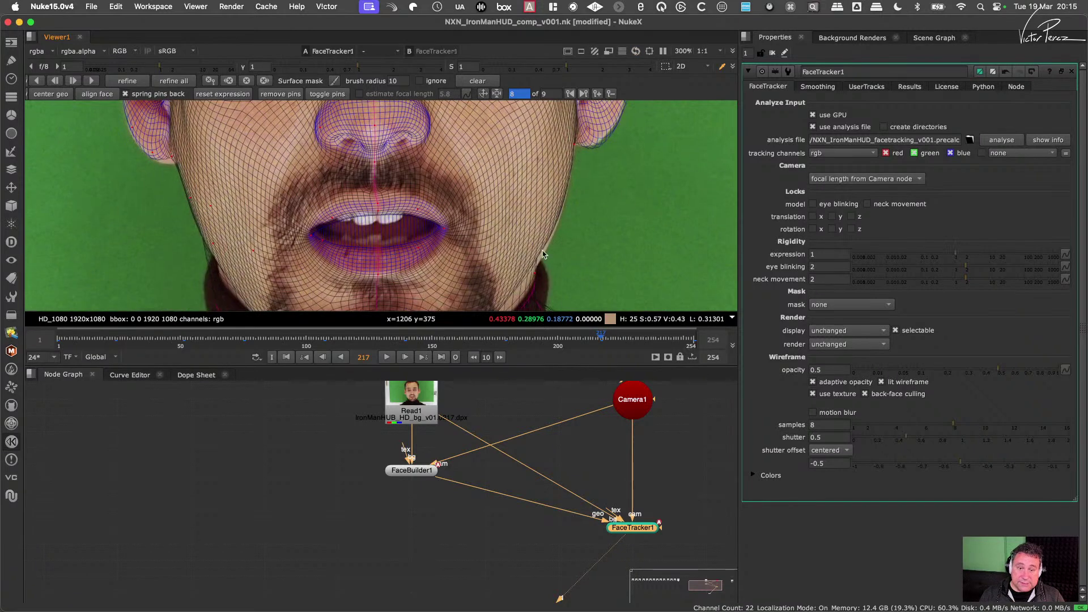
left_click_drag(533, 273, 542, 270)
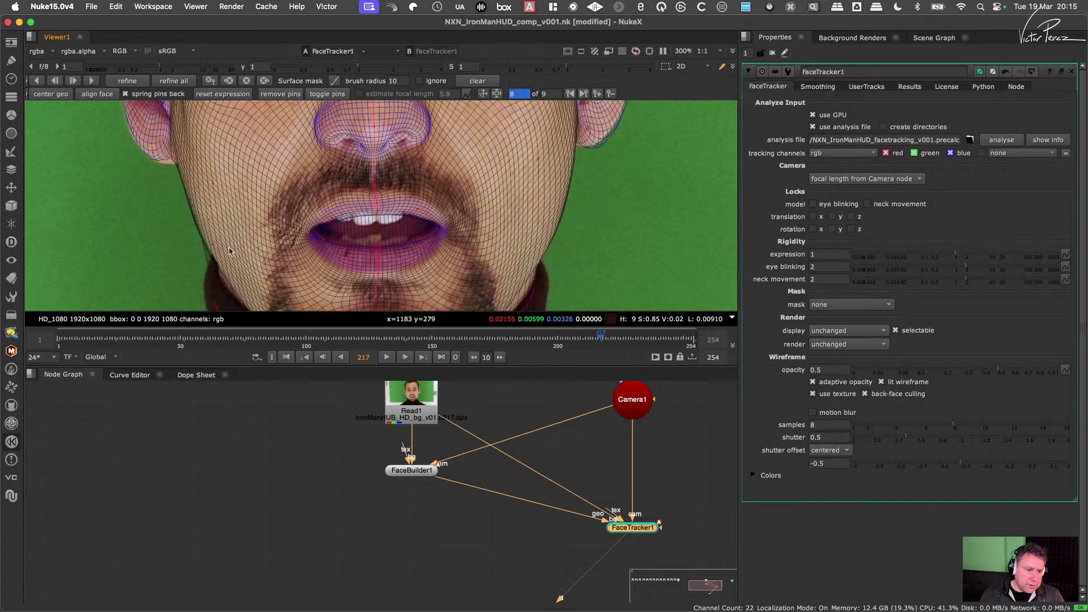
middle_click_drag(232, 252, 294, 227)
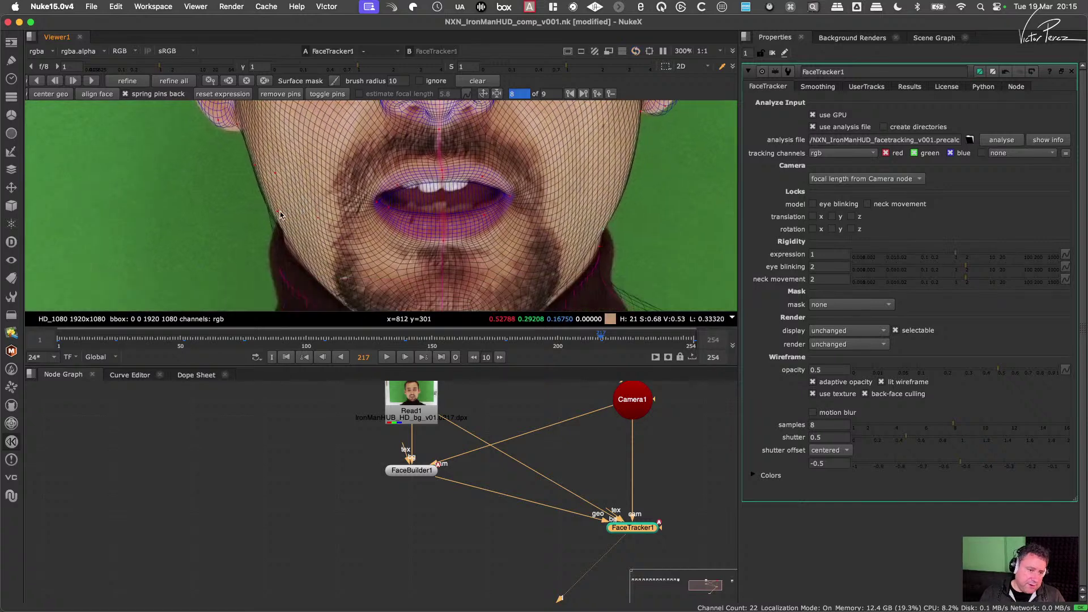
left_click_drag(278, 211, 286, 235)
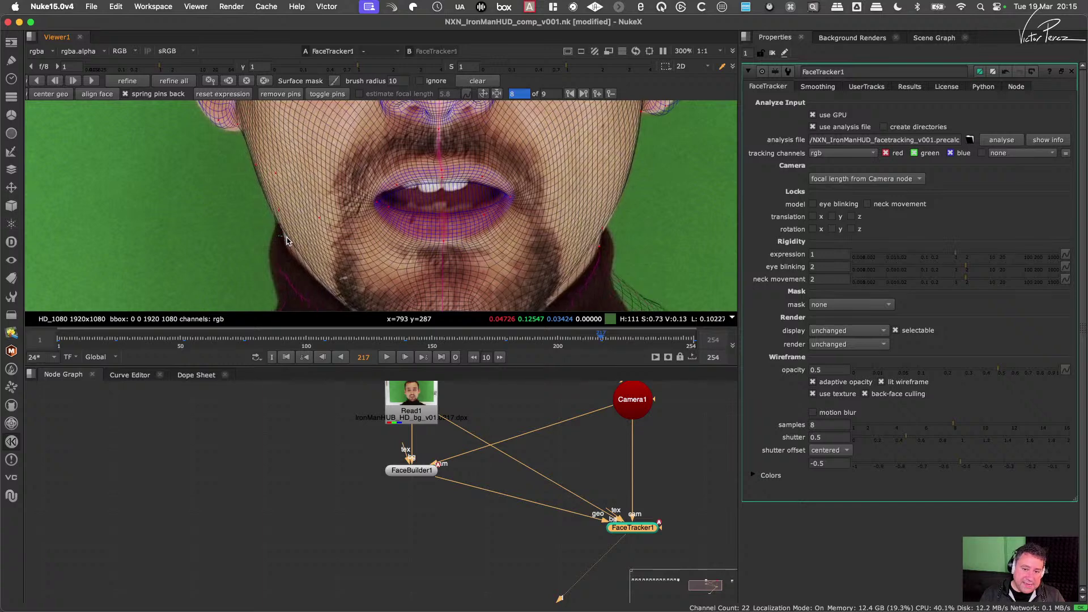
Step: At frame 217, pin the image-left earlobe and the tops of both ears
scroll(284, 230, "up", 5)
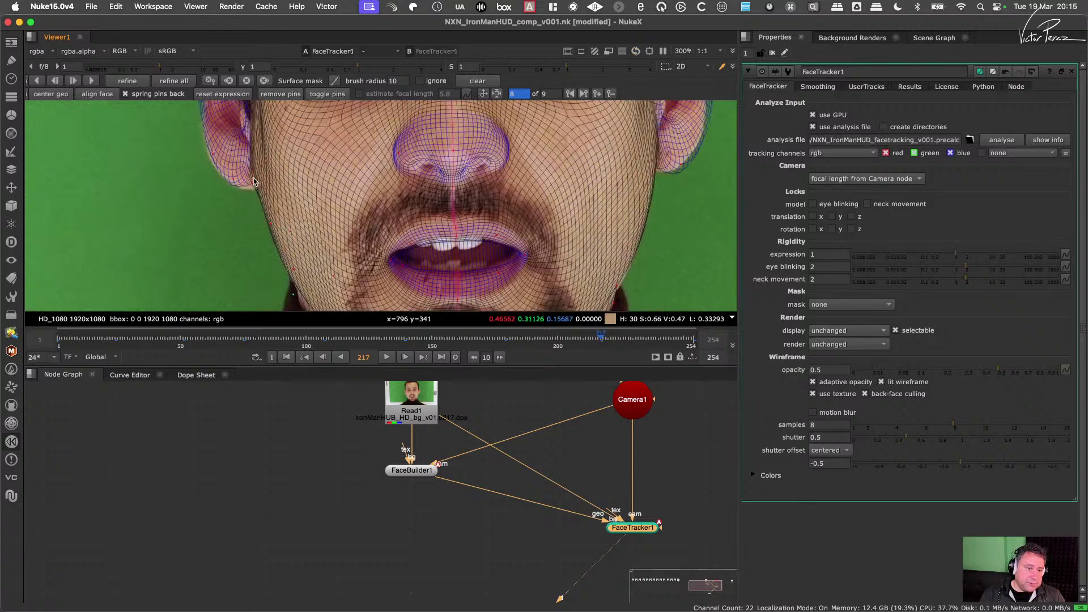
left_click_drag(253, 188, 238, 188)
scroll(238, 190, "up", 5)
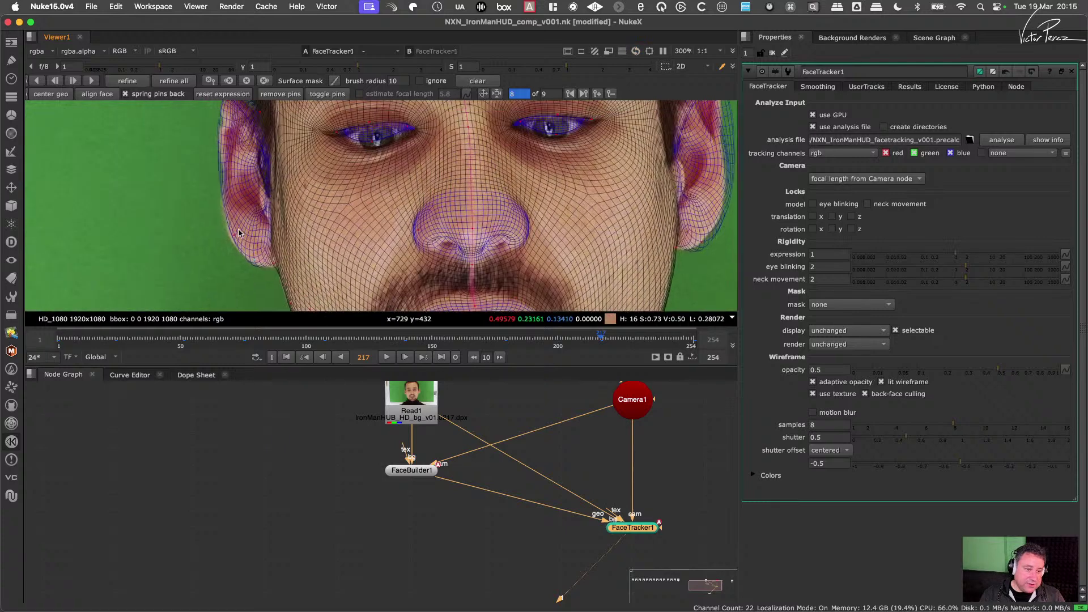
scroll(237, 192, "up", 5)
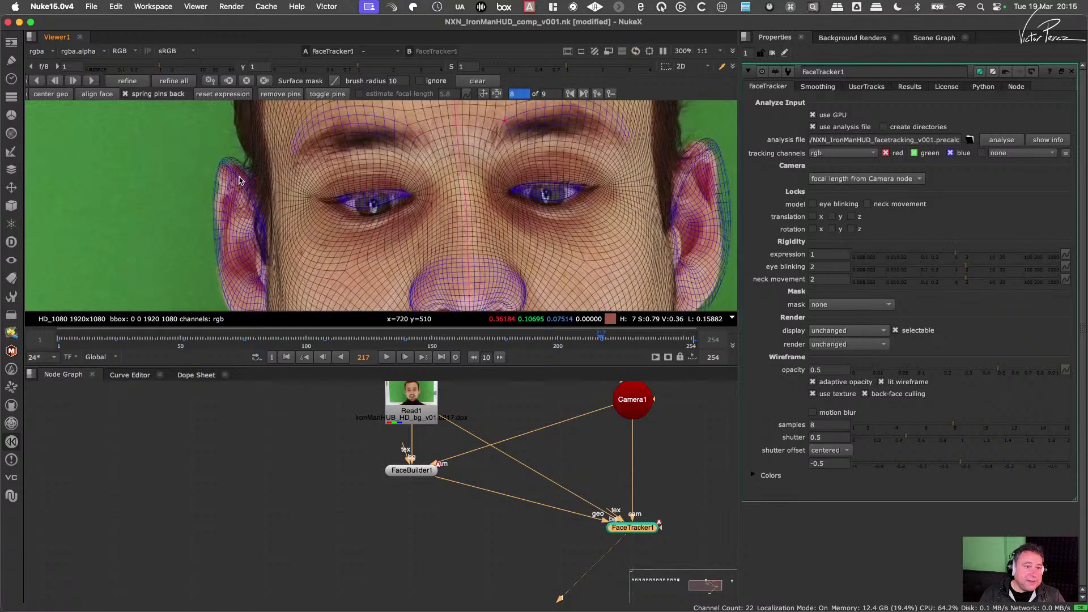
left_click_drag(226, 172, 224, 173)
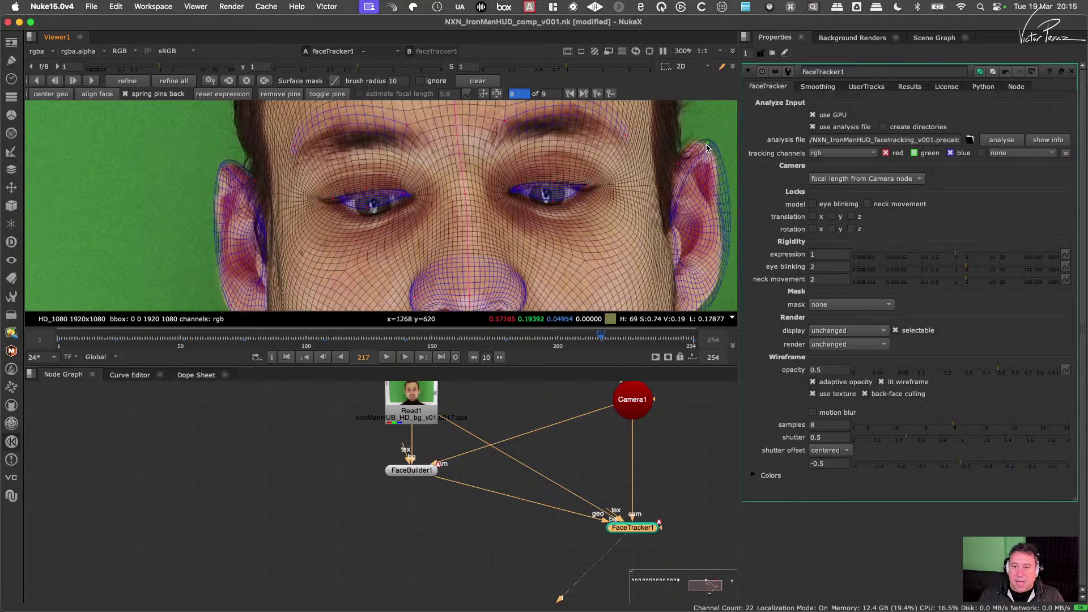
left_click_drag(709, 151, 690, 146)
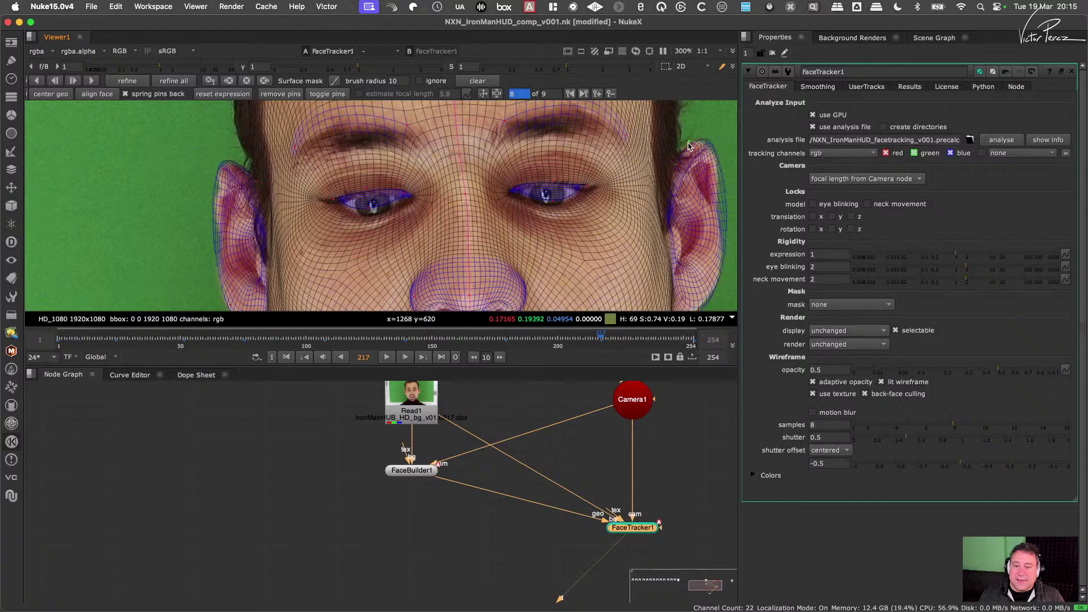
Step: At frame 217, fit the mesh along the hairline and image-left temple and check the overall face alignment
scroll(689, 147, "down", 3)
scroll(559, 147, "up", 2)
scroll(545, 162, "up", 1)
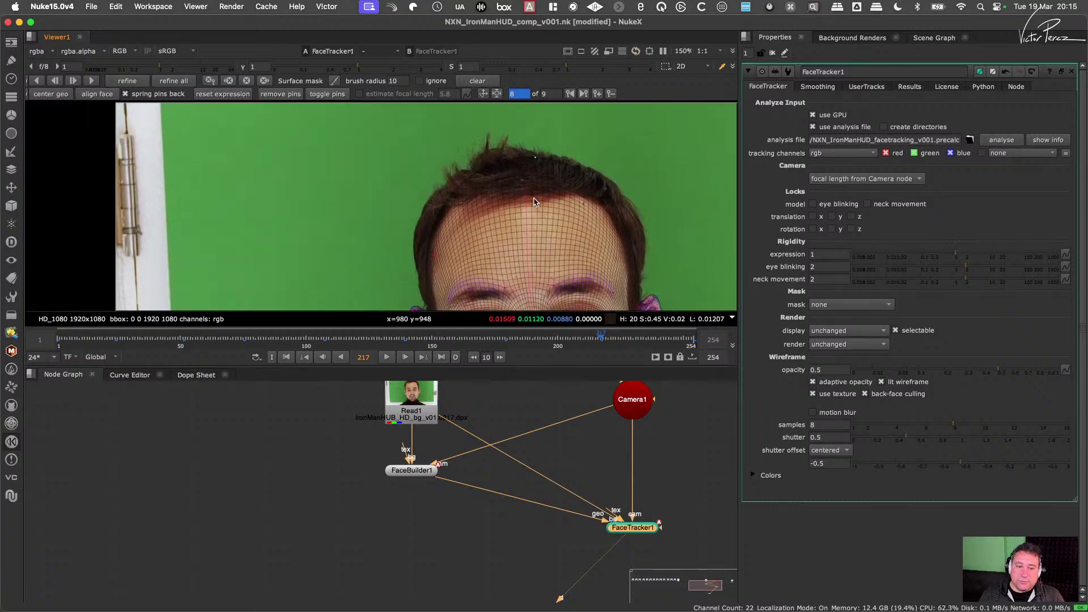
scroll(535, 167, "down", 2)
scroll(461, 243, "up", 3)
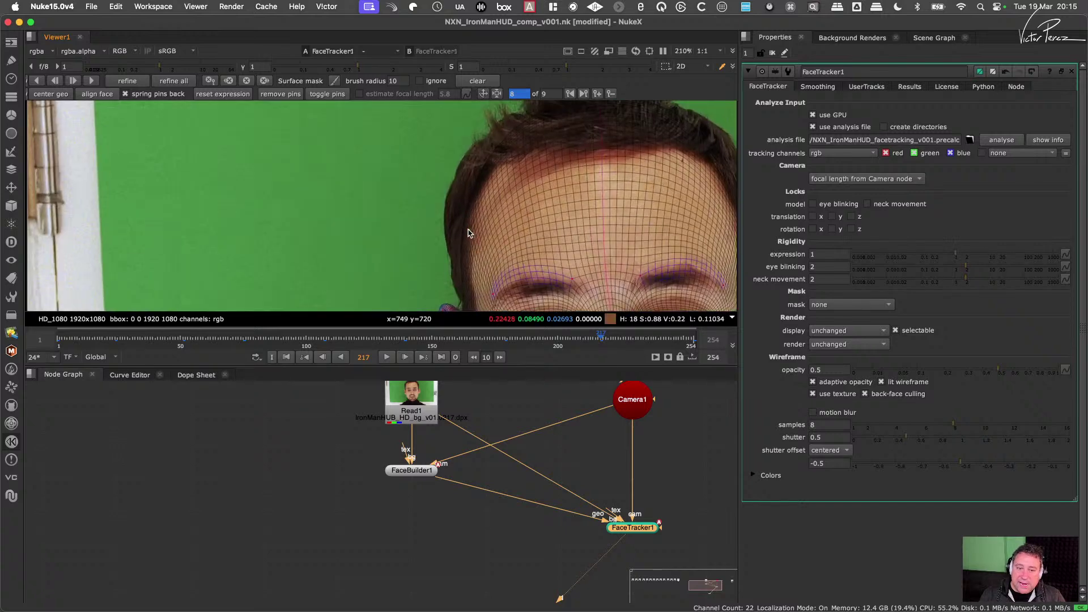
scroll(502, 223, "down", 5)
scroll(499, 218, "up", 2)
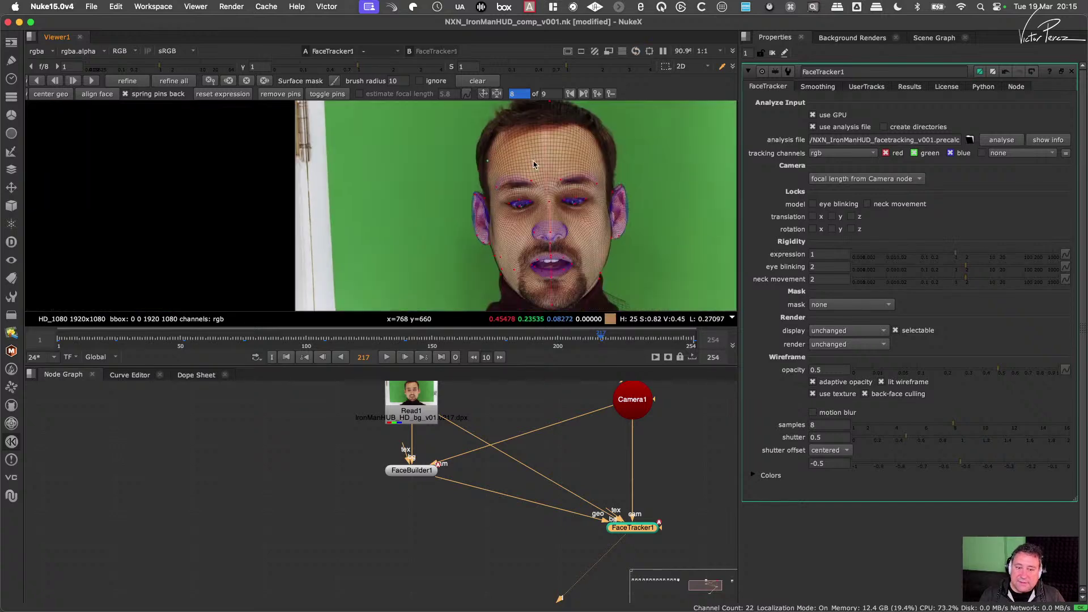
scroll(498, 216, "down", 2)
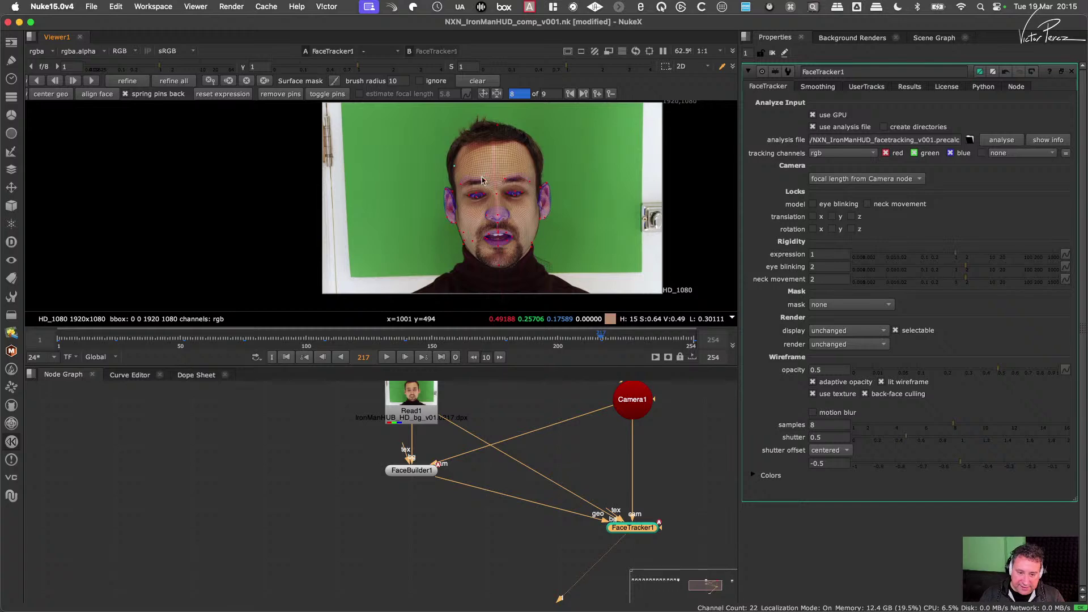
Step: Go to frame 162 and pin the mesh to the top of the image-left ear
left_click(462, 339)
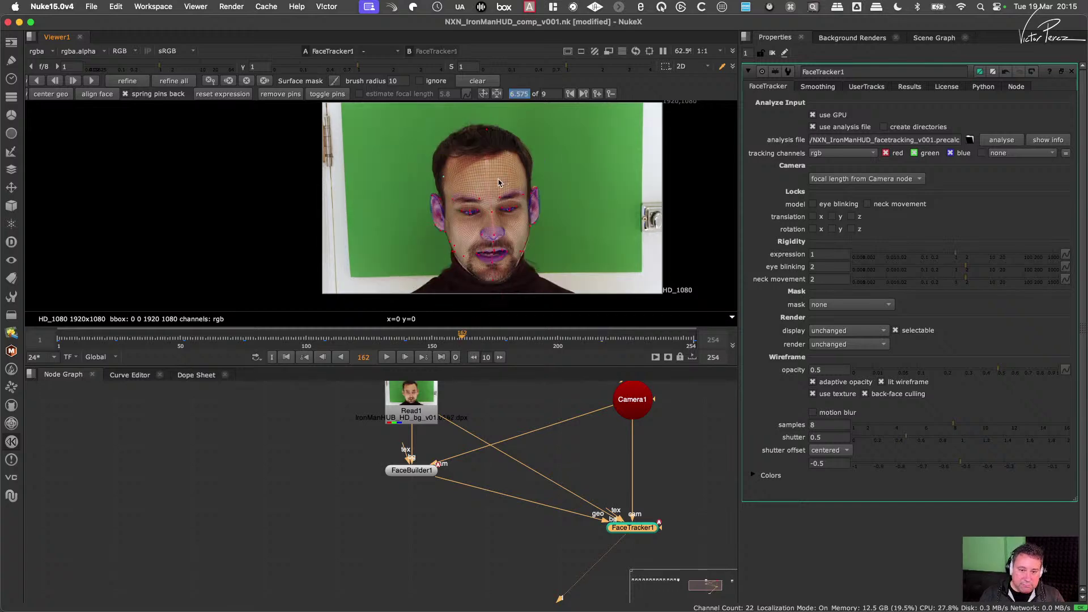
scroll(499, 182, "up", 4)
scroll(391, 178, "up", 2)
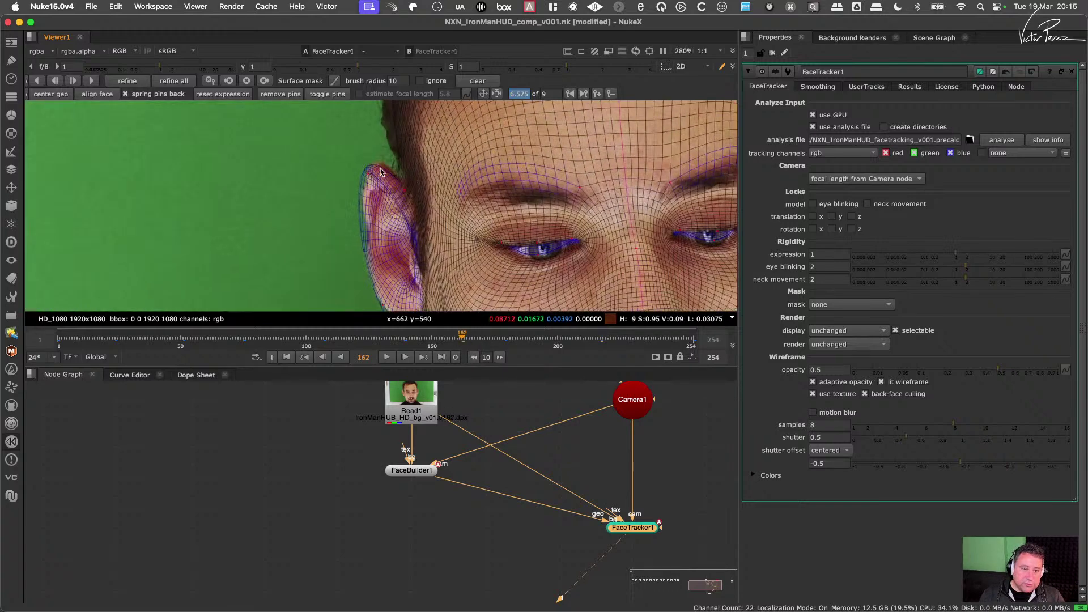
left_click_drag(379, 172, 380, 185)
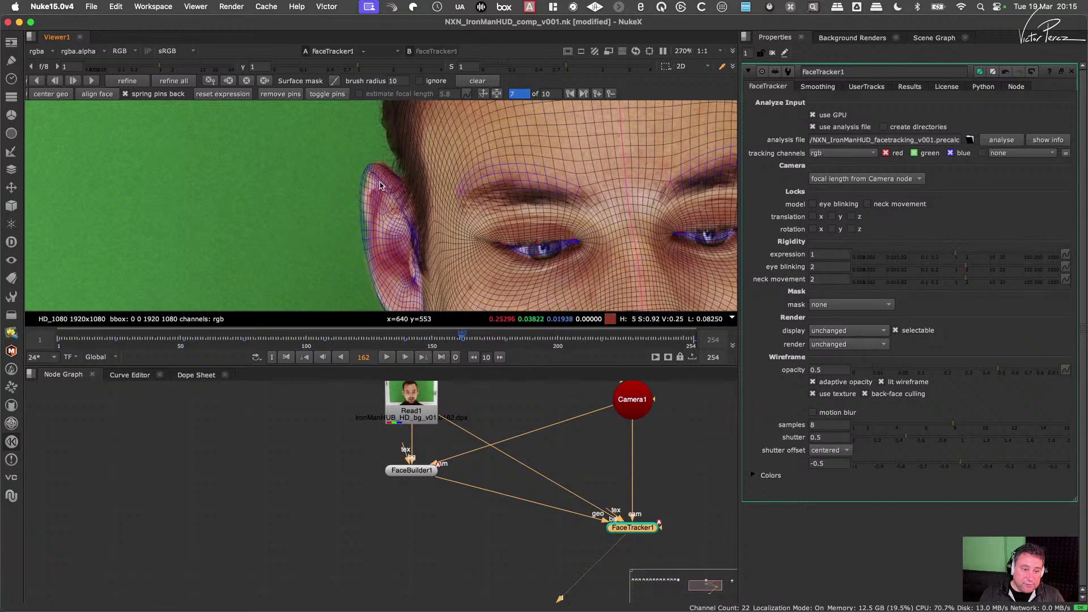
Step: At frame 162, fit the mesh to the image-left cheek edge below the earlobe and check the lower face
scroll(380, 186, "down", 2)
scroll(414, 260, "up", 3)
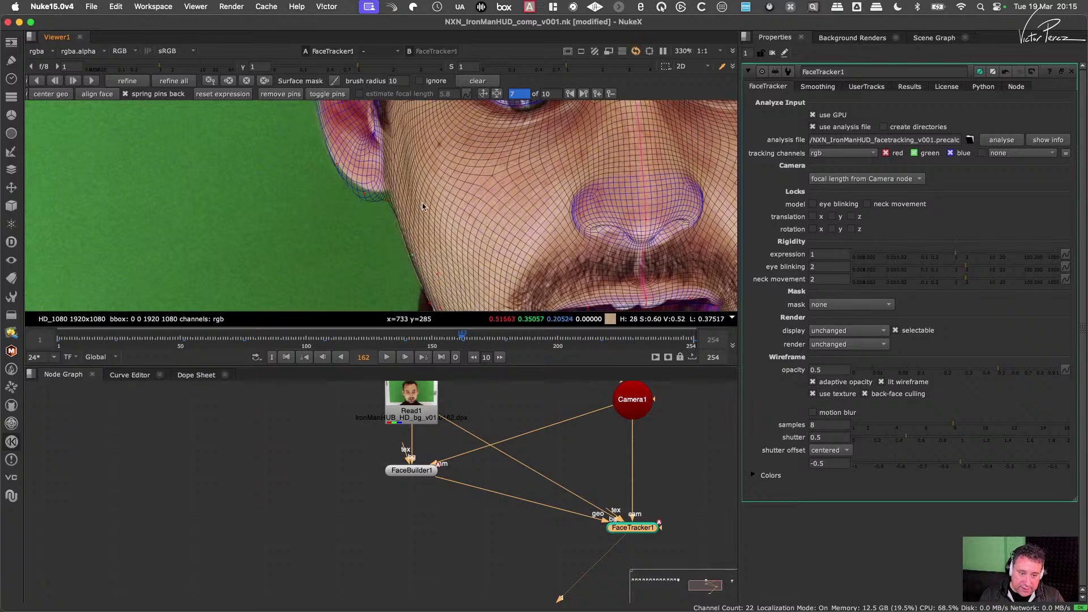
scroll(422, 206, "down", 3)
scroll(431, 243, "down", 3)
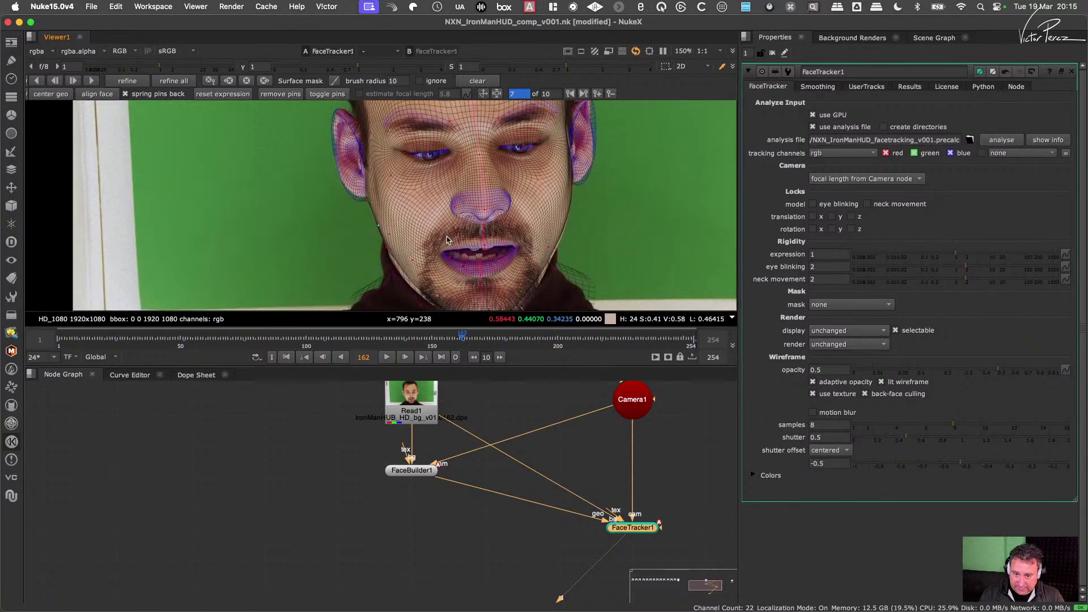
Step: At frame 162, fit the mesh to the image-right jaw edge beside the mouth
middle_click_drag(501, 283, 505, 232)
scroll(507, 205, "up", 4)
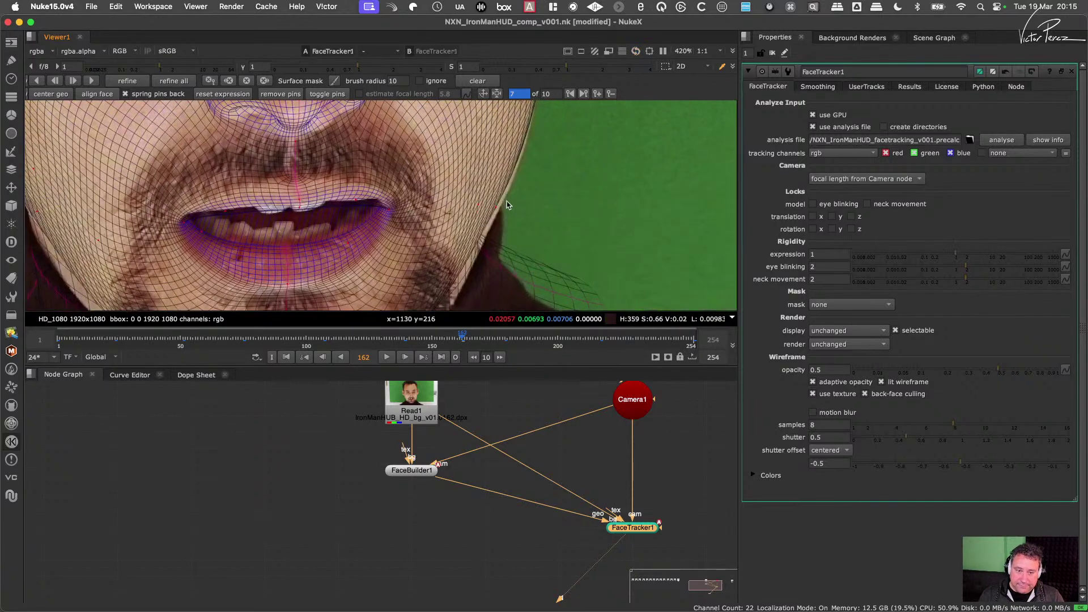
left_click_drag(496, 211, 500, 219)
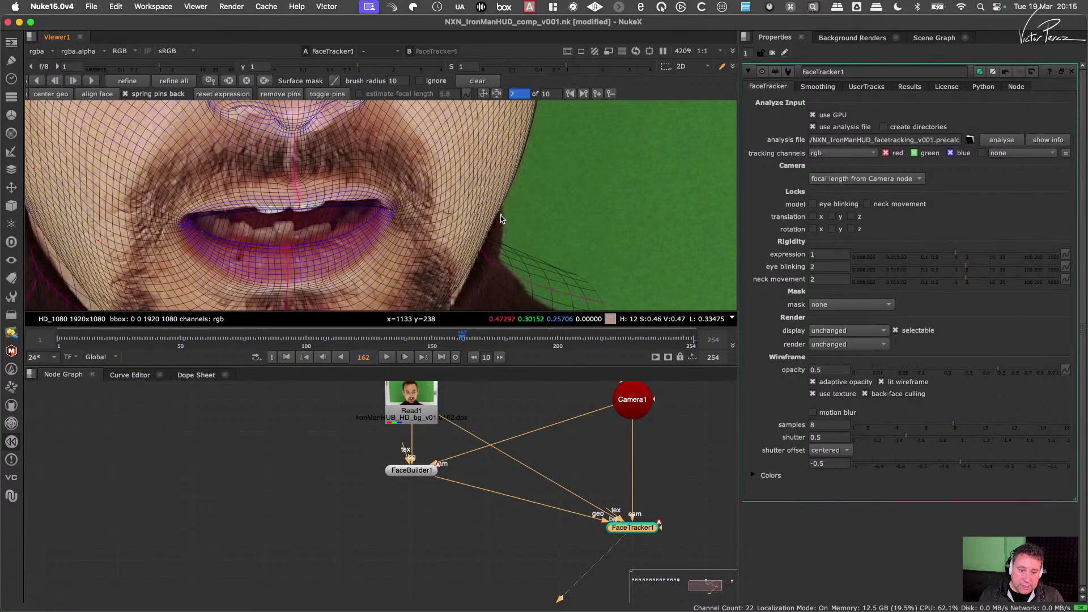
scroll(501, 218, "down", 4)
scroll(499, 215, "up", 1)
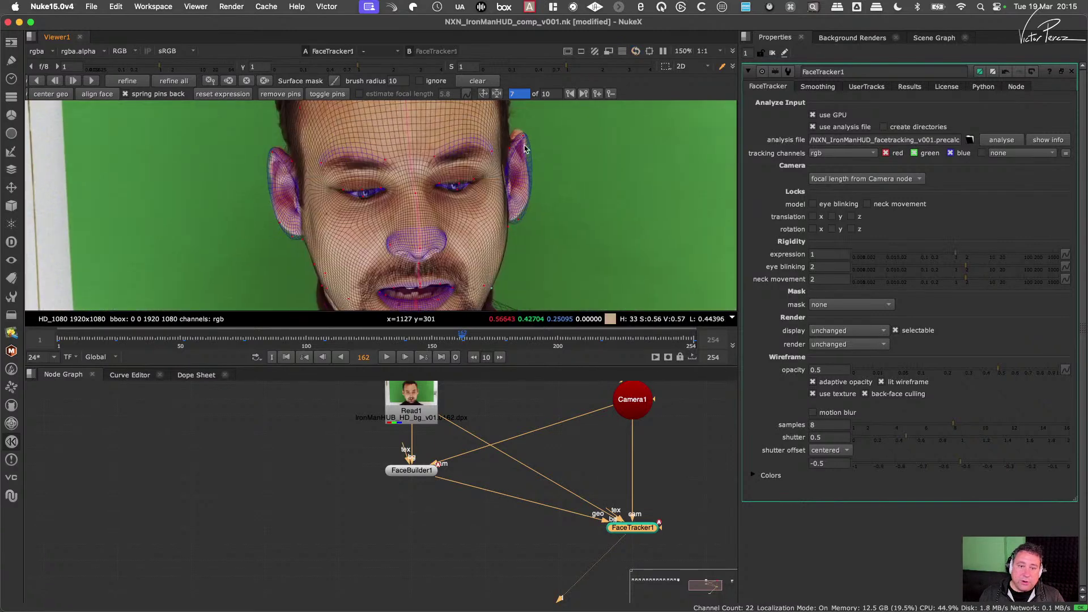
Step: At frame 162, examine the mesh fit around the forehead, hairline, both ears, mouth and jaw
scroll(496, 211, "up", 2)
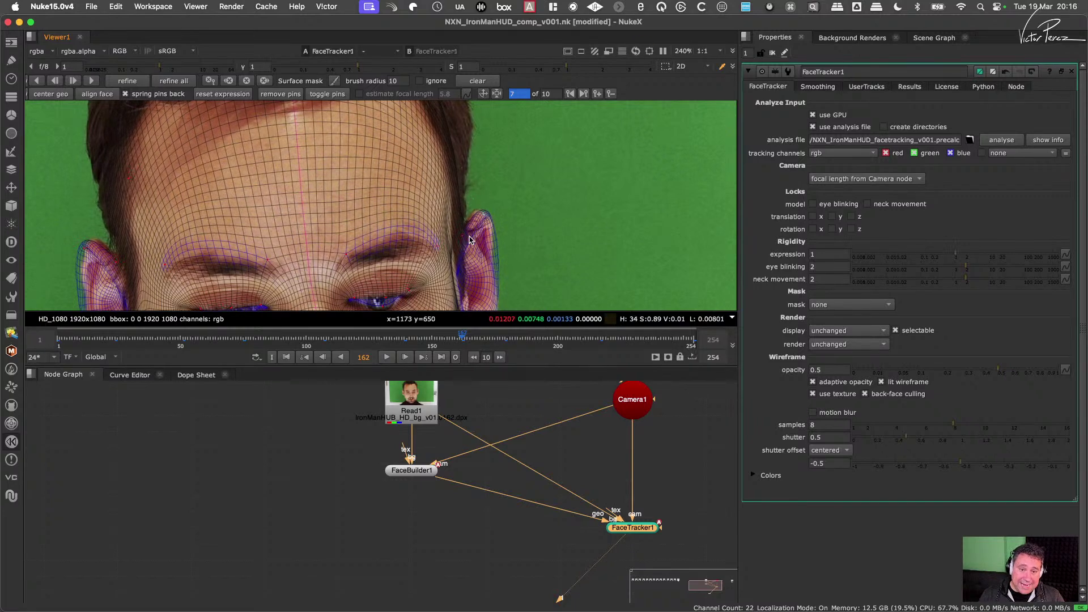
scroll(475, 215, "down", 3)
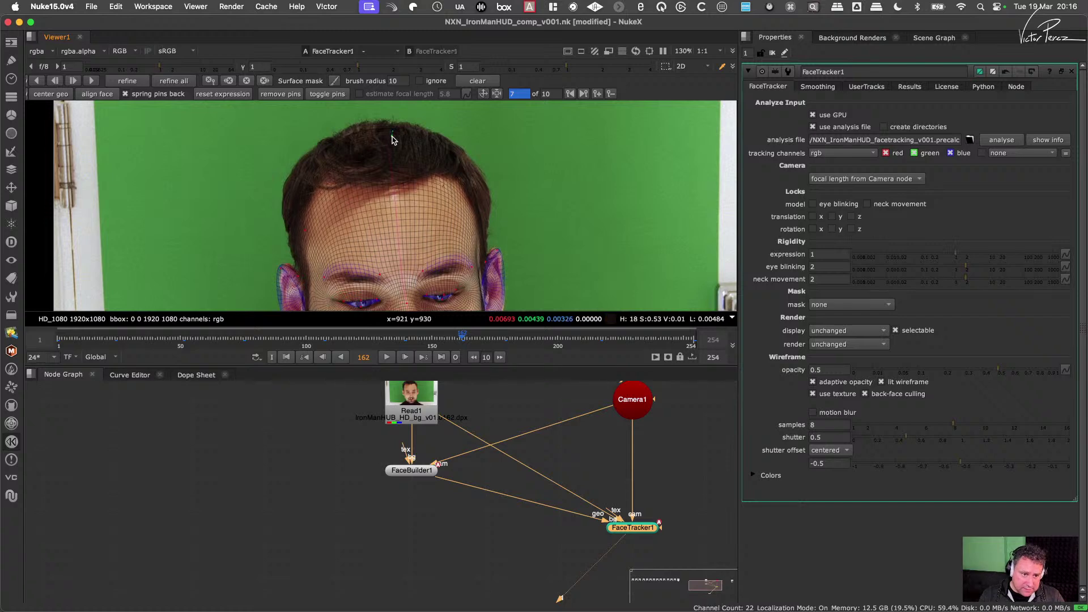
scroll(309, 232, "up", 3)
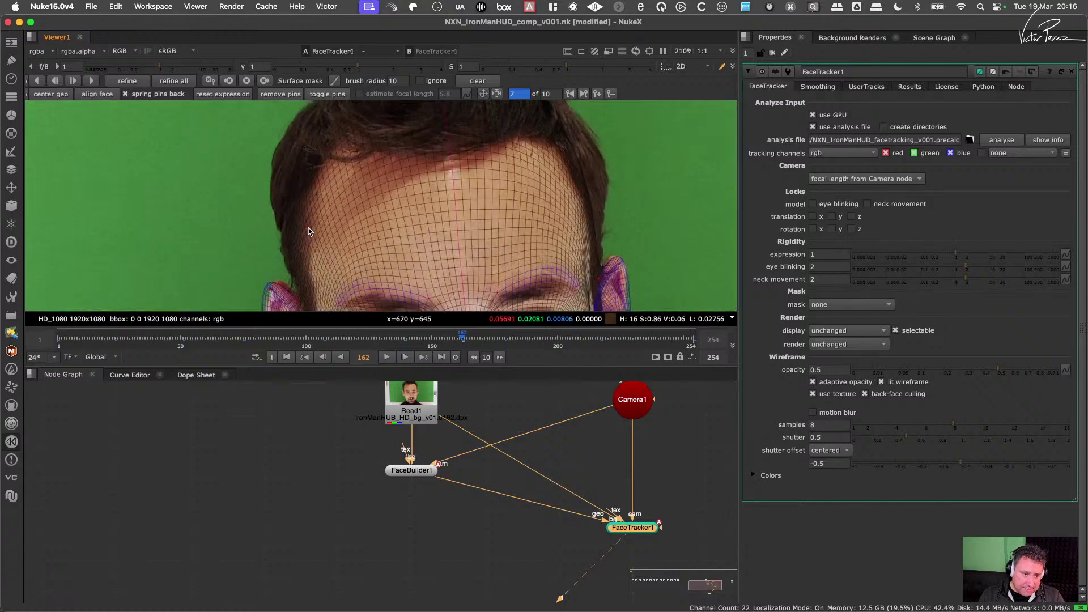
scroll(311, 227, "down", 3)
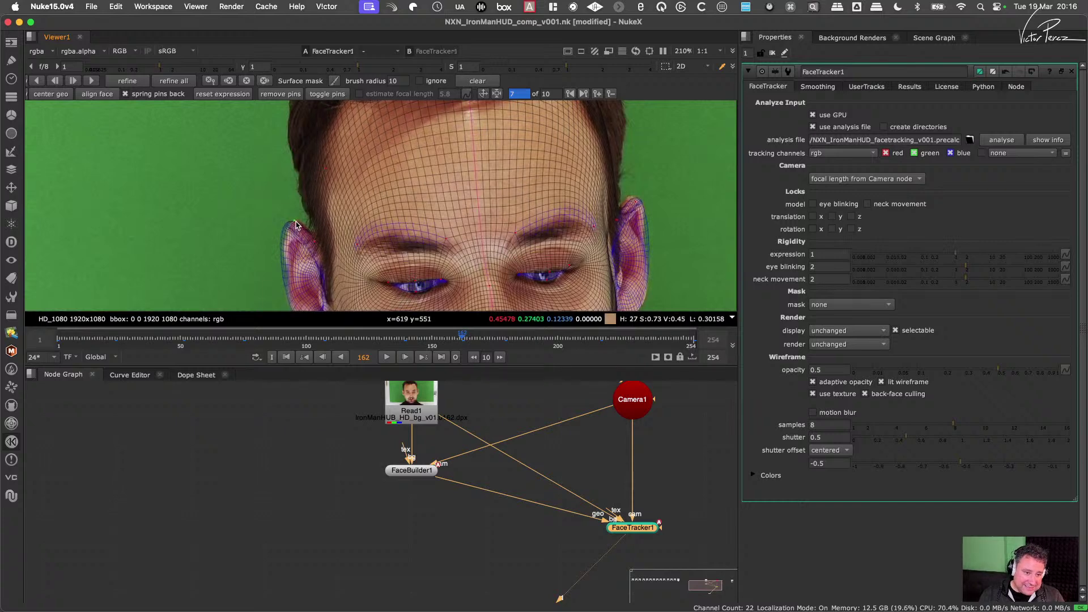
scroll(315, 235, "down", 3)
scroll(491, 216, "up", 3)
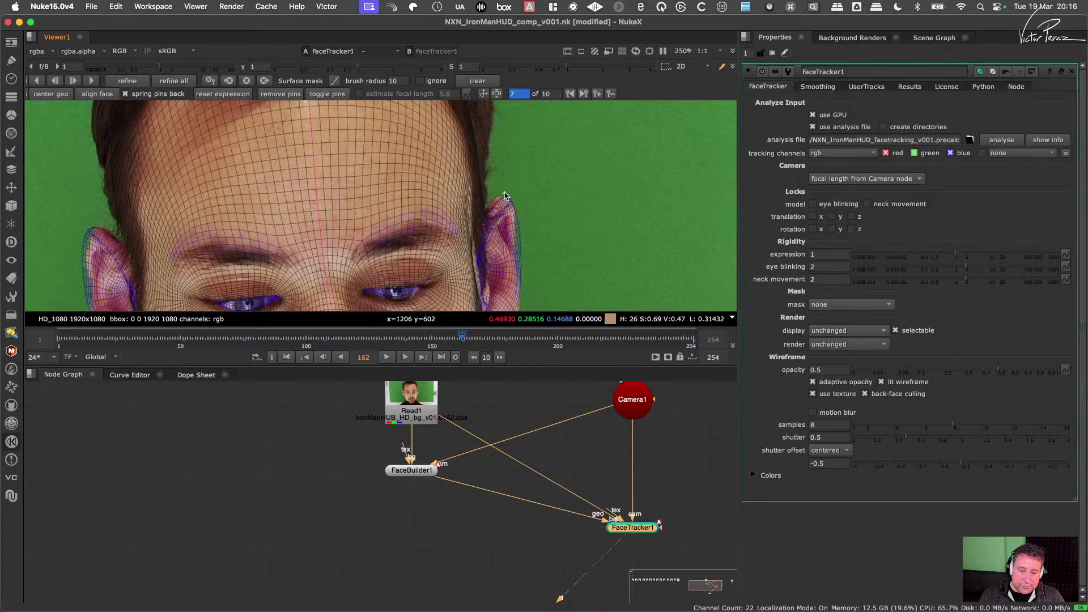
scroll(503, 198, "down", 4)
scroll(515, 223, "up", 2)
scroll(516, 223, "up", 1)
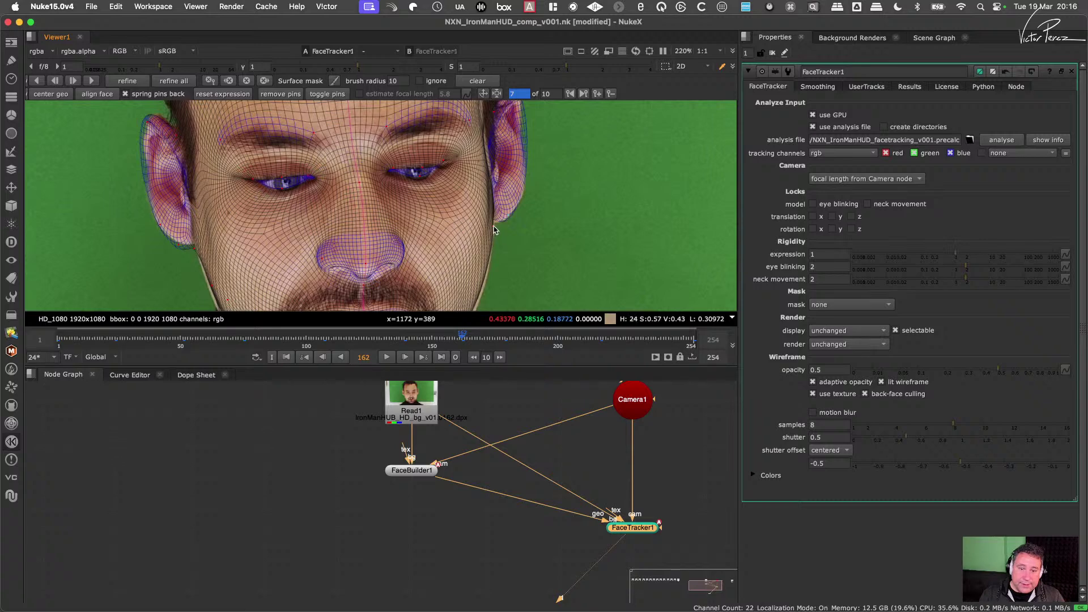
scroll(498, 235, "down", 5)
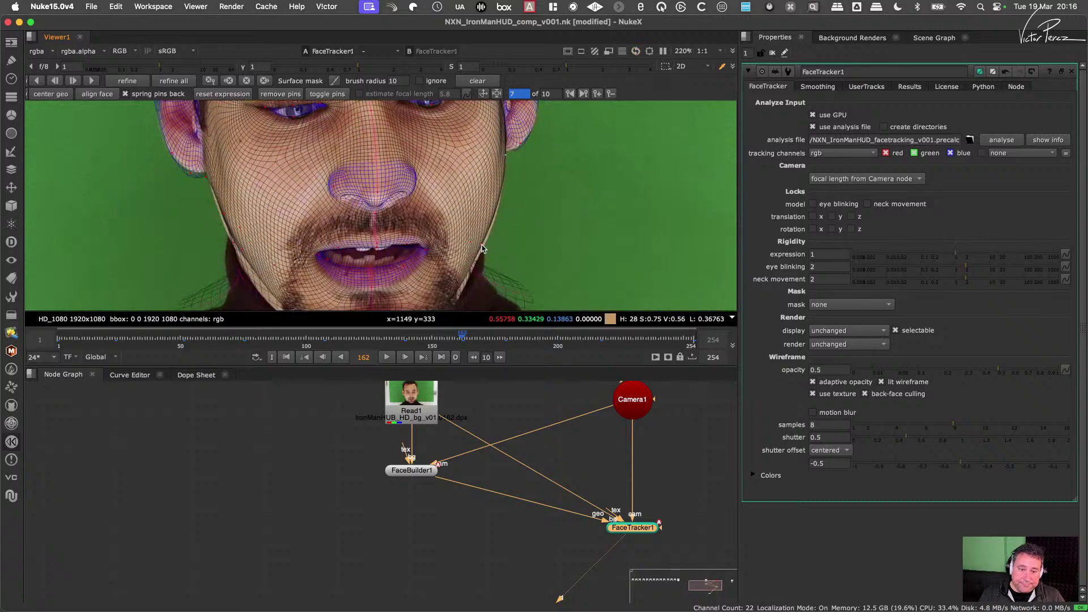
scroll(477, 250, "down", 2)
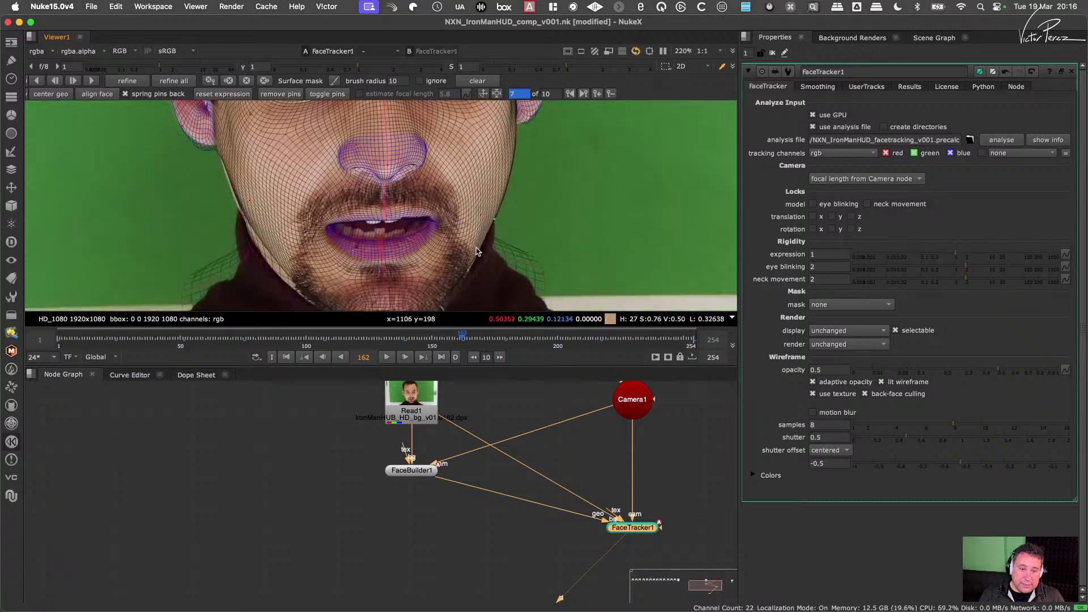
scroll(243, 221, "up", 2)
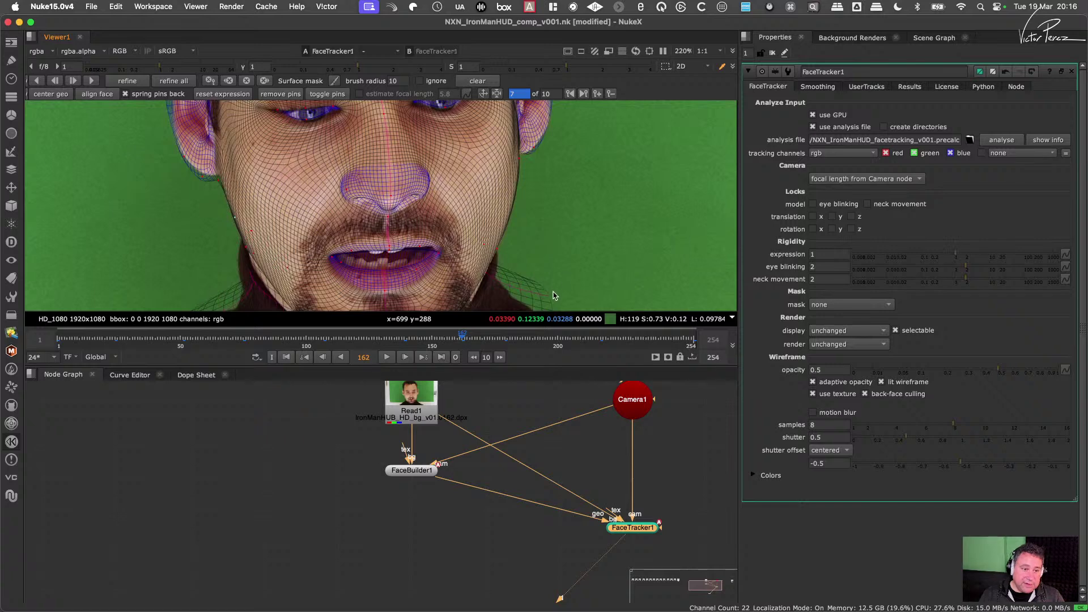
scroll(404, 229, "down", 3)
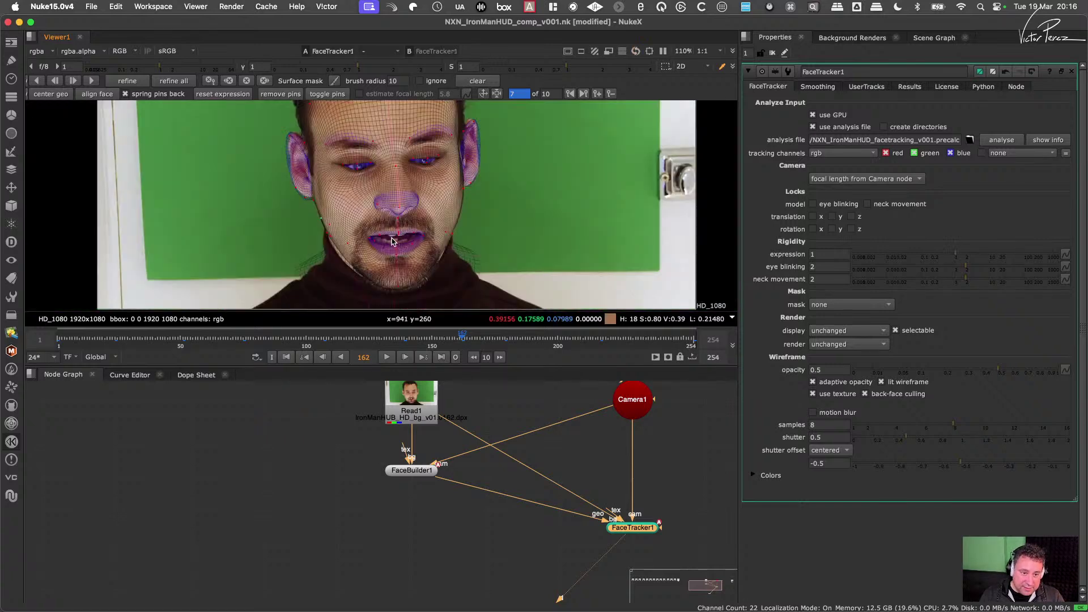
middle_click_drag(396, 178, 386, 243)
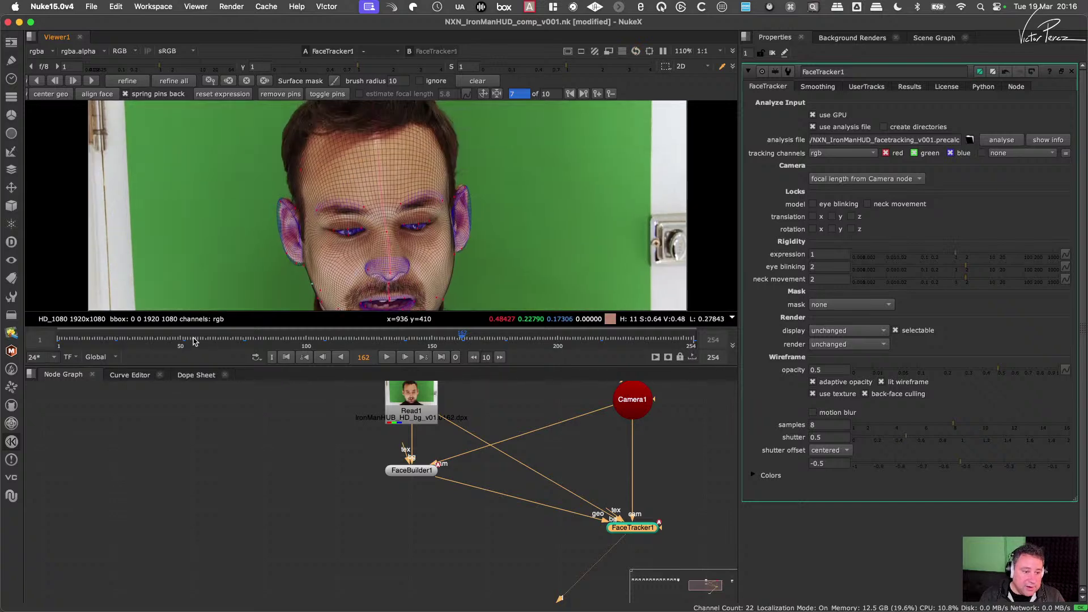
Step: Go to frame 125, try to fit the mesh to the top of the image-right ear, and check the head outline
left_click(370, 340)
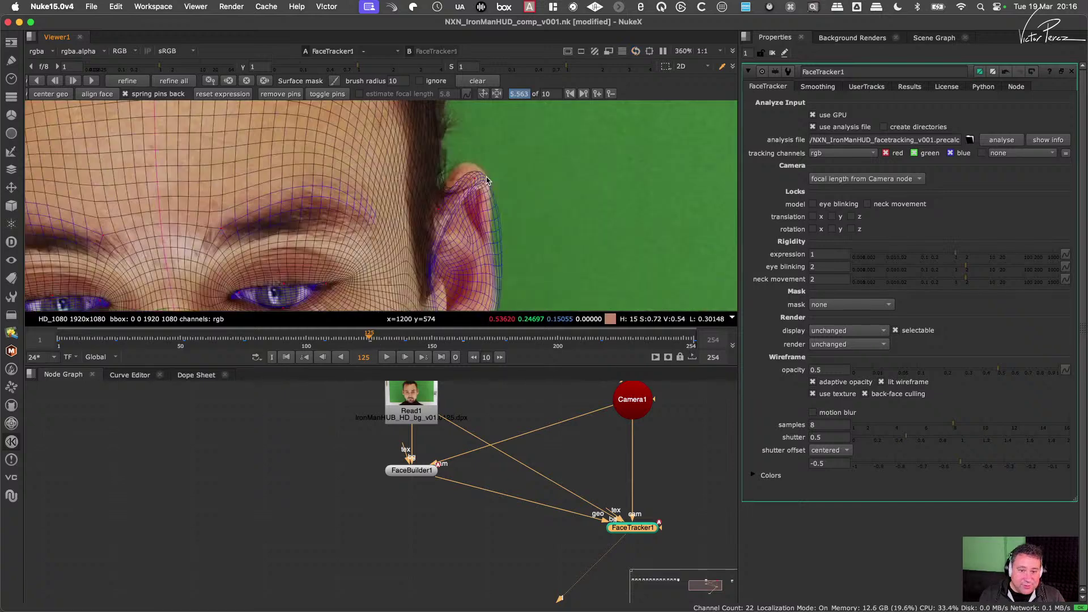
scroll(476, 187, "up", 5)
left_click_drag(476, 183, 453, 132)
scroll(340, 181, "left", 10)
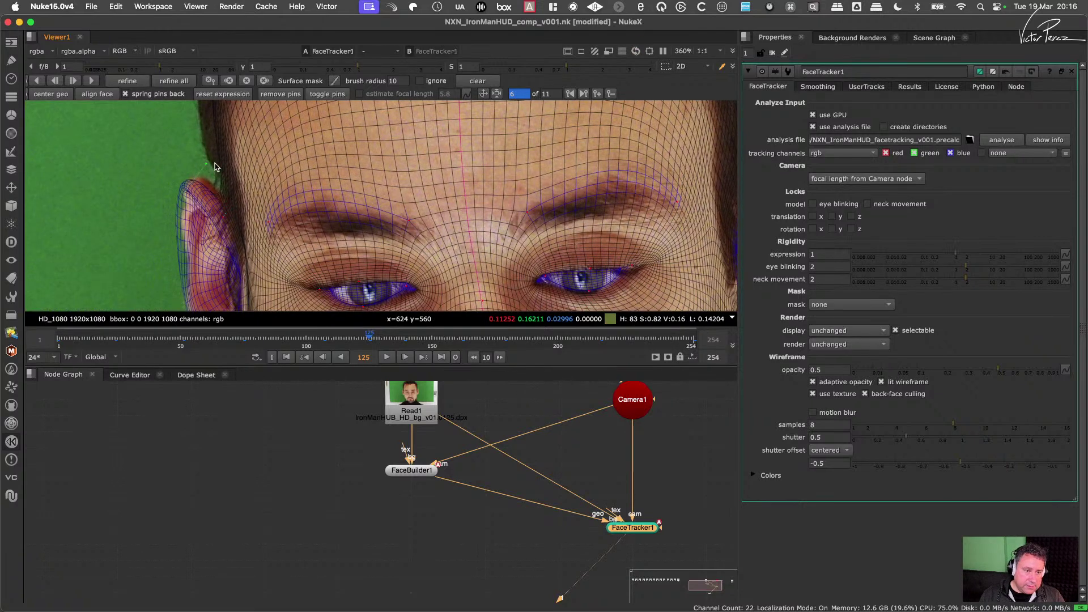
scroll(344, 179, "down", 2)
scroll(344, 179, "up", 10)
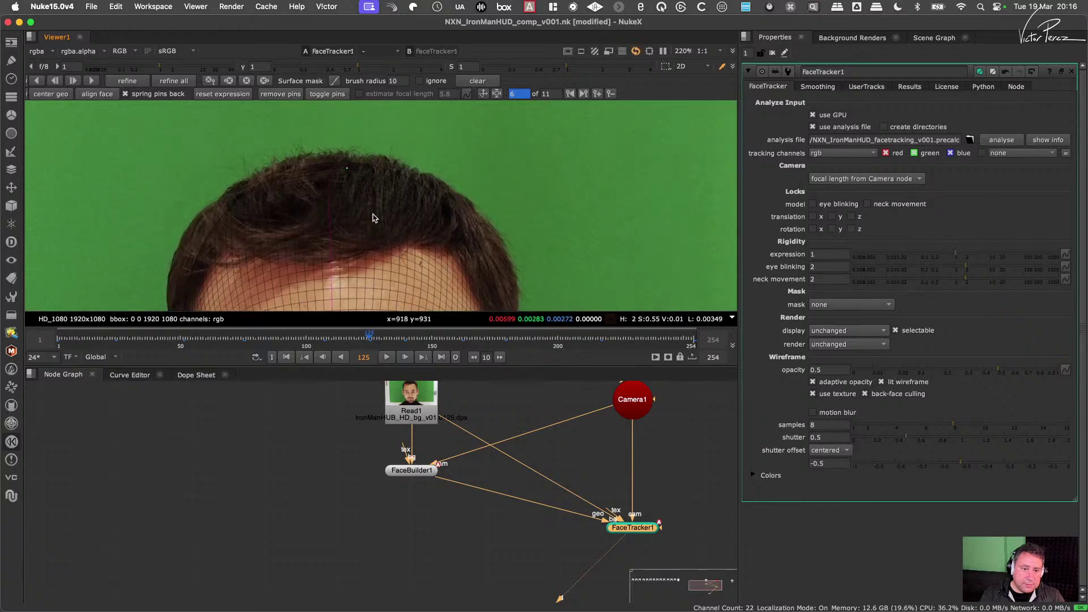
scroll(372, 217, "down", 6)
scroll(397, 227, "up", 5)
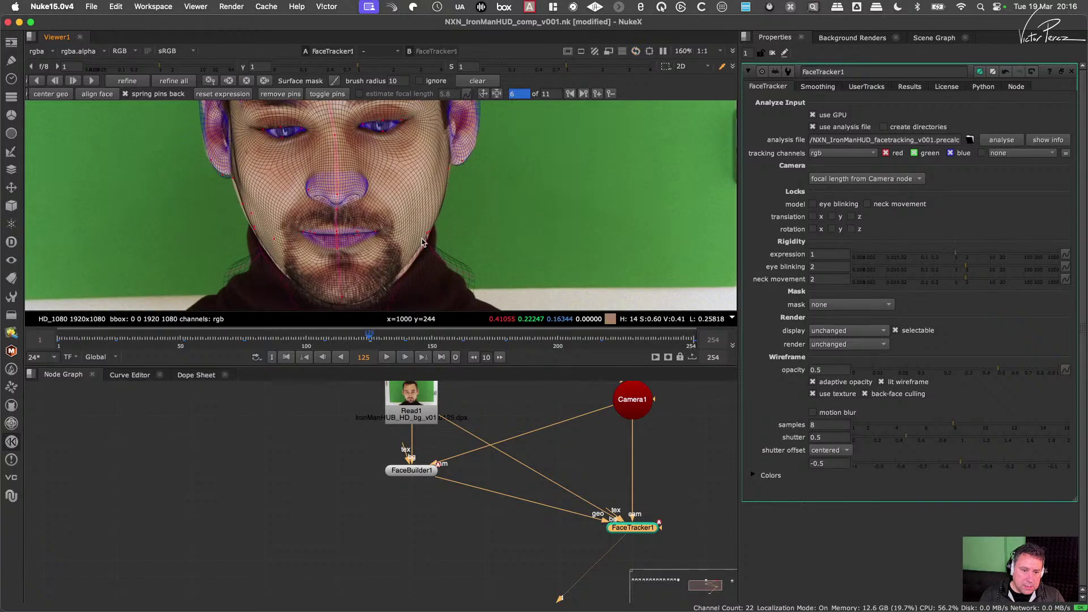
Step: At frame 125, try pinning the image-left jaw edge below the earlobe and check the surrounding face
scroll(421, 242, "up", 4)
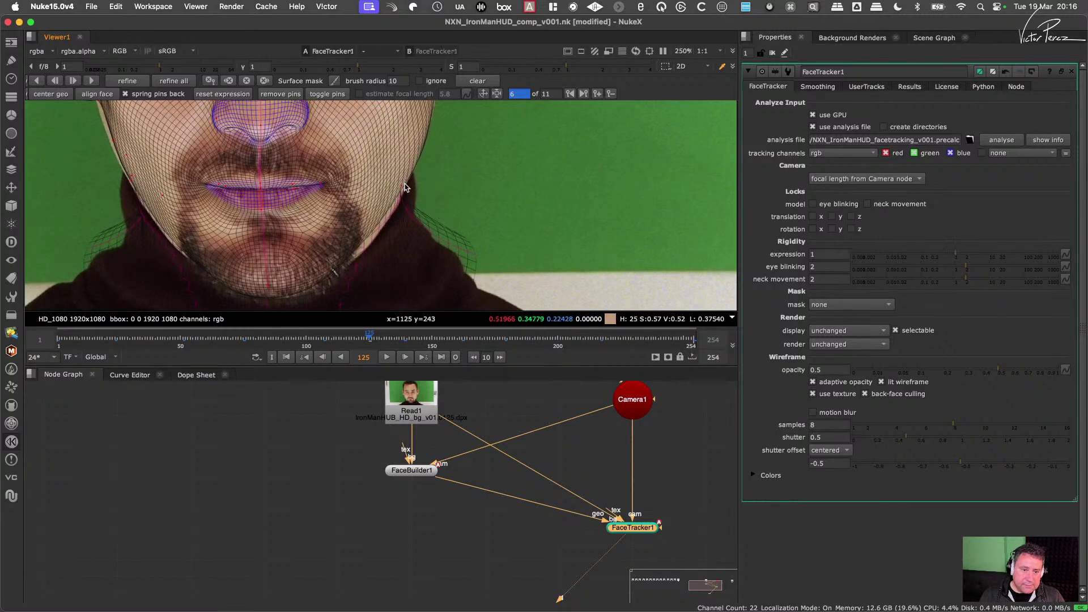
scroll(407, 188, "up", 1)
middle_click_drag(133, 196, 178, 226)
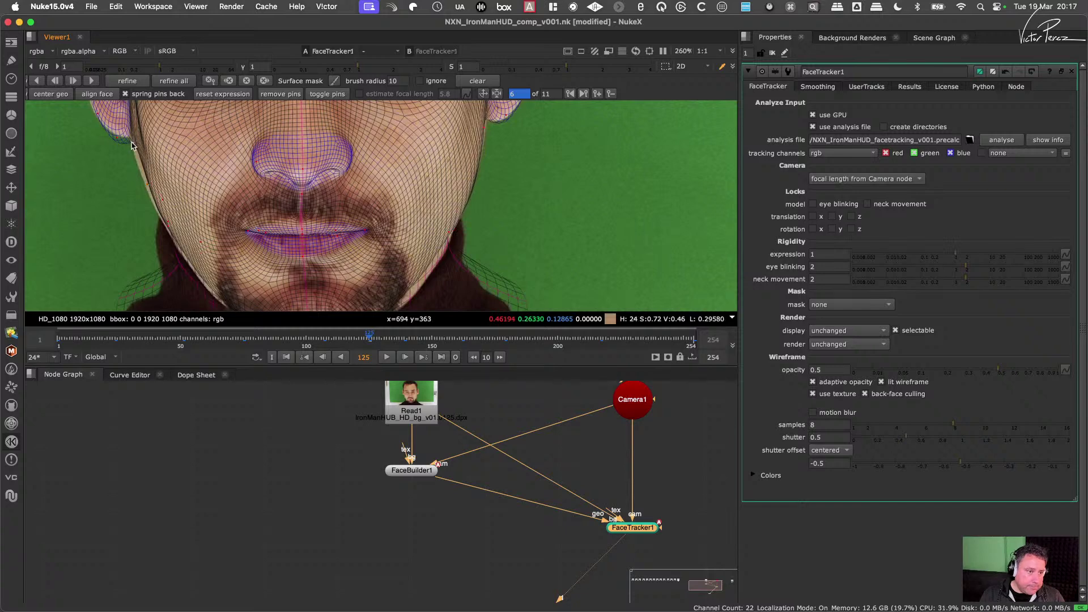
left_click(166, 224)
middle_click_drag(153, 170, 156, 238)
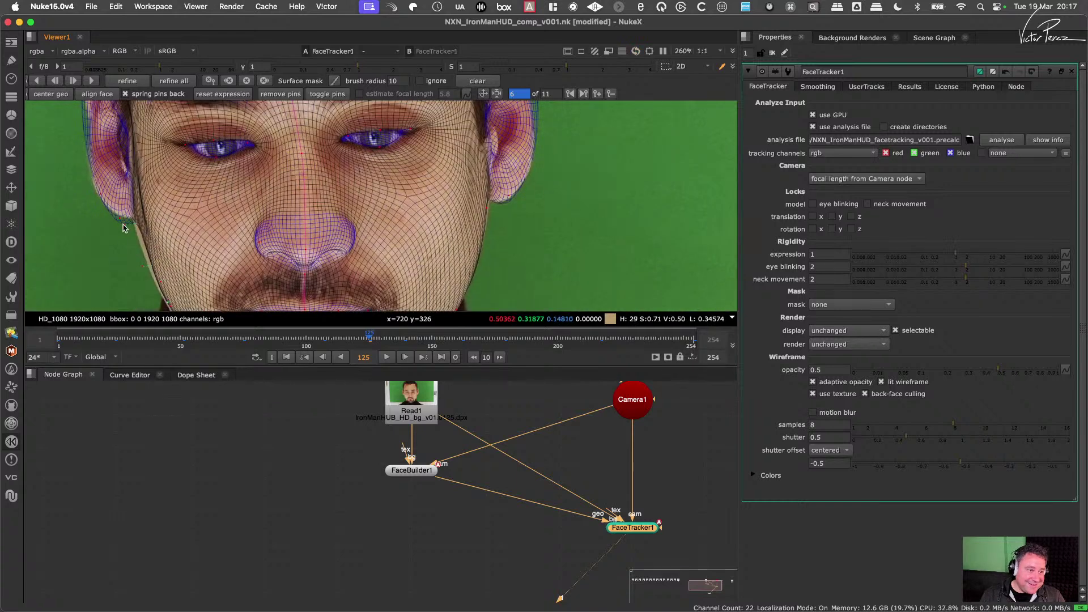
scroll(129, 219, "down", 4)
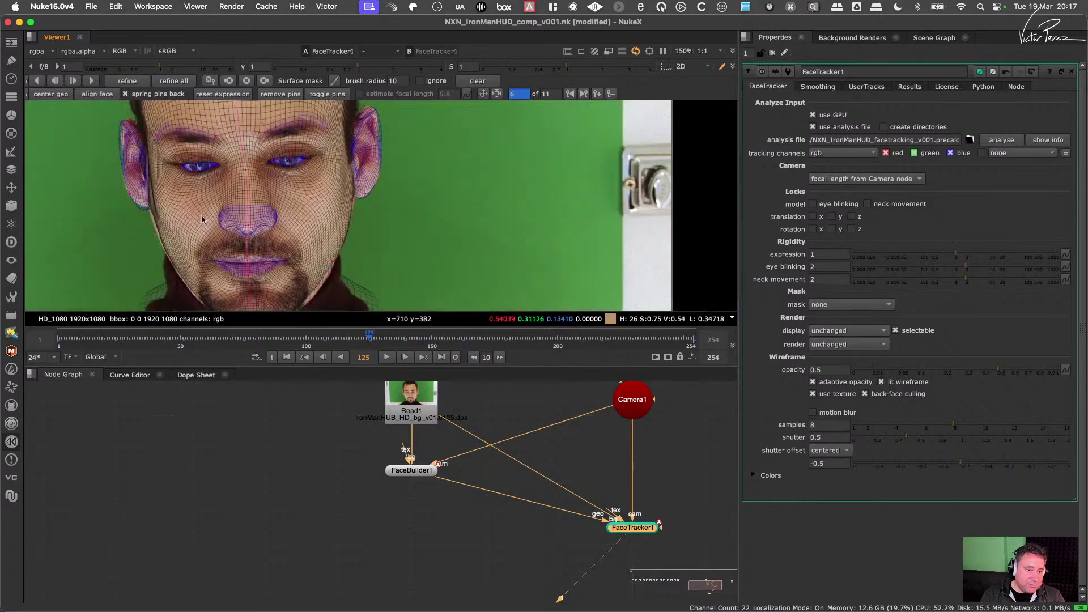
Step: Try clearing the tracking data around frame 125 and compare the cheek edge on neighbouring frames
left_click(377, 339)
left_click_drag(379, 339, 370, 338)
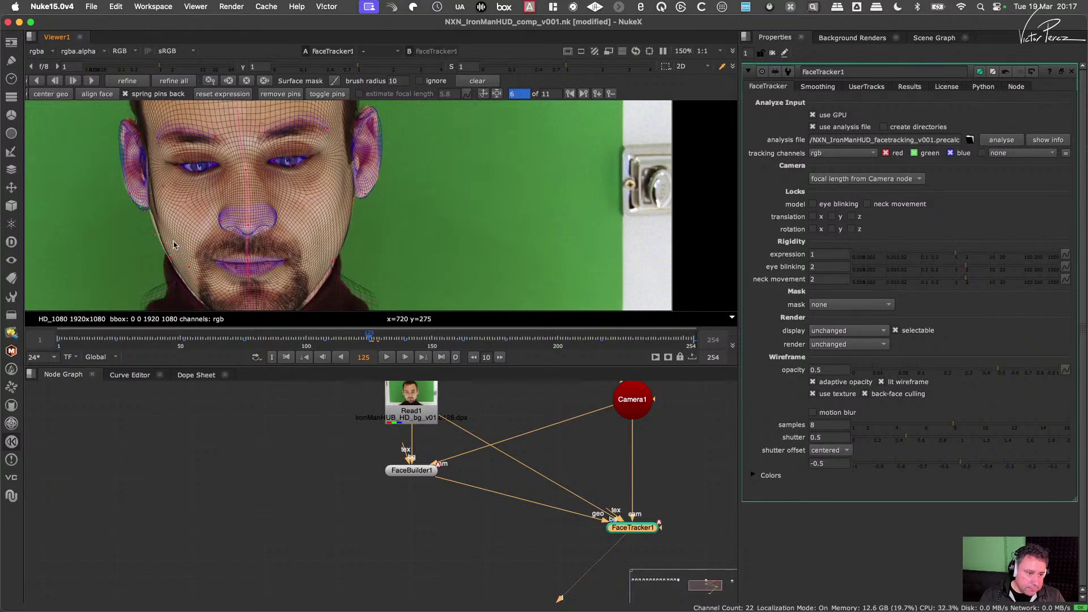
scroll(184, 246, "up", 6)
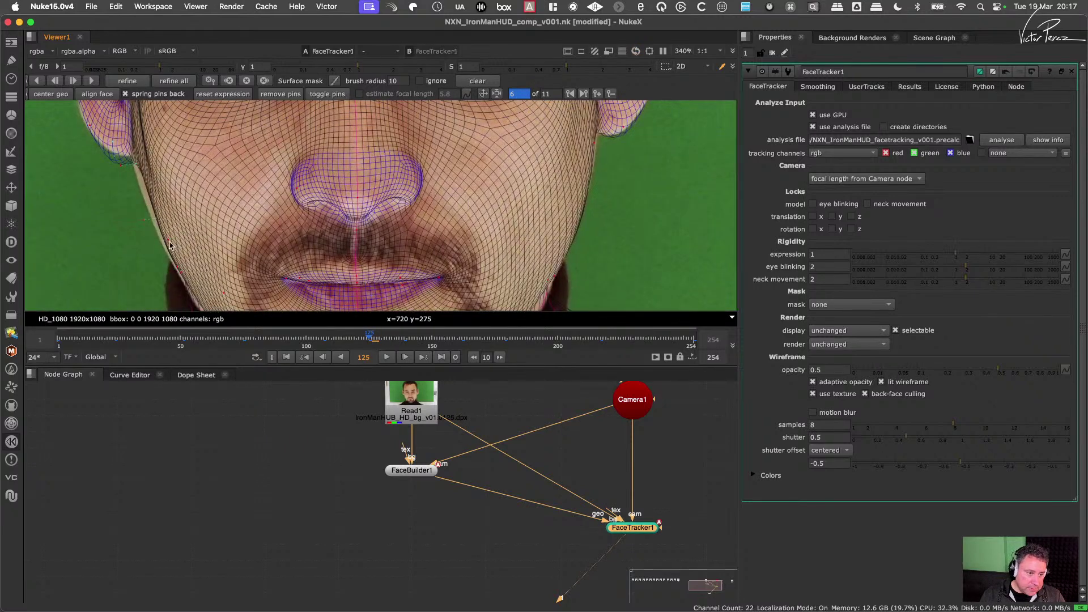
left_click(210, 81)
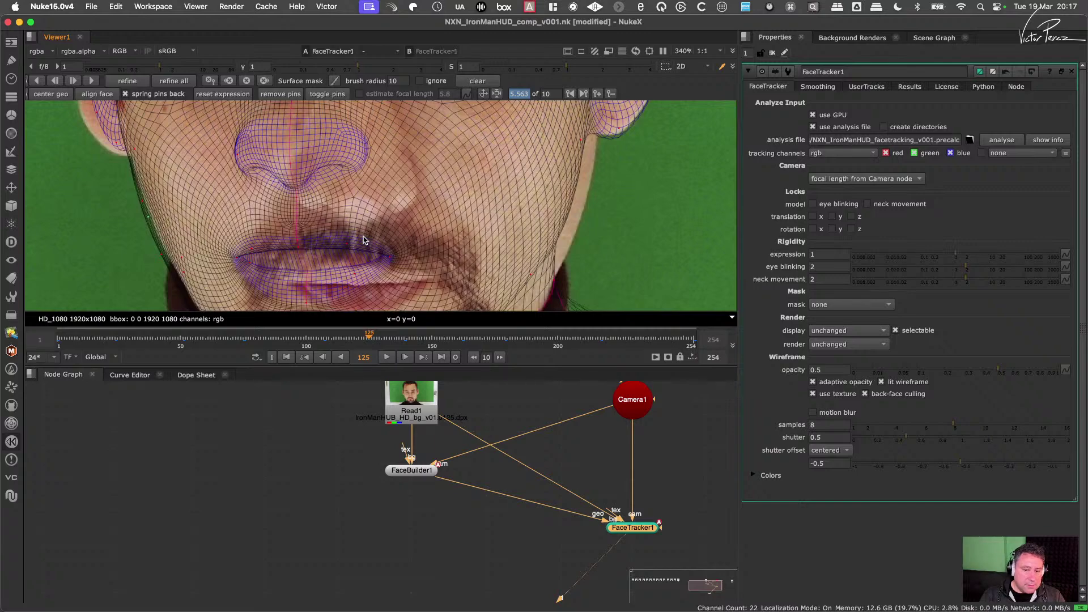
mouse_move(365, 343)
left_mouse_down()
mouse_move(331, 344)
mouse_move(439, 347)
mouse_move(360, 352)
mouse_move(373, 348)
left_mouse_up()
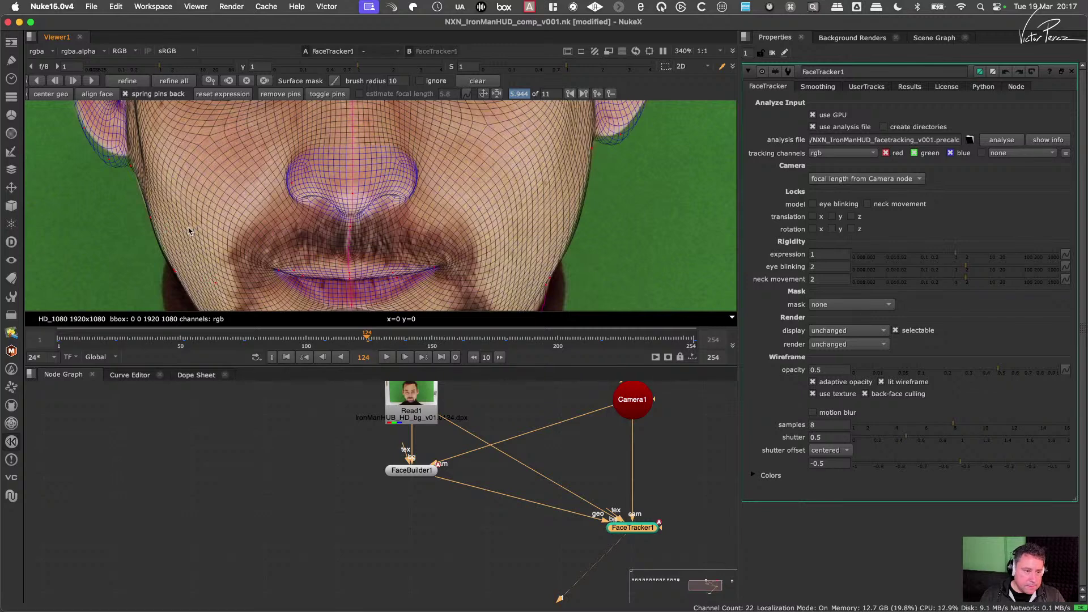
Step: Compare the mesh fit at frames 124 to 126 and remove the keyframe at frame 125
middle_click_drag(189, 230, 254, 203)
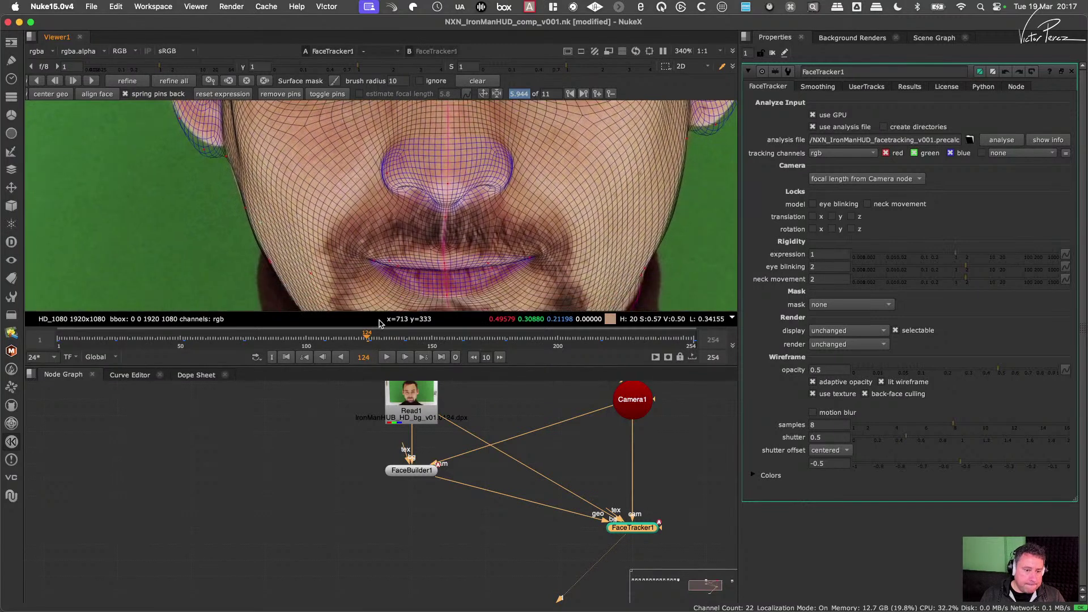
left_click(369, 338)
left_click_drag(369, 336, 370, 339)
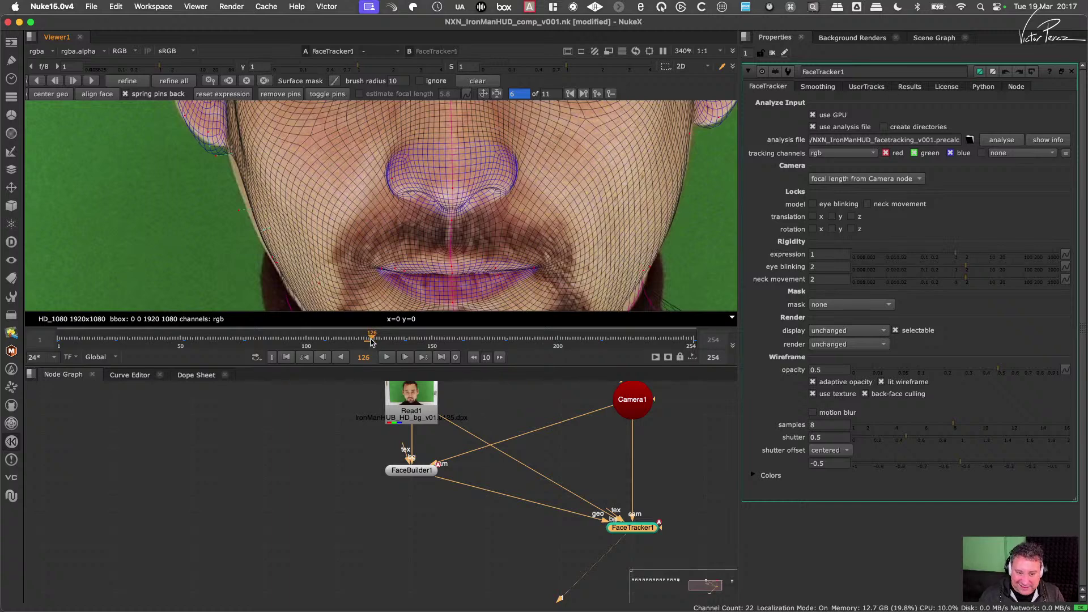
left_click_drag(369, 342, 369, 343)
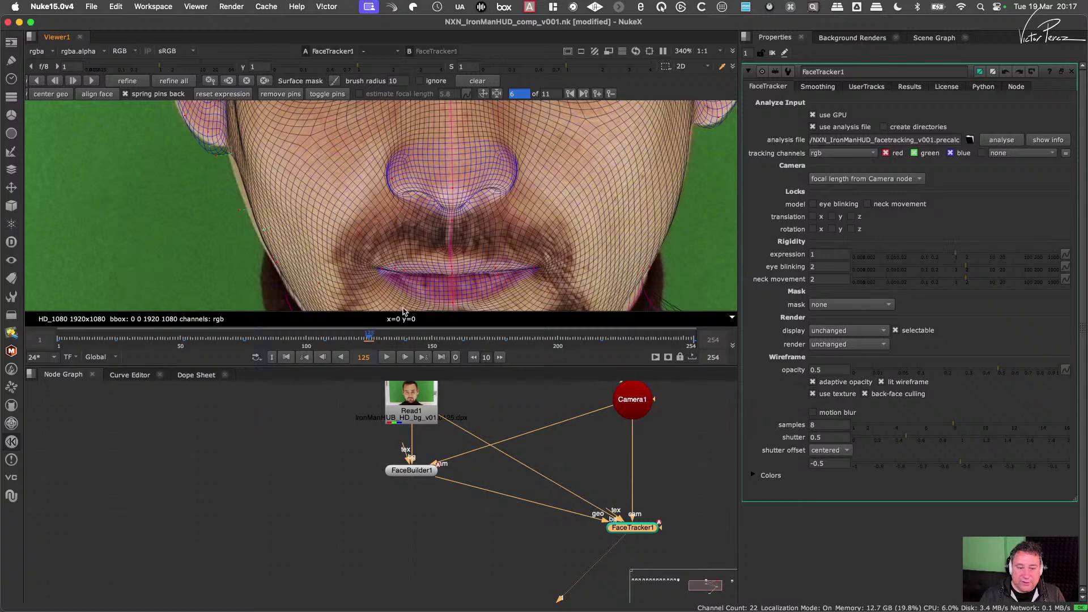
left_click(611, 95)
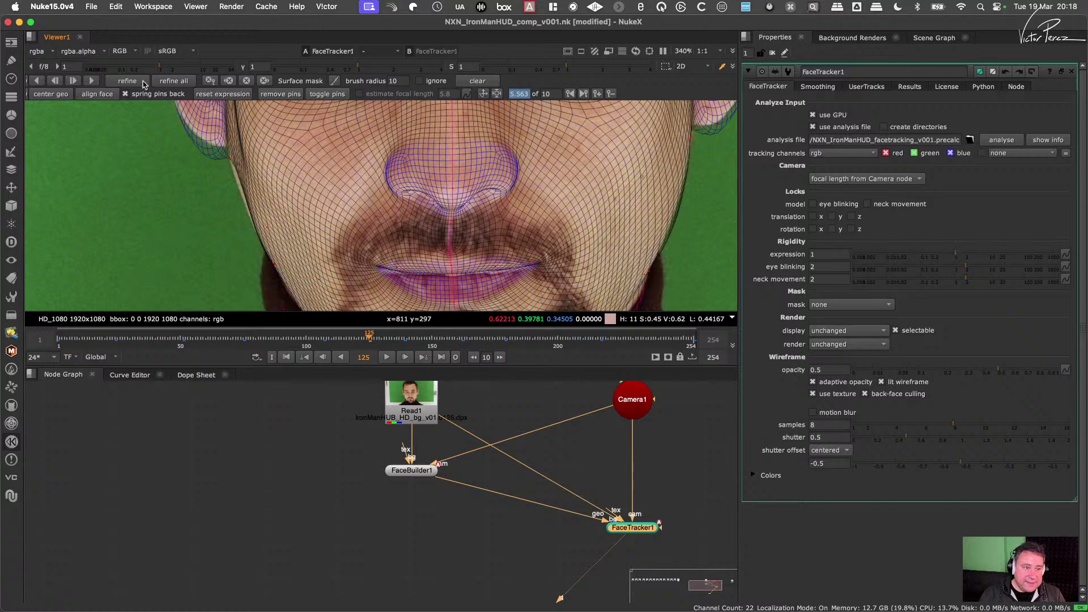
Step: Refine the tracking across all keyframes and scrub through frames such as 83 and 150 to check the mesh
left_click(180, 84)
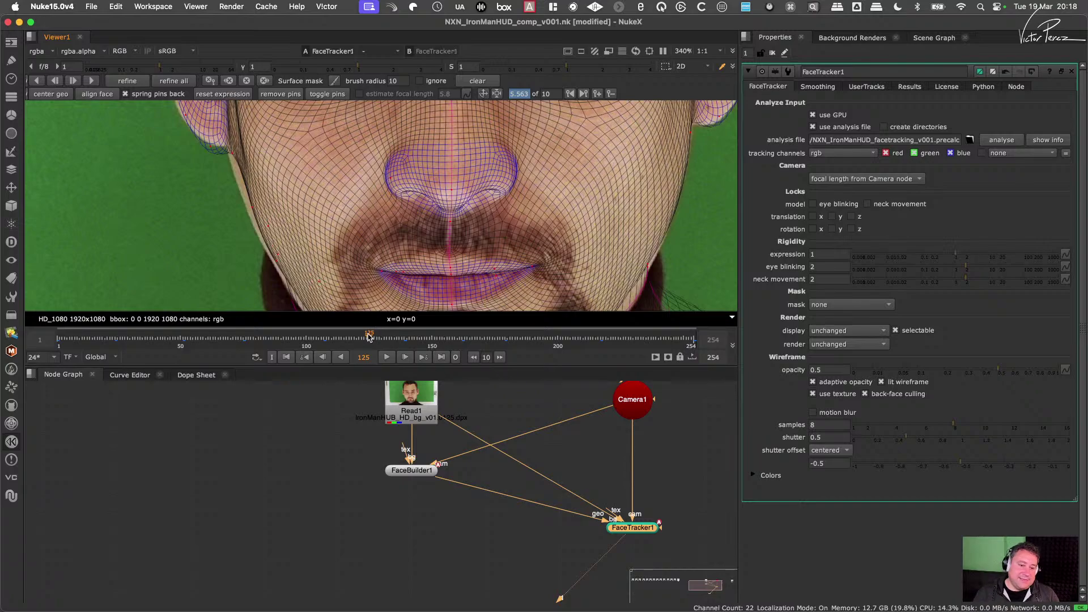
left_click_drag(367, 341, 261, 322)
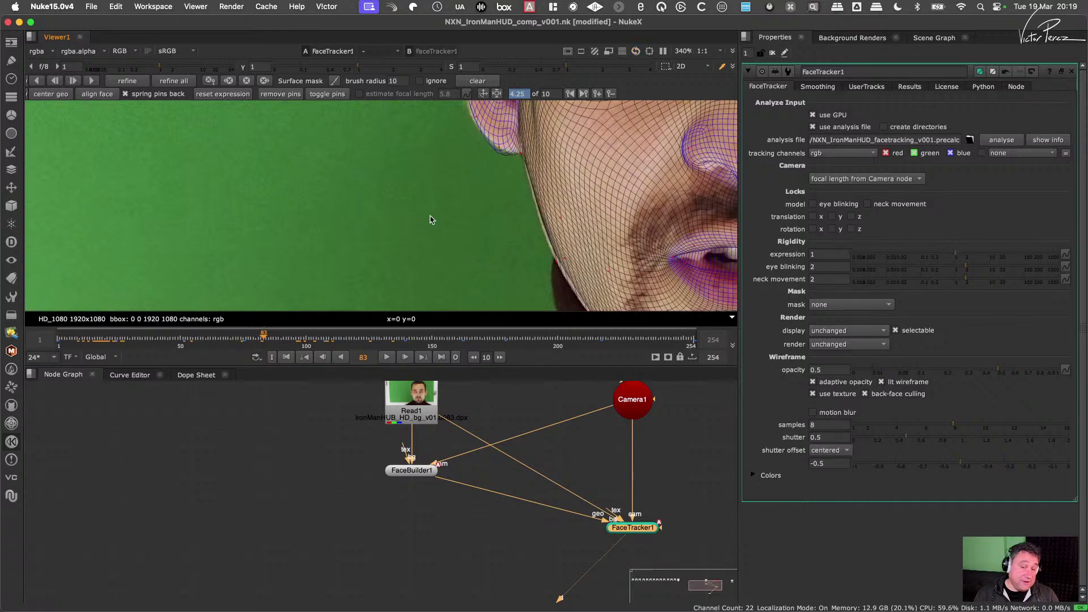
scroll(430, 219, "down", 8)
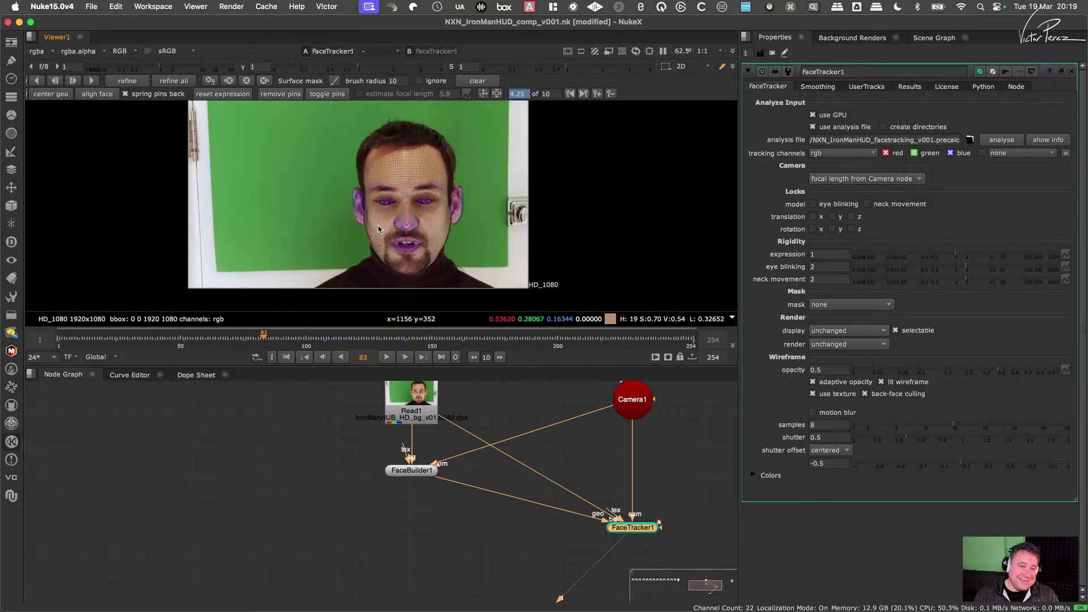
middle_click_drag(379, 229, 355, 221)
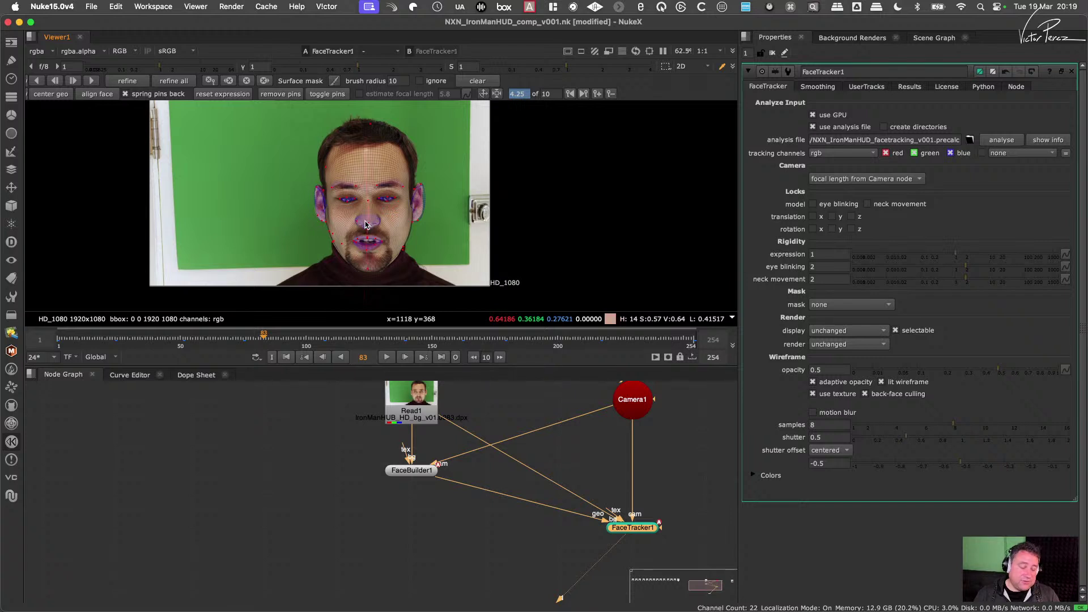
left_click_drag(344, 340, 434, 350)
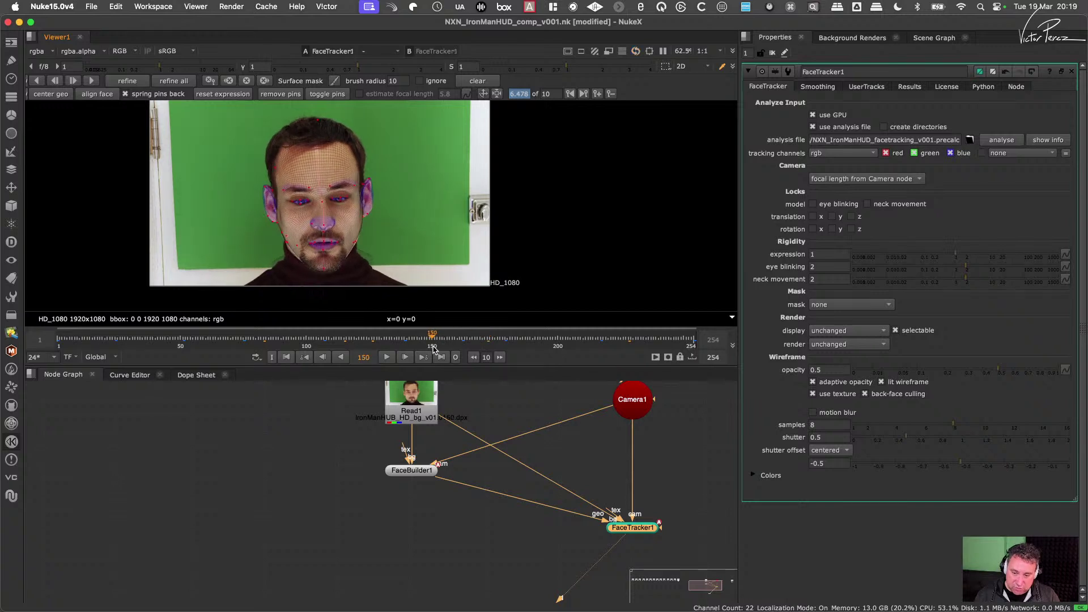
Step: Scrub the tracked shot at frame 151 and frames 125 to 123 to check the mesh fit on the face
key("Right")
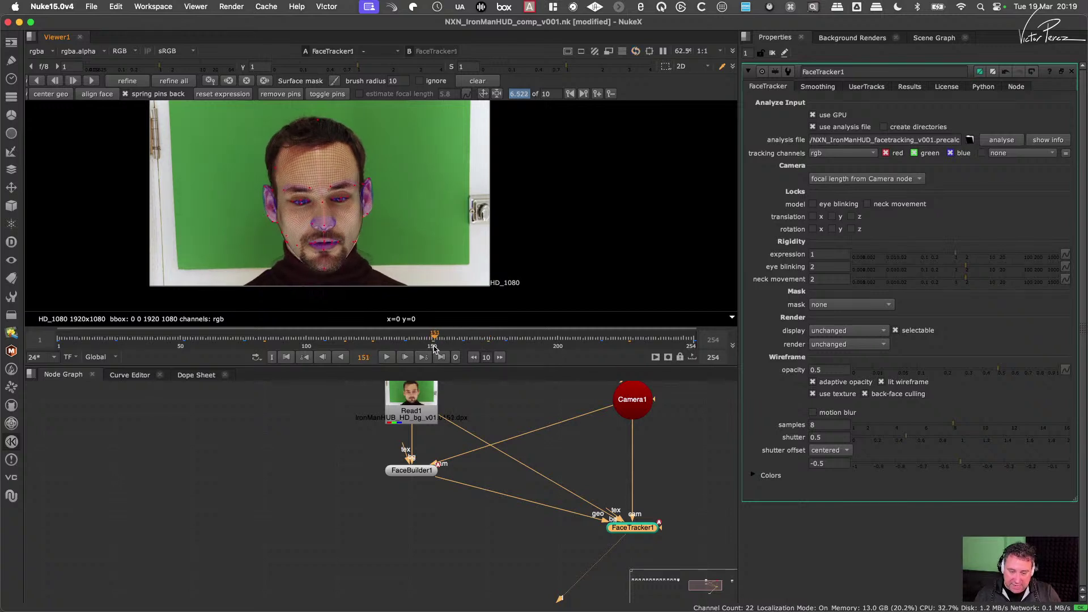
left_click_drag(435, 349, 365, 352)
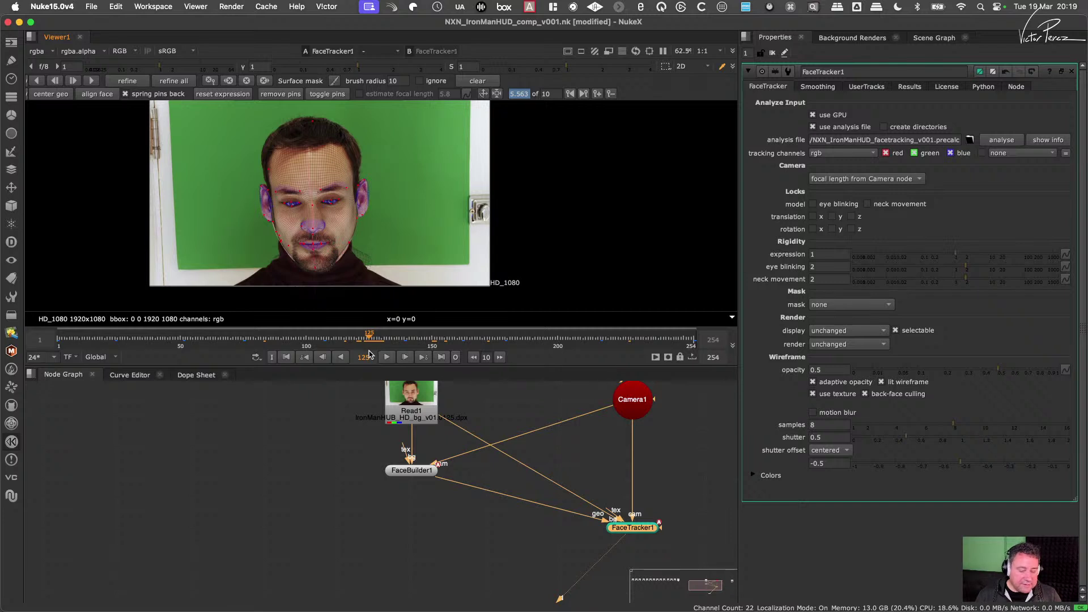
left_click_drag(369, 351, 368, 352)
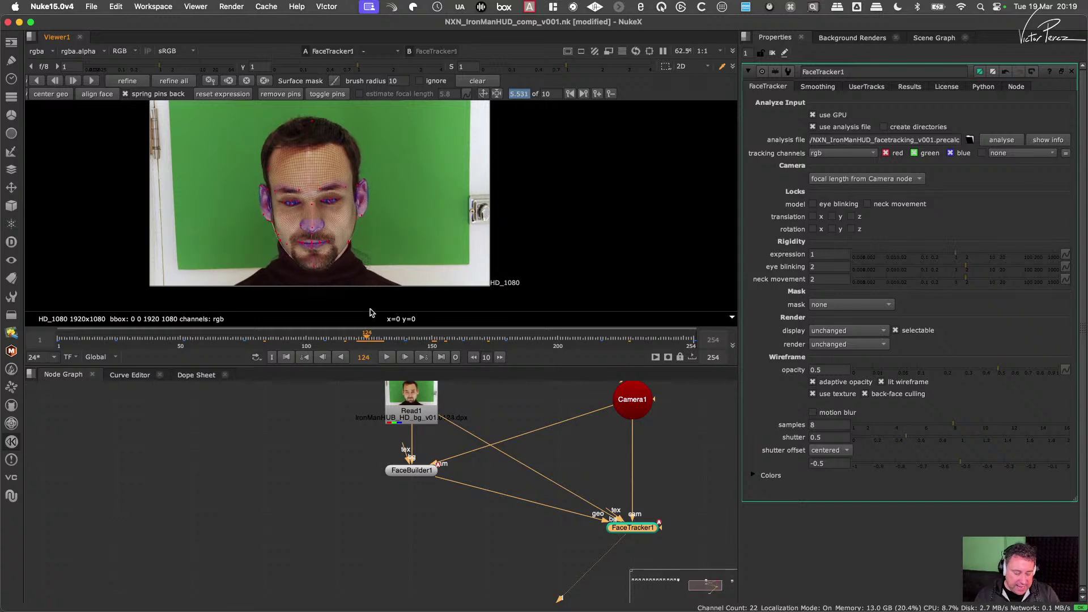
left_click(359, 339)
mouse_move(359, 339)
left_mouse_down()
mouse_move(346, 339)
mouse_move(363, 339)
left_mouse_up()
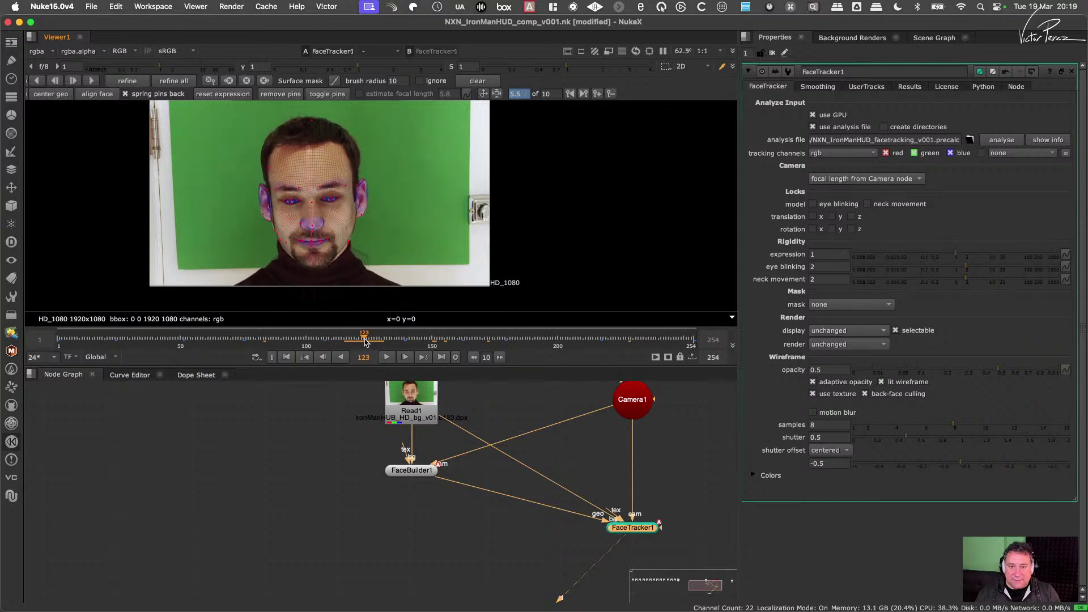
scroll(550, 445, "down", 2)
scroll(482, 465, "up", 1)
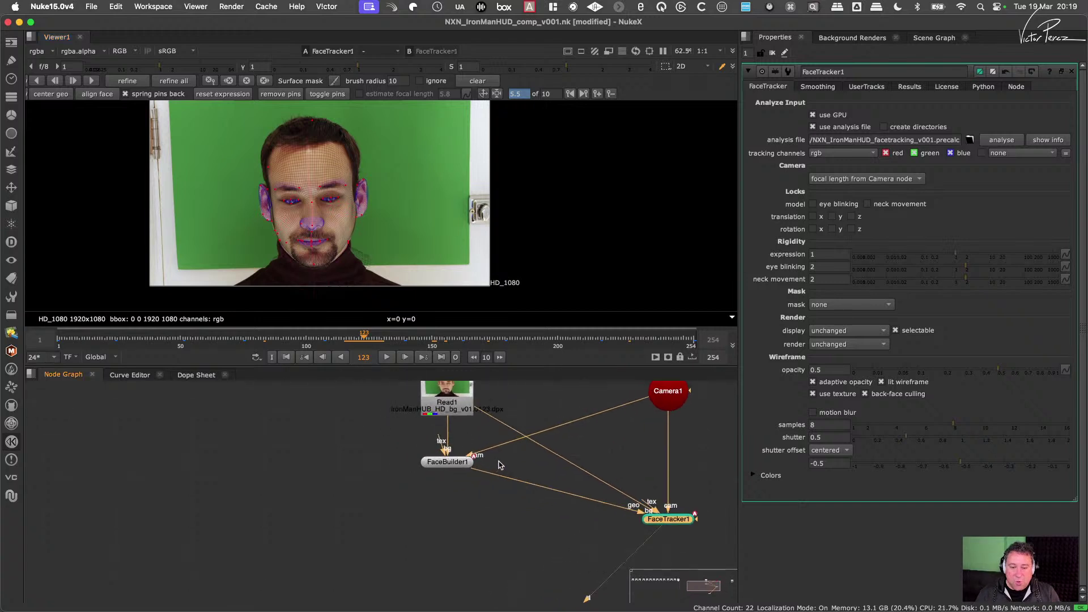
scroll(504, 463, "up", 1)
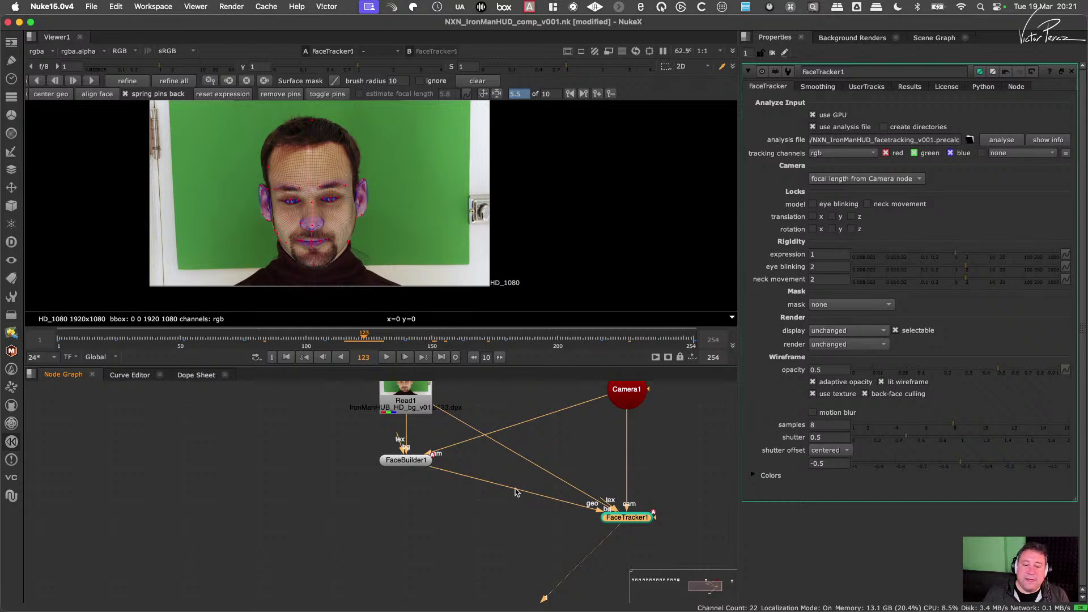
Step: Nudge the FaceBuilder1 node slightly up in the node graph, reselect FaceTracker1 and scrub to frame 159
left_click_drag(419, 461, 419, 453)
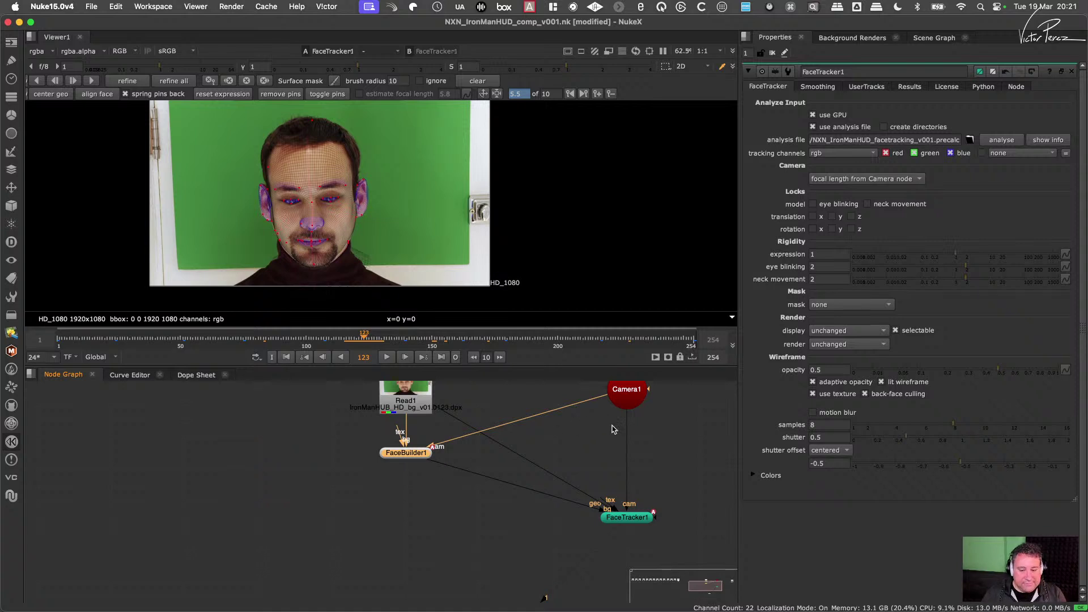
left_click(626, 516)
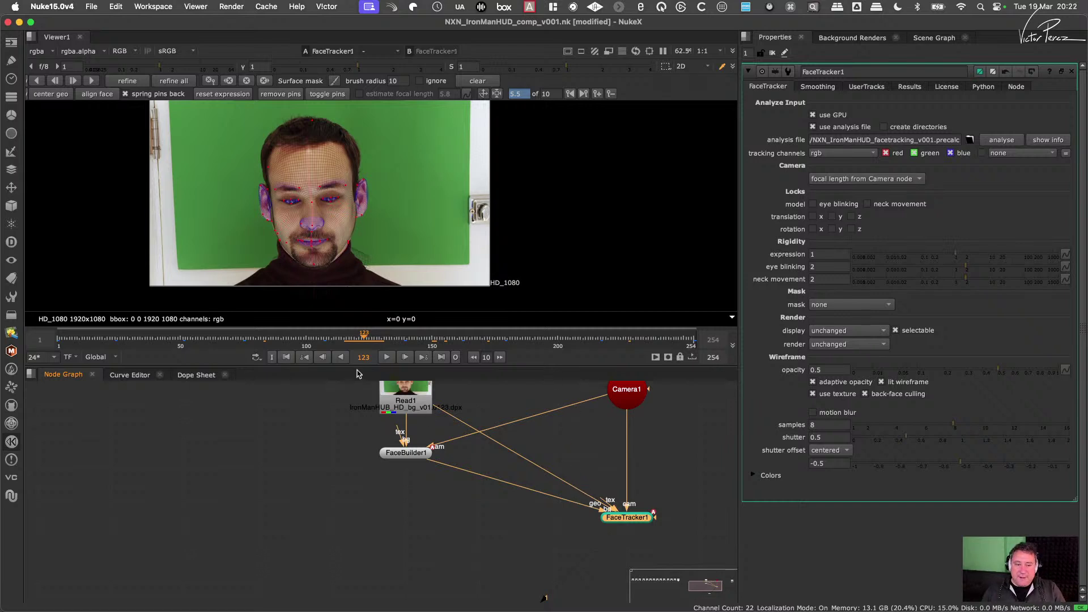
left_click_drag(366, 339, 456, 339)
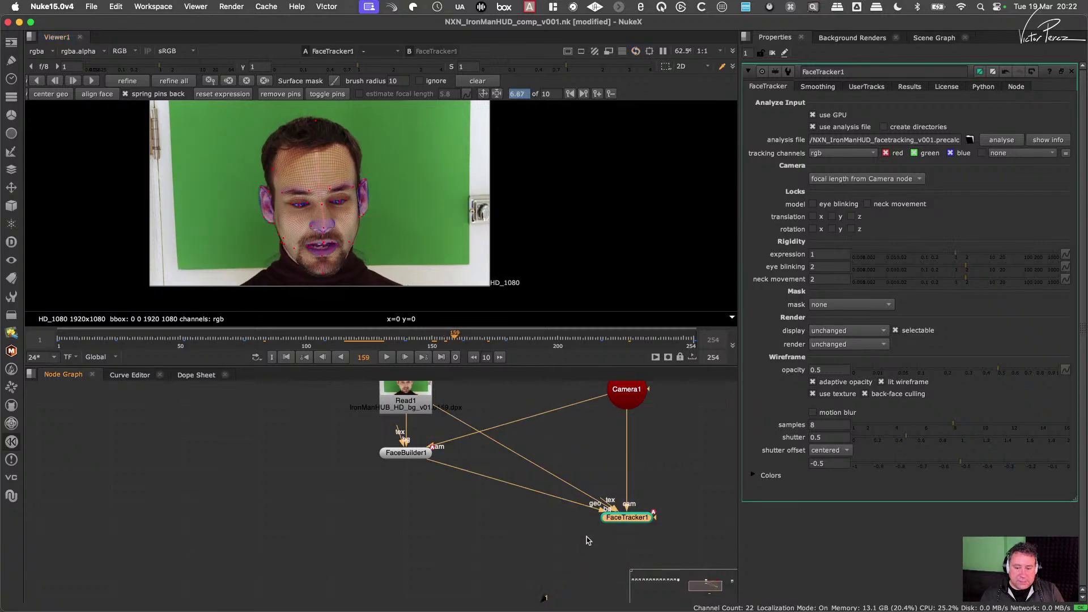
Step: Switch the viewer to 3D and orbit around Camera1 and the scene grid to look for the tracked head
key("Tab")
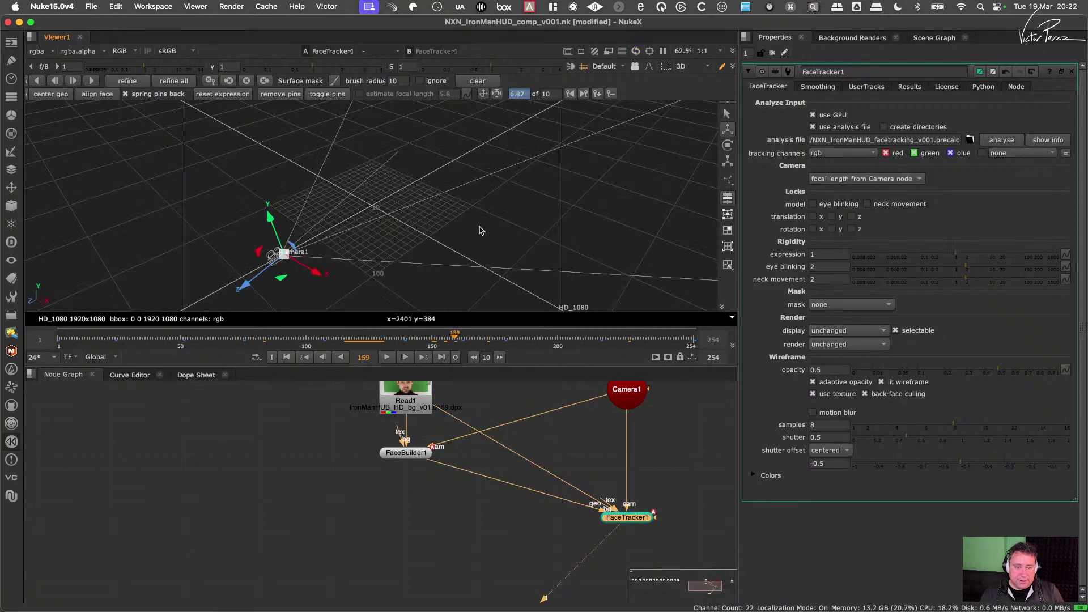
middle_click_drag(481, 231, 381, 255)
scroll(381, 255, "down", 5)
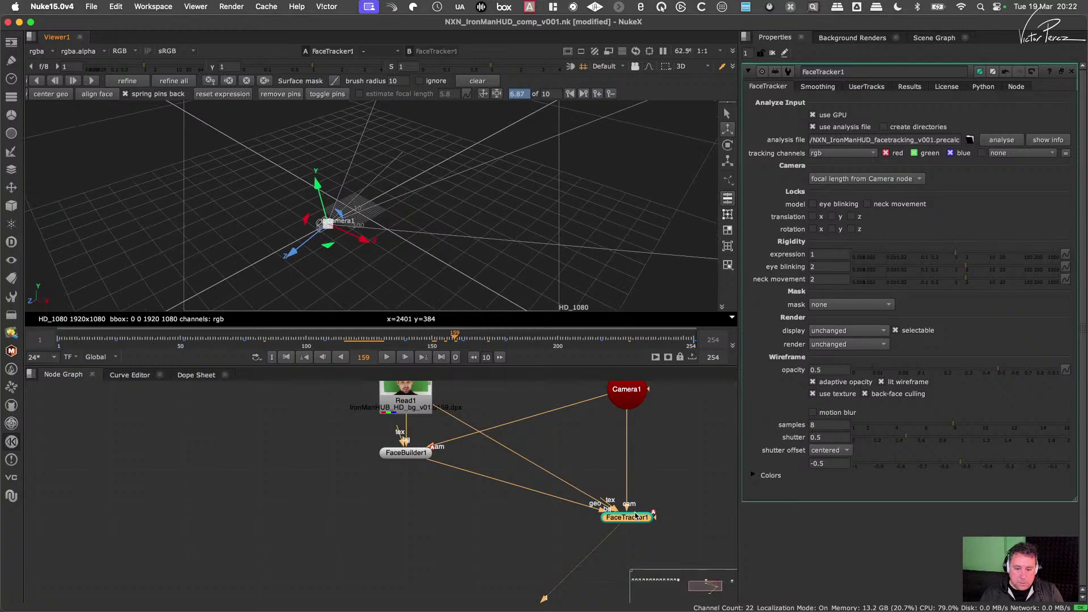
left_click_drag(568, 225, 227, 215, "ctrl")
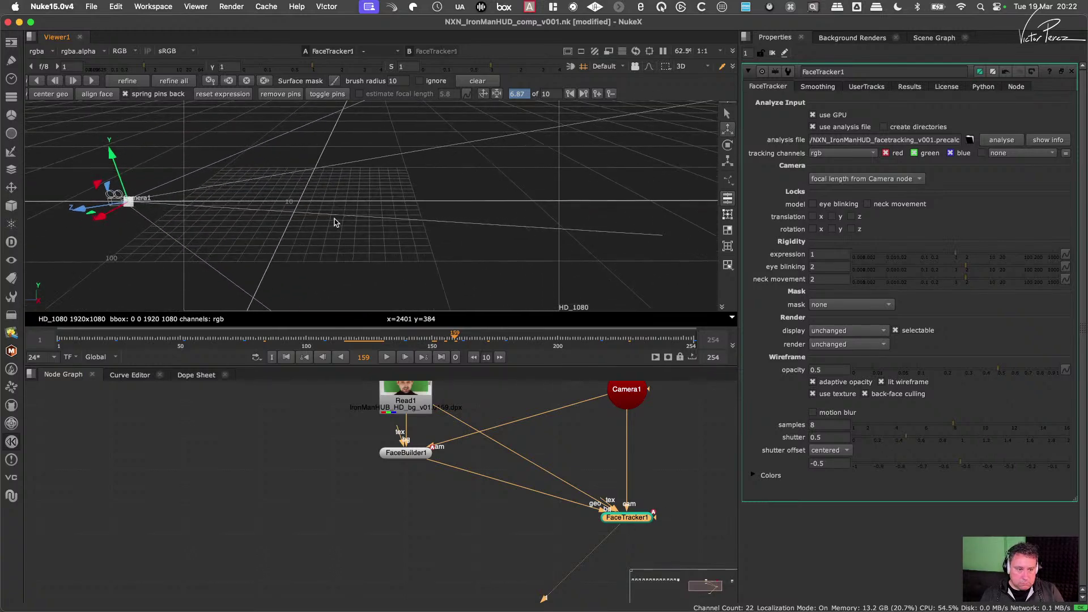
left_click(415, 453)
key("1")
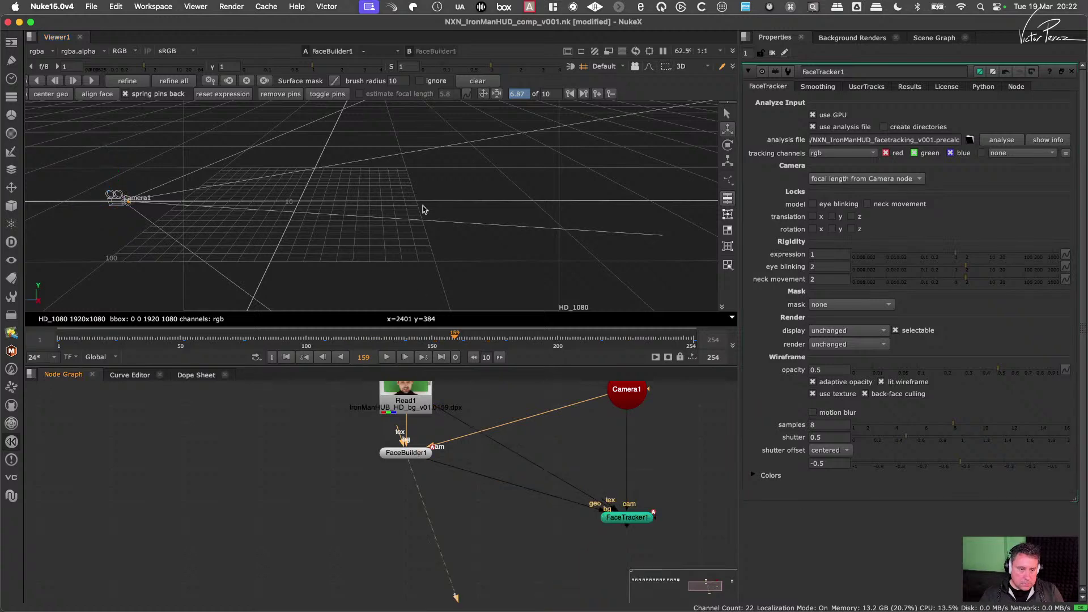
key("Tab")
key("Return")
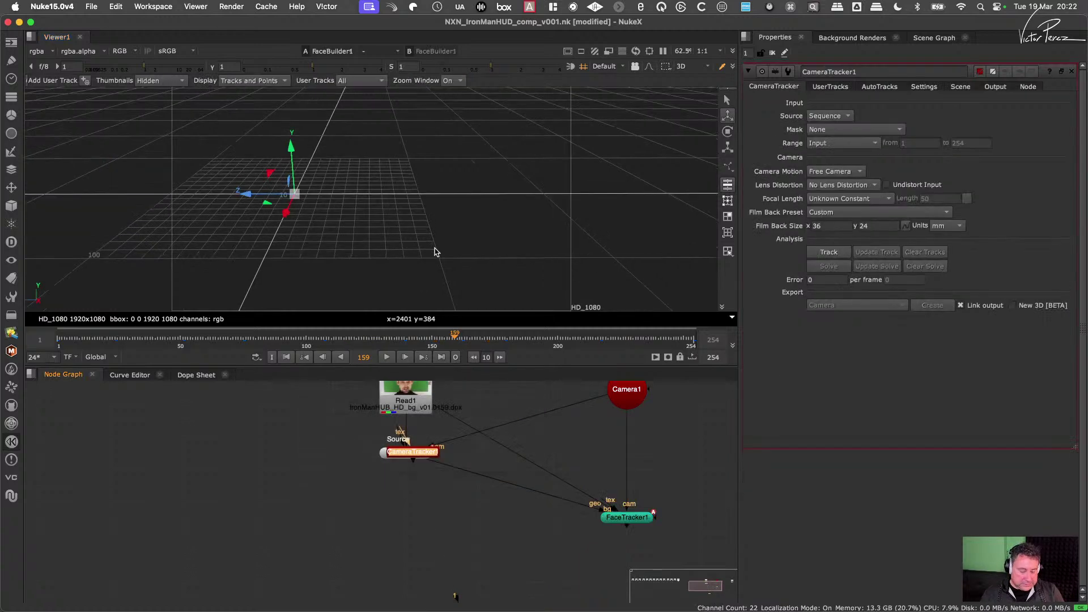
key("ctrl+z")
Step: View FaceTracker1 in 3D, frame the tracked head and scrub back to frame 114 to examine its motion
left_click(634, 519)
key("1")
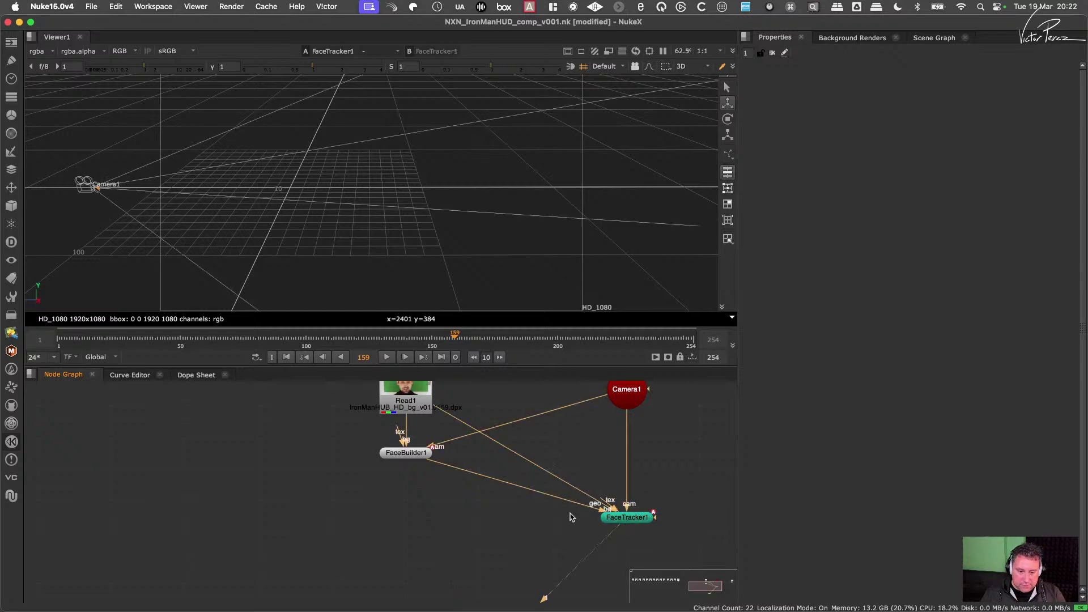
left_click_drag(381, 225, 335, 220, "ctrl")
scroll(270, 252, "up", 3)
key("f")
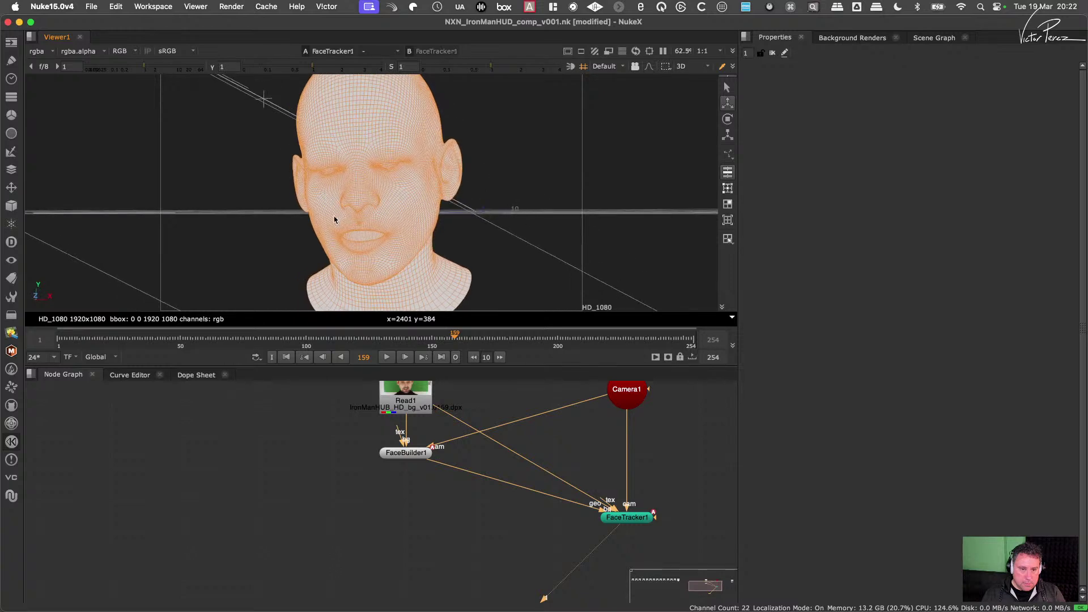
left_click_drag(432, 340, 341, 335)
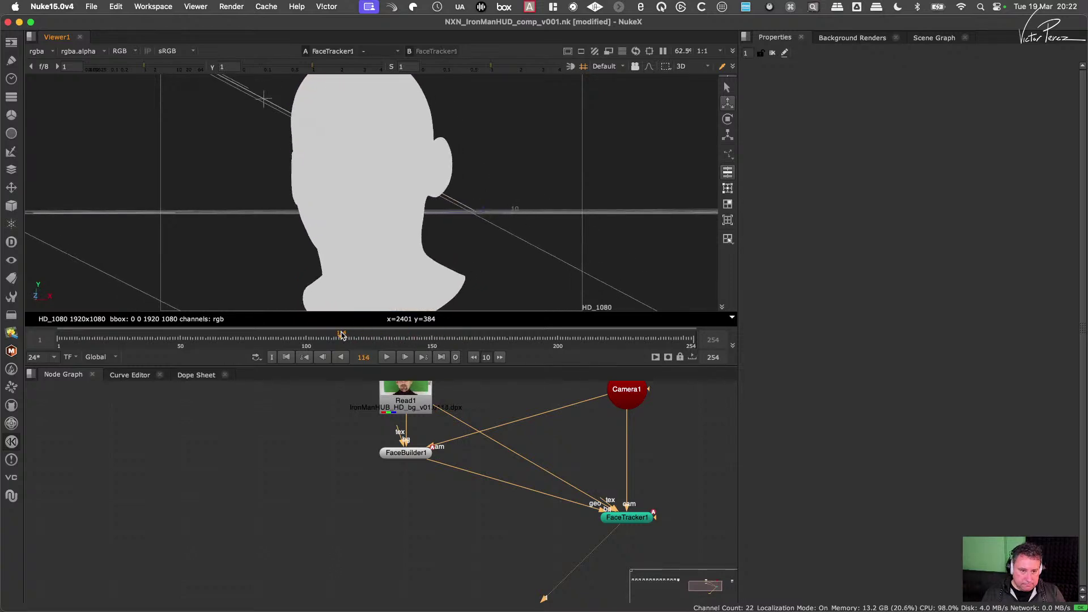
Step: Add a CheckerBoard node beside FaceBuilder1 and connect FaceBuilder1's tex input to it
middle_click_drag(311, 448, 317, 486)
left_click(317, 485)
key("Tab")
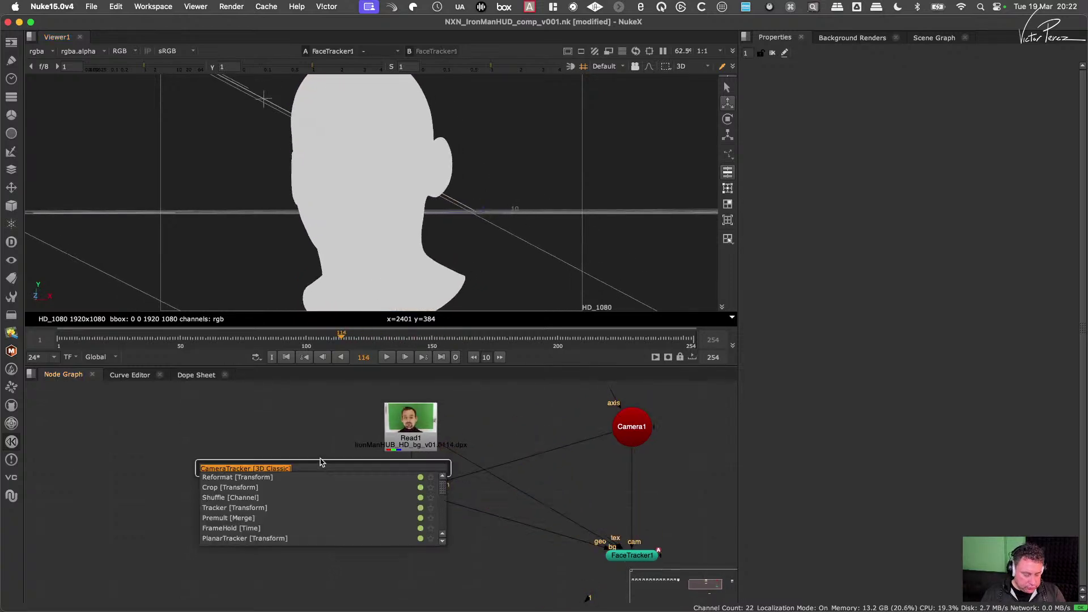
type("che")
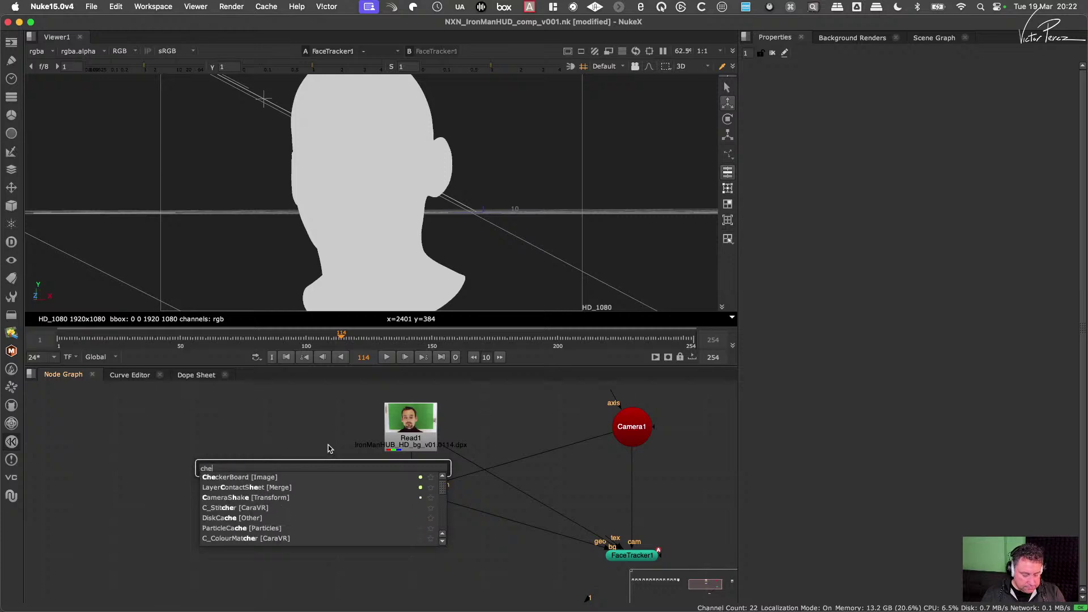
left_click(244, 477)
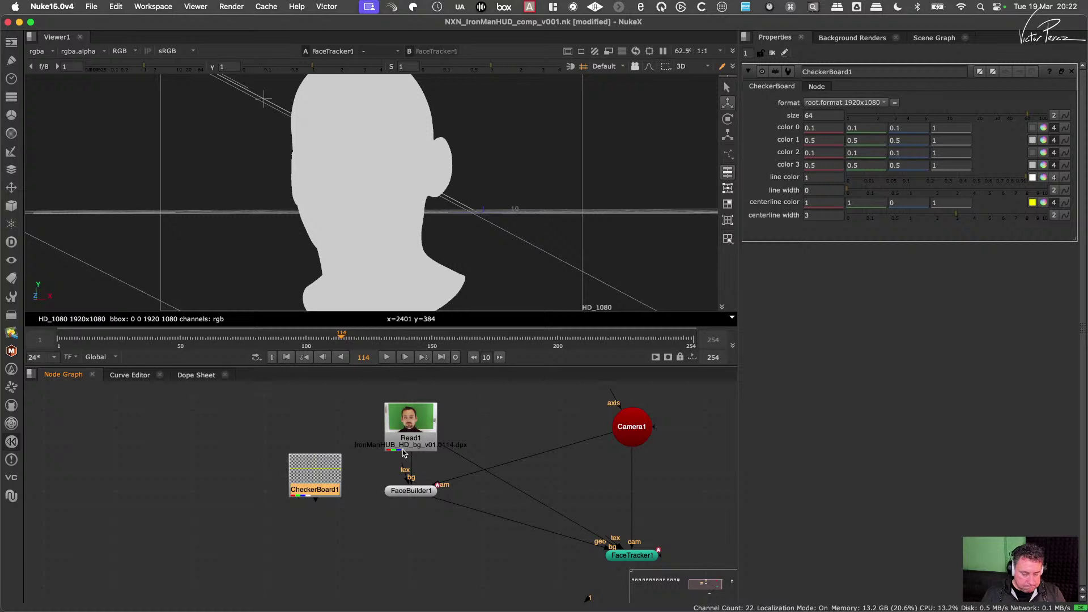
left_click_drag(404, 472, 332, 481)
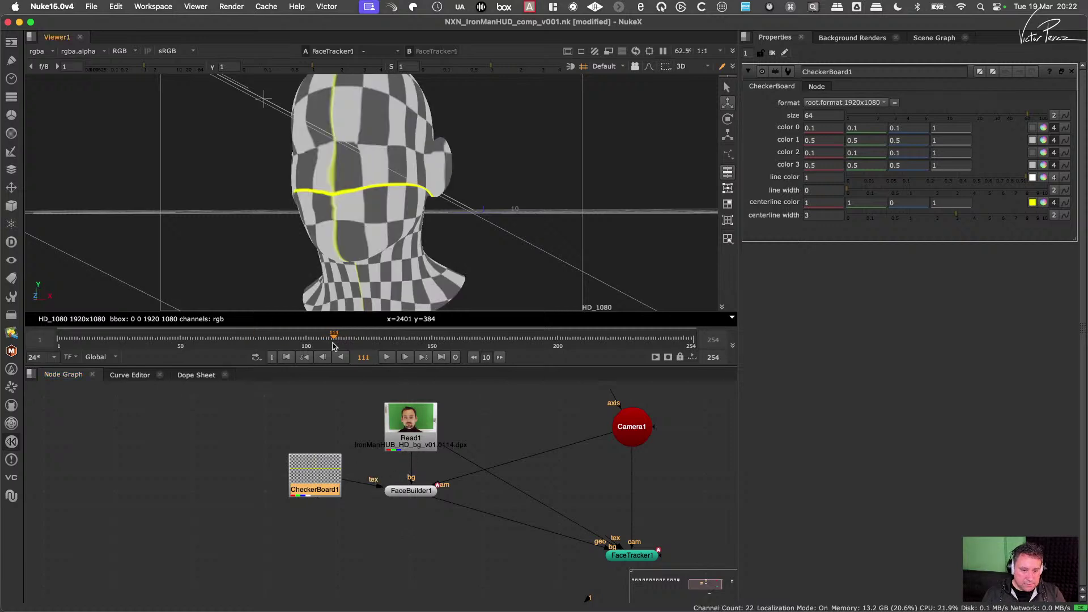
Step: Scrub through the shot, including frames 178 and 180, and orbit the checkered head to inspect its motion from several sides
left_click_drag(335, 343, 78, 359)
left_click(470, 340)
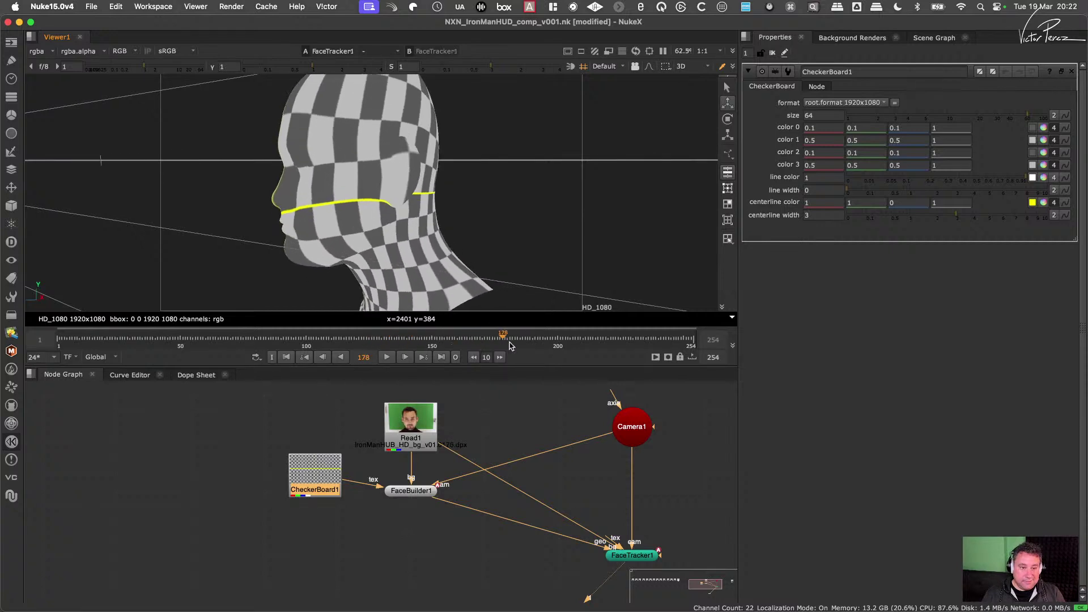
mouse_move(510, 345)
left_mouse_down()
mouse_move(641, 347)
mouse_move(507, 347)
left_mouse_up()
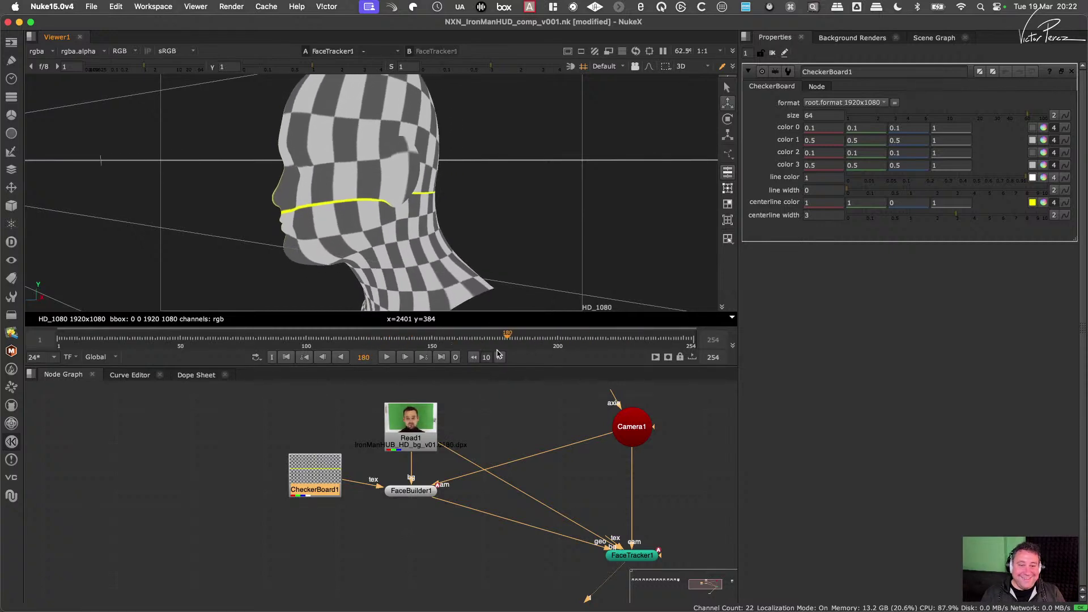
left_click_drag(341, 351, 195, 347)
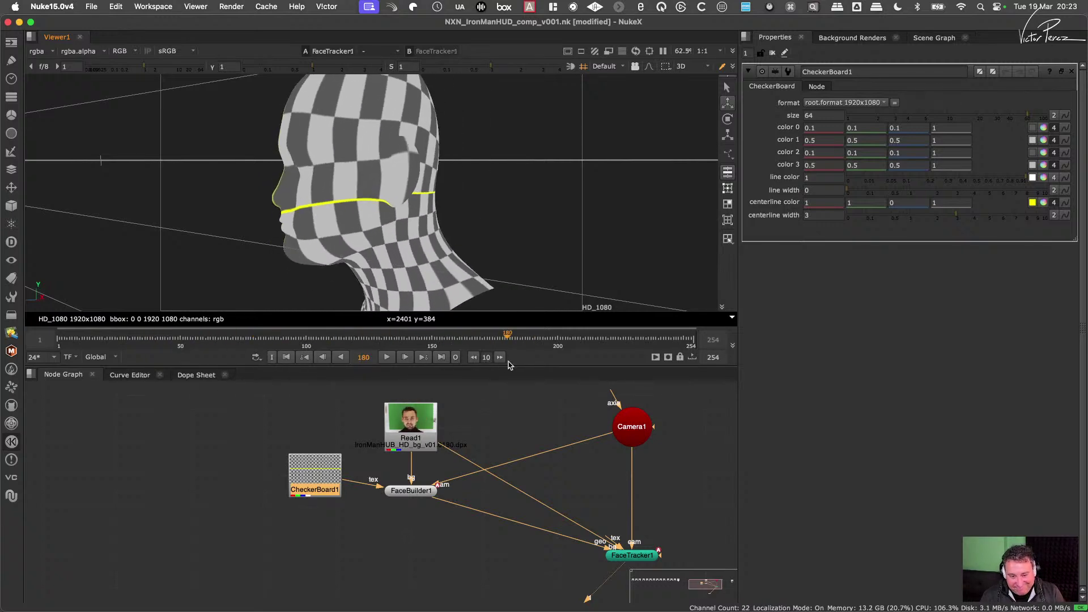
left_click_drag(357, 246, 462, 278, "super")
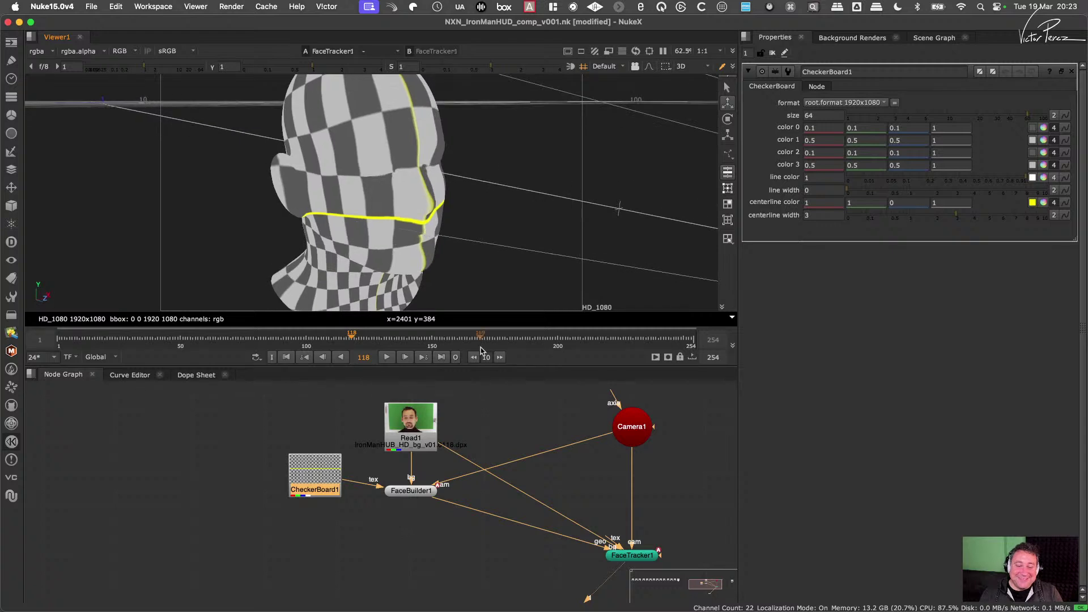
Step: Move the CheckerBoard1 node level with FaceBuilder1 and review FaceBuilder1's general and appearance settings
left_click(483, 422)
left_click_drag(328, 479, 320, 495)
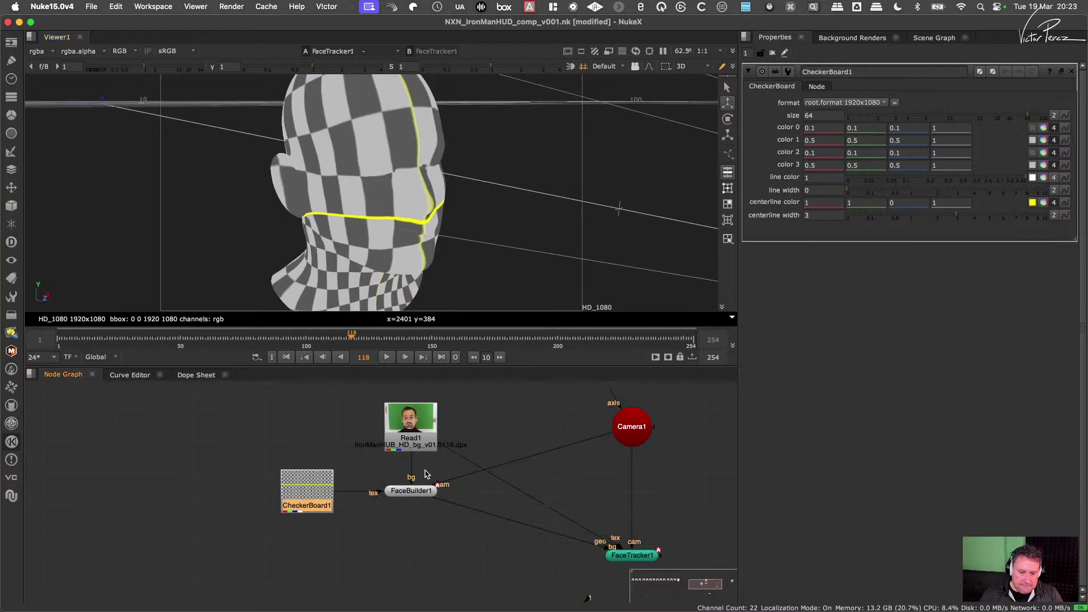
double_click(409, 492)
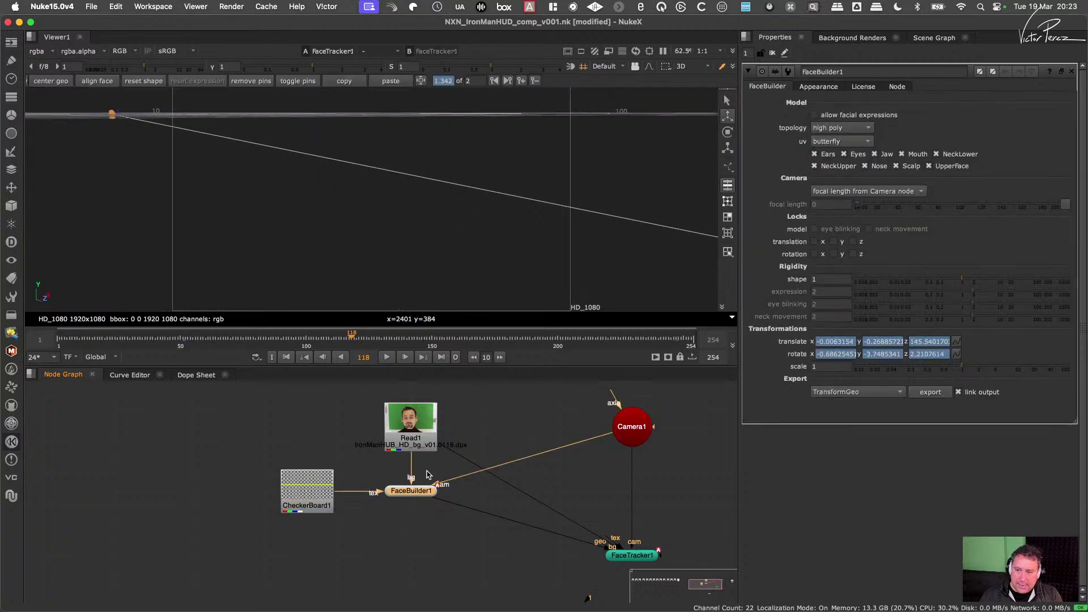
left_click(829, 87)
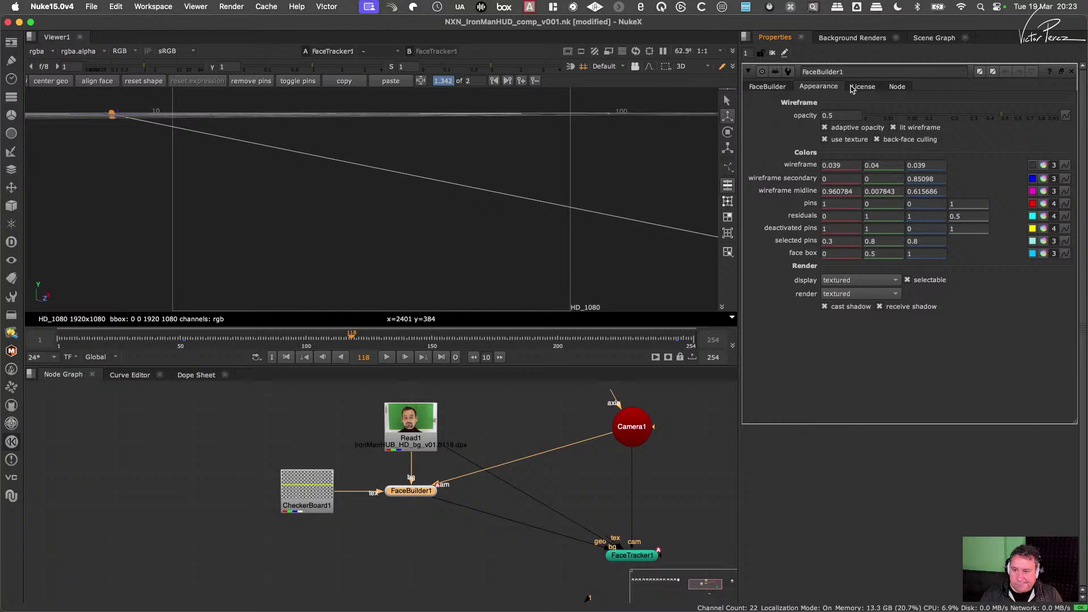
left_click(786, 87)
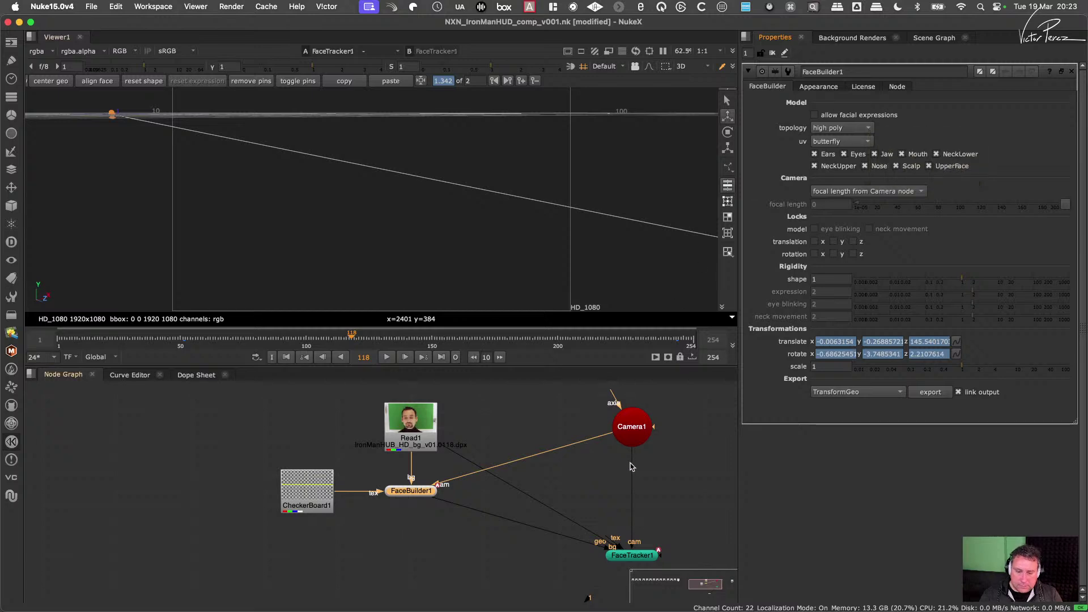
Step: Open FaceTracker1's properties and review its smoothing and main tracking settings
left_click(632, 556)
double_click(631, 556)
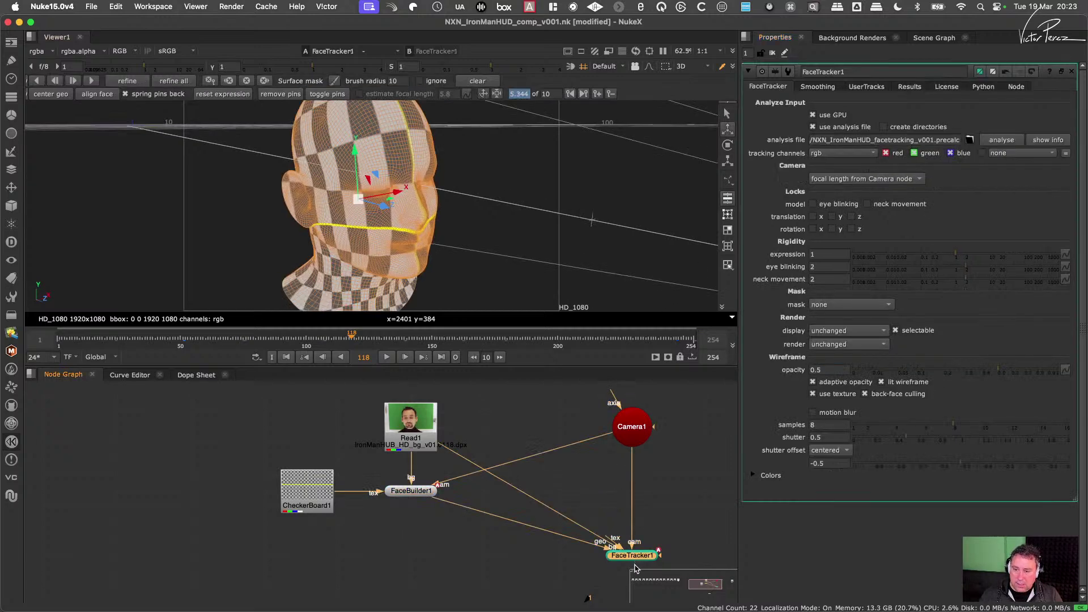
left_click(831, 89)
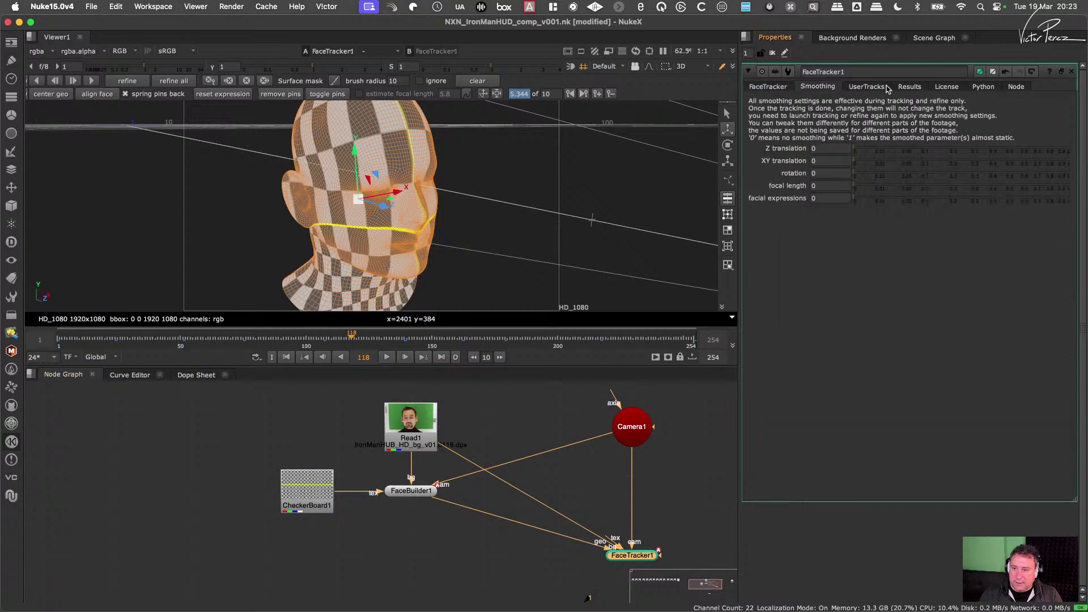
left_click(771, 87)
Step: Move CheckerBoard1 farther from FaceBuilder1, view frame 167, shift FaceBuilder1 slightly down and reselect FaceTracker1
scroll(655, 493, "down", 3)
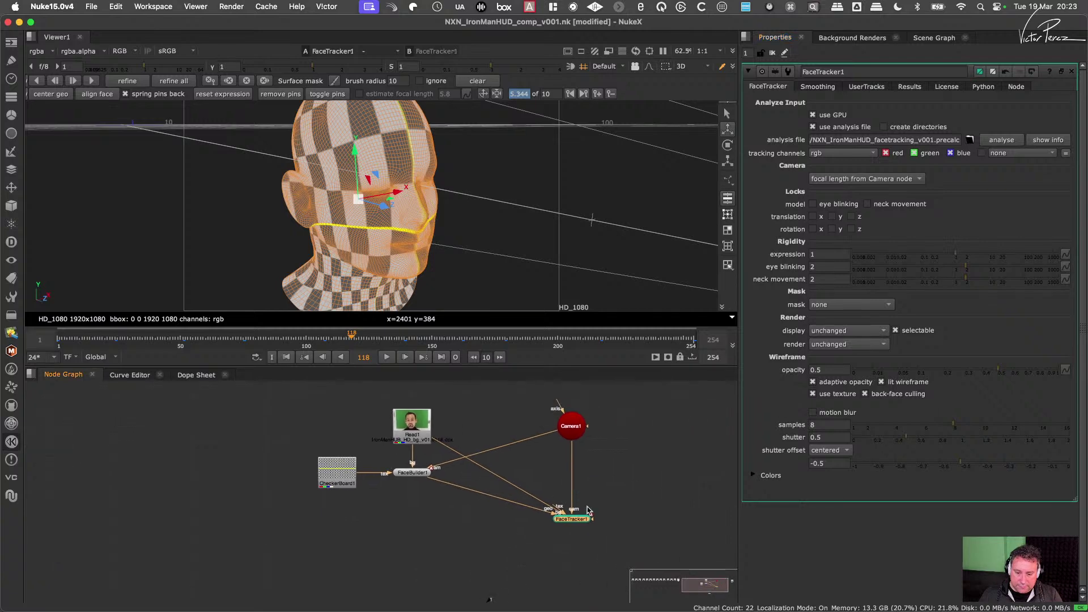
left_click_drag(336, 476, 292, 467)
left_click_drag(378, 338, 464, 343)
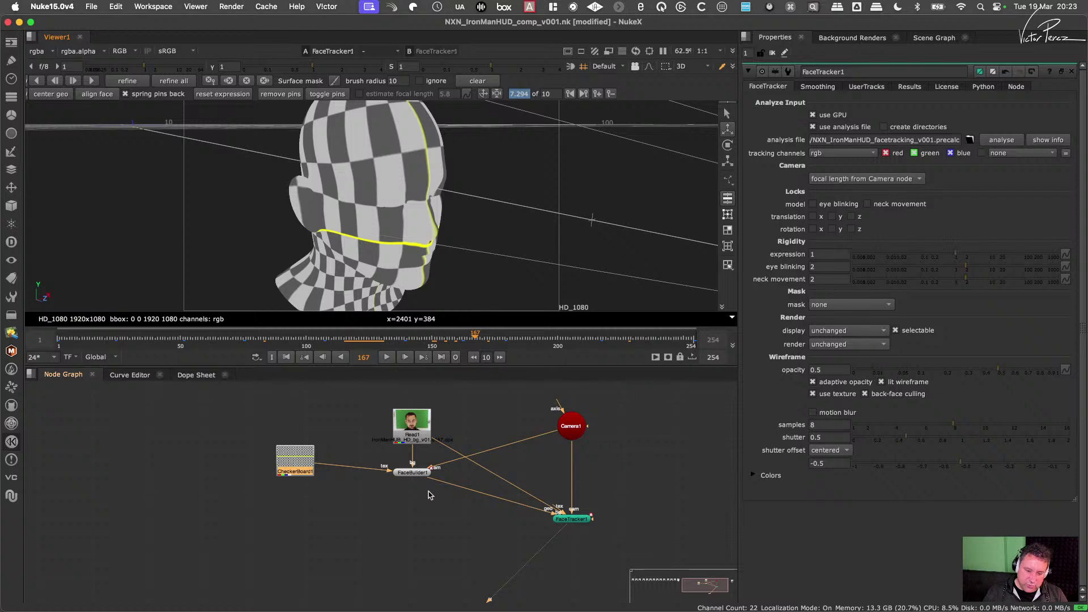
left_click_drag(417, 472, 416, 485)
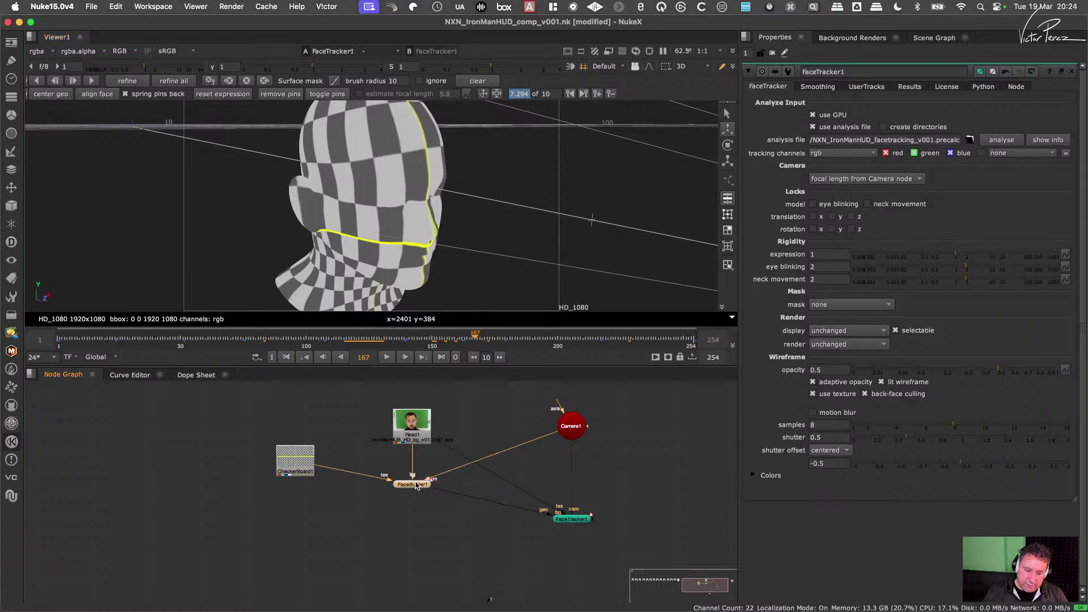
left_click(572, 521)
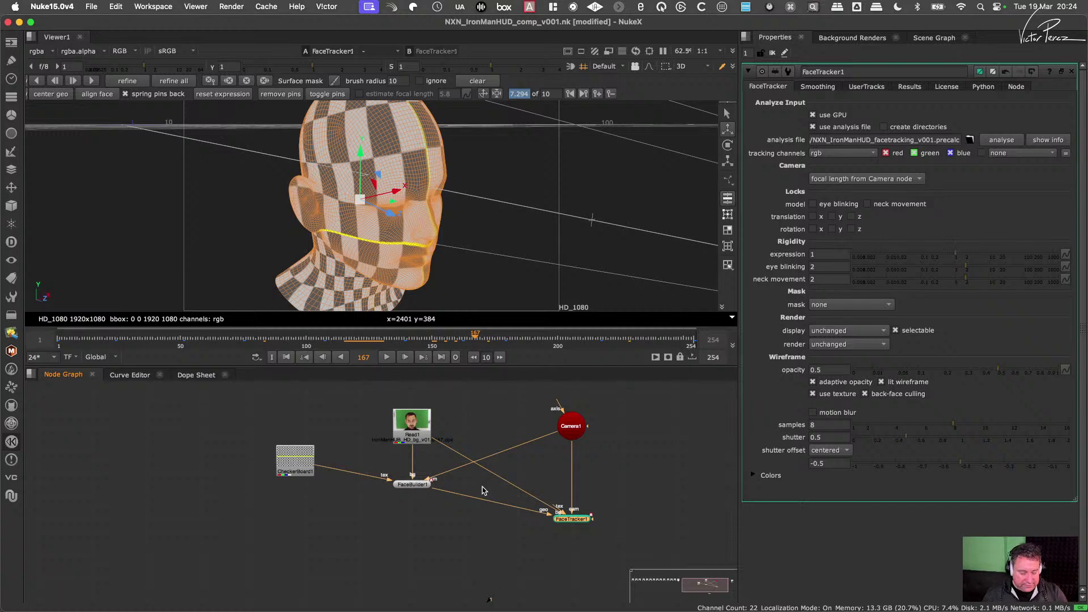
Step: Display the Read1 footage in the viewer, and clear the open node properties before reopening those of FaceTracker1
key("ctrl")
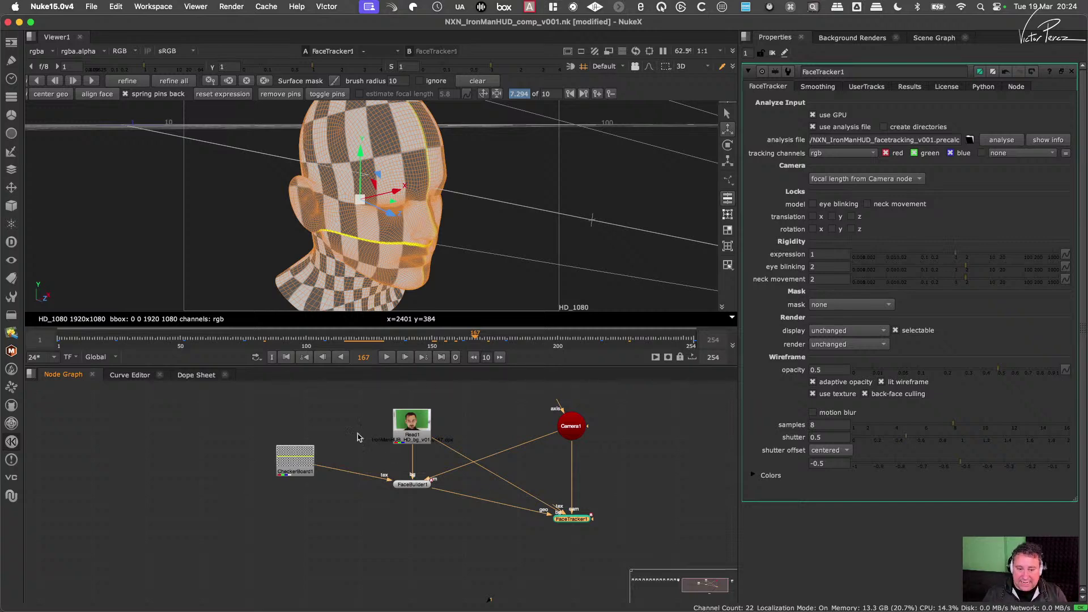
left_click_drag(369, 394, 451, 460)
key("1")
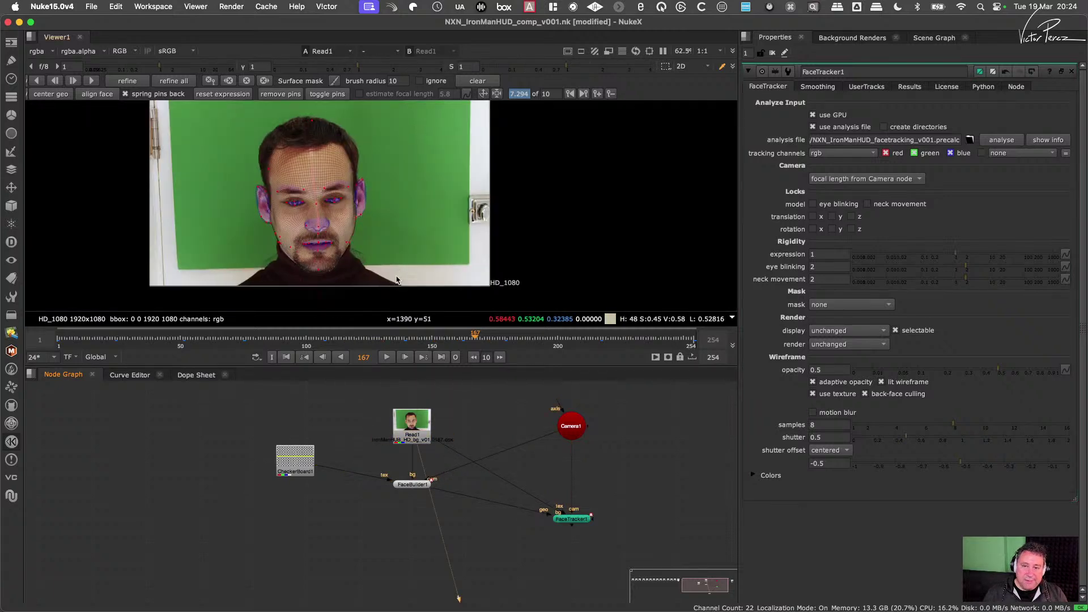
left_click(773, 53)
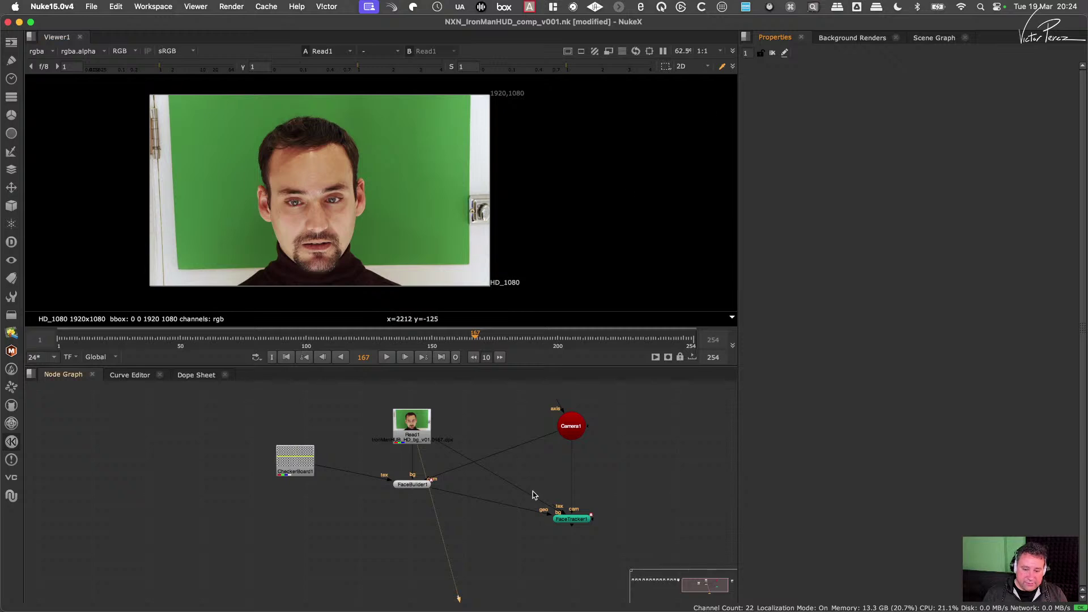
double_click(573, 518)
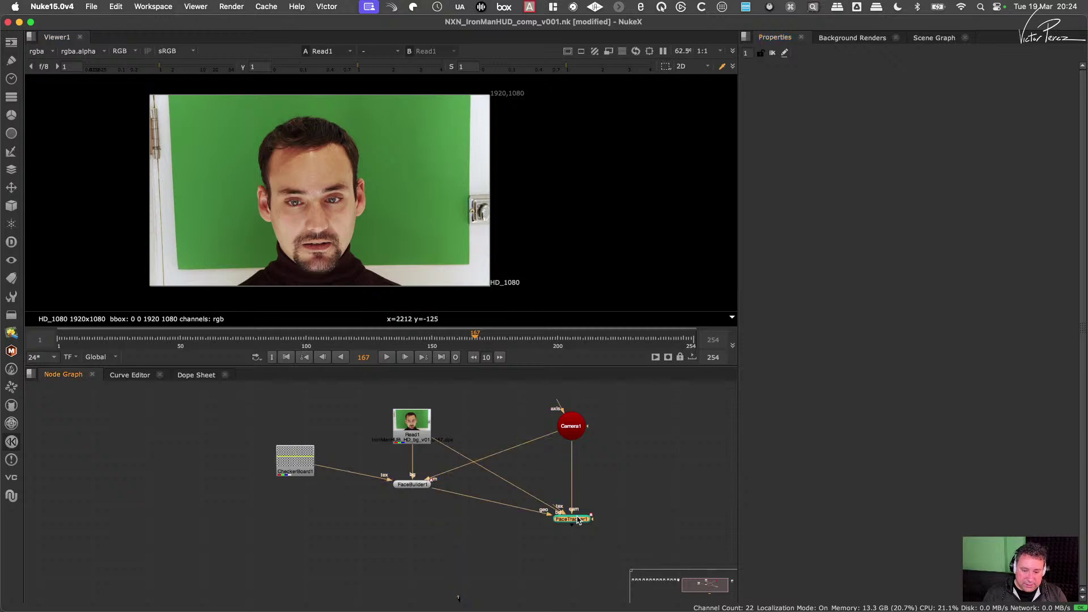
left_click(486, 542)
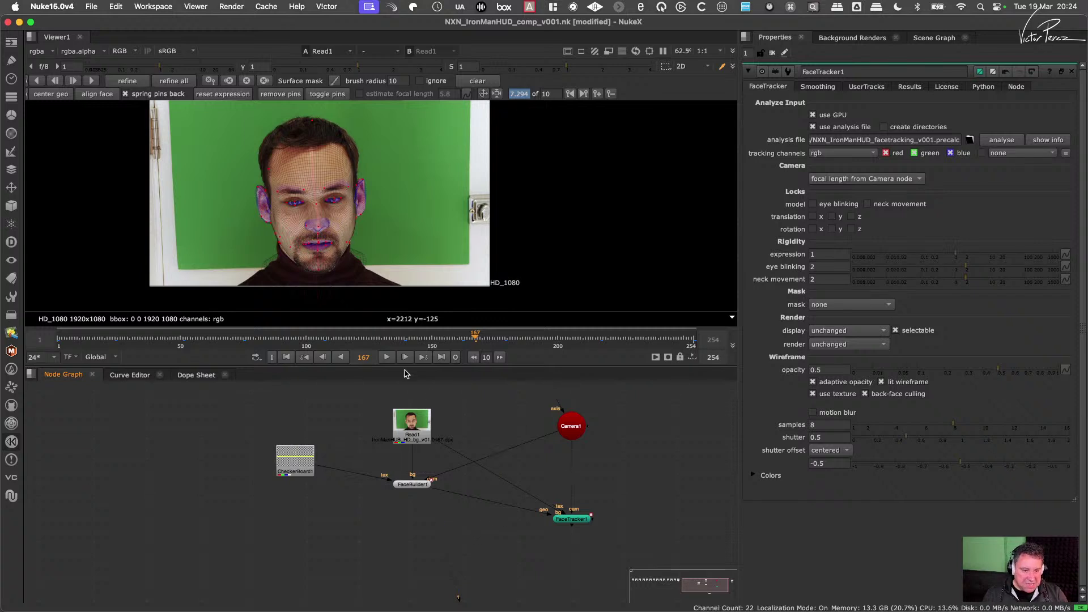
Step: Select FaceTracker1 and examine how its wireframe fits the actor's eyes, forehead and ears at frame 167
left_click(573, 518)
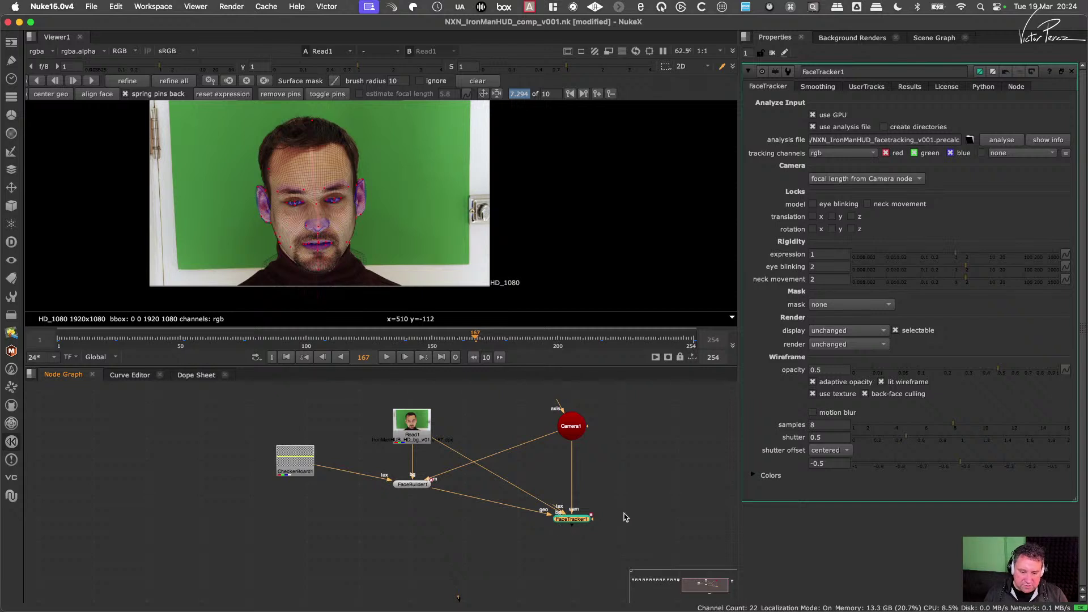
left_click_drag(639, 492, 536, 555)
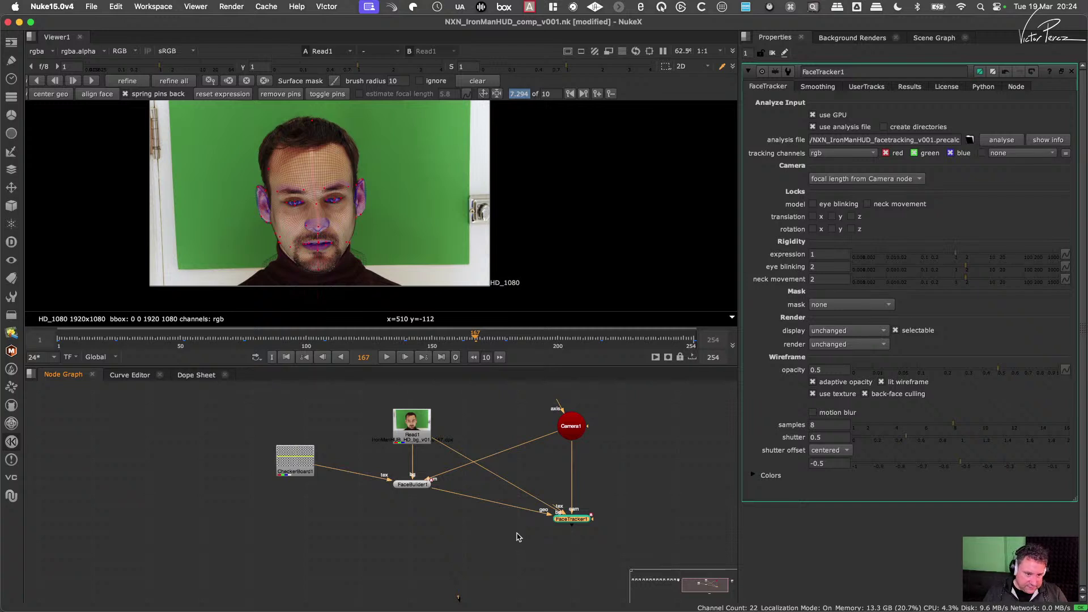
scroll(352, 189, "up", 7)
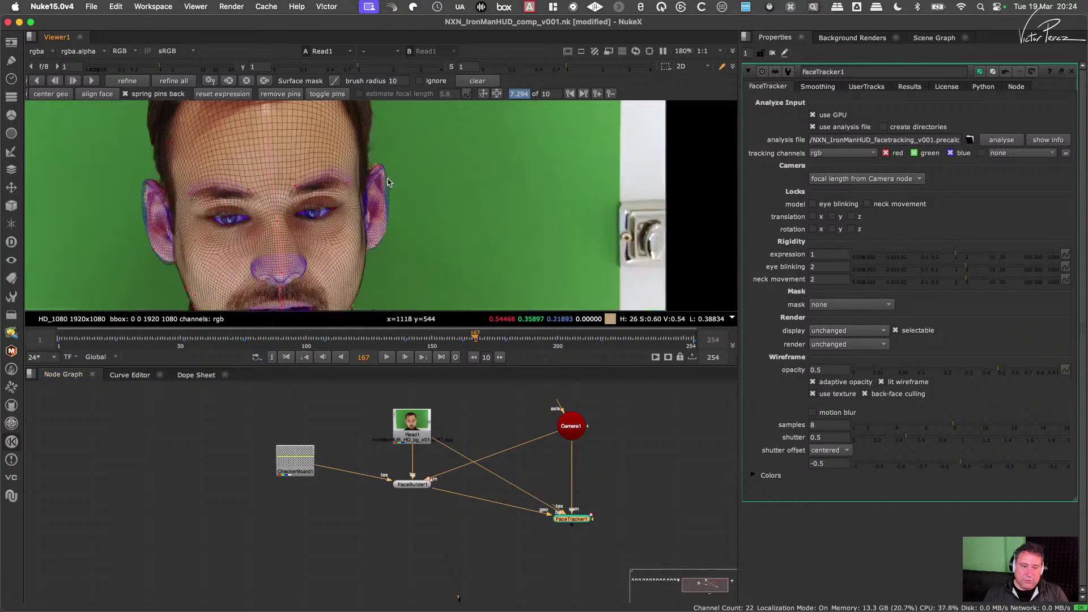
scroll(351, 188, "down", 2)
scroll(421, 242, "up", 6)
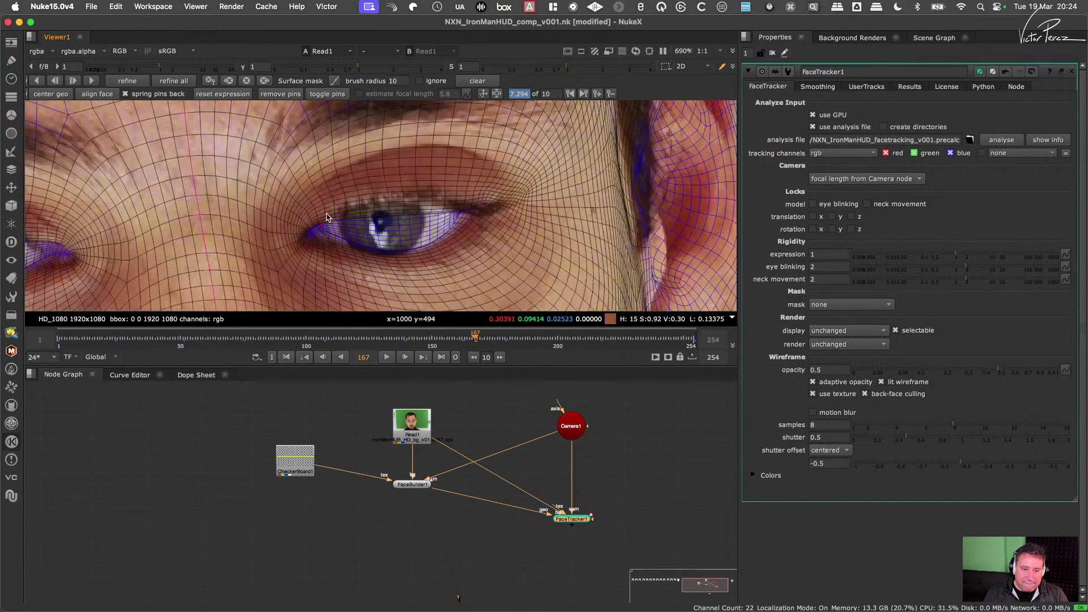
scroll(423, 238, "down", 7)
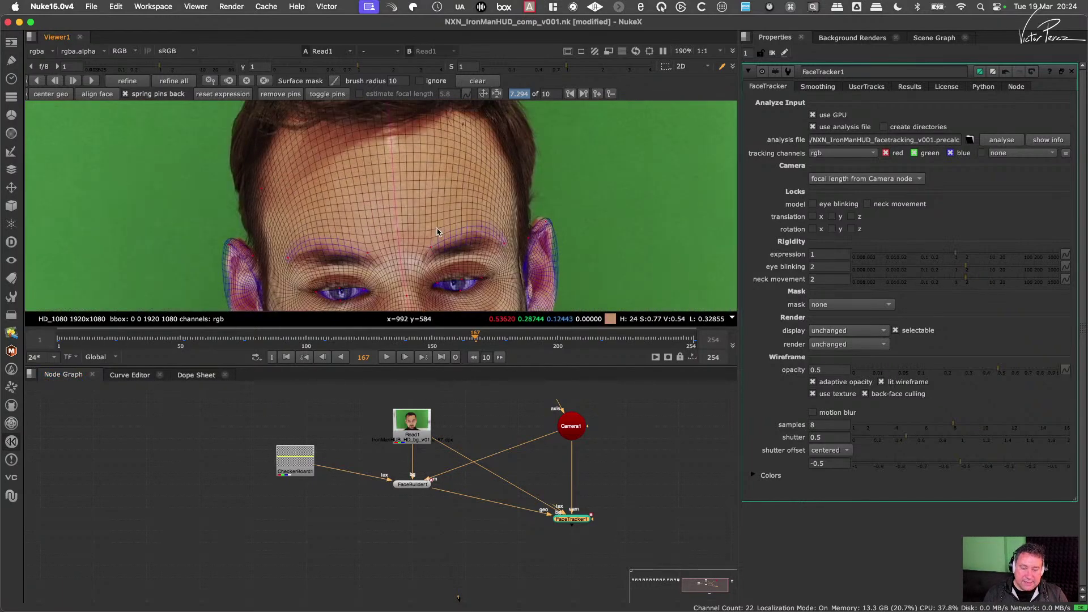
scroll(411, 187, "down", 2)
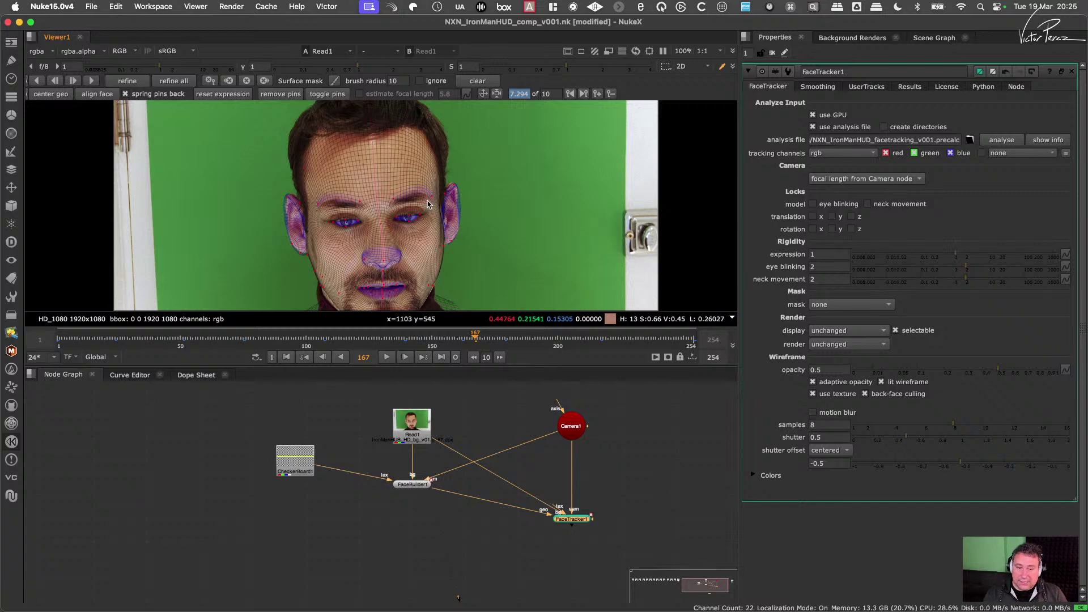
scroll(411, 201, "down", 1)
scroll(410, 201, "down", 1)
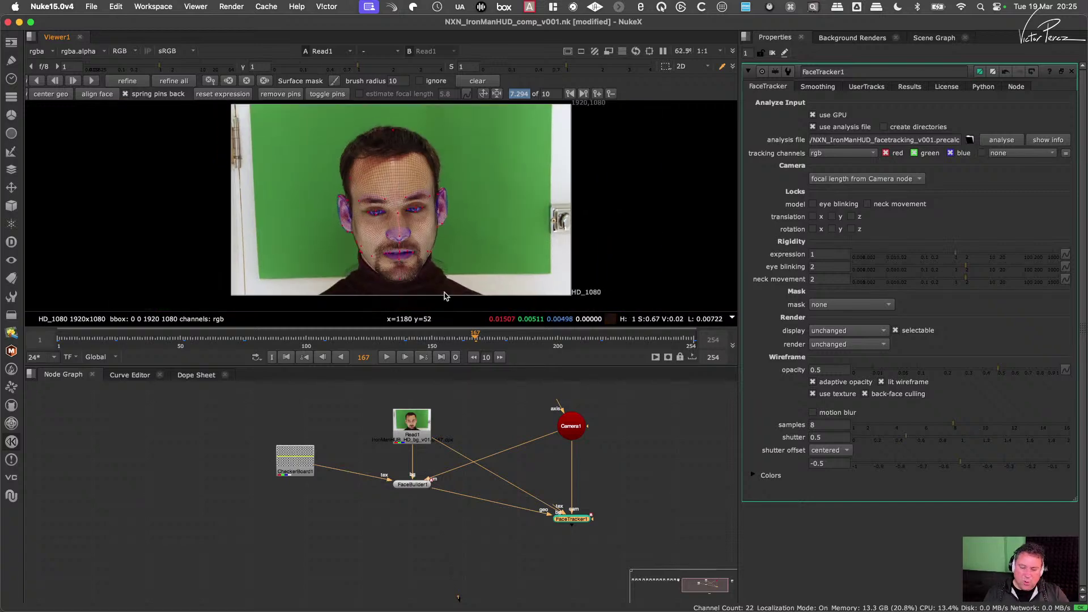
Step: Save the script and move the CheckerBoard1 node level with FaceBuilder1
key("super+s")
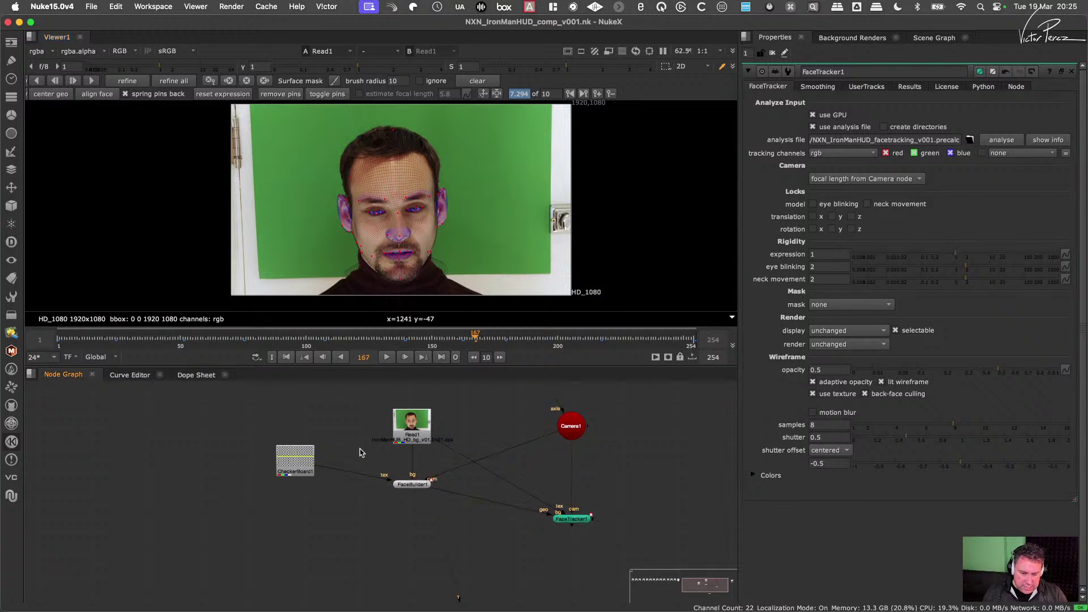
left_click_drag(296, 463, 310, 484)
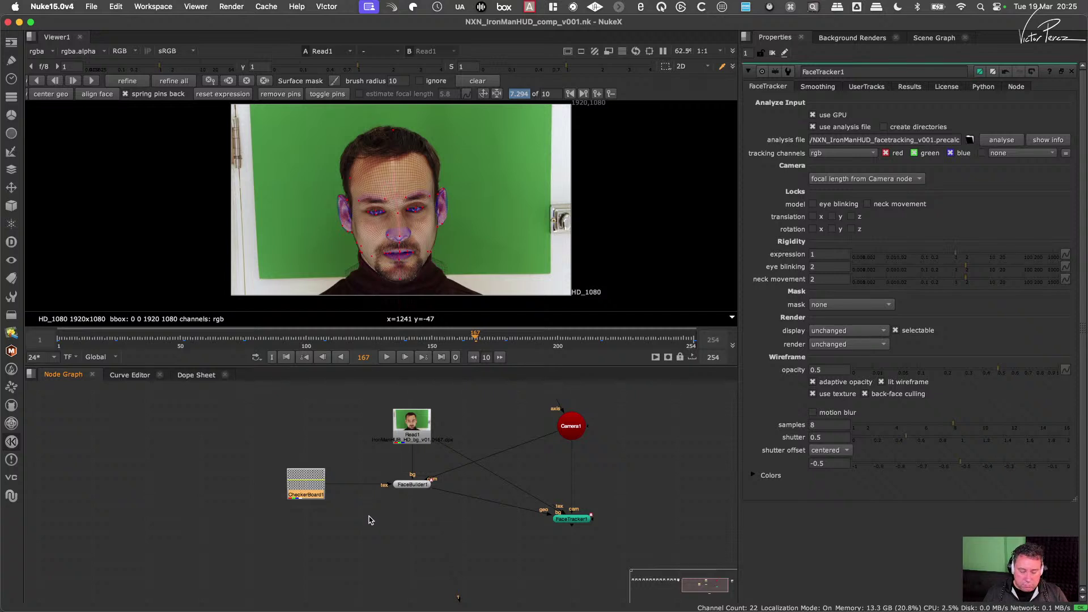
left_click(380, 541)
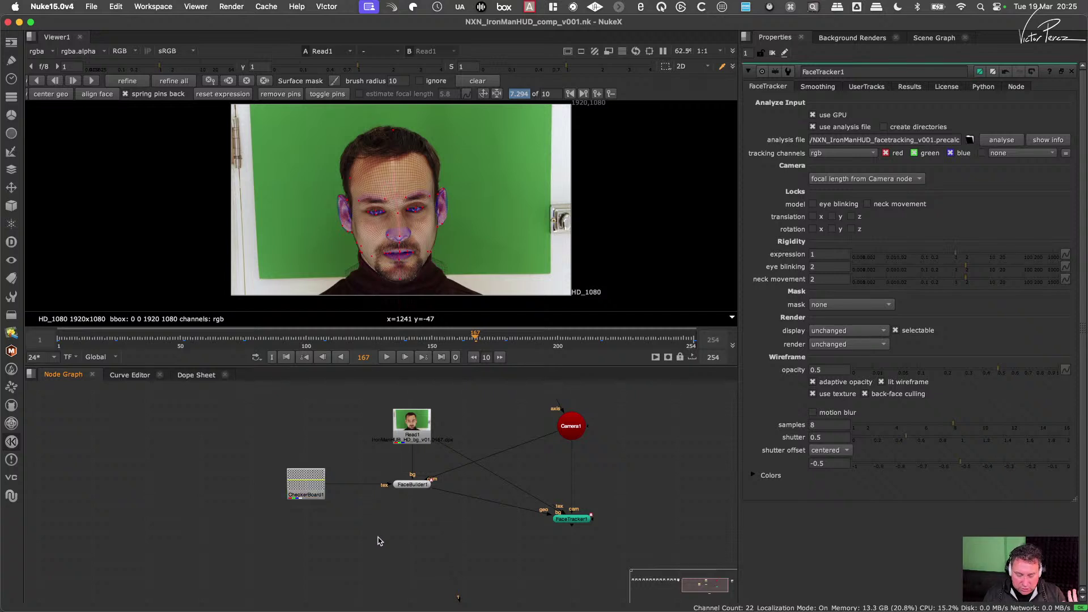